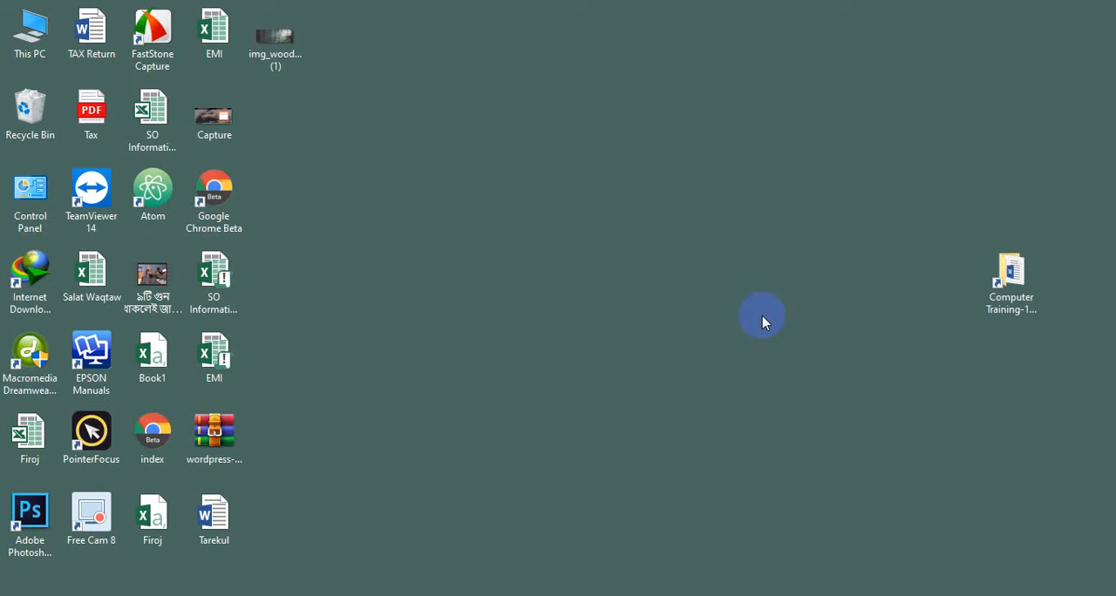
Move the Computer Training-19 shortcut to the upper edge of the desktop and refresh the desktop
left_click_drag(866, 237, 1078, 366)
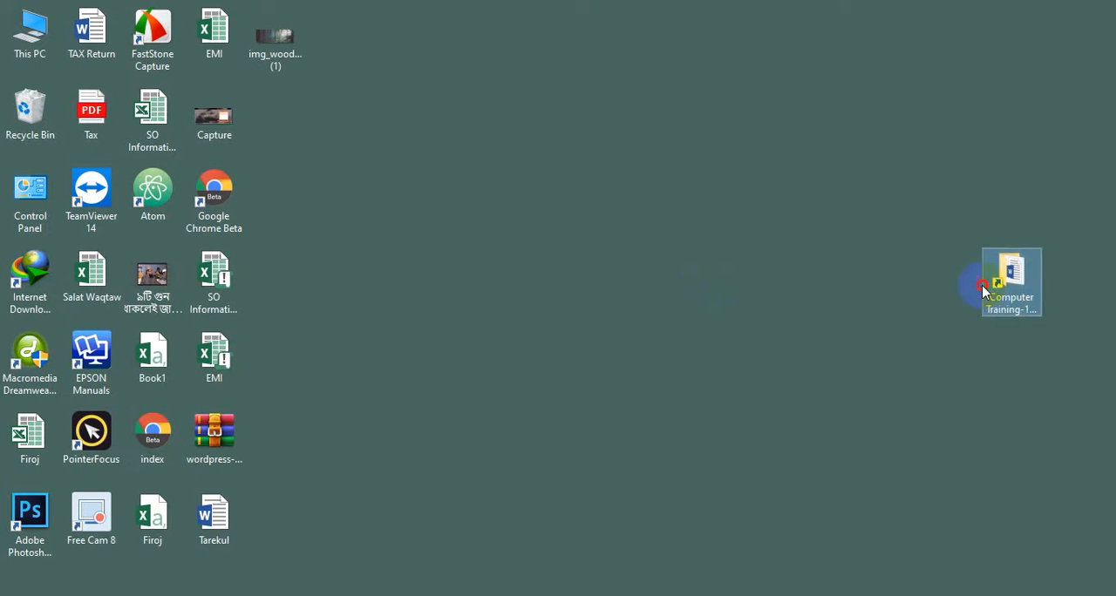
left_click_drag(979, 281, 997, 48)
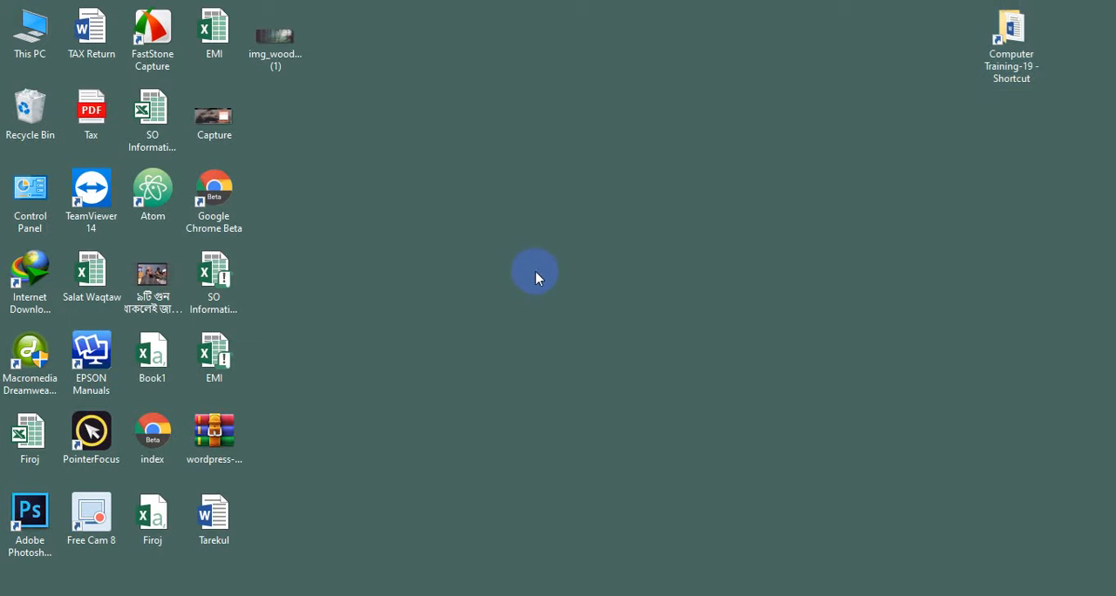
right_click(532, 273)
left_click(551, 316)
right_click(458, 251)
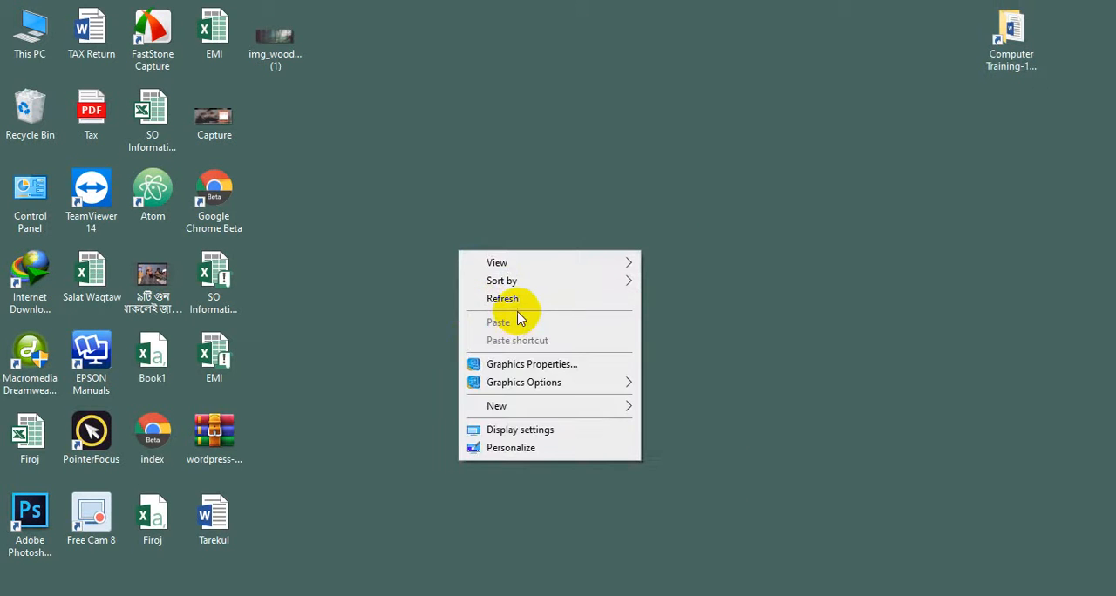
left_click(520, 298)
right_click(508, 324)
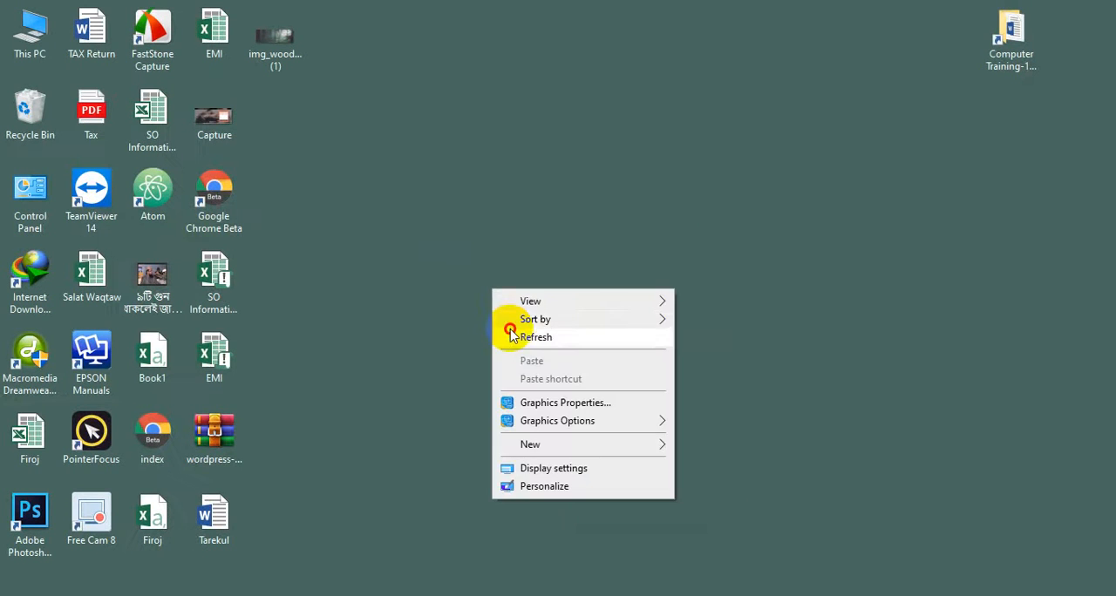
left_click(513, 332)
right_click(462, 244)
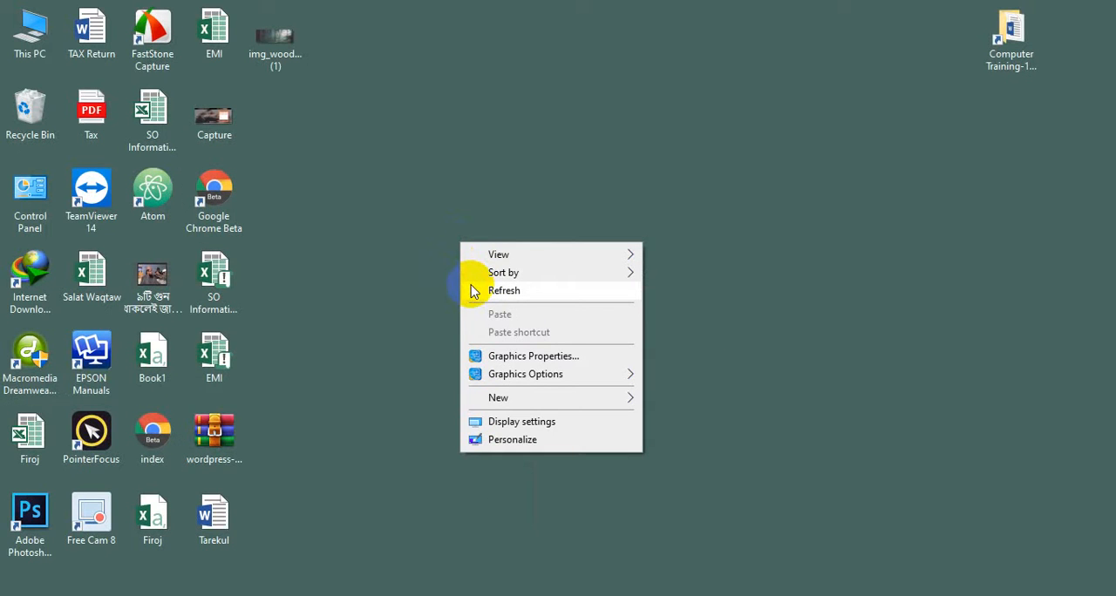
left_click(471, 291)
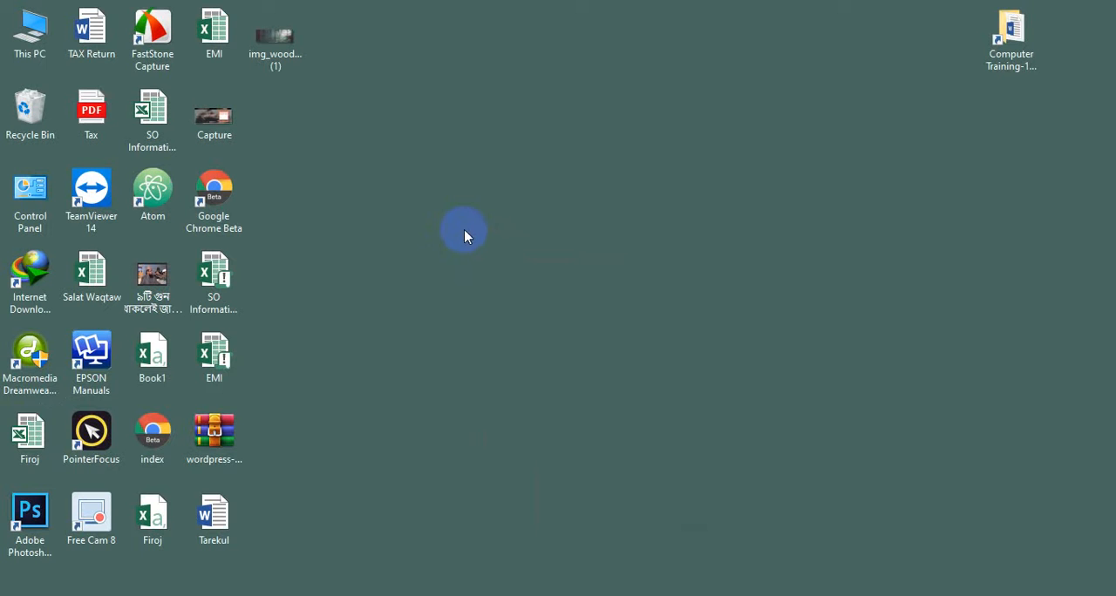
right_click(487, 233)
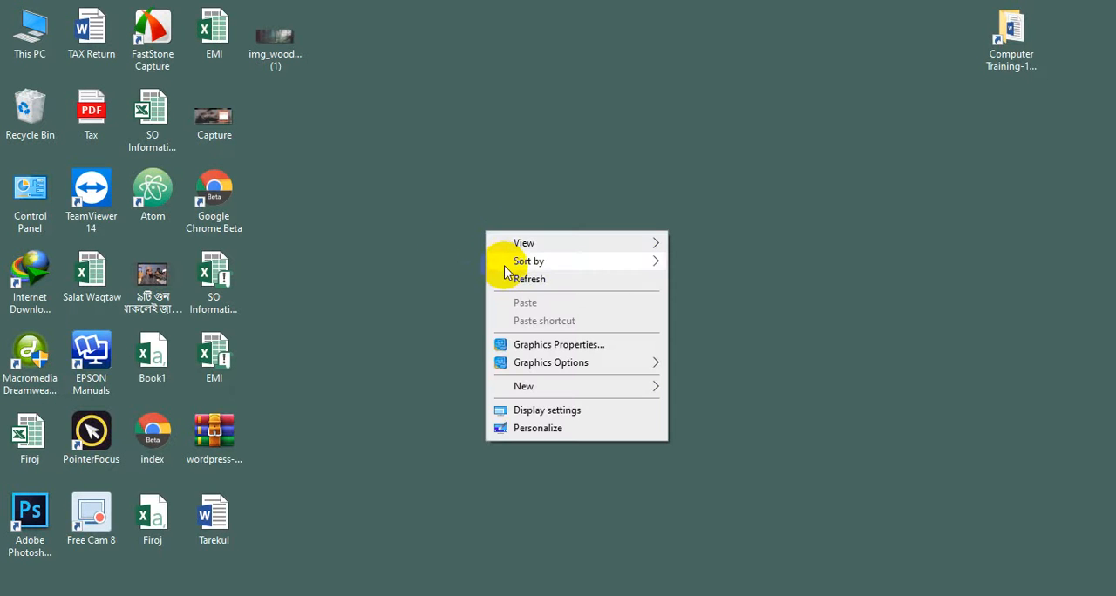
left_click(508, 277)
right_click(438, 125)
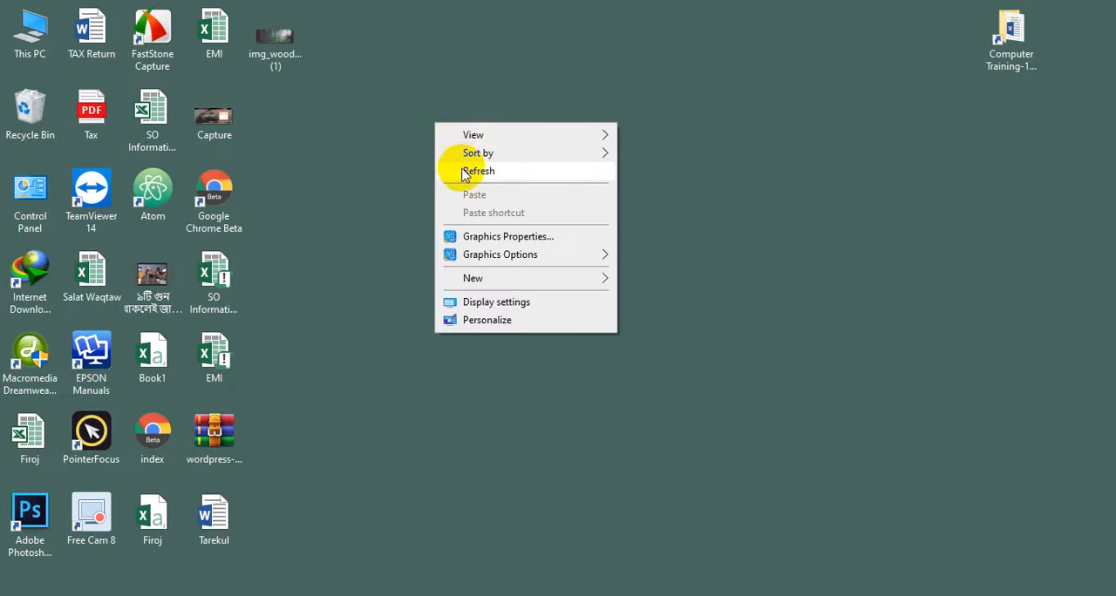
left_click(462, 171)
right_click(462, 170)
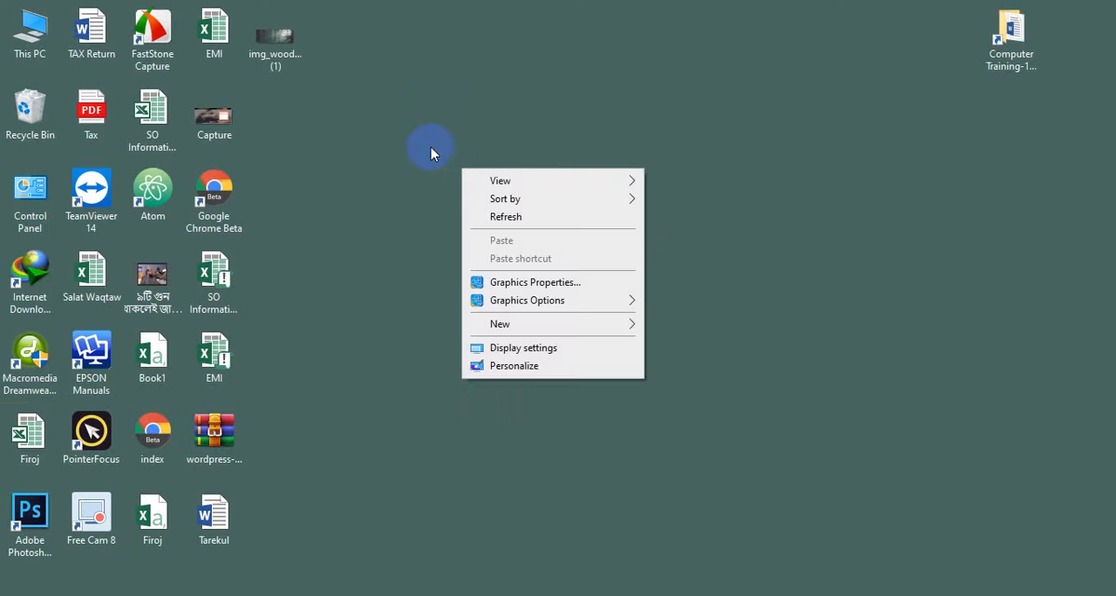
right_click(431, 149)
left_click(451, 196)
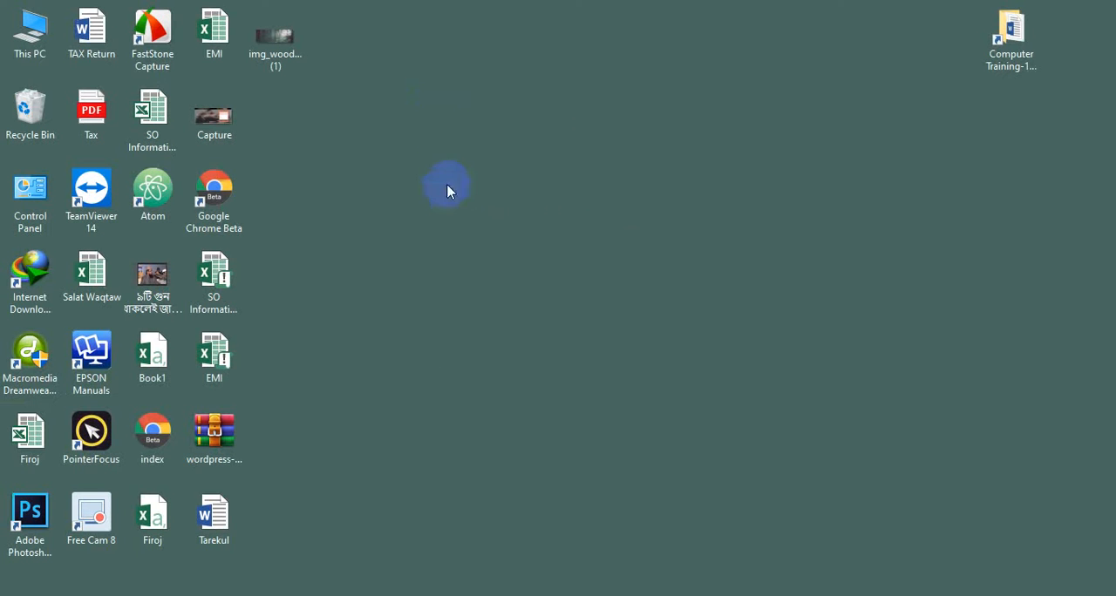
right_click(393, 126)
left_click(421, 168)
right_click(419, 166)
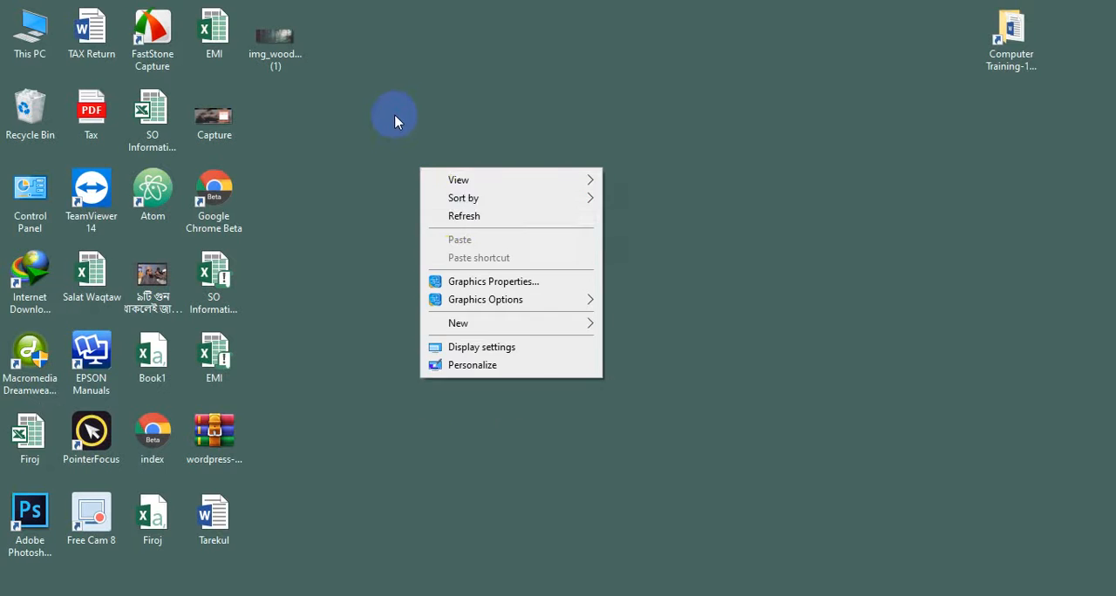
right_click(394, 113)
left_click(379, 142)
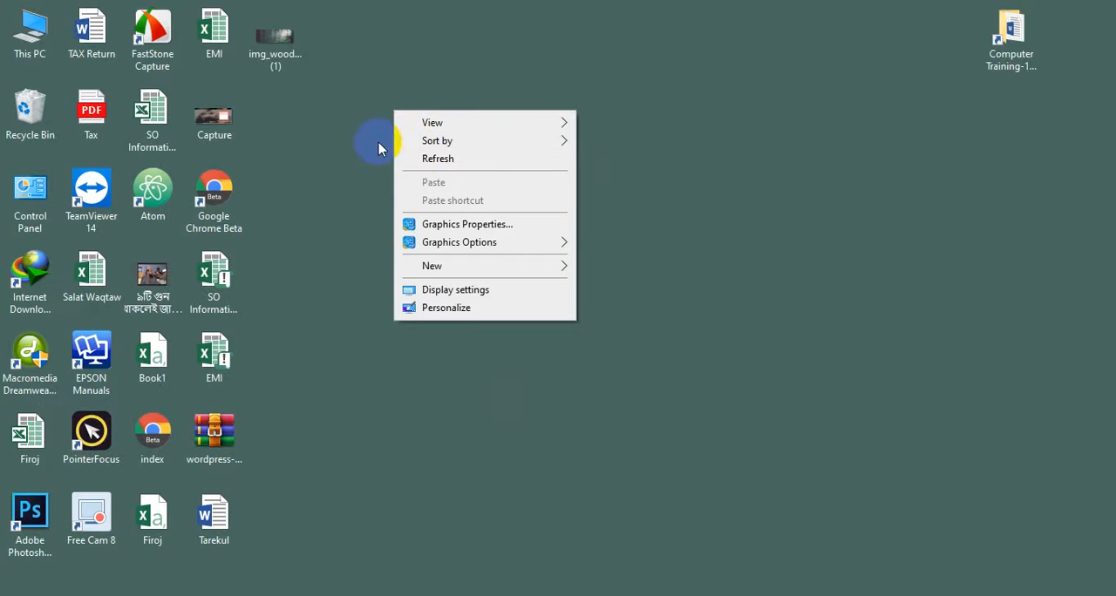
left_click(370, 207)
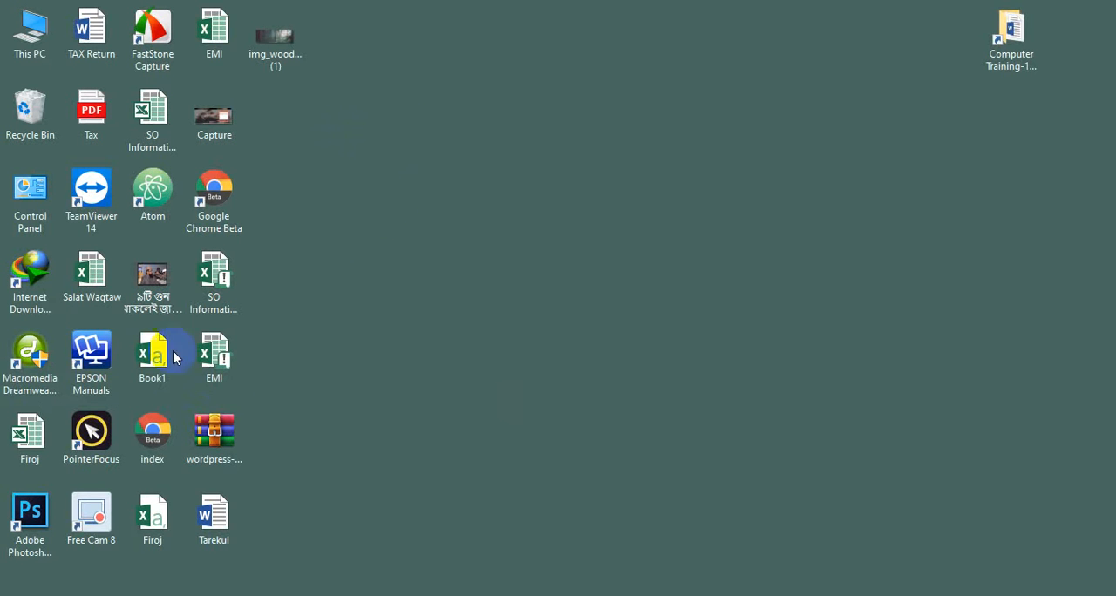
Switch to Chrome and load wordpress.org in the tab showing sadaibari.tislam.info
left_click(171, 429)
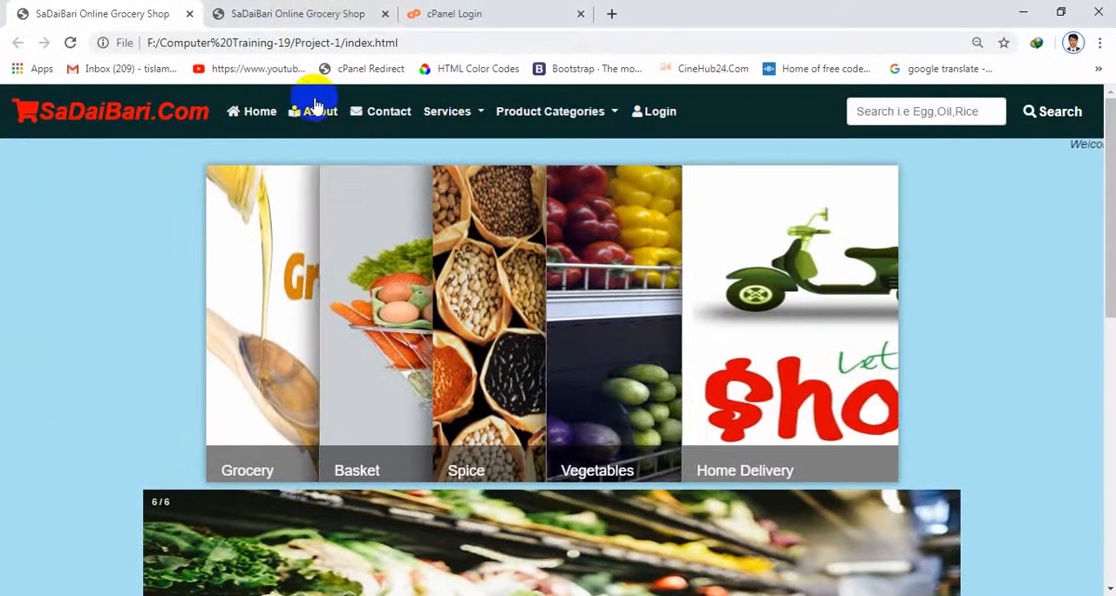
left_click(331, 11)
left_click(325, 37)
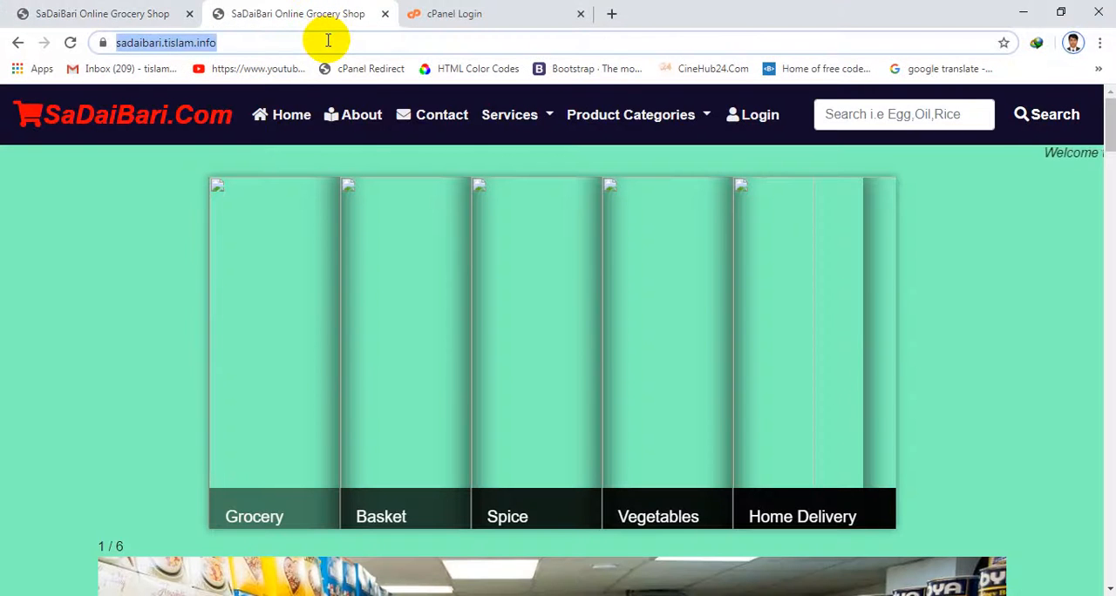
type("wordpre")
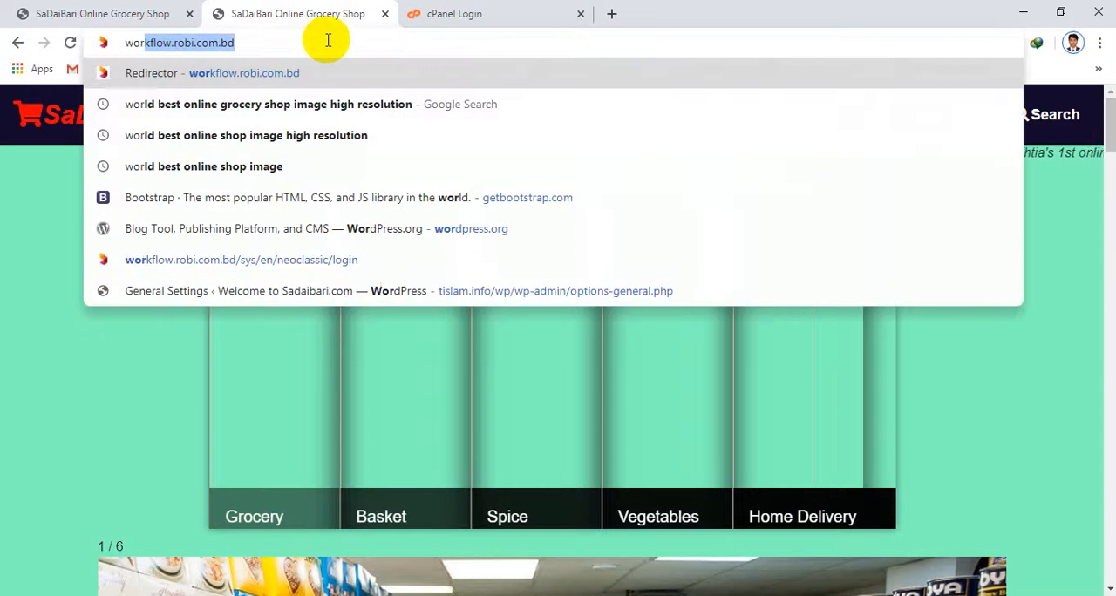
type("ss")
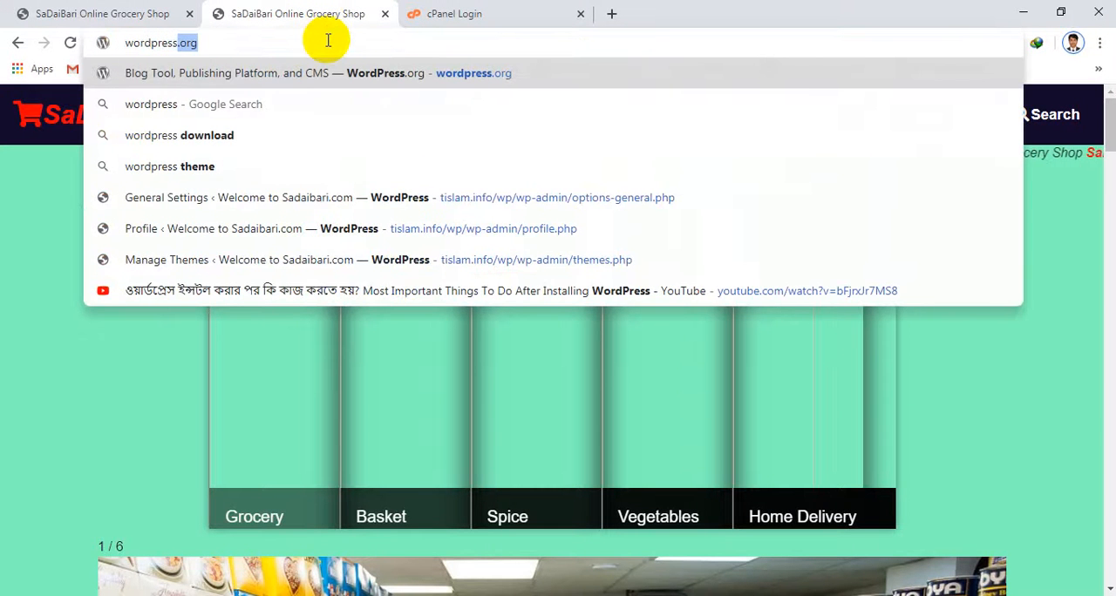
key("Return")
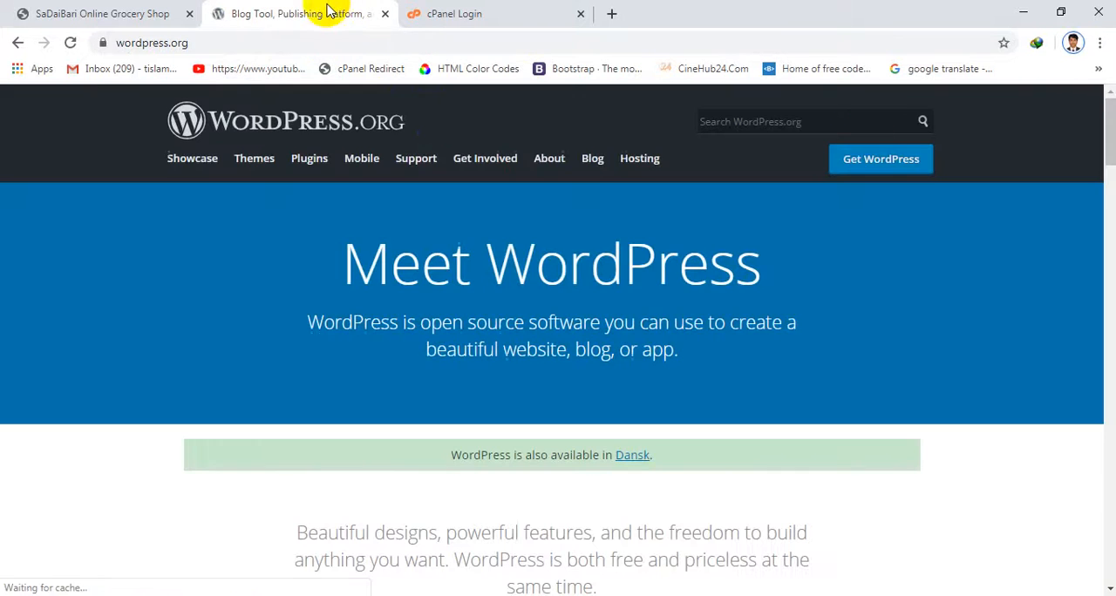
Look through the sections of the WordPress.org home page and its site navigation
scroll(441, 122, "down", 3)
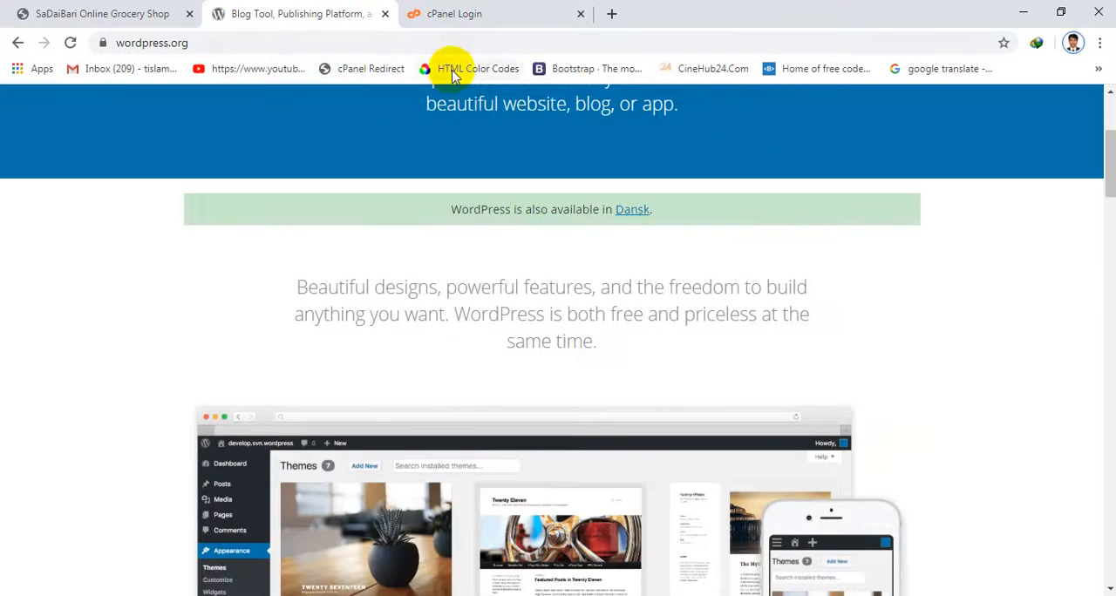
scroll(650, 165, "down", 9)
scroll(710, 292, "down", 14)
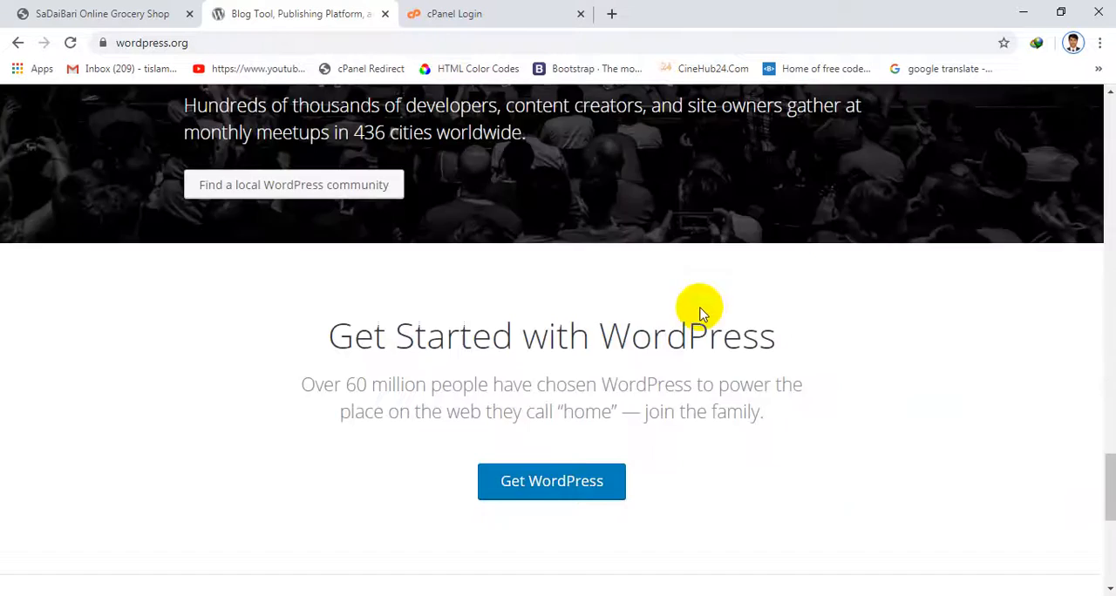
scroll(697, 307, "up", 15)
scroll(698, 314, "up", 12)
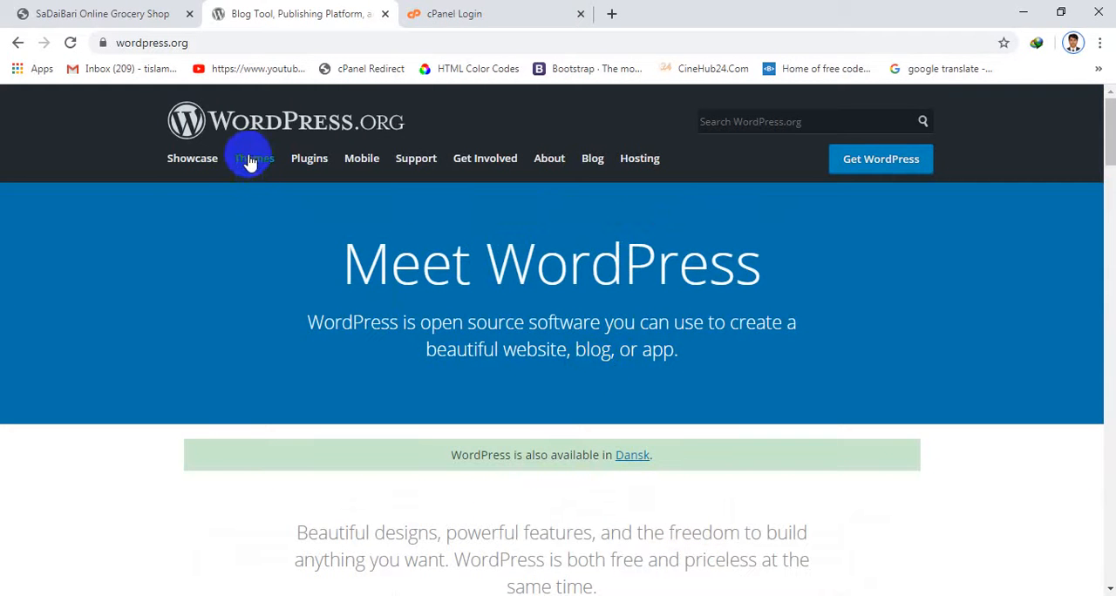
scroll(706, 152, "down", 4)
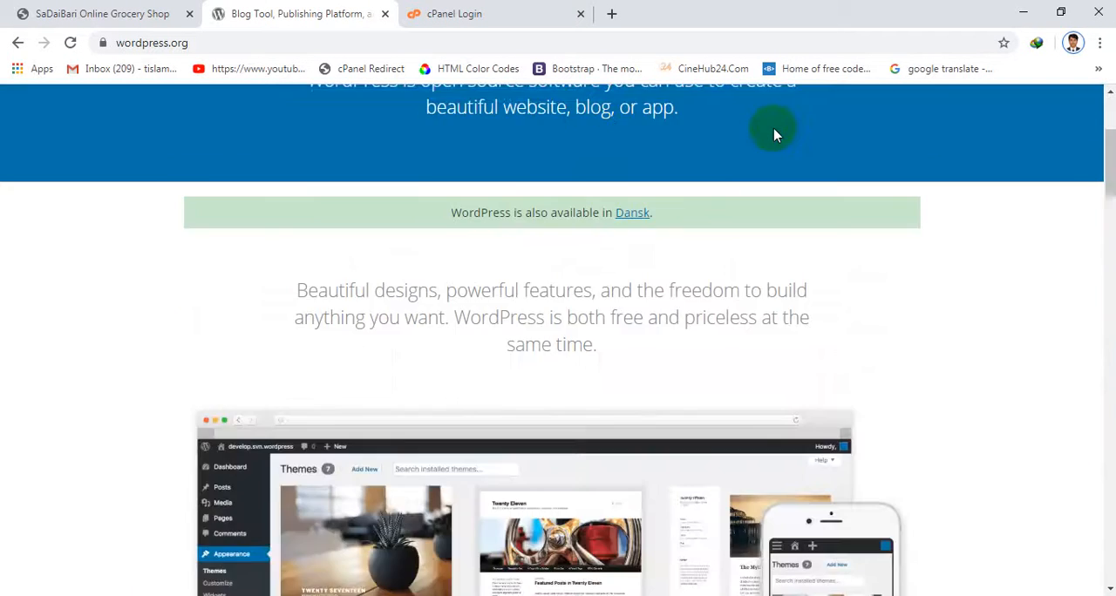
scroll(775, 133, "up", 4)
Try to download WordPress 5.3.2 from the Get WordPress page, dismissing the duplicate download dialog and the follow-up message
left_click(882, 162)
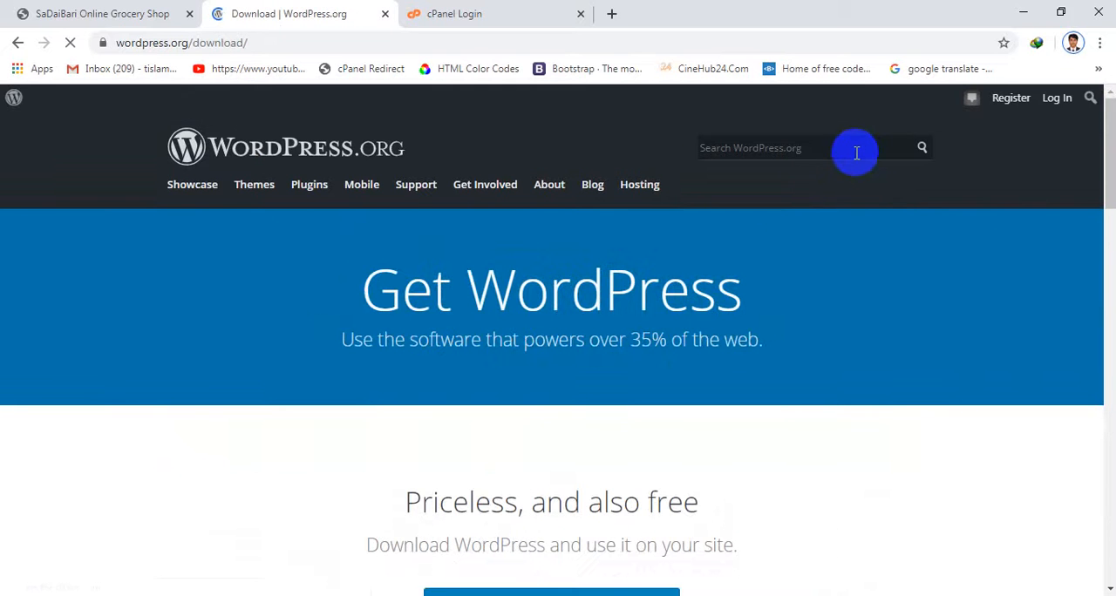
scroll(653, 282, "down", 3)
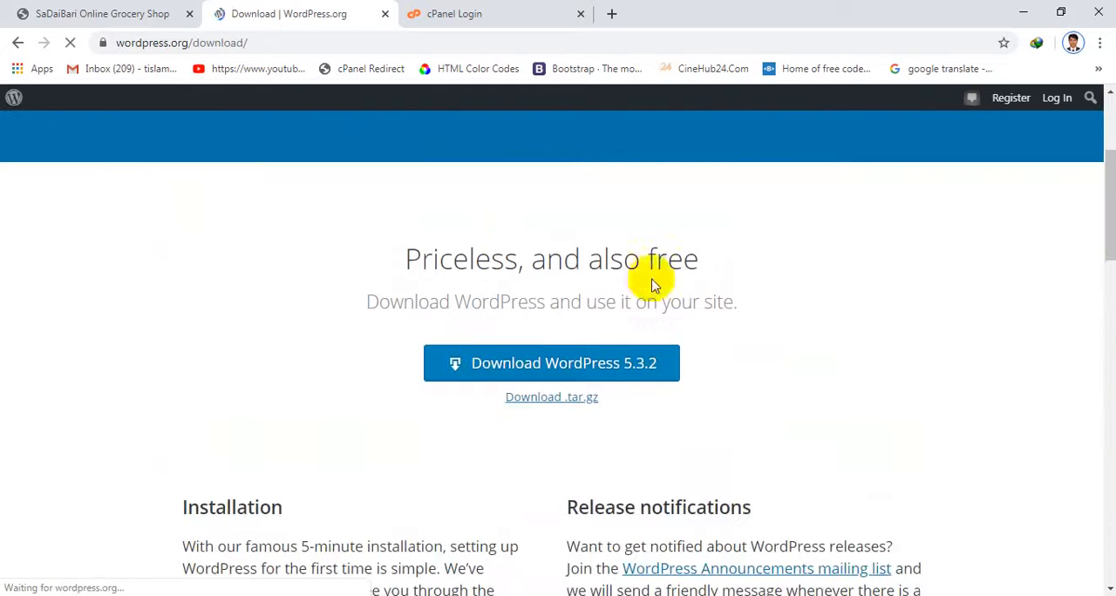
left_click(586, 357)
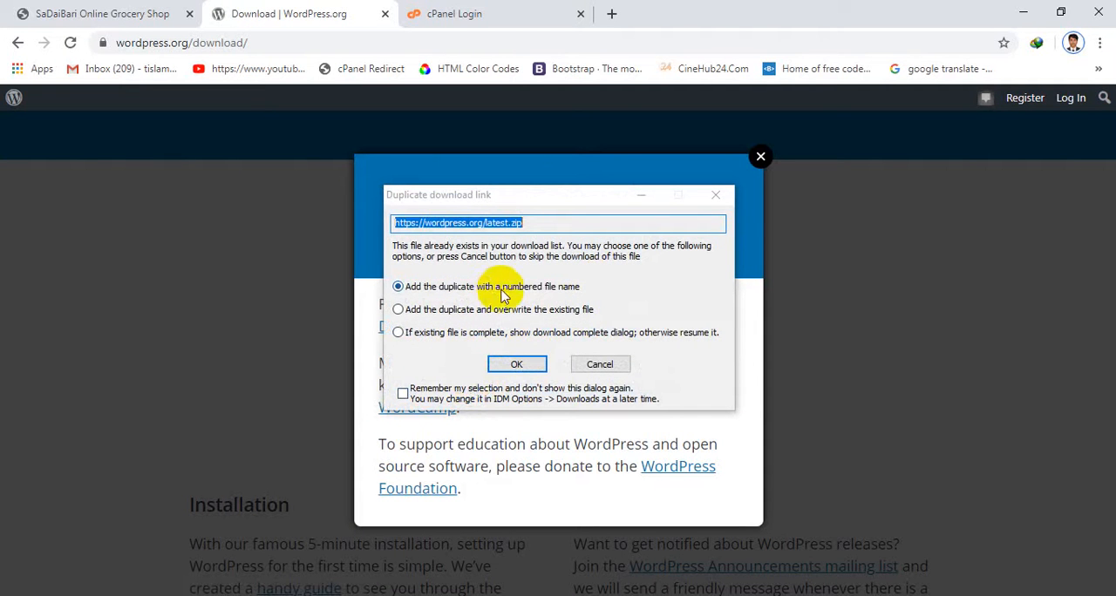
left_click(716, 194)
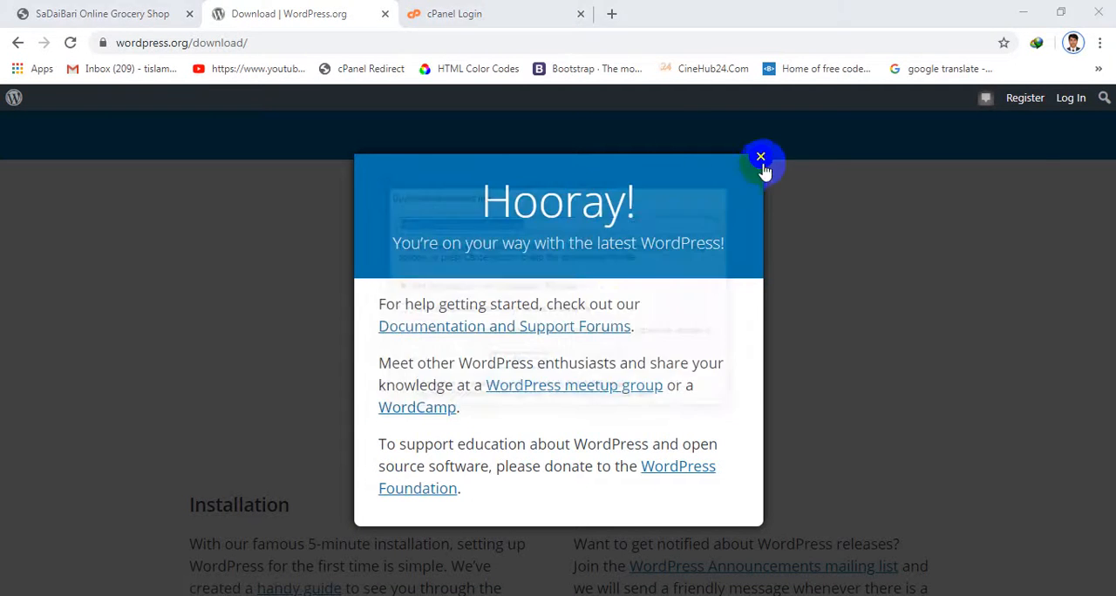
left_click(761, 158)
scroll(590, 124, "up", 3)
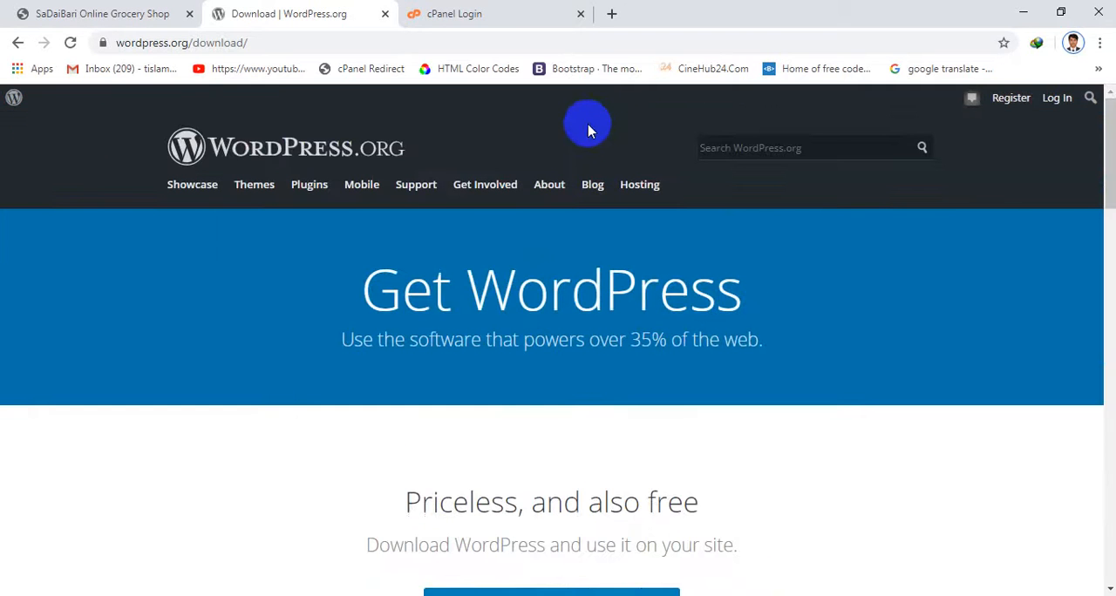
Close the cPanel Login page and run a search for "google" in a new tab
left_click(527, 17)
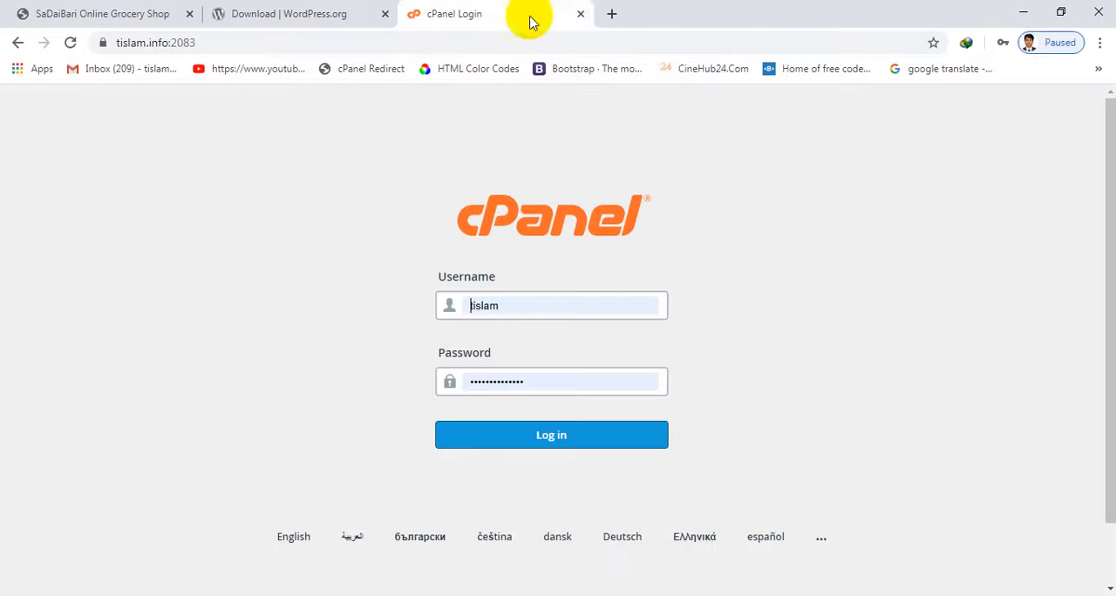
left_click(580, 14)
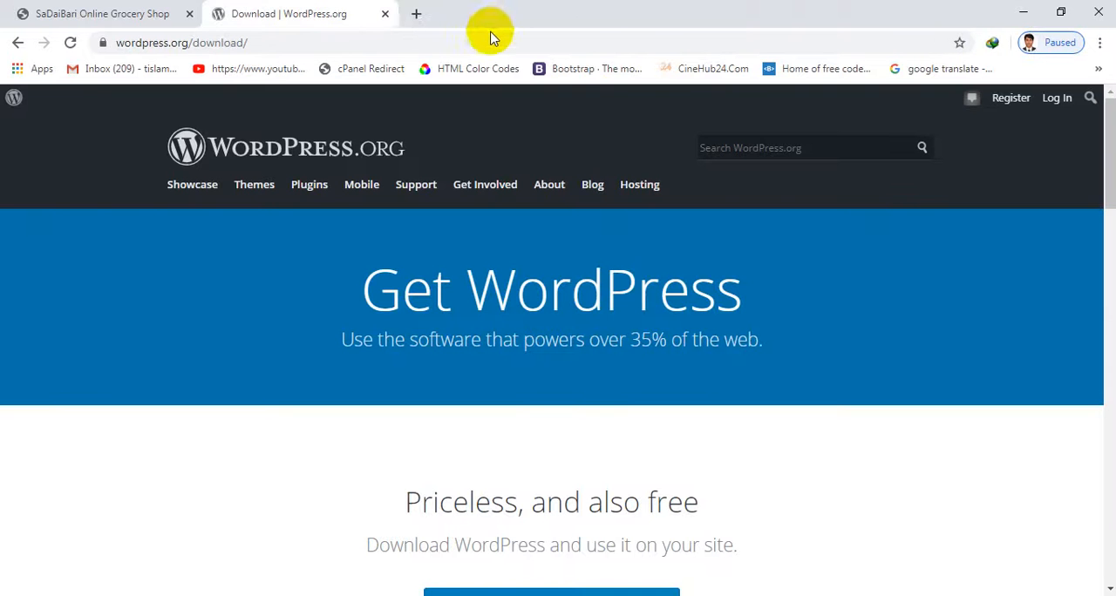
left_click(420, 14)
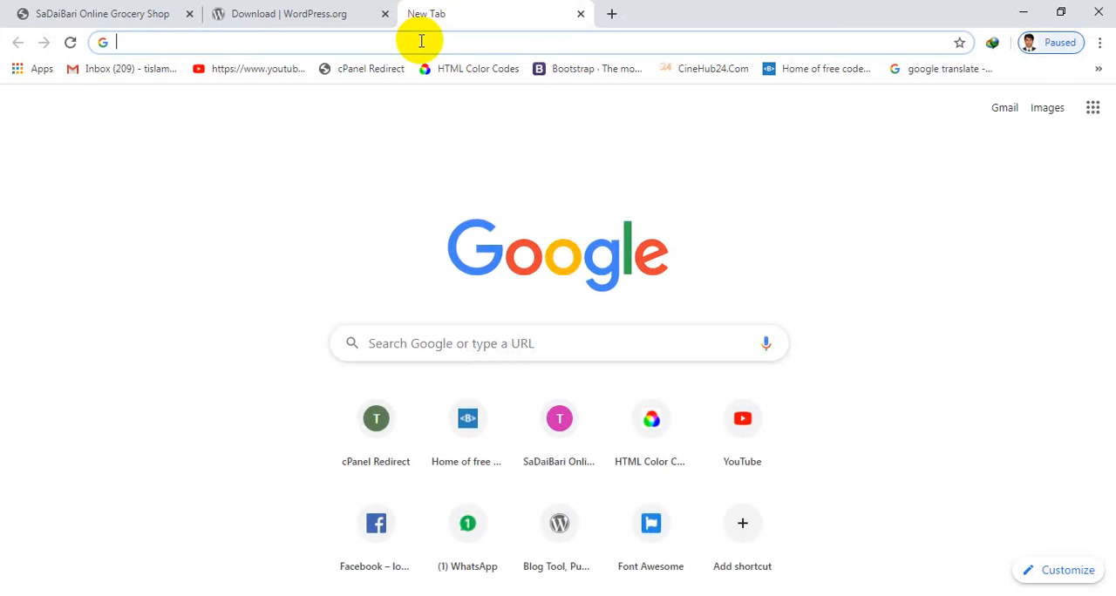
type("goo'")
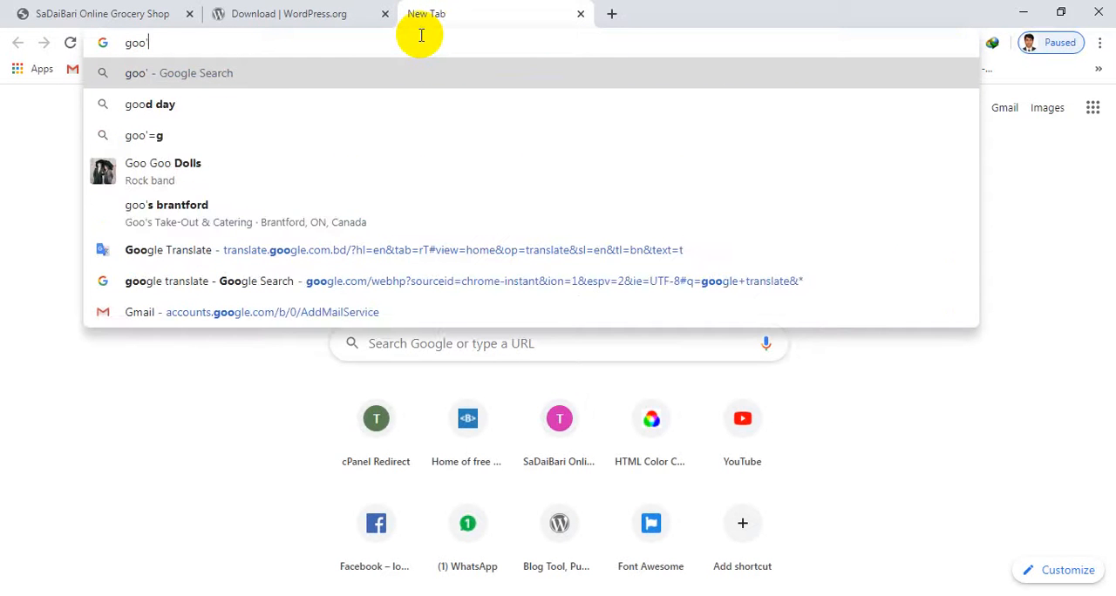
key("ctrl+a")
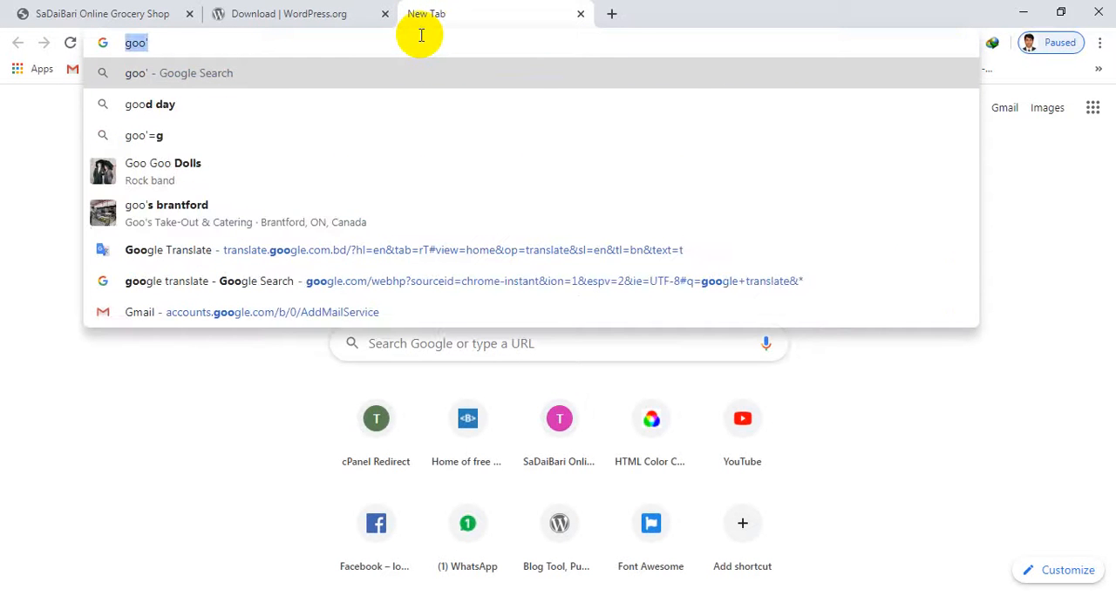
key("BackSpace")
type("goo")
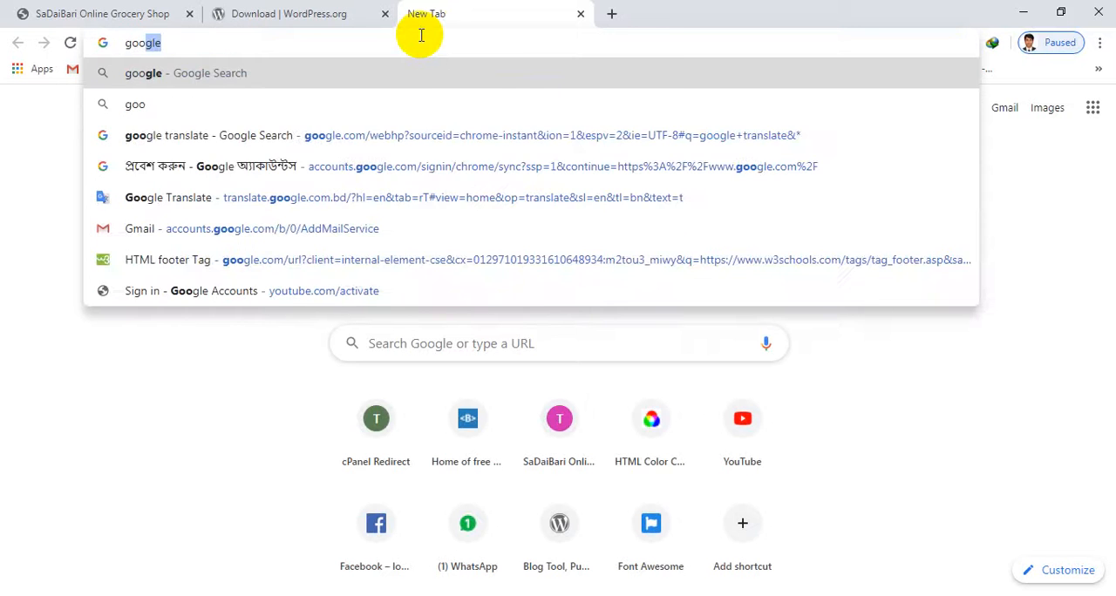
key("Return")
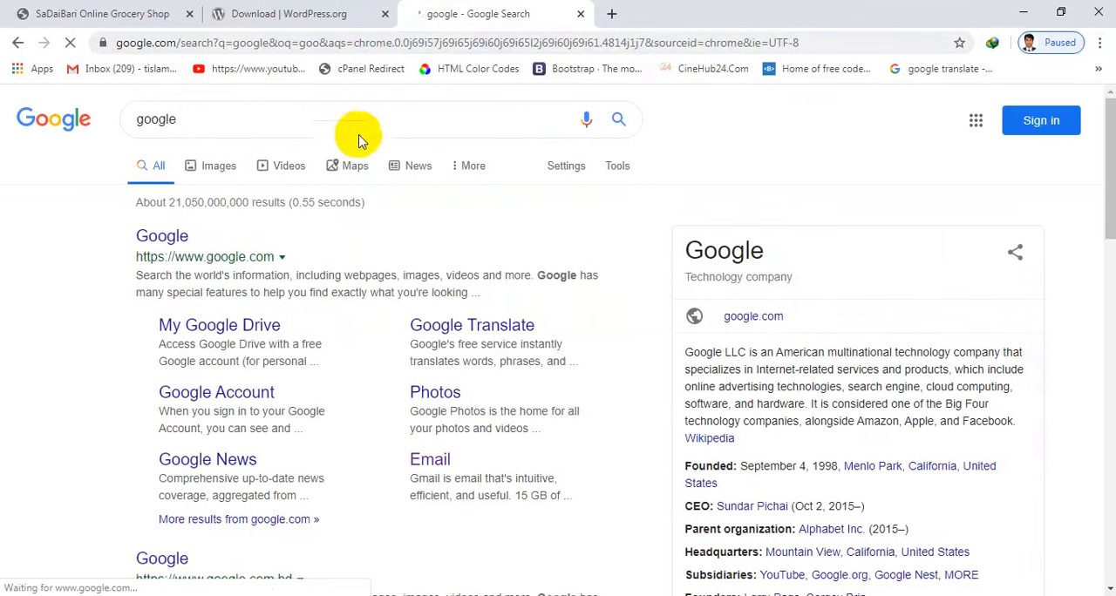
Search Google for "xampp" and open the XAMPP Installers and Downloads result on apachefriends.org
left_click_drag(329, 107, 12, 124)
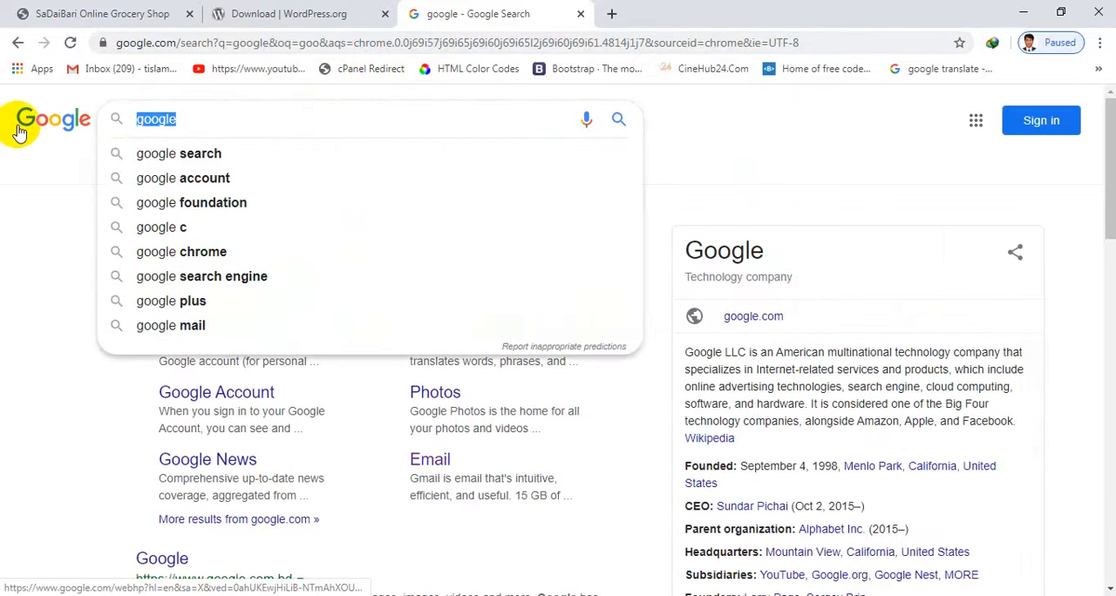
type("xampp")
key("Return")
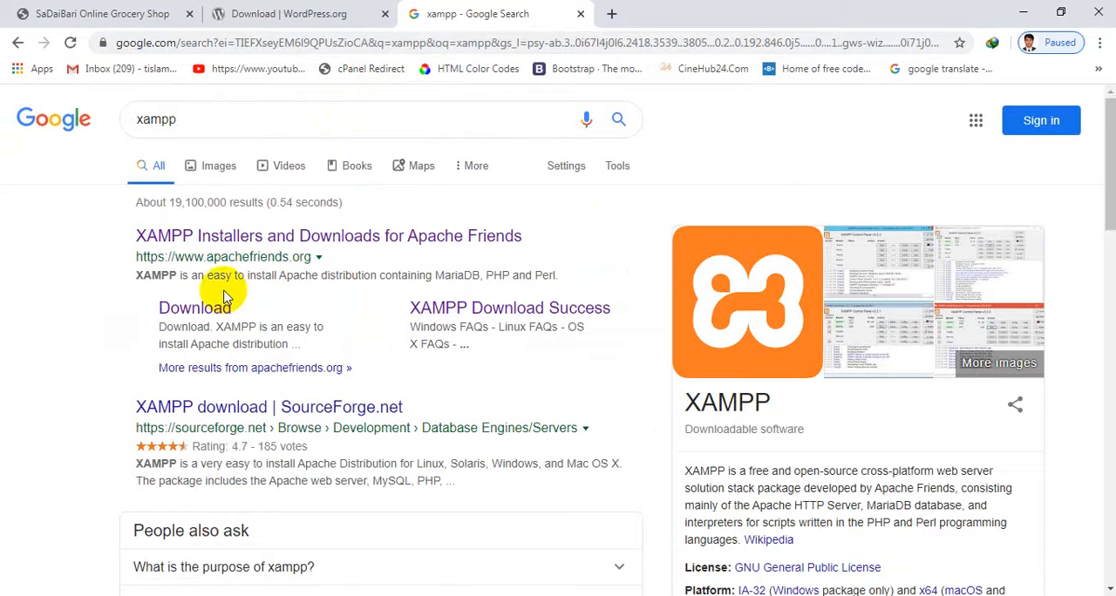
left_click(293, 245)
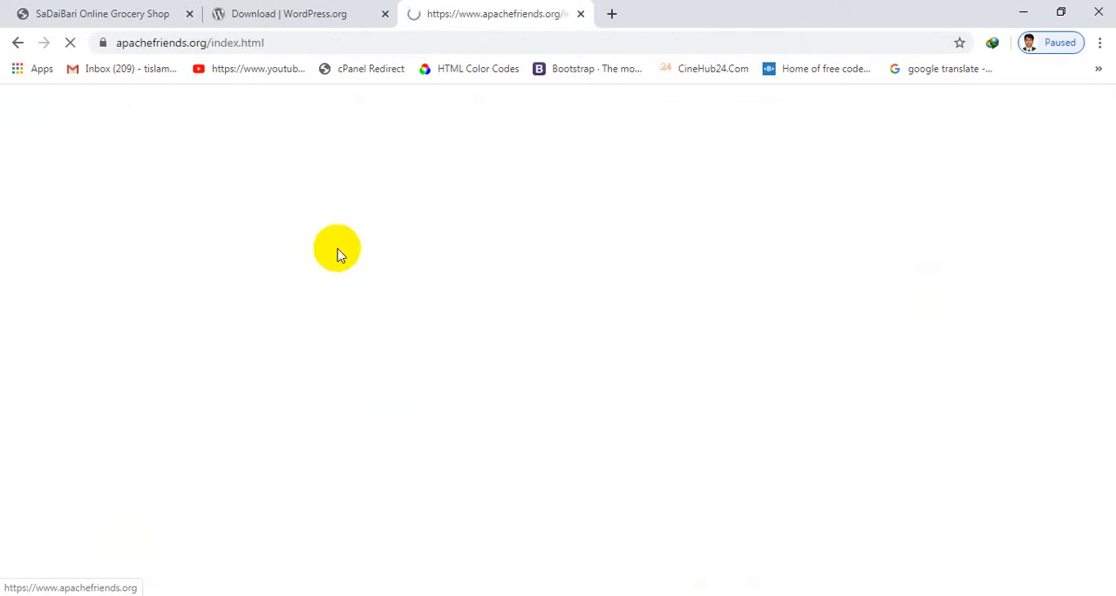
Download the XAMPP 7.3.12 installer for Windows to E:\Download from the Apache Friends home page
scroll(523, 240, "down", 1)
scroll(618, 248, "up", 1)
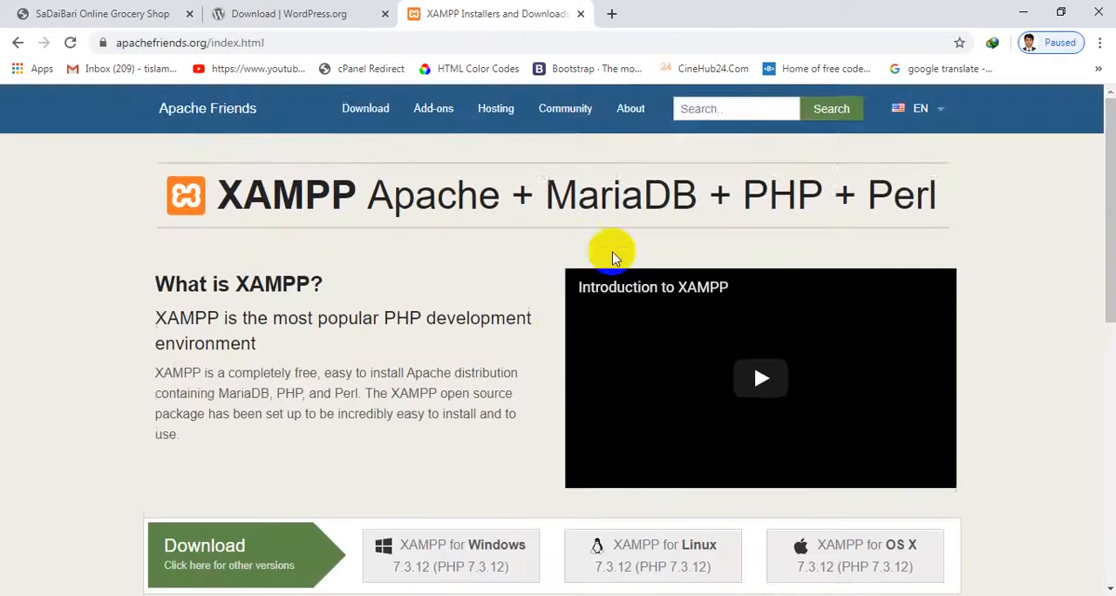
scroll(386, 304, "down", 3)
scroll(436, 297, "up", 2)
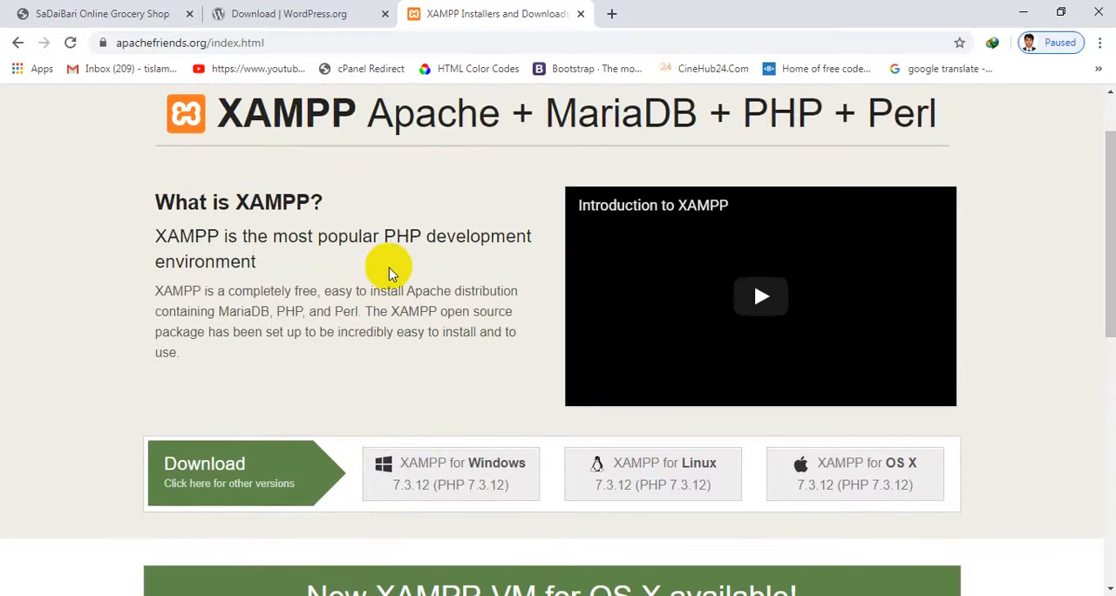
scroll(401, 349, "down", 1)
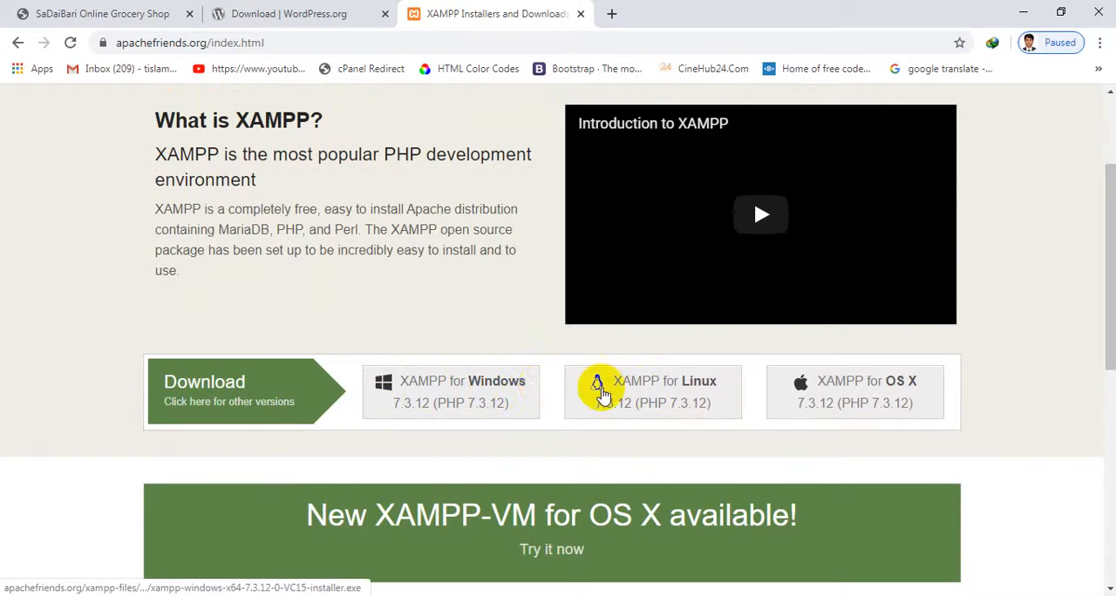
left_click(460, 391)
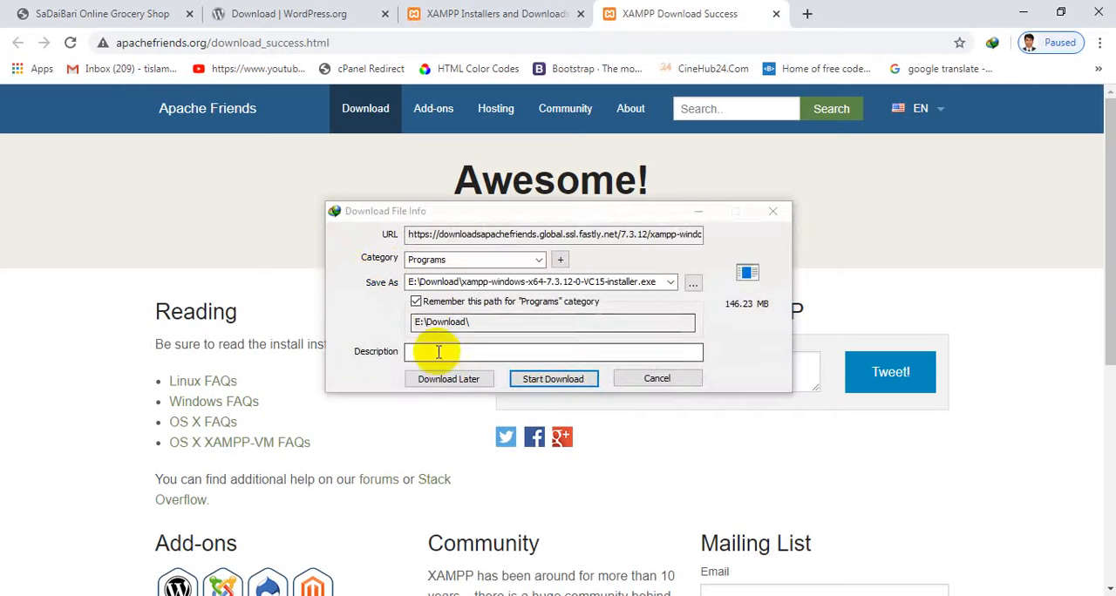
left_click(545, 381)
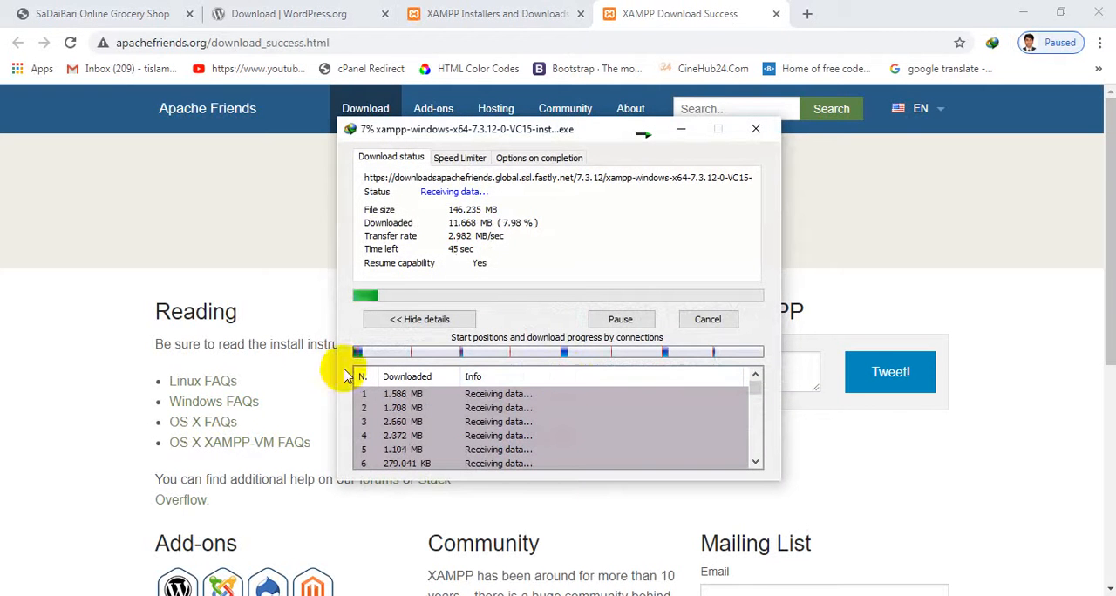
scroll(231, 363, "down", 4)
scroll(227, 366, "up", 3)
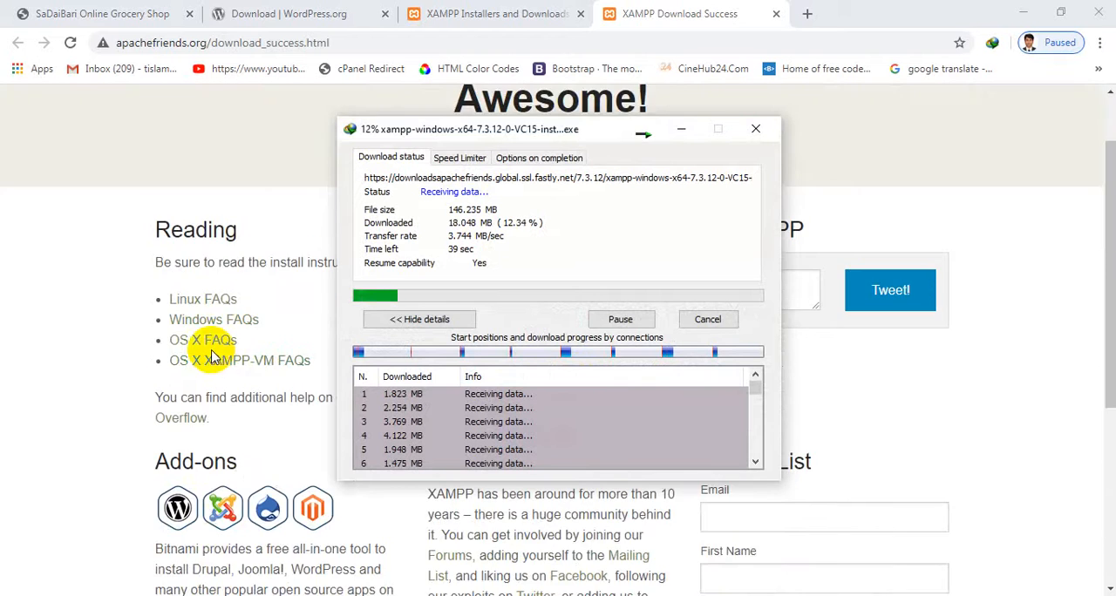
scroll(262, 358, "down", 2)
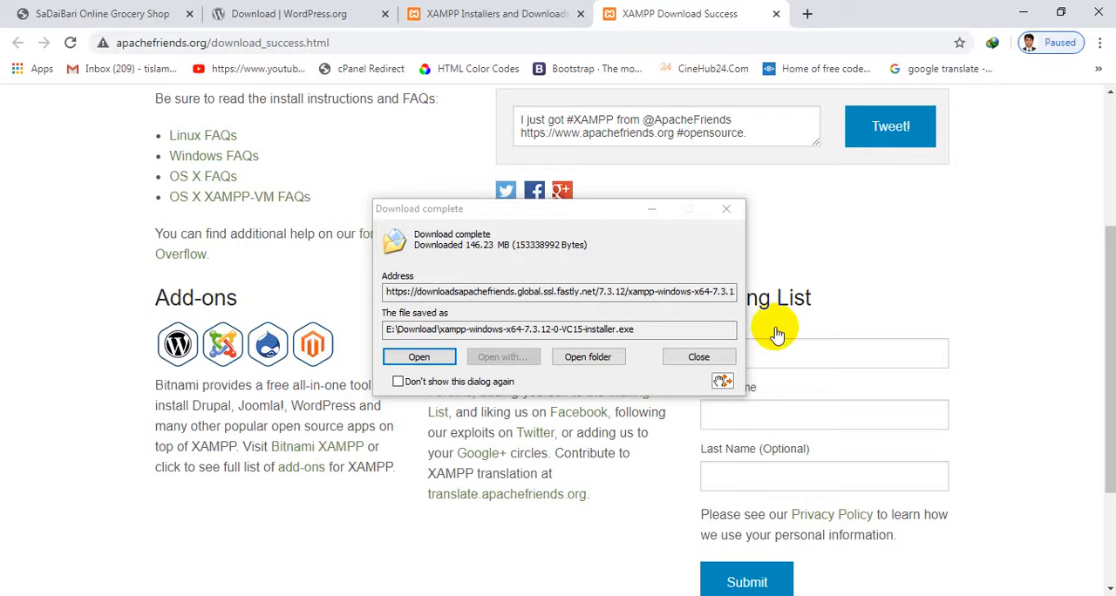
Launch the downloaded XAMPP installer, minimize the browser and dismiss the User Account Control warning
left_click(420, 357)
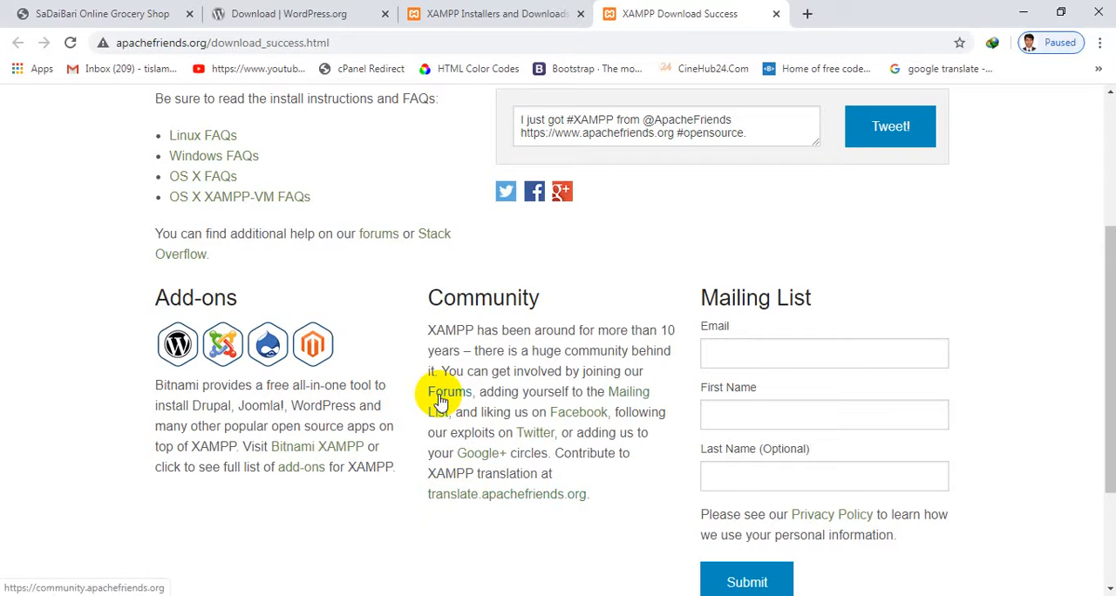
left_click(1022, 11)
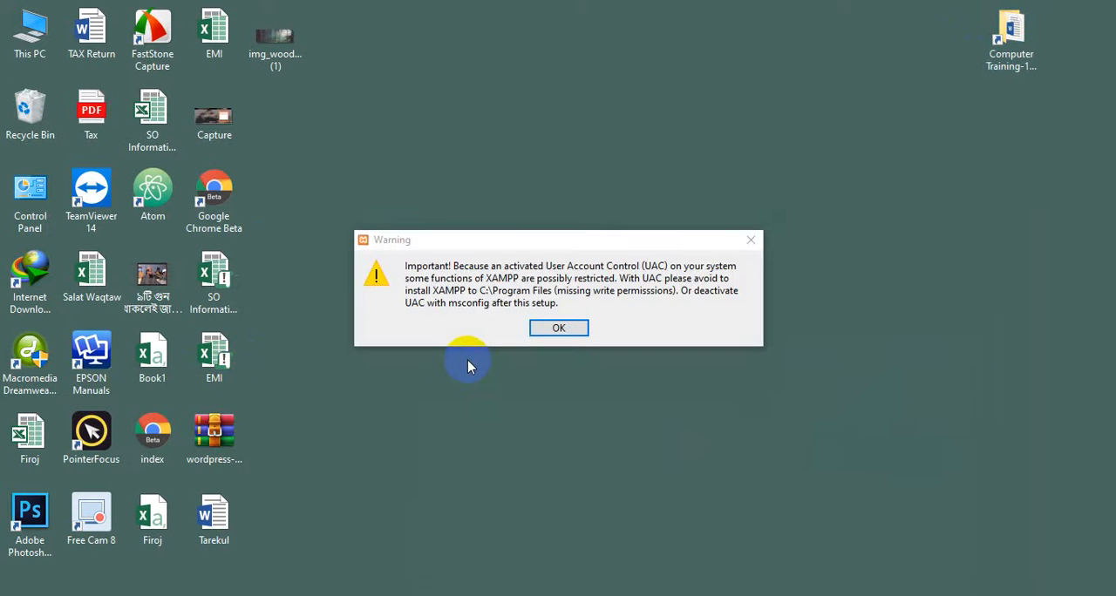
left_click(538, 328)
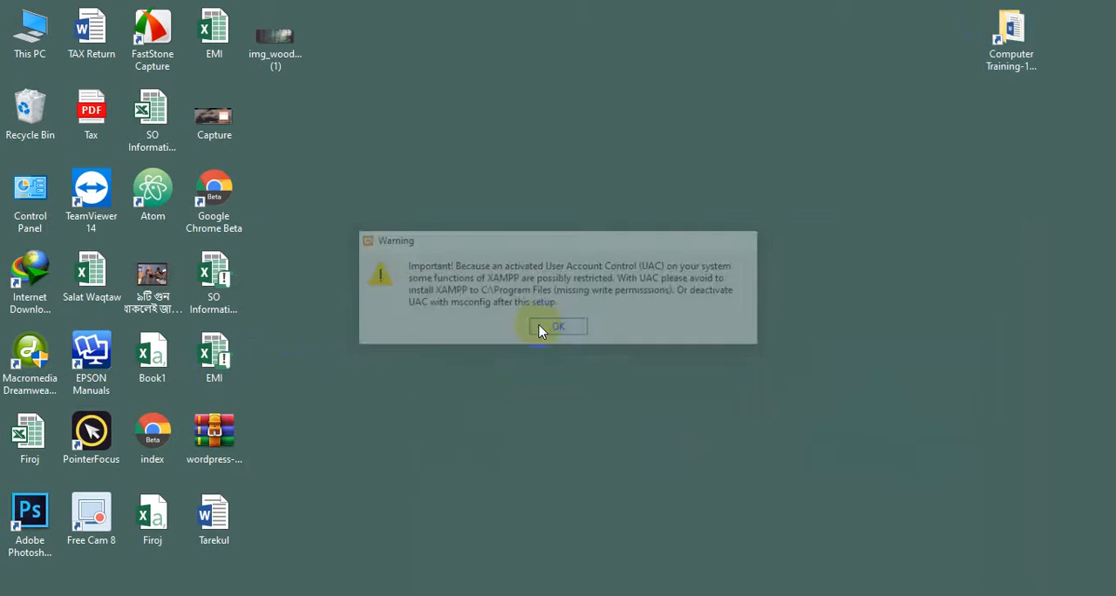
Advance through the XAMPP setup with all components selected and try the default installation folder C:\xampp, dismissing the warning
left_click(663, 468)
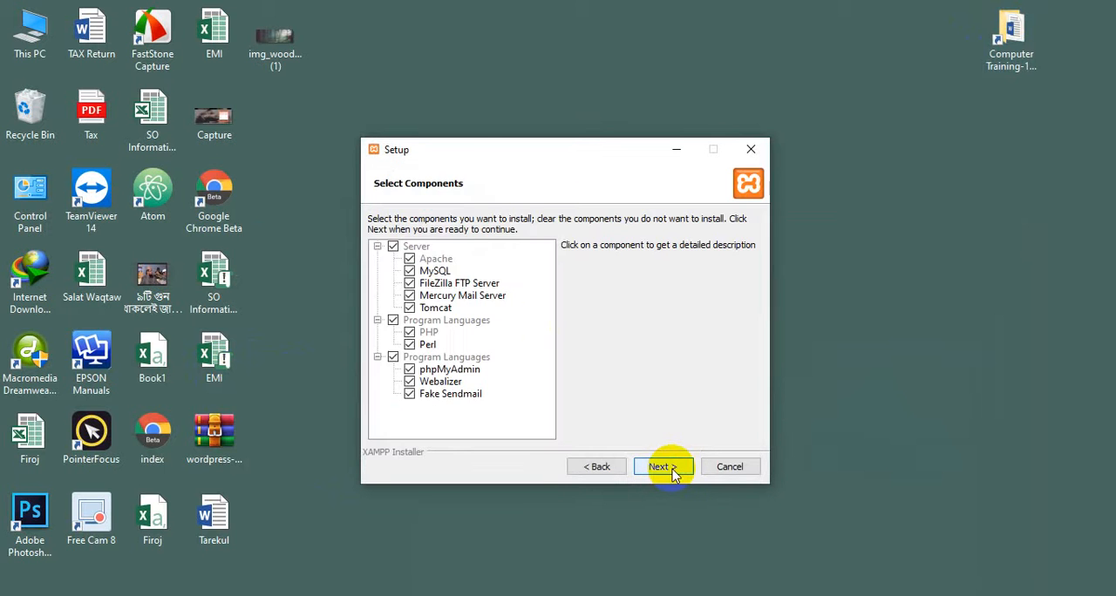
left_click(669, 471)
left_click(673, 475)
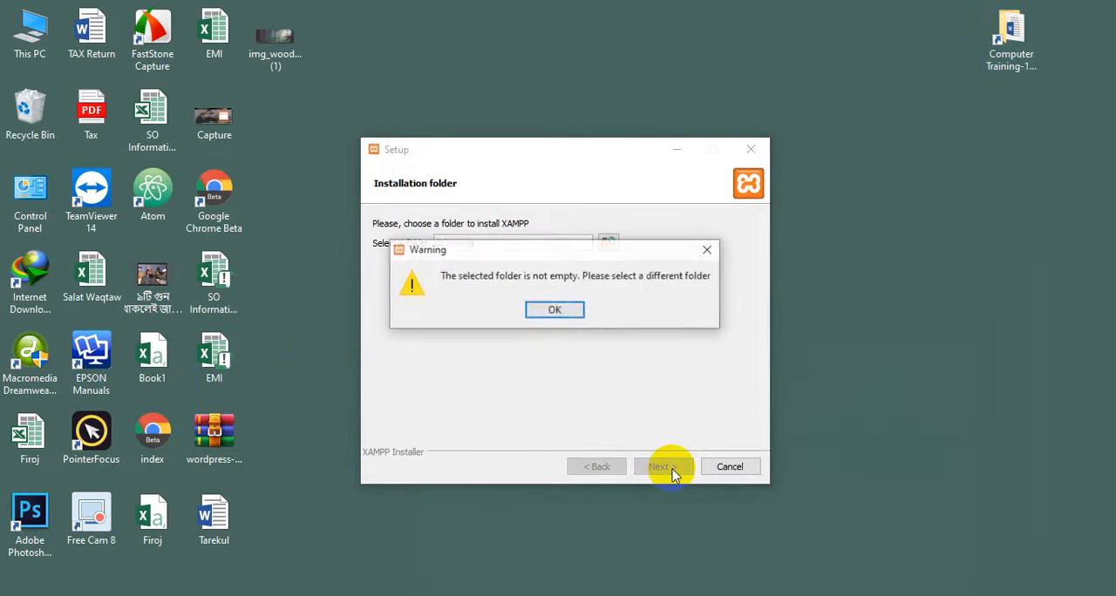
left_click(555, 312)
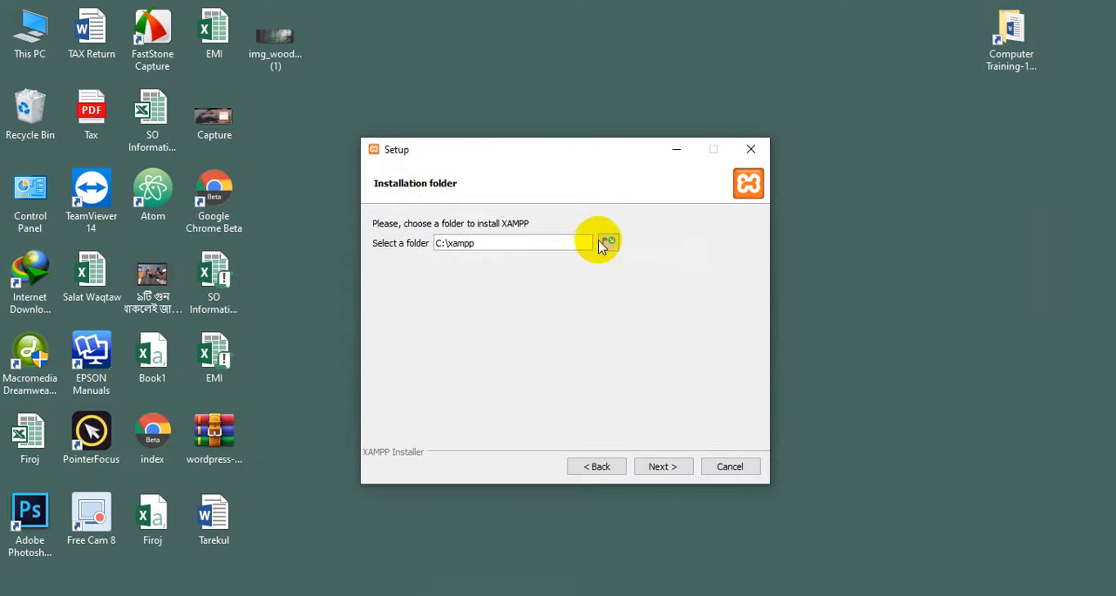
Try to use C:\xampp\htdocs as the XAMPP installation folder and dismiss the warning
left_click(608, 244)
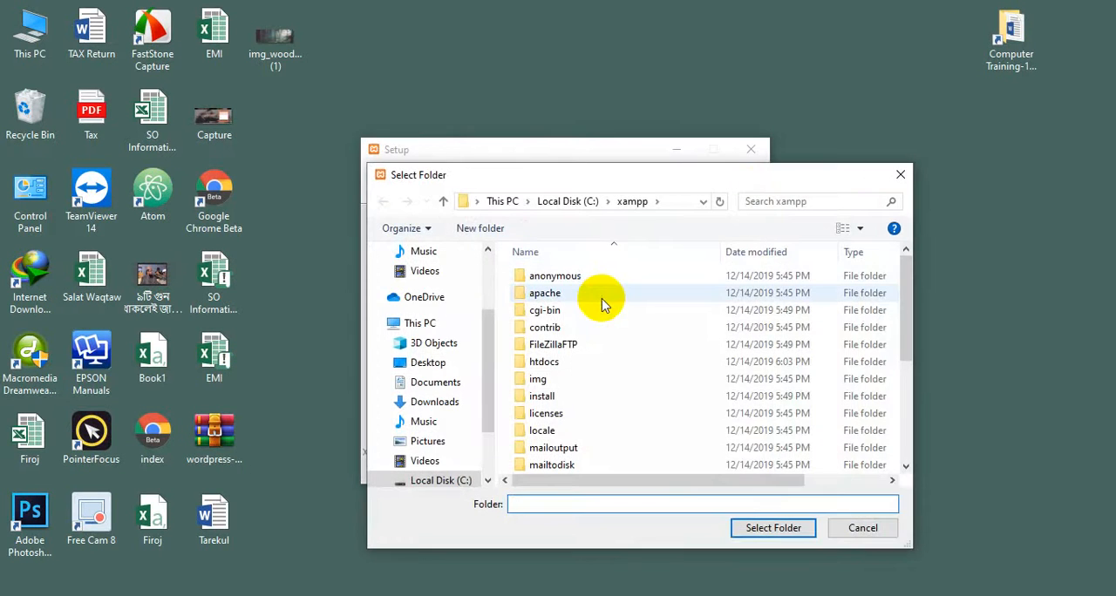
double_click(567, 362)
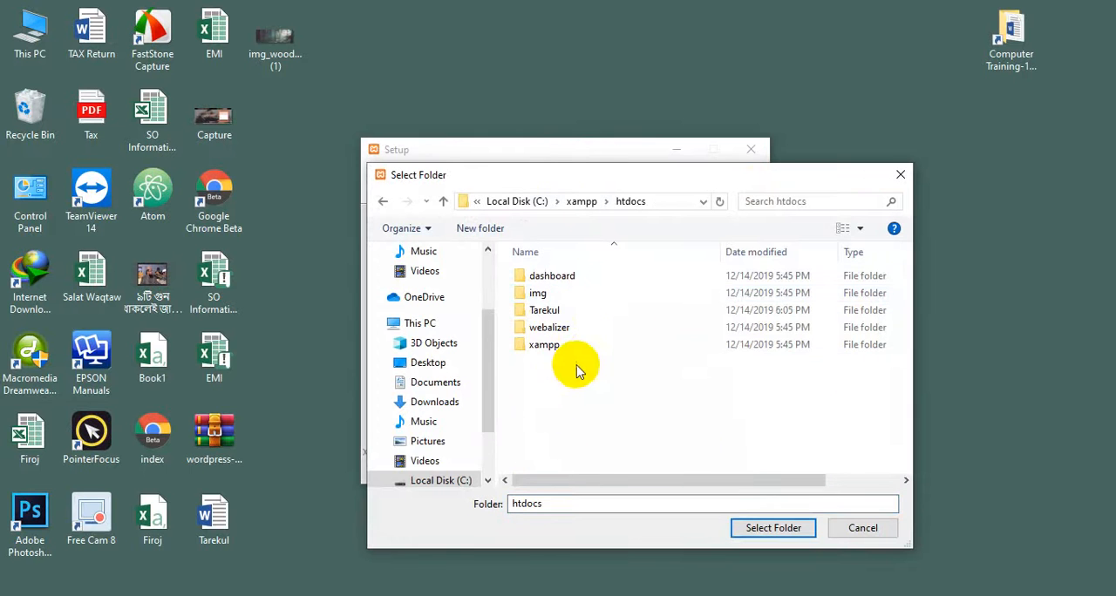
left_click(773, 527)
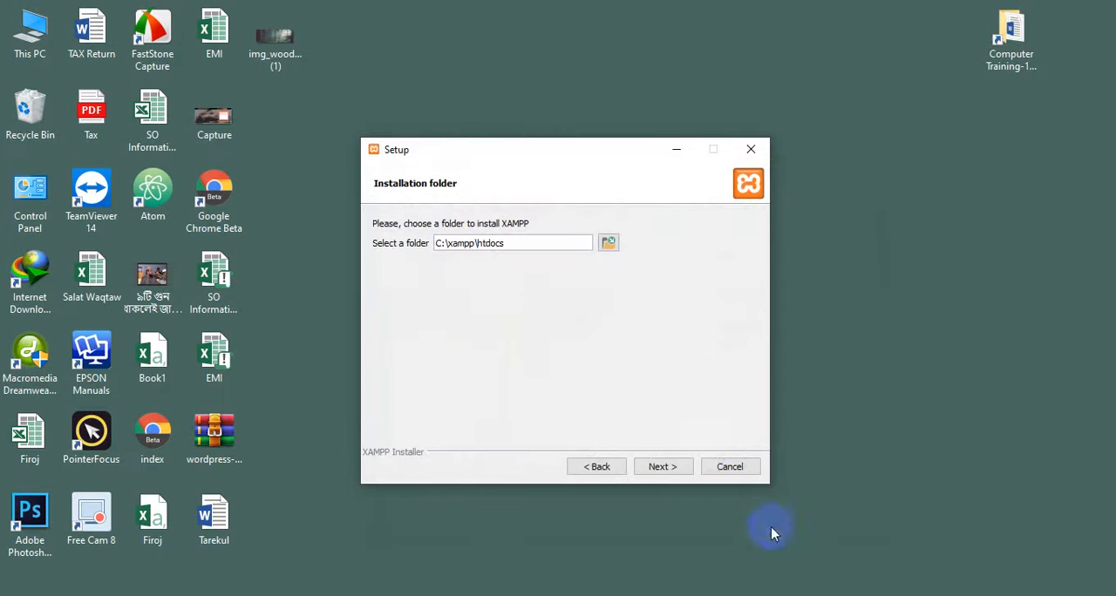
left_click(658, 466)
left_click(558, 310)
Try to select a folder named "xxxxx" inside C:\xampp\htdocs for the installation and dismiss the message
left_click(608, 243)
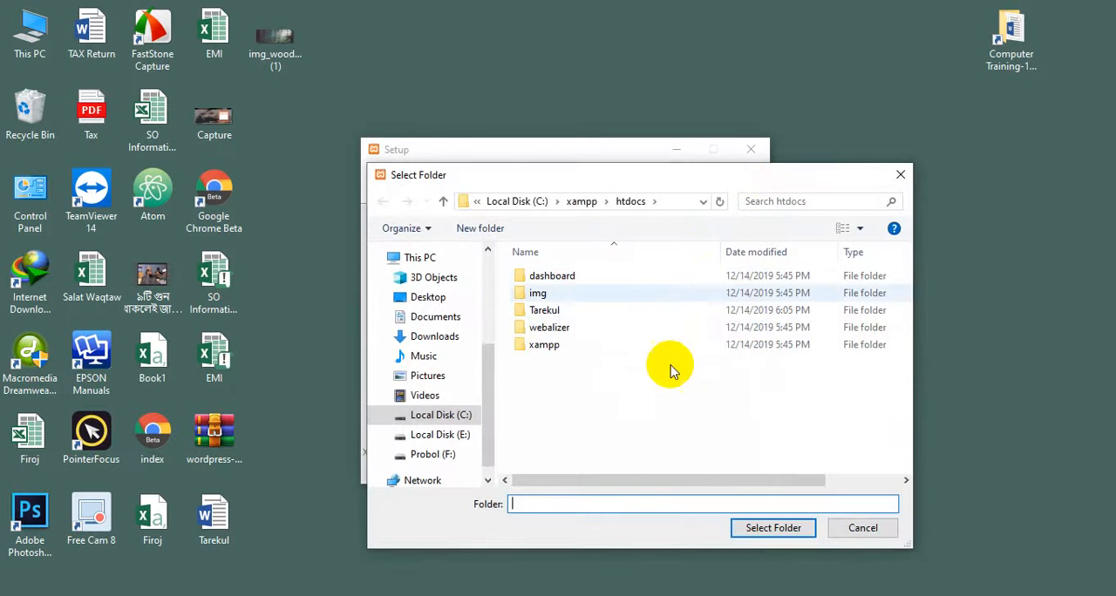
right_click(655, 407)
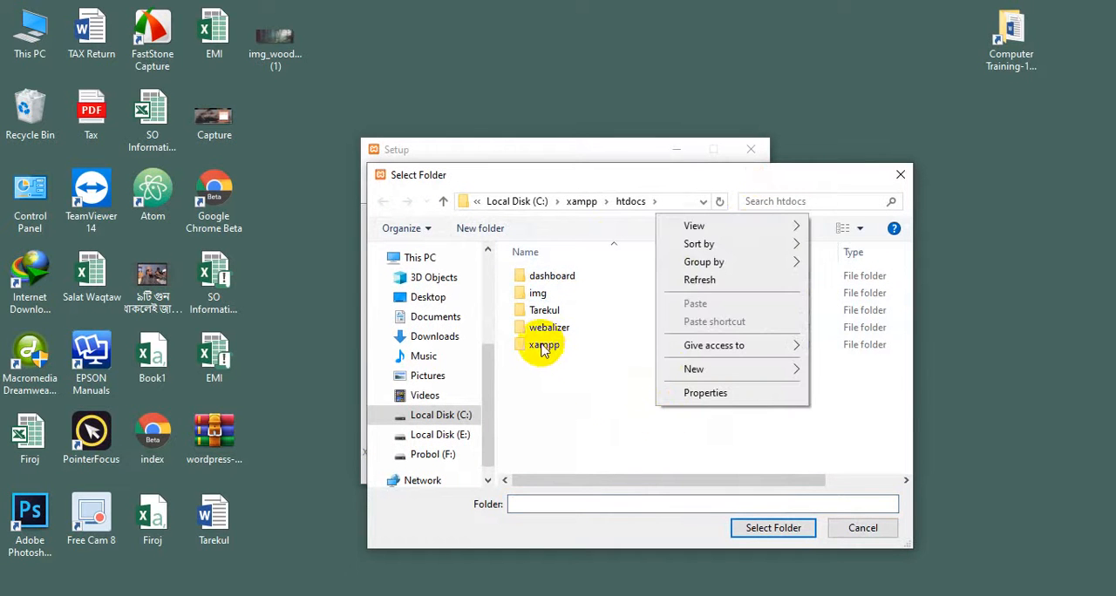
left_click(568, 369)
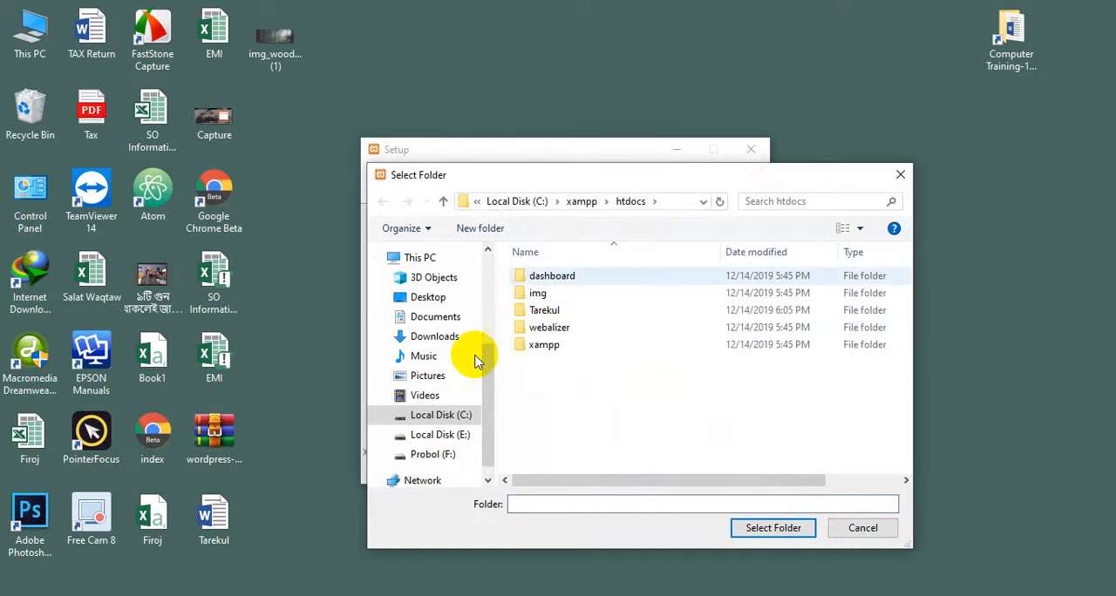
right_click(645, 398)
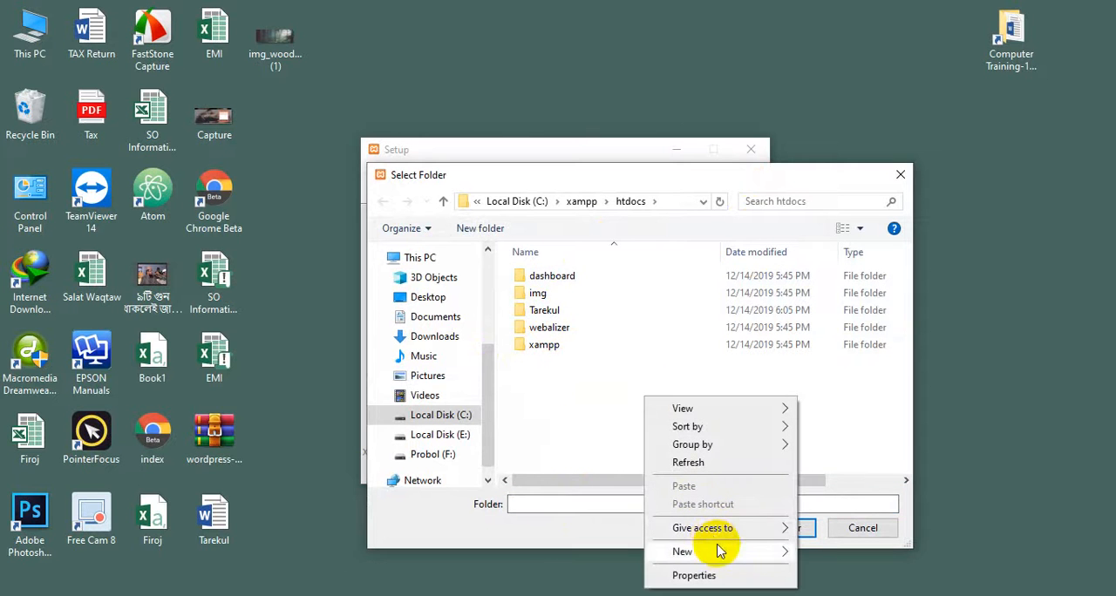
left_click(582, 505)
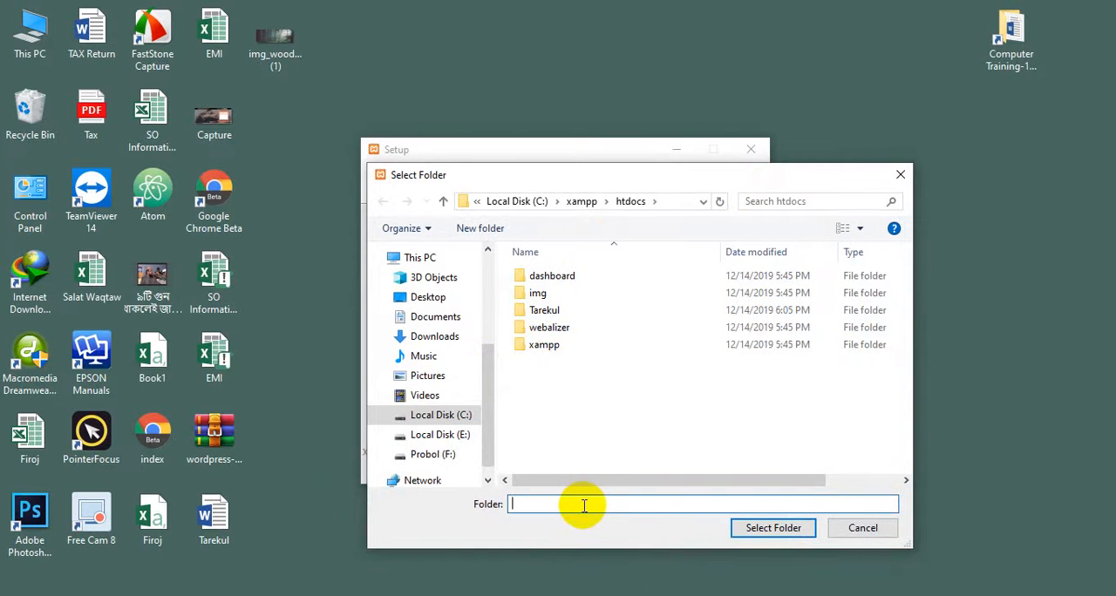
type("xx")
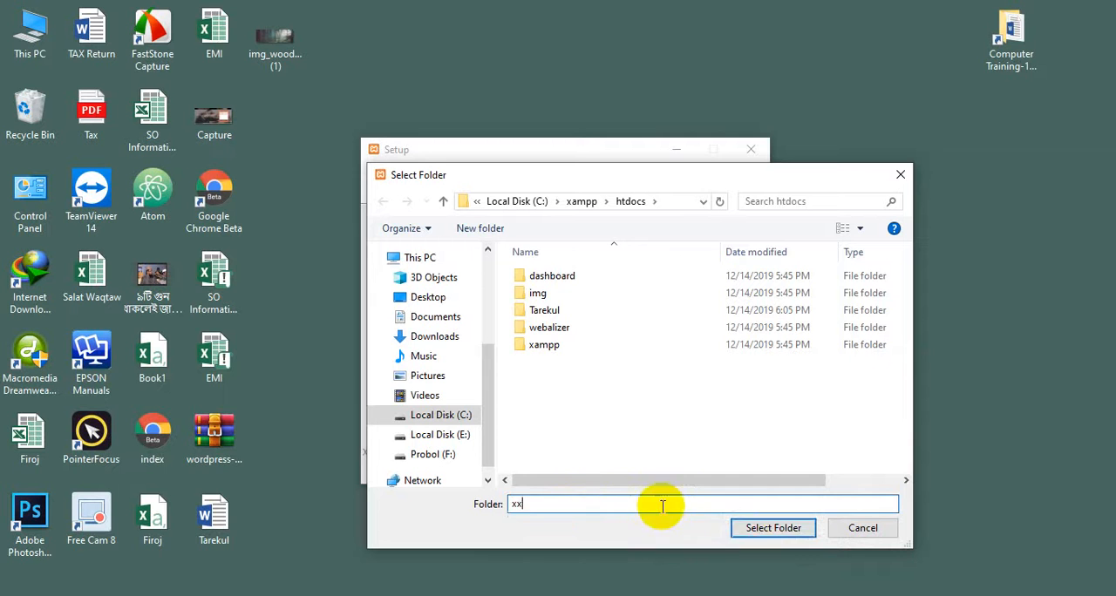
type("xxx")
left_click(772, 527)
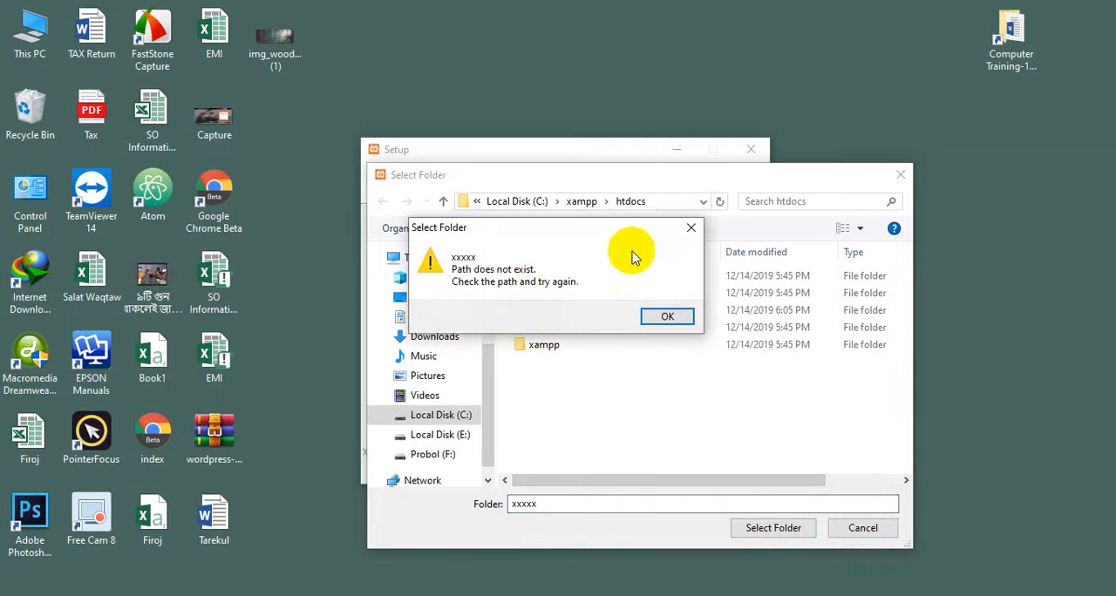
left_click(690, 228)
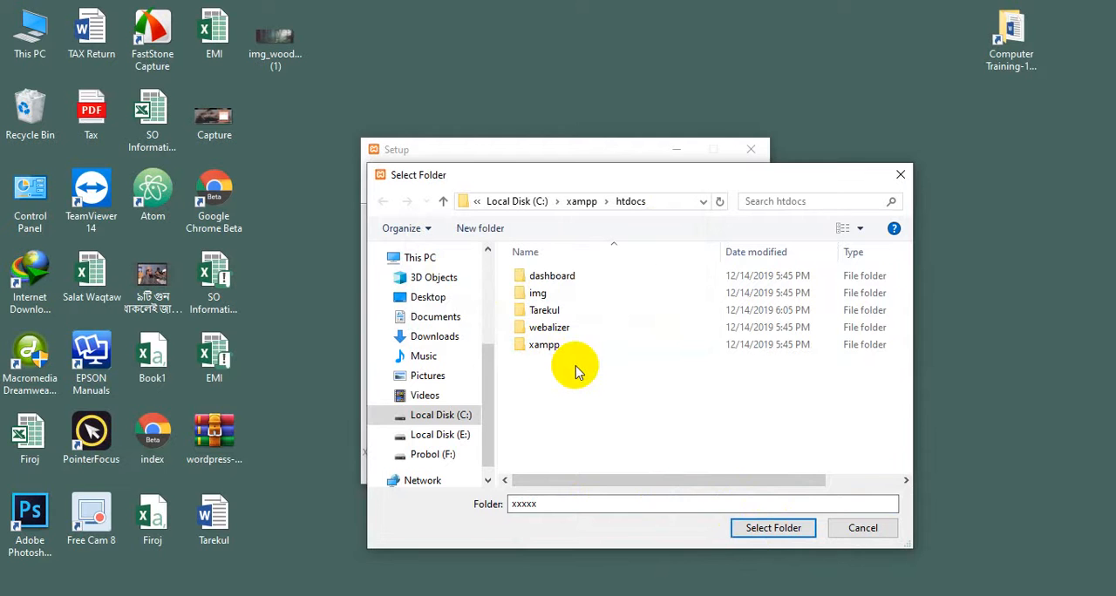
Try to use C:\xampp\htdocs\xampp as the installation folder and dismiss the warning
right_click(575, 372)
left_click(541, 345)
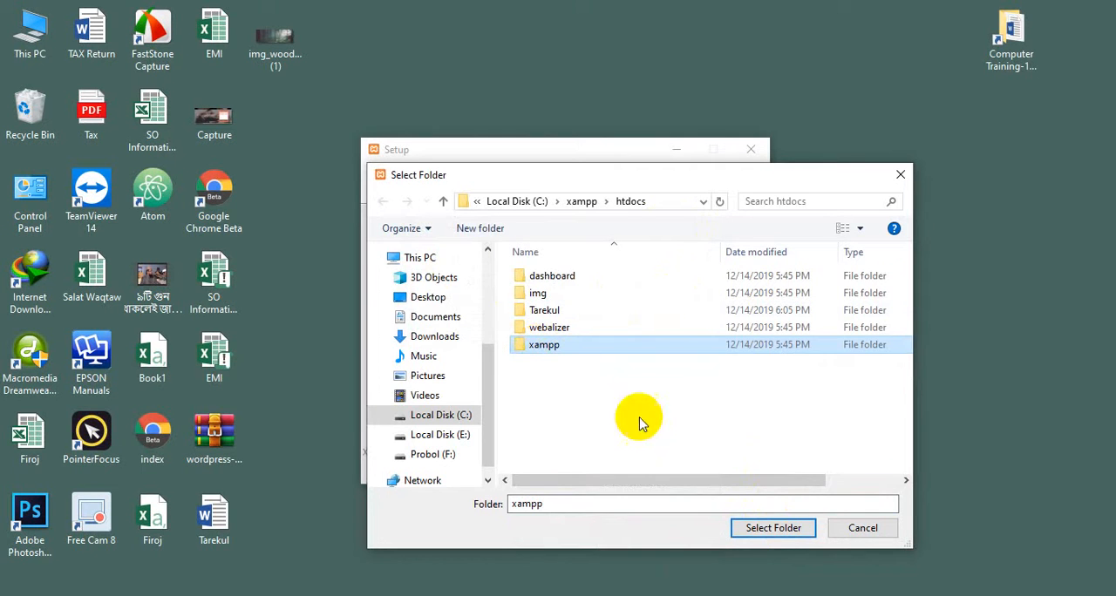
left_click(767, 530)
left_click(665, 466)
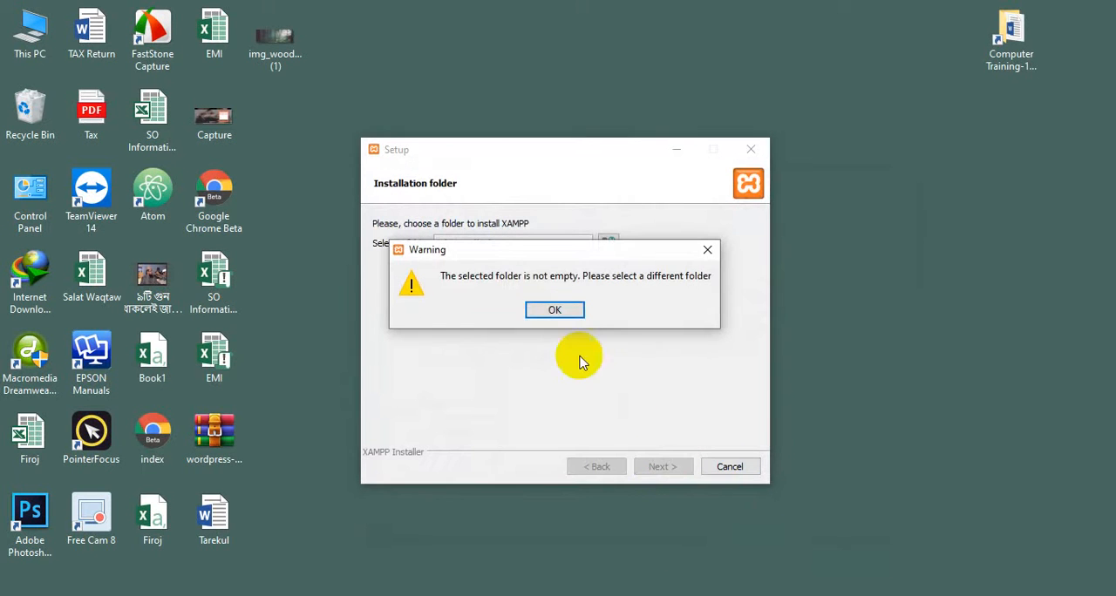
left_click(557, 310)
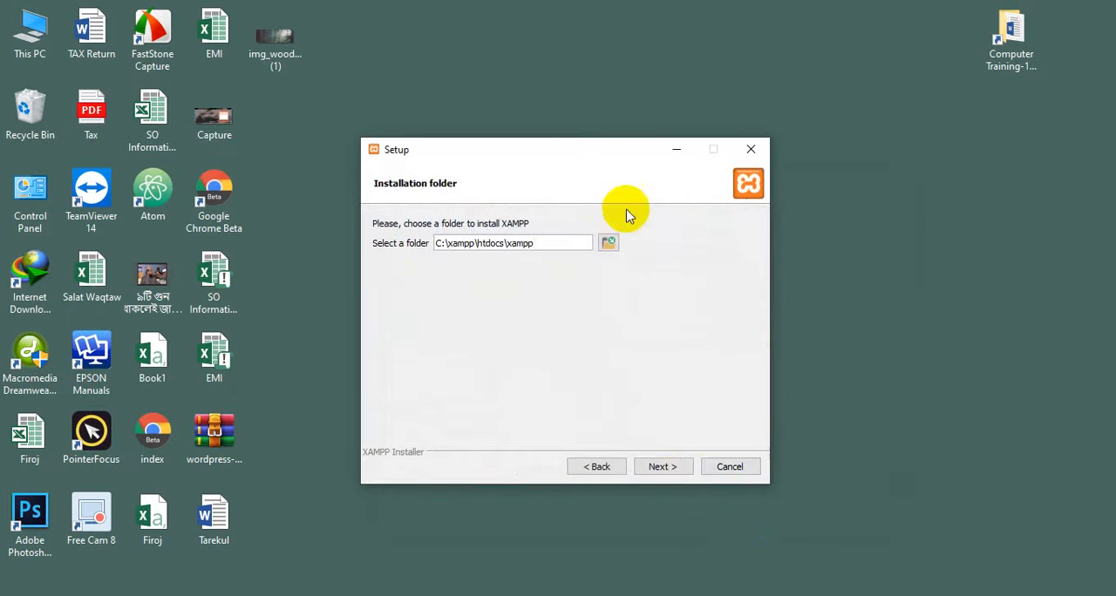
Create a folder named "project" inside C:\xampp\htdocs and select it as the XAMPP installation folder
left_click(607, 243)
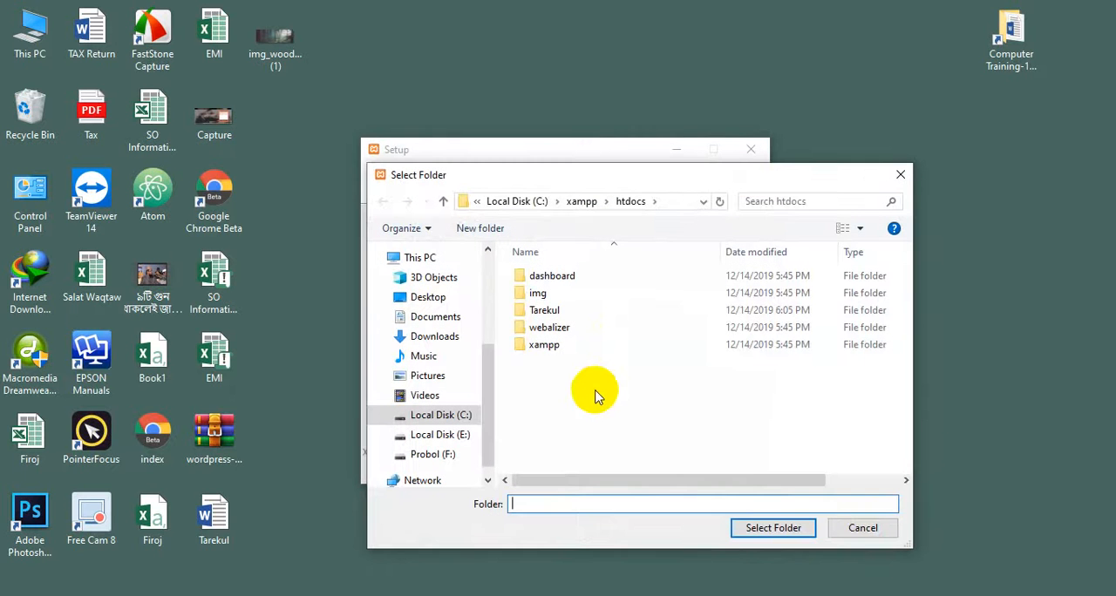
right_click(595, 395)
left_click(558, 381)
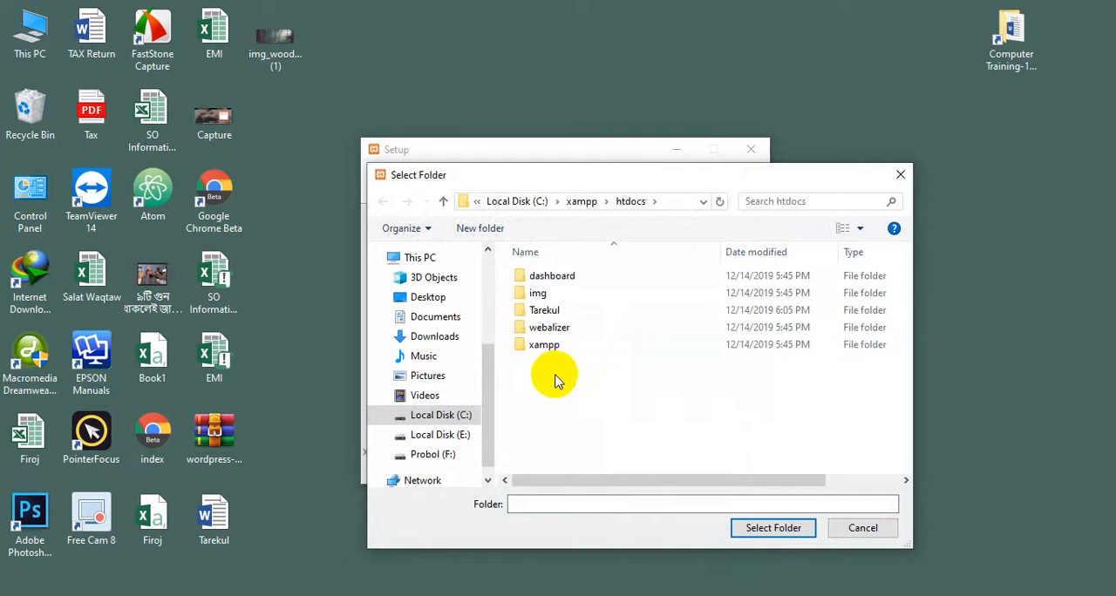
right_click(570, 392)
mouse_move(621, 543)
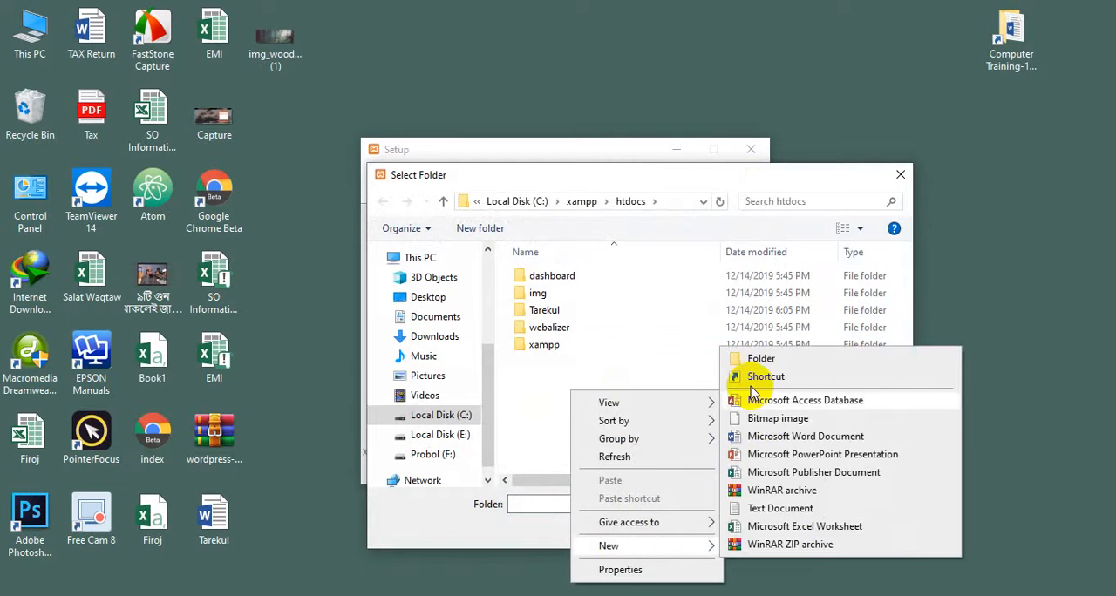
left_click(754, 358)
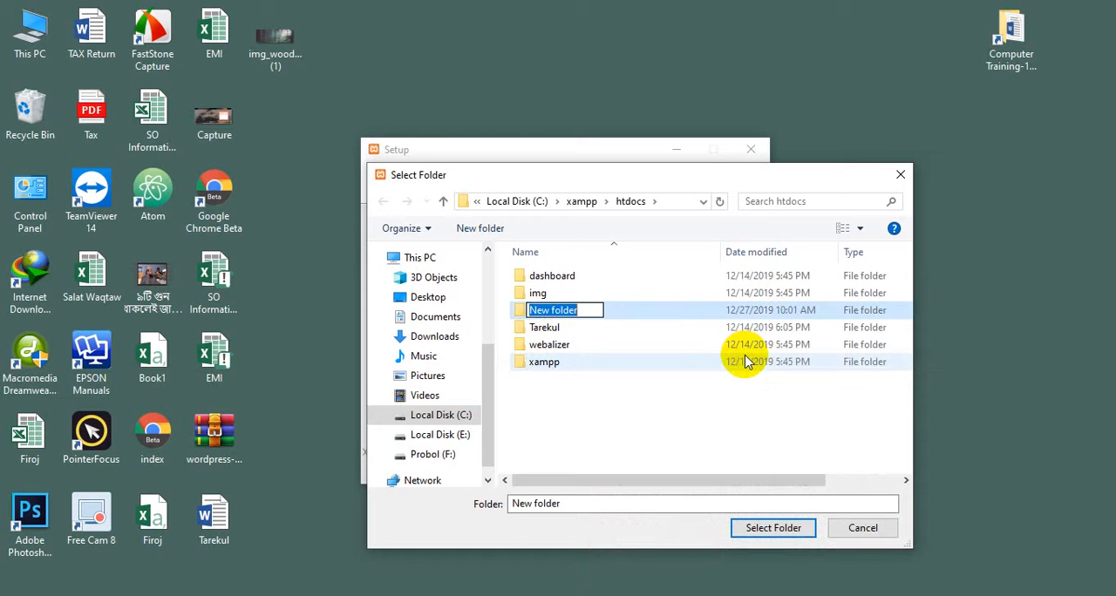
type("pro")
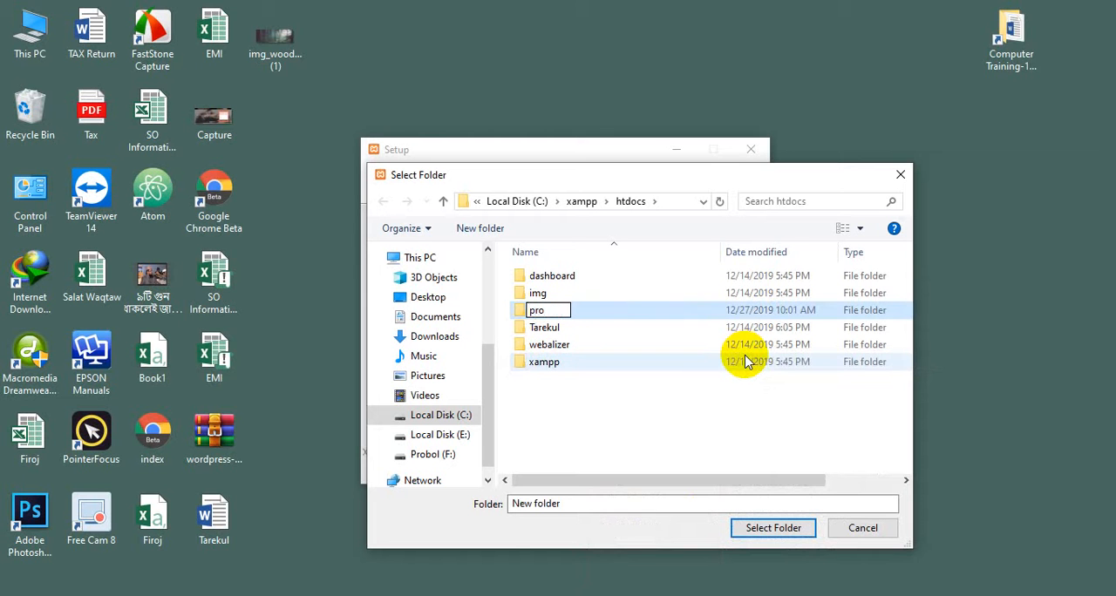
type("ject")
left_click(730, 436)
left_click(544, 310)
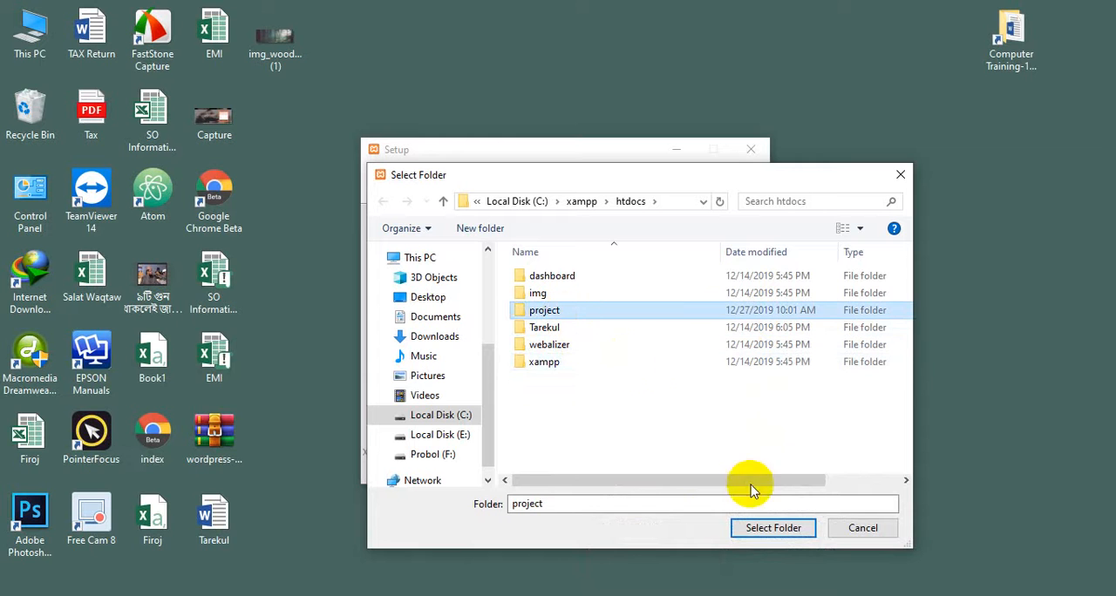
left_click(767, 528)
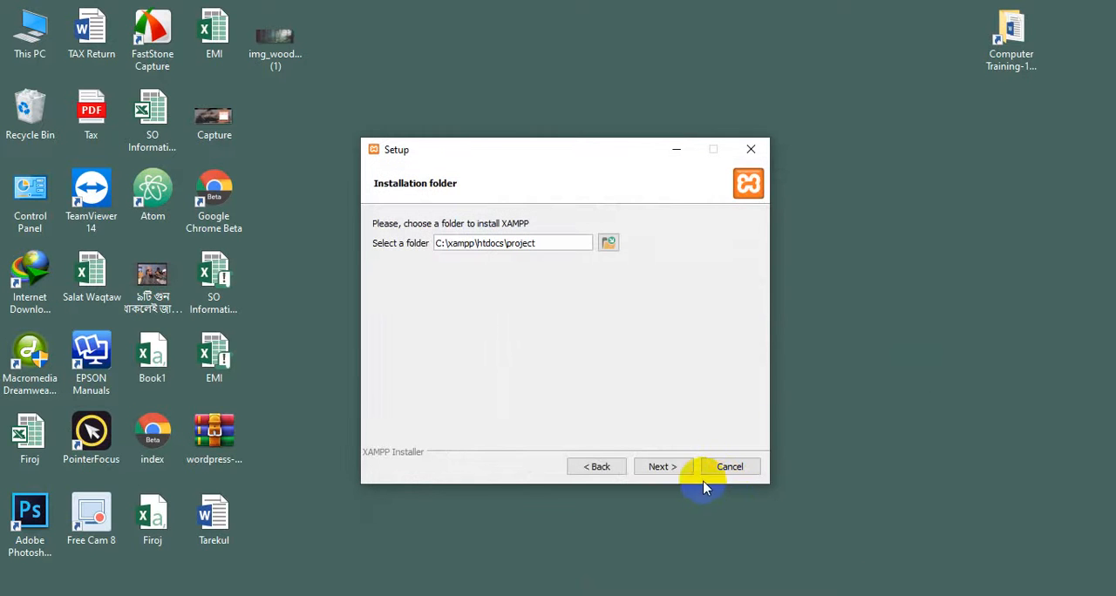
Start the XAMPP installation, accept Microsoft Edge as the app always used for the opened page, and dismiss the error message
left_click(675, 469)
left_click(672, 469)
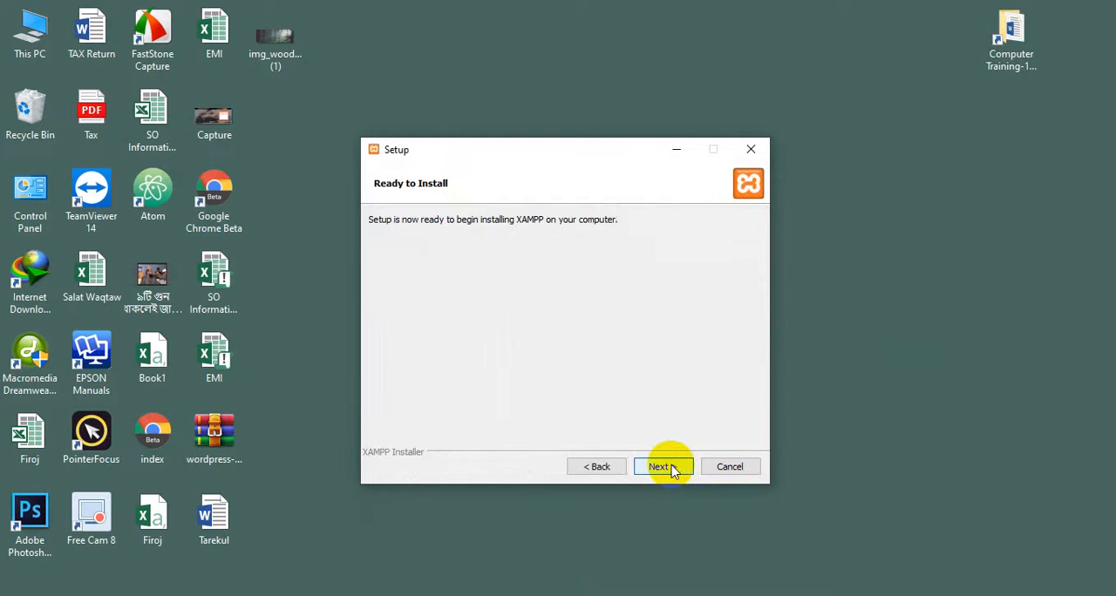
left_click(671, 469)
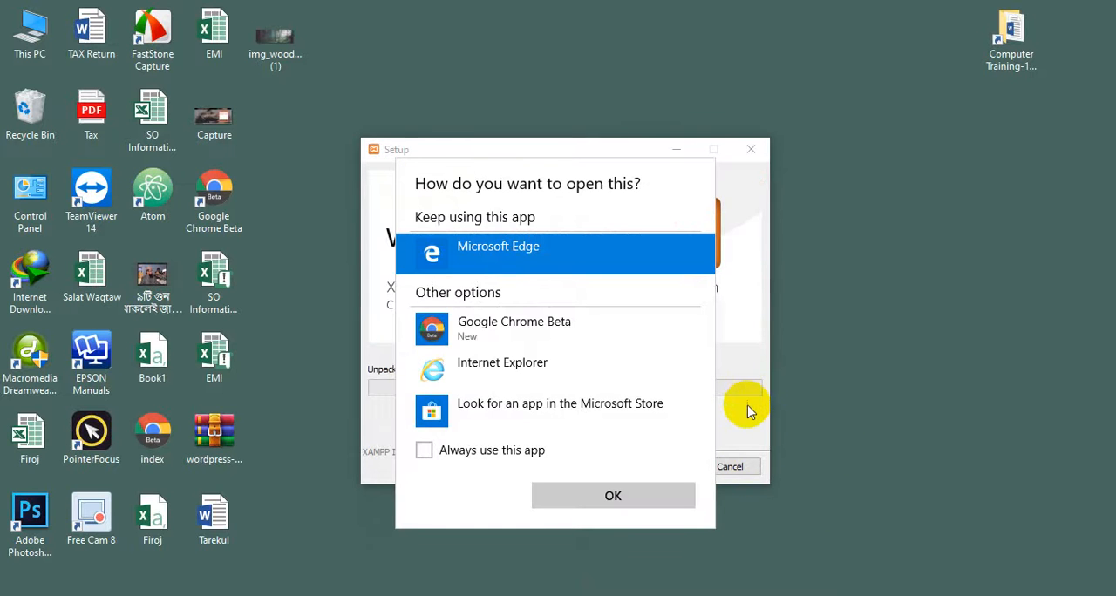
left_click(542, 450)
left_click(635, 495)
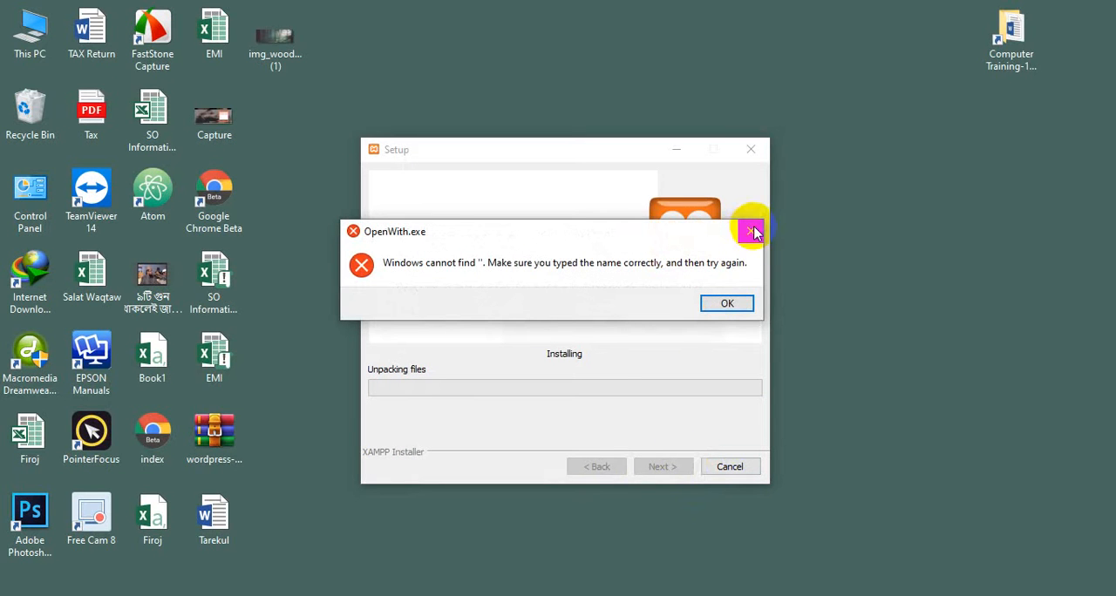
left_click(751, 231)
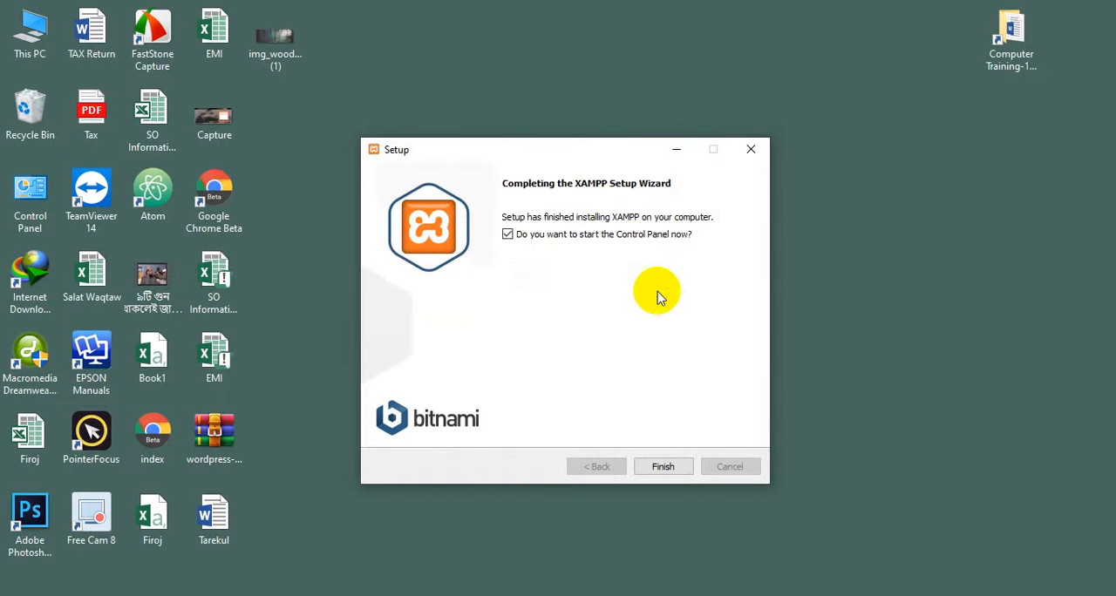
Finish the setup with the Control Panel launched in English and move its window away from the screen's corner
left_click(661, 466)
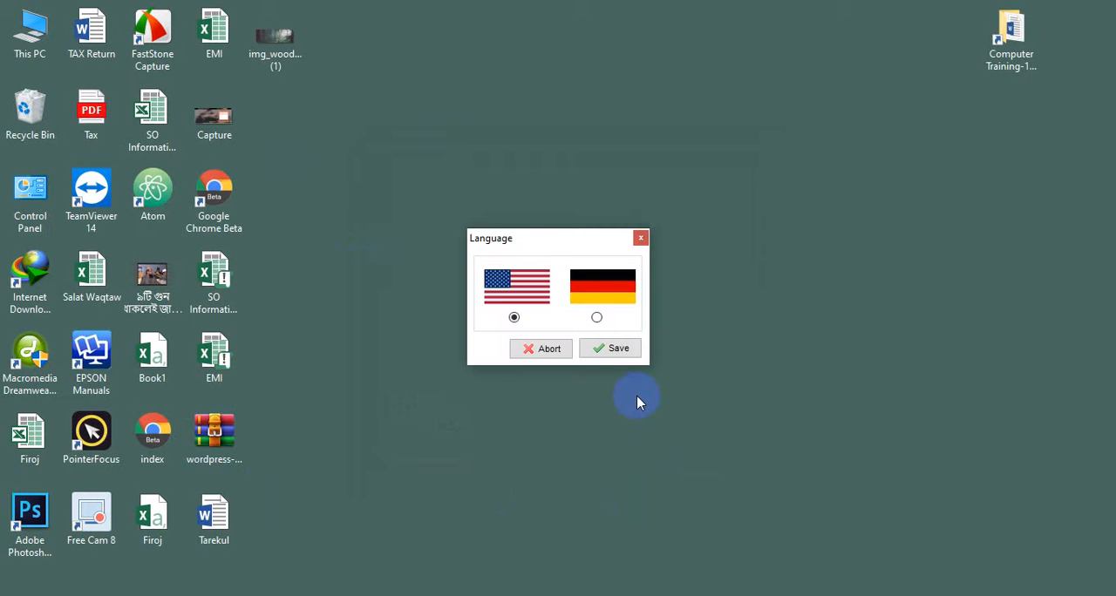
left_click(608, 350)
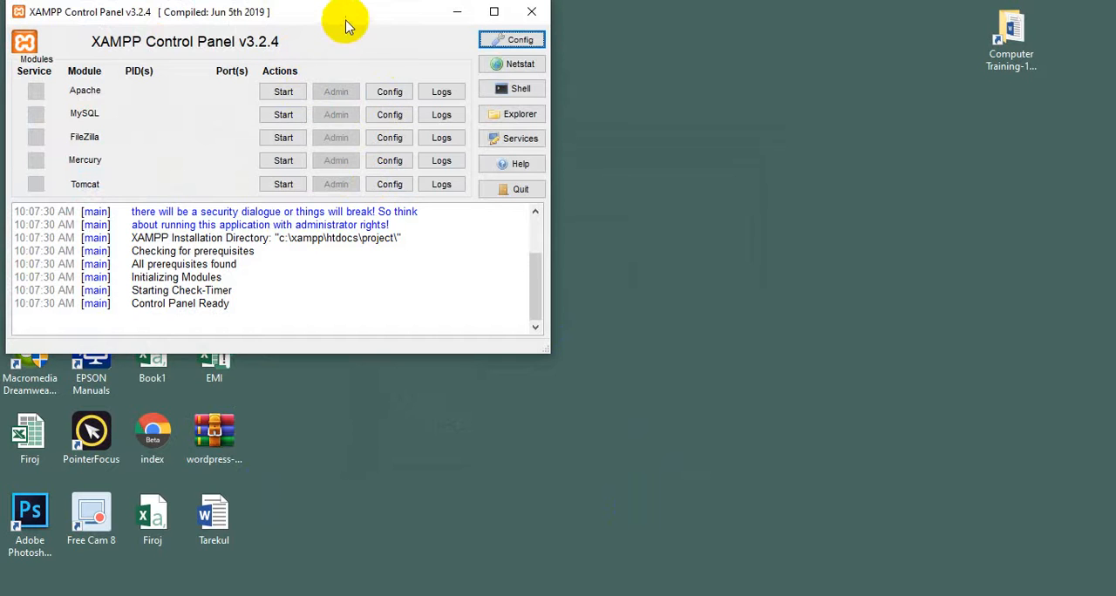
left_click_drag(345, 27, 503, 31)
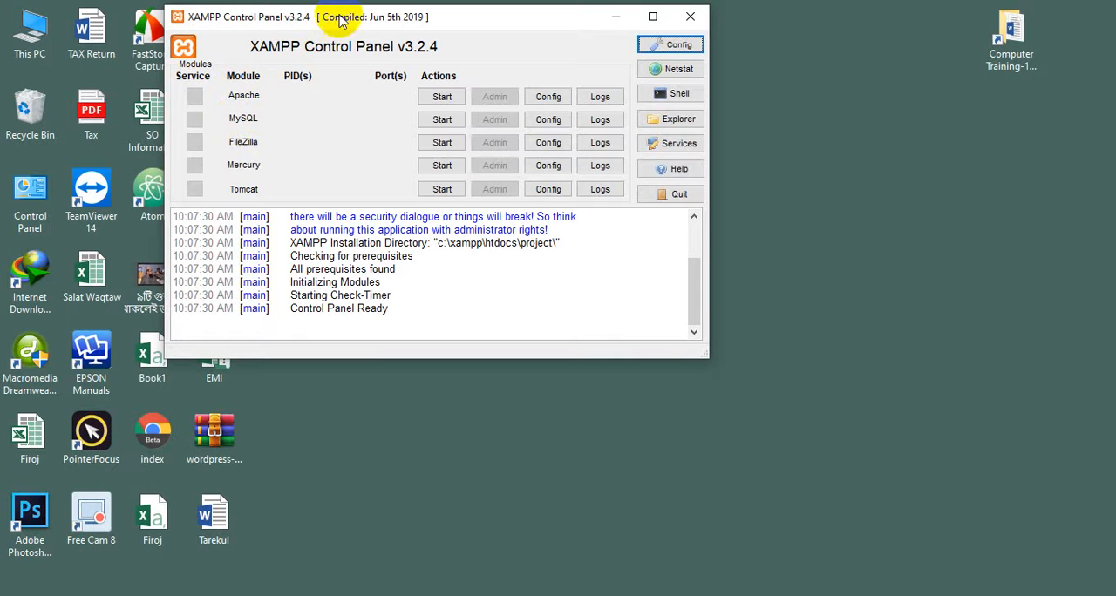
left_click_drag(341, 21, 410, 32)
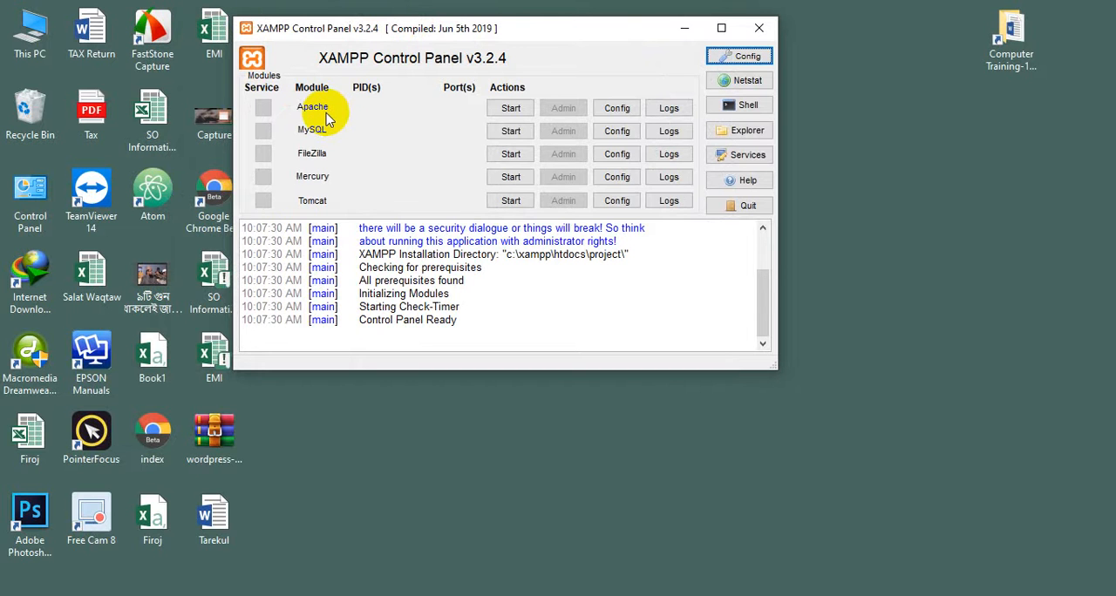
Start the Apache and MySQL modules, dismiss the firewall alert without allowing access, and close the XAMPP Control Panel window
left_click(511, 109)
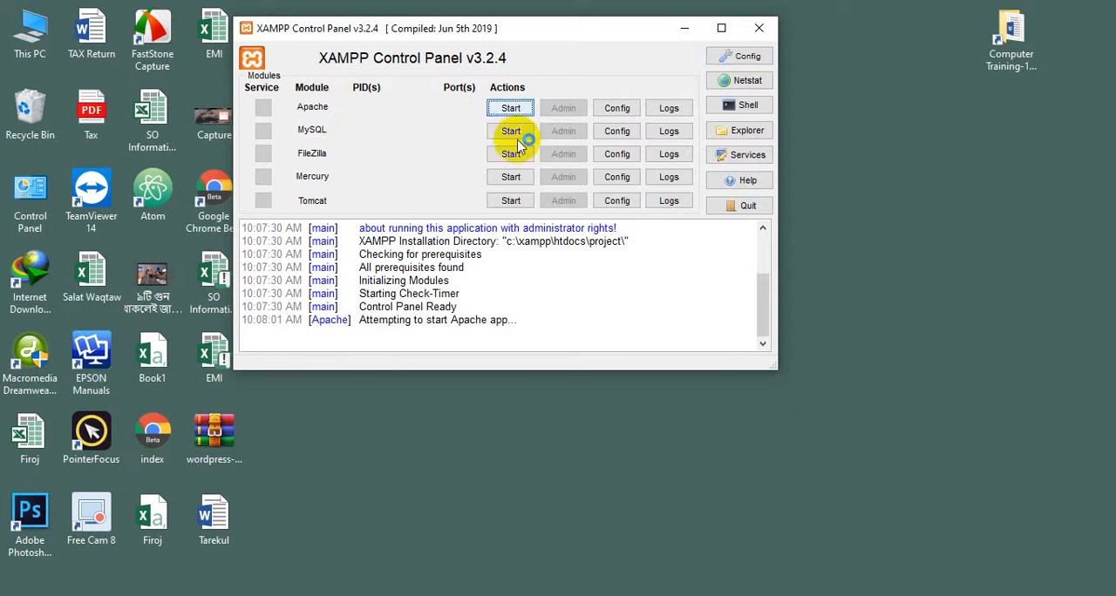
left_click(512, 133)
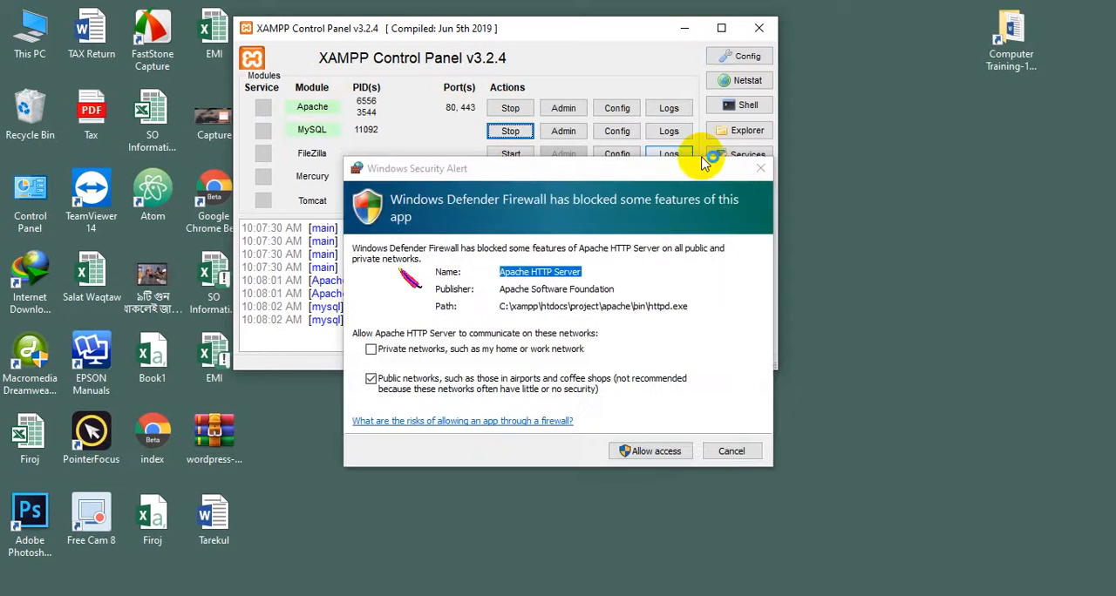
left_click(732, 451)
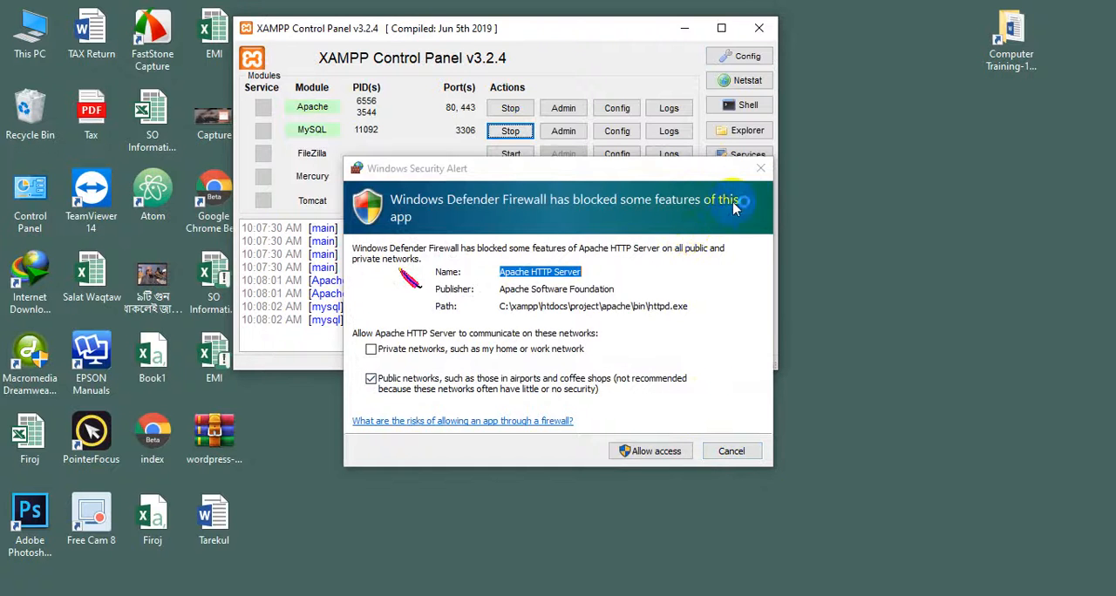
left_click(761, 168)
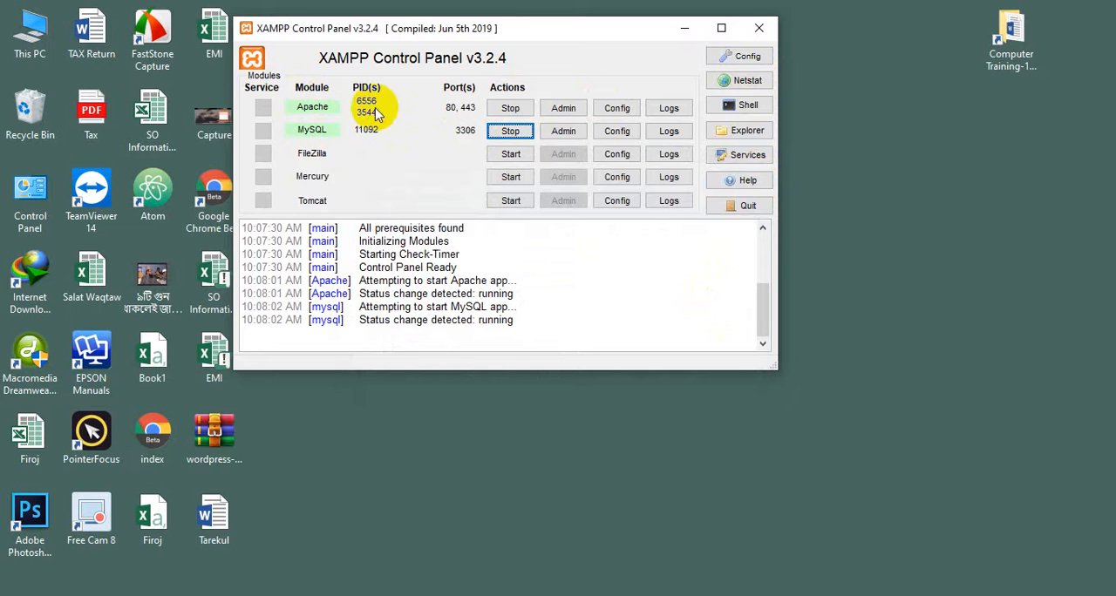
left_click(758, 28)
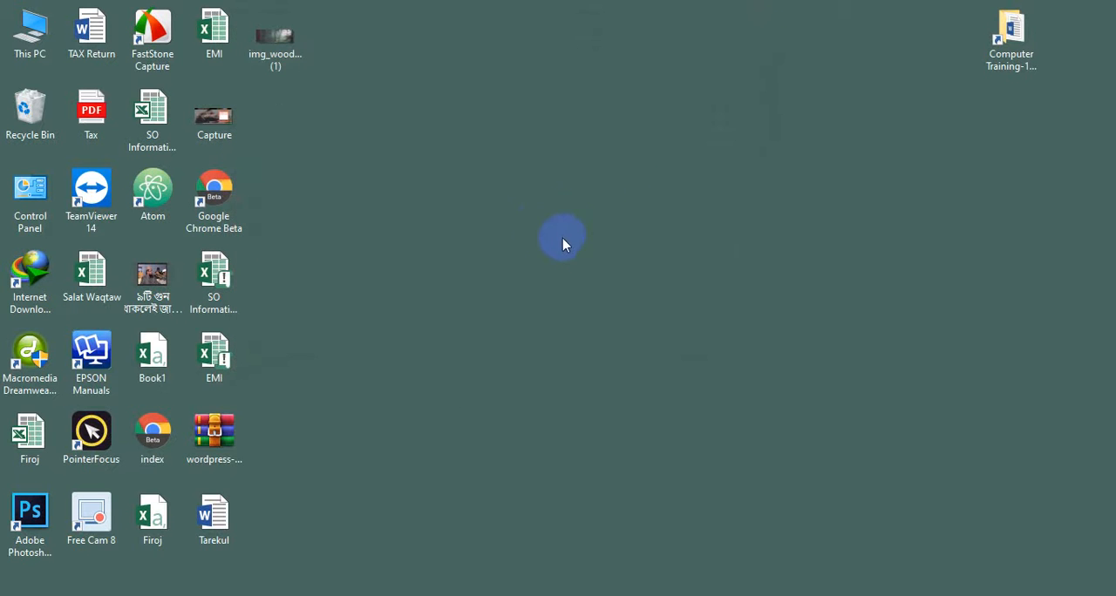
Extract the wordpress-5.3.1 archive into its own folder on the desktop
double_click(24, 53)
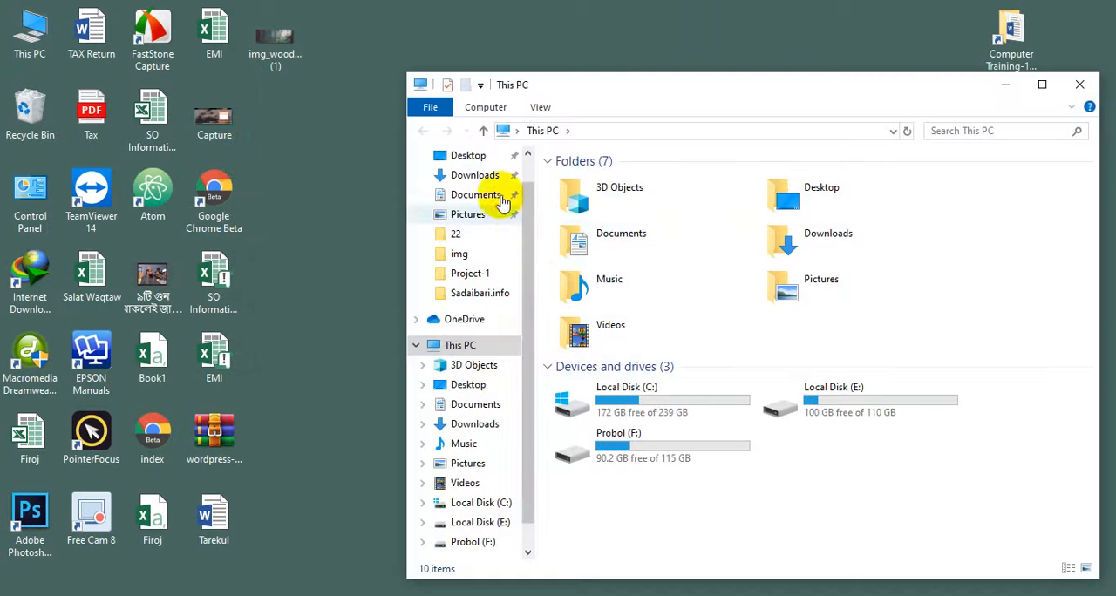
left_click(1078, 86)
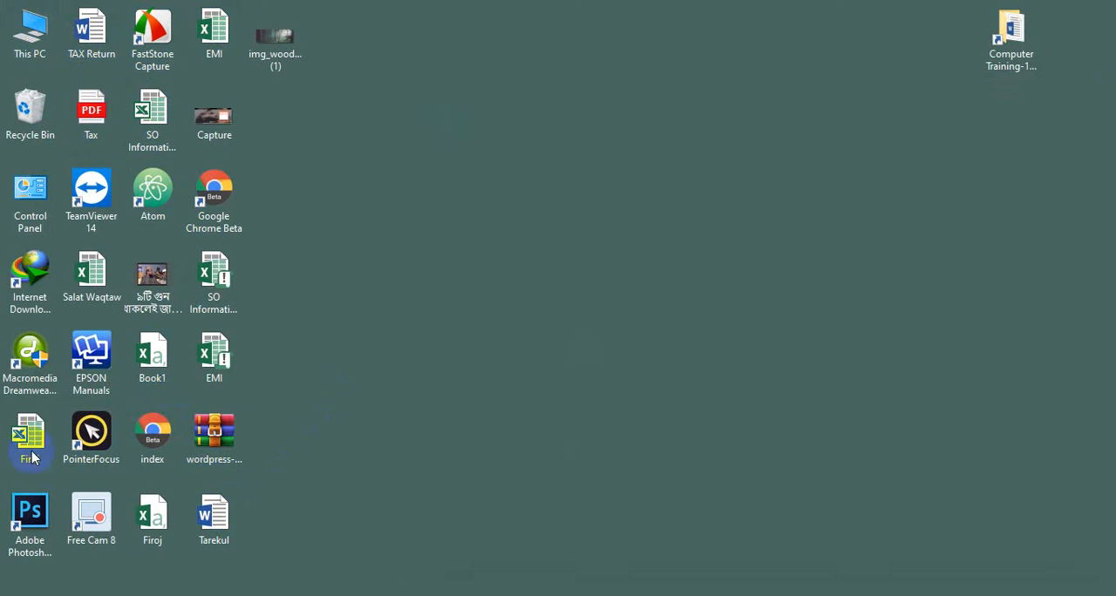
right_click(209, 438)
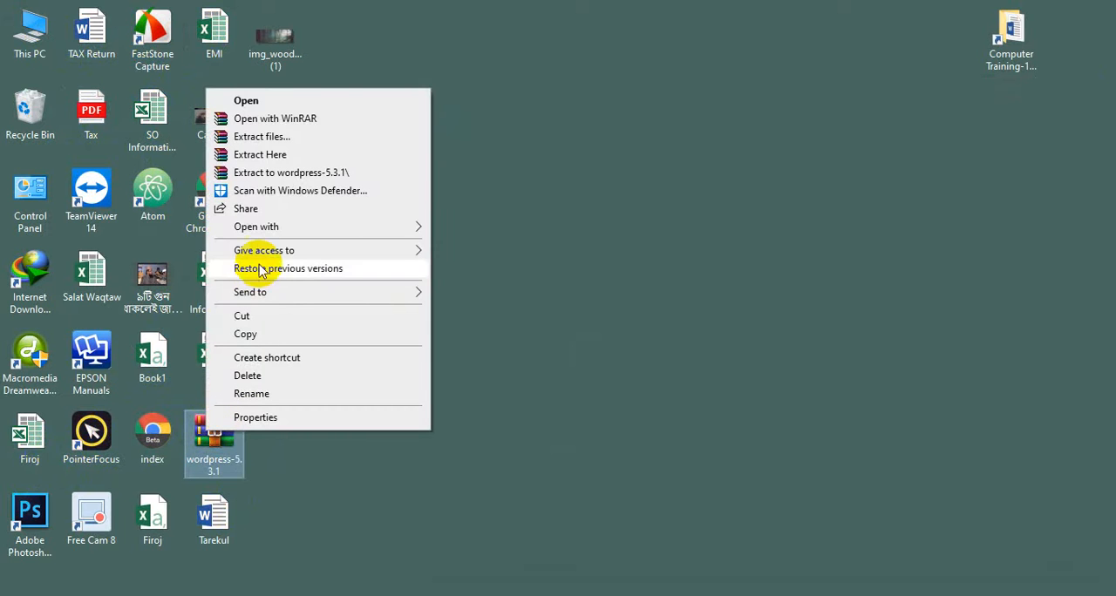
left_click(271, 137)
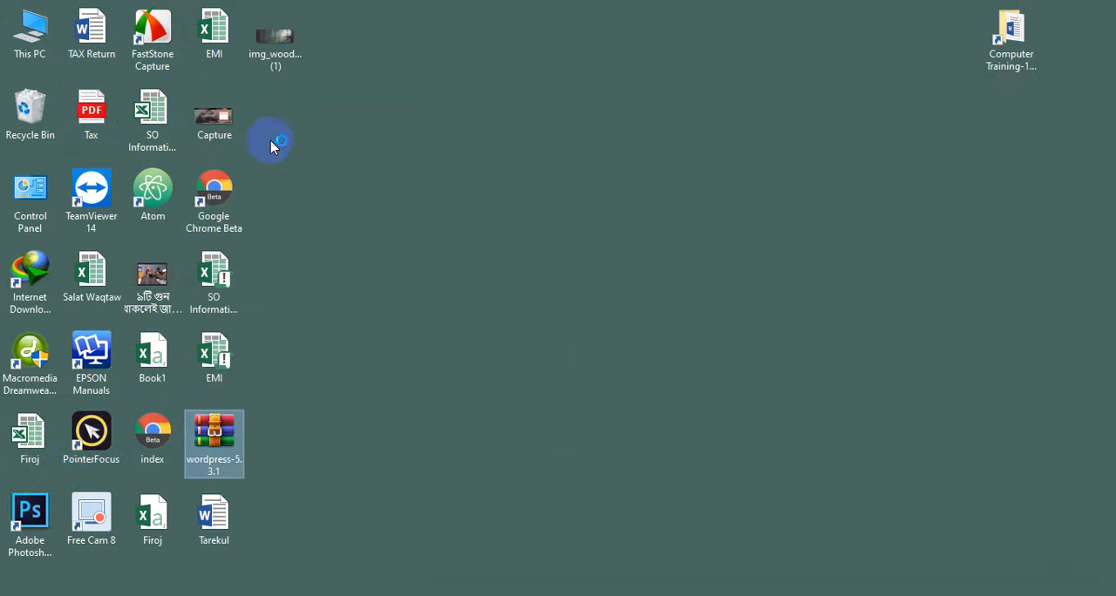
left_click(741, 469)
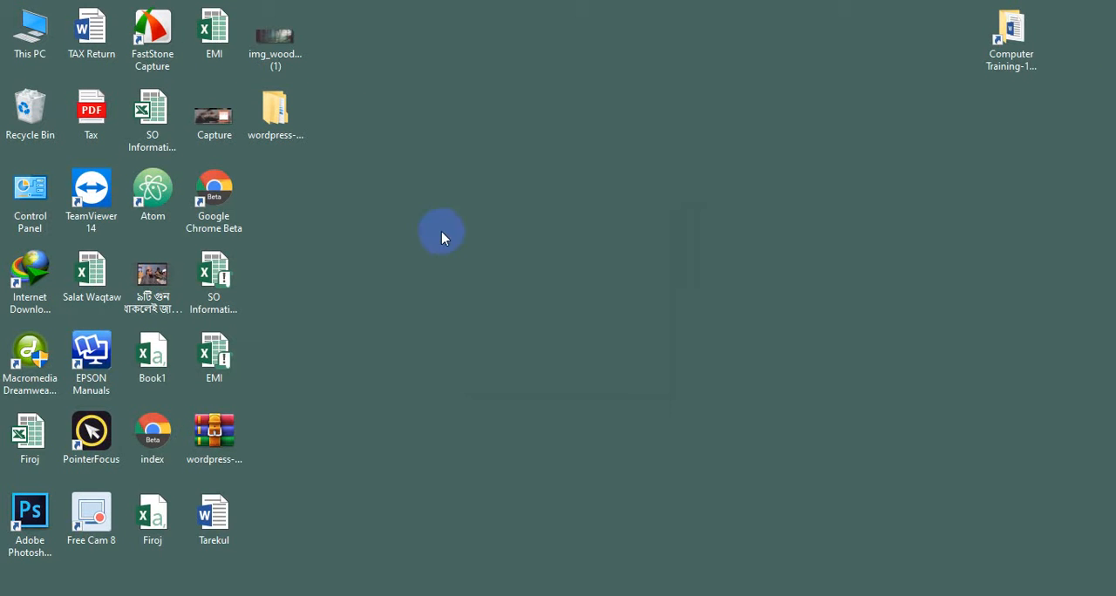
Rename the wordpress folder inside the extracted wordpress-5.3.1 folder as batch161
double_click(284, 121)
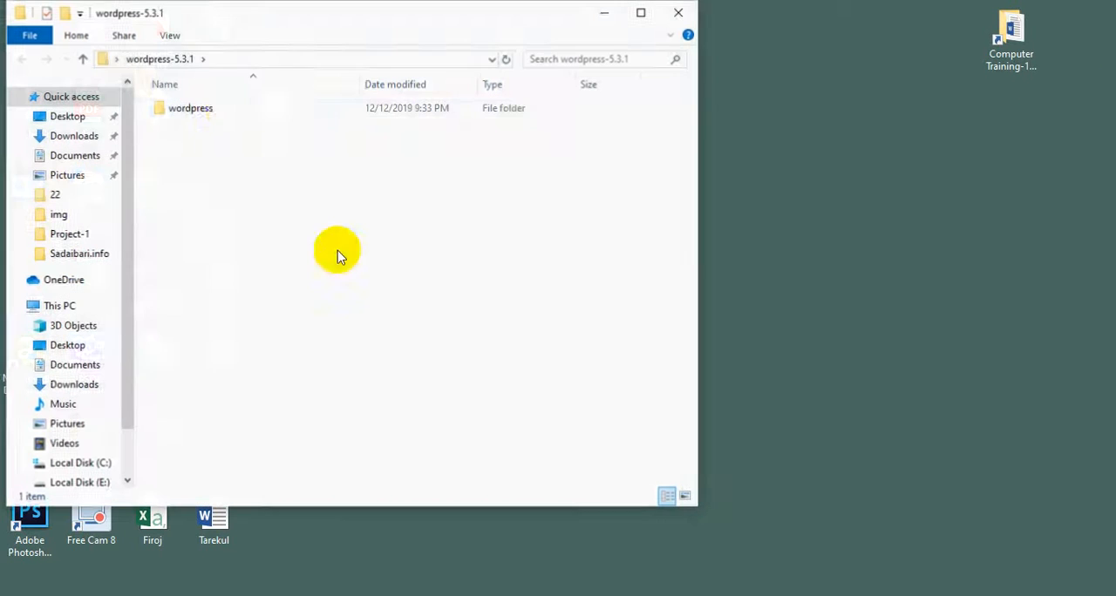
double_click(229, 109)
left_click(83, 58)
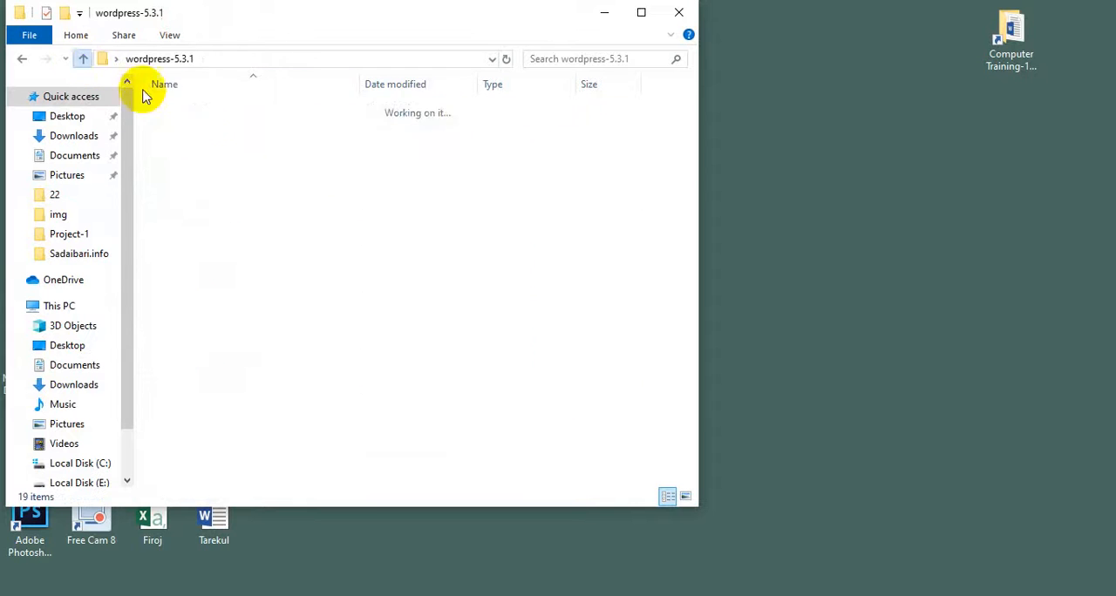
right_click(219, 108)
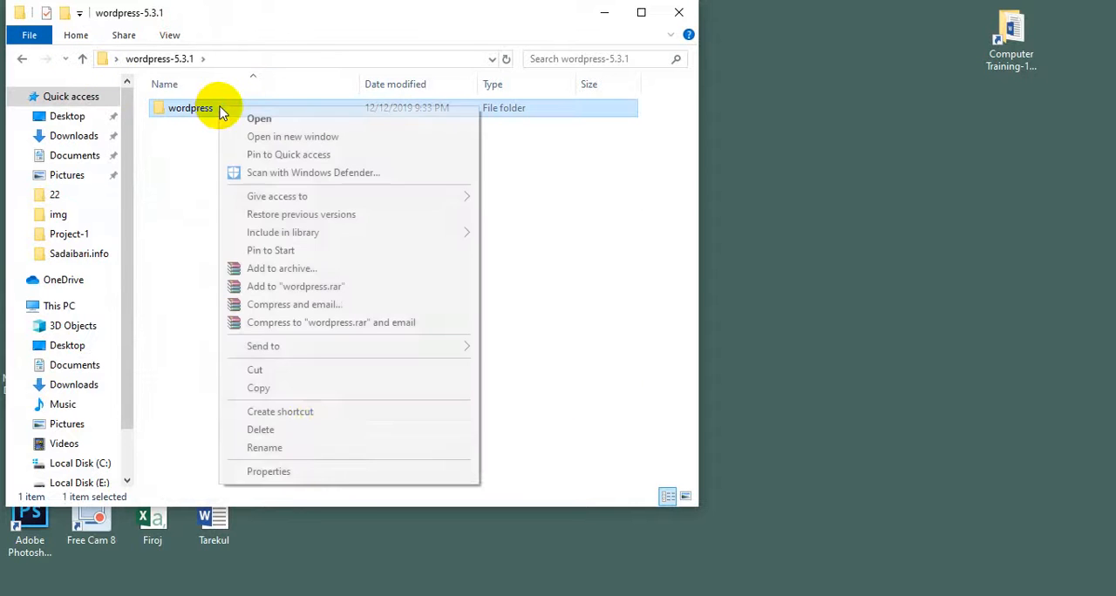
left_click(311, 447)
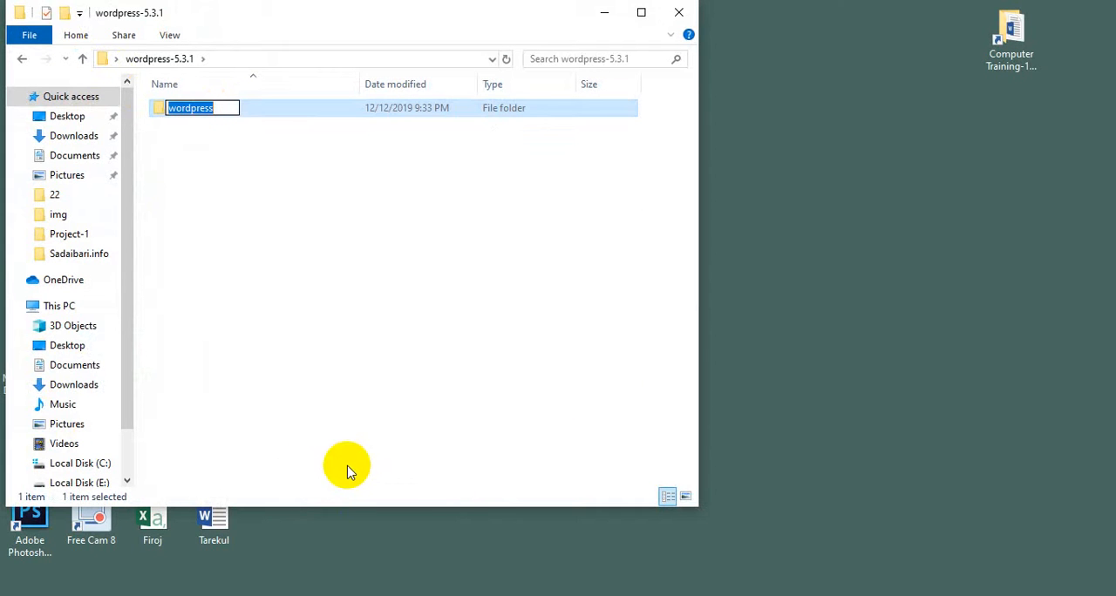
type("batch")
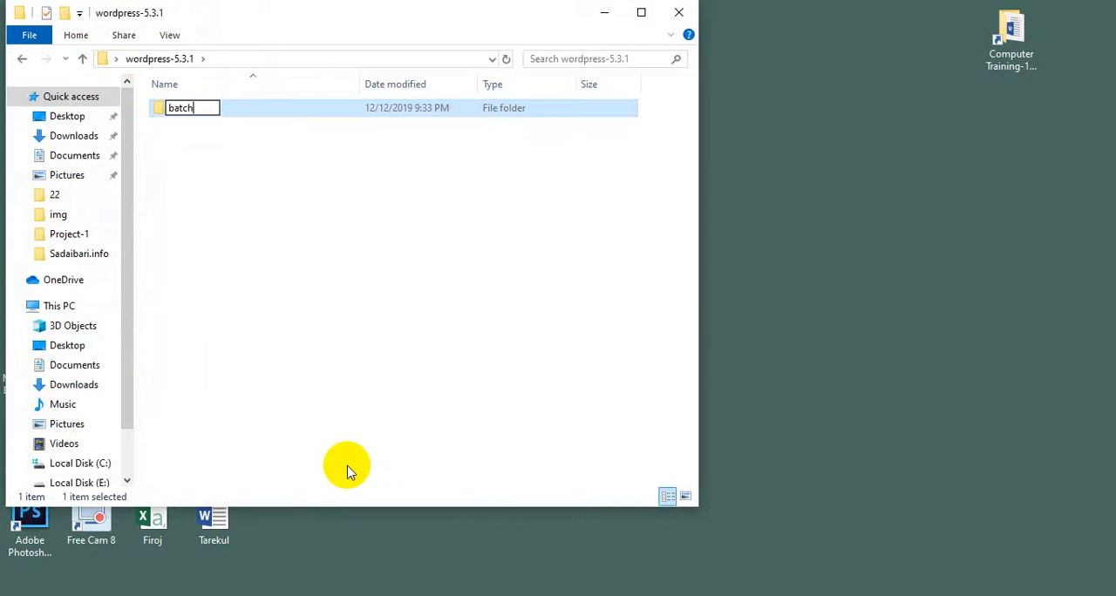
type("161")
left_click(339, 290)
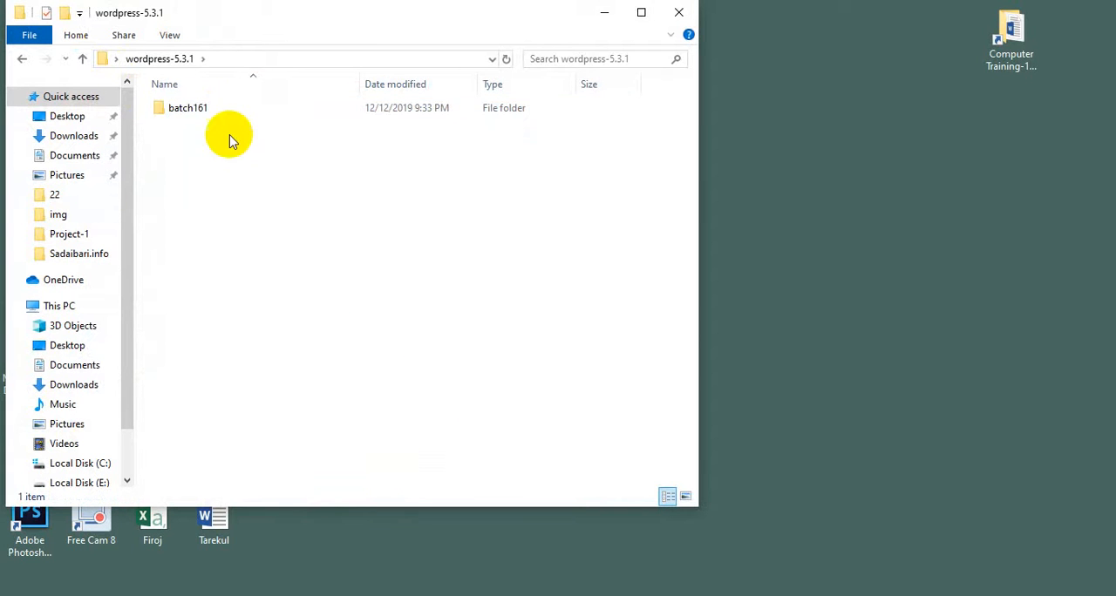
Cut the batch161 folder and close the wordpress-5.3.1 window
right_click(174, 96)
left_click(171, 110)
right_click(172, 110)
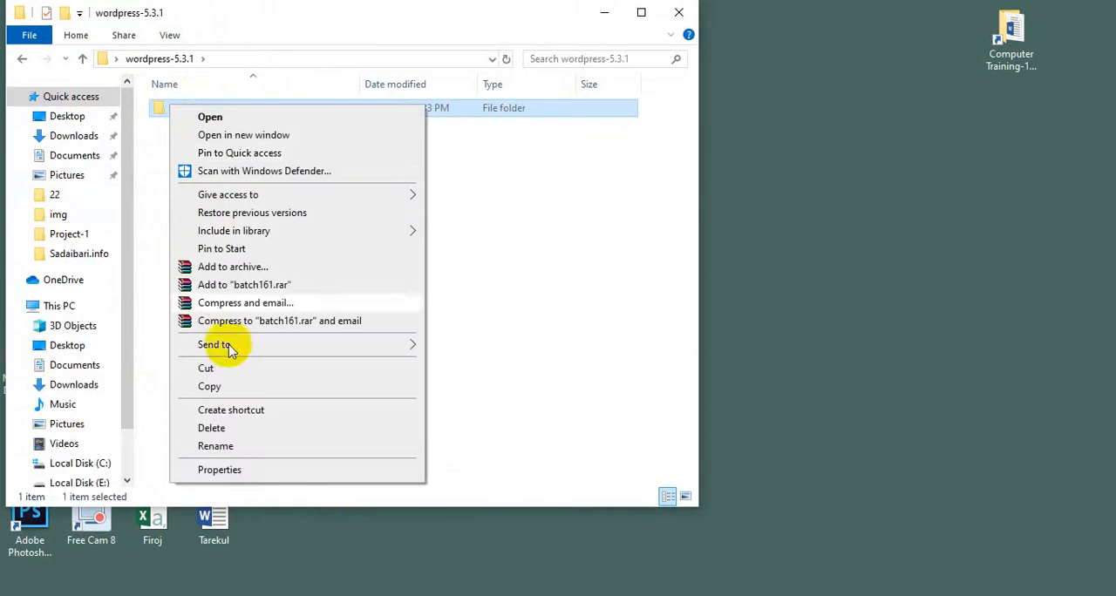
left_click(265, 367)
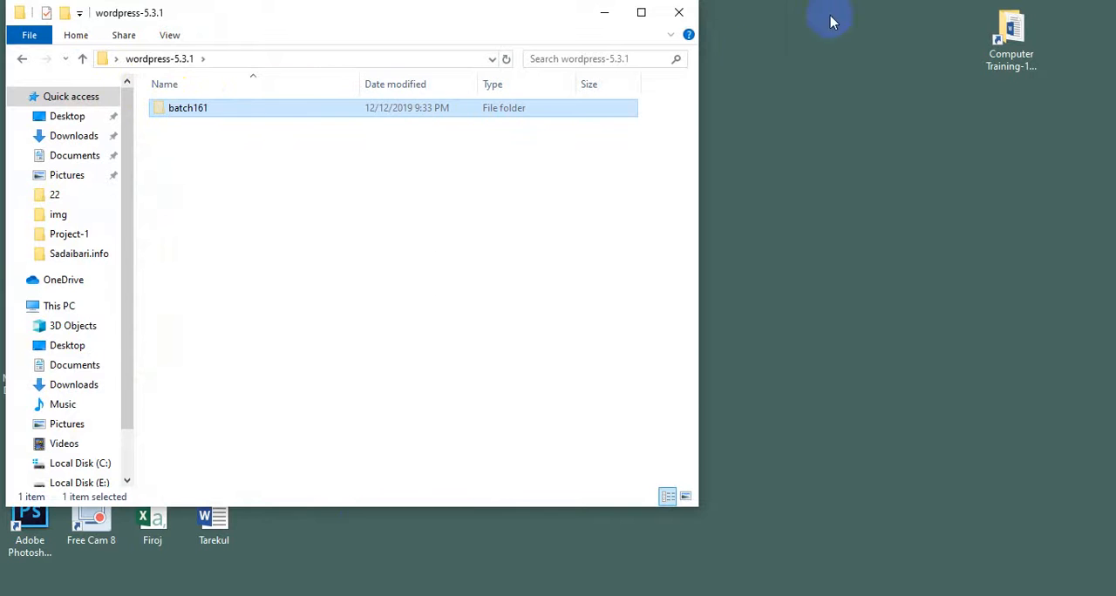
left_click(679, 12)
Paste the cut batch161 folder into C:\xampp\htdocs
double_click(47, 52)
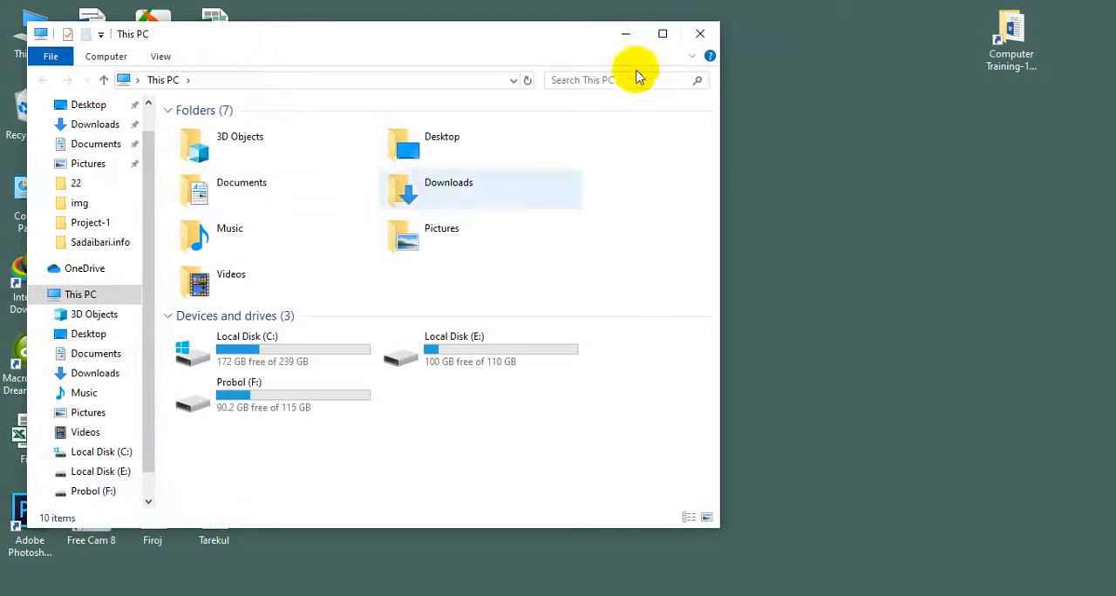
left_click(655, 33)
left_click(208, 229)
double_click(207, 228)
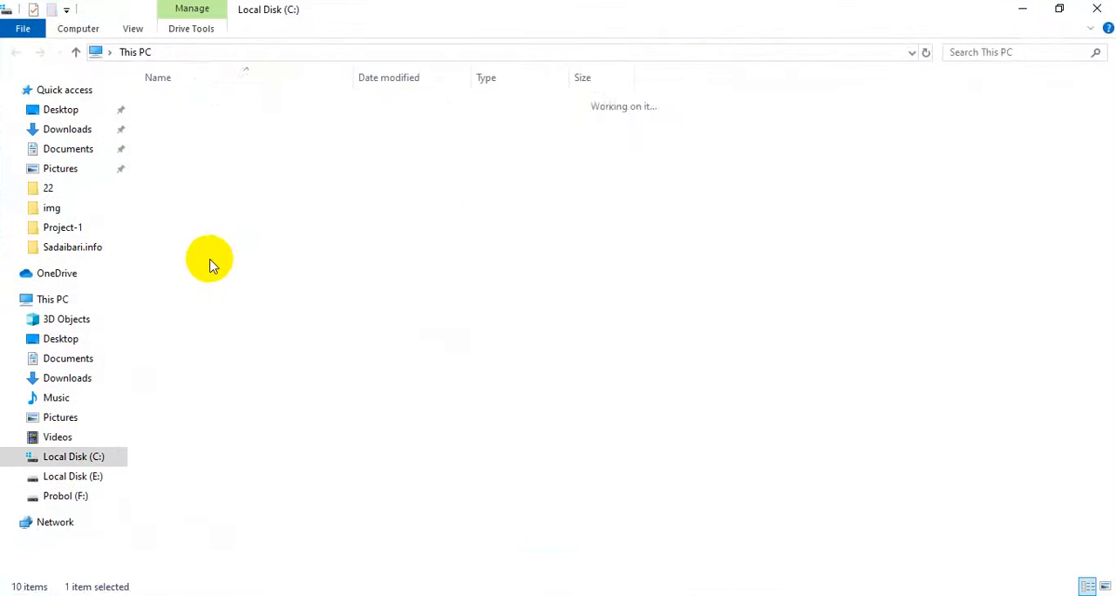
left_click(192, 204)
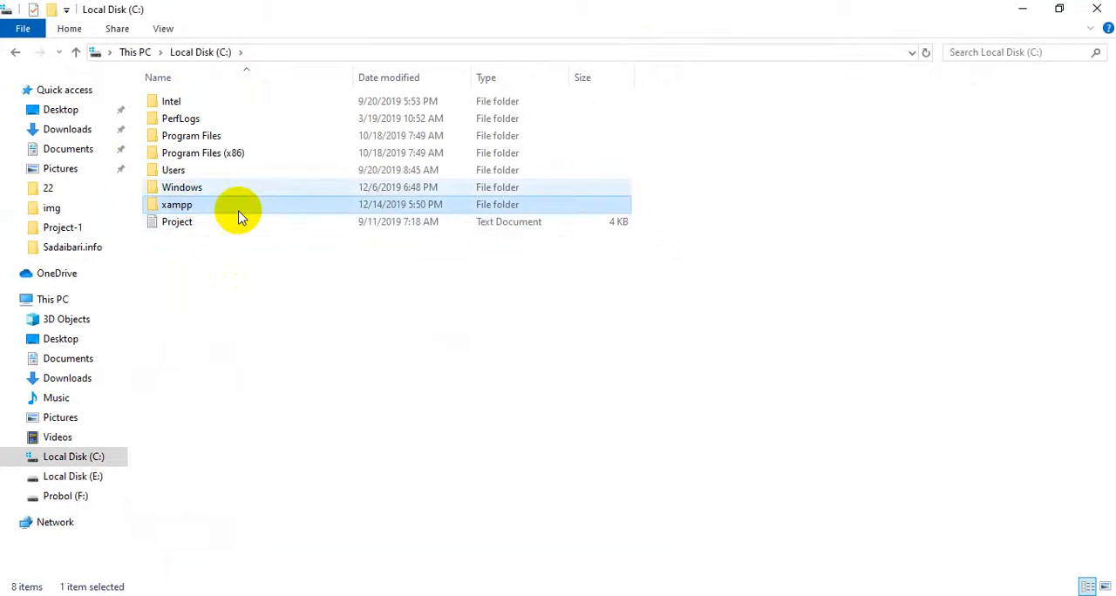
double_click(202, 210)
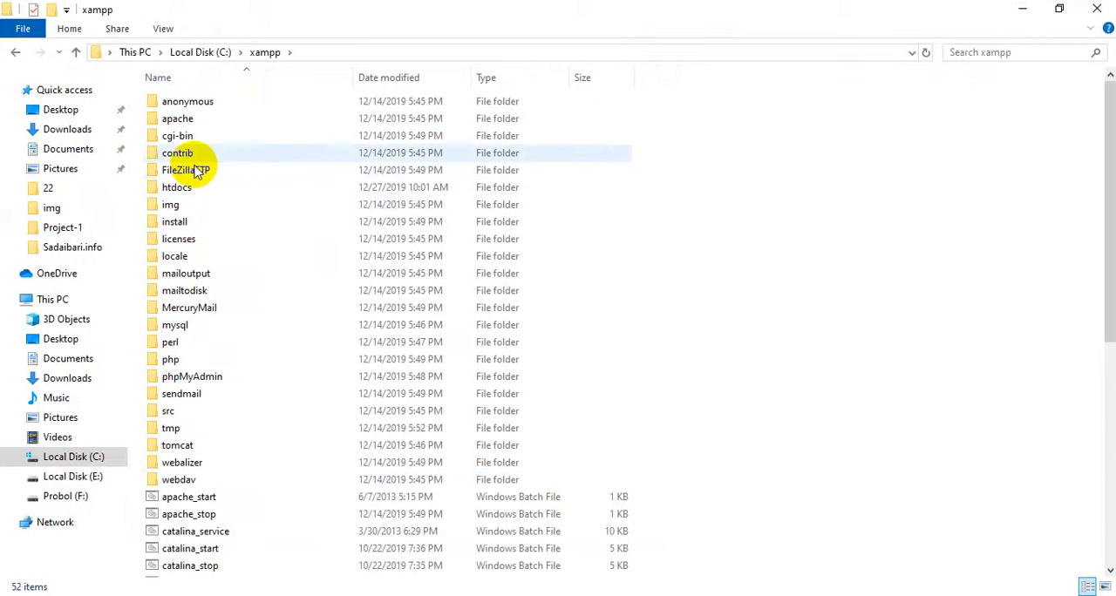
left_click(194, 186)
double_click(194, 186)
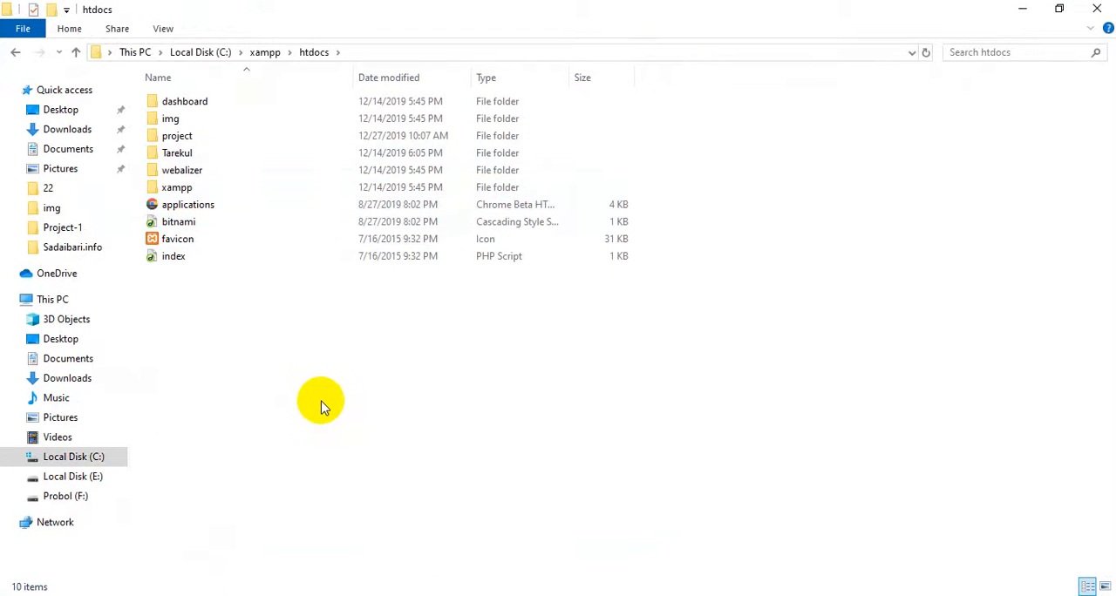
key("ctrl+v")
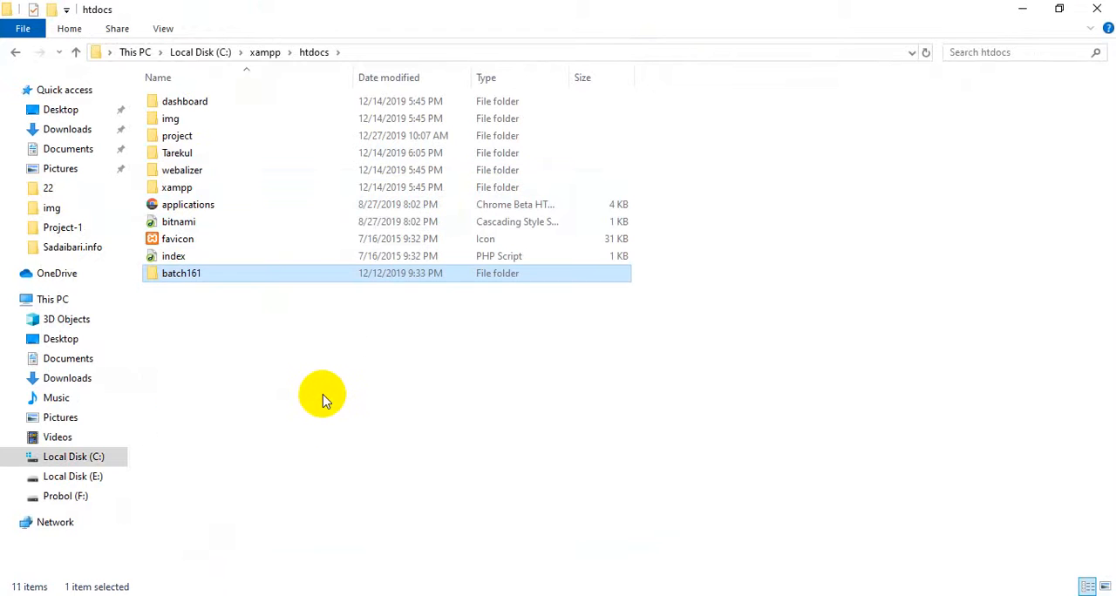
left_click(323, 400)
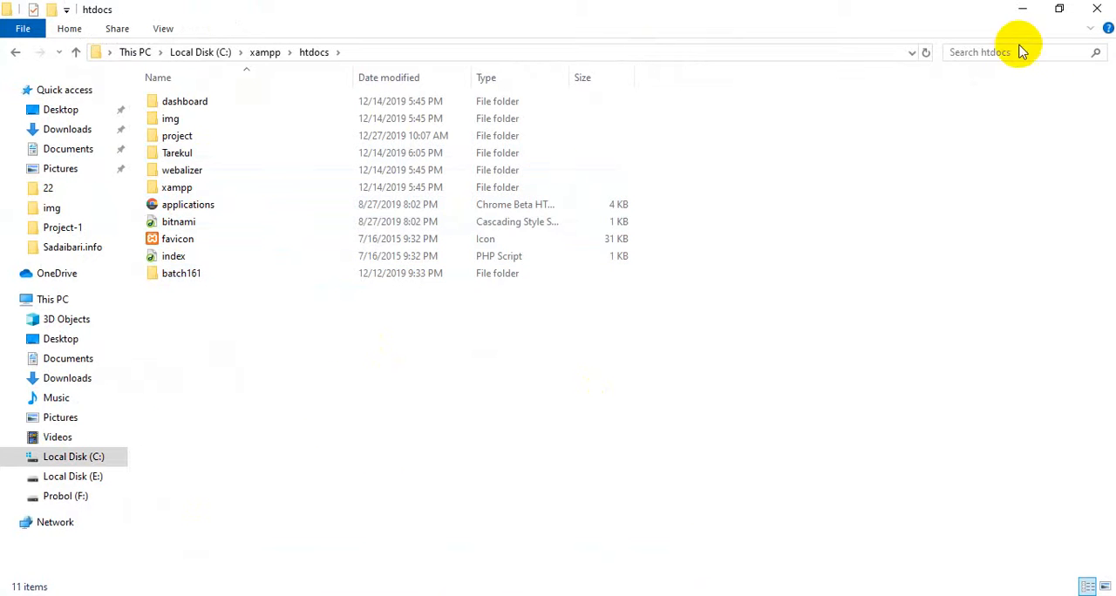
Open the name of the batch161 folder in htdocs for editing and minimize the File Explorer window
right_click(205, 270)
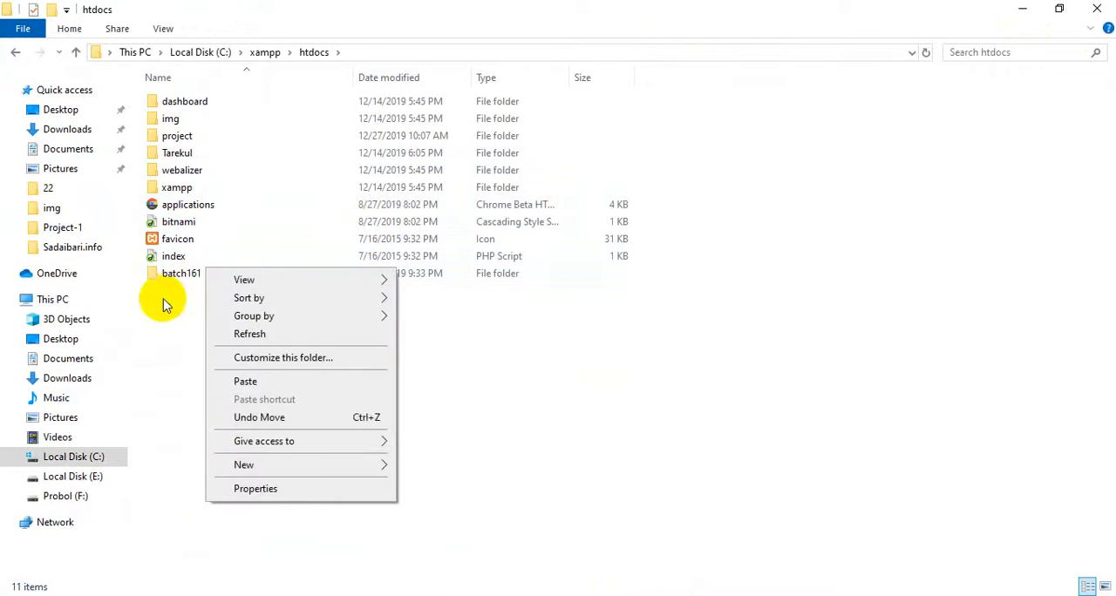
right_click(166, 274)
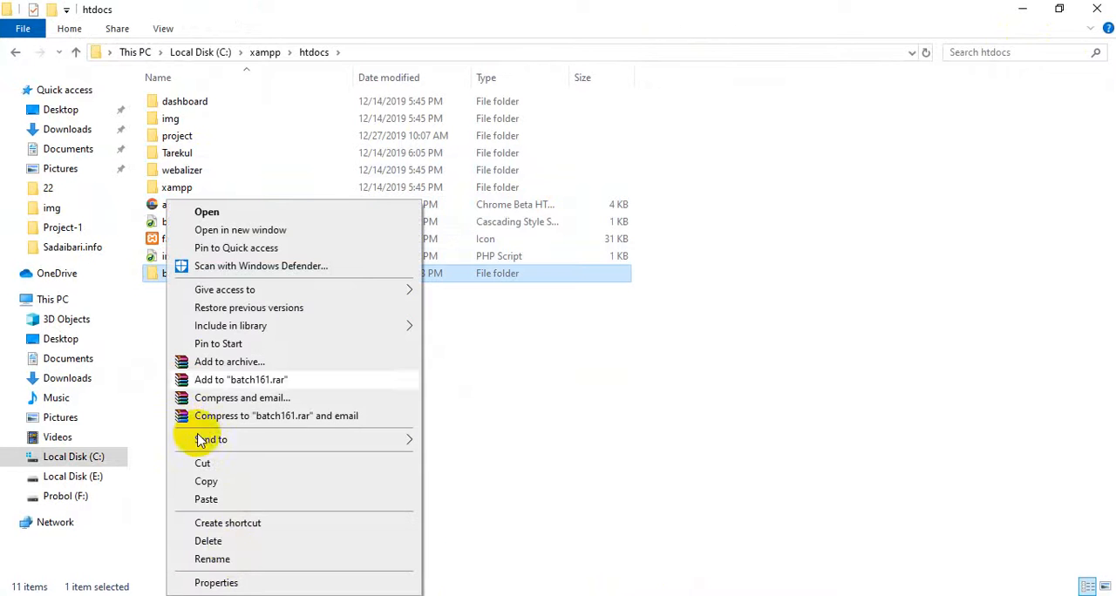
left_click(236, 558)
left_click(1021, 9)
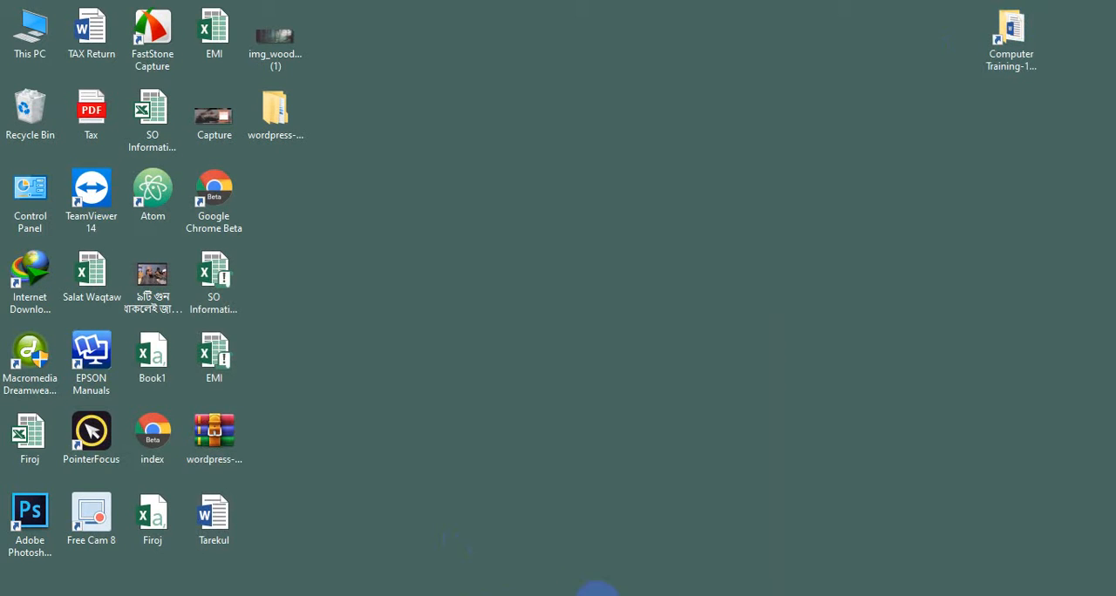
left_click(702, 595)
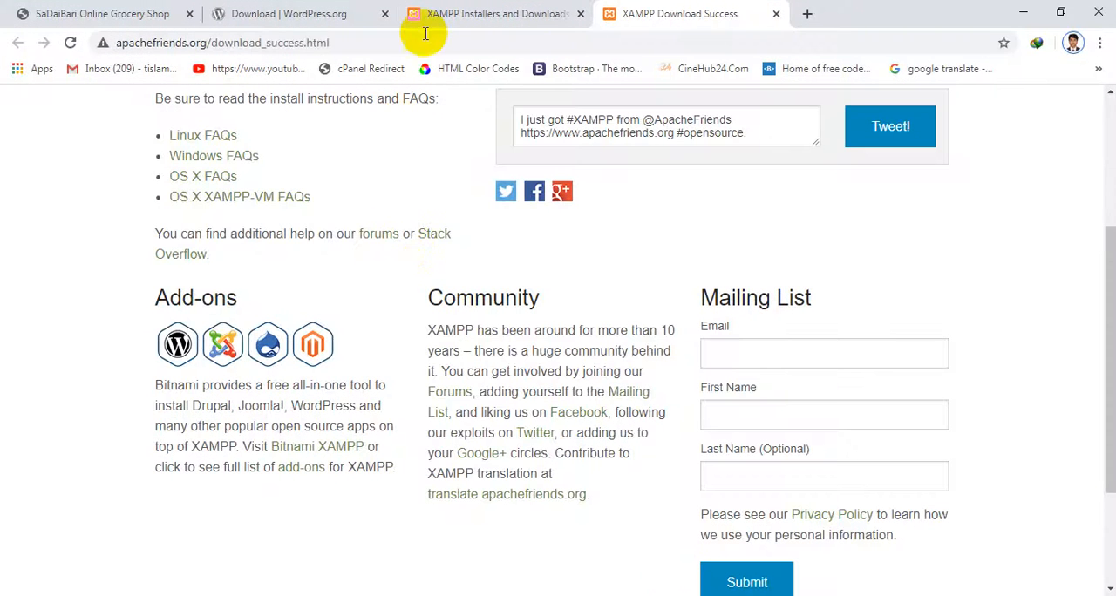
left_click(425, 35)
type("htt")
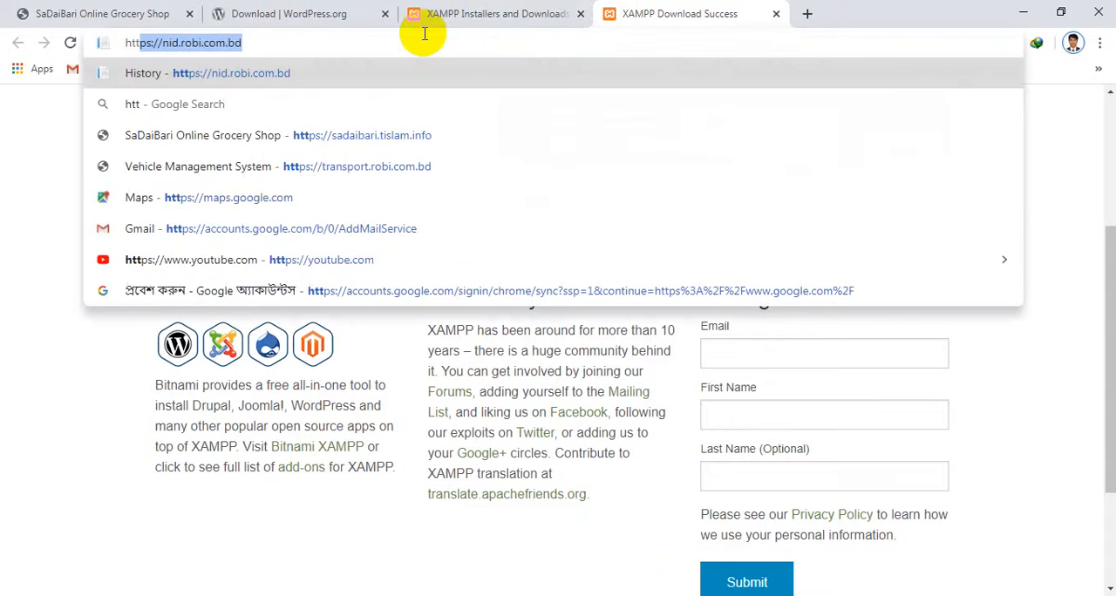
type("p://lo")
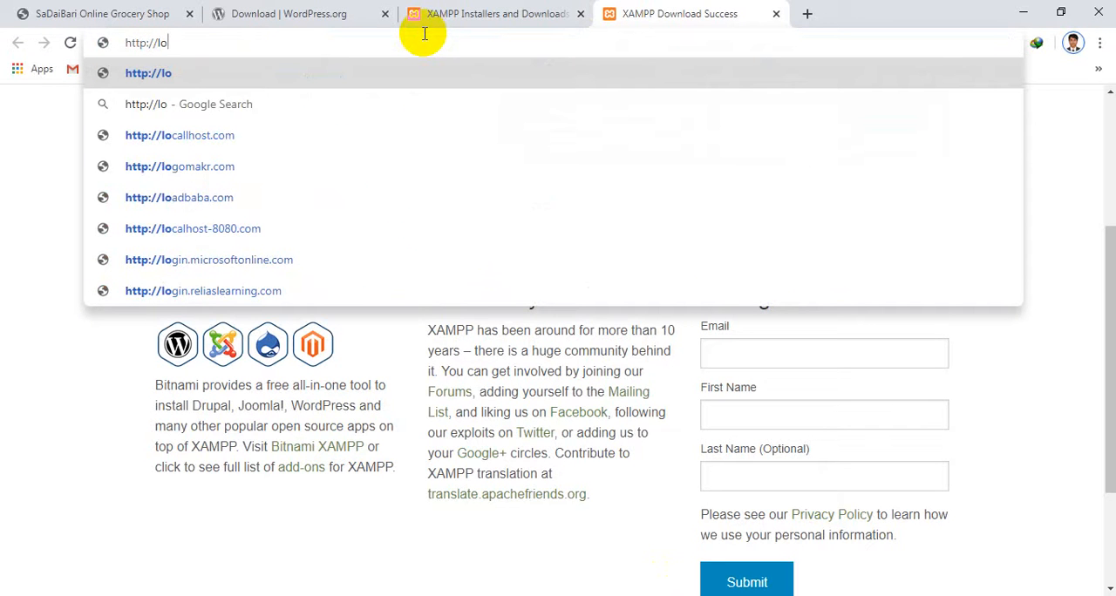
type("calh")
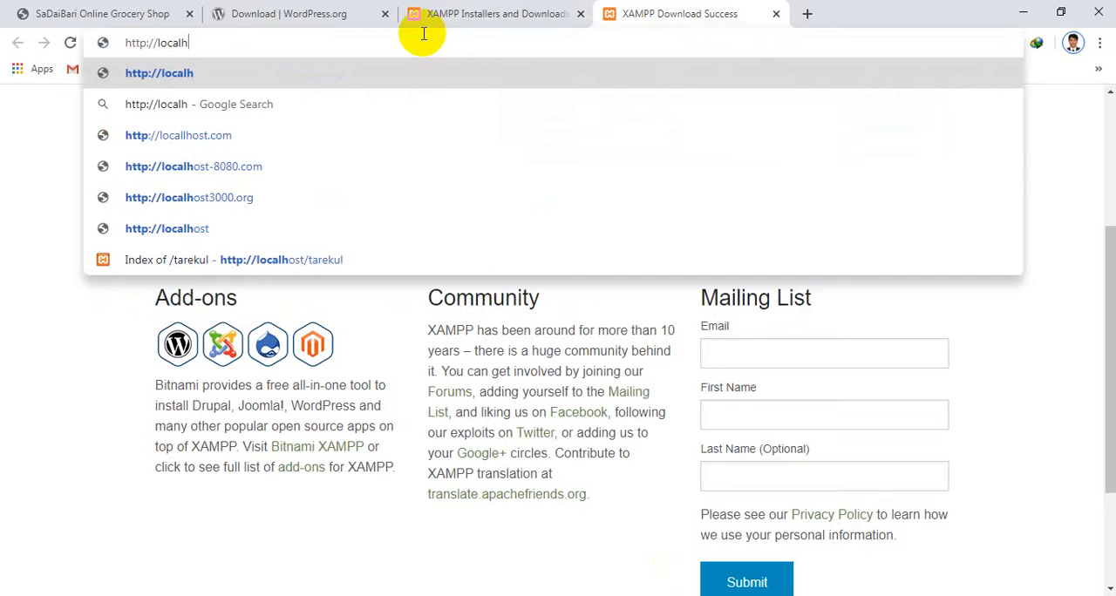
type("ost")
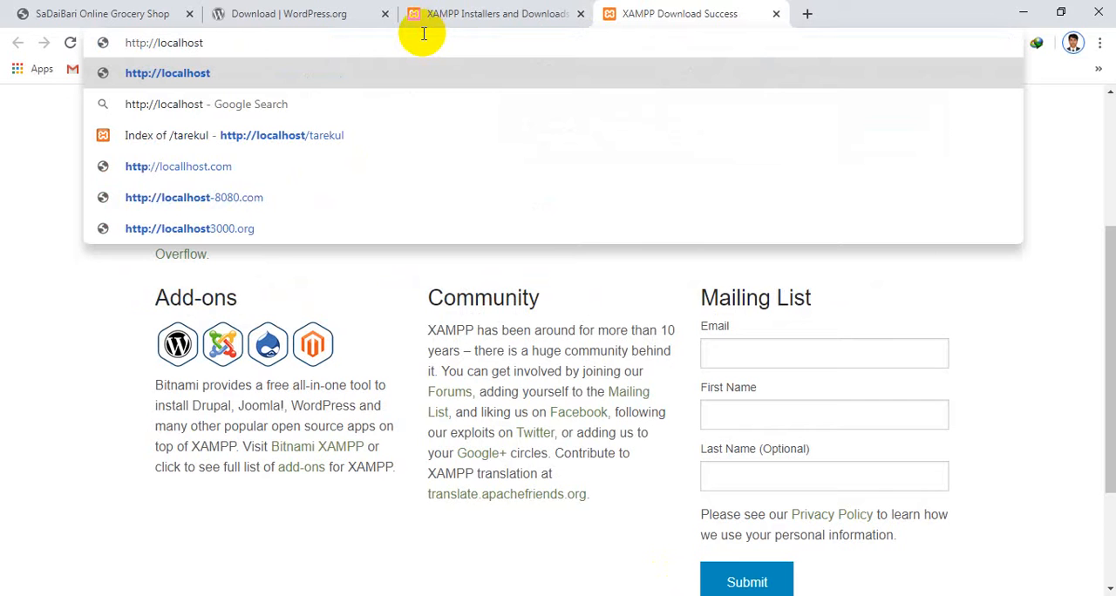
type("/batch161")
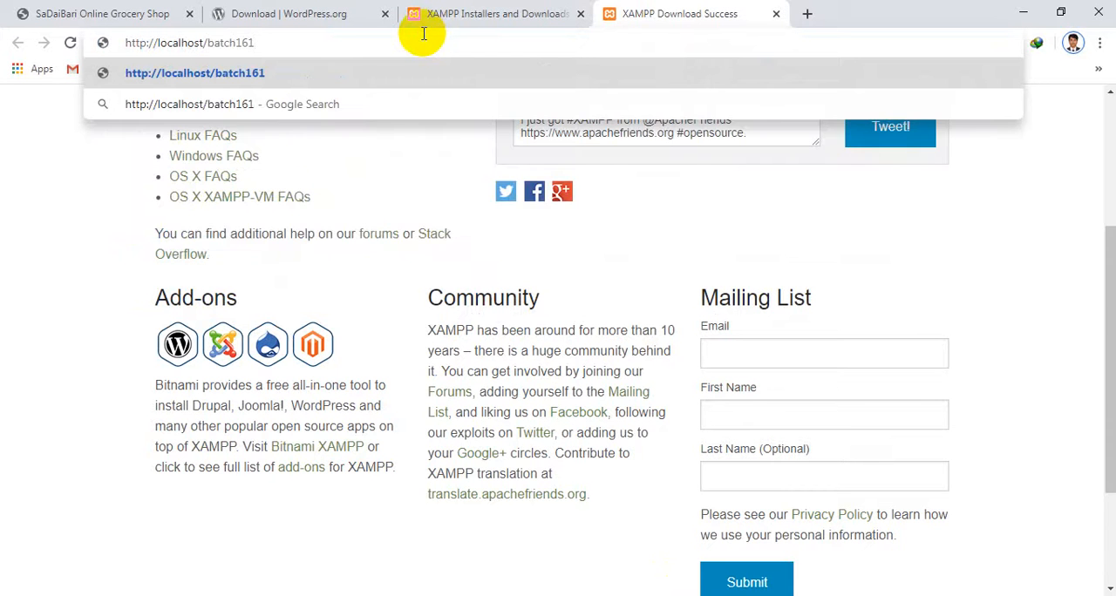
key("Return")
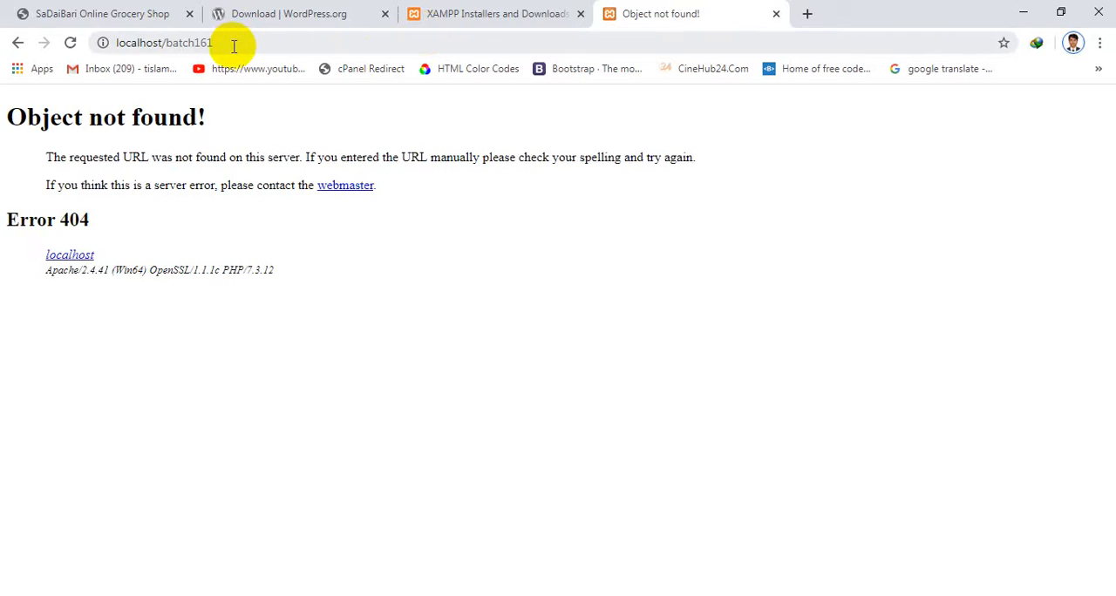
Switch to File Explorer and move the batch161 folder from htdocs into C:\xampp\htdocs\project\htdocs
left_click(235, 45)
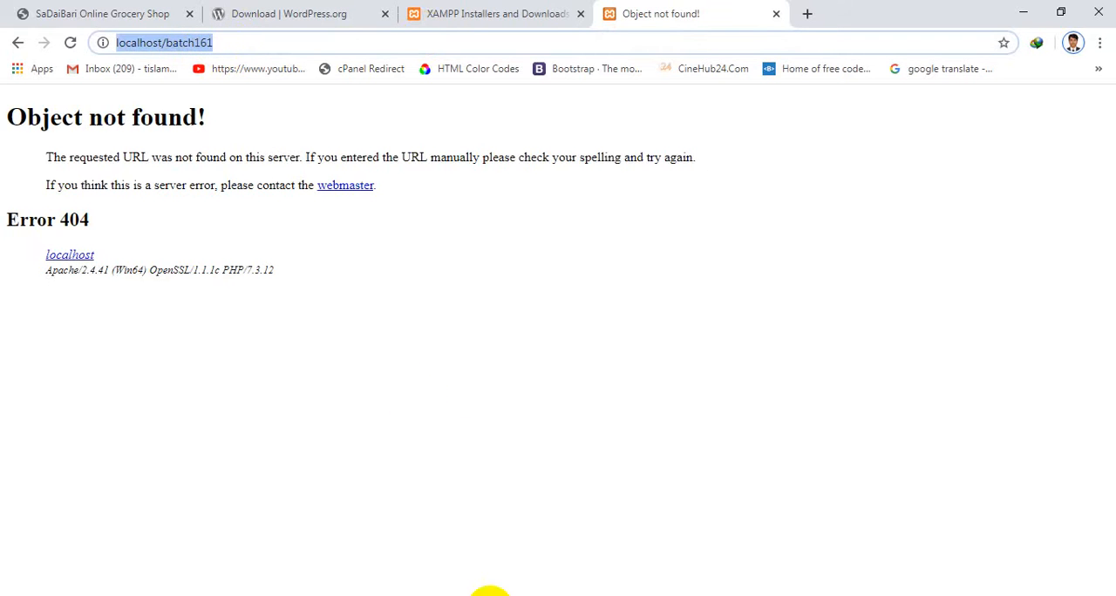
left_click(387, 591)
left_click(421, 551)
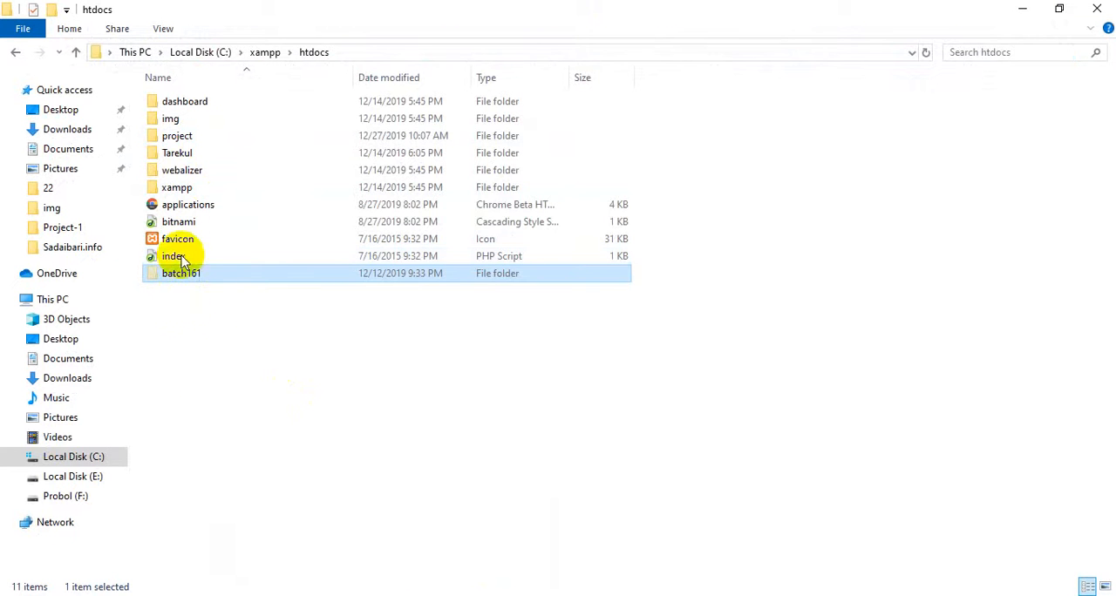
double_click(183, 139)
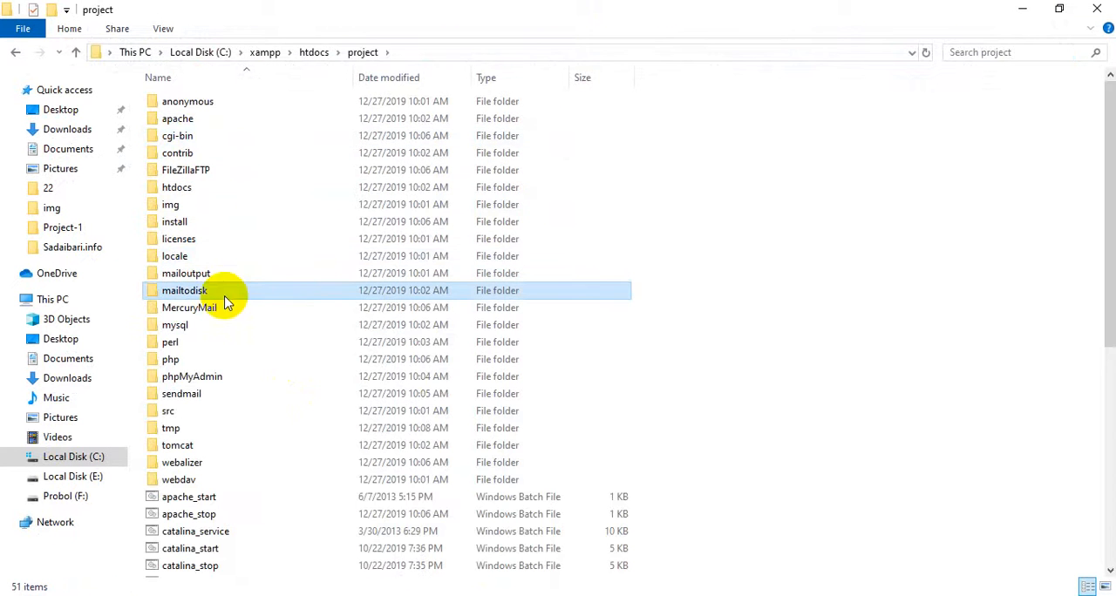
left_click(224, 293)
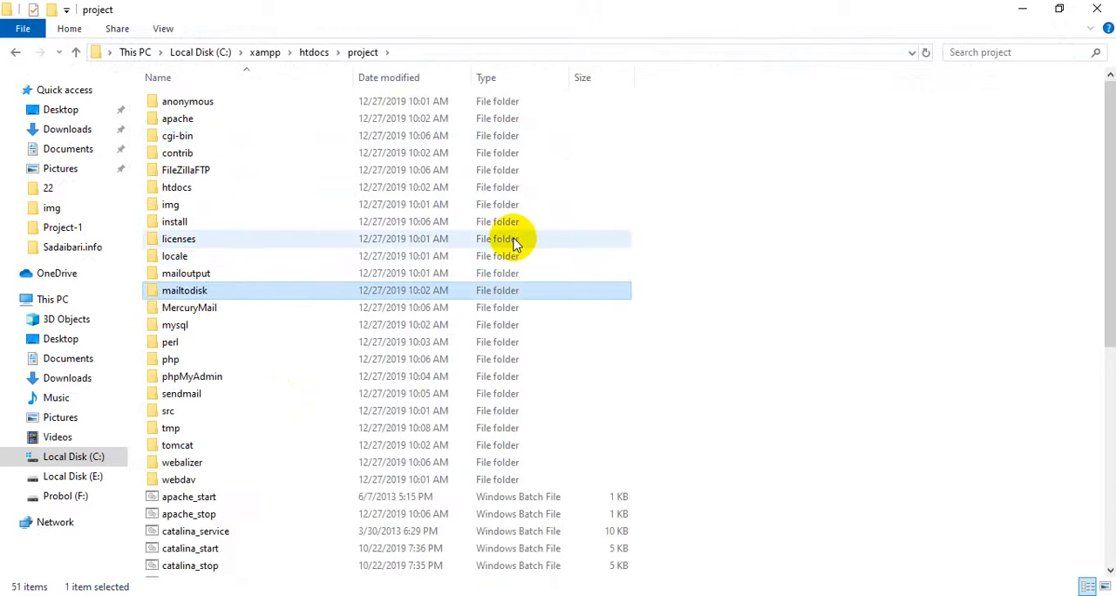
double_click(188, 187)
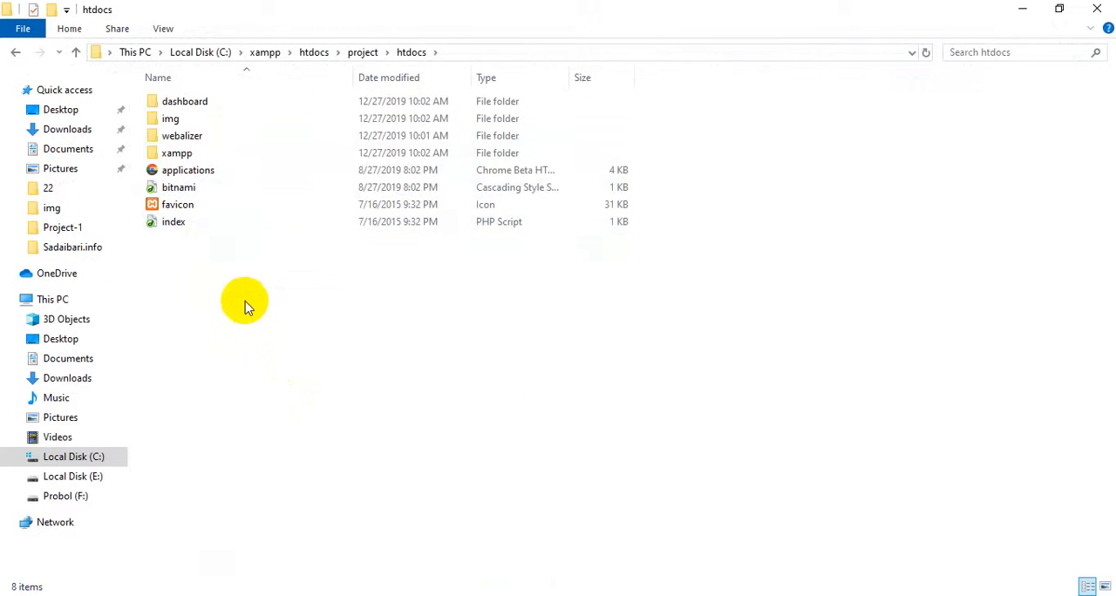
key("ctrl+v")
left_click(378, 419)
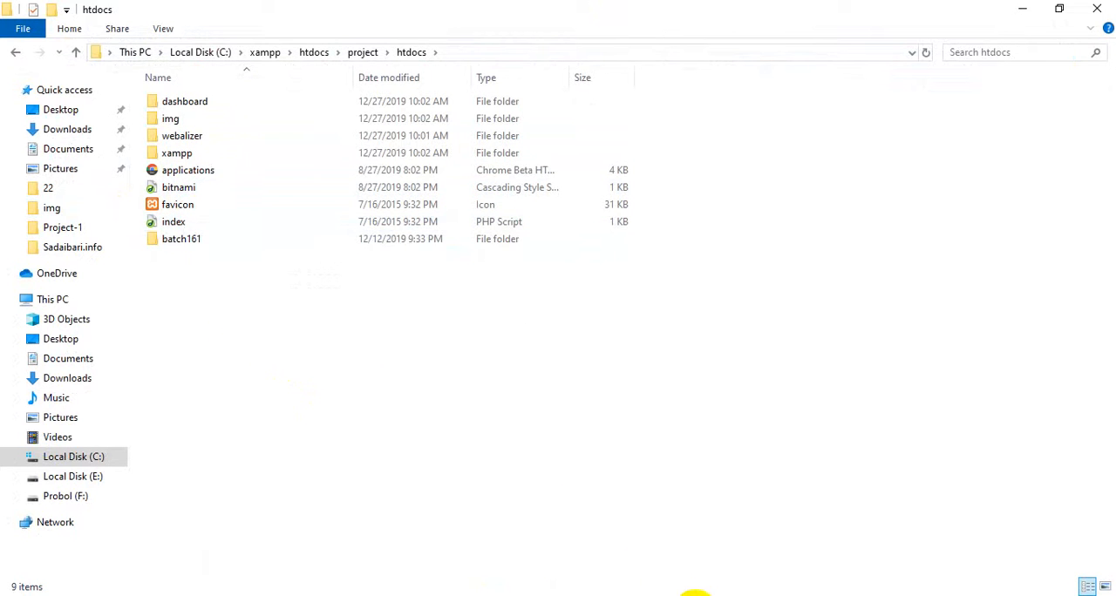
Switch to Chrome, load localhost/batch161 again, and dismiss the page translation offer
left_click(695, 594)
left_click(209, 42)
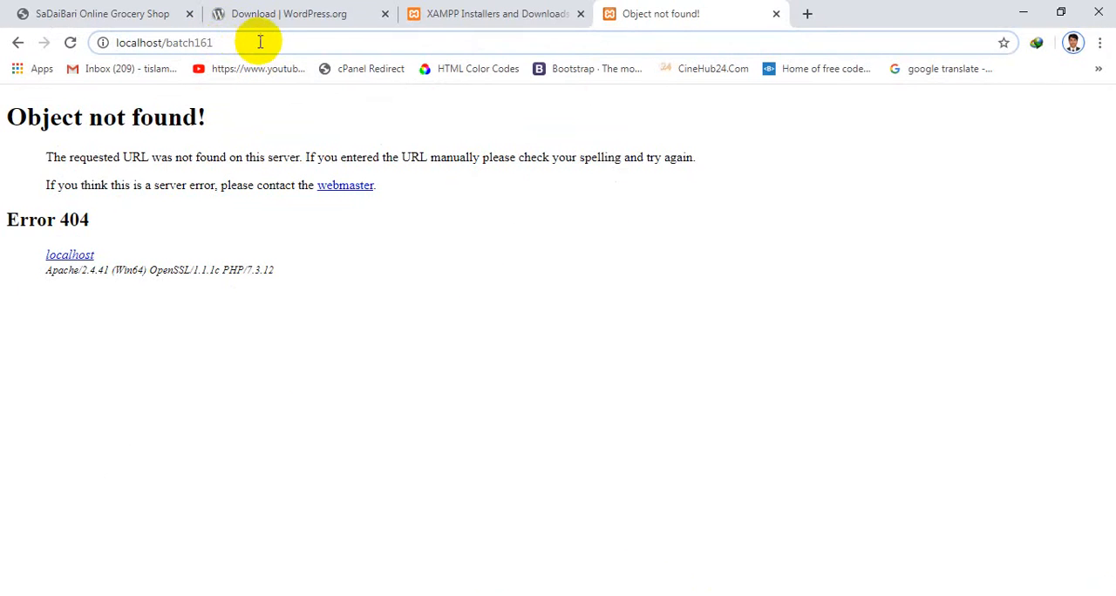
left_click_drag(255, 43, 10, 52)
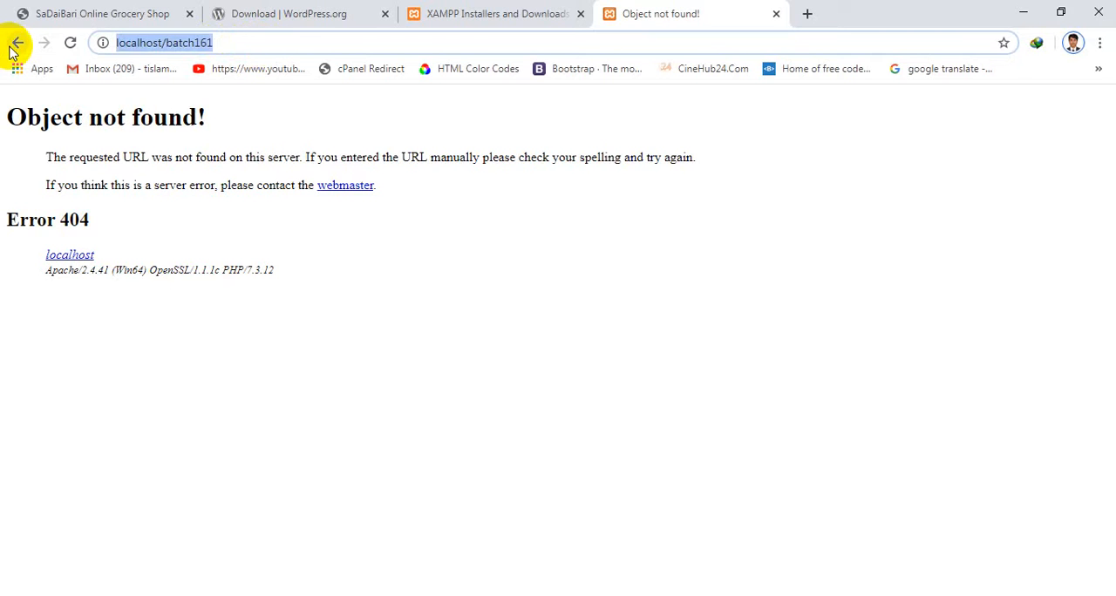
key("Return")
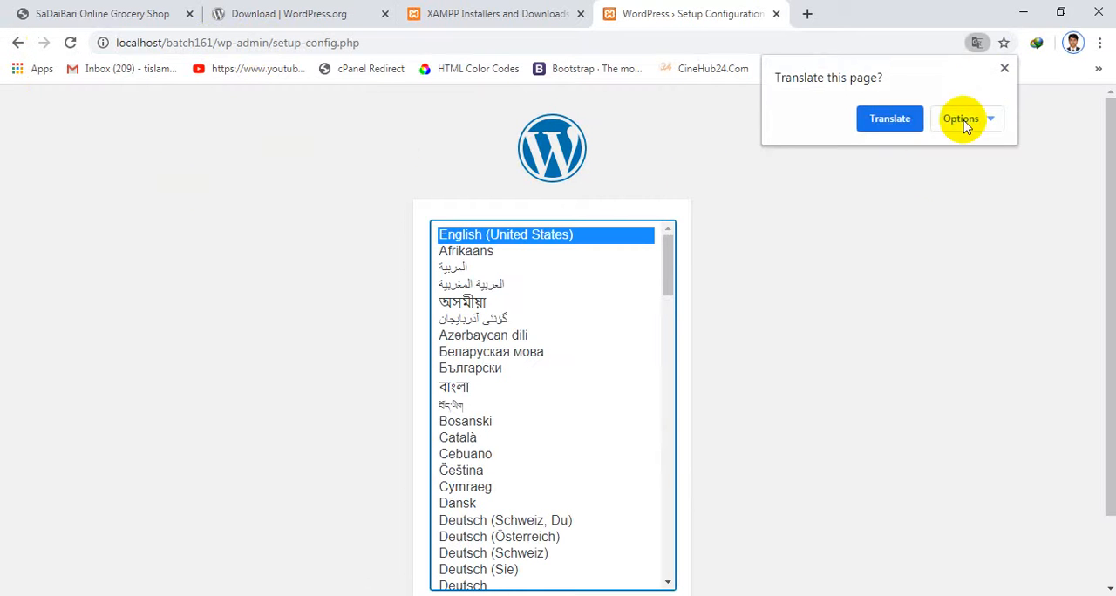
left_click(1004, 68)
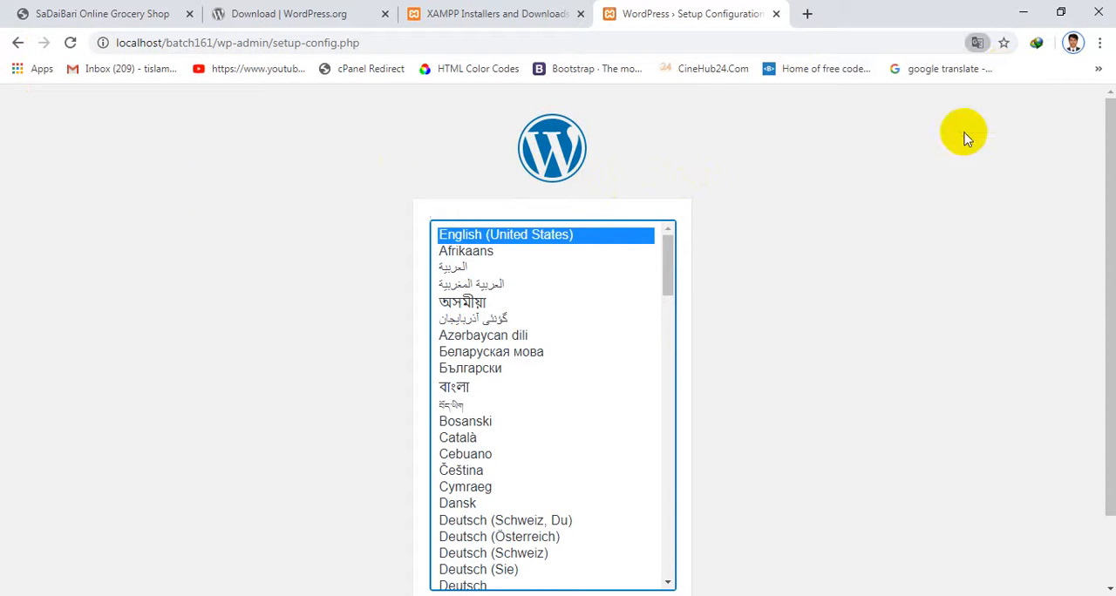
left_click(806, 14)
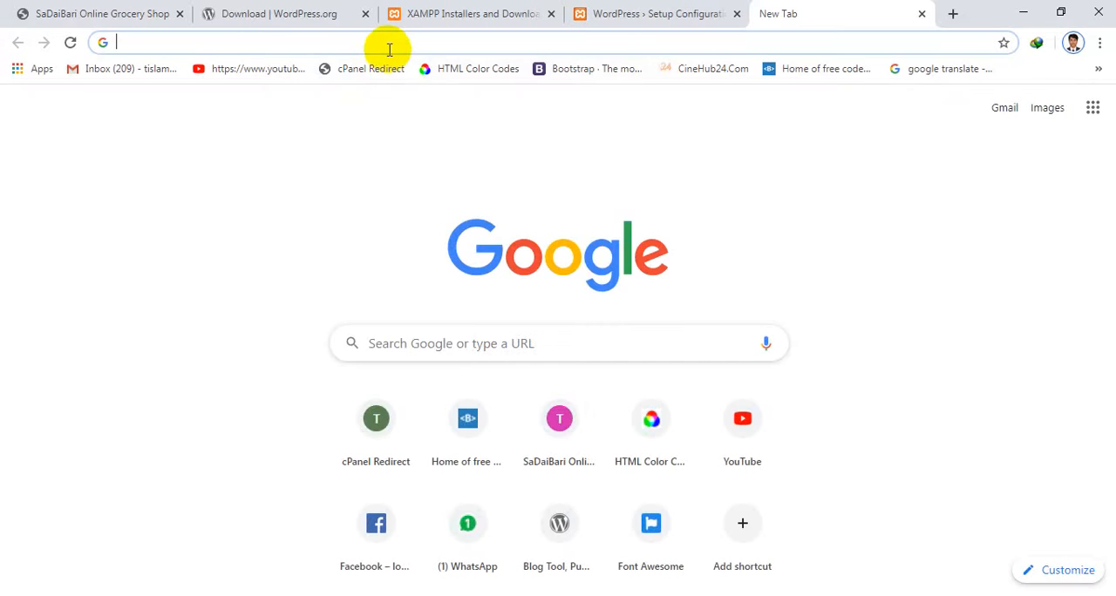
type("http")
key("BackSpace")
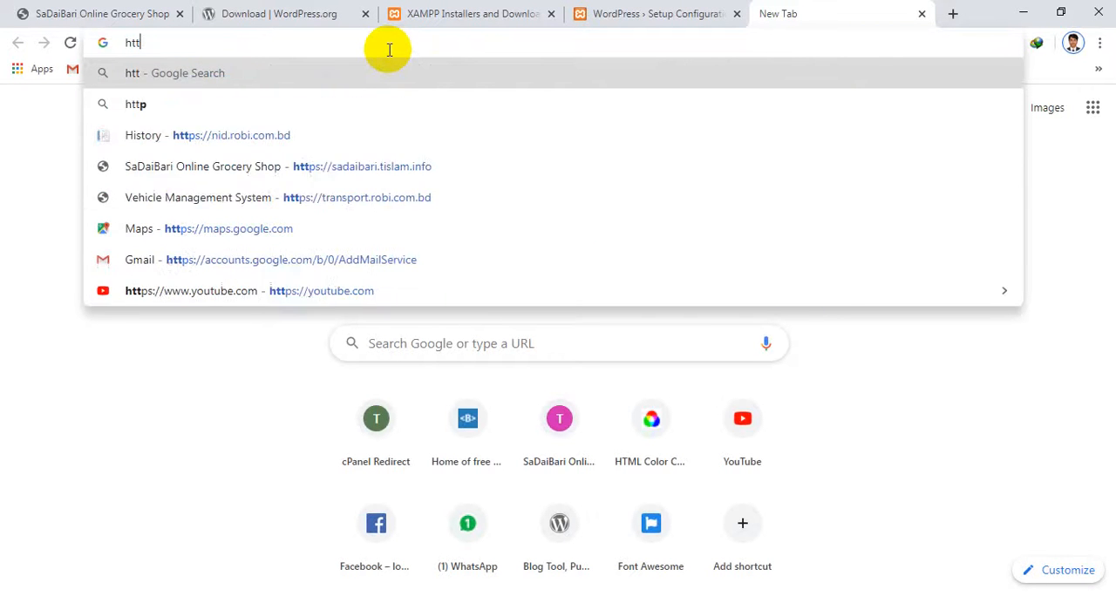
type("p://l")
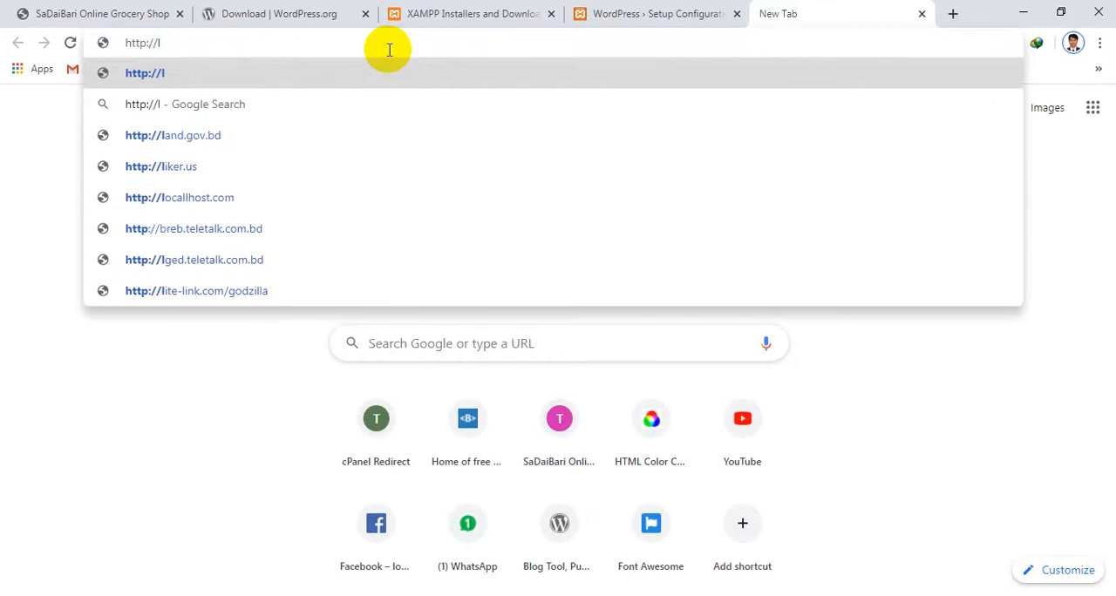
type("o")
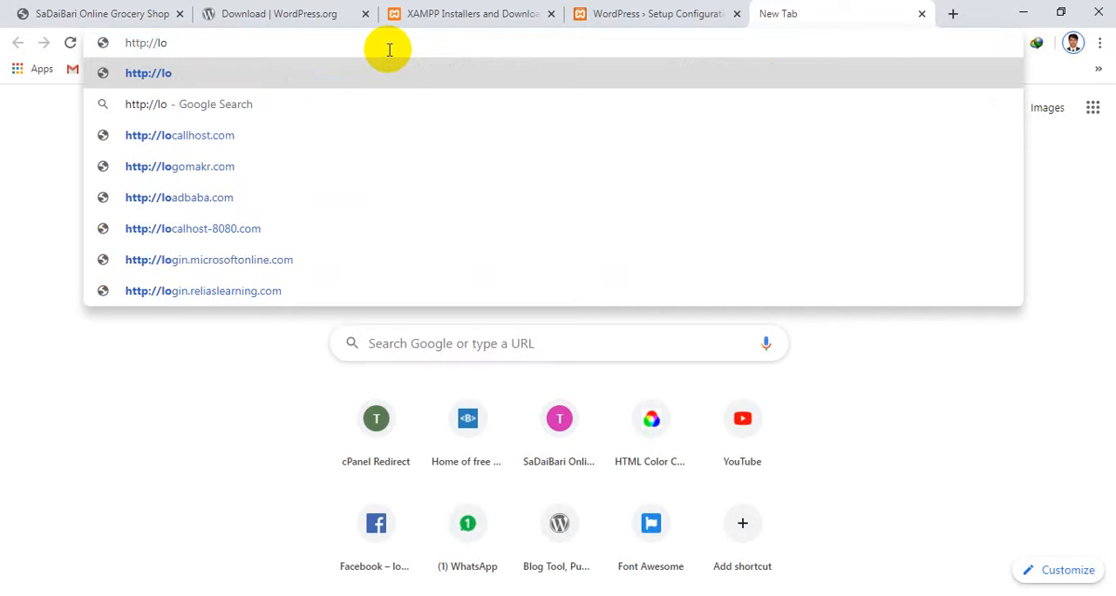
type("cal")
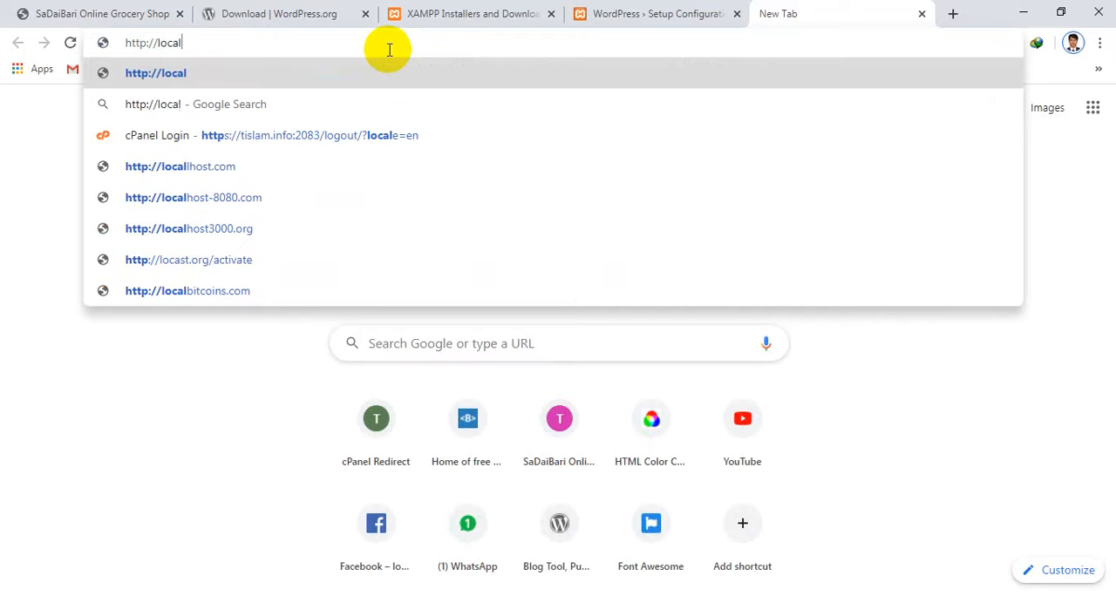
type("ho")
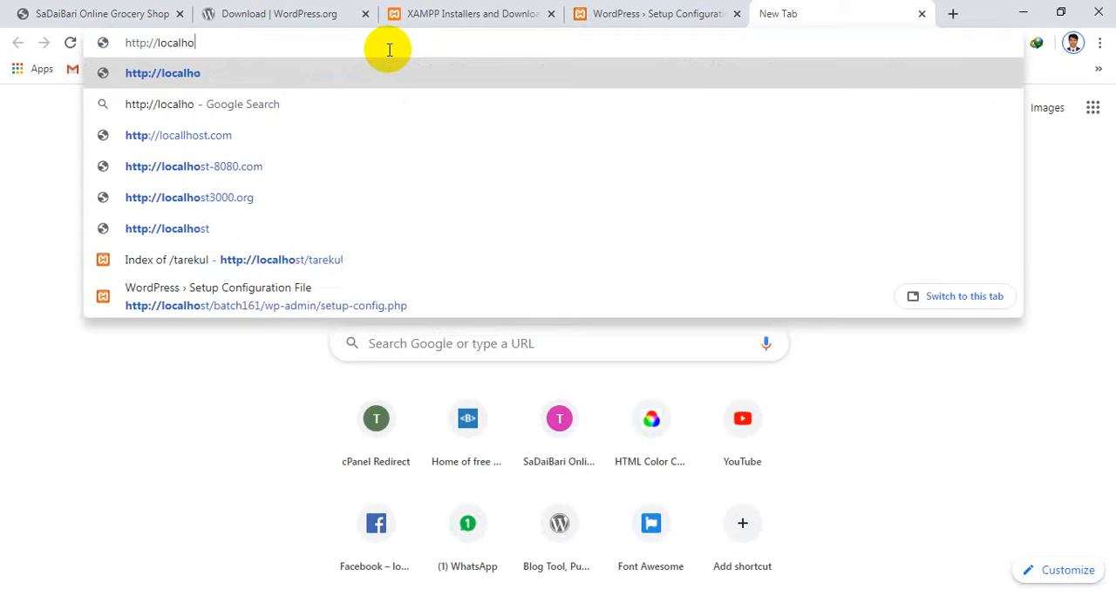
type("st/x")
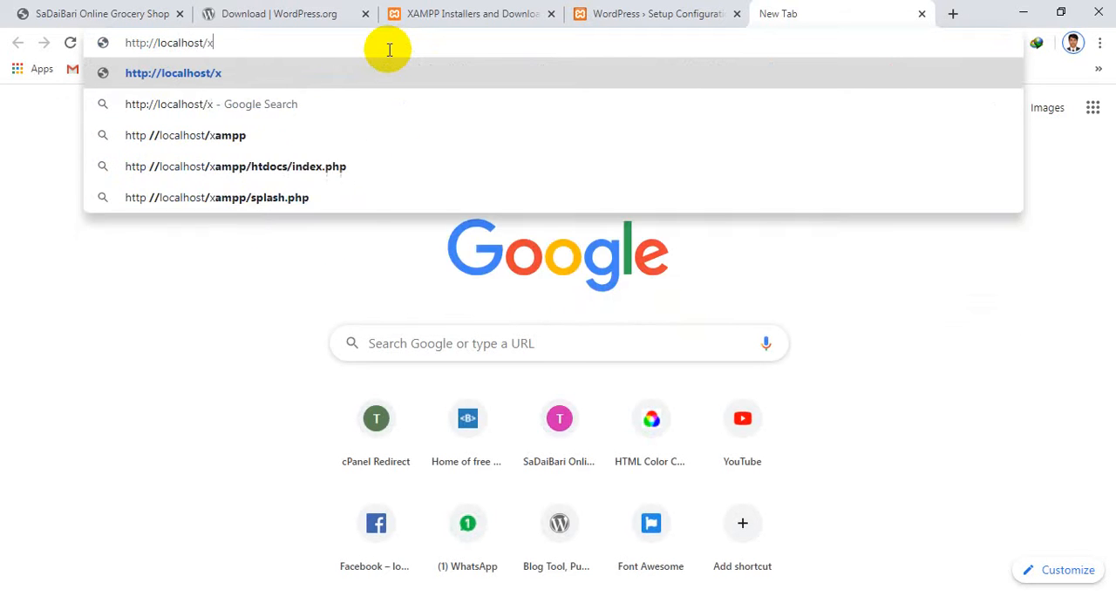
type("xampp")
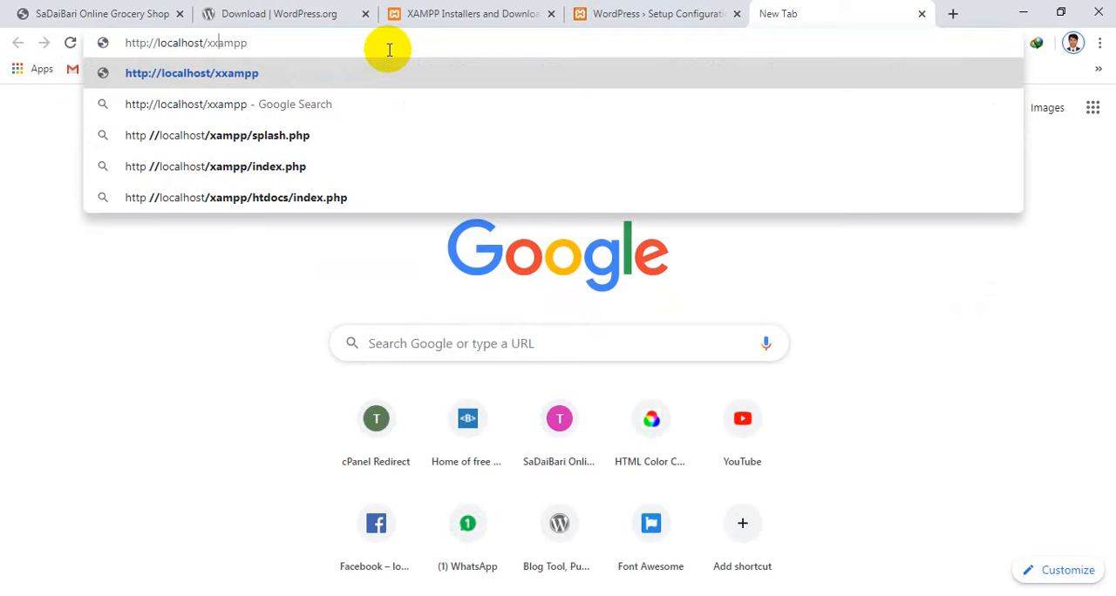
key("BackSpace")
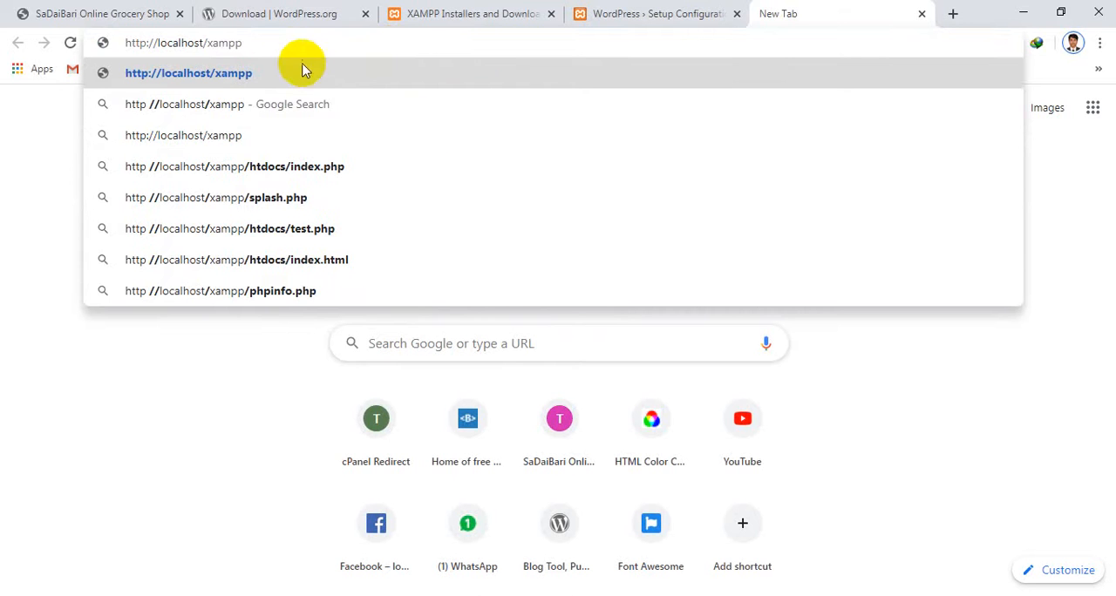
key("Return")
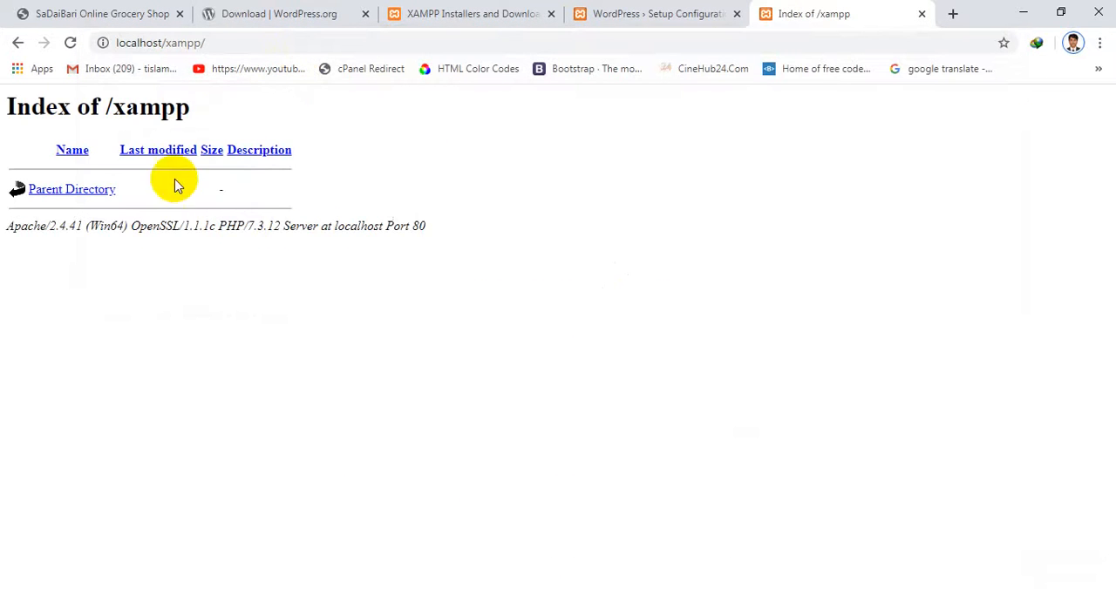
Go through the parent directory to the XAMPP dashboard and open the database management page of phpMyAdmin
left_click(95, 199)
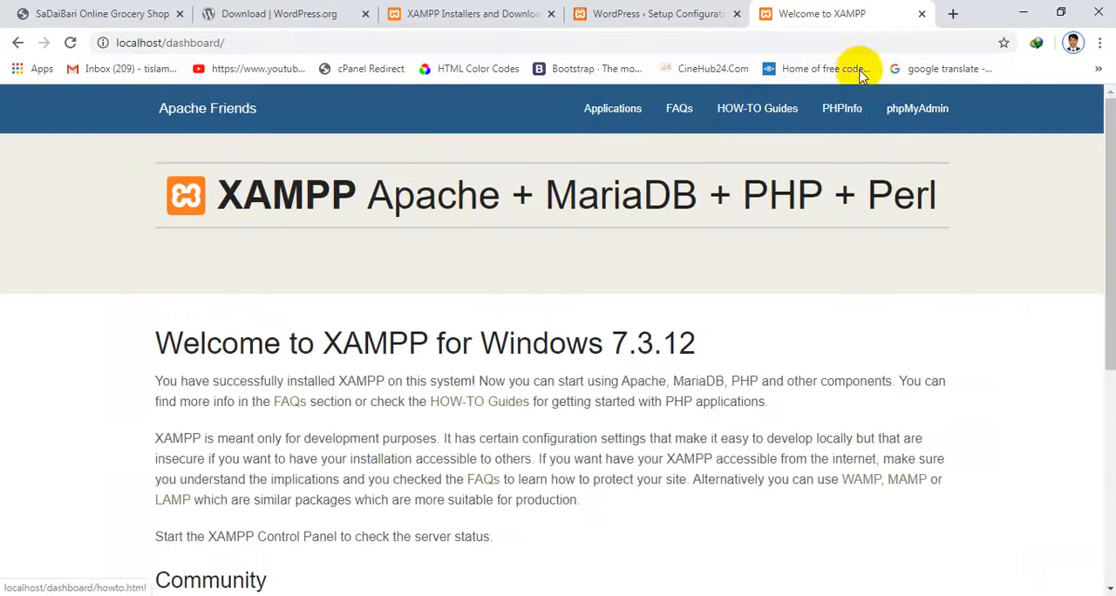
left_click(906, 103)
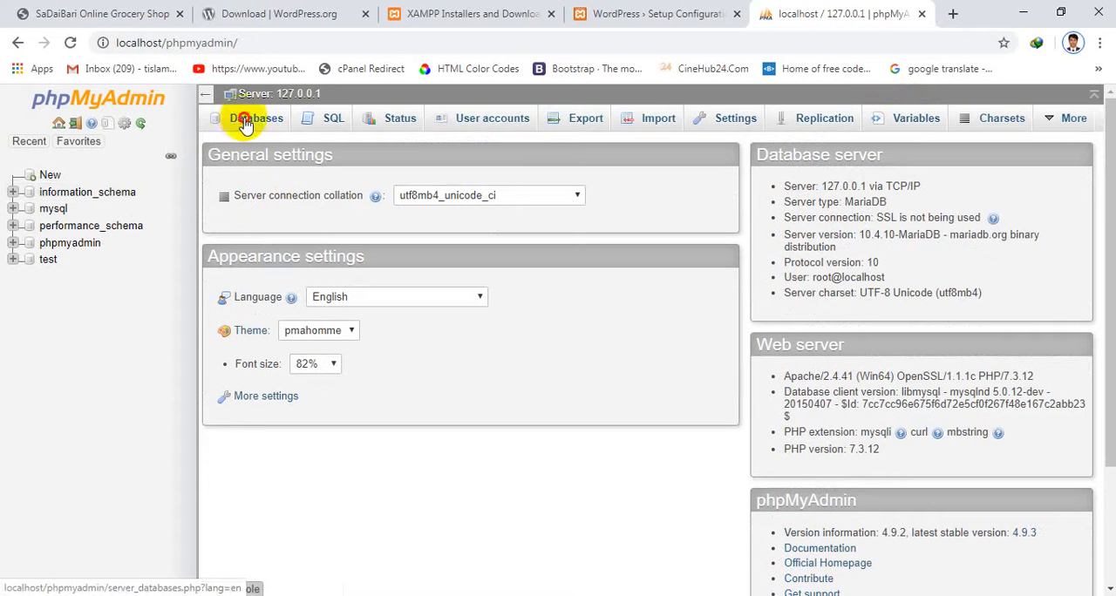
left_click(250, 117)
Create a database named batch161 with the utf8_general_ci collation
left_click(301, 249)
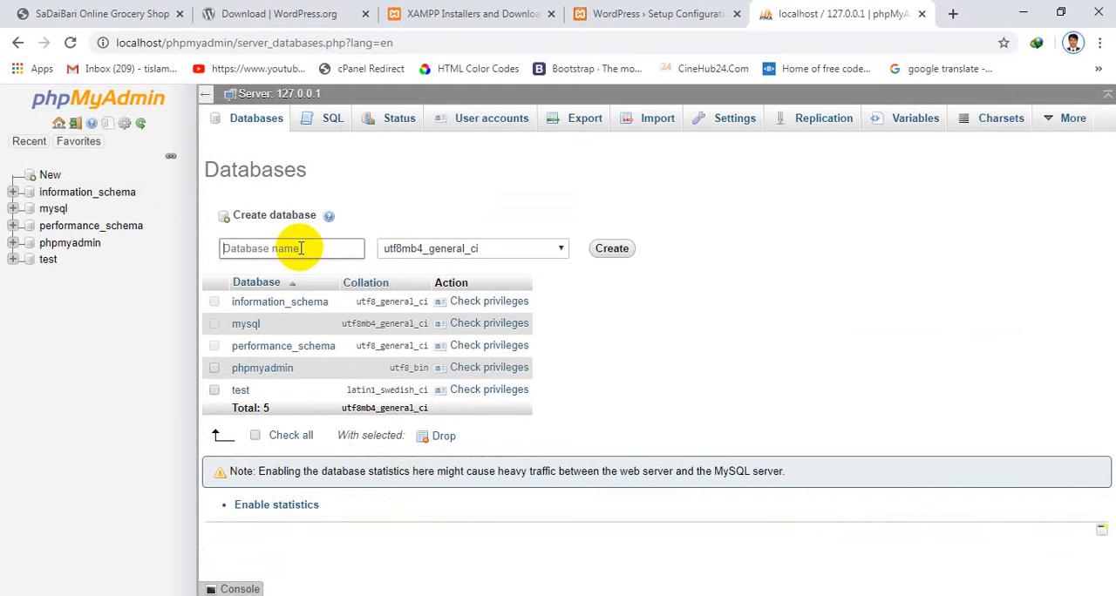
type("batch161")
left_click(446, 253)
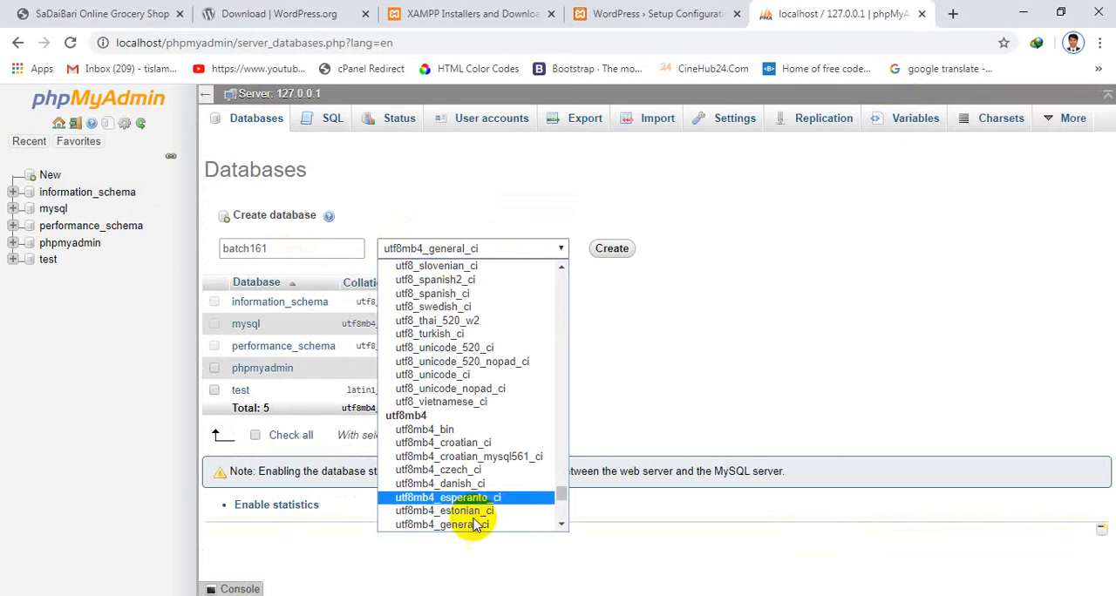
scroll(453, 514, "down", 5)
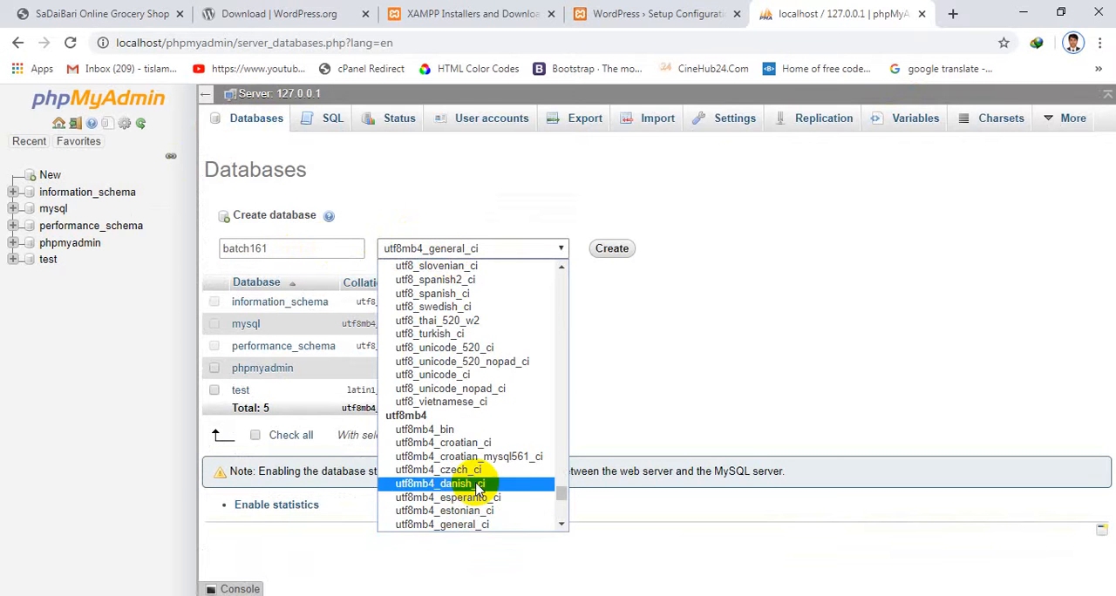
scroll(468, 445, "up", 12)
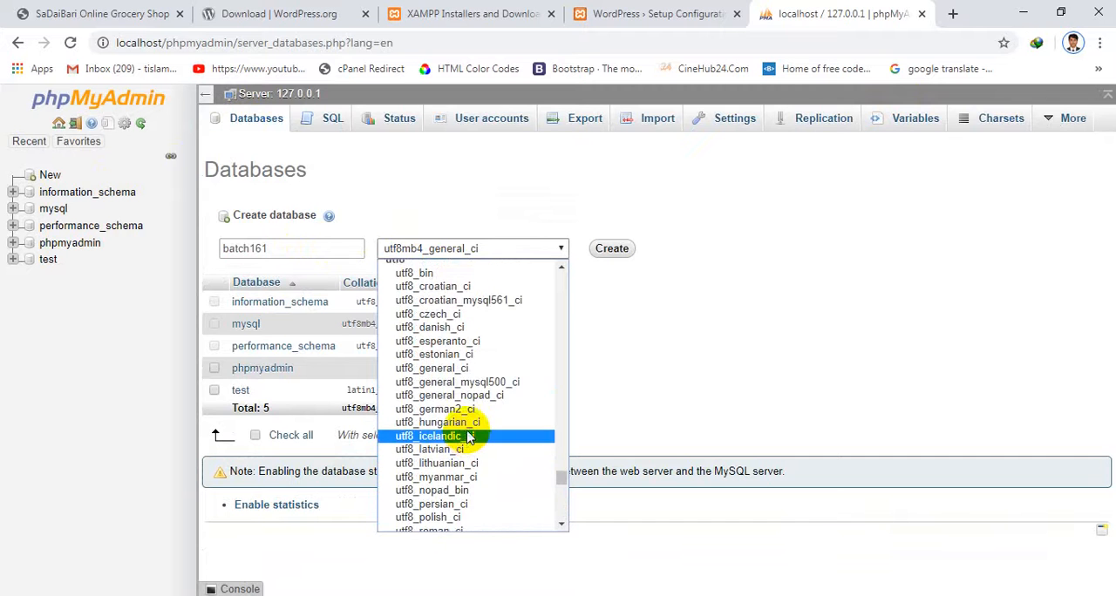
scroll(468, 440, "down", 5)
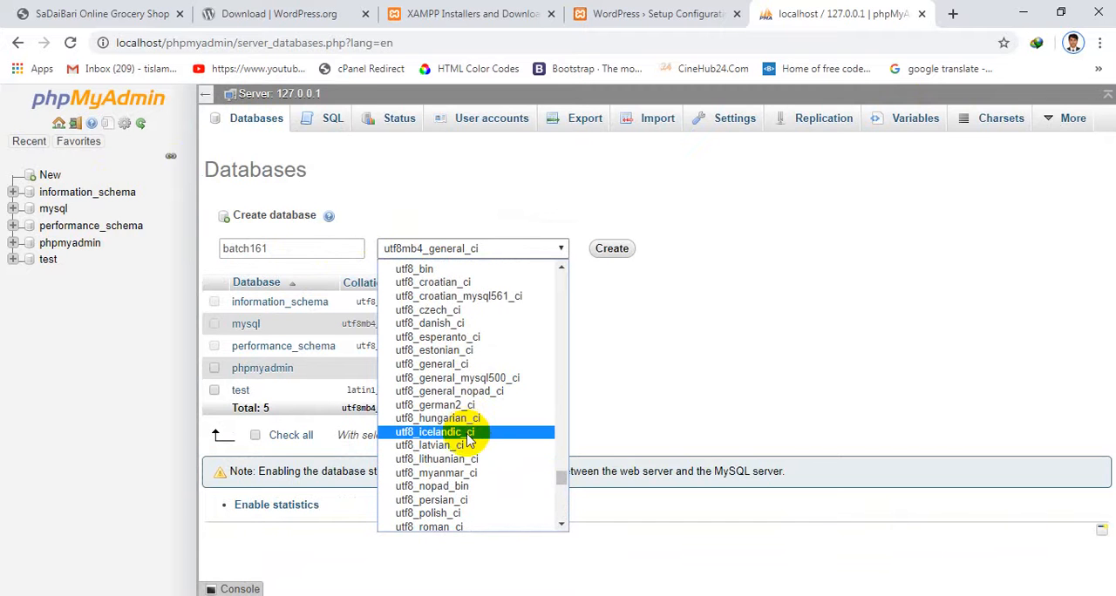
scroll(467, 449, "up", 4)
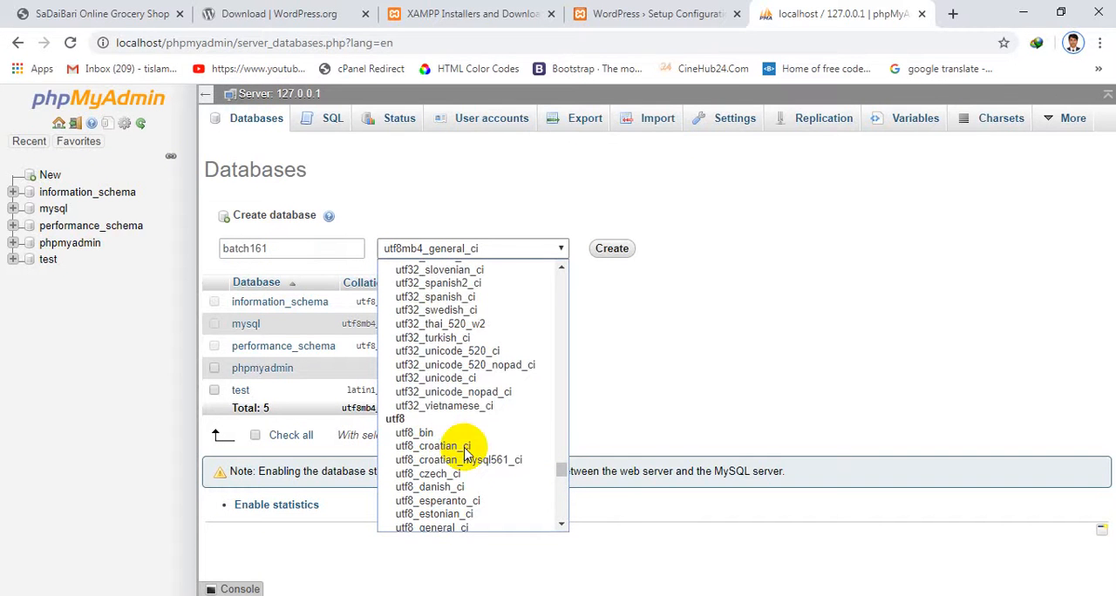
scroll(466, 449, "down", 4)
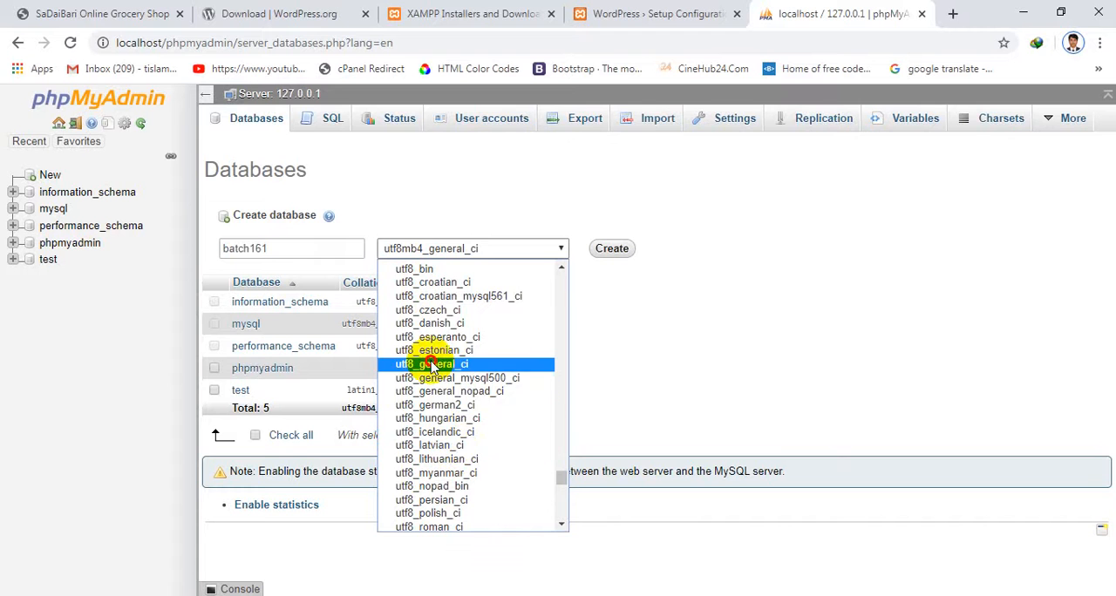
left_click(432, 364)
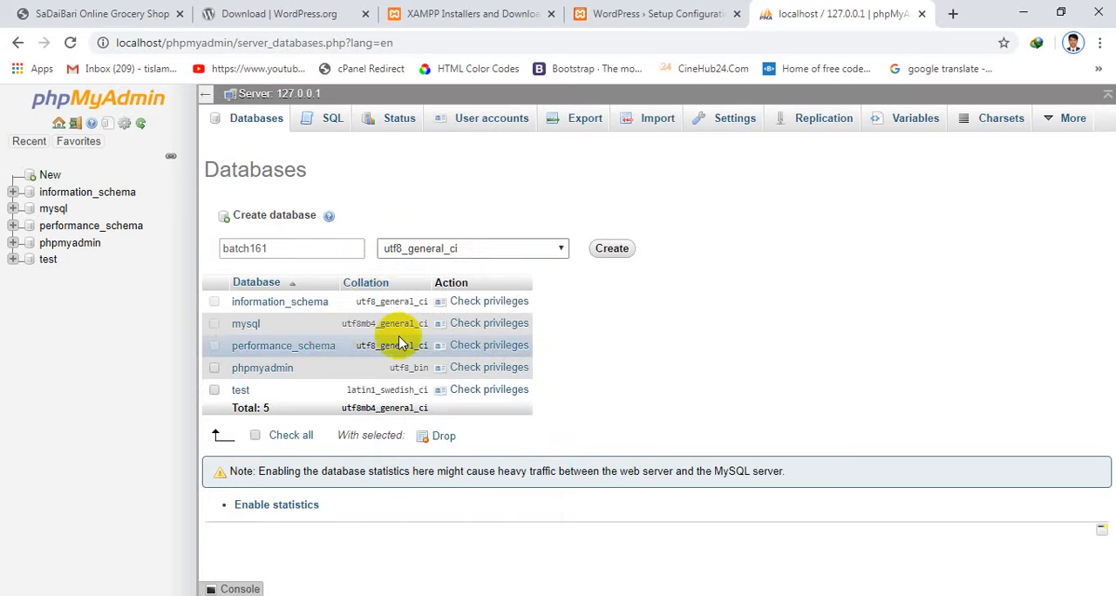
left_click(613, 249)
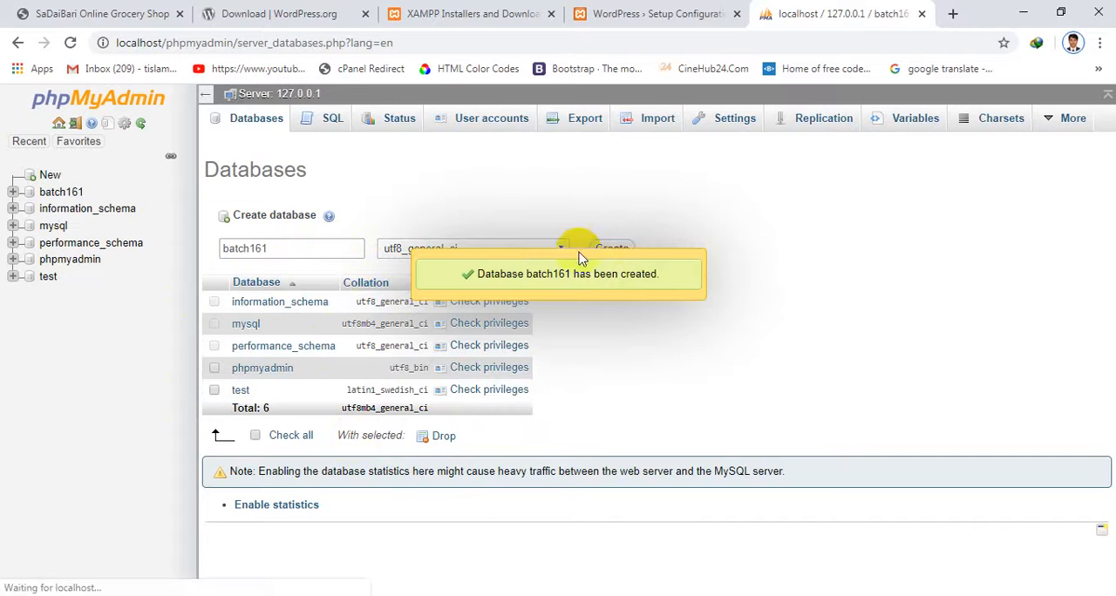
Return to the WordPress setup, continue in English (United States), and proceed past the introduction to the database connection form
left_click(656, 13)
scroll(602, 481, "down", 8)
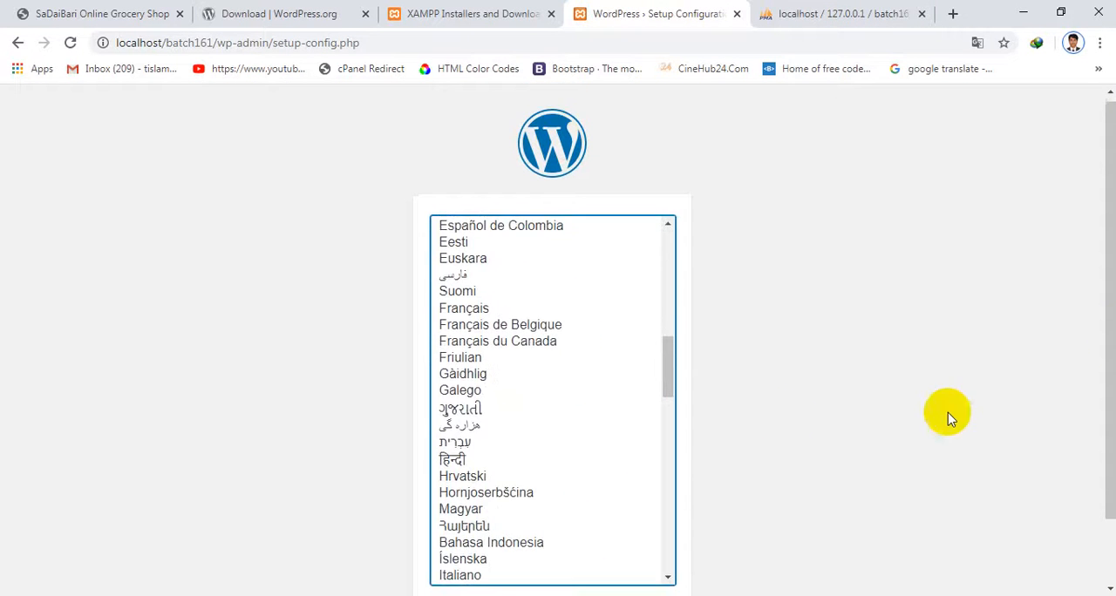
scroll(946, 413, "down", 1)
left_click(639, 542)
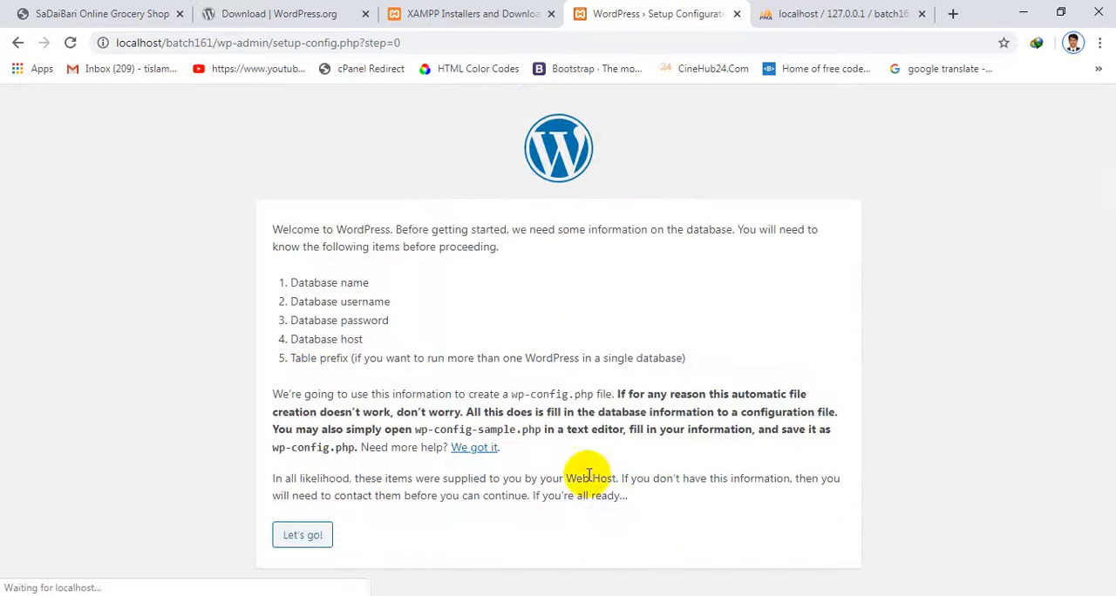
left_click_drag(297, 293, 427, 358)
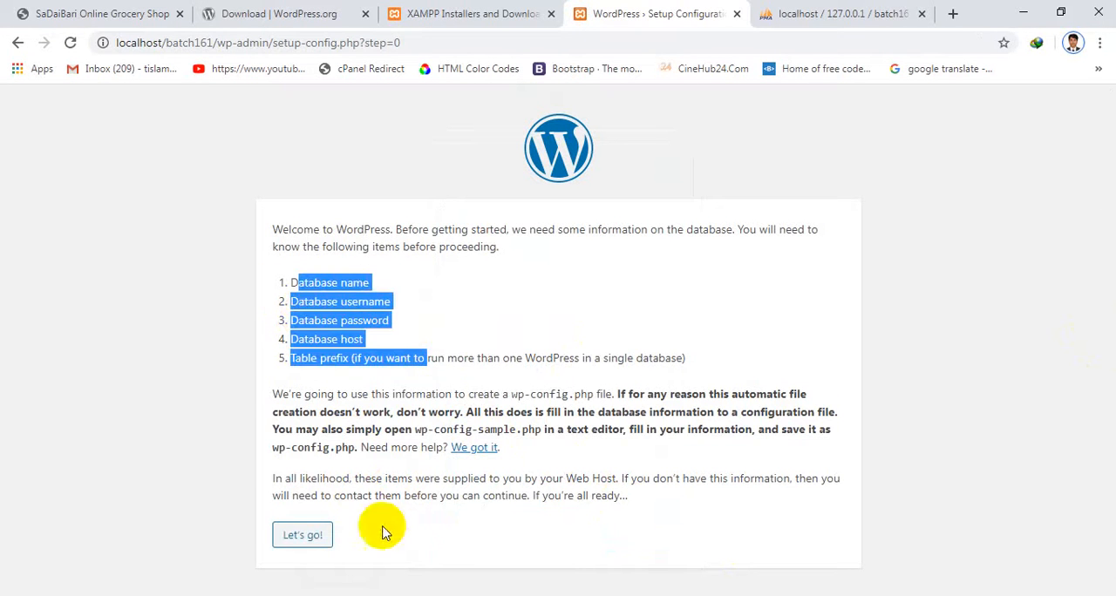
left_click(305, 540)
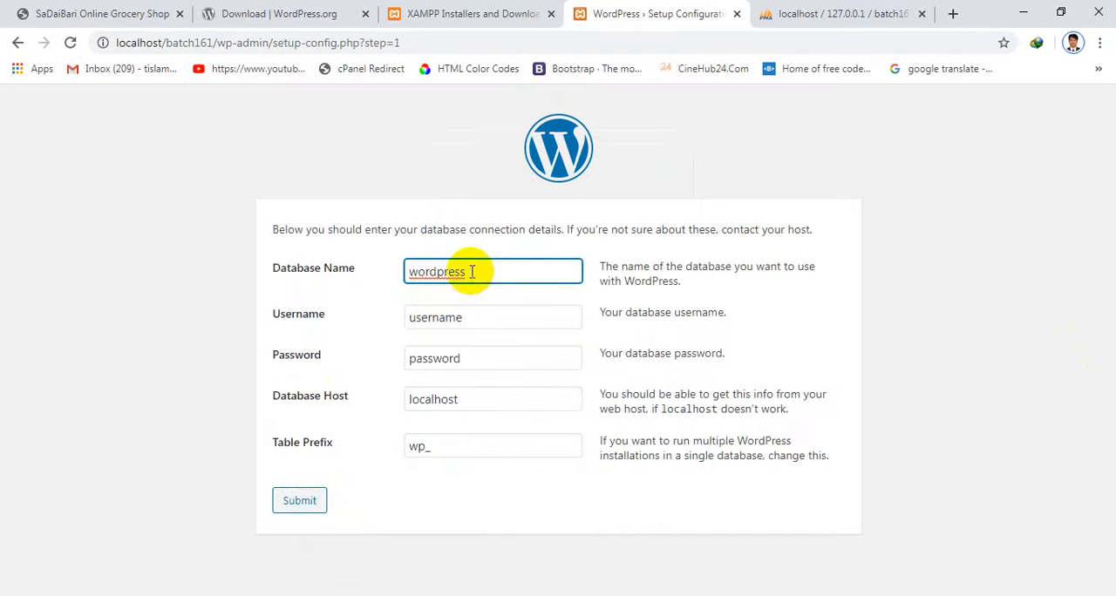
Set the database name to batch161 and the username to root, and empty the database password field
left_click_drag(468, 271, 339, 279)
type("batch161")
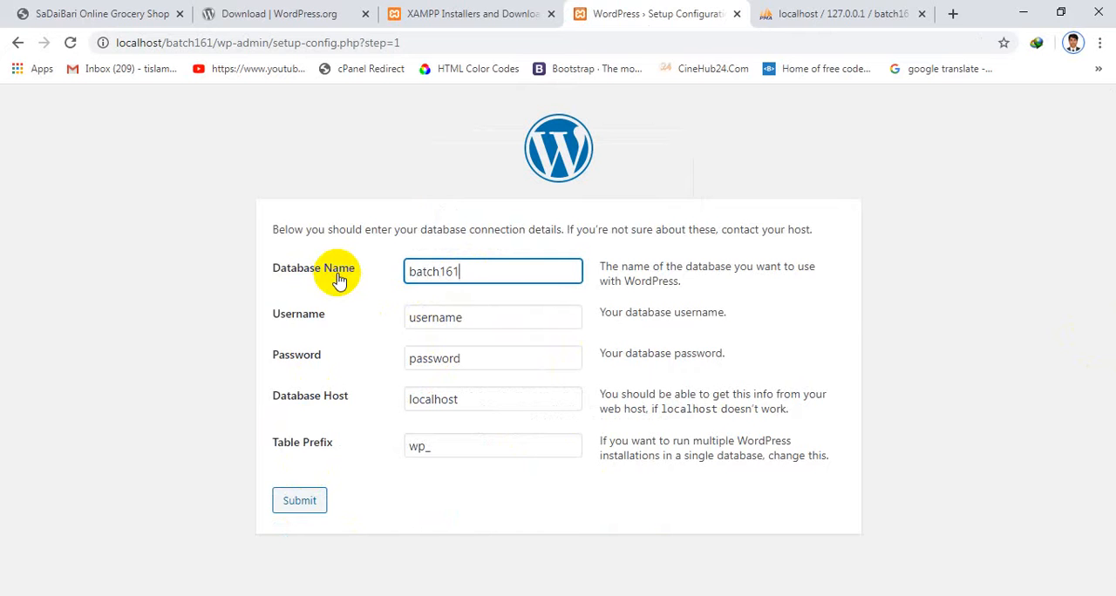
left_click_drag(525, 319, 257, 361)
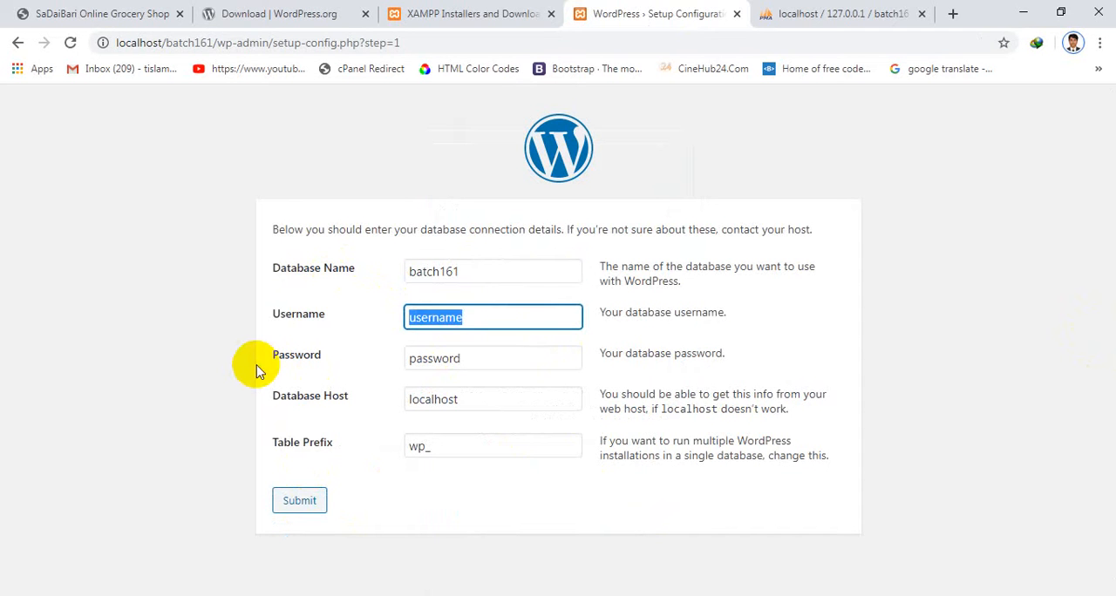
type("root")
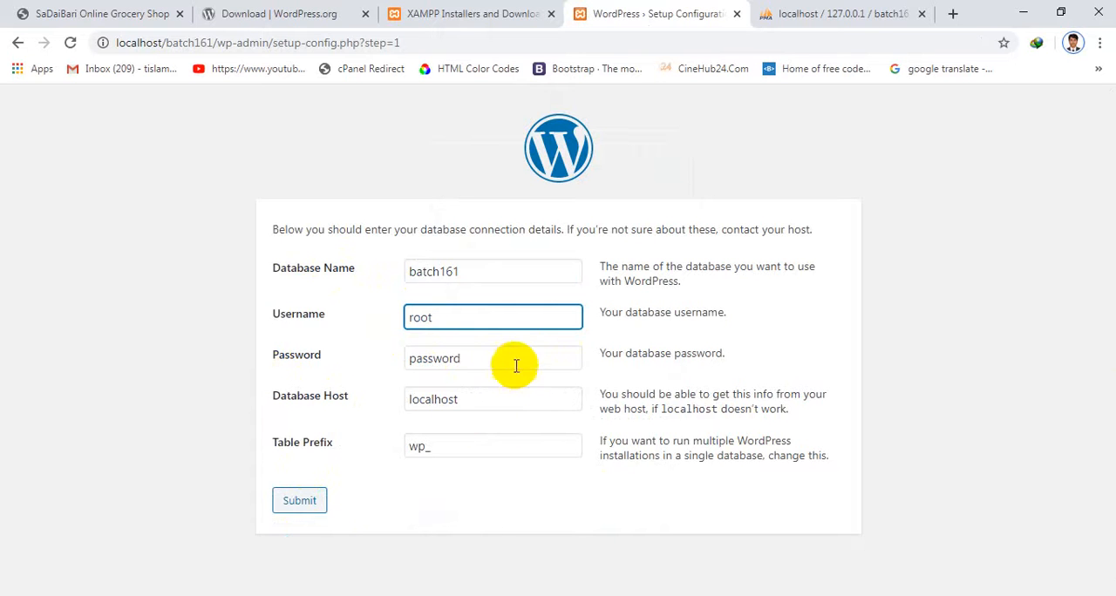
left_click_drag(513, 367, 82, 332)
key("BackSpace")
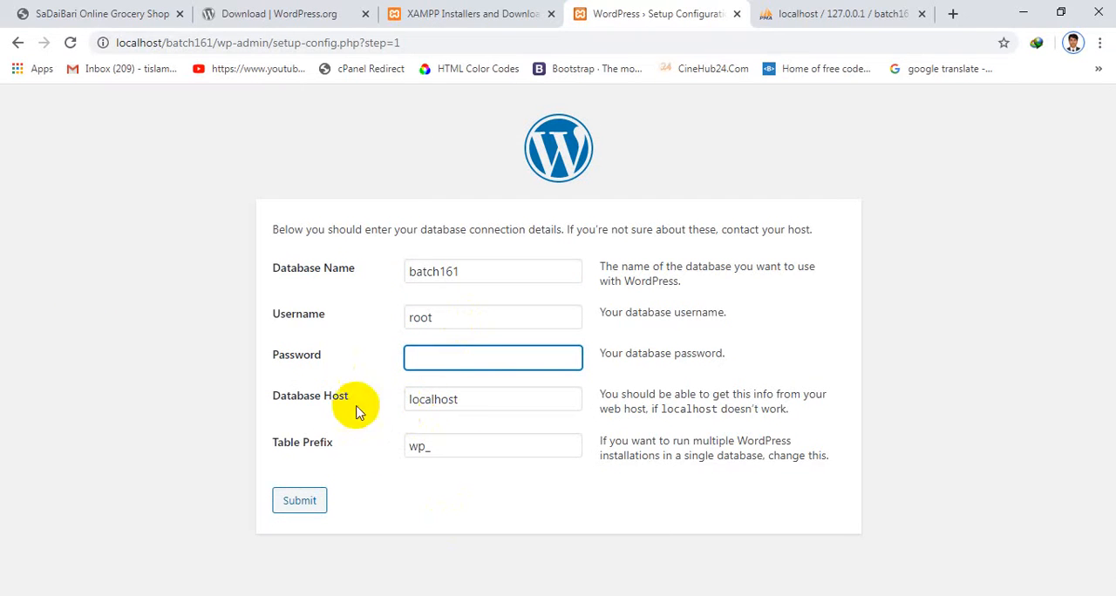
Review the connection details, keeping host localhost and table prefix wp_, then submit them and run the WordPress installation
double_click(449, 399)
double_click(416, 444)
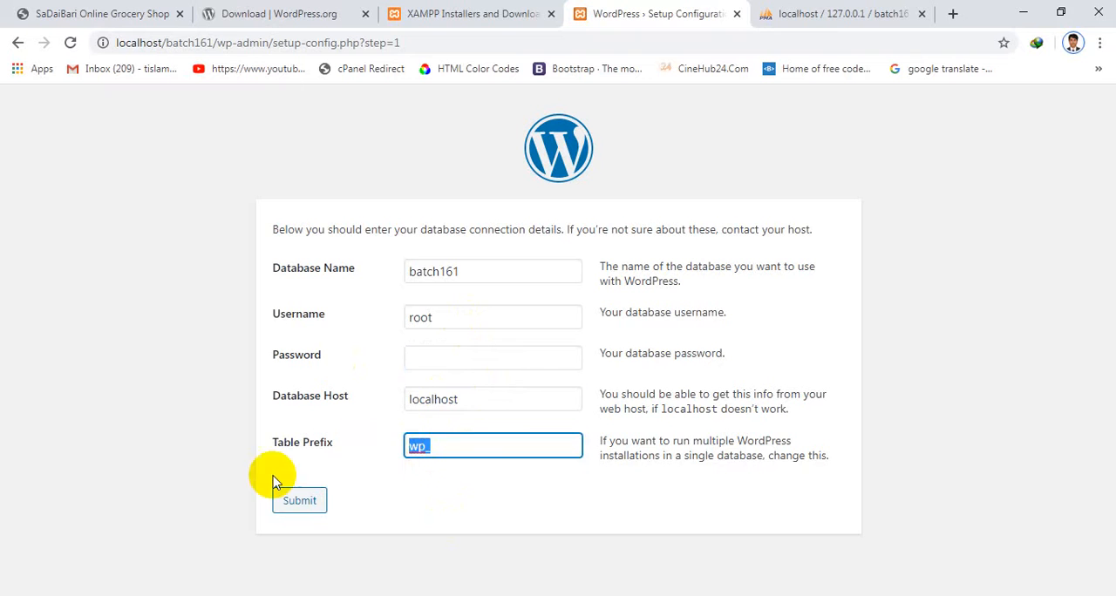
double_click(462, 271)
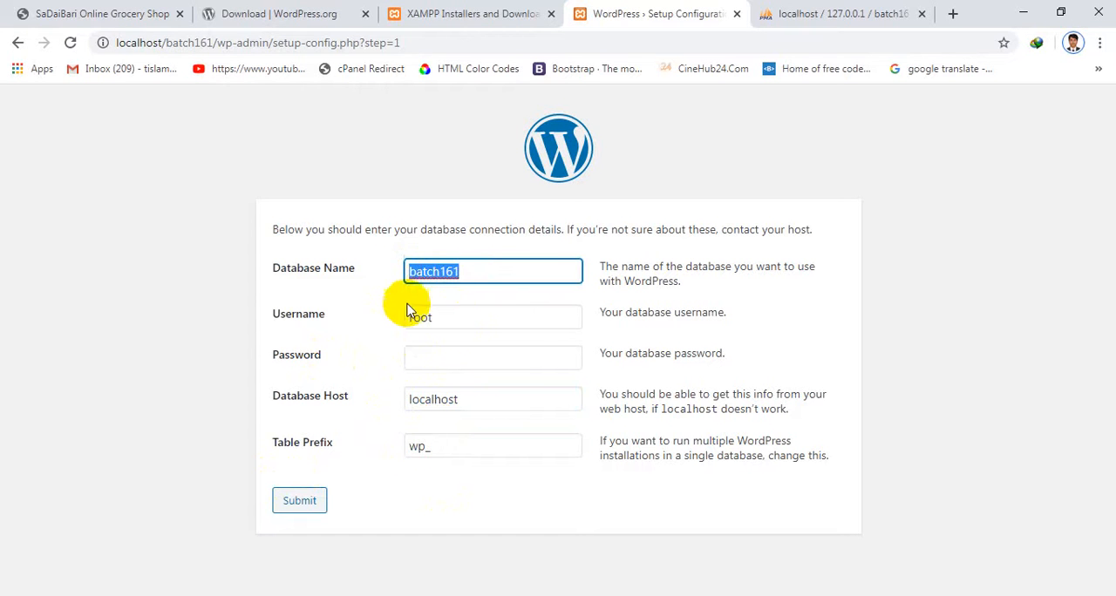
double_click(471, 321)
left_click(299, 504)
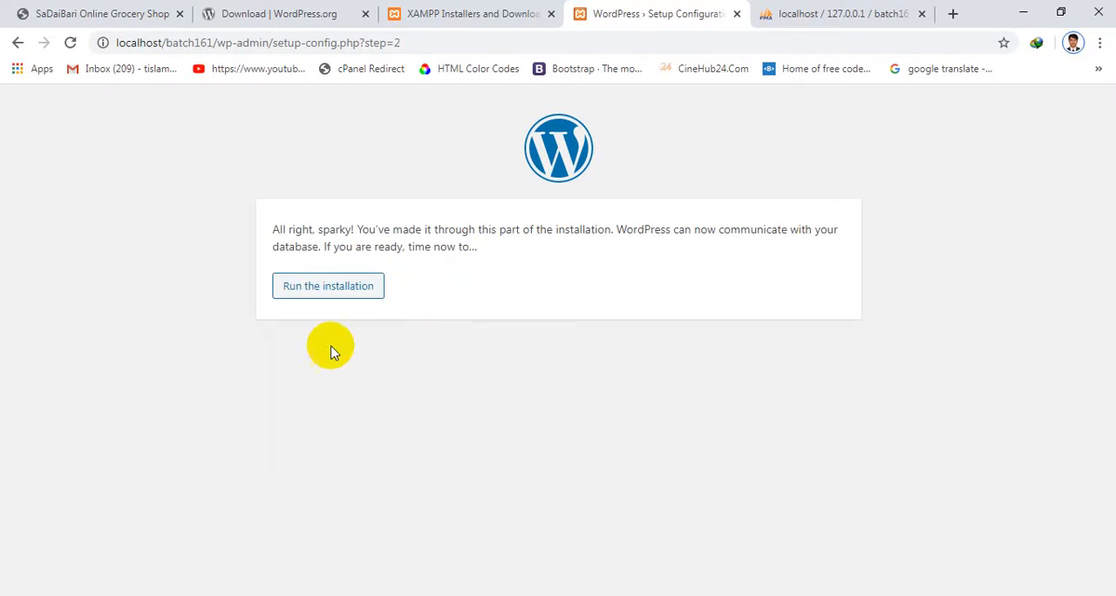
left_click(337, 291)
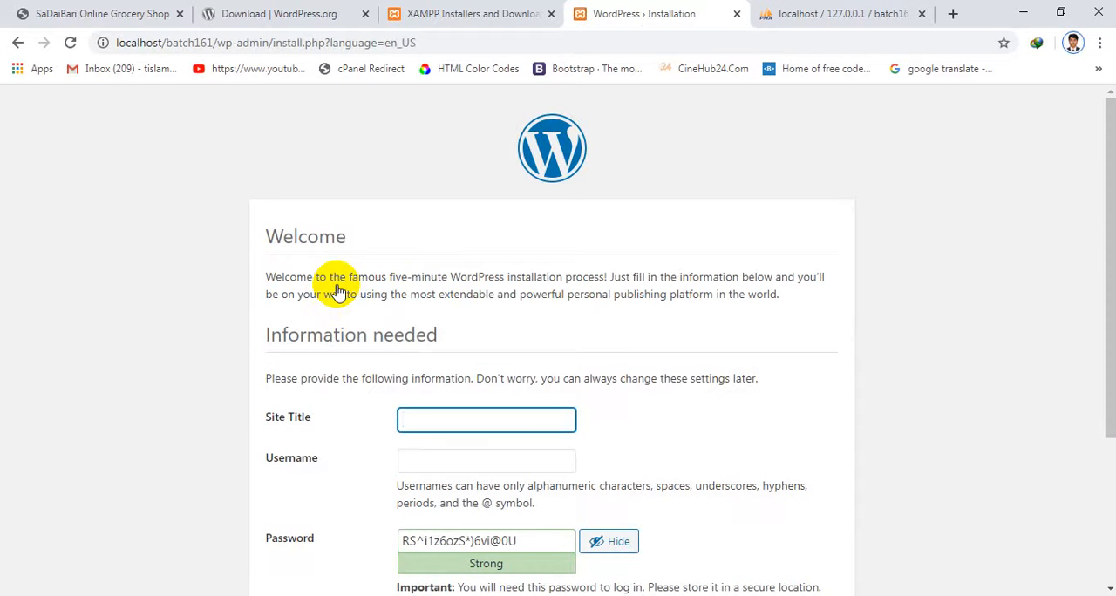
scroll(406, 316, "down", 1)
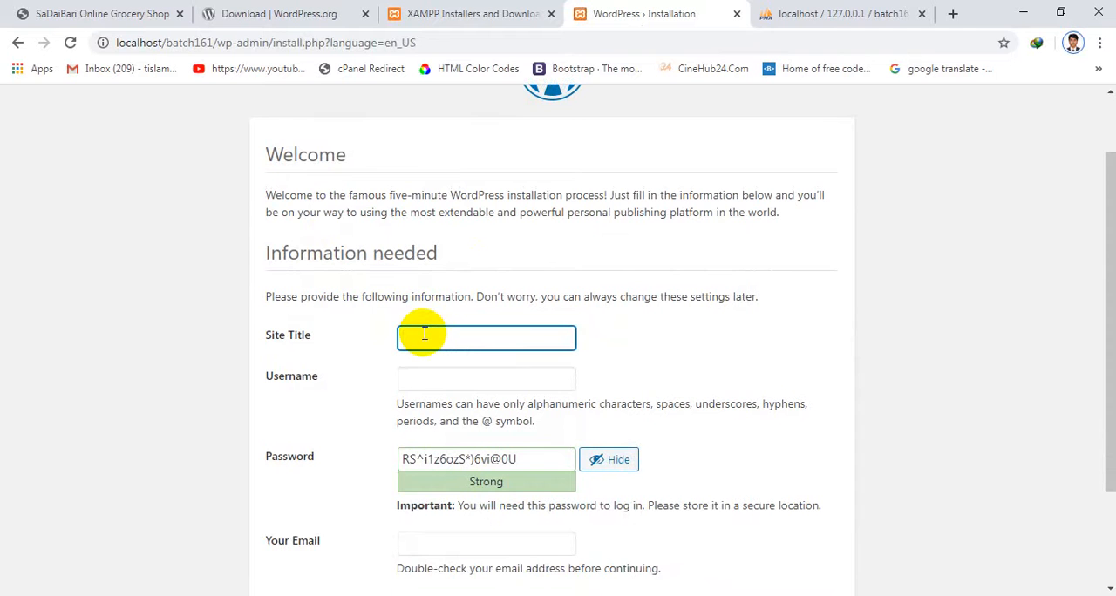
Set the site title to "Welcome to Holly Restaurent" and the administrator username to admin
type("Welcome to Holly Restaurent")
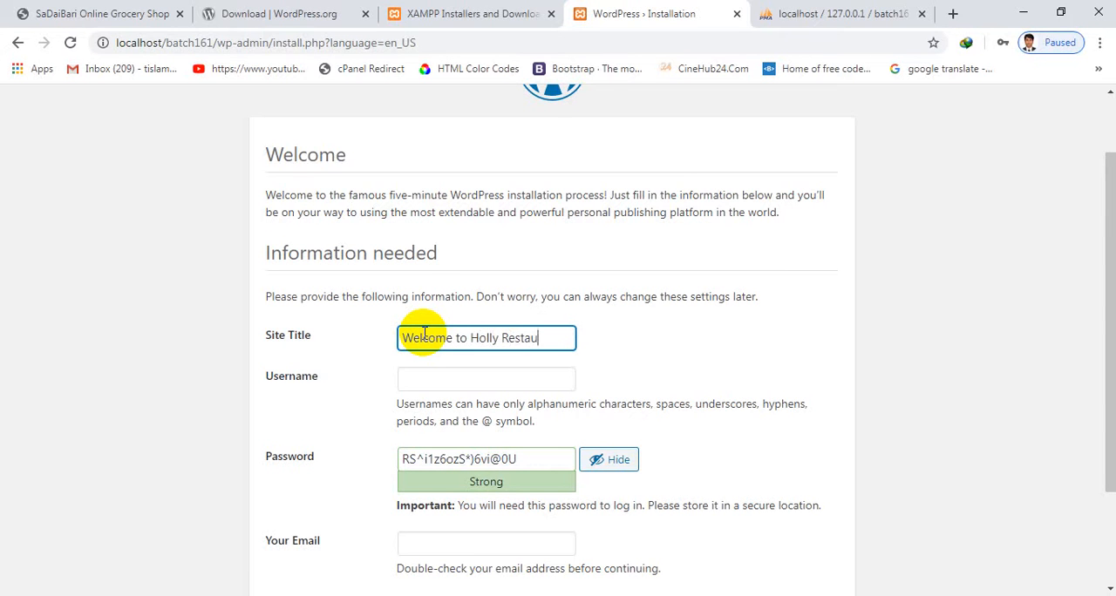
left_click(493, 382)
type("admin")
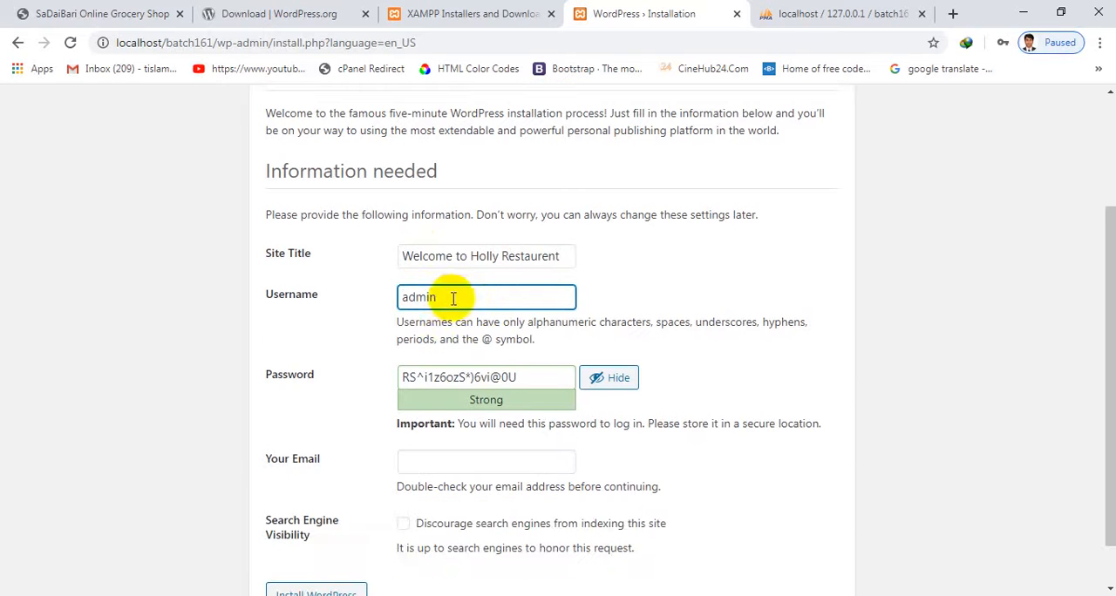
Replace the generated password with the chosen account password and confirm the use of a weak password
scroll(440, 305, "down", 1)
left_click_drag(536, 374, 169, 354)
type("admin")
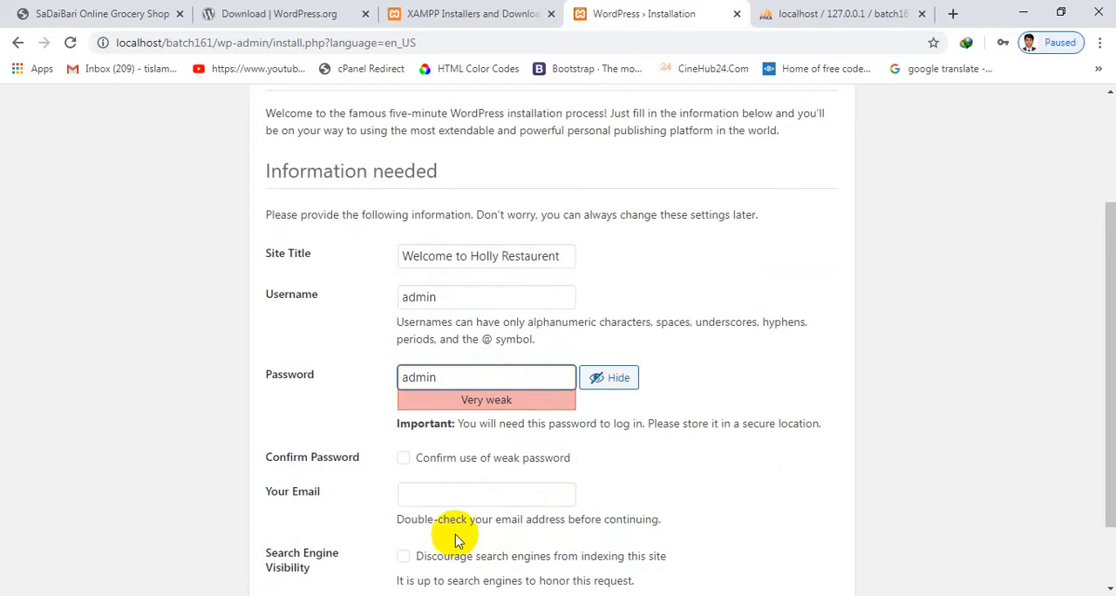
left_click(491, 496)
type("admin")
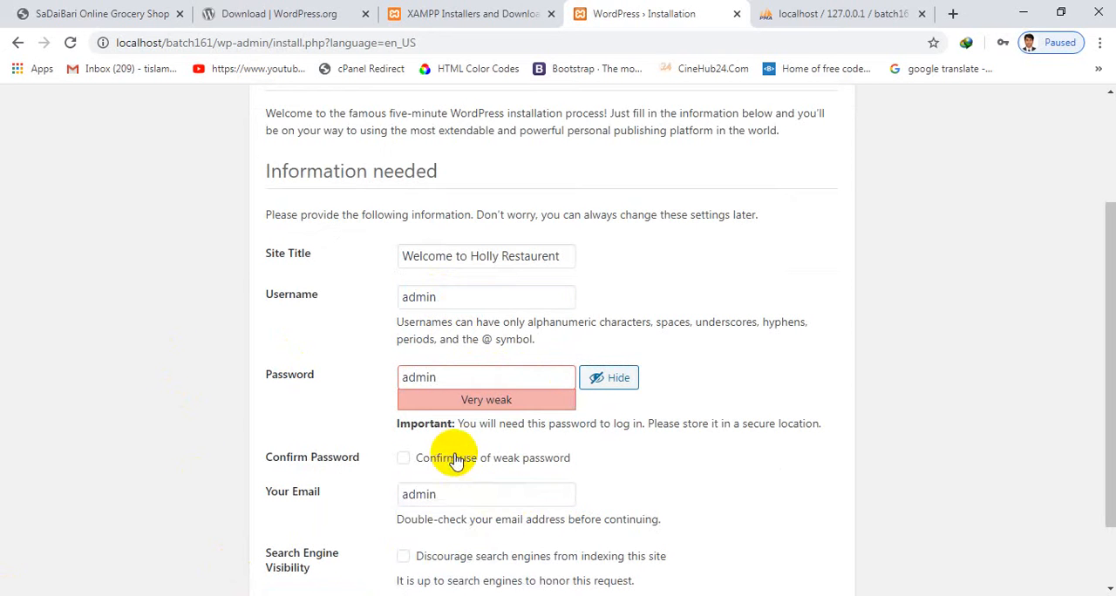
left_click(403, 459)
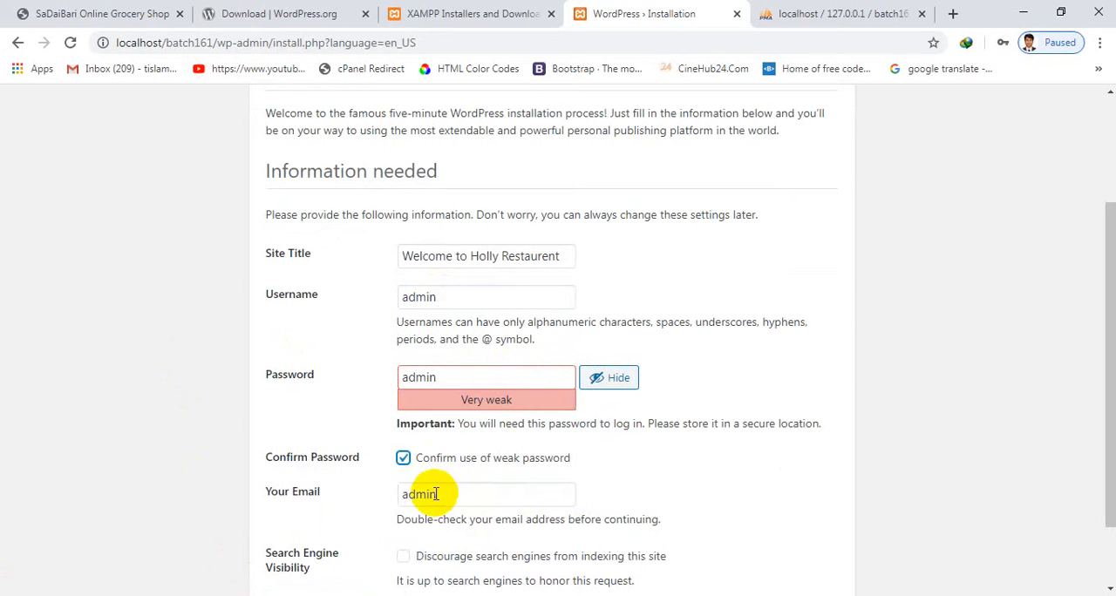
Replace the partial entry in the email field with the administrator's full email address
left_click_drag(444, 495, 126, 503)
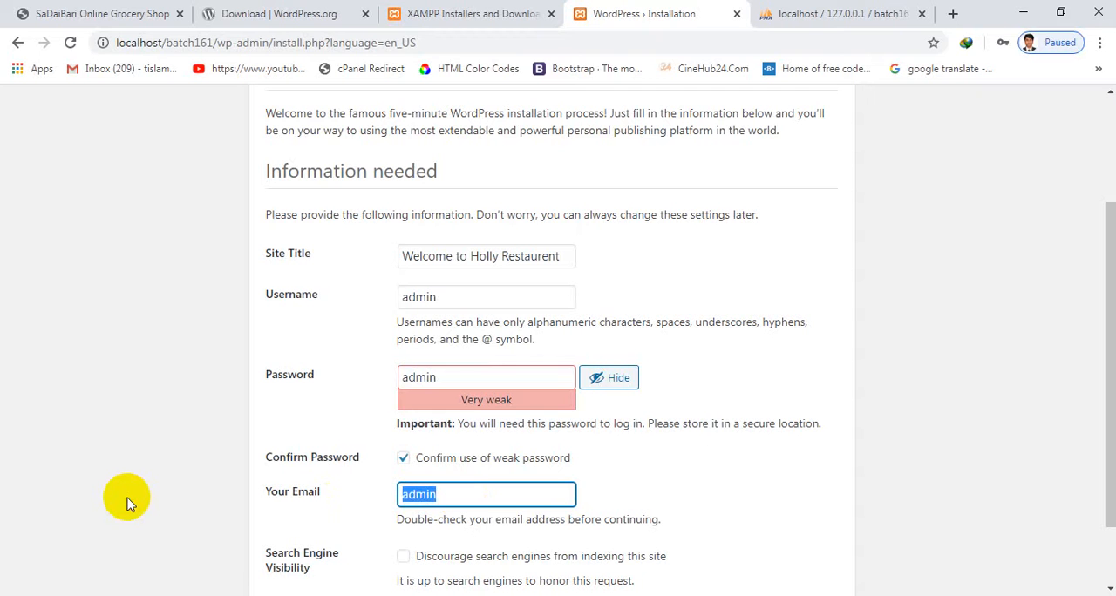
type("a@gmail.")
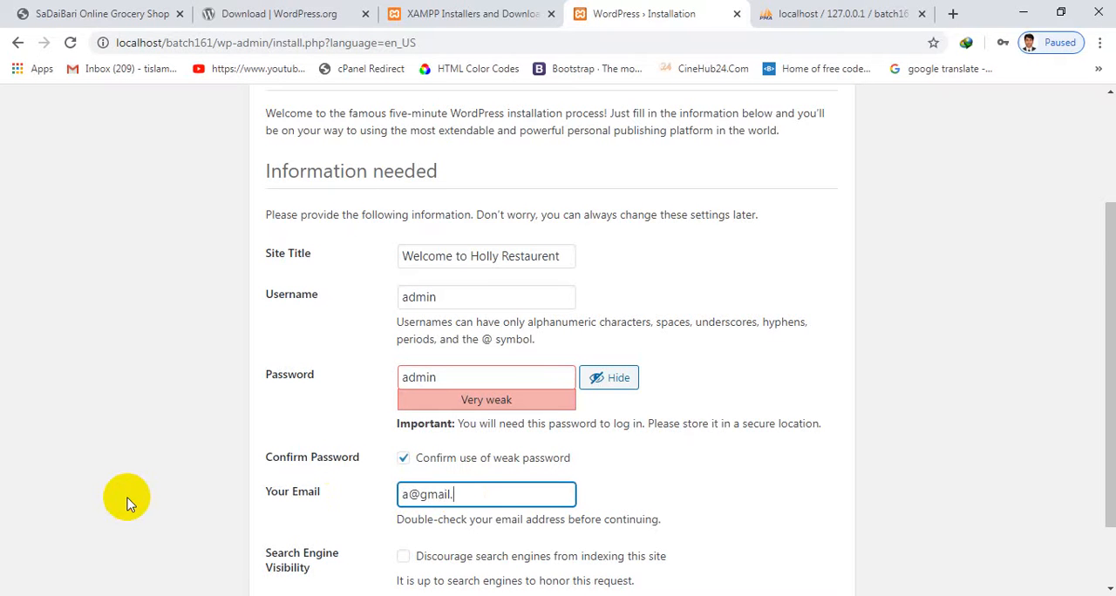
type("com")
Discourage search engines from indexing the site and run the WordPress installation
scroll(165, 475, "down", 1)
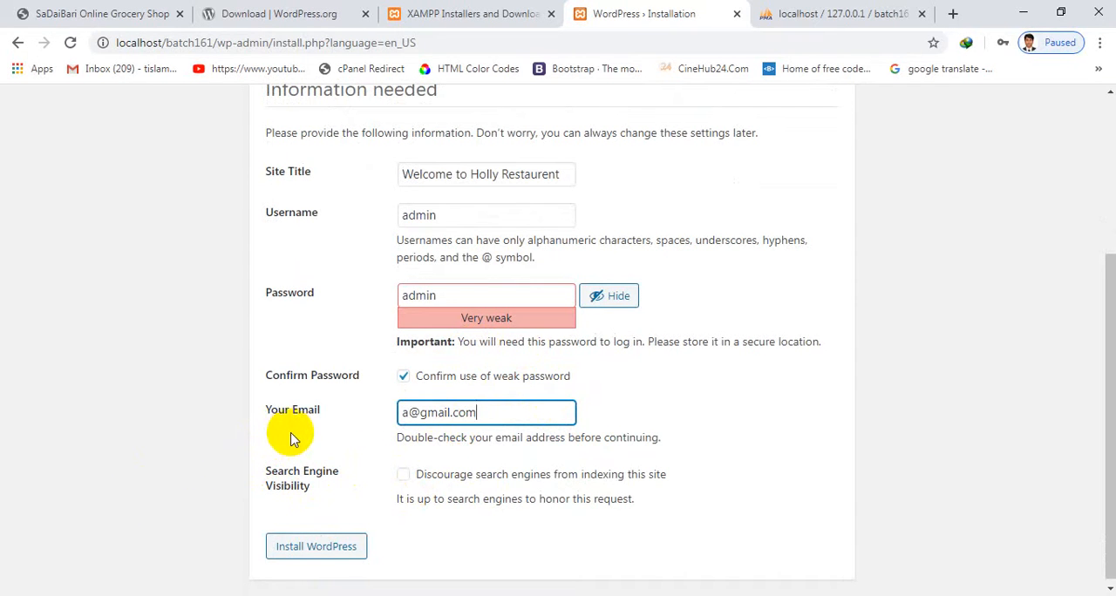
left_click(403, 474)
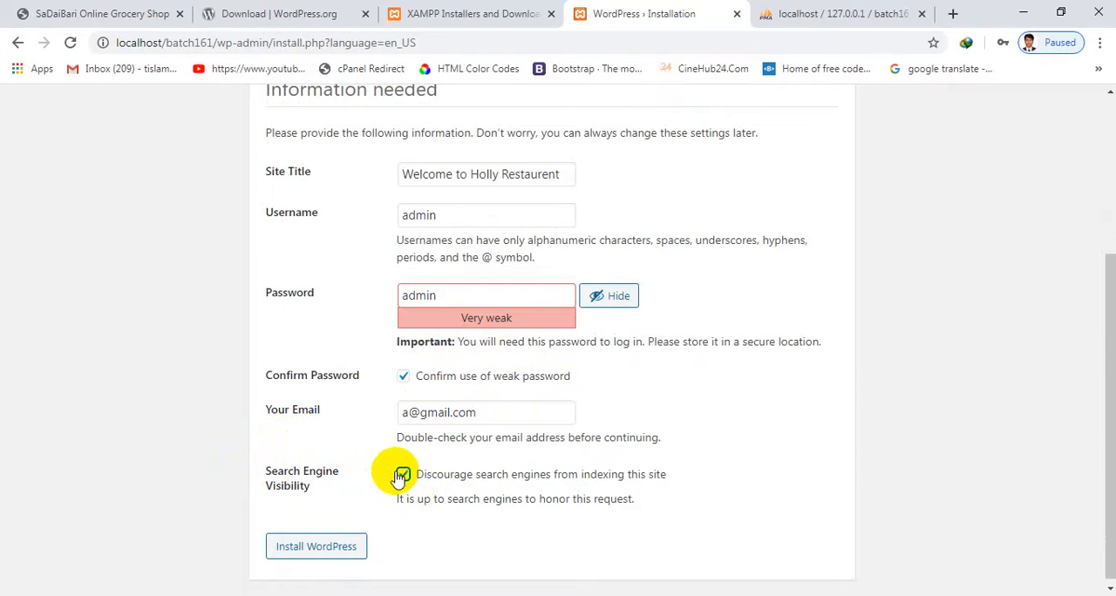
left_click(350, 552)
scroll(400, 429, "up", 3)
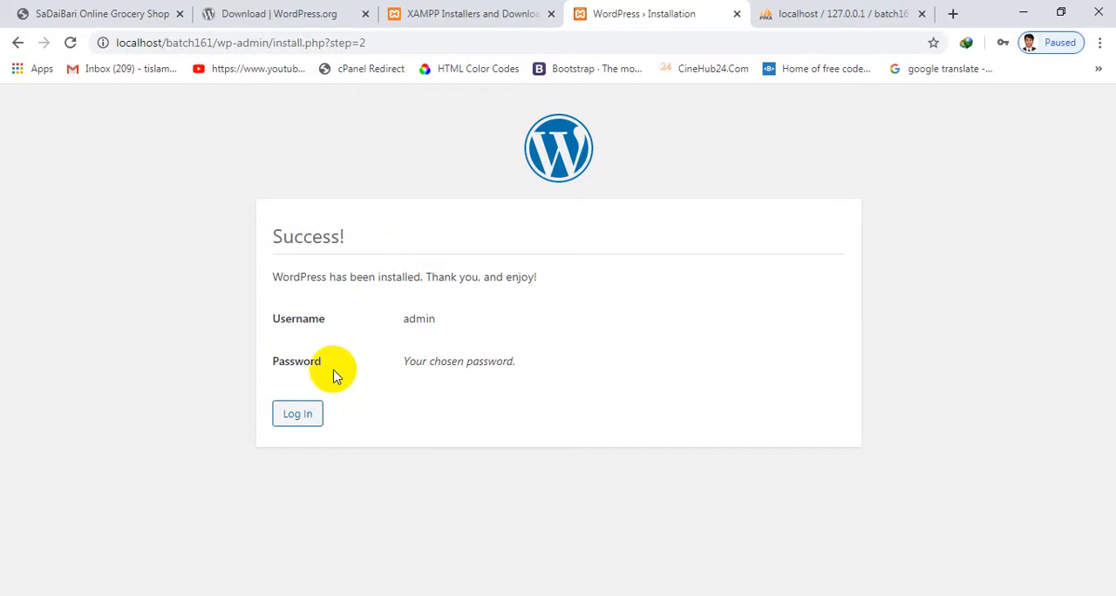
Go to the login page and log in as admin with the account password, keeping the login remembered
left_click(310, 415)
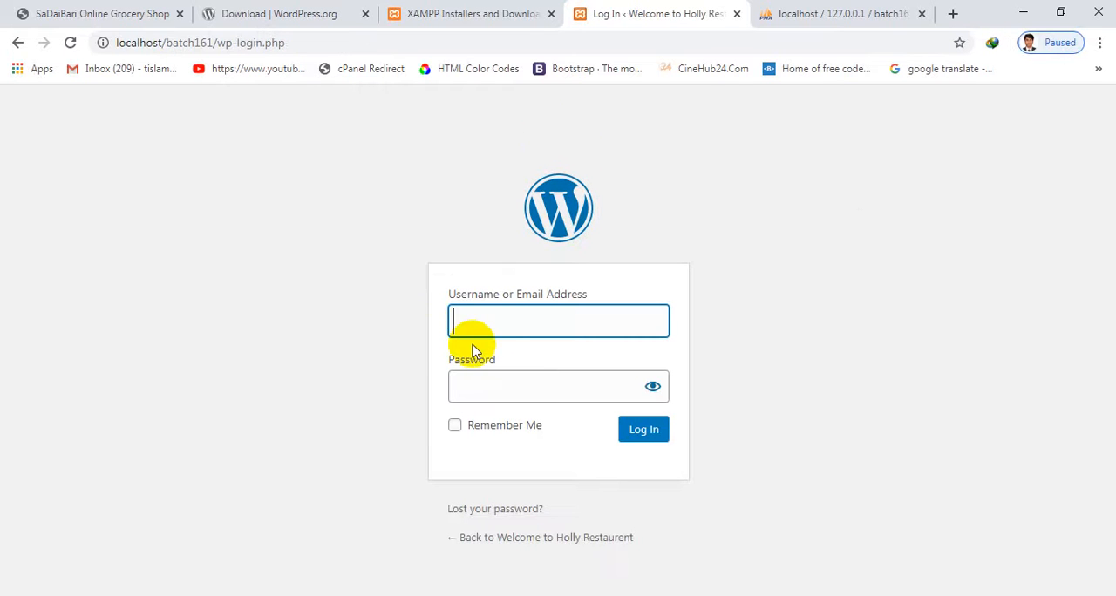
left_click(494, 321)
left_click(490, 390)
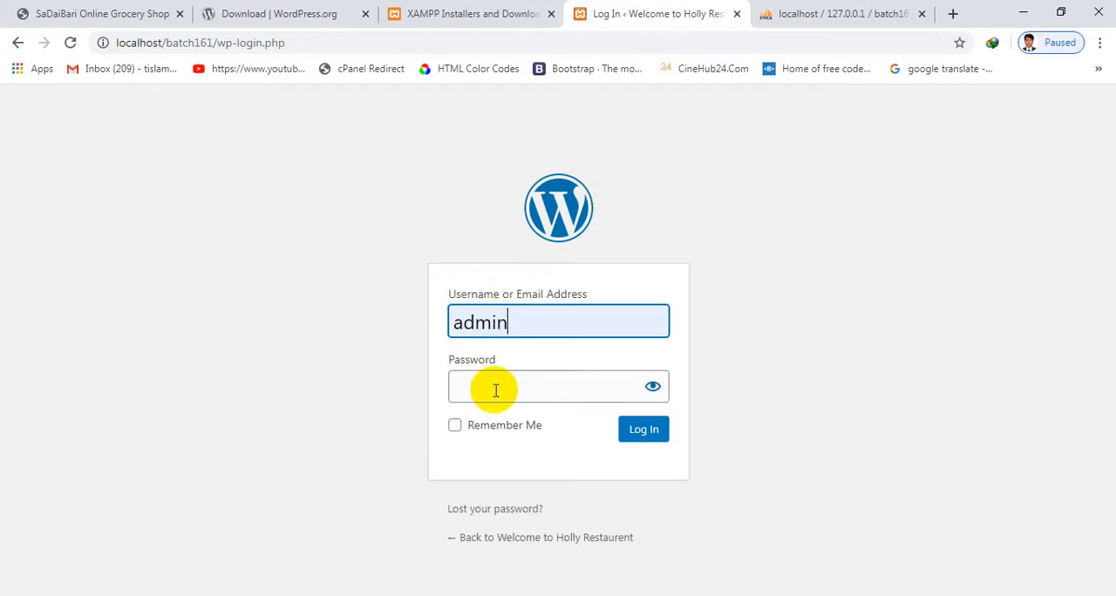
left_click(511, 388)
type("•••••")
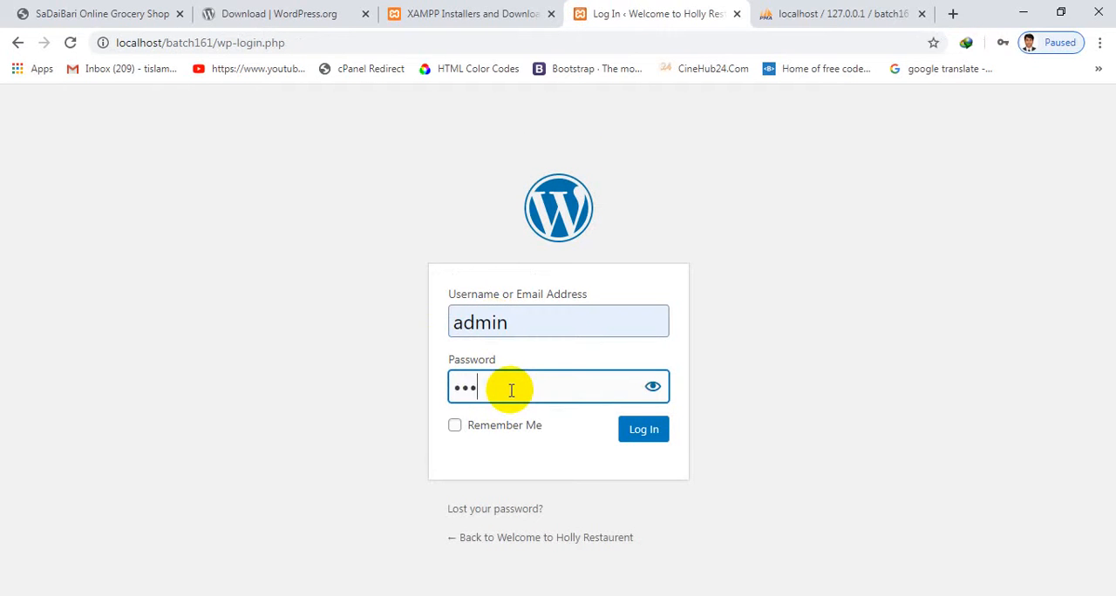
left_click(523, 427)
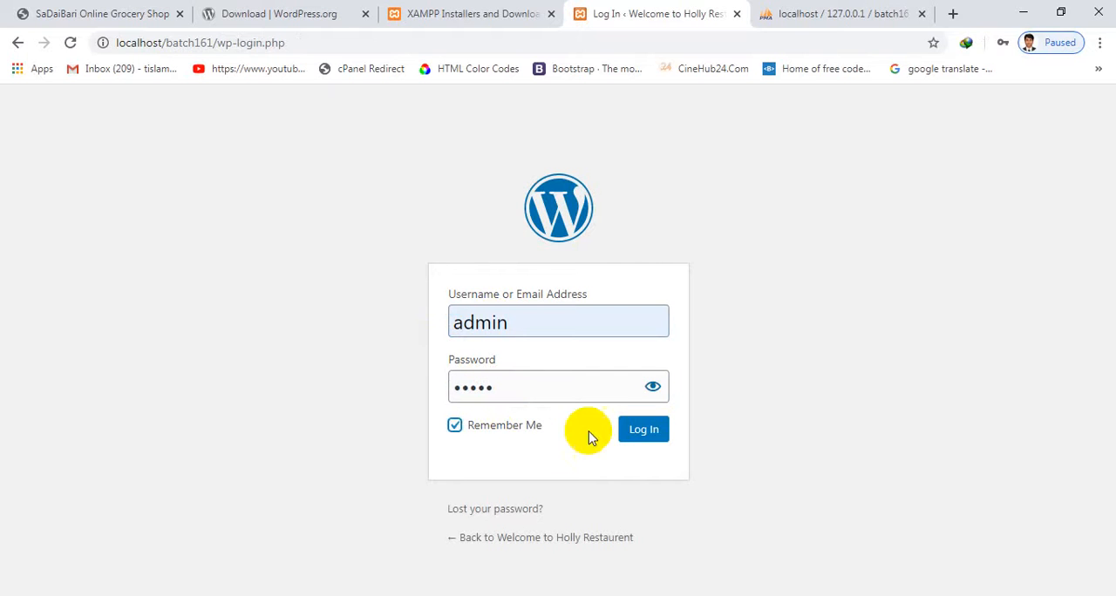
left_click(652, 431)
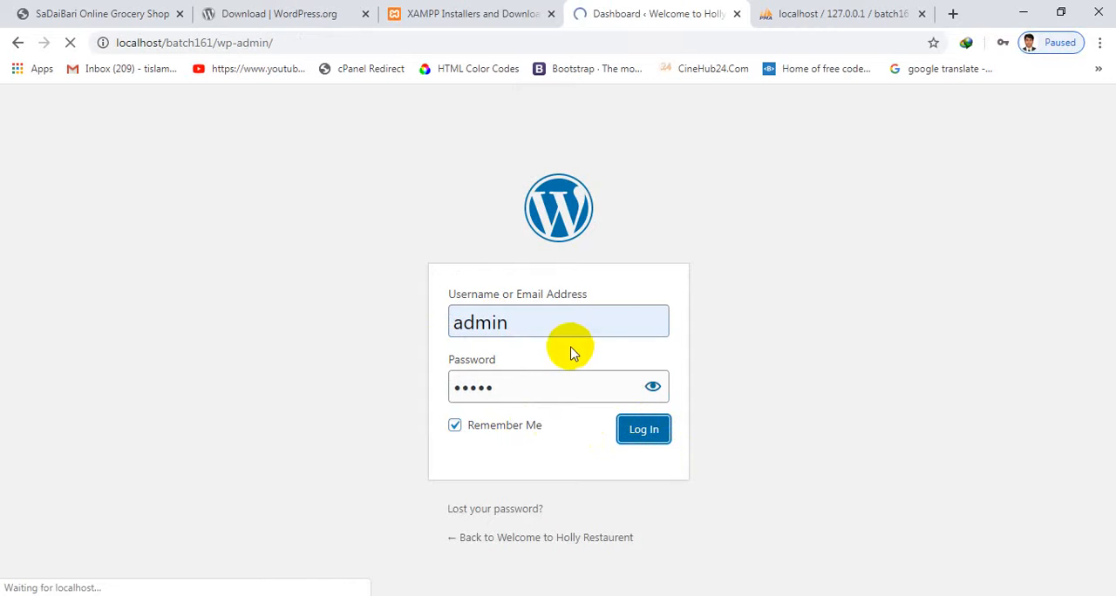
Look over the site's dashboard, from the welcome section down to Activity and WordPress Events and News
scroll(564, 359, "down", 5)
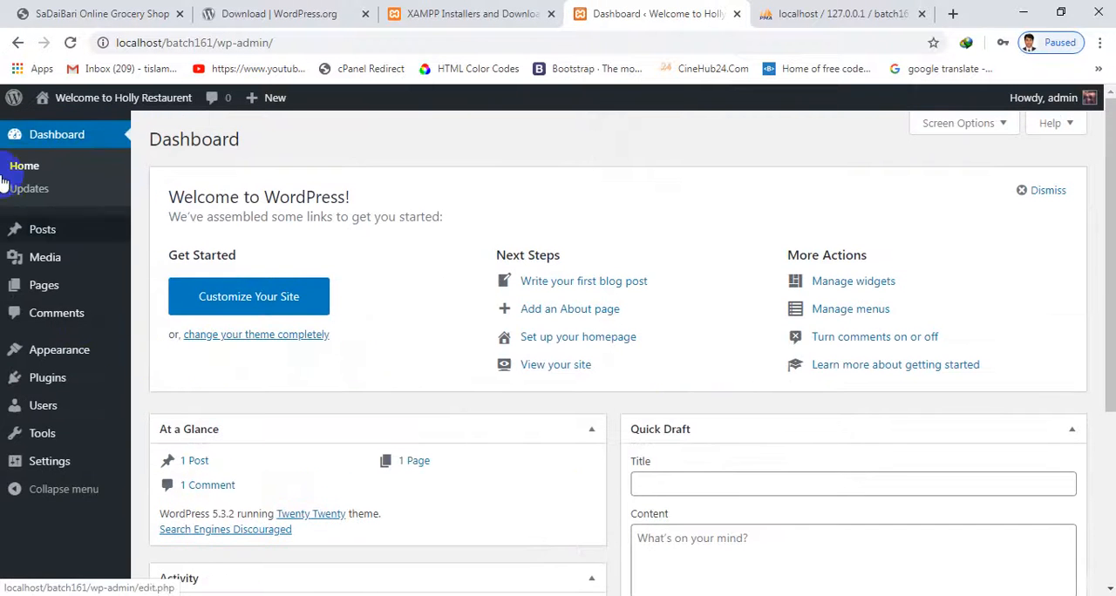
scroll(341, 428, "down", 4)
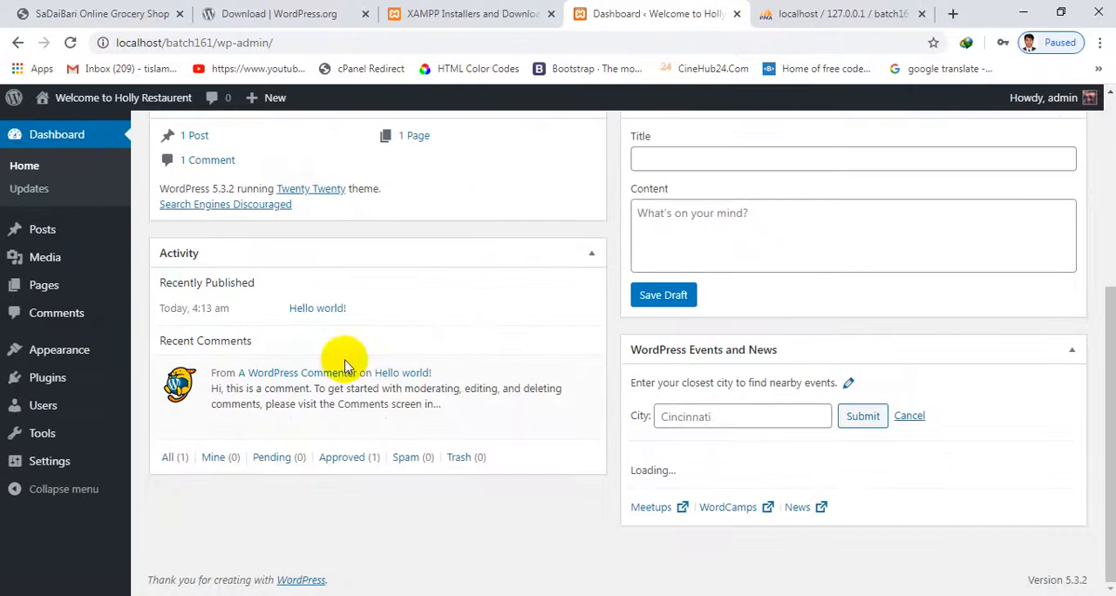
scroll(82, 501, "up", 5)
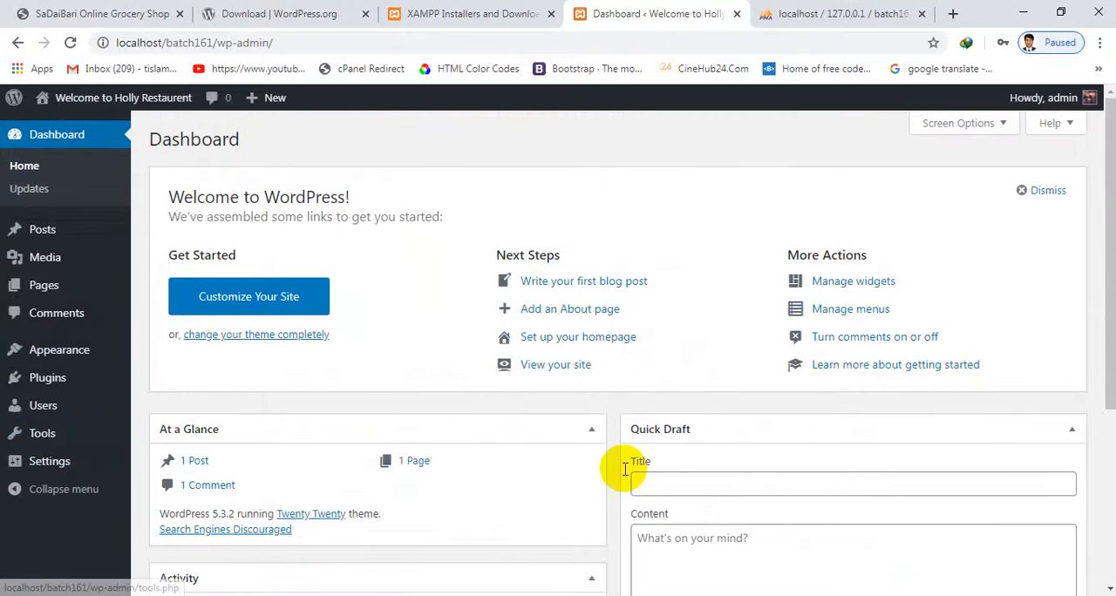
scroll(622, 461, "down", 3)
scroll(149, 428, "down", 1)
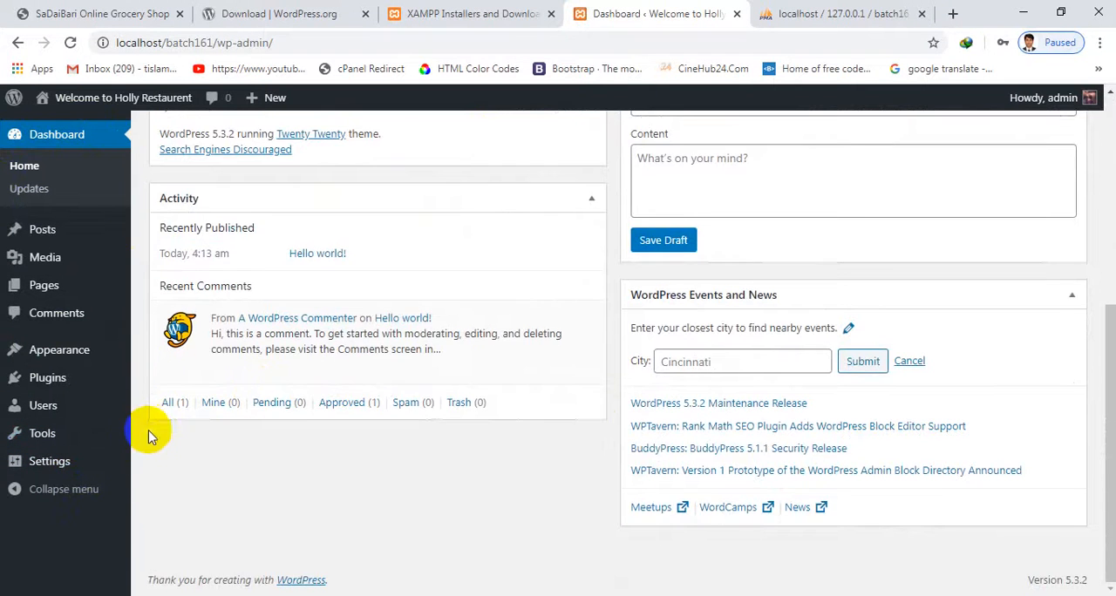
scroll(149, 428, "up", 5)
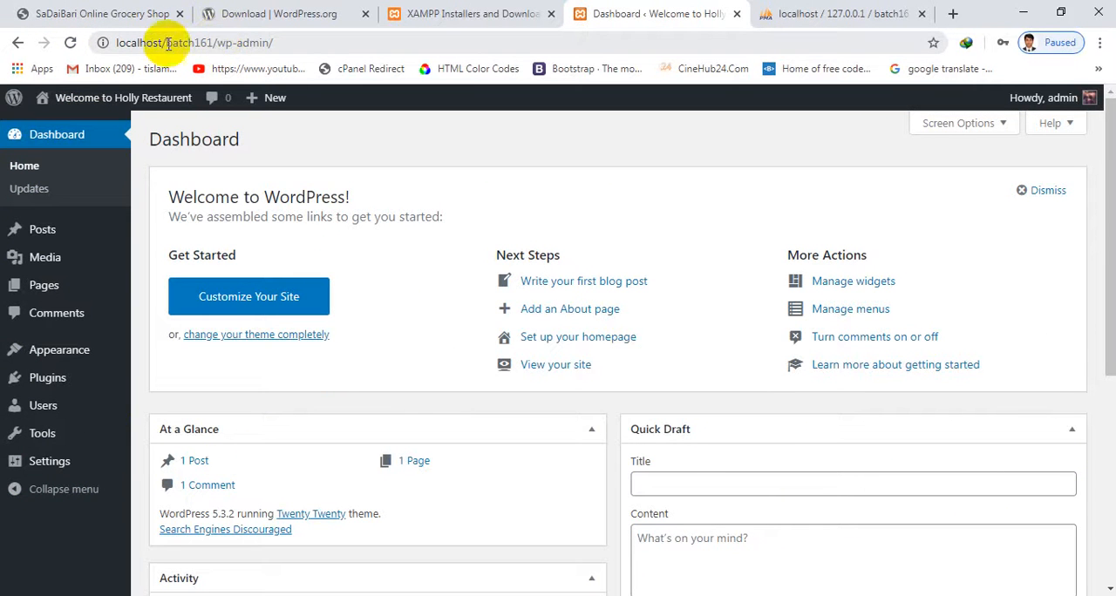
Copy the address localhost/batch161, open it in place of the phpMyAdmin page, and look through the site's front page
left_click_drag(216, 42, 68, 42)
key("ctrl+c")
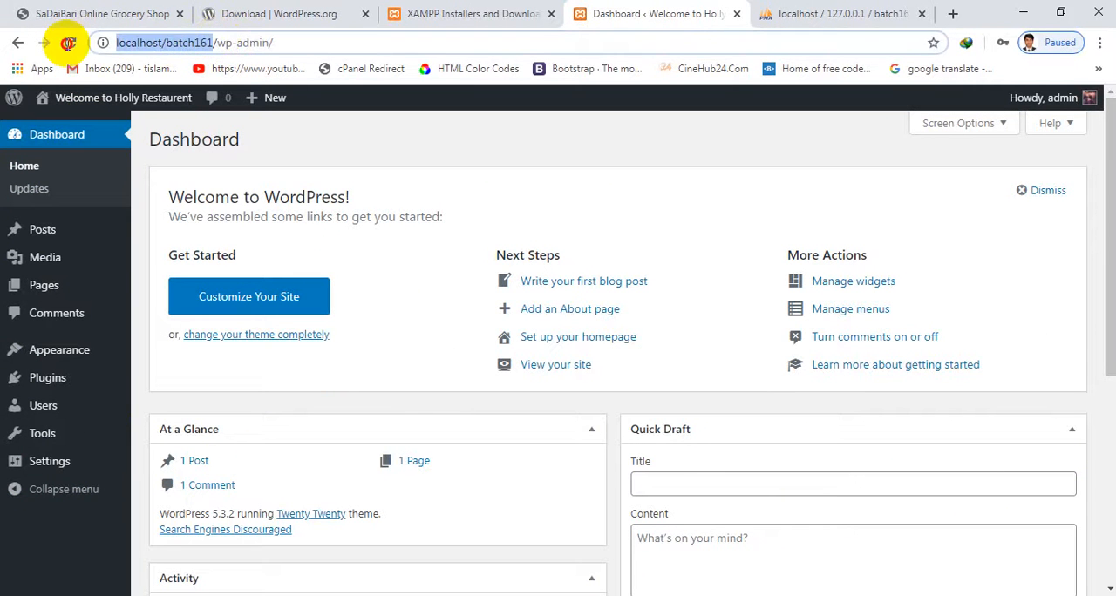
left_click(792, 27)
left_click_drag(436, 42, 2, 44)
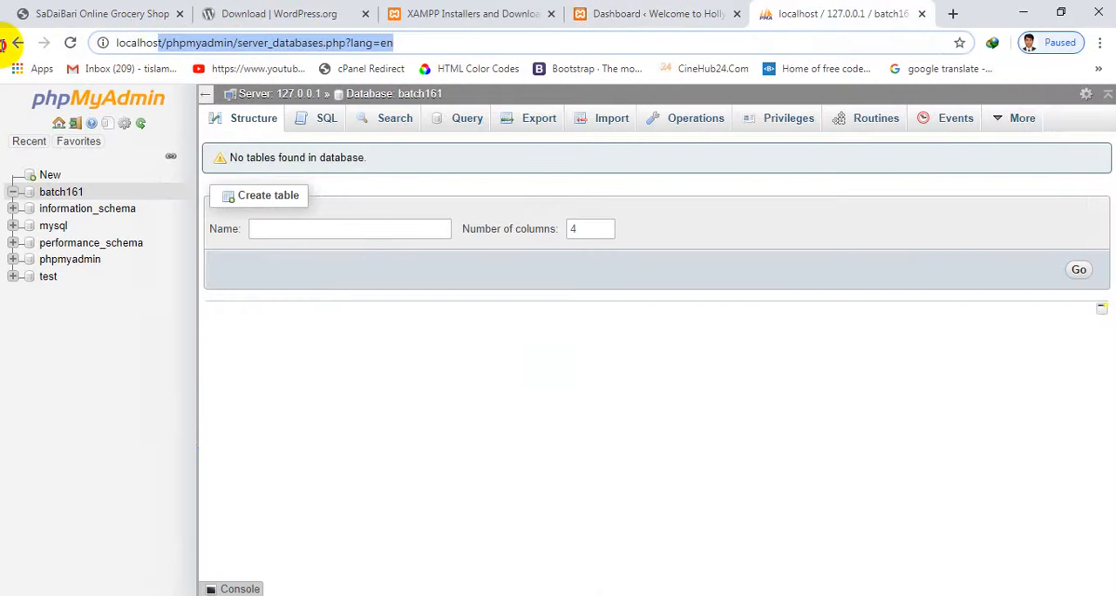
key("ctrl+v")
key("Return")
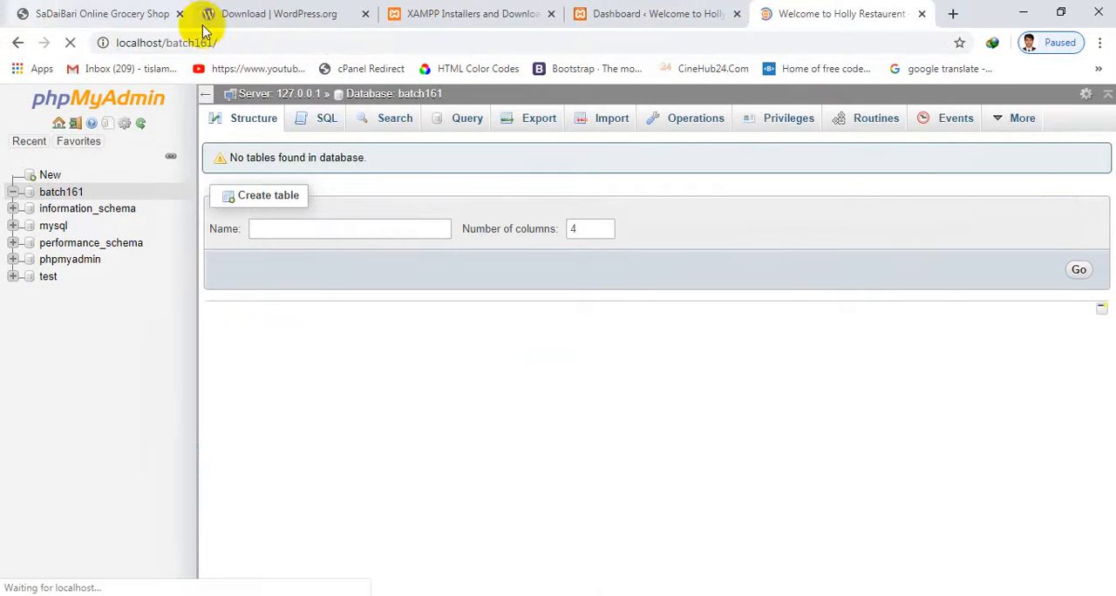
scroll(580, 381, "down", 10)
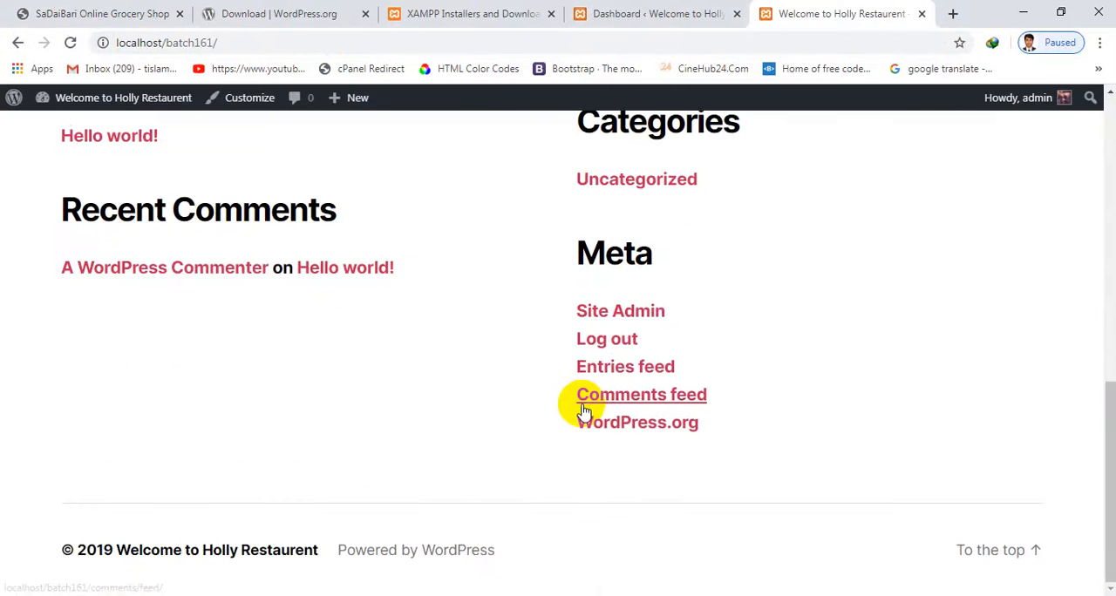
scroll(584, 409, "up", 10)
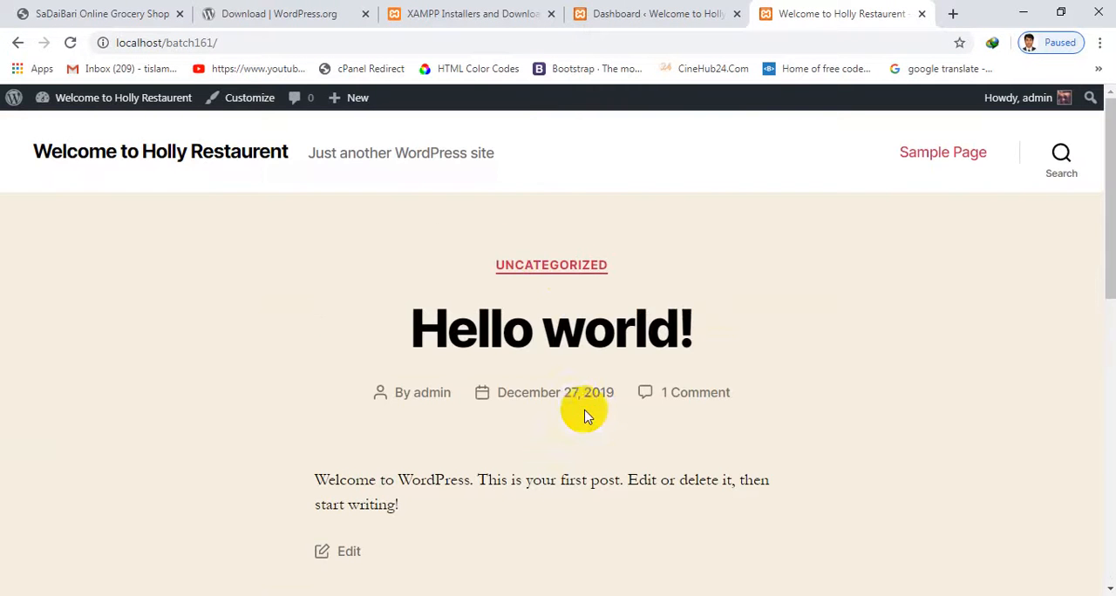
left_click(564, 10)
scroll(526, 288, "down", 4)
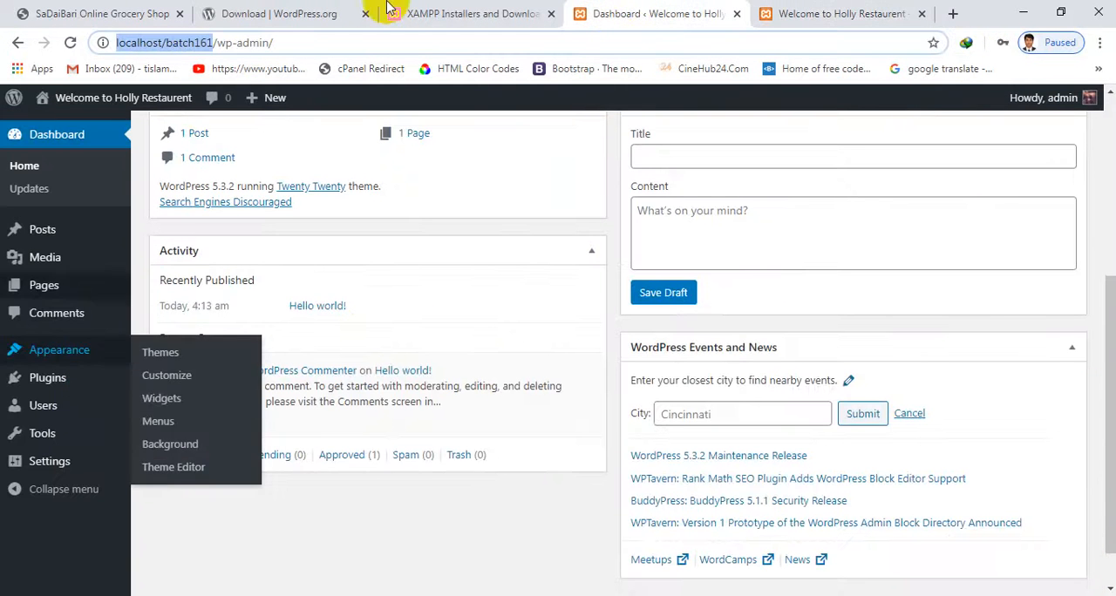
left_click(497, 8)
scroll(523, 153, "up", 3)
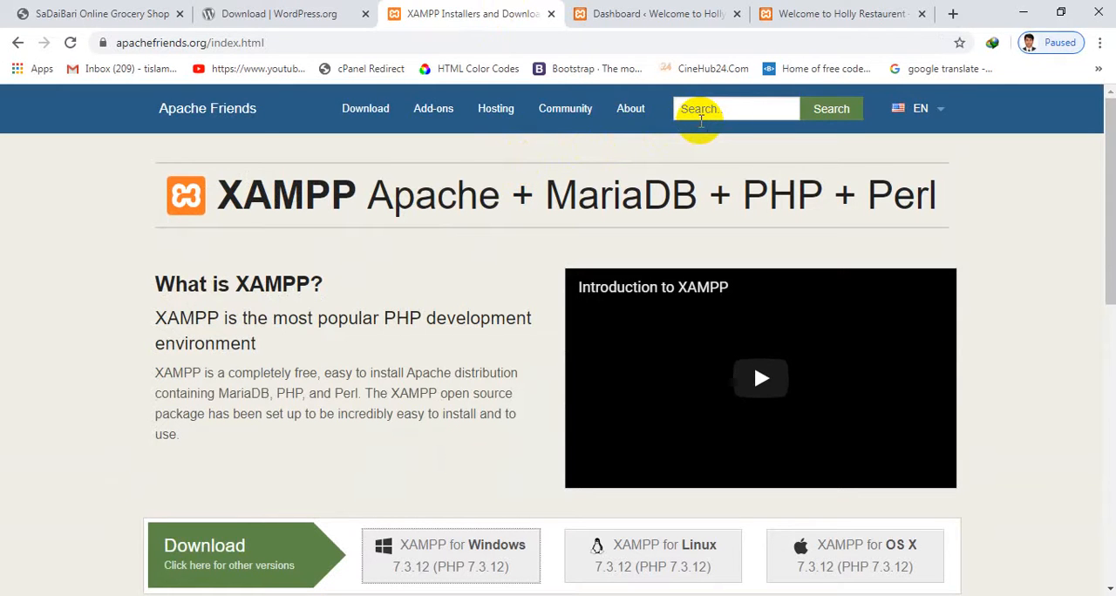
left_click(700, 121)
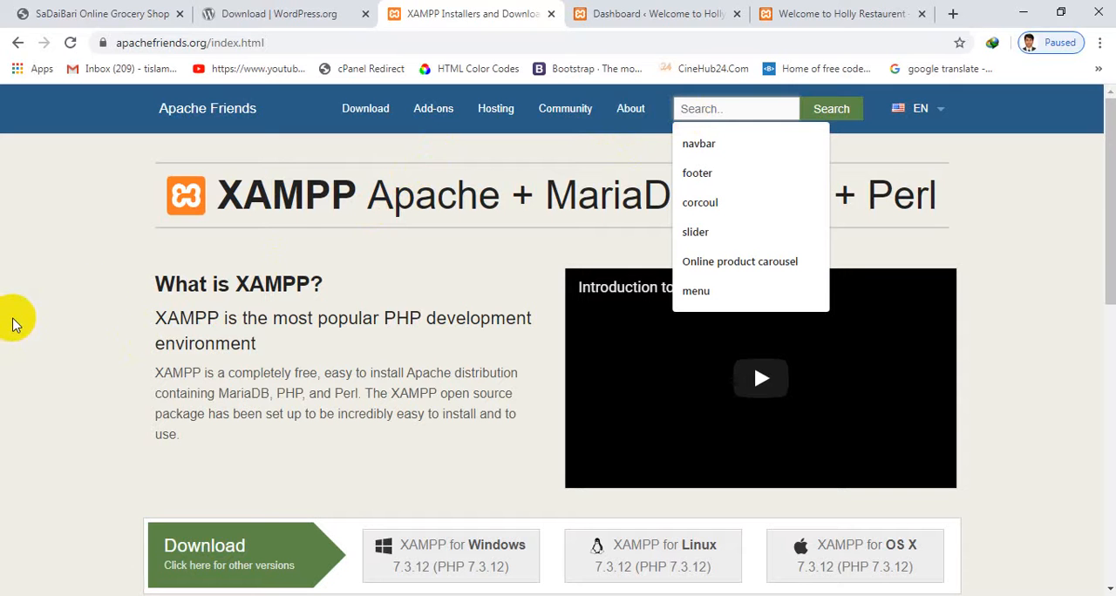
left_click(788, 7)
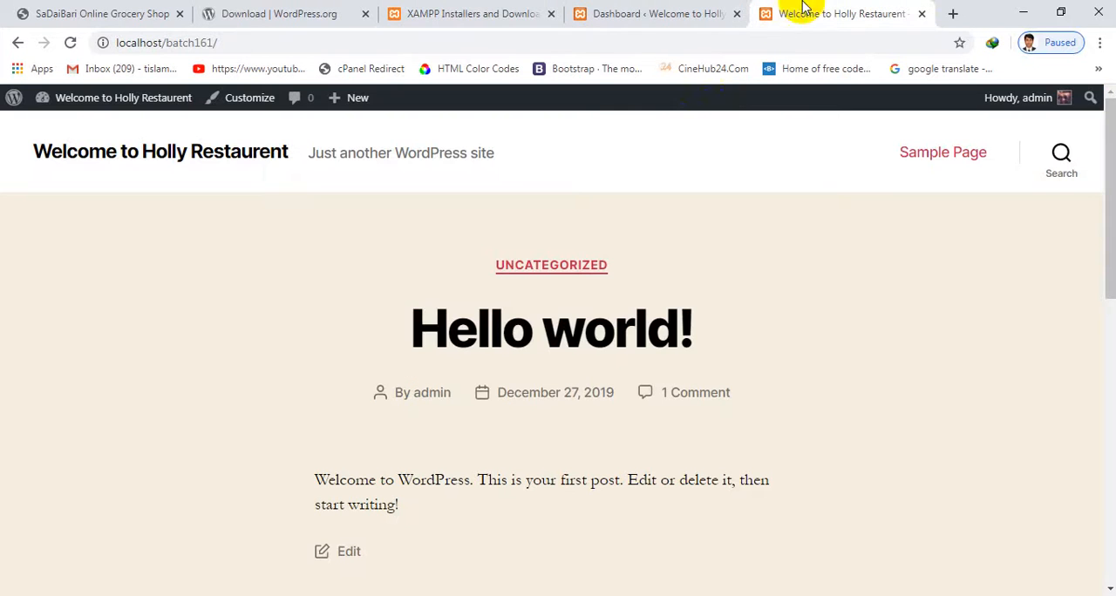
left_click(655, 14)
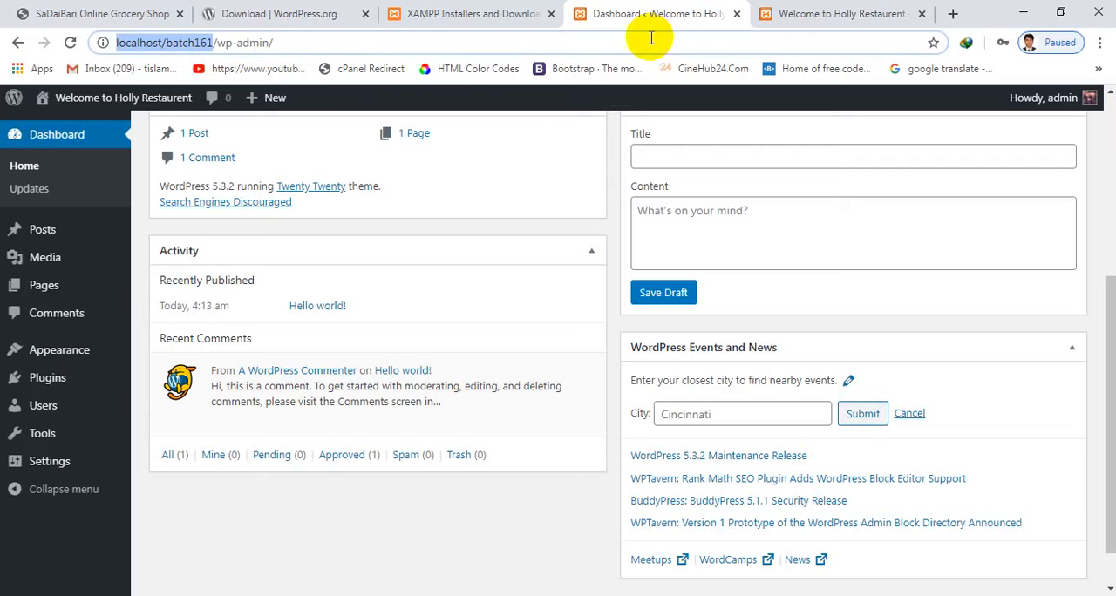
left_click(650, 38)
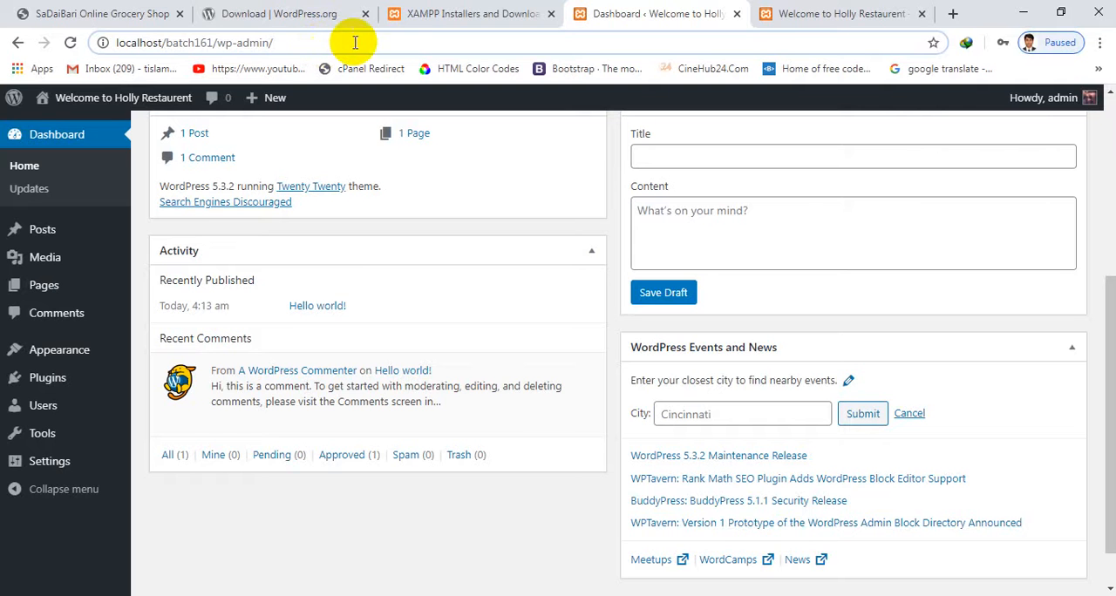
left_click(412, 24)
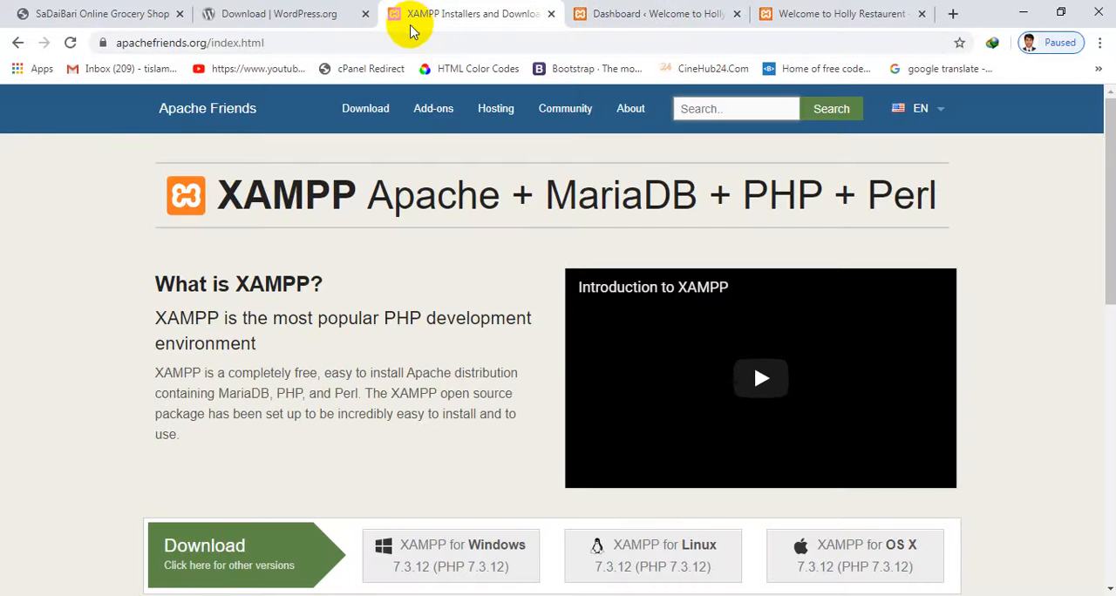
left_click(652, 17)
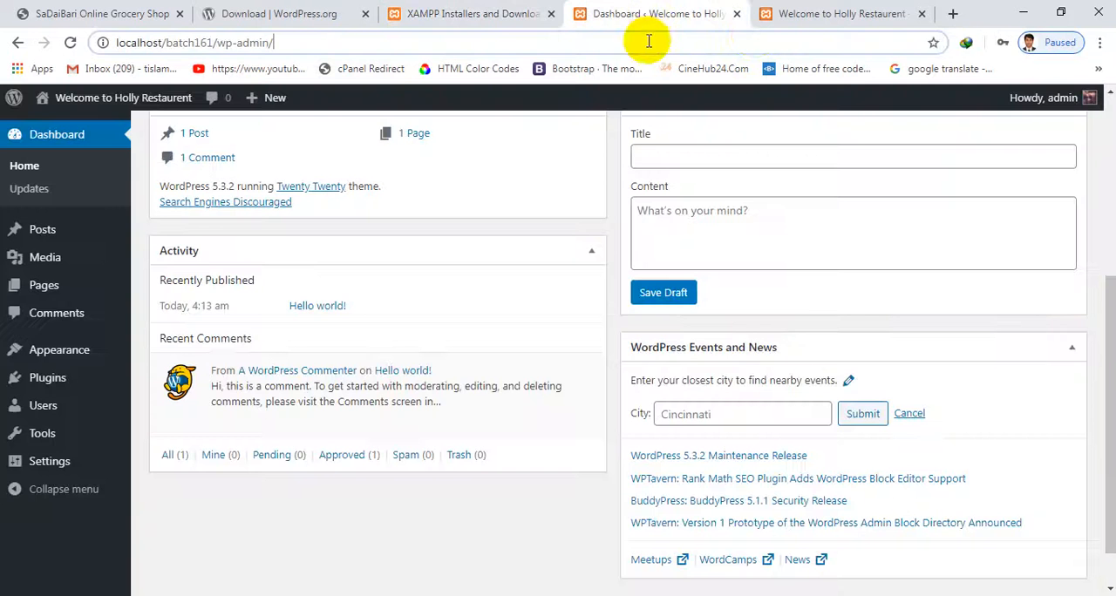
left_click(823, 16)
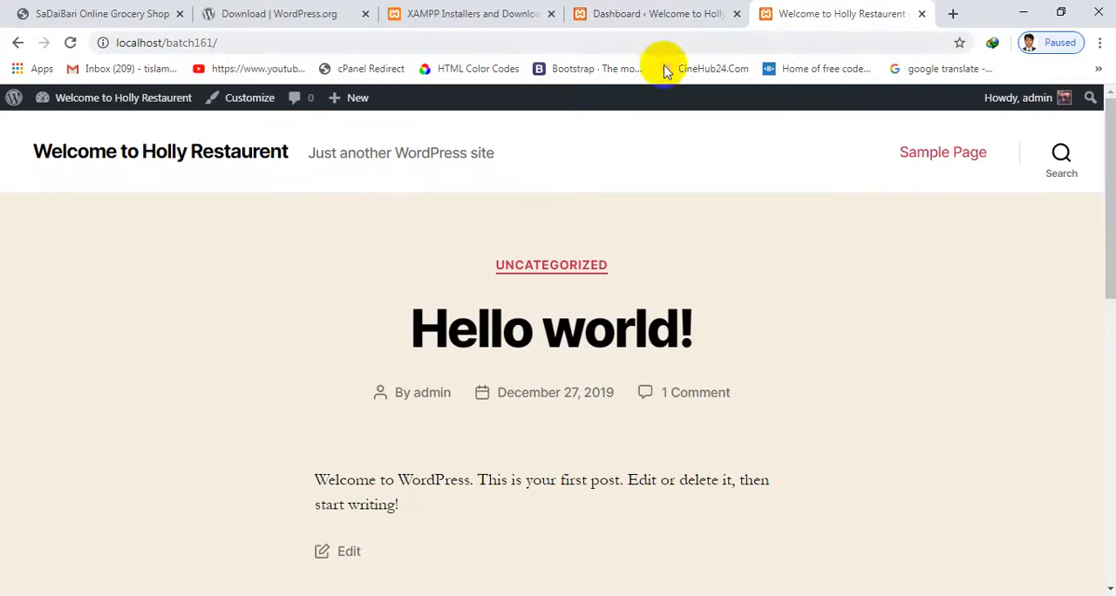
left_click(476, 9)
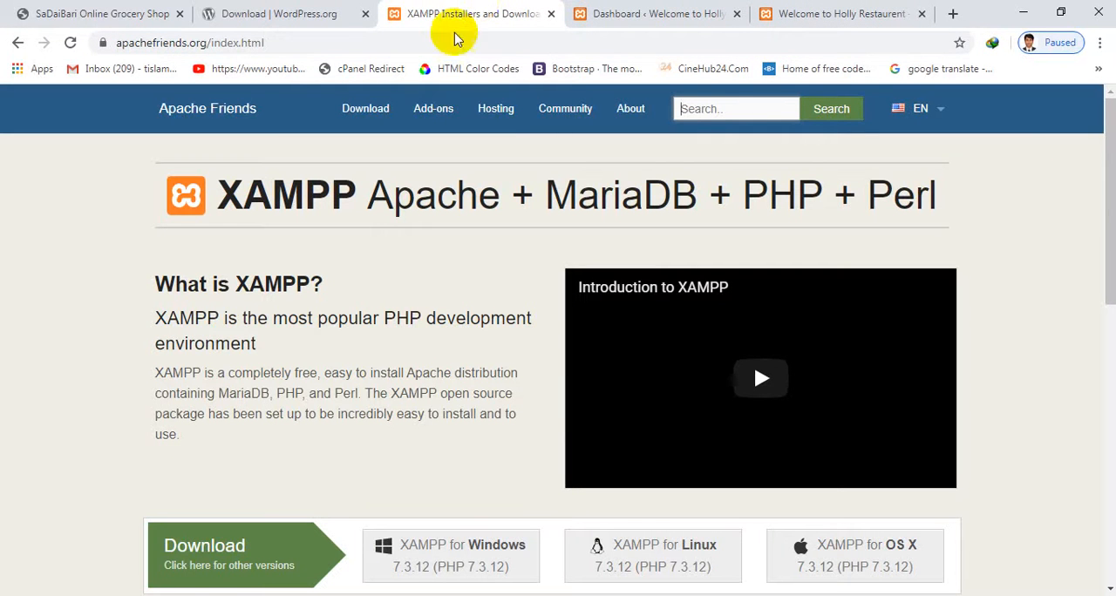
Return to the WordPress.org page, open its Theme Directory and look over the featured themes
left_click(810, 12)
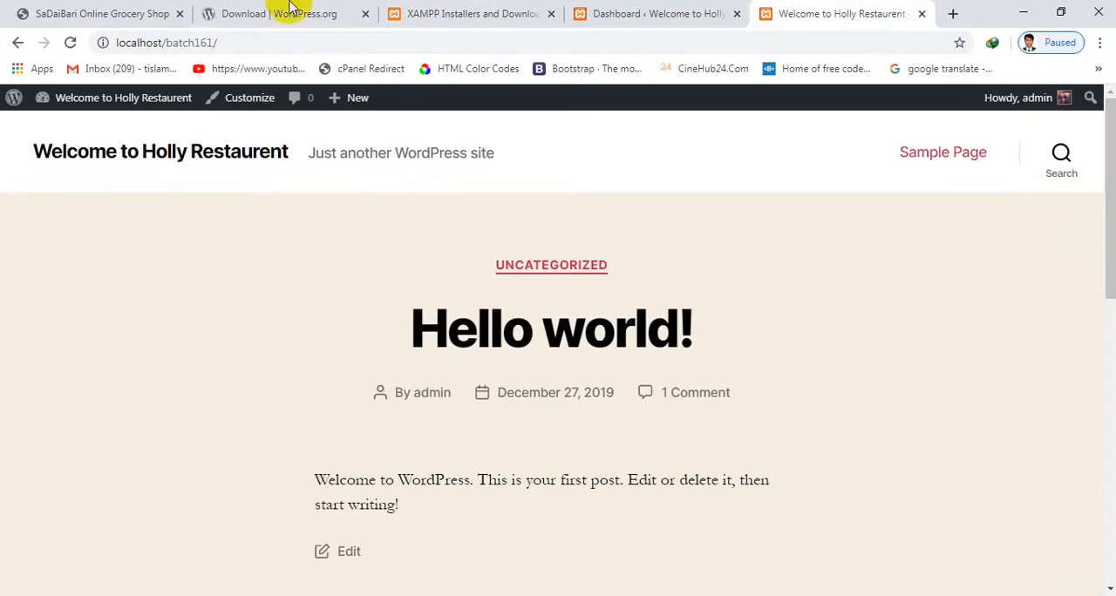
left_click(229, 8)
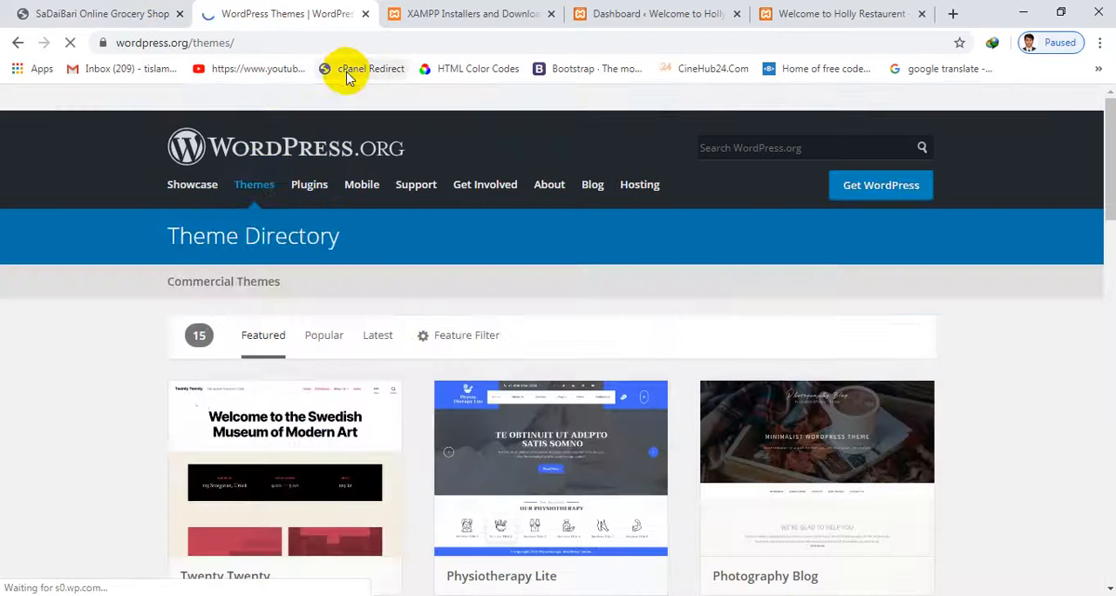
scroll(418, 165, "down", 2)
scroll(450, 168, "down", 4)
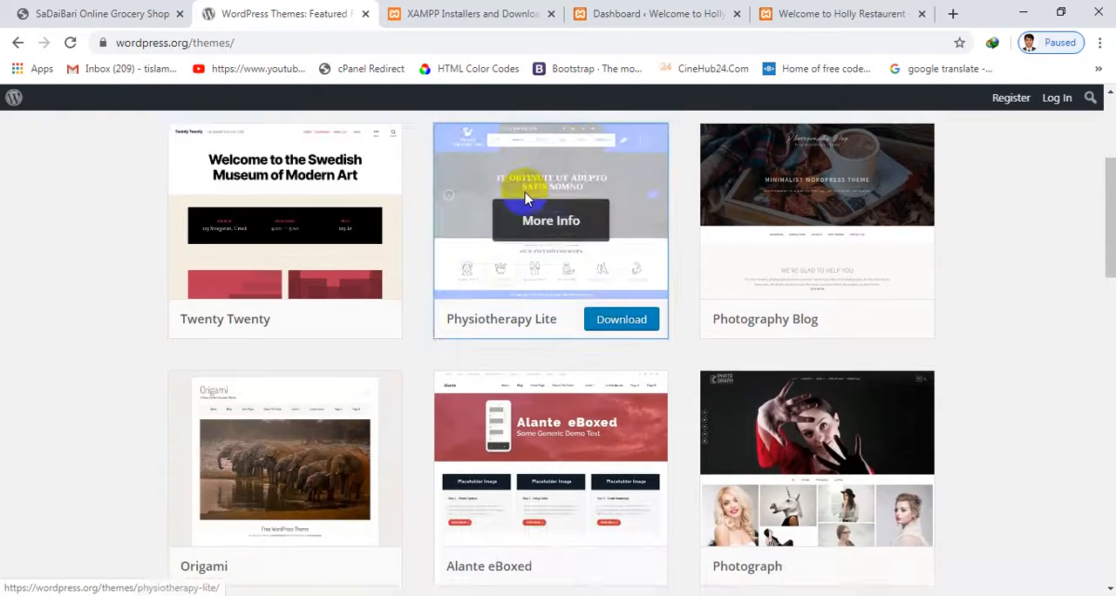
scroll(610, 165, "up", 6)
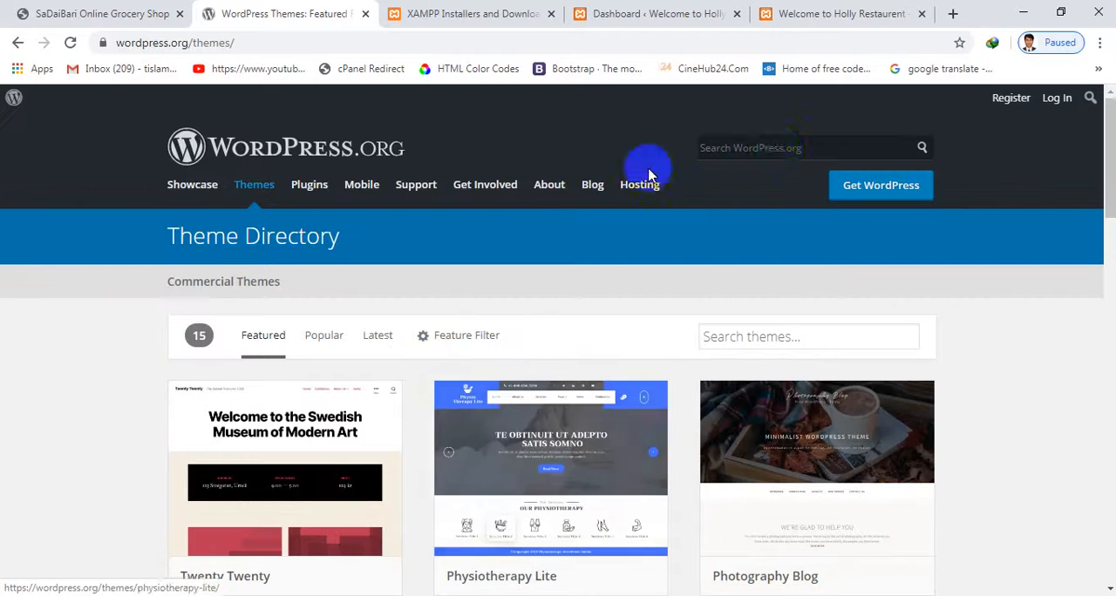
Search the whole WordPress.org site for "rastaurent" and look through the results
left_click(781, 149)
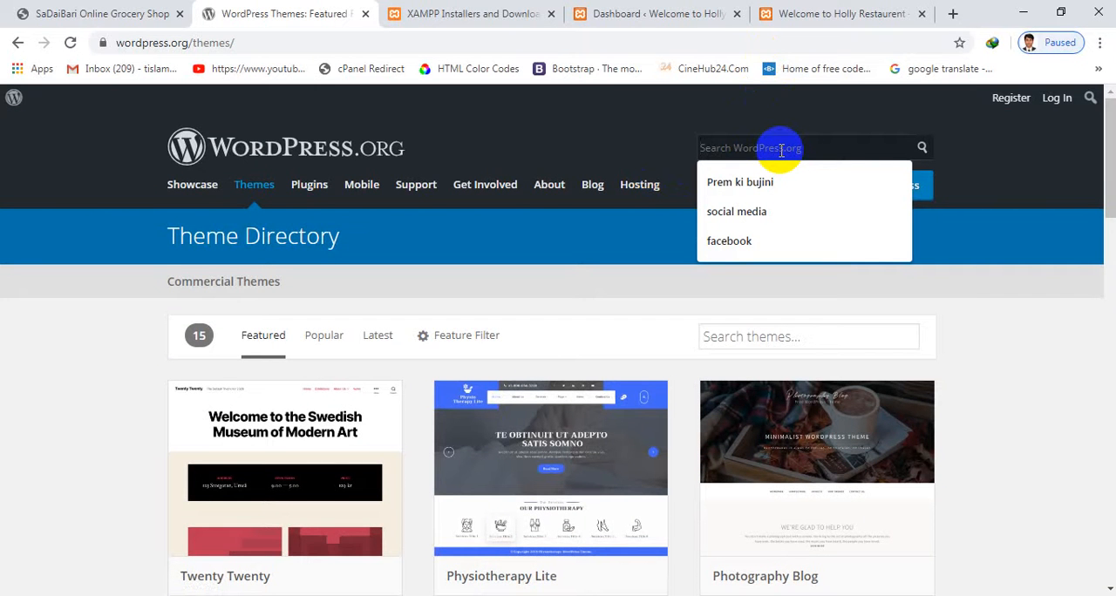
type("rastaurent")
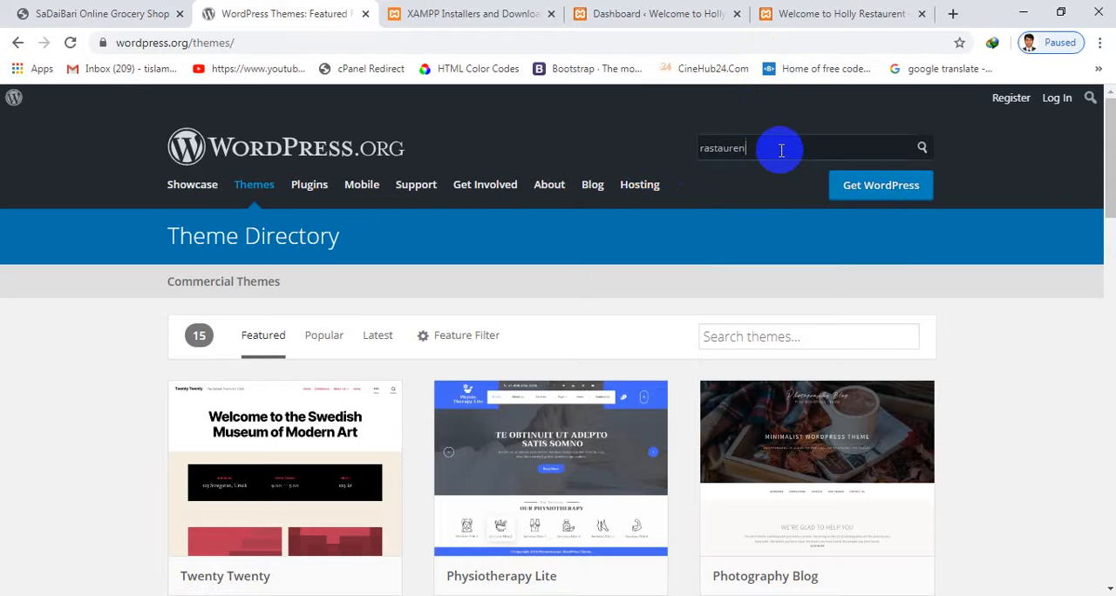
right_click(720, 150)
left_click(918, 150)
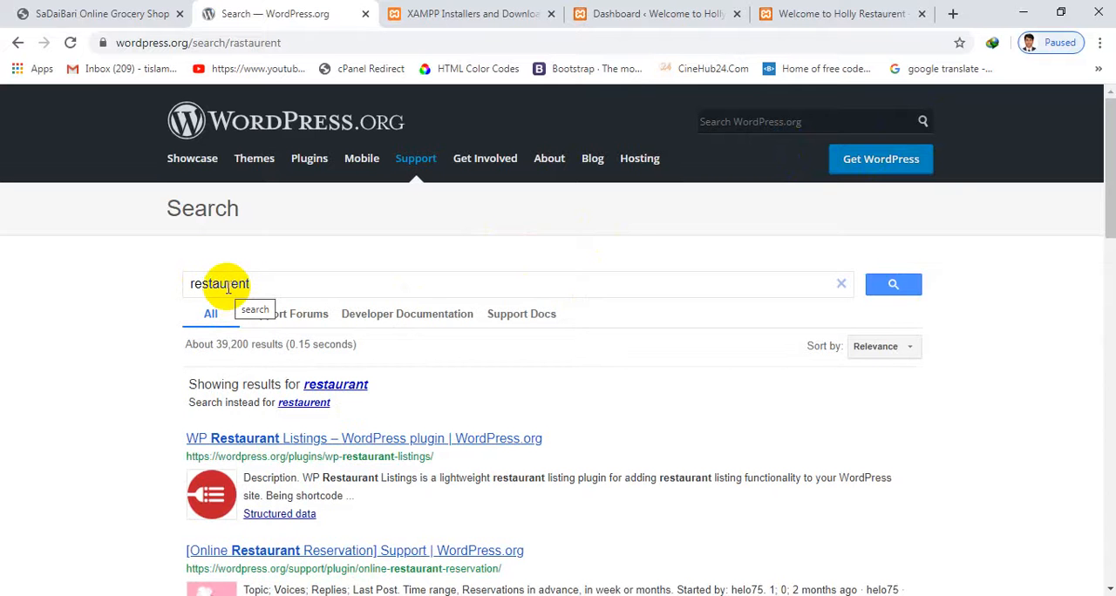
scroll(287, 293, "down", 2)
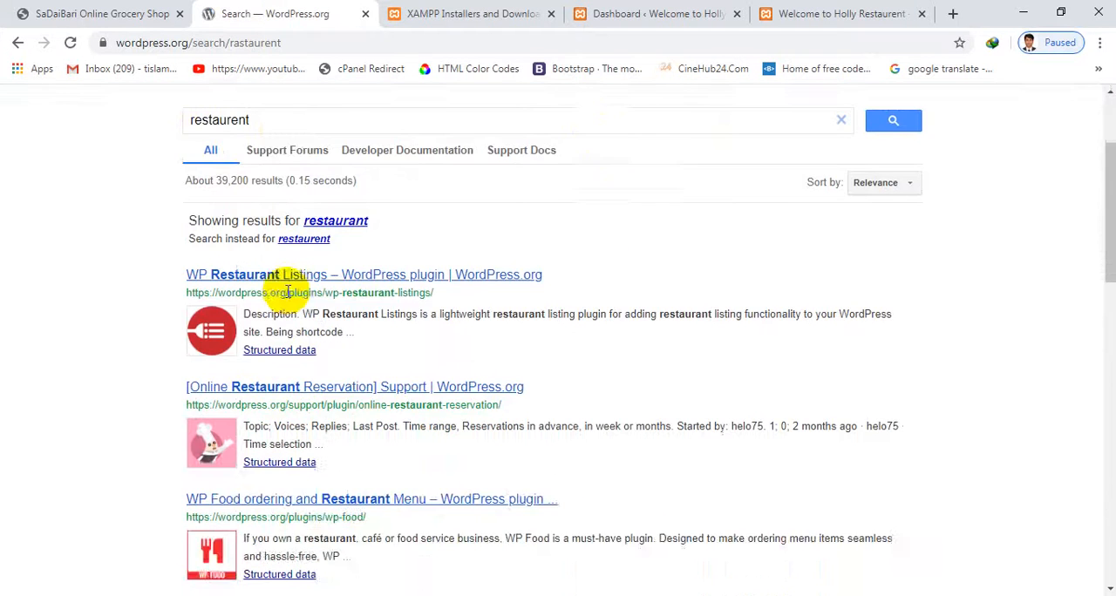
scroll(287, 293, "up", 2)
Enter "restaurent" in the site-wide search, correct it to the suggested spelling "restaurant", run the search and scan the results
left_click_drag(274, 284, 40, 282)
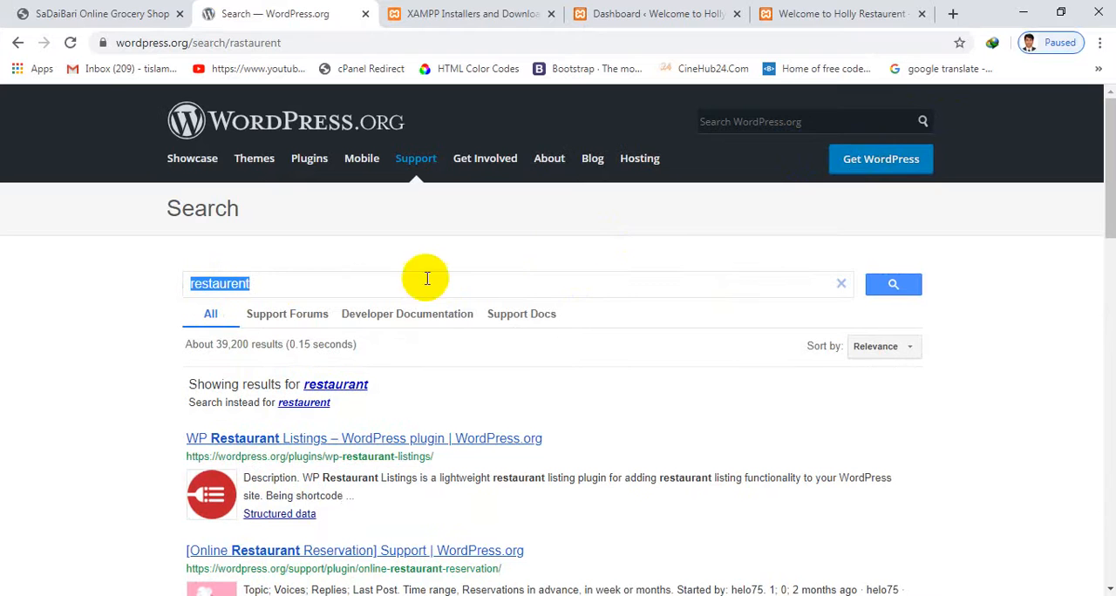
left_click(816, 124)
type("restaurent")
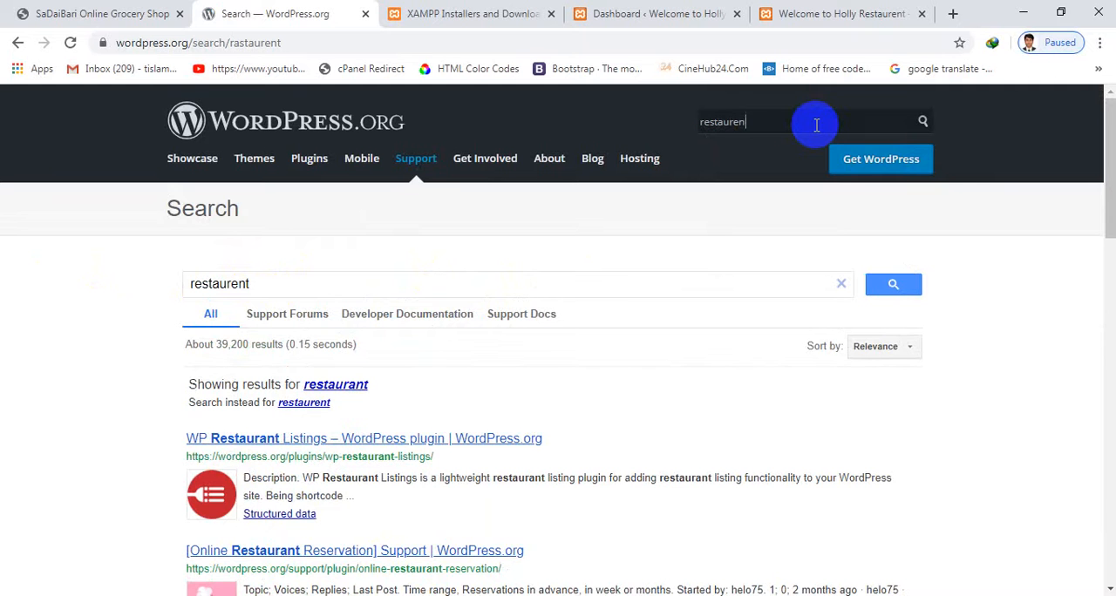
right_click(729, 132)
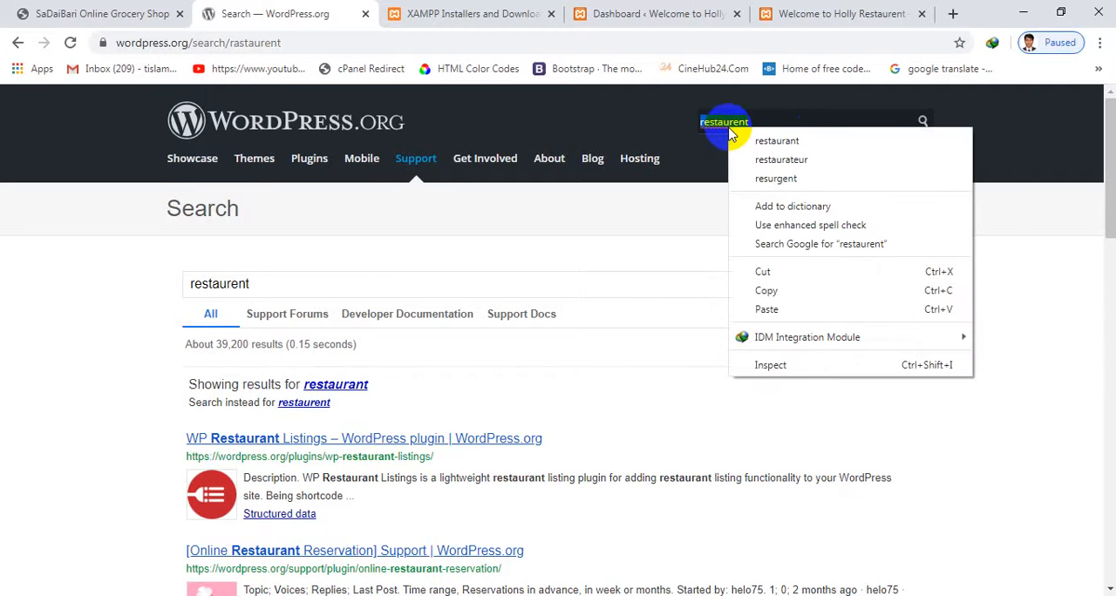
left_click(819, 142)
key("Return")
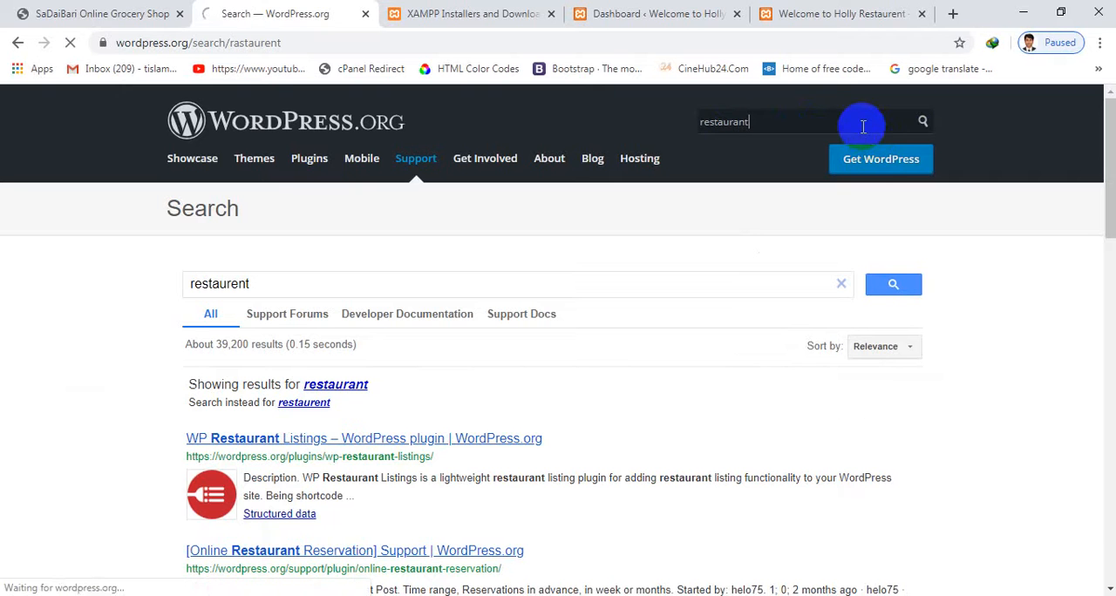
scroll(742, 215, "down", 3)
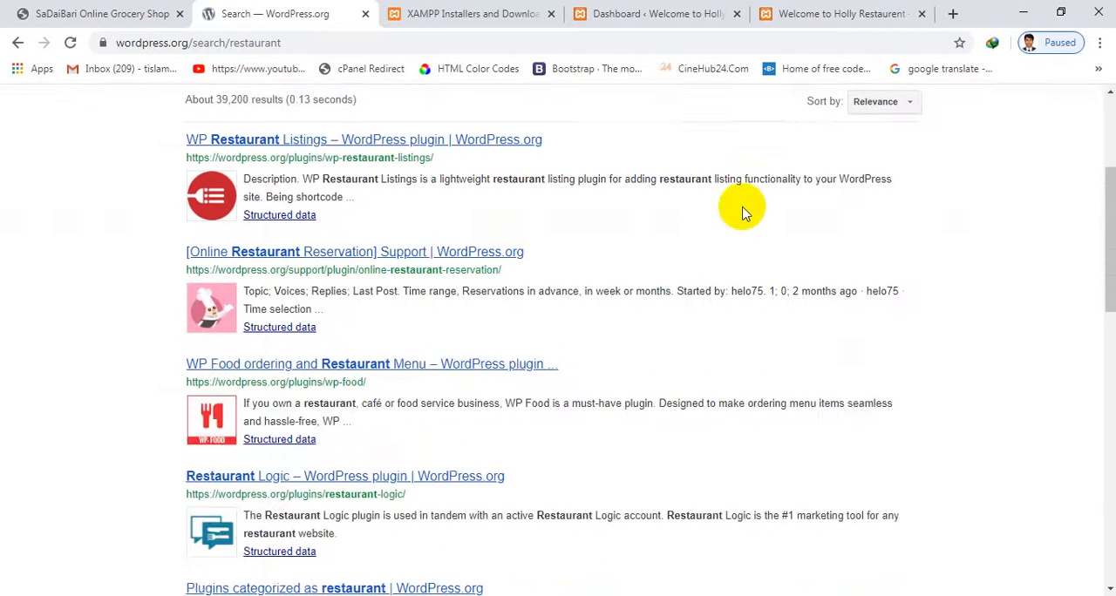
scroll(742, 215, "up", 3)
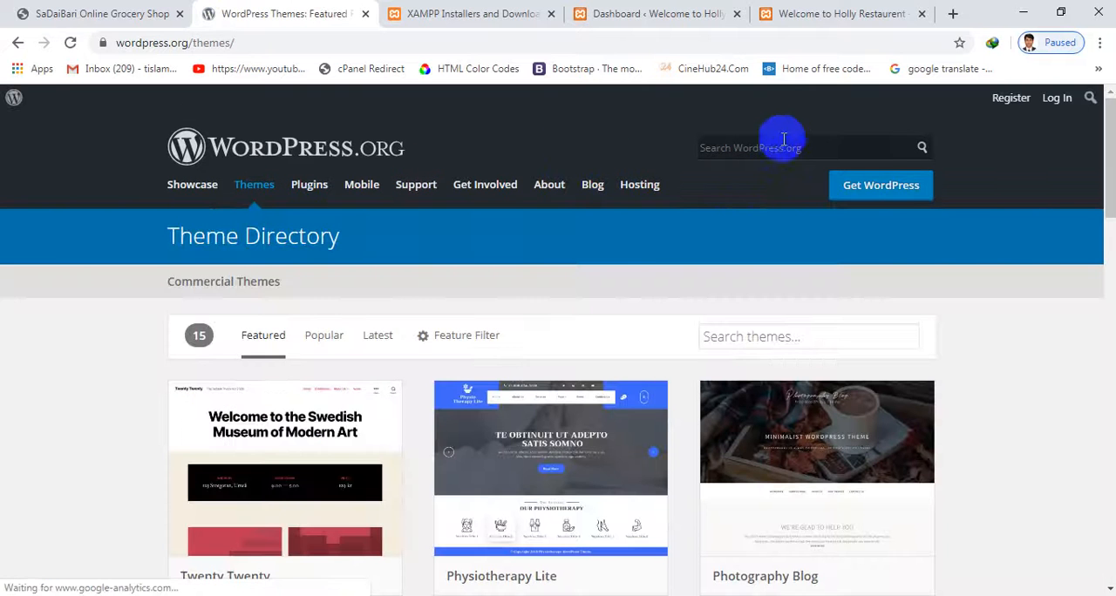
From the Theme Directory page, run the general WordPress.org search for "restaurant" again and check the results for themes
left_click(773, 148)
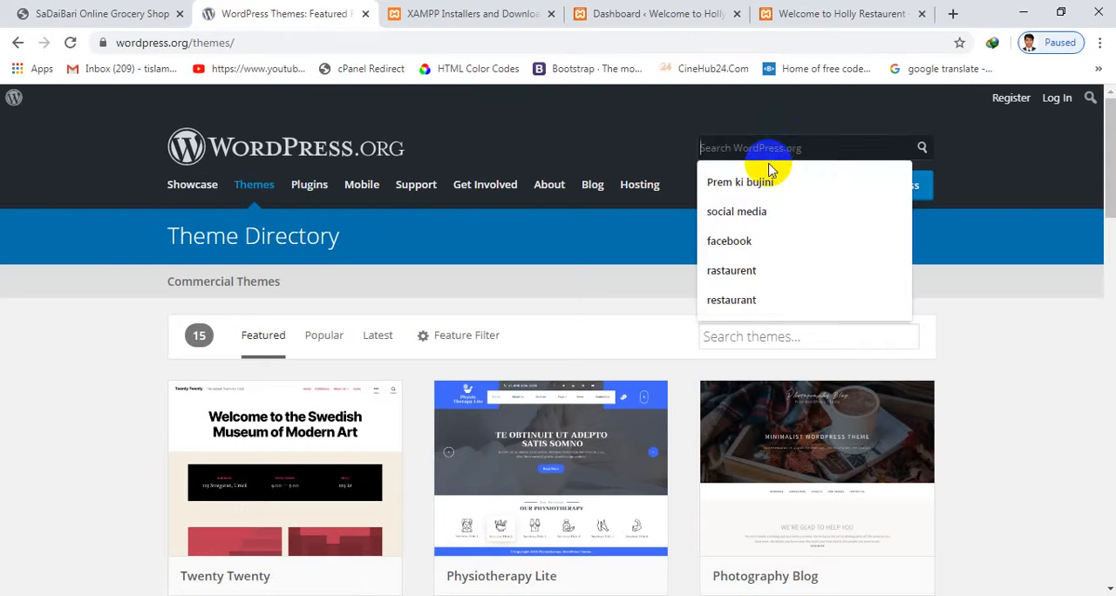
type("res")
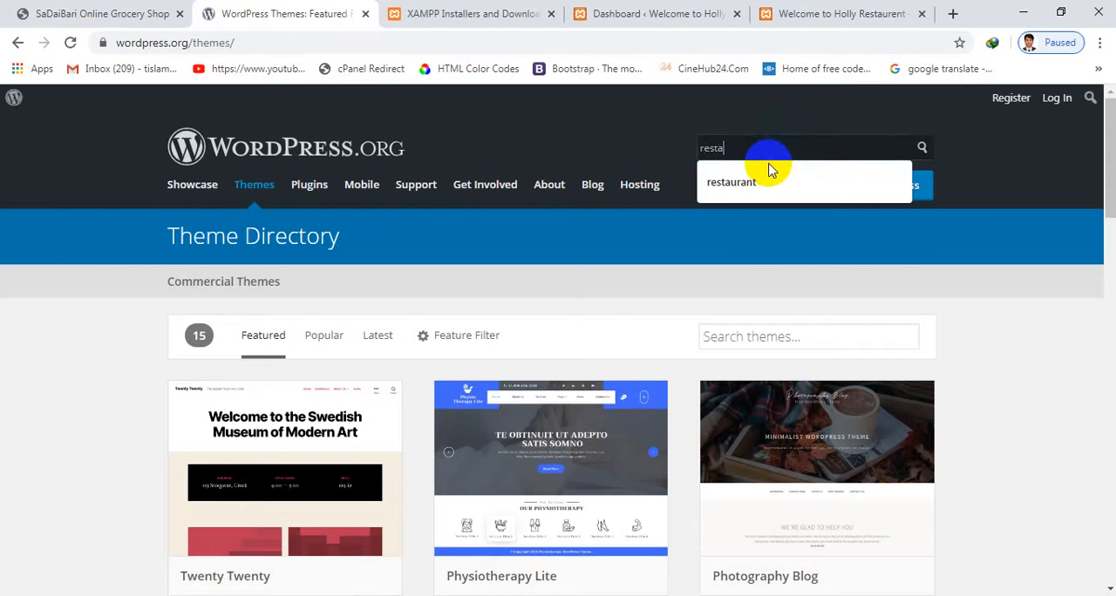
type("ta")
left_click(730, 182)
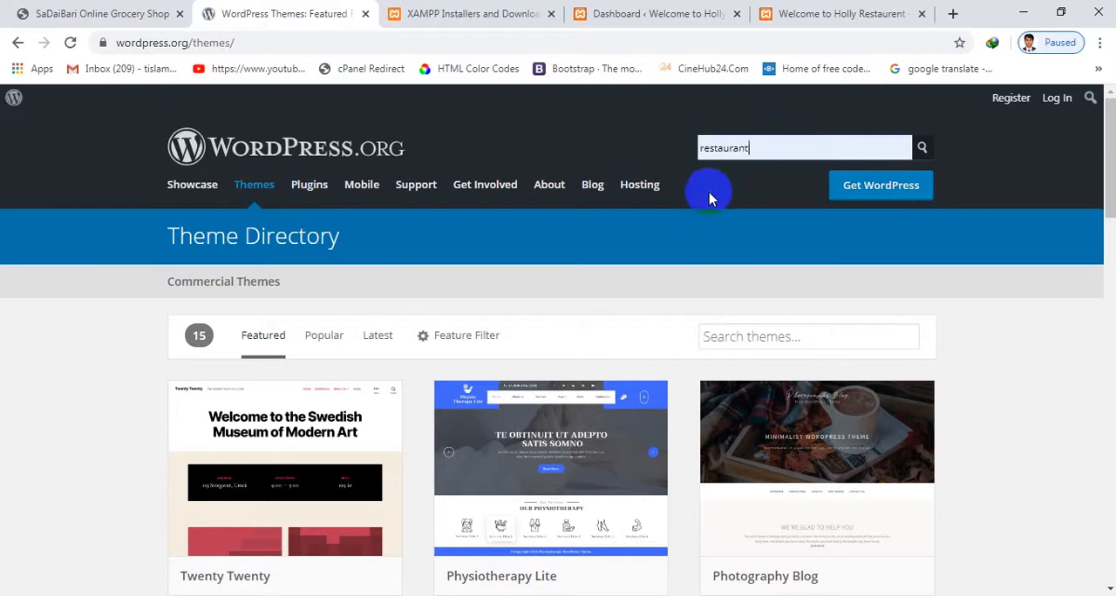
scroll(710, 202, "down", 1)
scroll(750, 201, "up", 1)
left_click(921, 152)
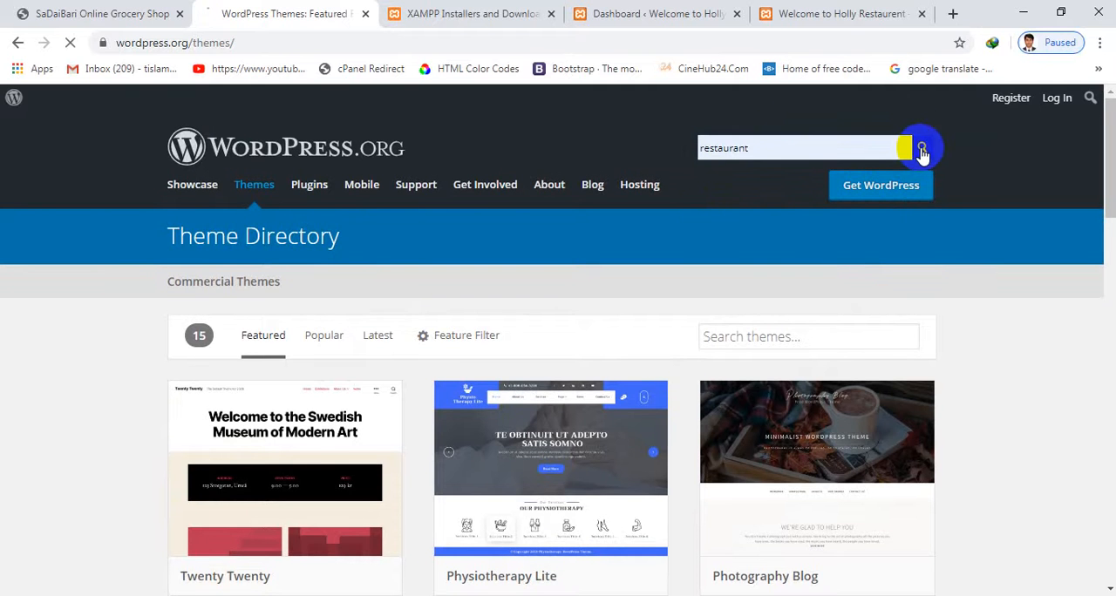
scroll(828, 187, "down", 4)
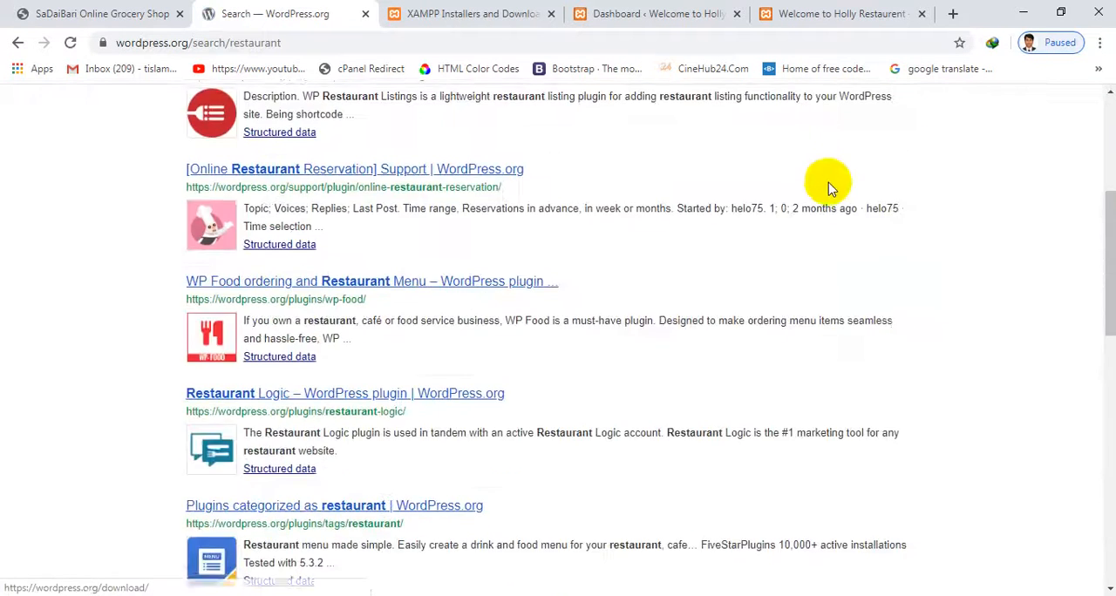
scroll(828, 187, "up", 4)
Reopen the Theme Directory, search its themes for "restaurent" and look over the matching themes
left_click(240, 161)
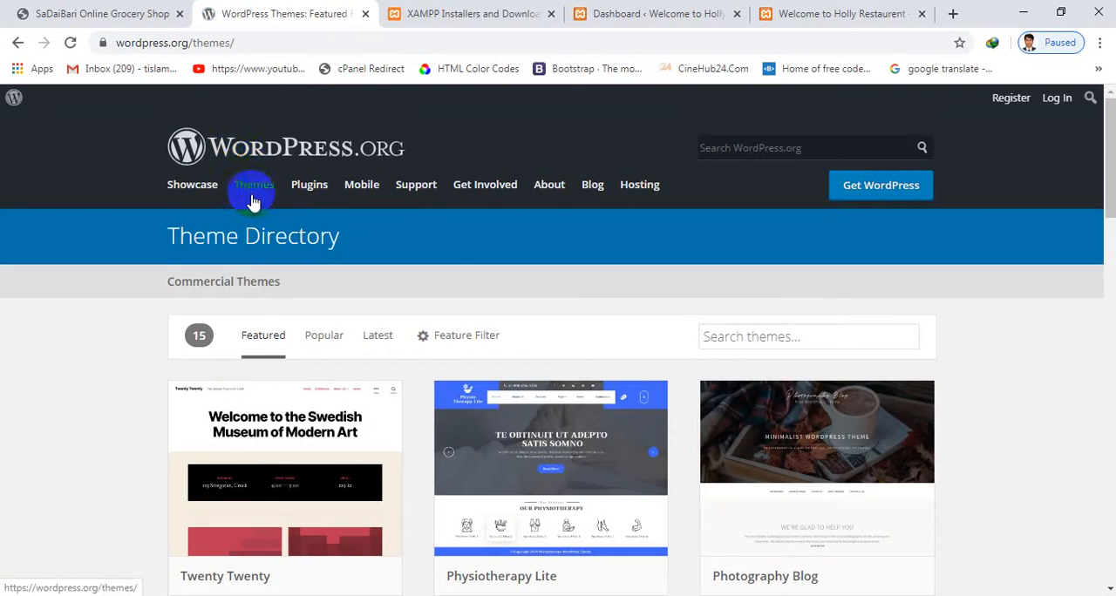
scroll(810, 316, "down", 1)
left_click(781, 245)
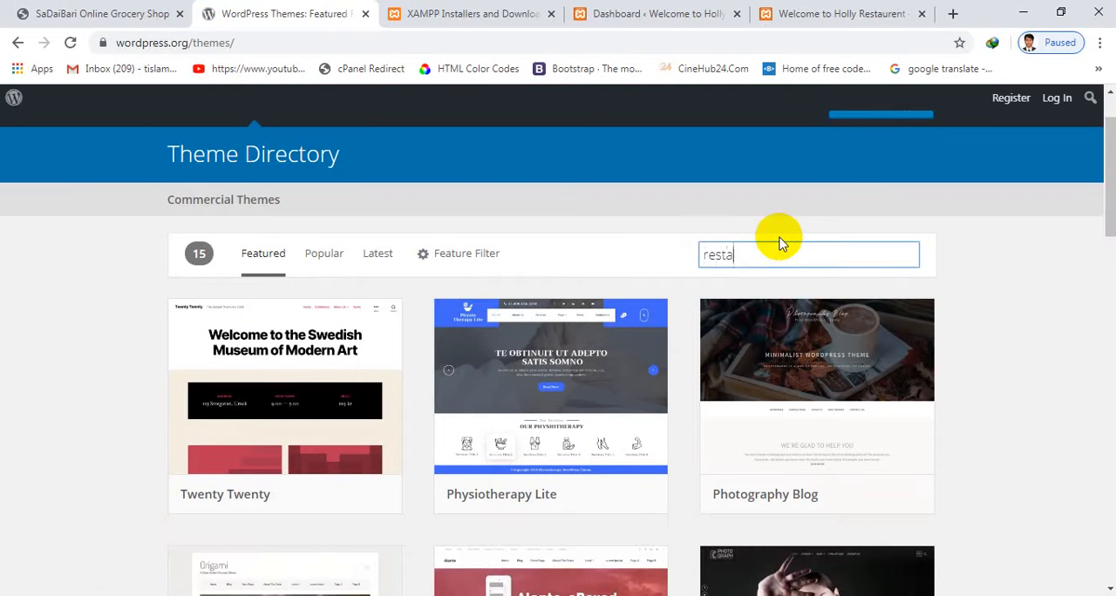
type("restaurent")
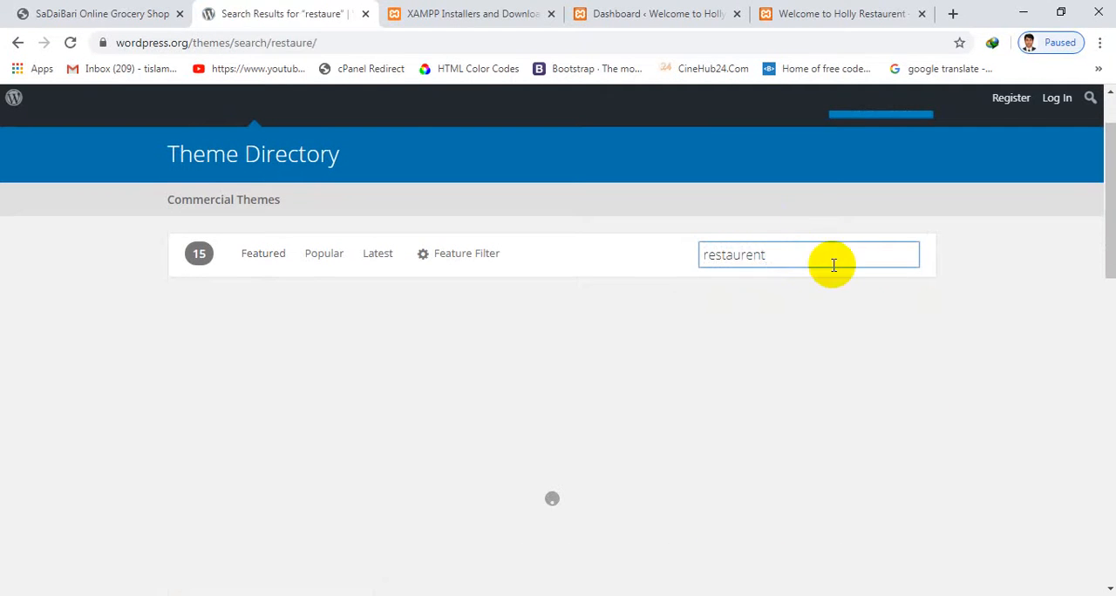
scroll(834, 279, "down", 1)
scroll(907, 158, "up", 2)
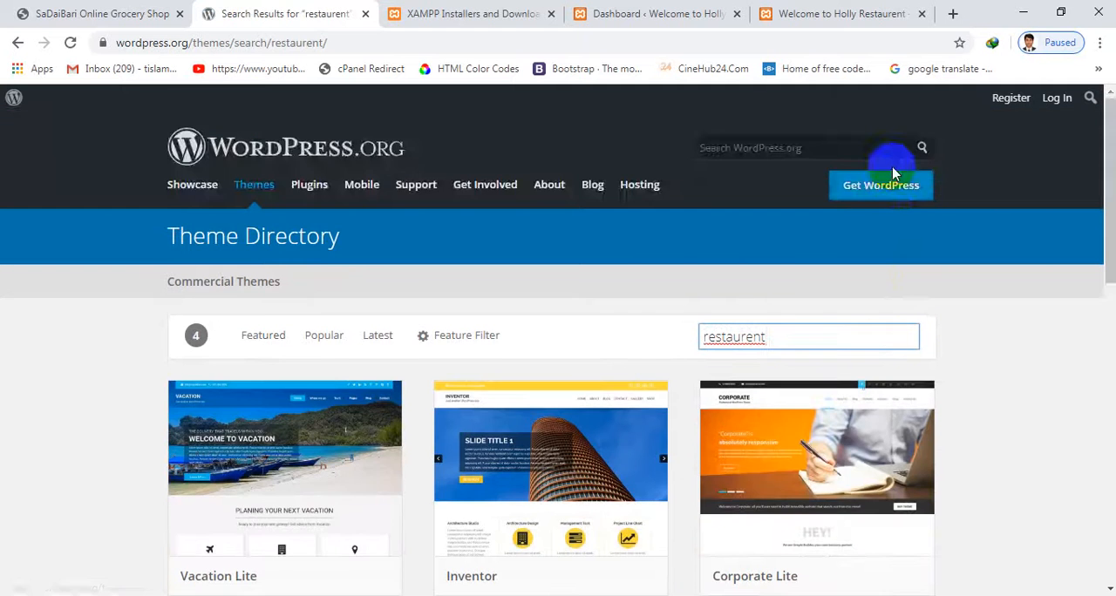
scroll(884, 197, "down", 4)
scroll(668, 311, "up", 4)
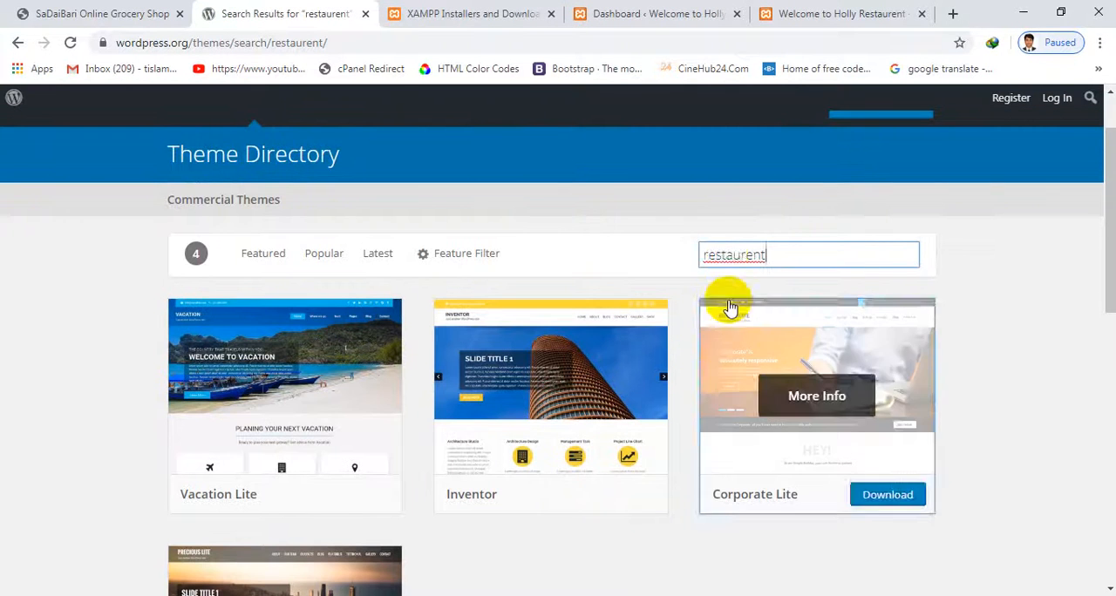
Correct the theme search to "restaurant", also trying the spelling "resturant" before searching with the correct one
right_click(726, 262)
left_click(732, 269)
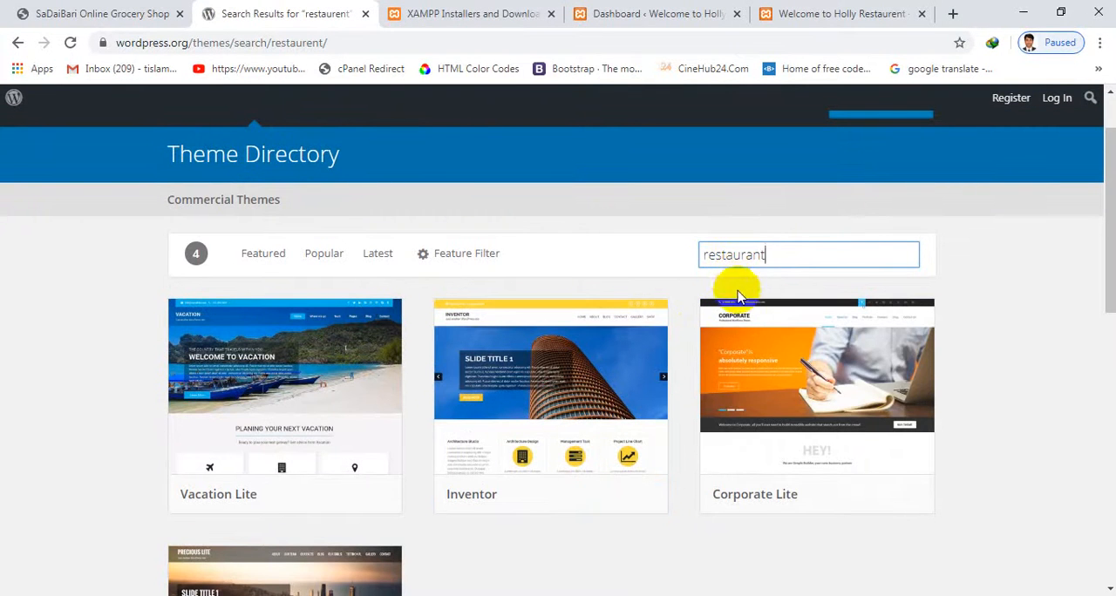
scroll(775, 318, "down", 1)
scroll(775, 318, "down", 3)
scroll(772, 317, "up", 4)
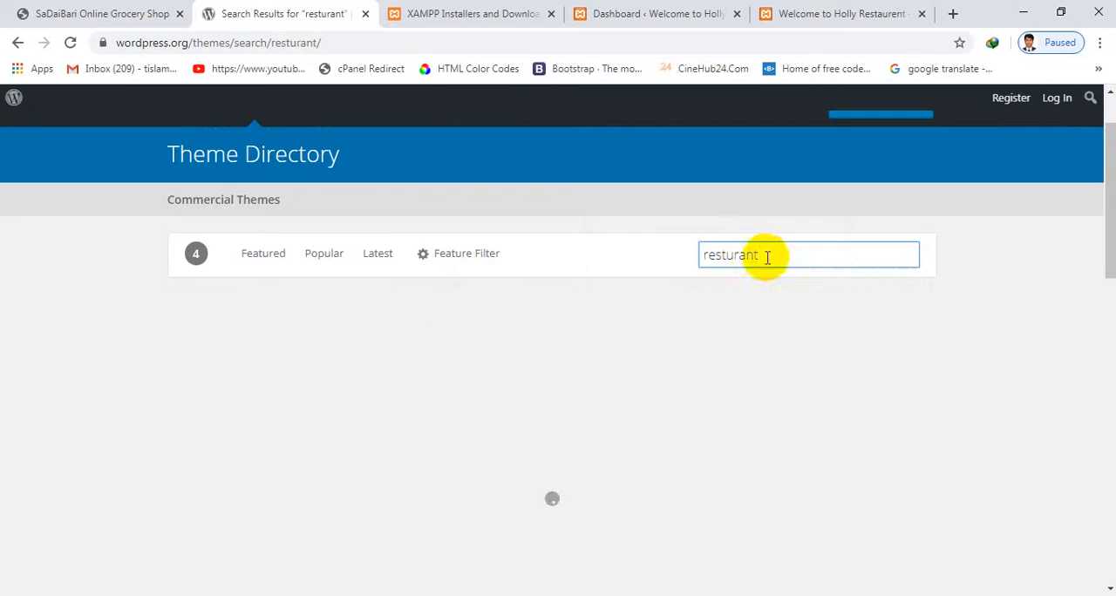
scroll(776, 256, "down", 1)
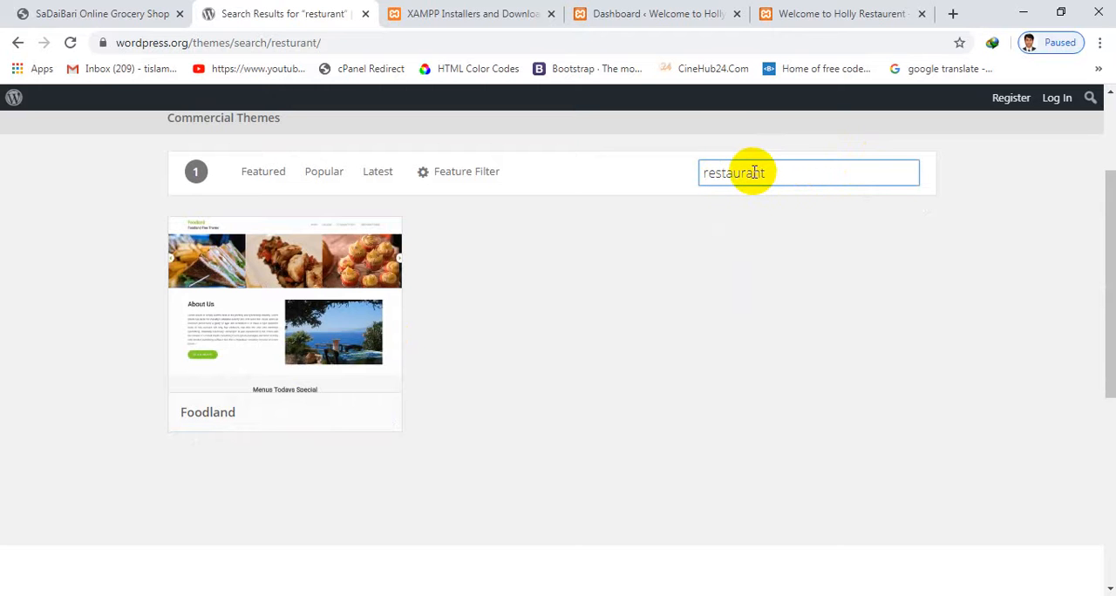
left_click_drag(754, 172, 747, 172)
type("e")
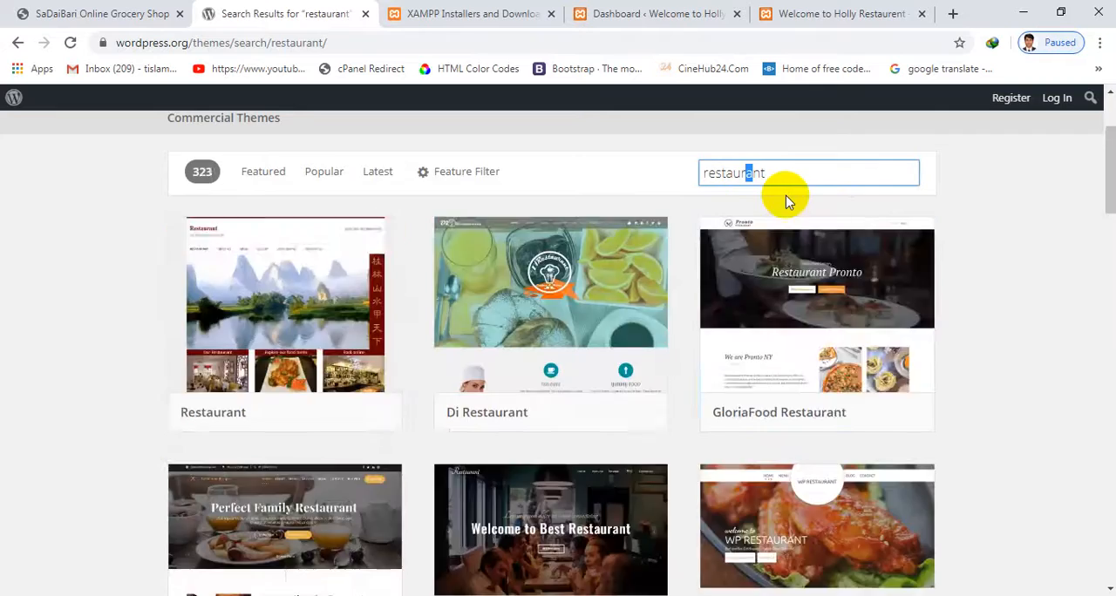
Browse the restaurant theme results, from Restaurant and Di Restaurant down to the themes far along the list
scroll(662, 296, "down", 10)
scroll(680, 293, "up", 12)
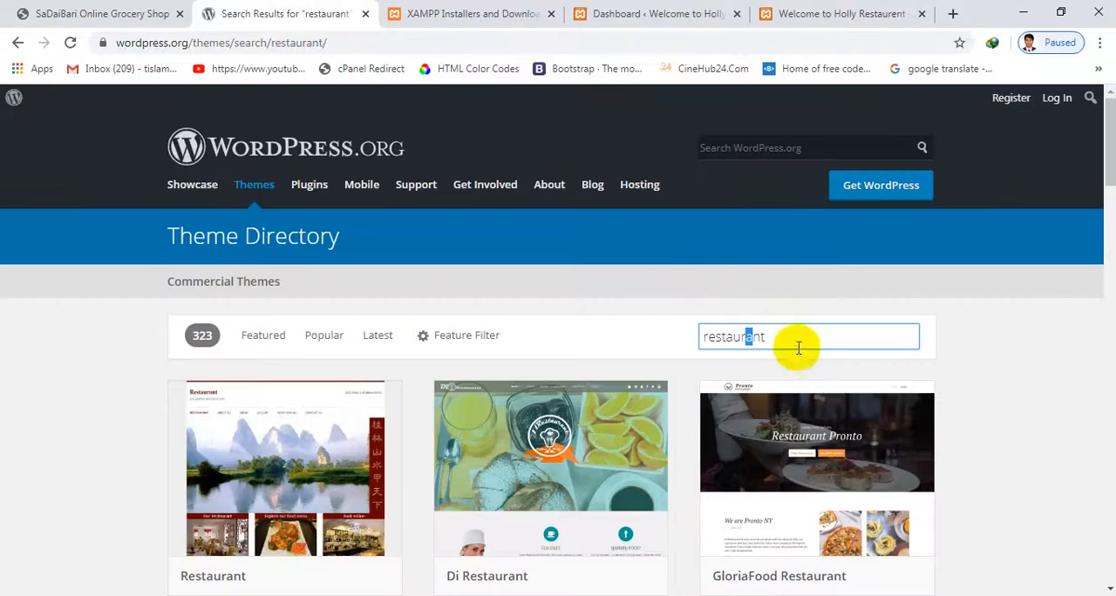
scroll(787, 332, "down", 7)
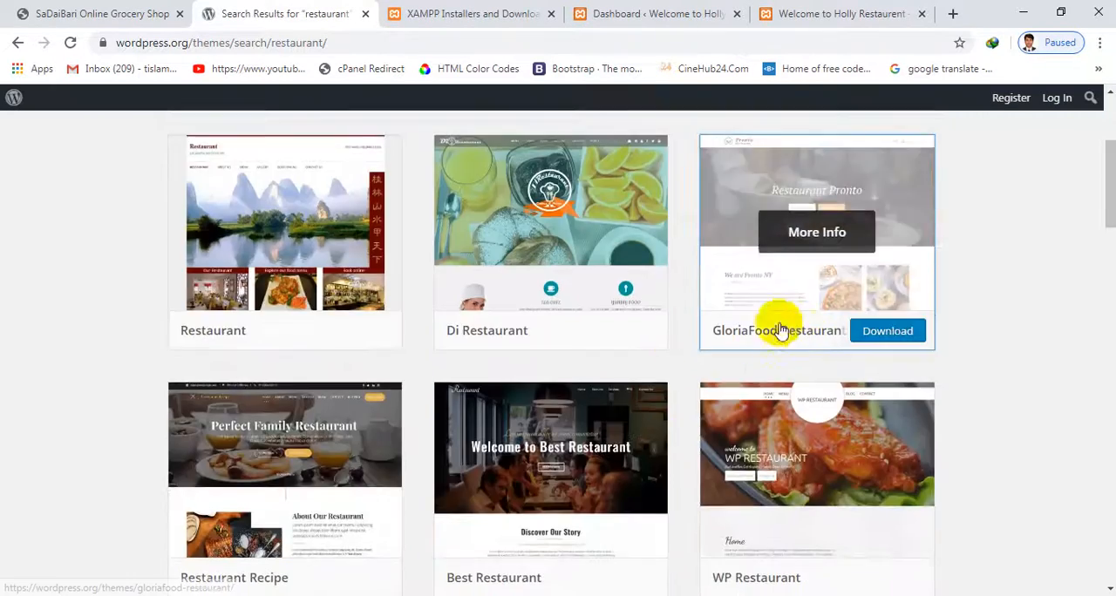
scroll(785, 371, "down", 15)
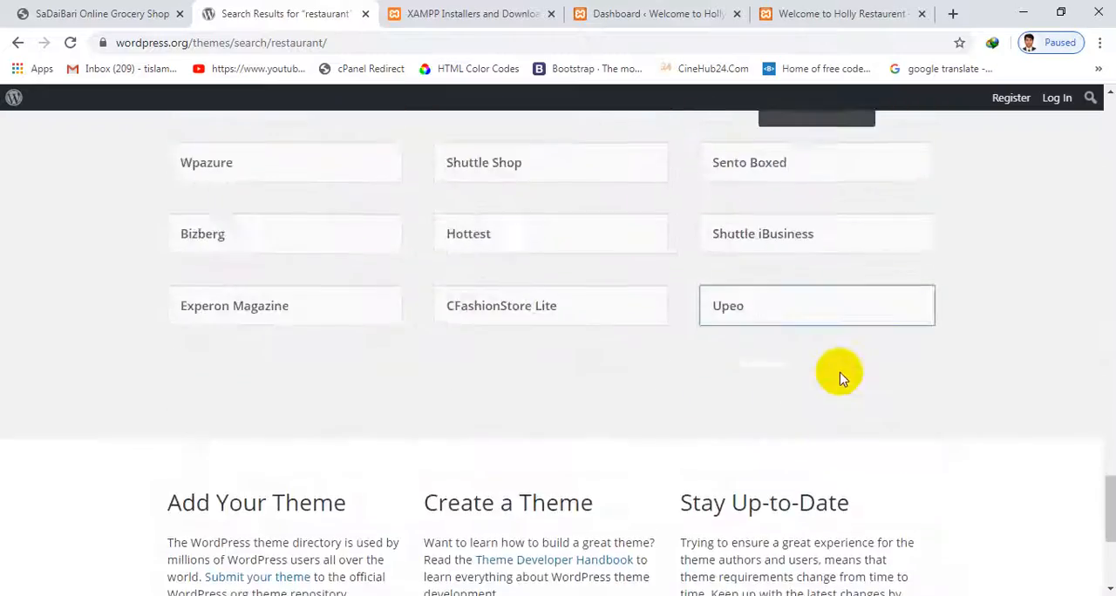
scroll(835, 391, "down", 11)
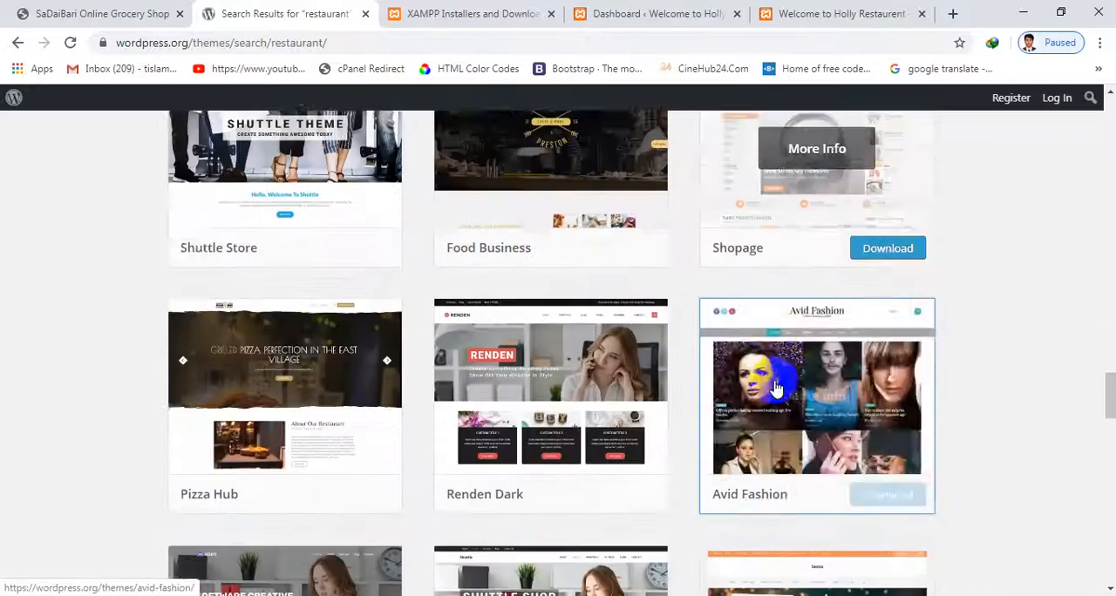
scroll(780, 390, "down", 15)
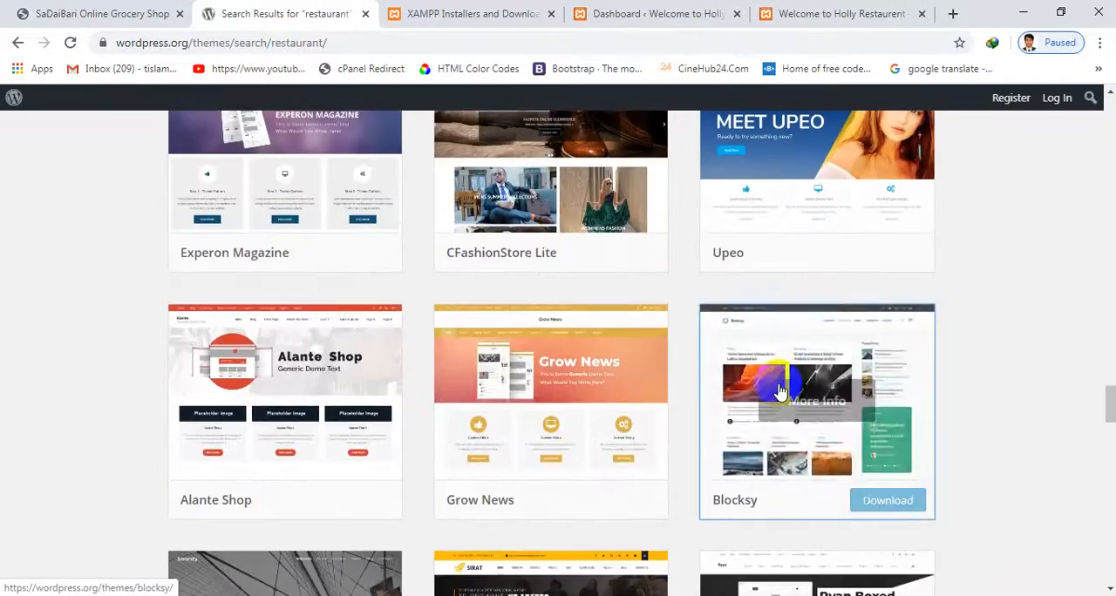
scroll(783, 391, "down", 10)
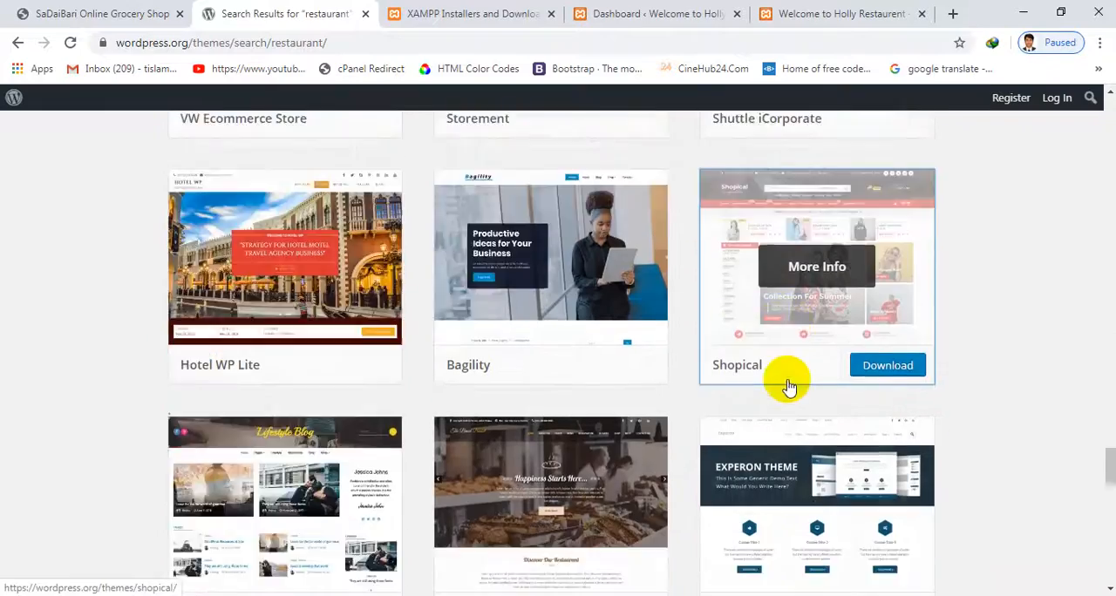
scroll(787, 388, "down", 12)
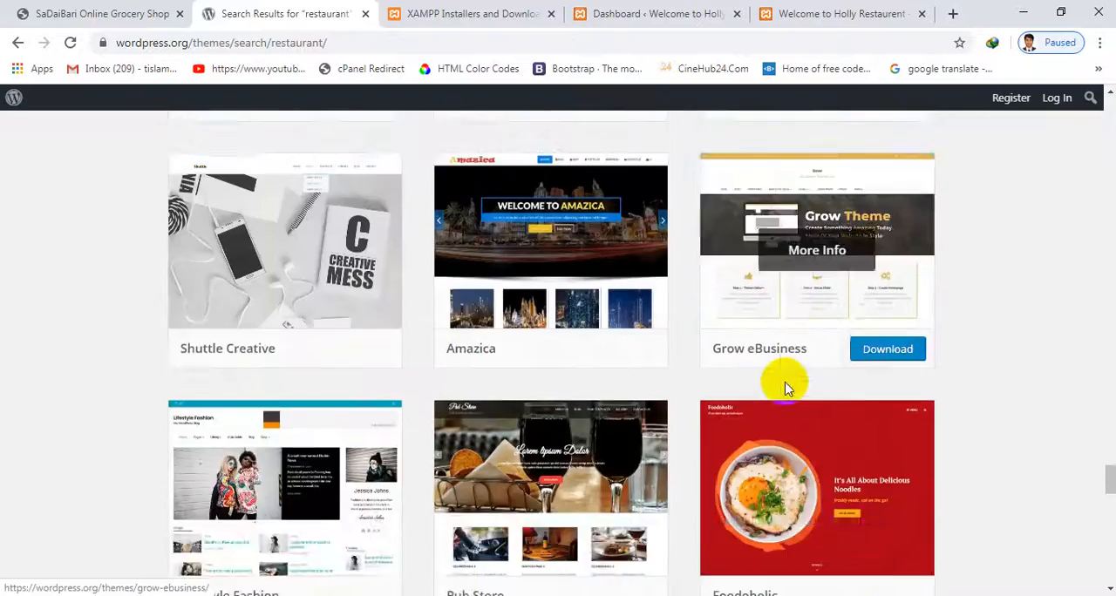
Browse further through the restaurant theme results and open the StoreCommerce theme's page in a new tab
scroll(787, 390, "down", 15)
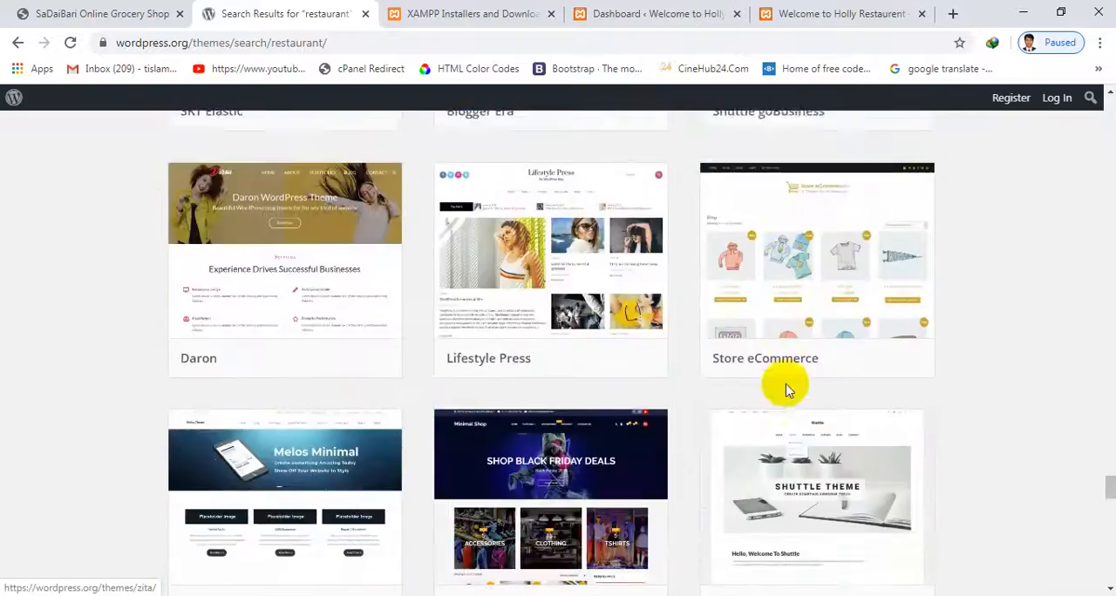
scroll(787, 390, "down", 3)
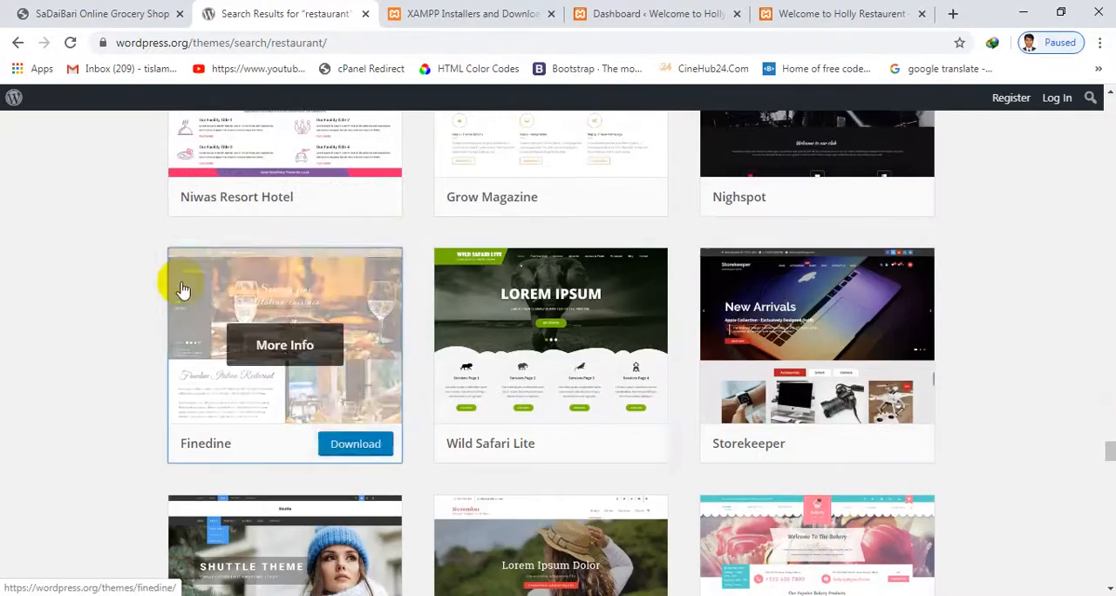
scroll(628, 392, "down", 10)
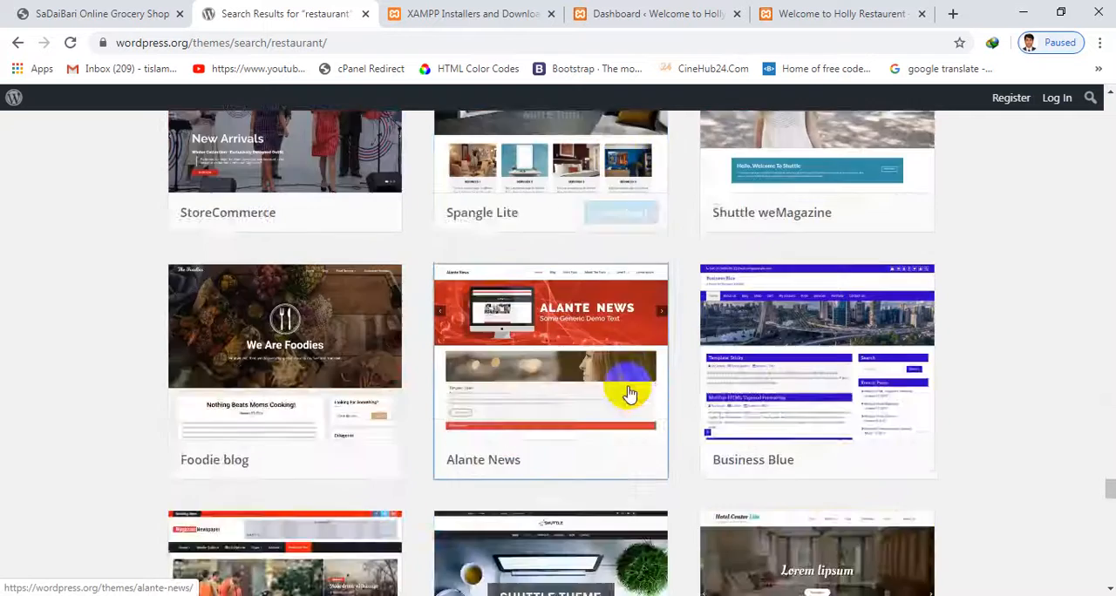
scroll(633, 392, "up", 4)
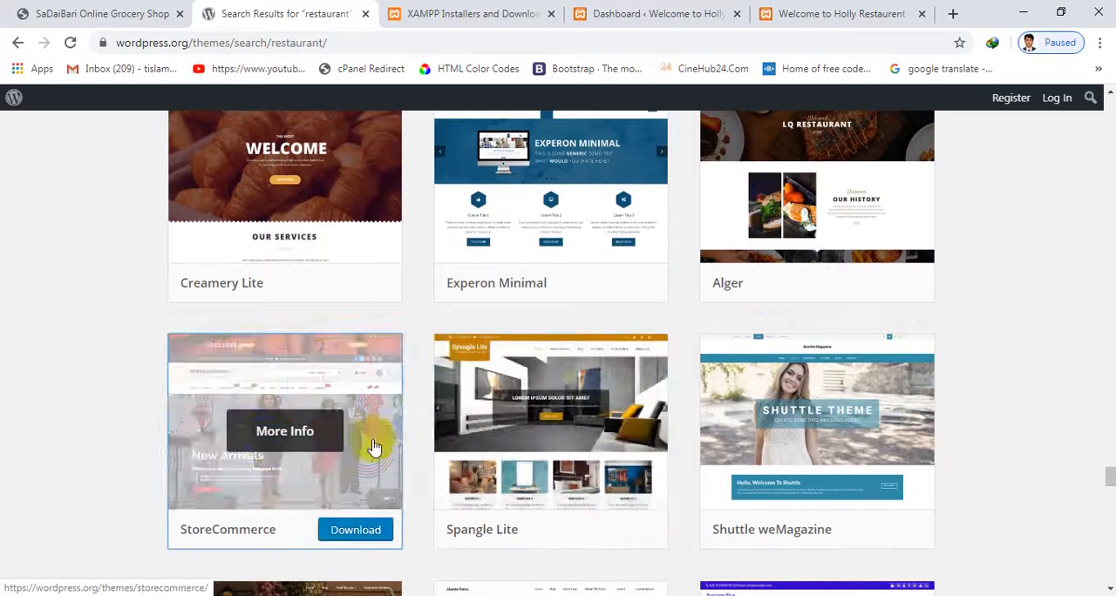
scroll(357, 366, "down", 1)
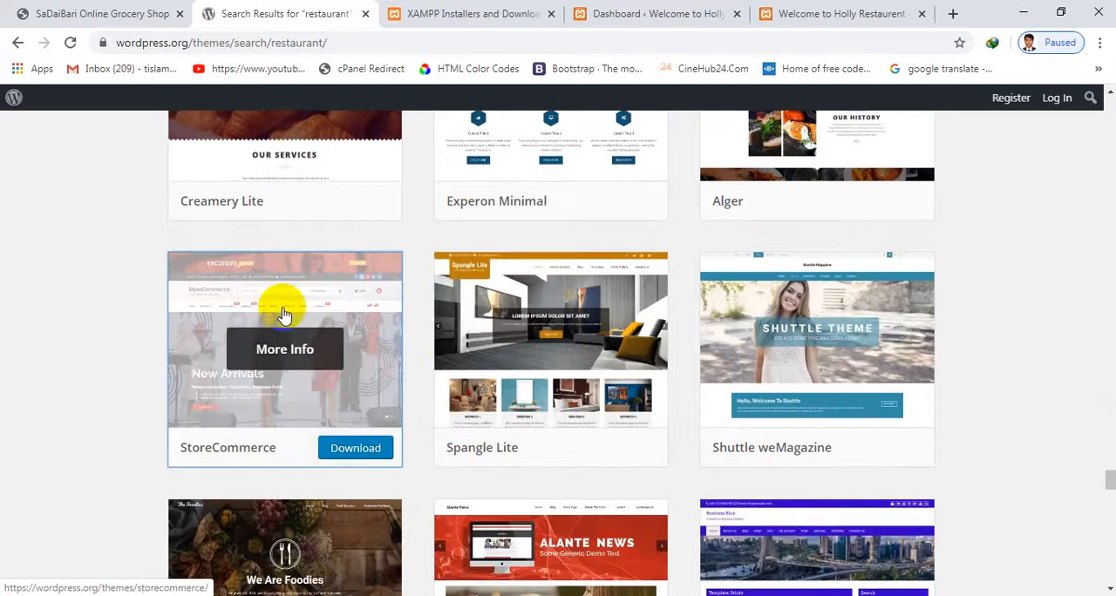
right_click(340, 302)
left_click(353, 309)
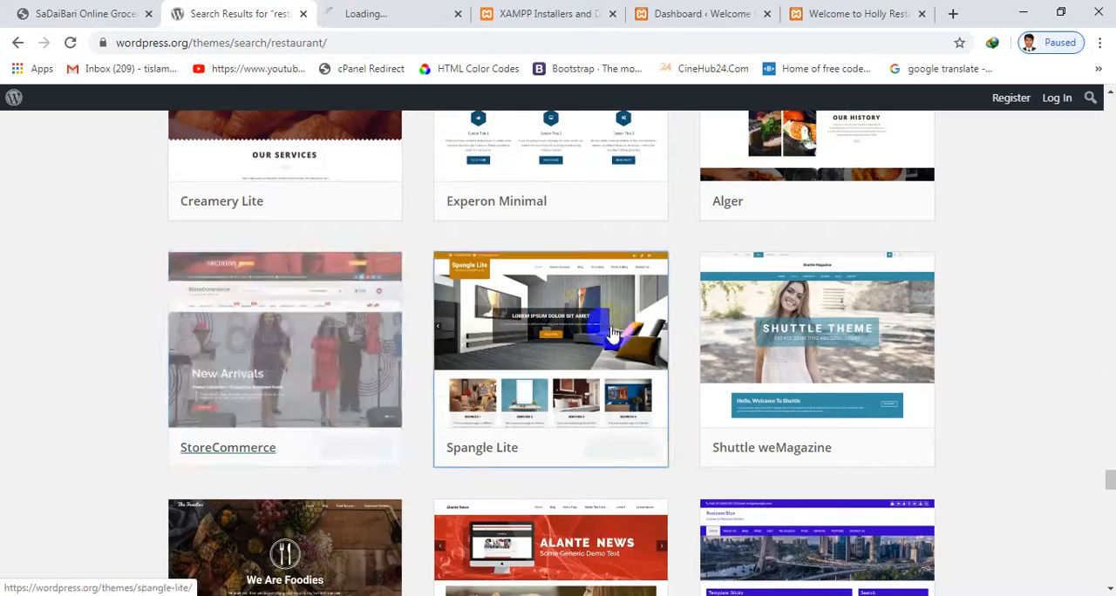
Switch to the StoreCommerce theme page and examine its screenshot, version, installations and ratings
scroll(624, 334, "down", 4)
scroll(663, 375, "up", 8)
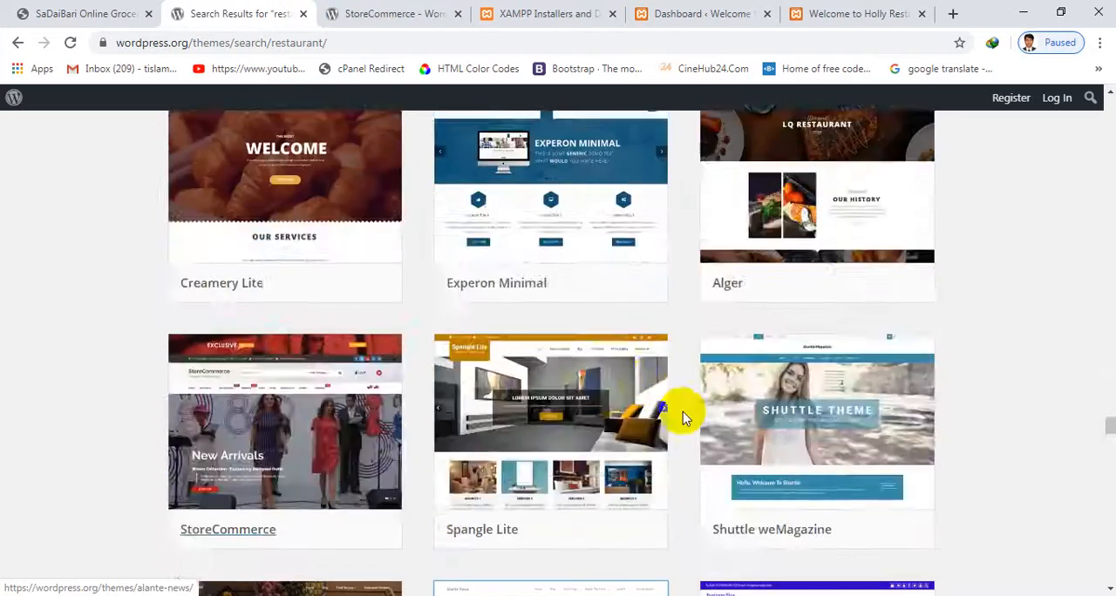
left_click(338, 10)
left_click(244, 11)
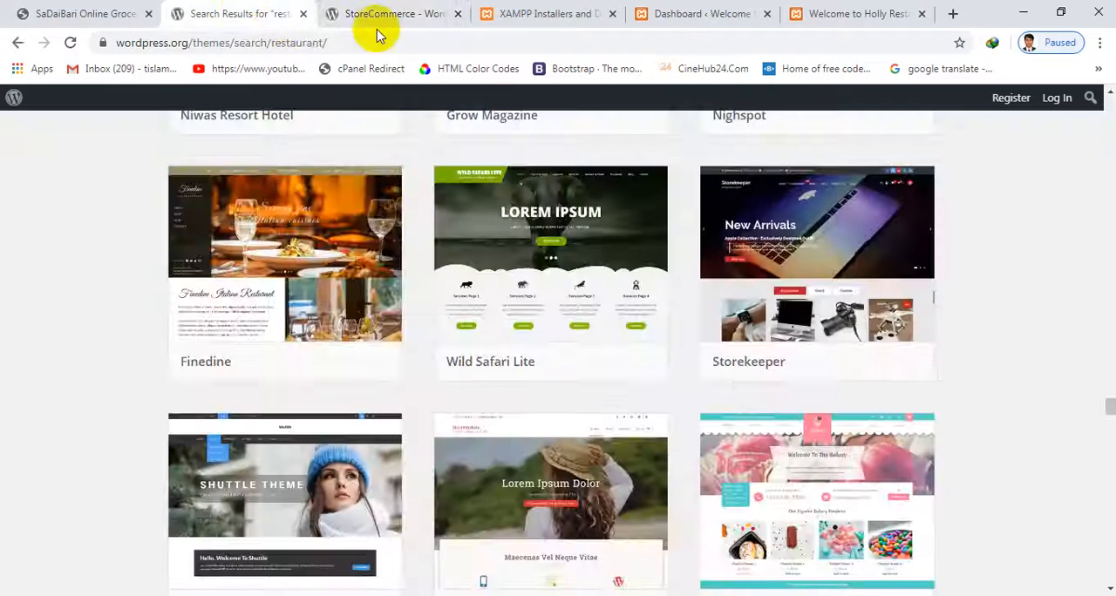
left_click(388, 13)
scroll(672, 286, "down", 4)
scroll(672, 286, "up", 1)
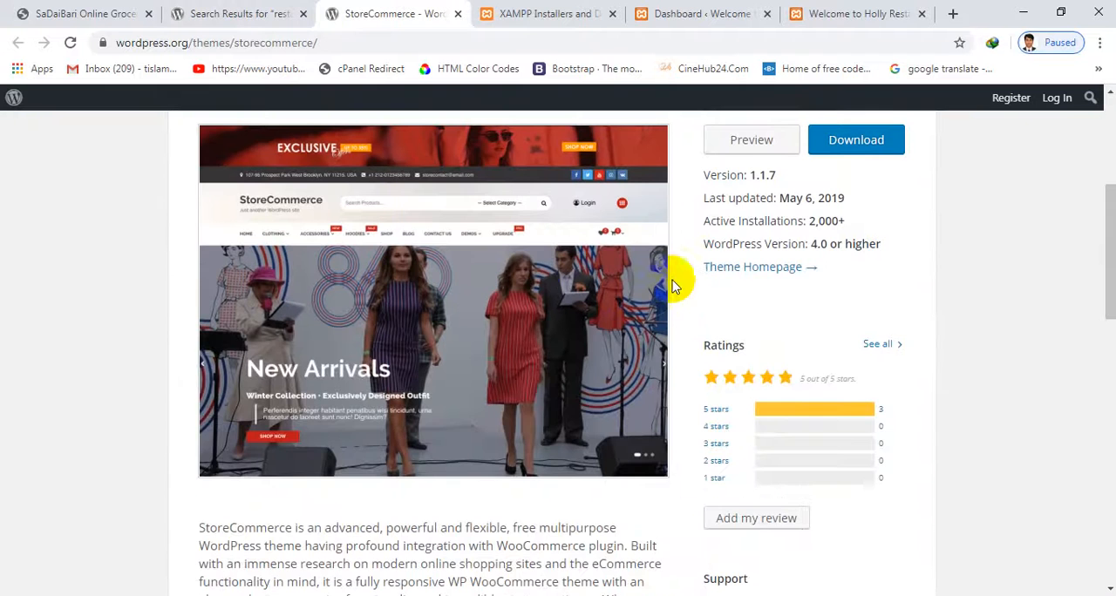
scroll(483, 273, "up", 1)
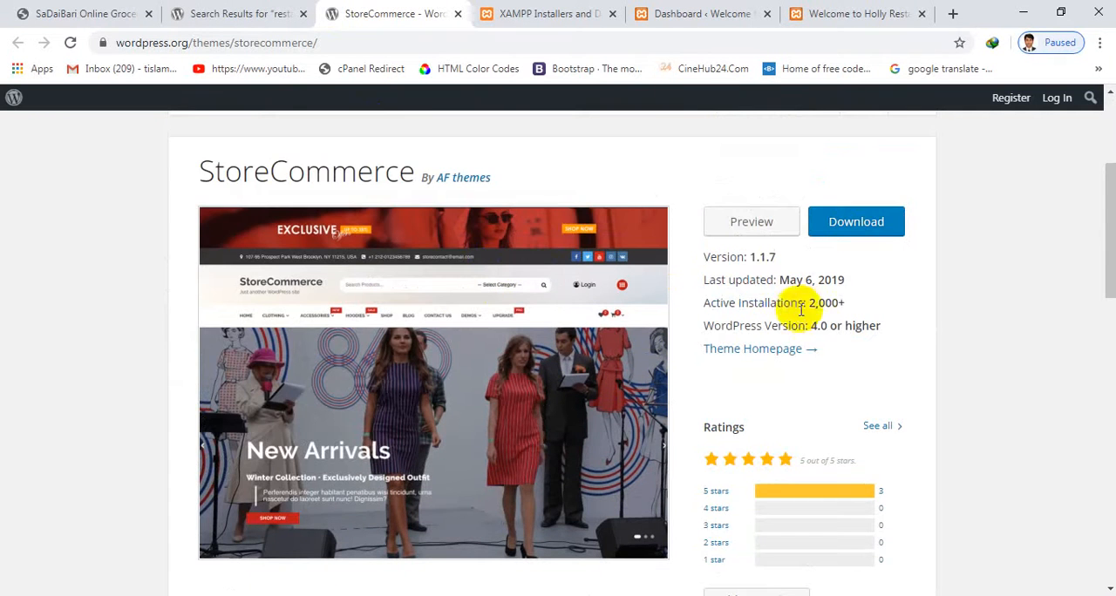
scroll(793, 296, "down", 3)
scroll(798, 327, "up", 4)
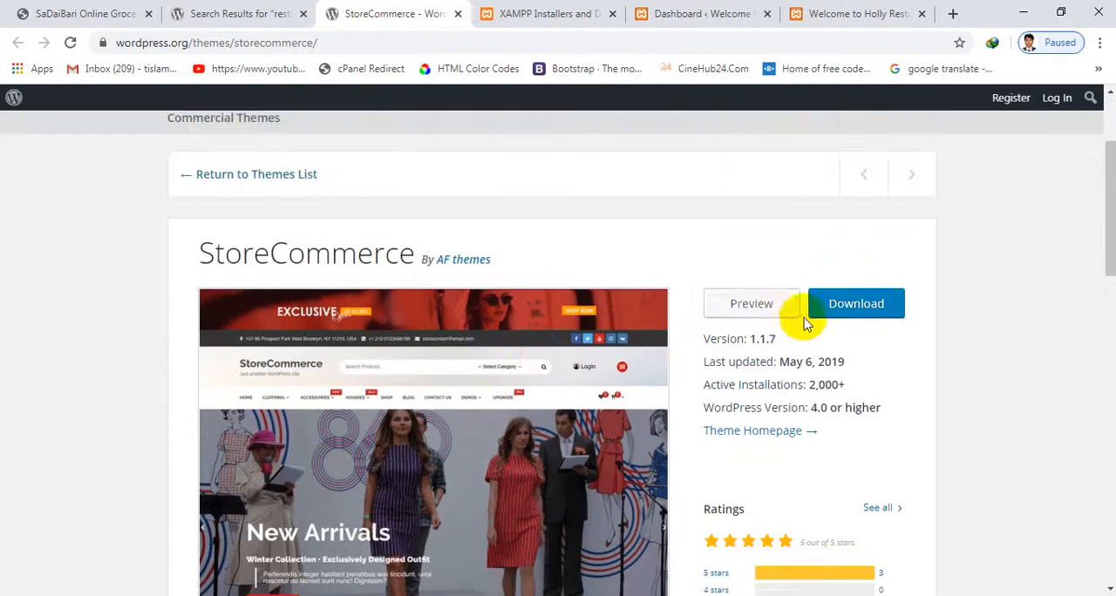
Preview the StoreCommerce theme, look through its demo content, and close the theme's tab to return to the restaurant results
left_click(756, 303)
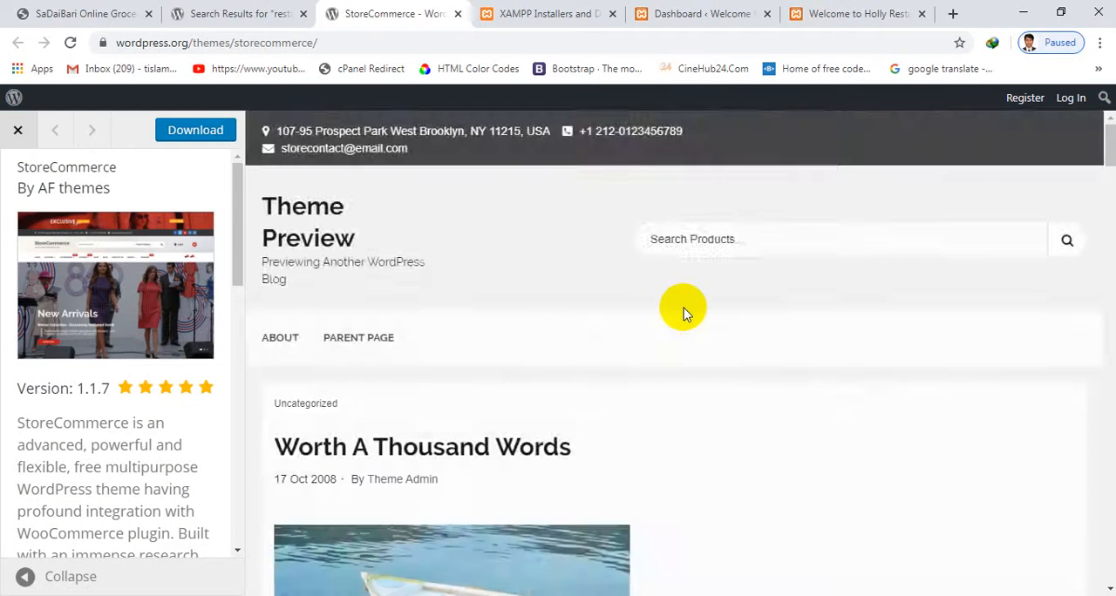
scroll(683, 308, "down", 15)
scroll(690, 310, "down", 20)
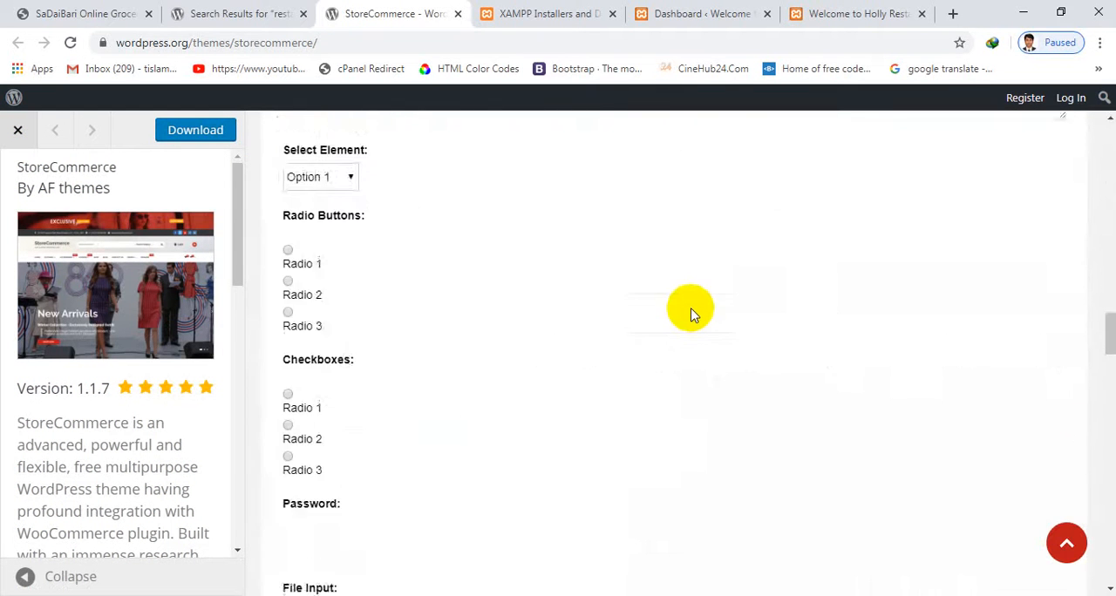
scroll(711, 290, "up", 20)
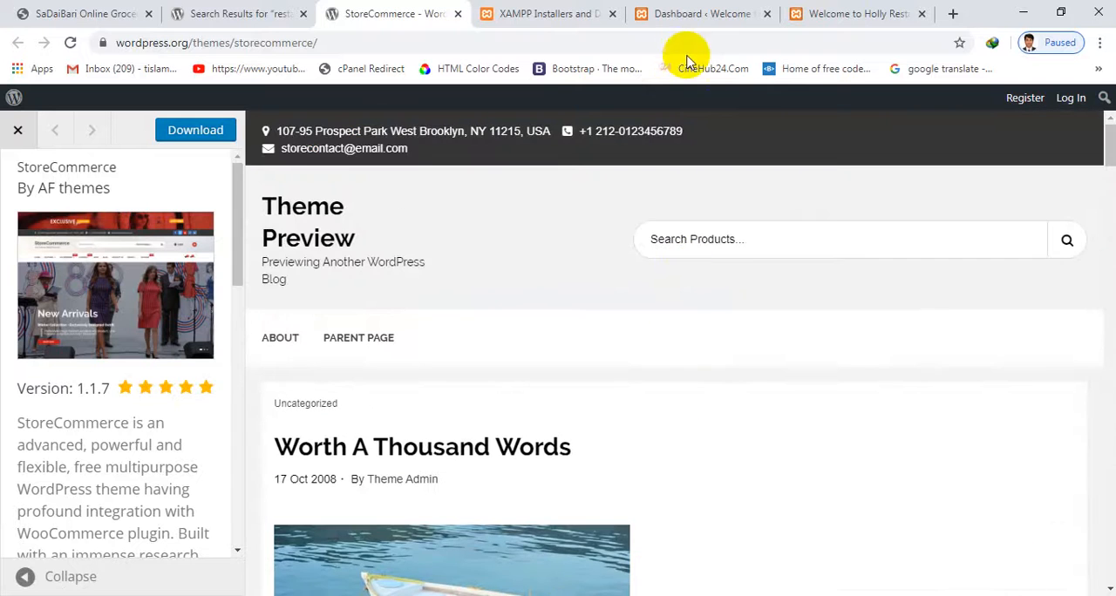
left_click(280, 15)
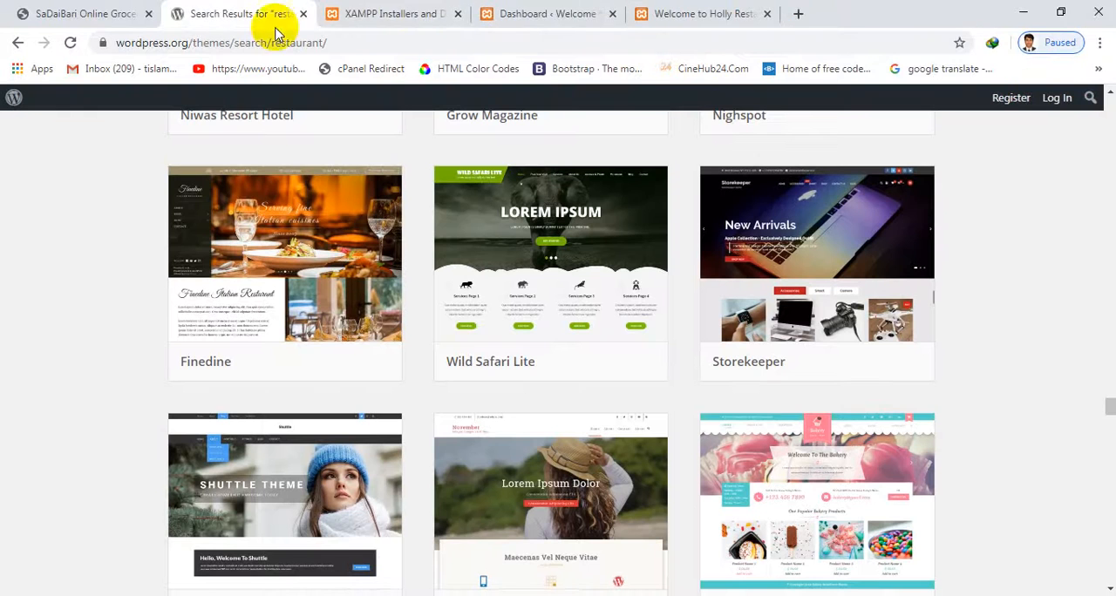
Look over the nearby restaurant results, return to the start of the list and change the theme search to "restaurant fix"
scroll(866, 249, "up", 2)
scroll(921, 309, "down", 1)
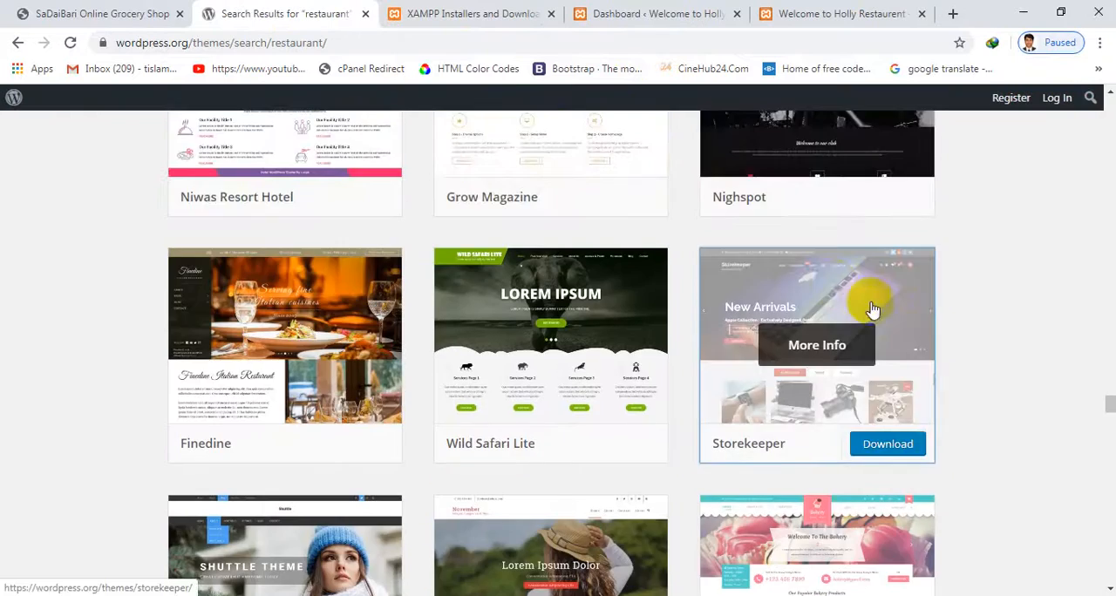
scroll(872, 292, "up", 15)
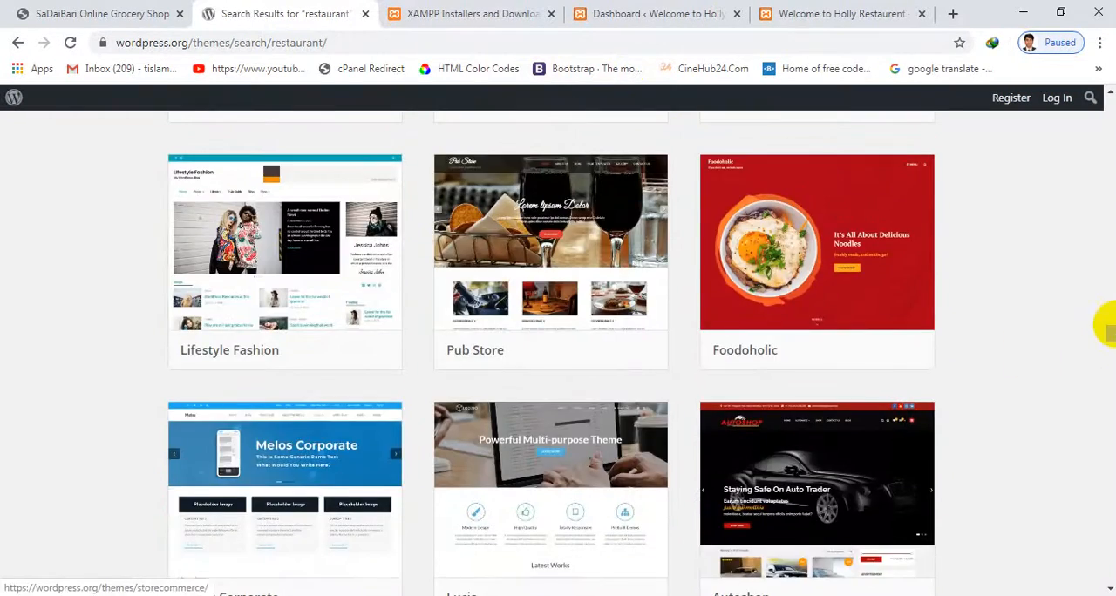
left_click_drag(1107, 331, 1103, 105)
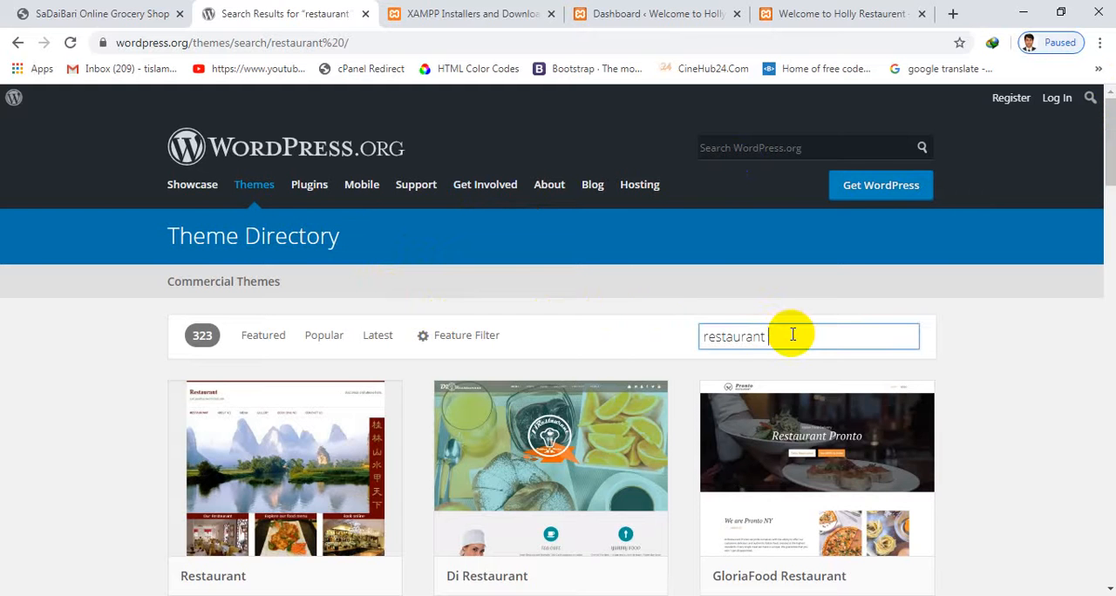
type("fixx")
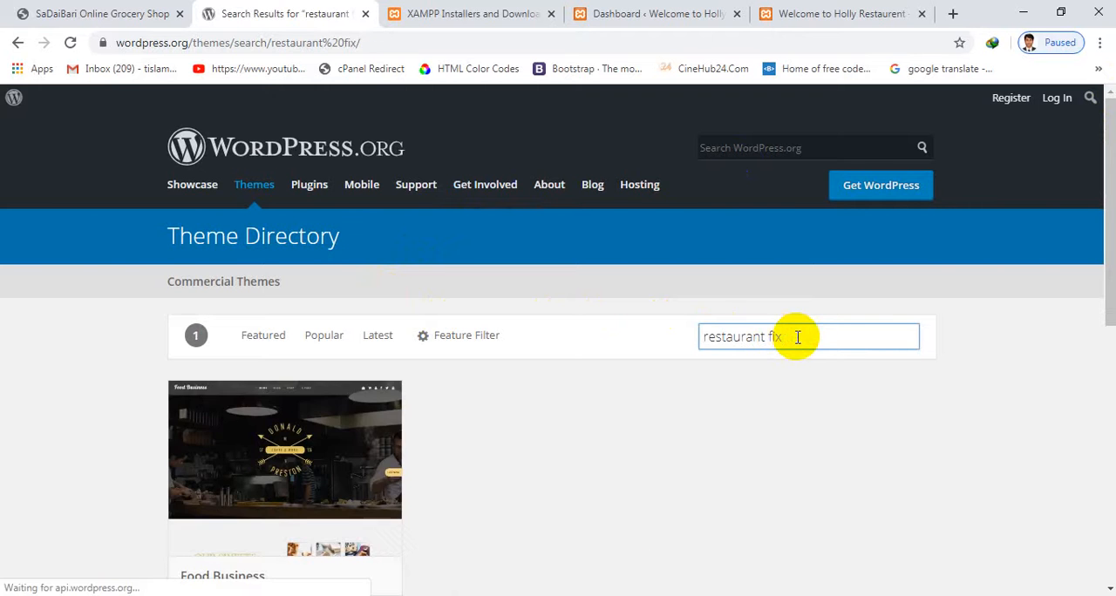
Open the Food Business theme, review its version and requirement details, and open its preview
left_click(256, 427)
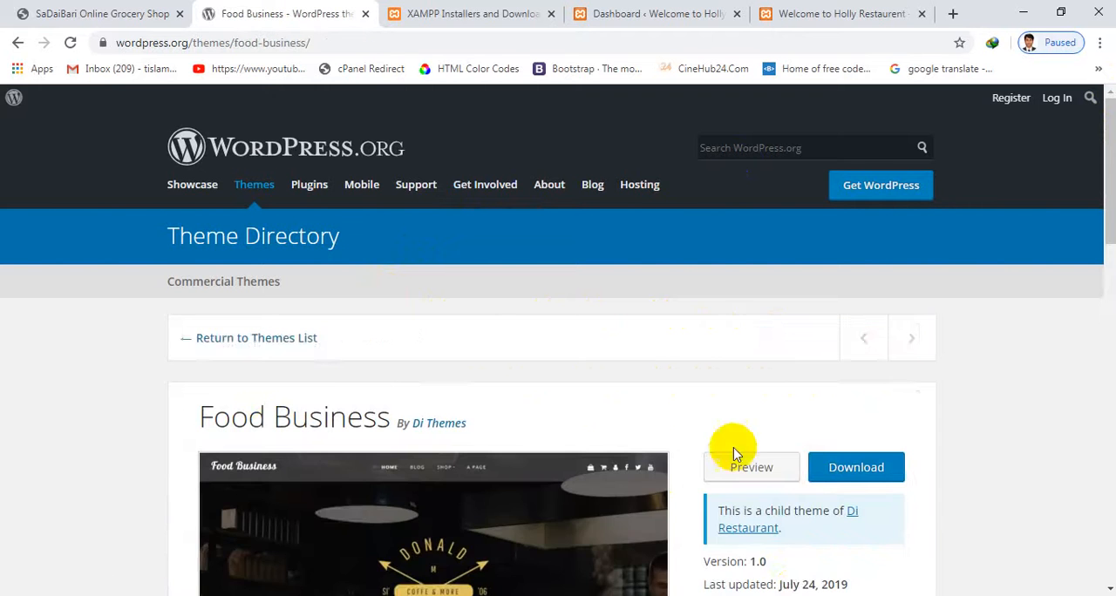
scroll(796, 427, "down", 3)
scroll(796, 420, "down", 5)
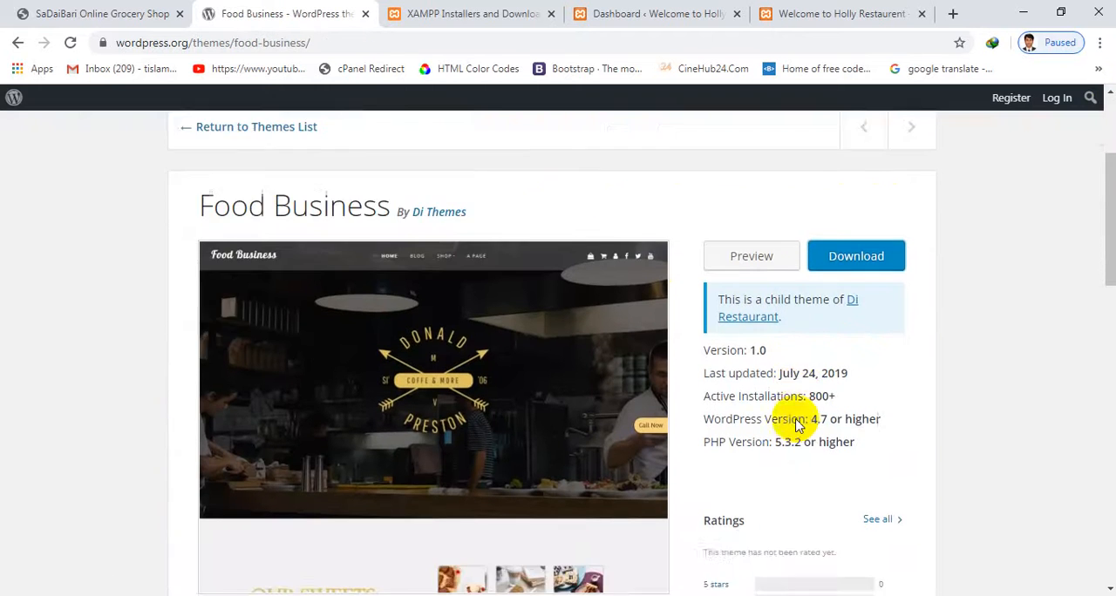
scroll(760, 354, "up", 3)
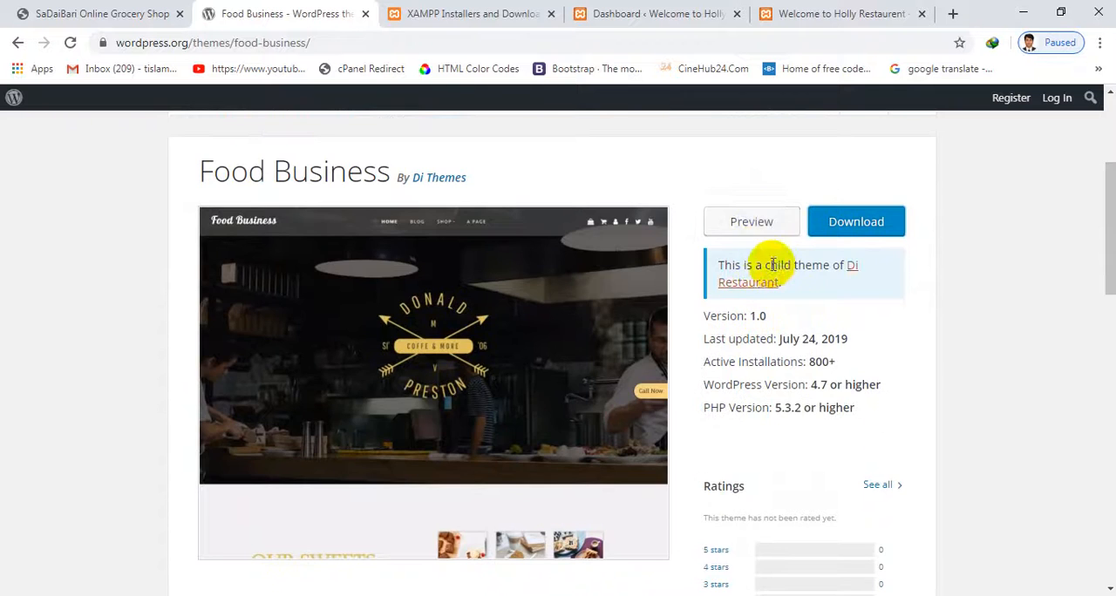
left_click(764, 224)
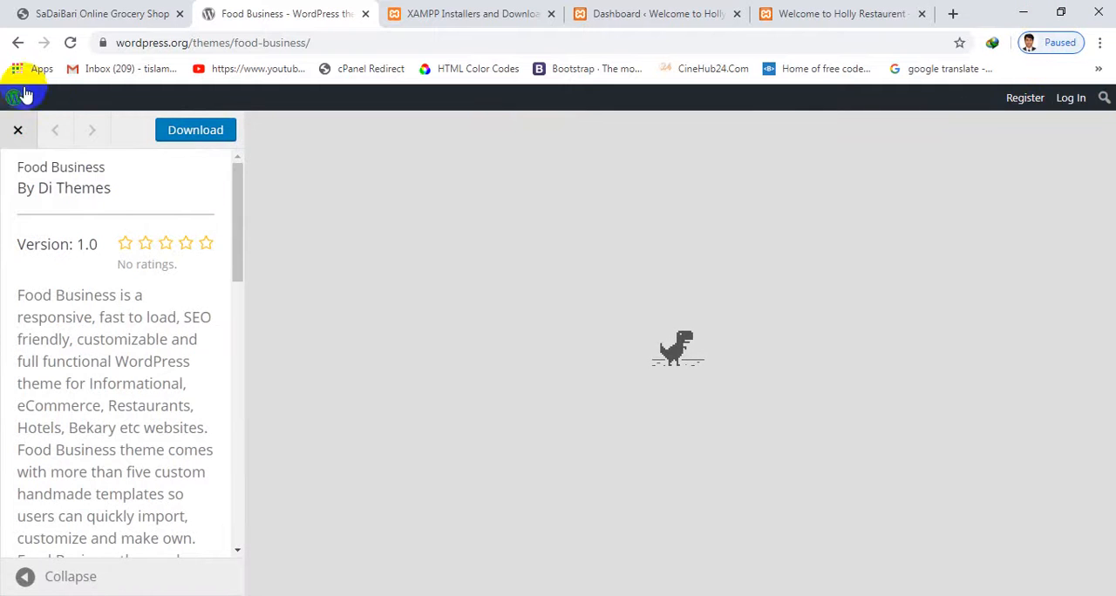
Leave the Food Business preview by going back to the general WordPress.org search page, and reopen the Theme Directory
left_click(18, 43)
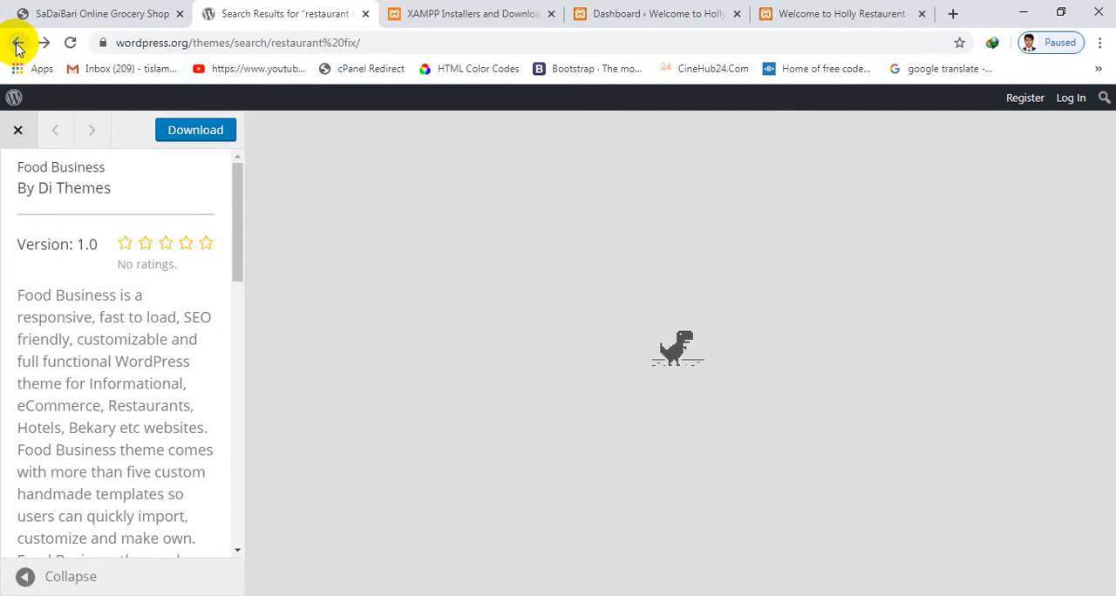
left_click(17, 44)
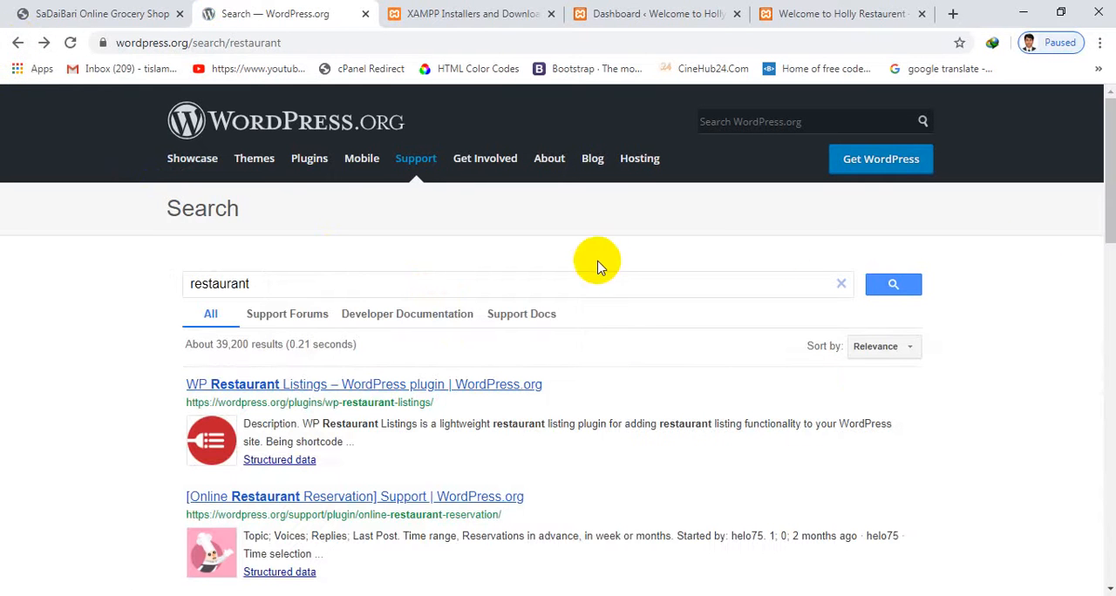
left_click(260, 161)
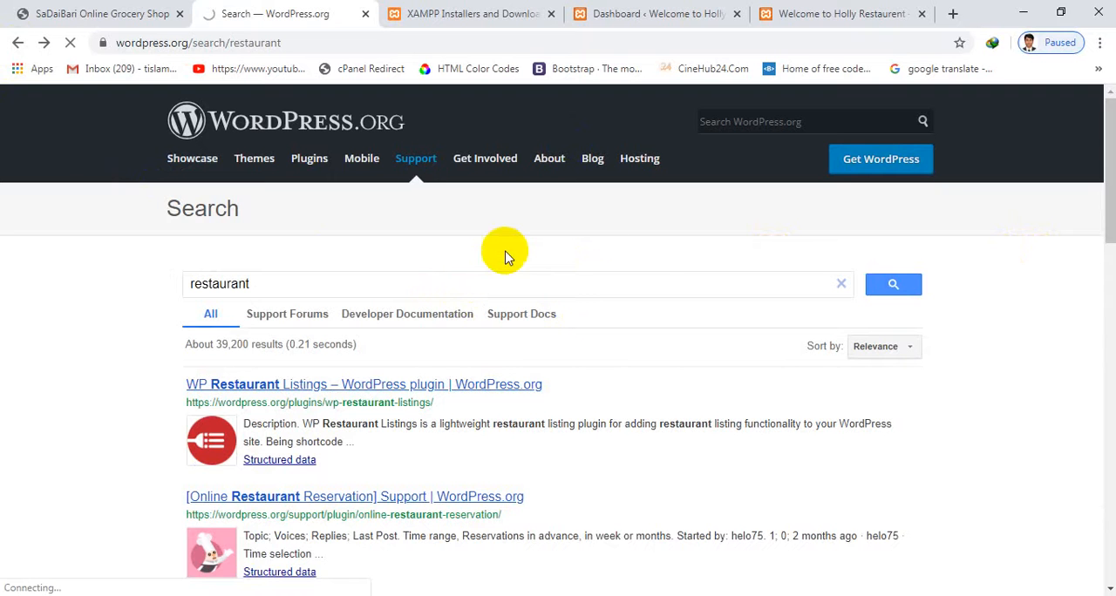
left_click(270, 170)
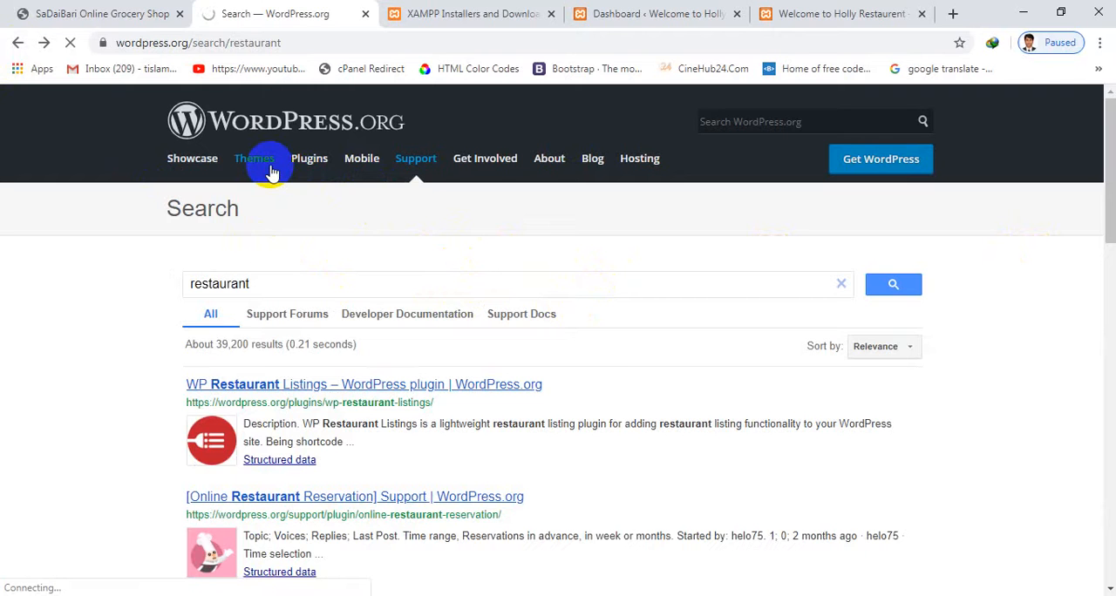
left_click(270, 170)
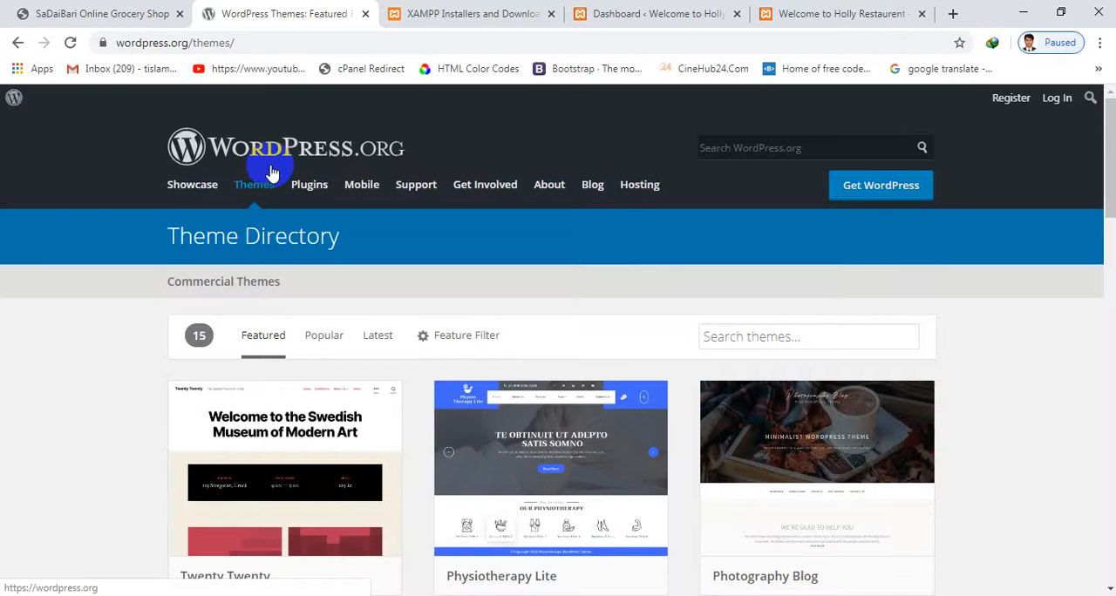
Look over the featured themes and search the Theme Directory for "syd"
scroll(654, 340, "down", 1)
mouse_move(897, 356)
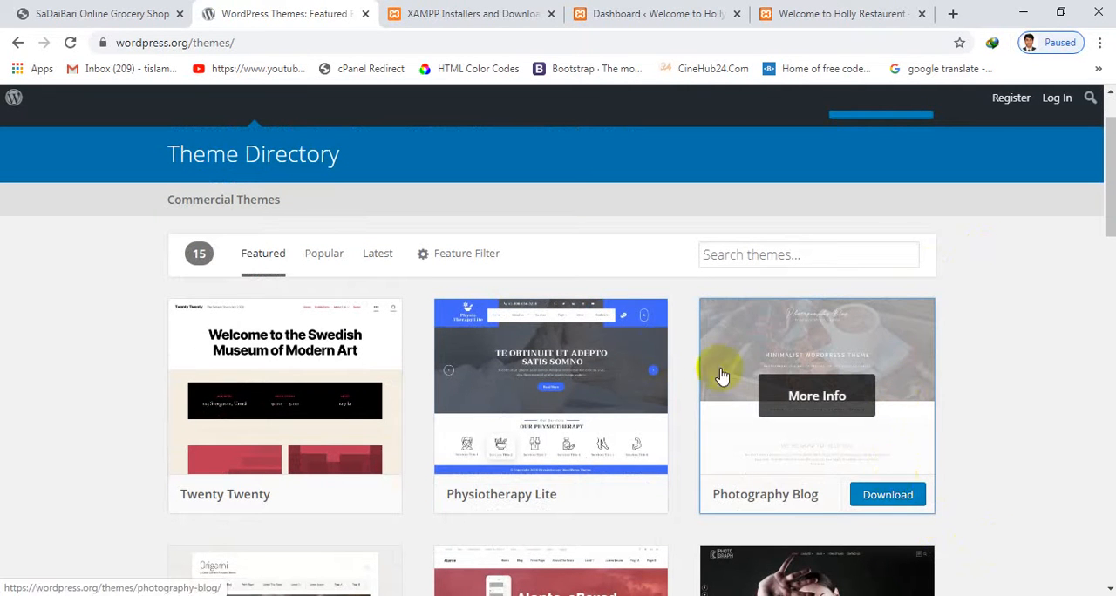
scroll(653, 332, "down", 4)
scroll(633, 327, "down", 1)
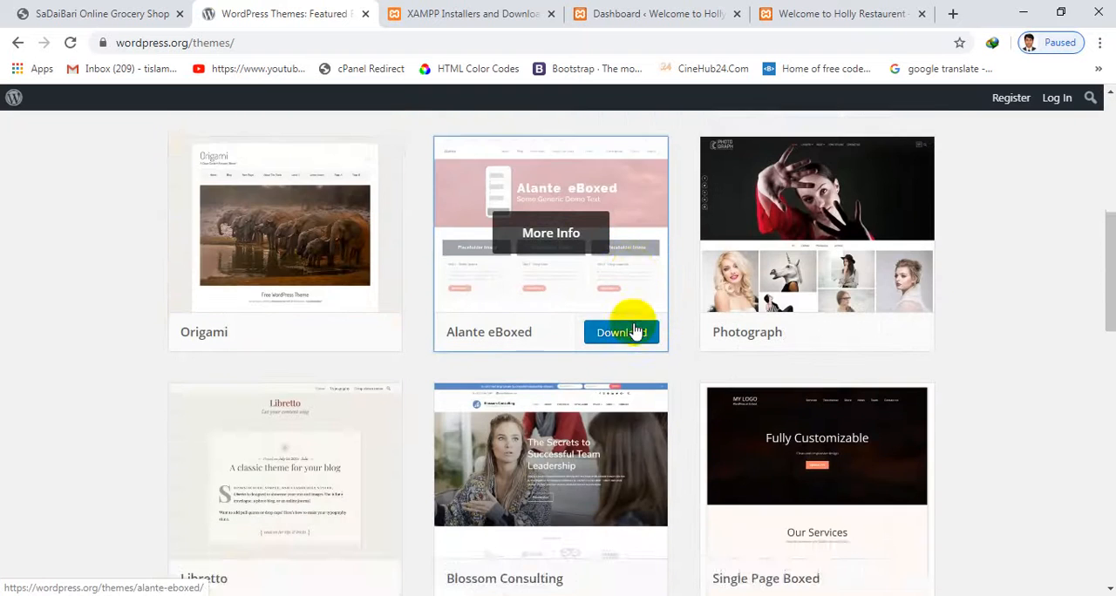
scroll(623, 312, "up", 6)
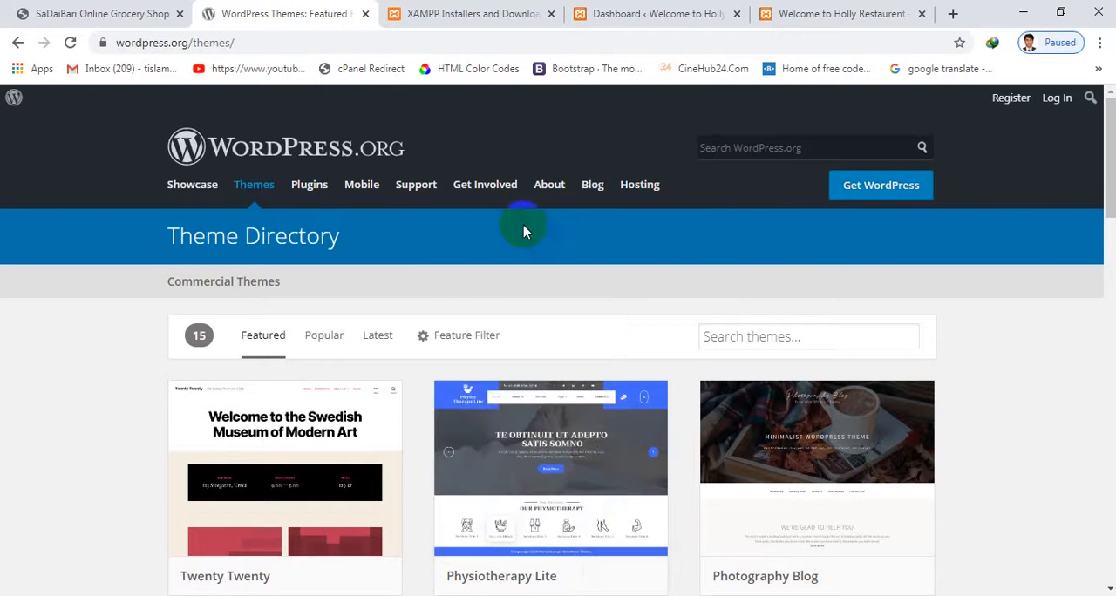
left_click(724, 336)
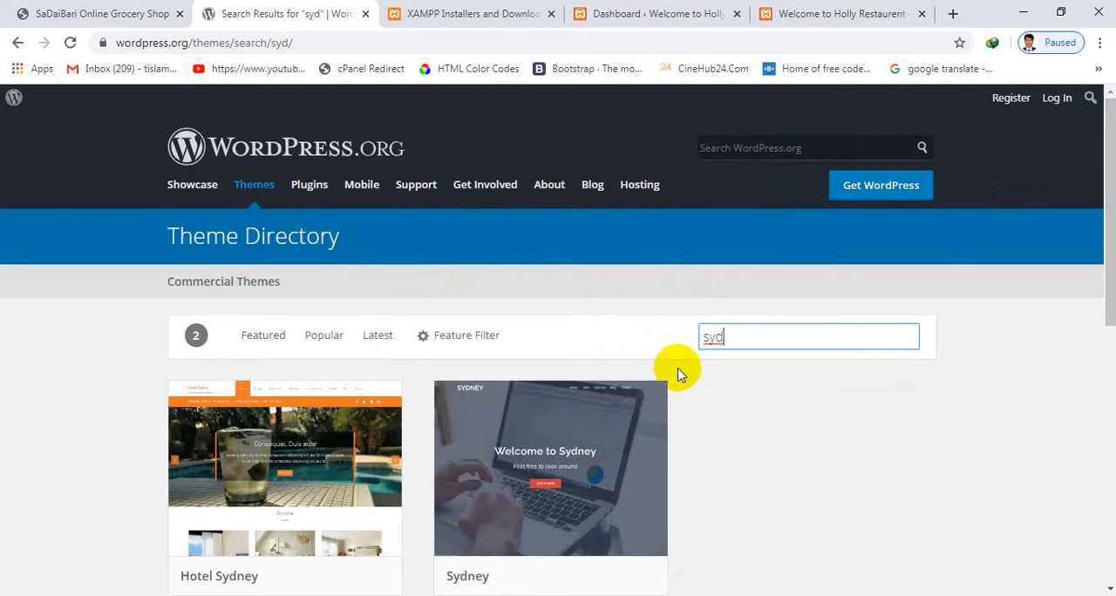
scroll(680, 383, "down", 2)
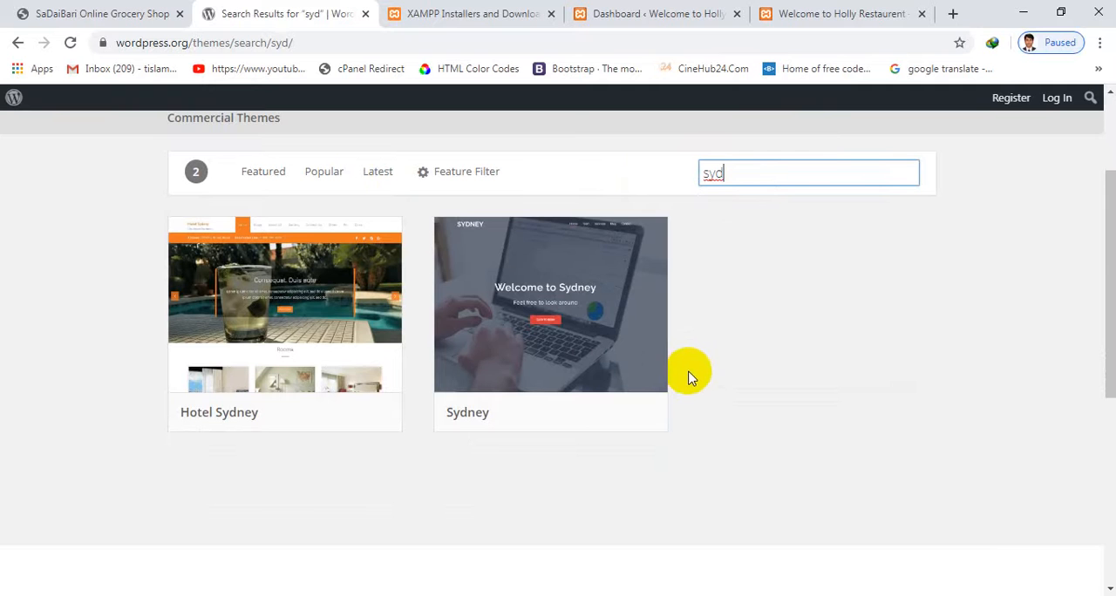
Open the Sydney theme's page and review its version, last update, active installations and ratings
left_click(615, 344)
scroll(671, 349, "down", 2)
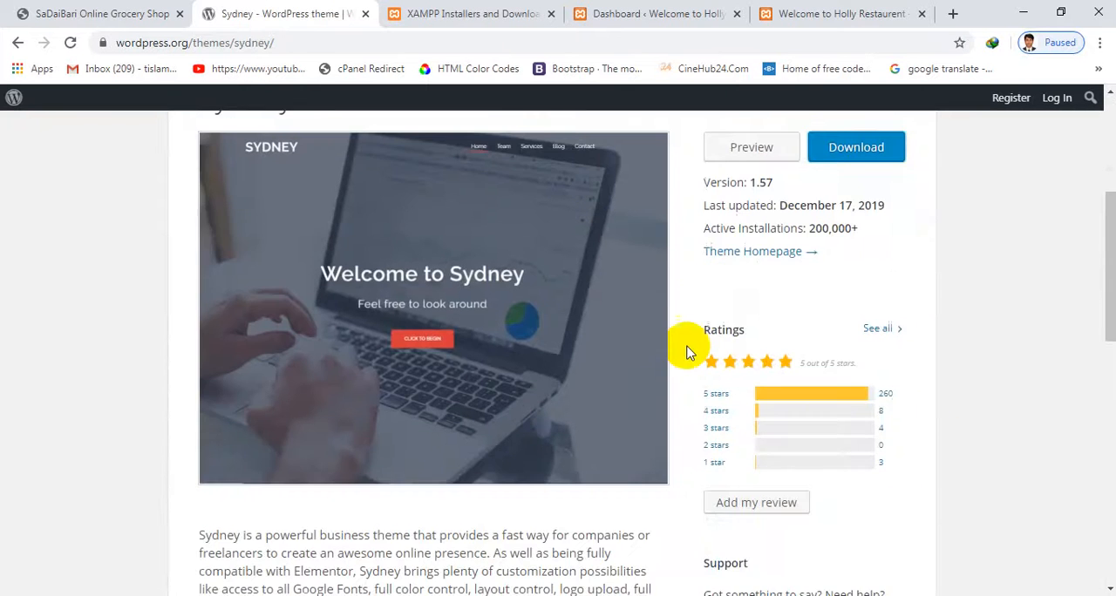
scroll(757, 267, "up", 1)
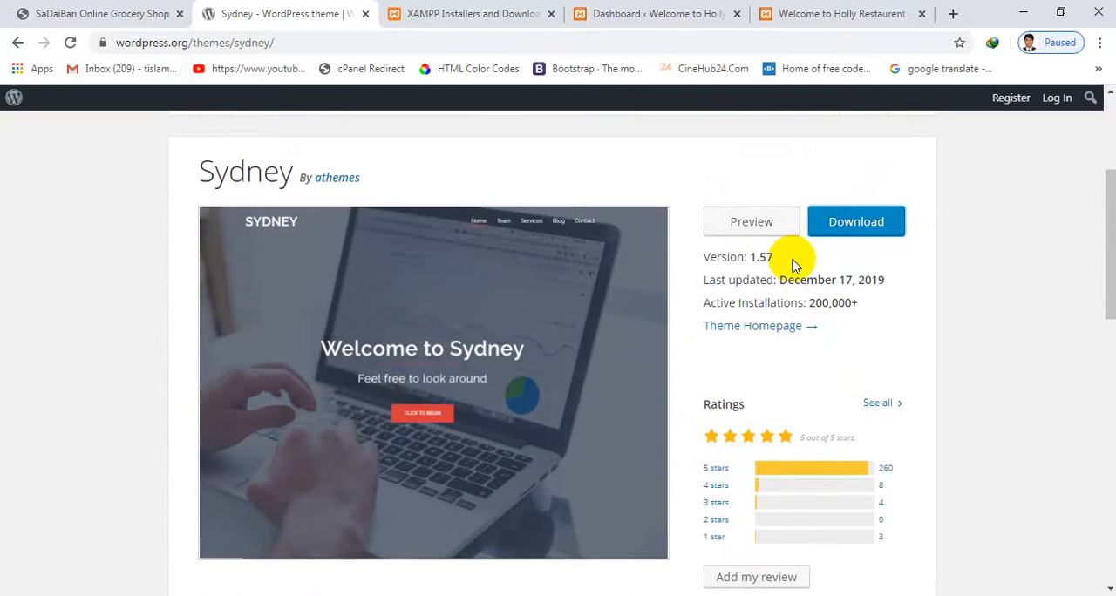
Download the Sydney theme as sydney.1.57.zip to the Desktop and dismiss the completed download's dialog
scroll(794, 262, "down", 5)
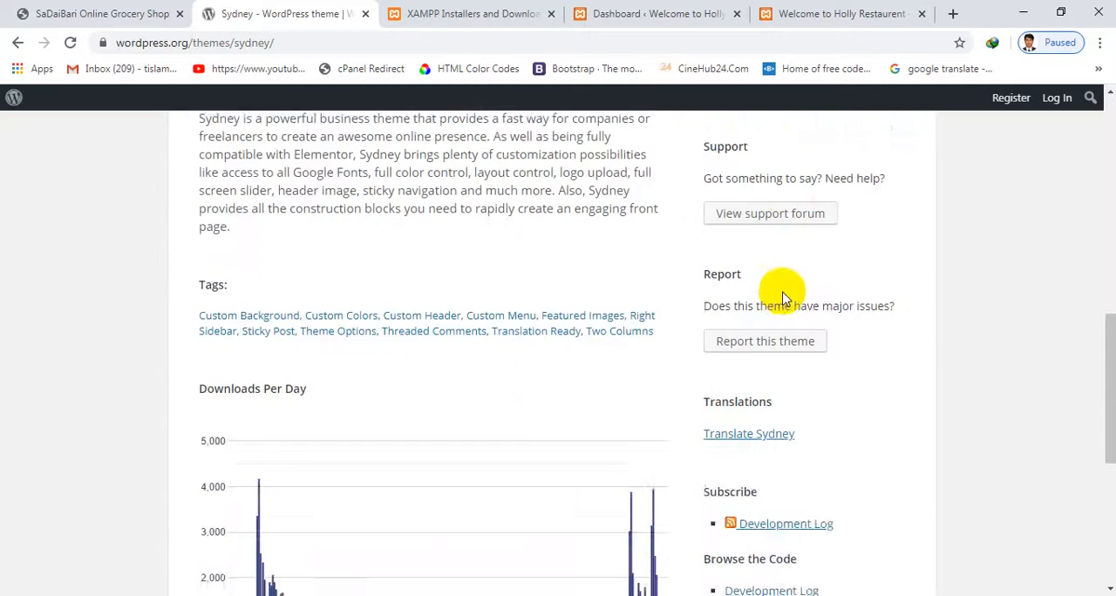
scroll(780, 308, "up", 6)
left_click(854, 388)
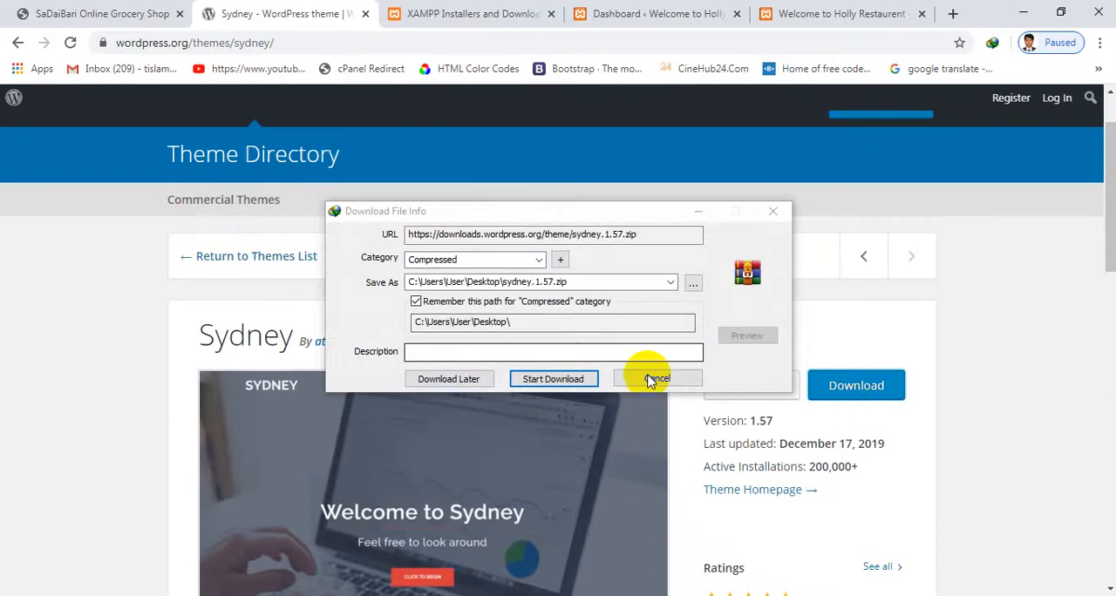
left_click(553, 379)
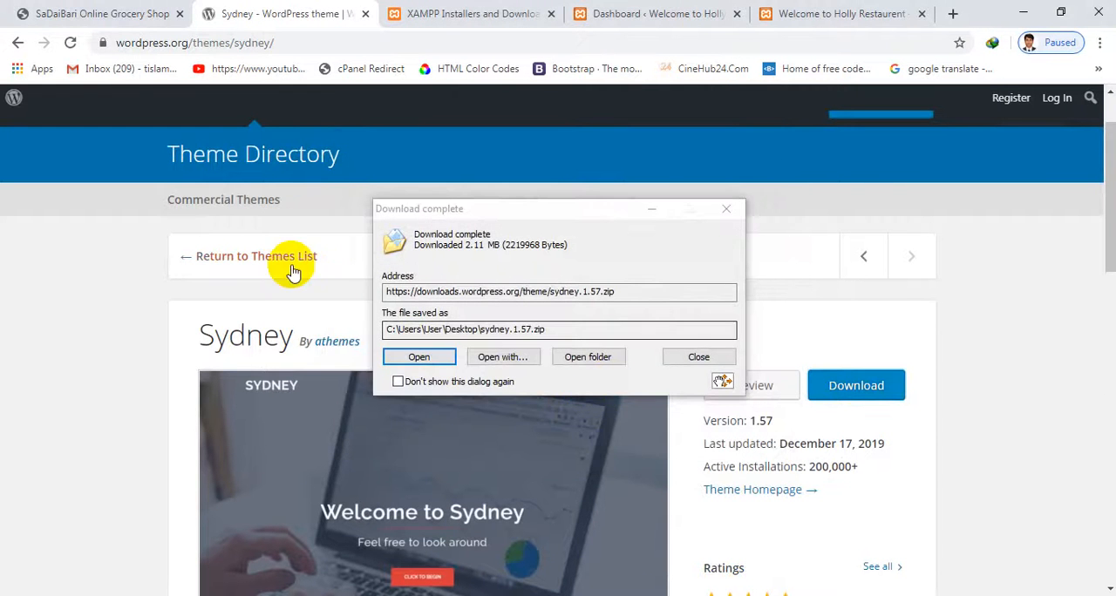
left_click(86, 8)
left_click(726, 209)
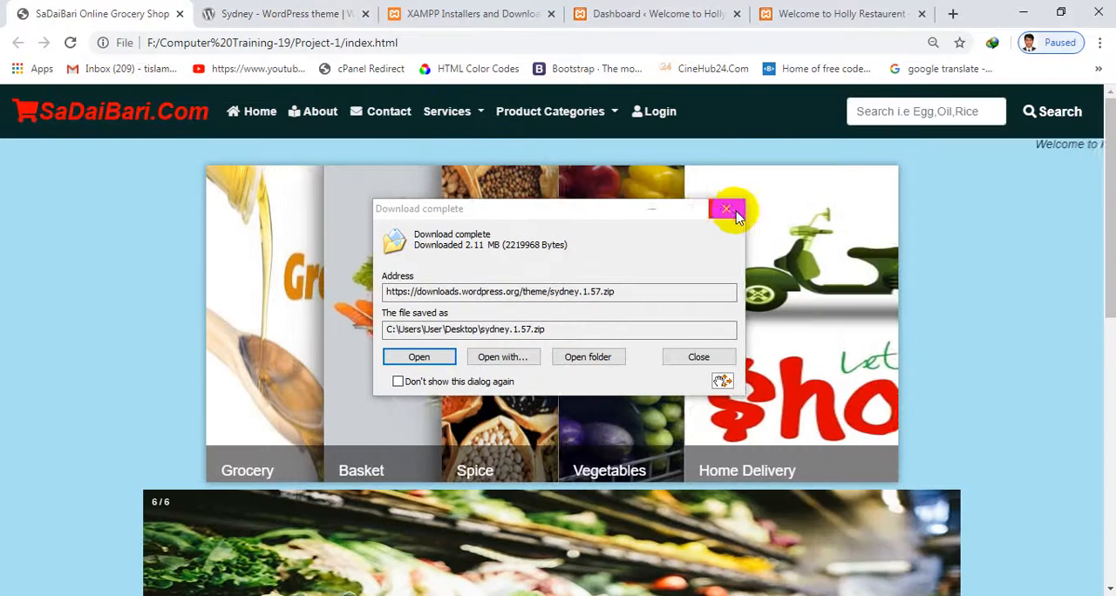
Return to the local site's WordPress admin and open the upload form for adding a new theme
left_click(458, 13)
left_click(667, 13)
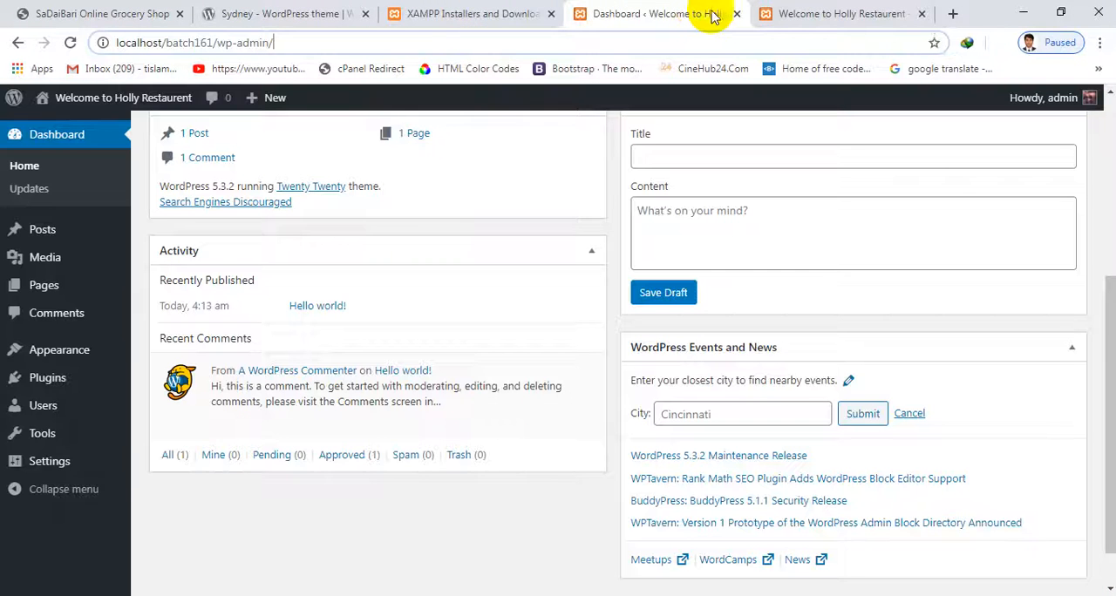
mouse_move(104, 349)
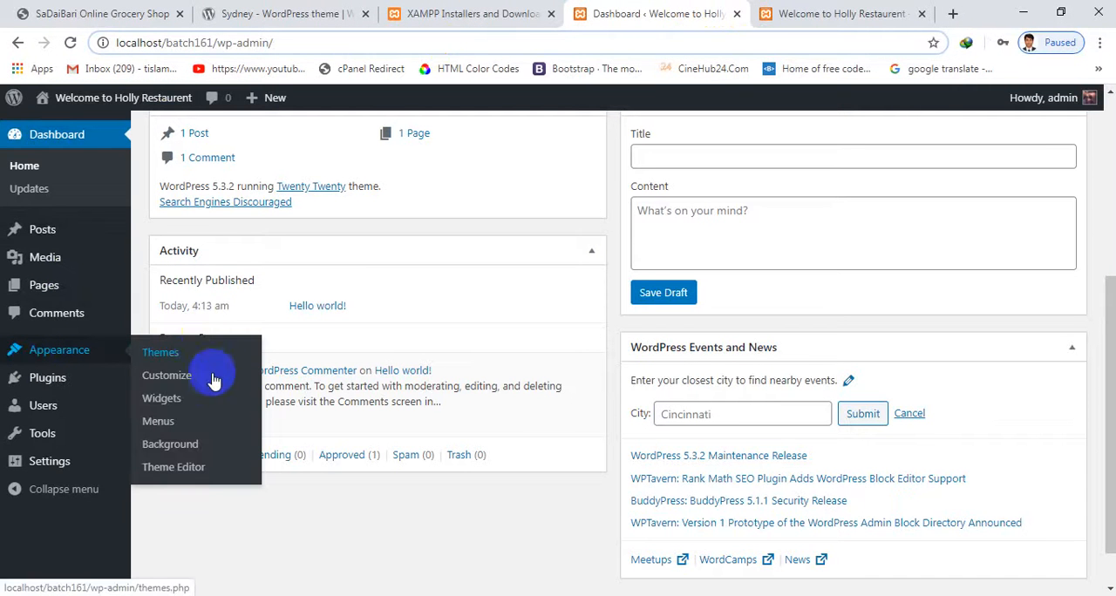
left_click(177, 356)
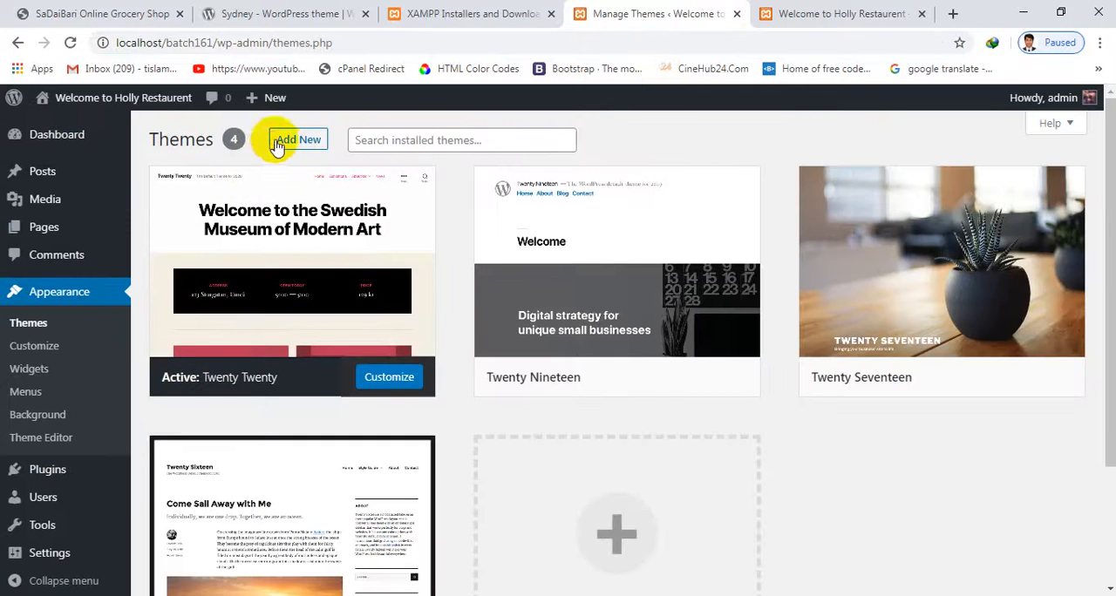
left_click(294, 144)
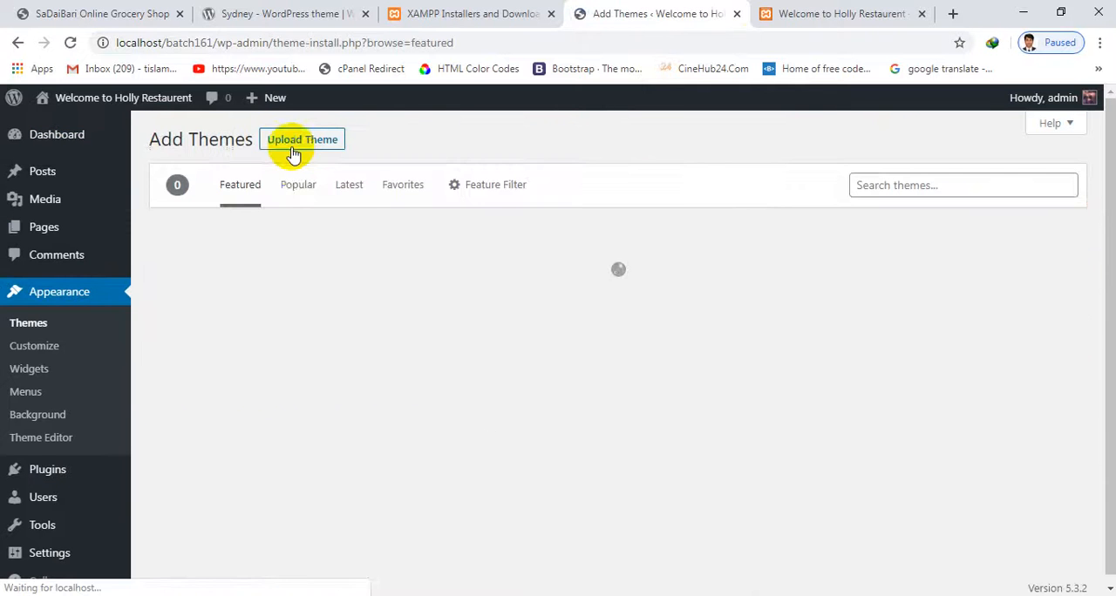
left_click(304, 142)
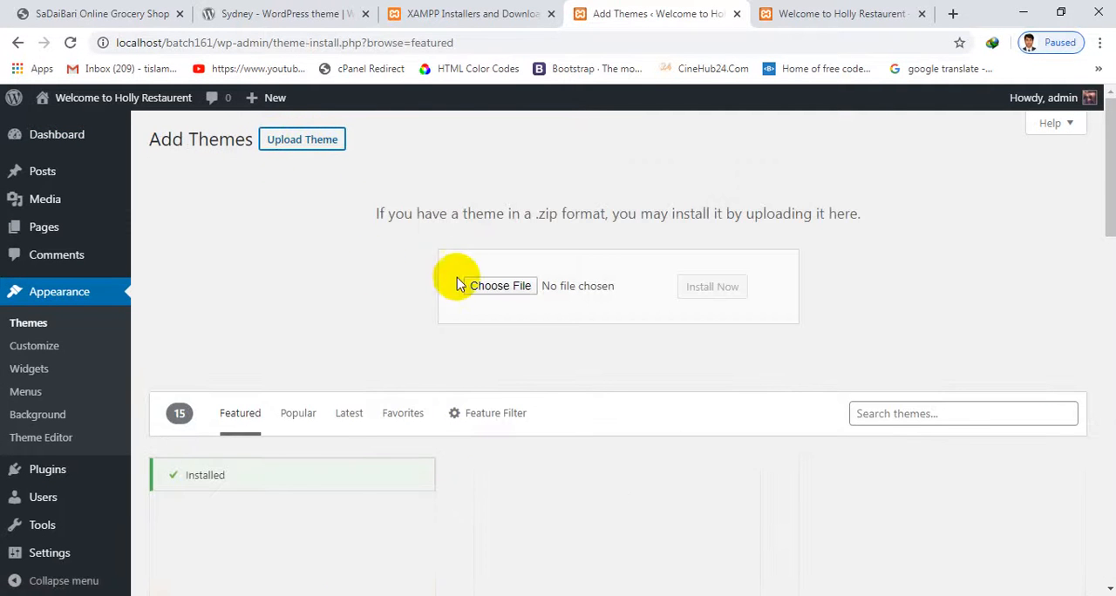
left_click(487, 288)
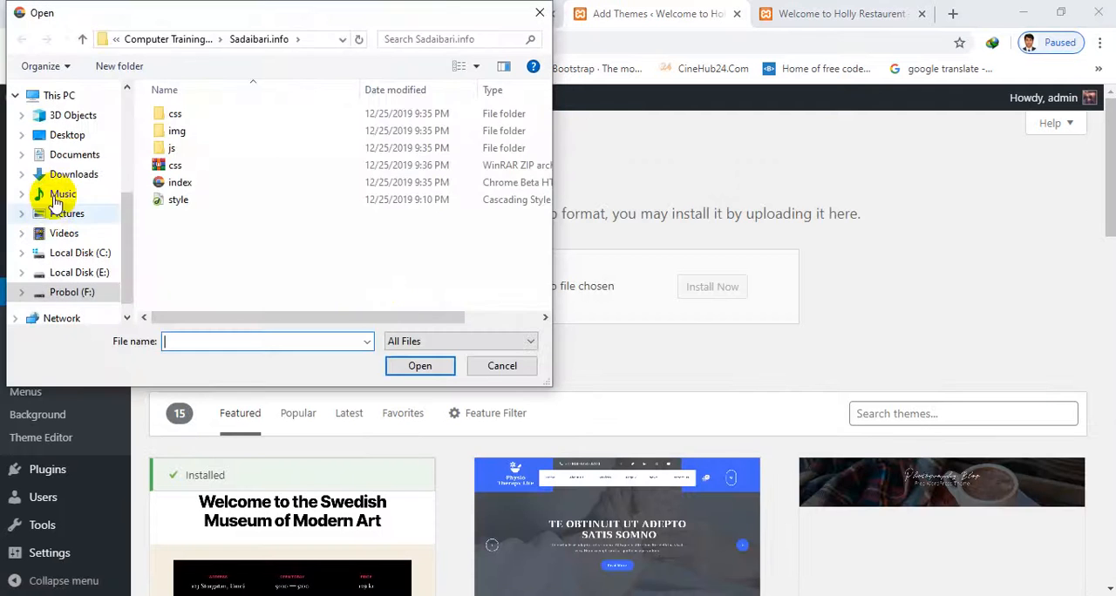
left_click(74, 174)
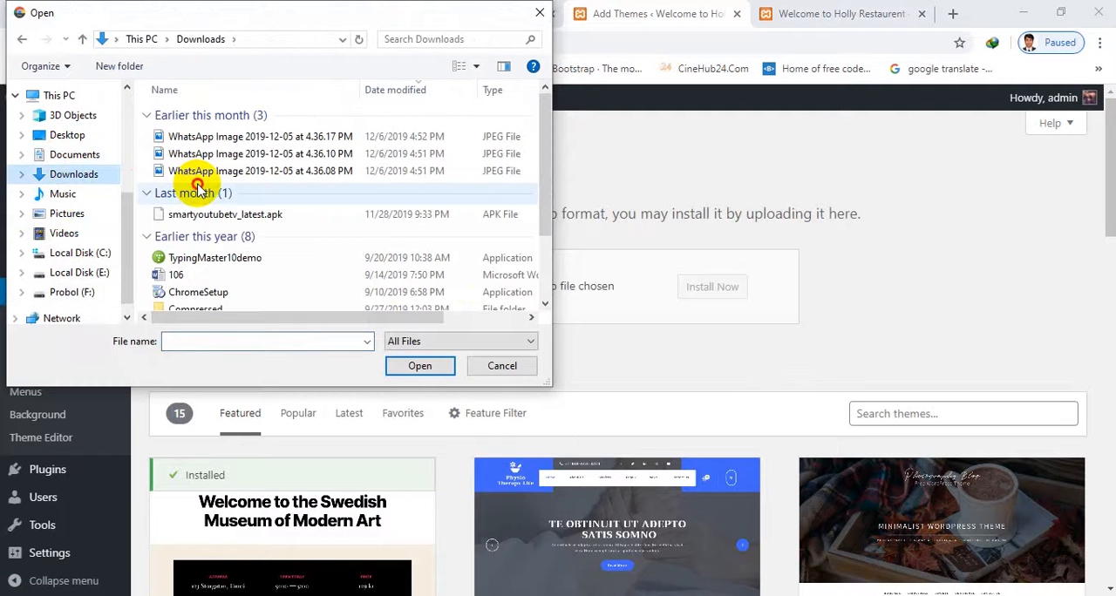
left_click(205, 213)
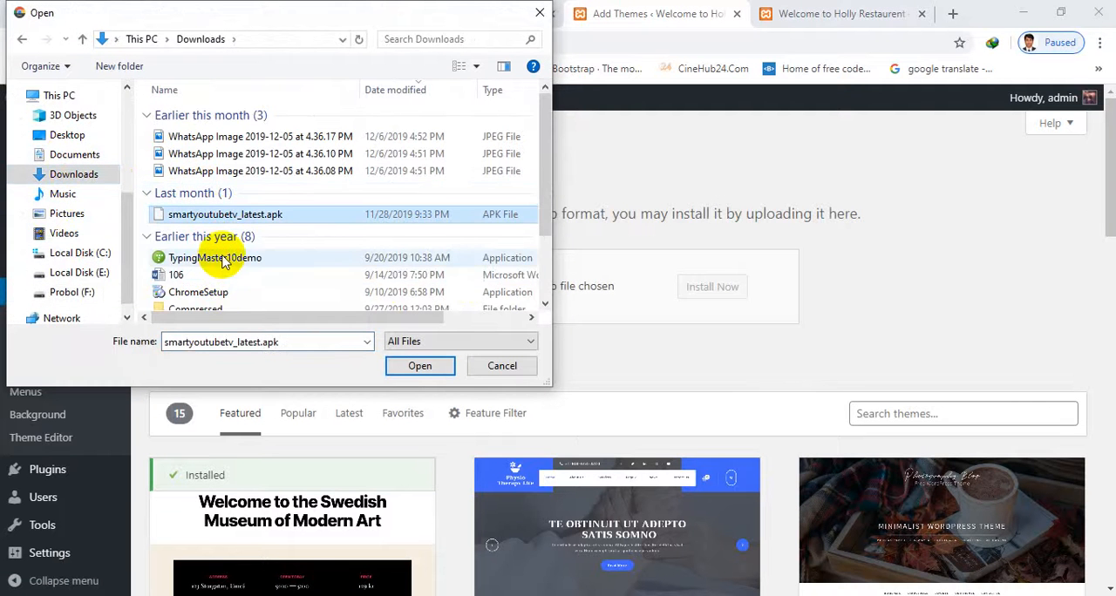
scroll(226, 255, "down", 2)
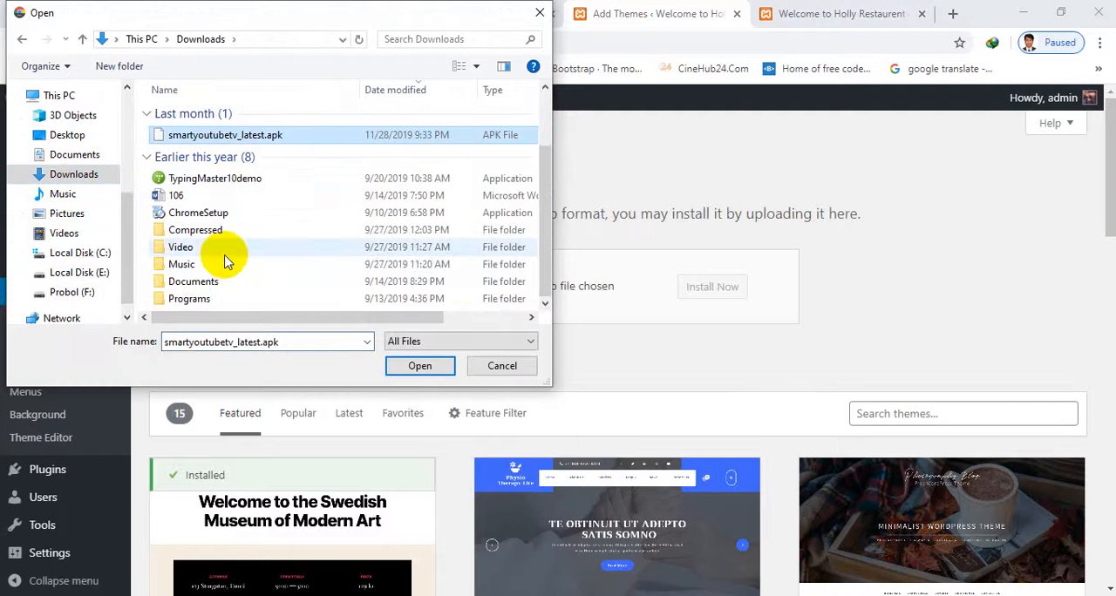
double_click(72, 176)
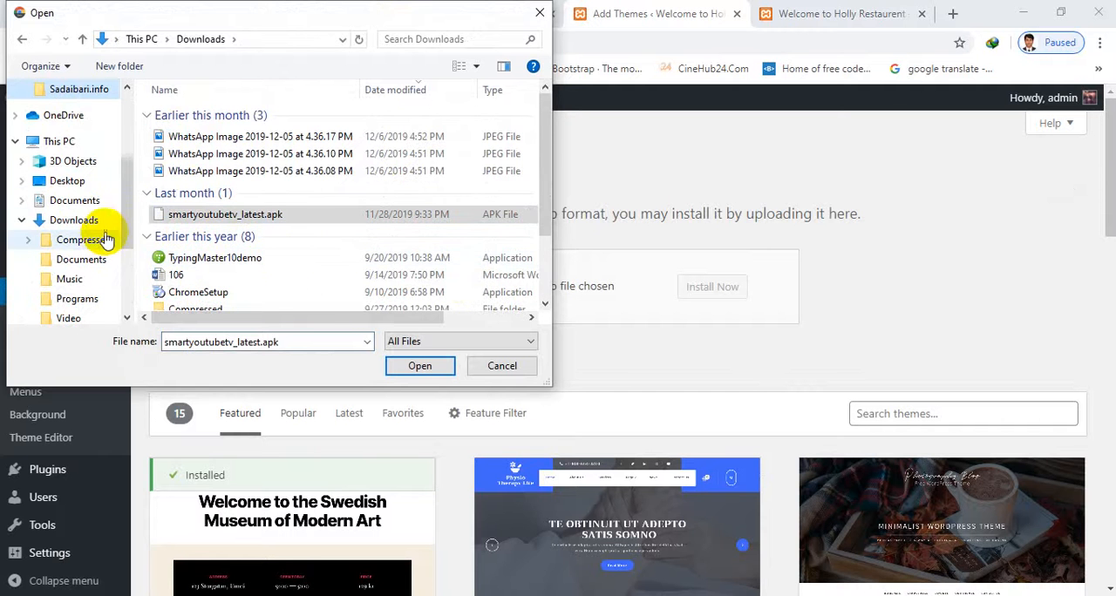
scroll(104, 232, "up", 2)
left_click(539, 14)
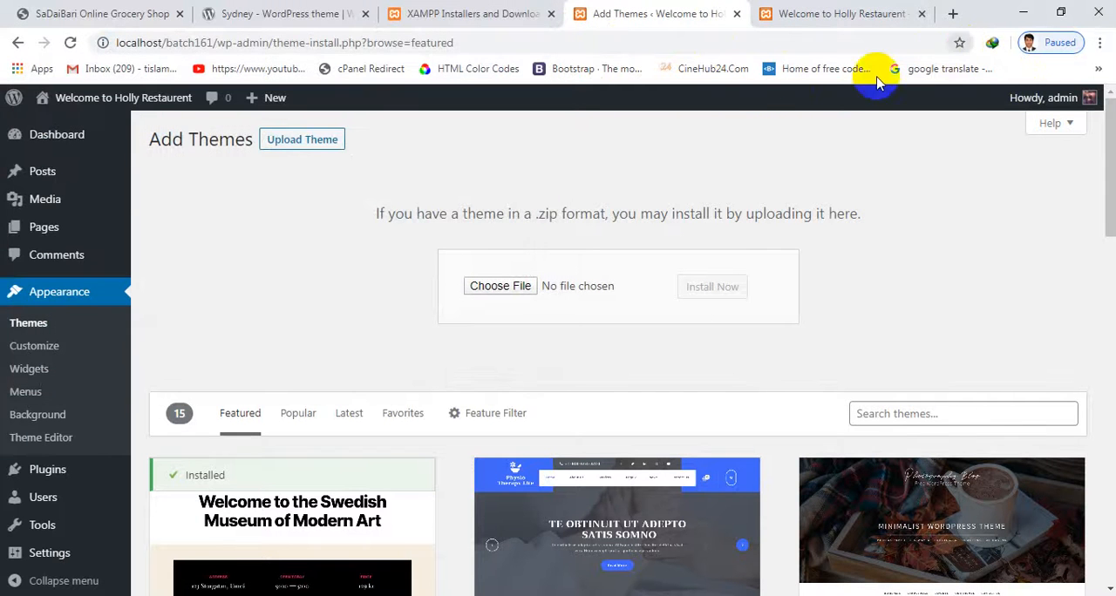
Return to the Sydney theme page, reopen its download details to check the zip's save folder, and cancel the duplicate download
left_click(778, 14)
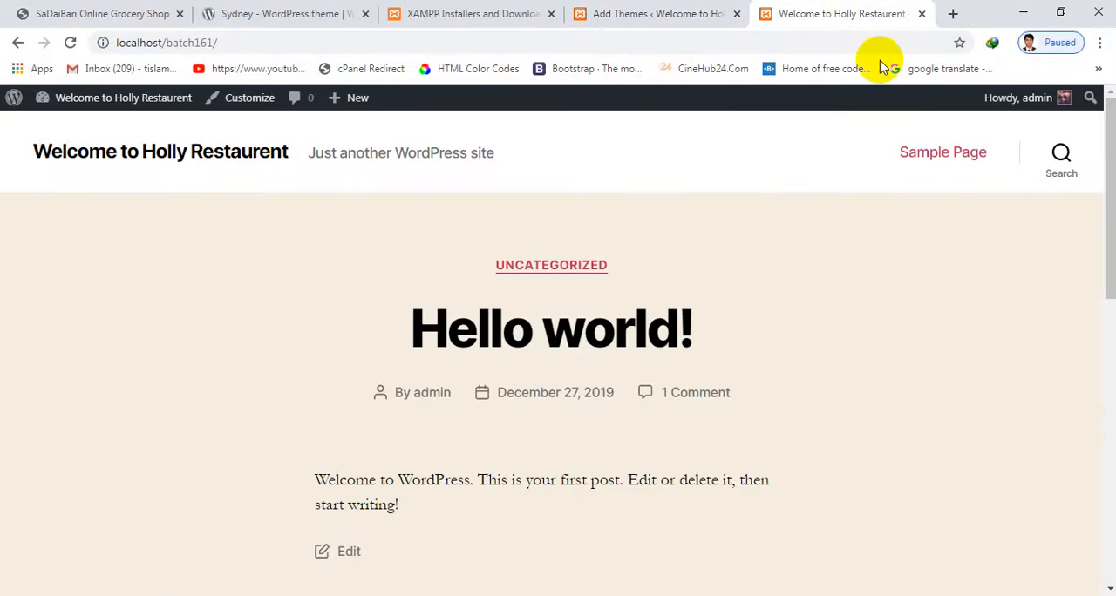
left_click(440, 12)
left_click(266, 14)
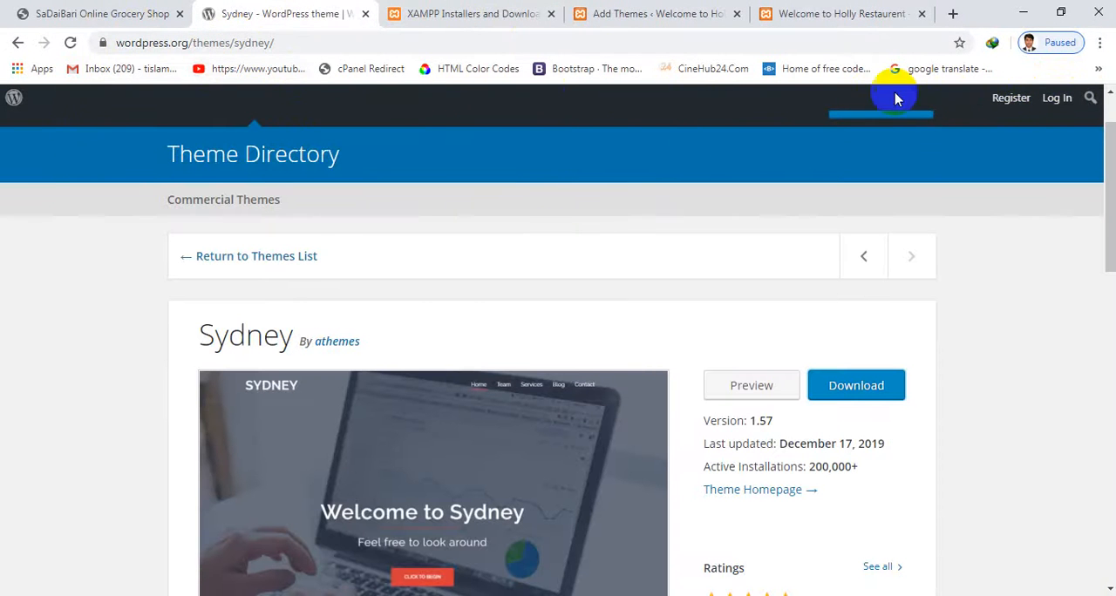
left_click(149, 11)
left_click(279, 12)
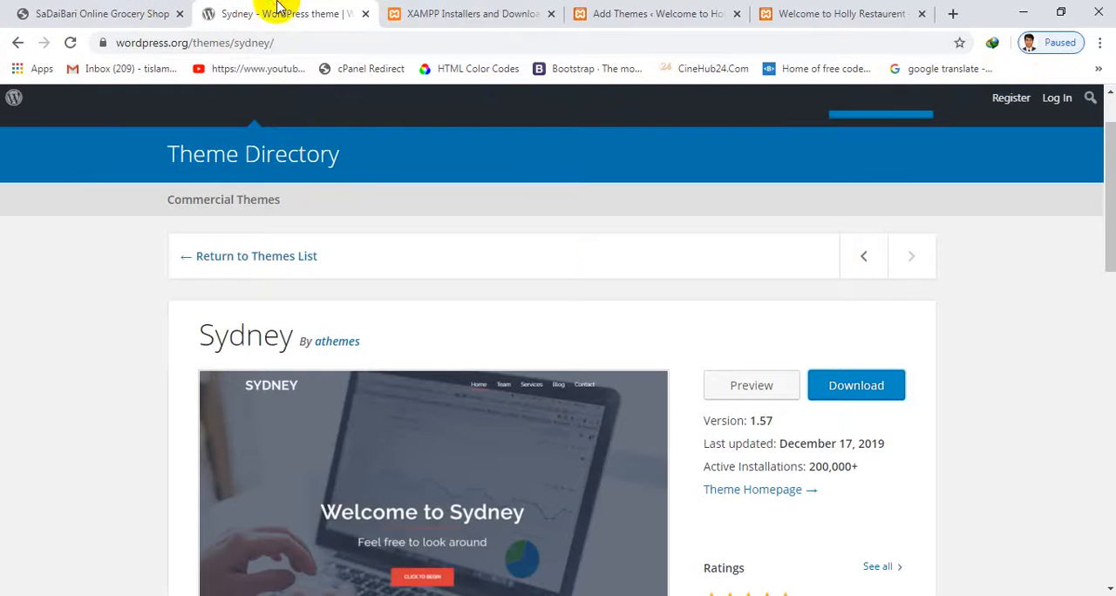
scroll(567, 236, "down", 1)
scroll(571, 231, "down", 1)
scroll(914, 374, "up", 1)
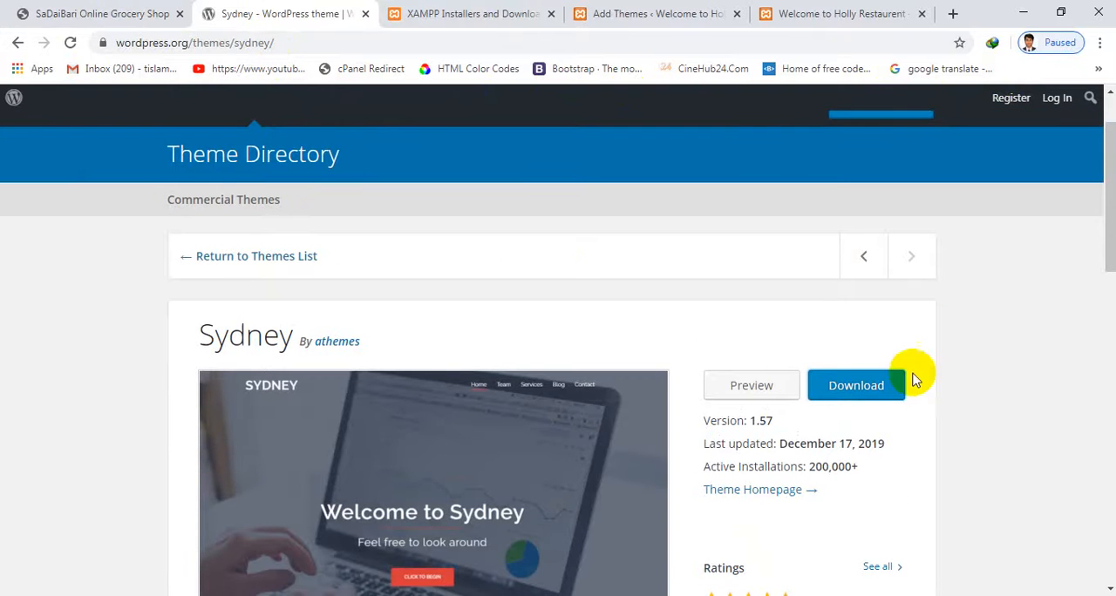
left_click(855, 392)
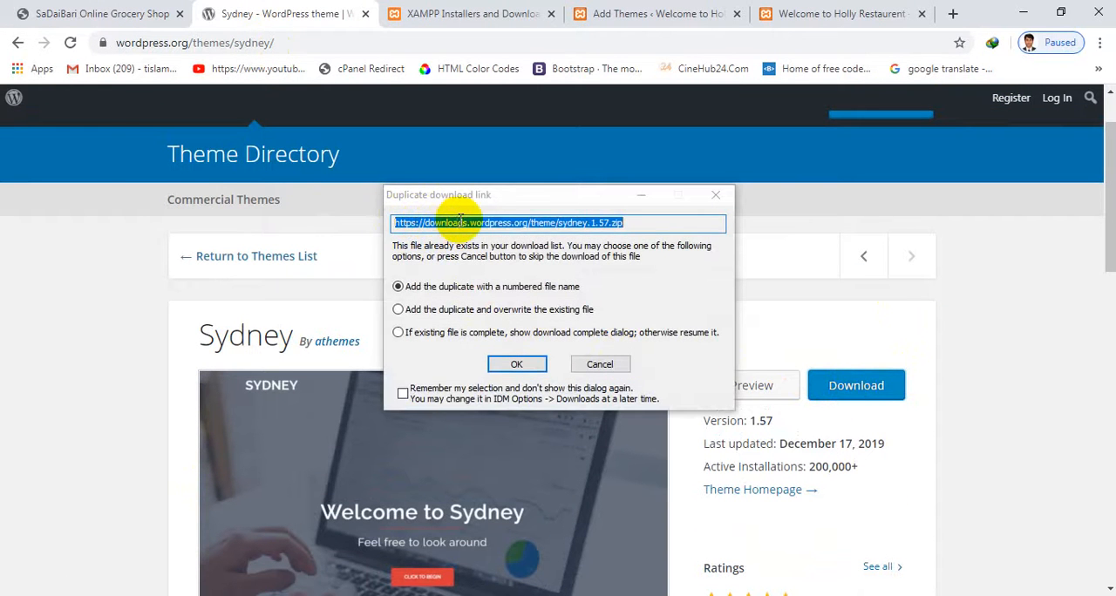
left_click(524, 370)
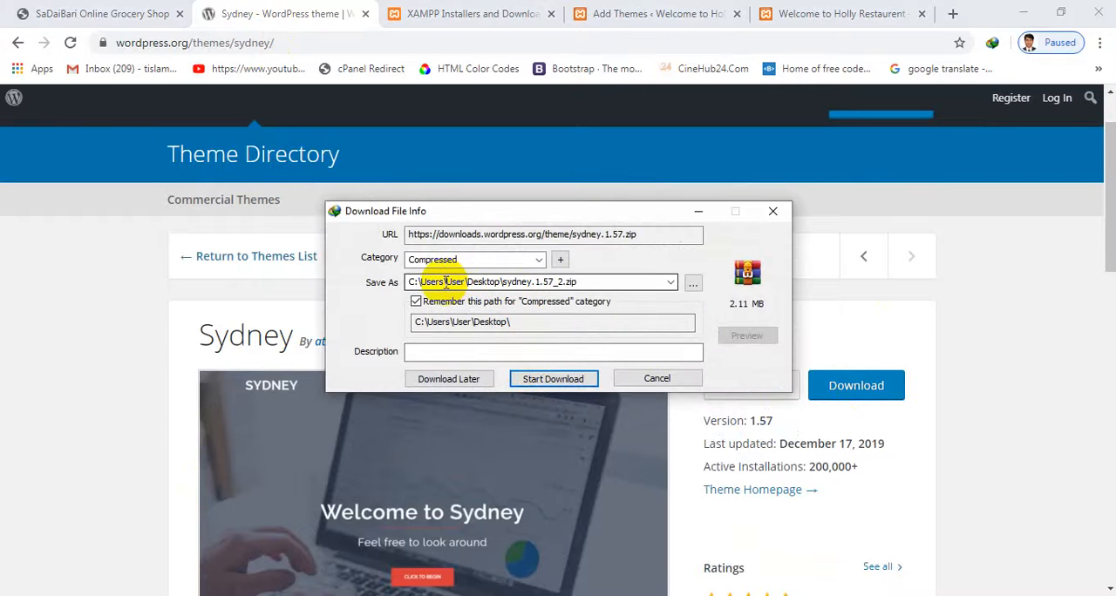
left_click(429, 234)
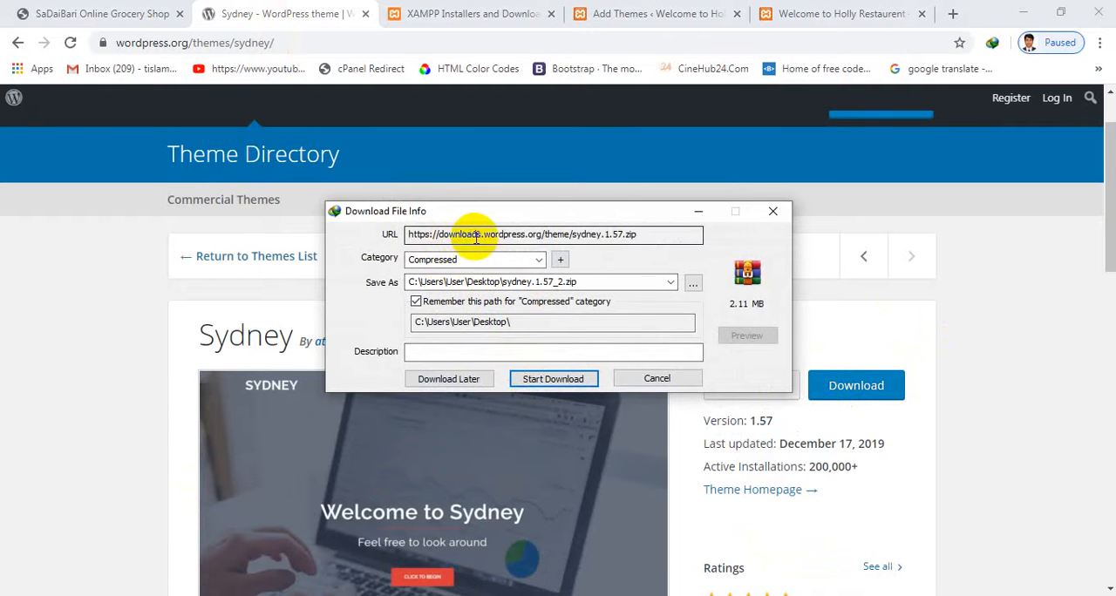
left_click(446, 282)
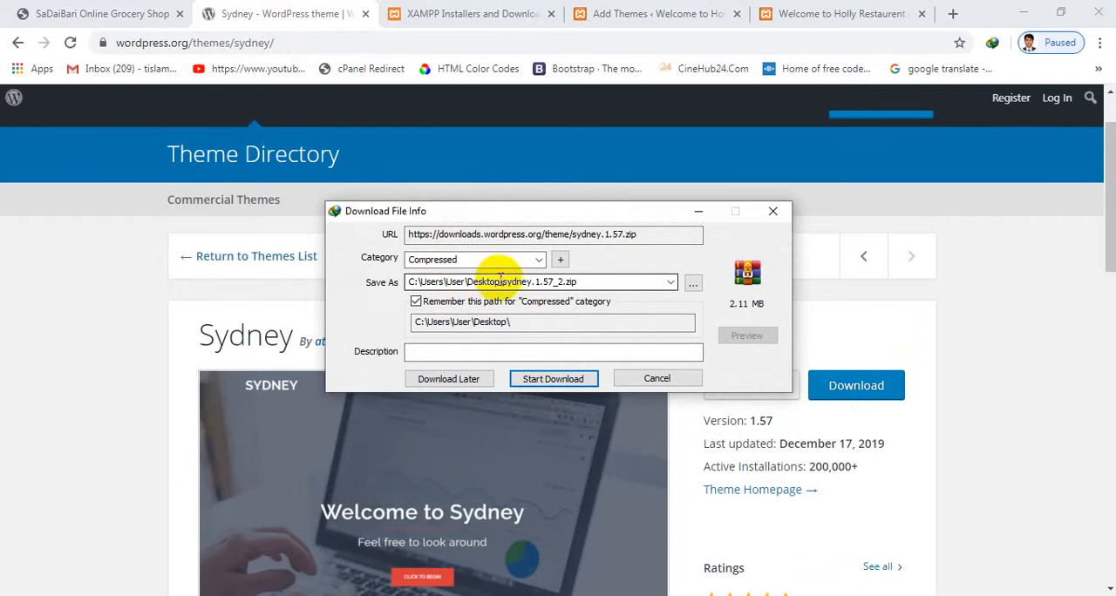
left_click(773, 210)
Go back to the Add Themes page, choose sydney.1.57.zip from the Desktop and install it
left_click(800, 13)
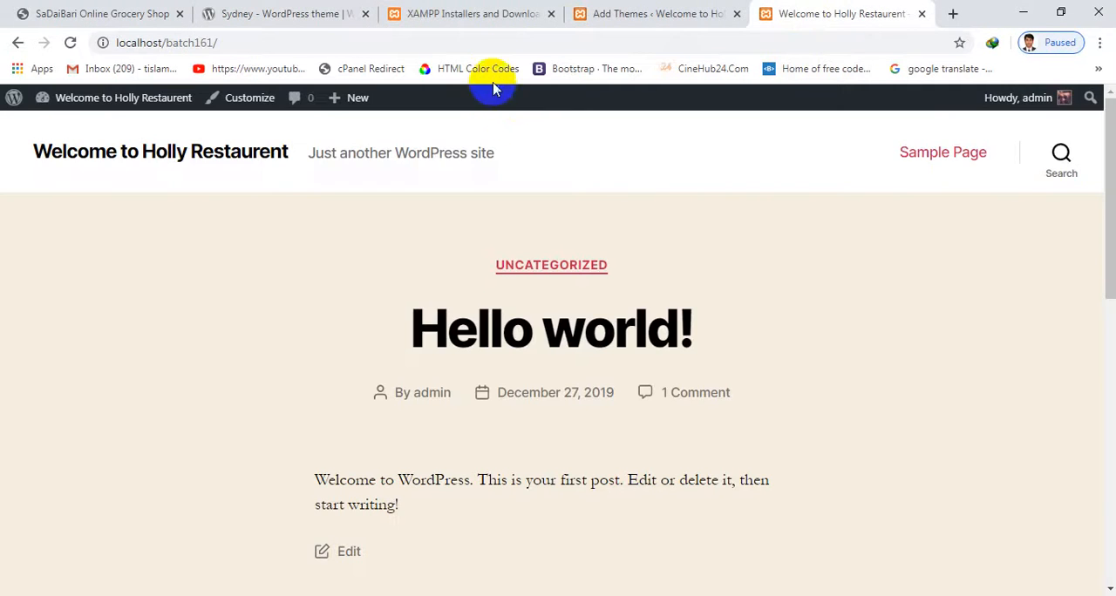
left_click(442, 15)
left_click(652, 14)
left_click(515, 10)
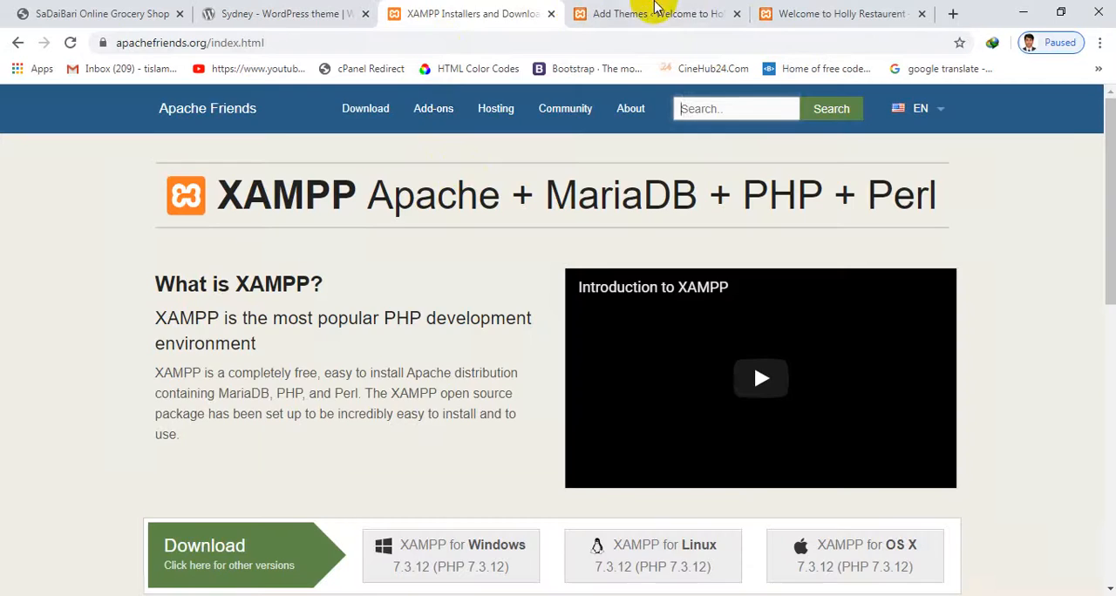
left_click(654, 12)
left_click(499, 288)
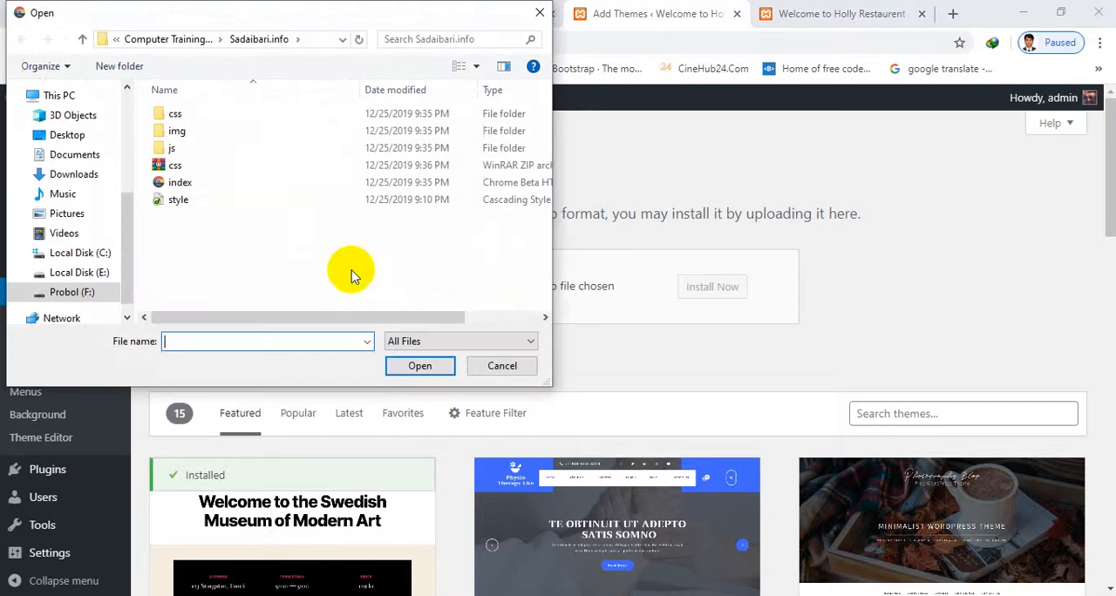
left_click(54, 140)
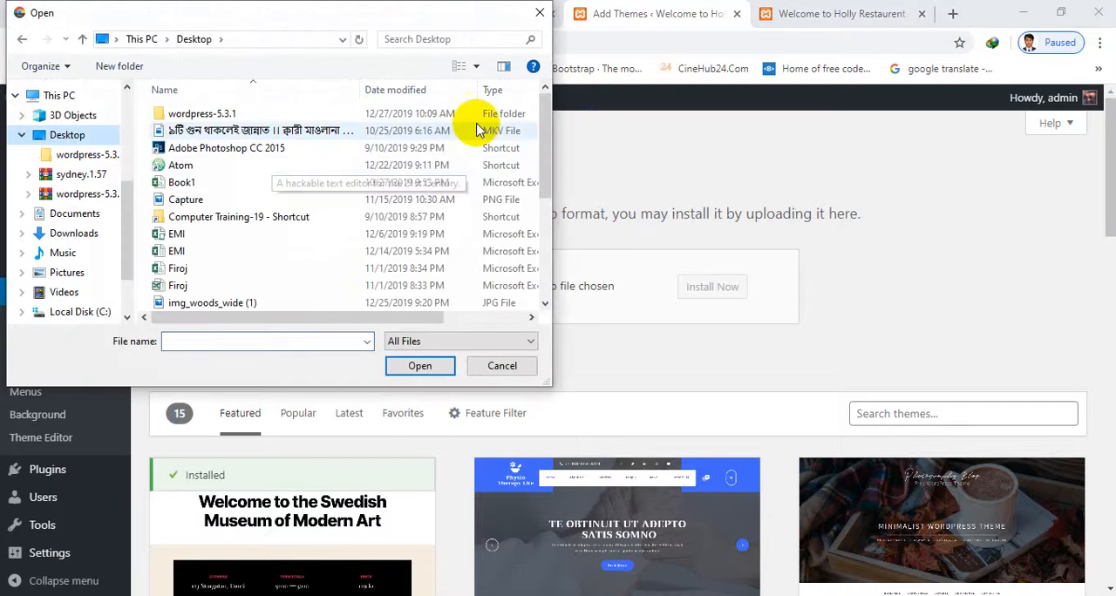
left_click_drag(542, 131, 549, 272)
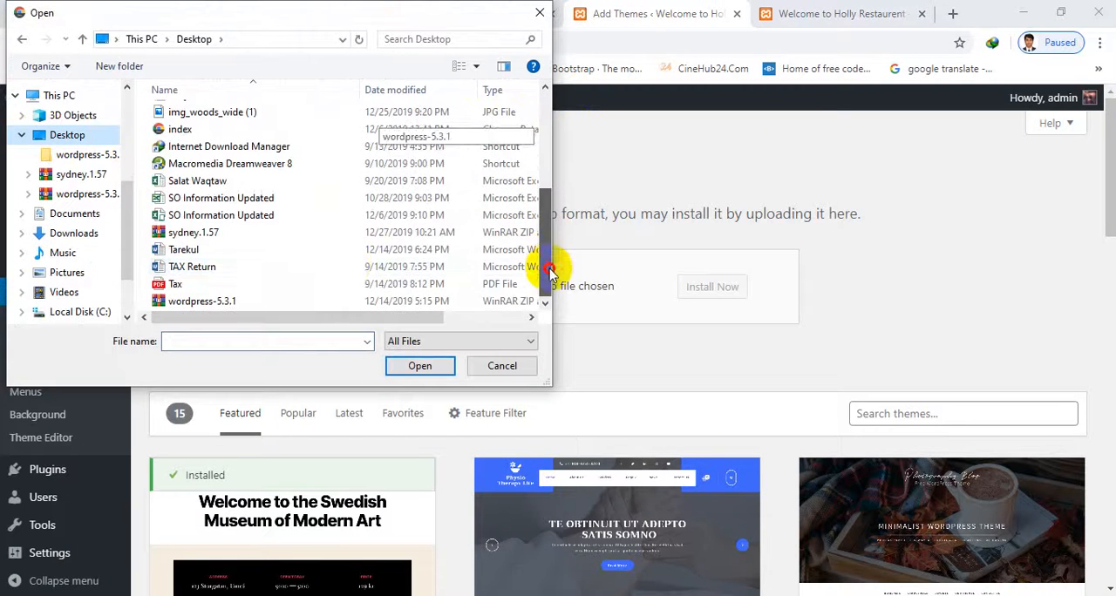
double_click(249, 233)
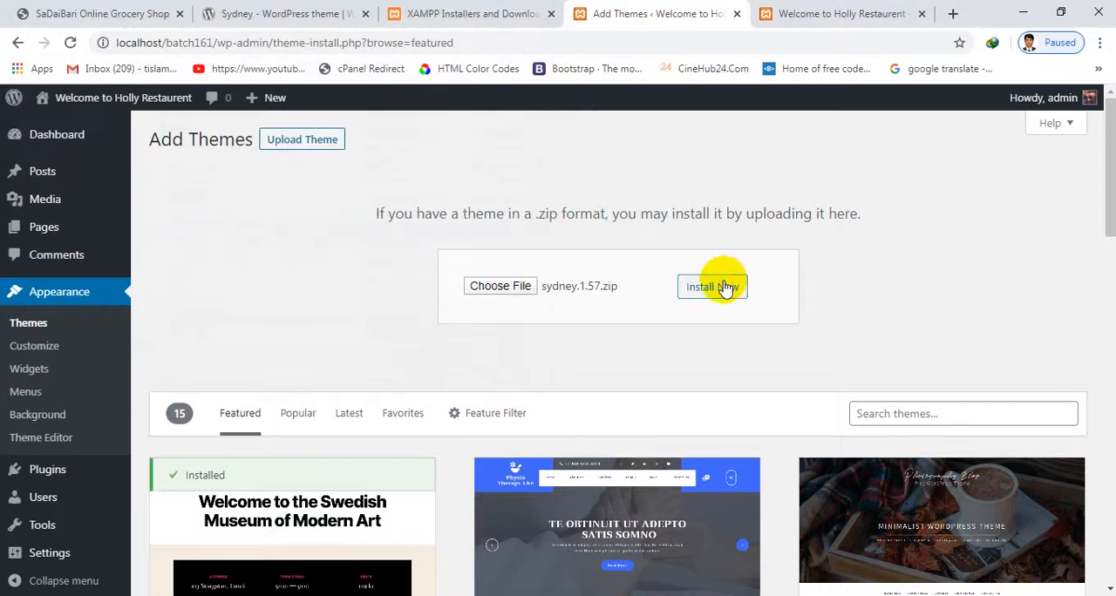
left_click(726, 280)
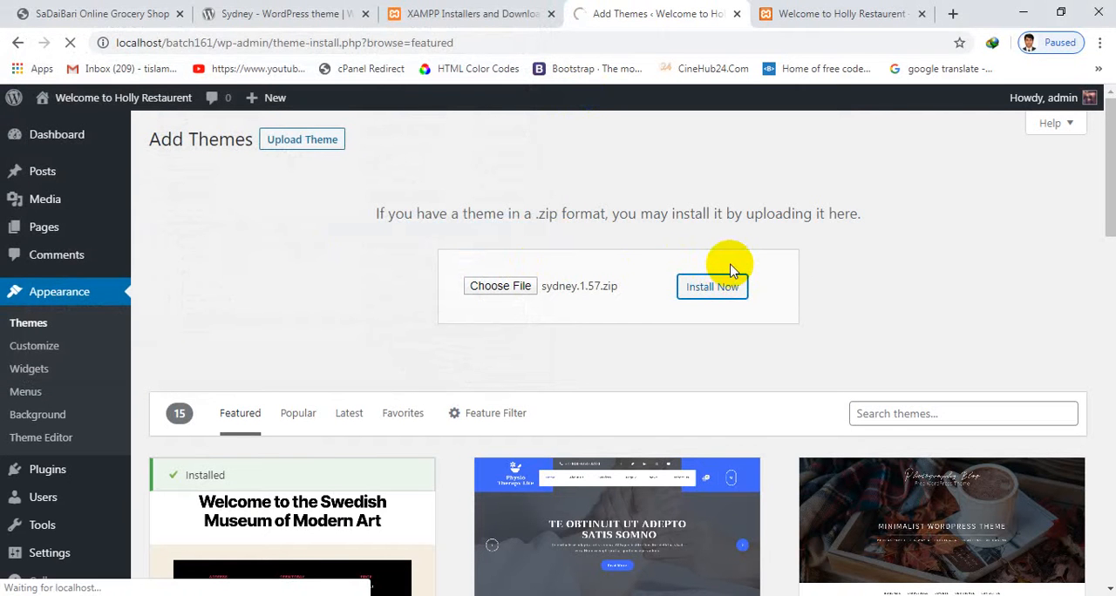
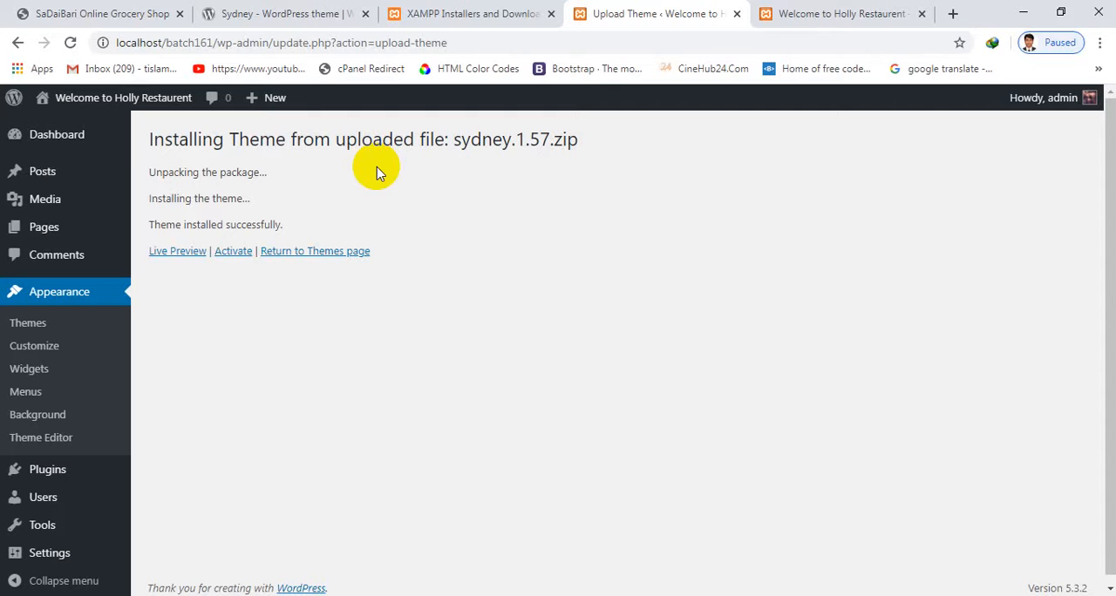
Activate the installed Sydney theme and reload the local site's homepage at localhost/batch161
left_click(231, 252)
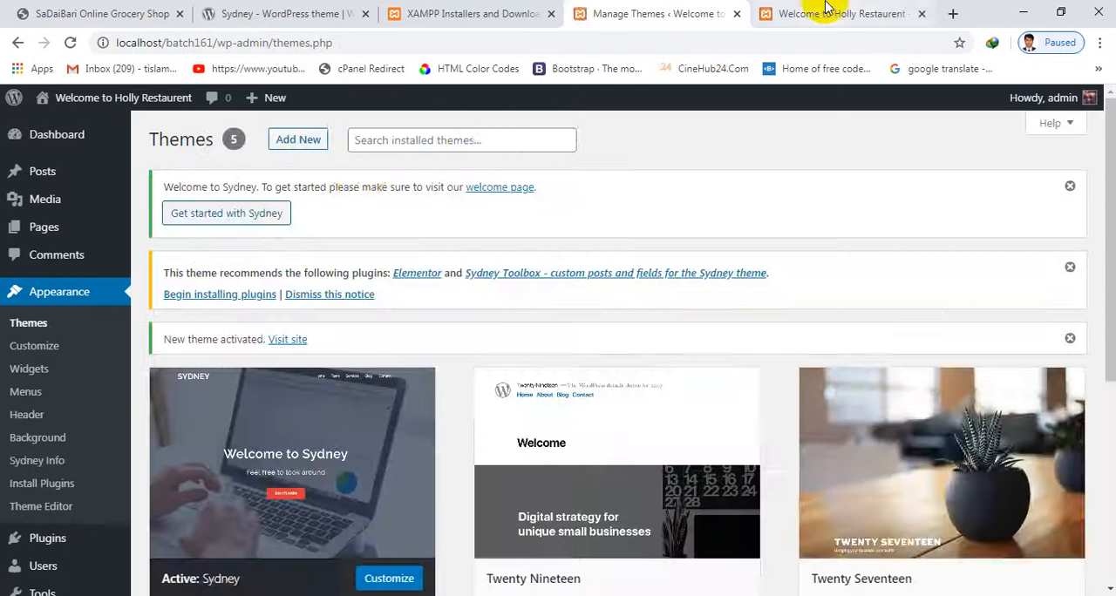
left_click(828, 14)
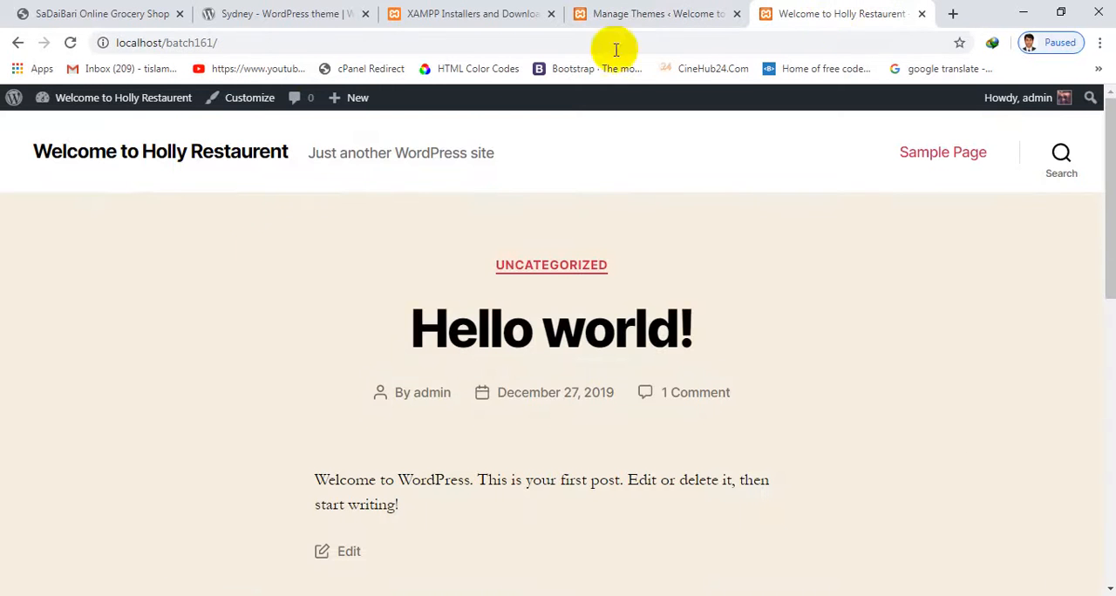
left_click(70, 43)
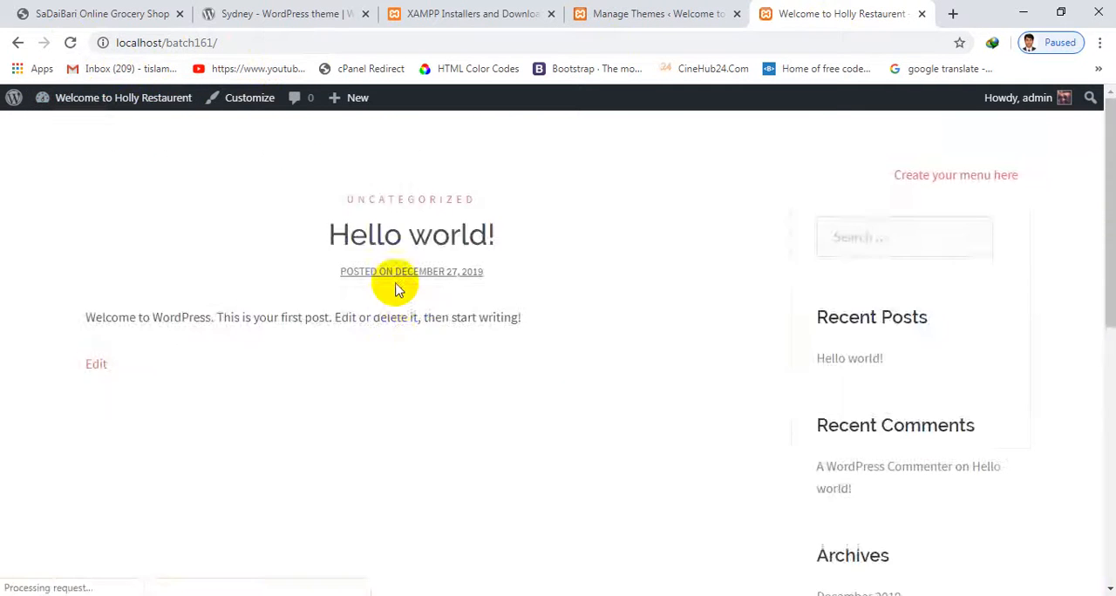
Examine the homepage's header, sample post, sidebar widgets and footer under the Sydney theme
scroll(393, 315, "down", 5)
scroll(410, 261, "up", 5)
scroll(389, 323, "down", 5)
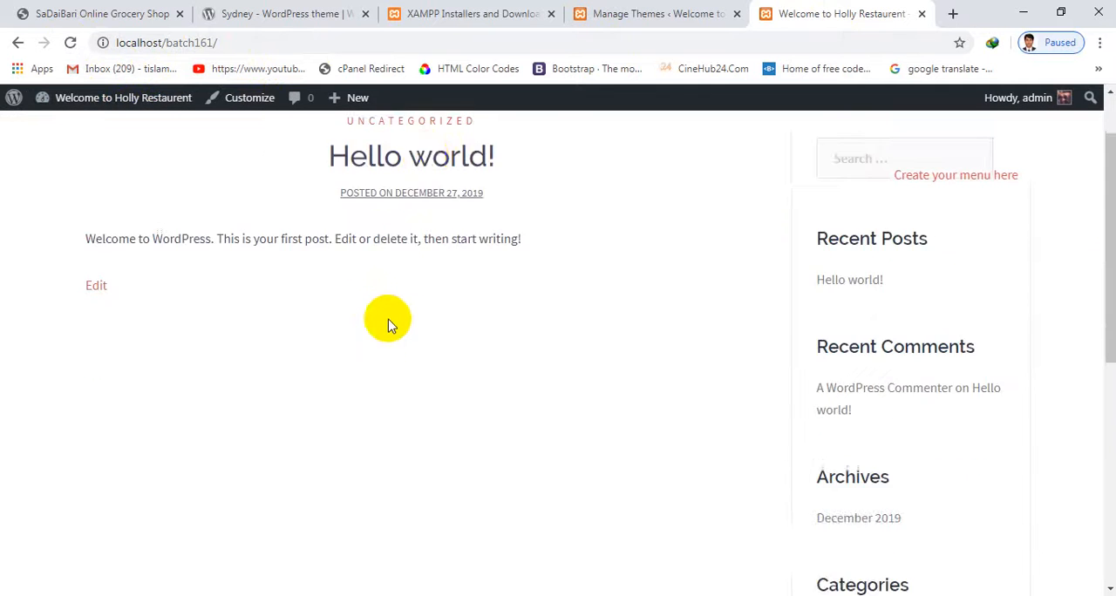
scroll(387, 319, "up", 5)
scroll(486, 242, "down", 3)
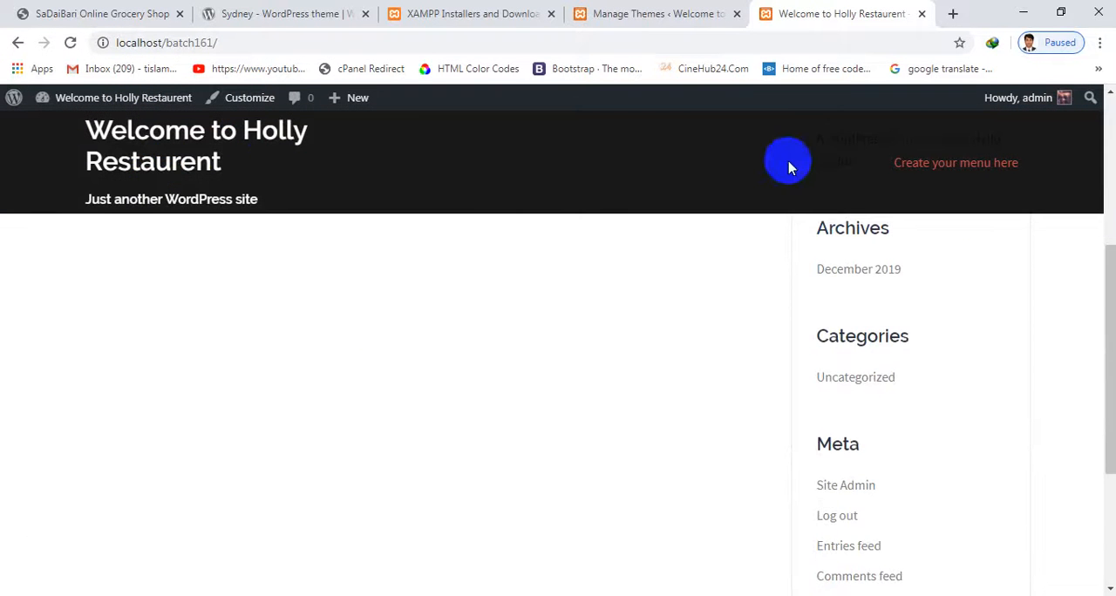
scroll(552, 553, "down", 3)
scroll(837, 237, "up", 5)
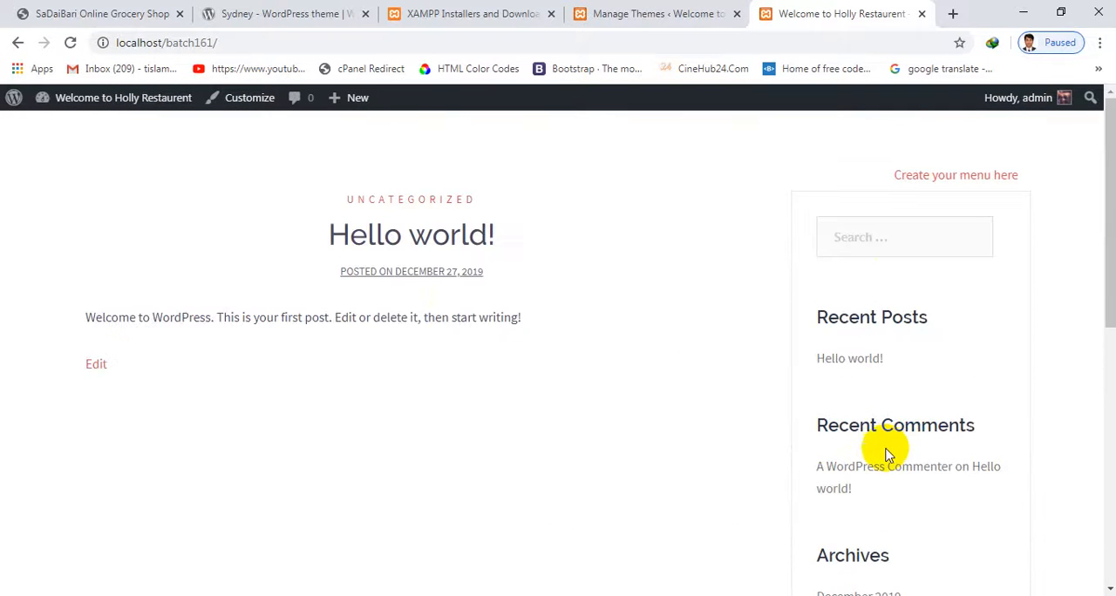
scroll(465, 241, "down", 5)
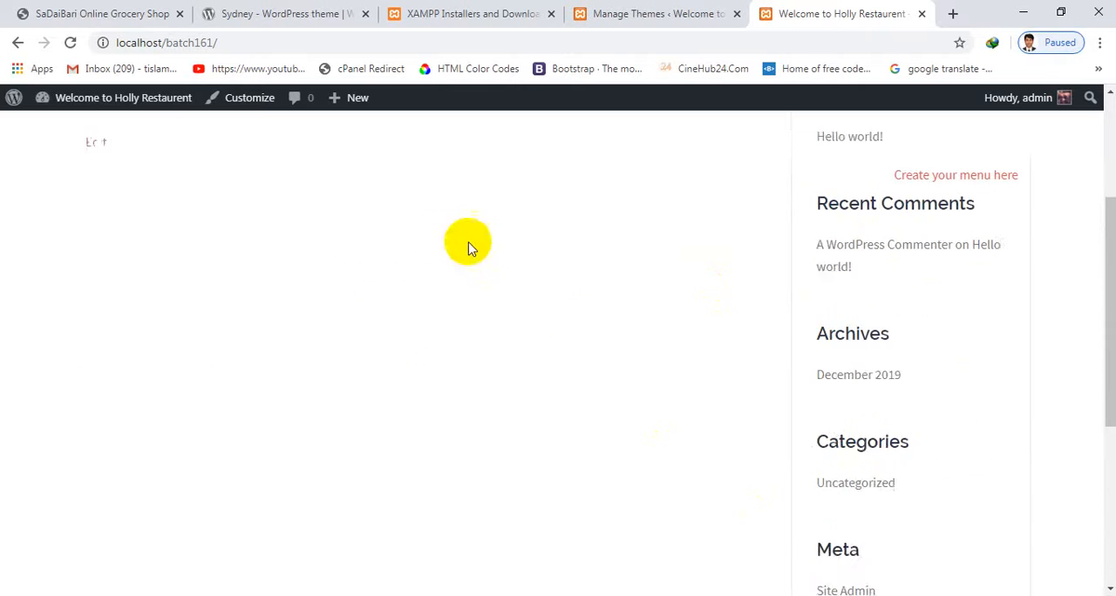
scroll(563, 179, "up", 5)
scroll(186, 207, "down", 5)
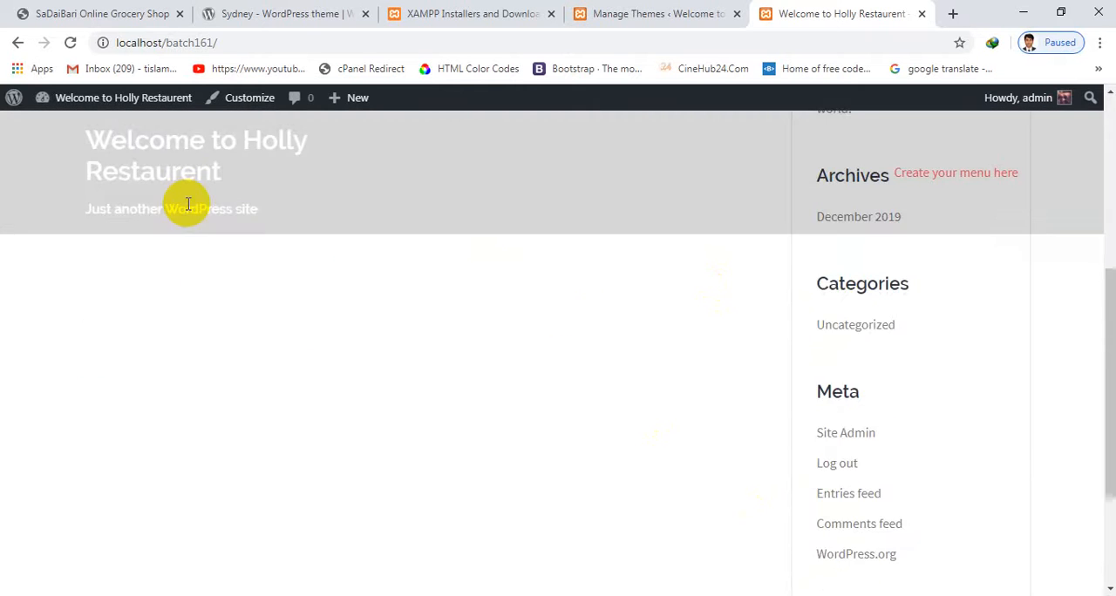
scroll(485, 149, "up", 5)
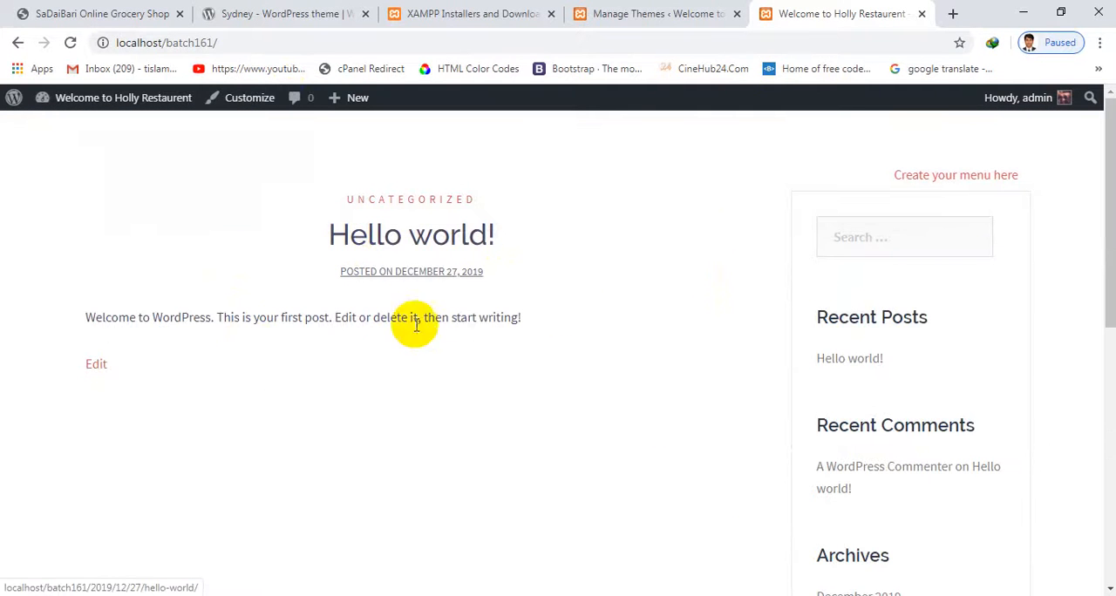
scroll(393, 281, "down", 5)
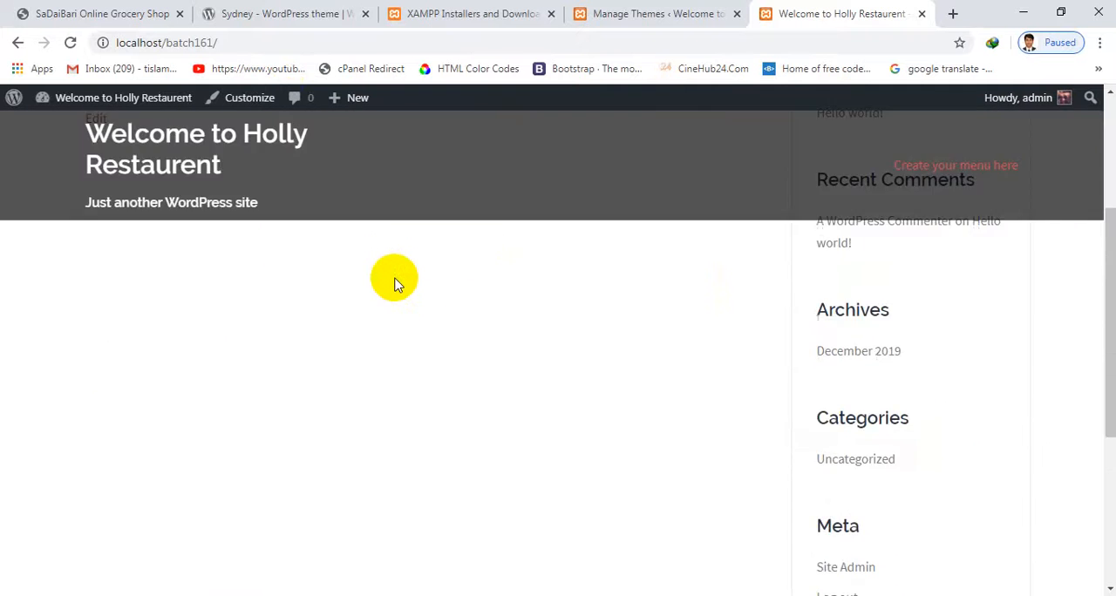
scroll(395, 314, "up", 5)
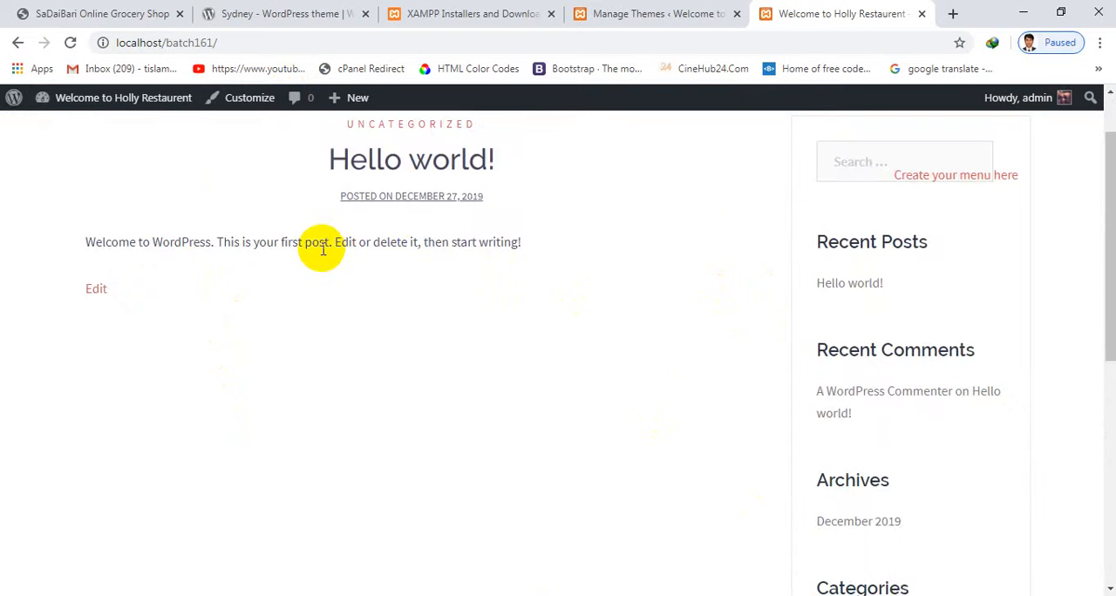
scroll(323, 250, "up", 1)
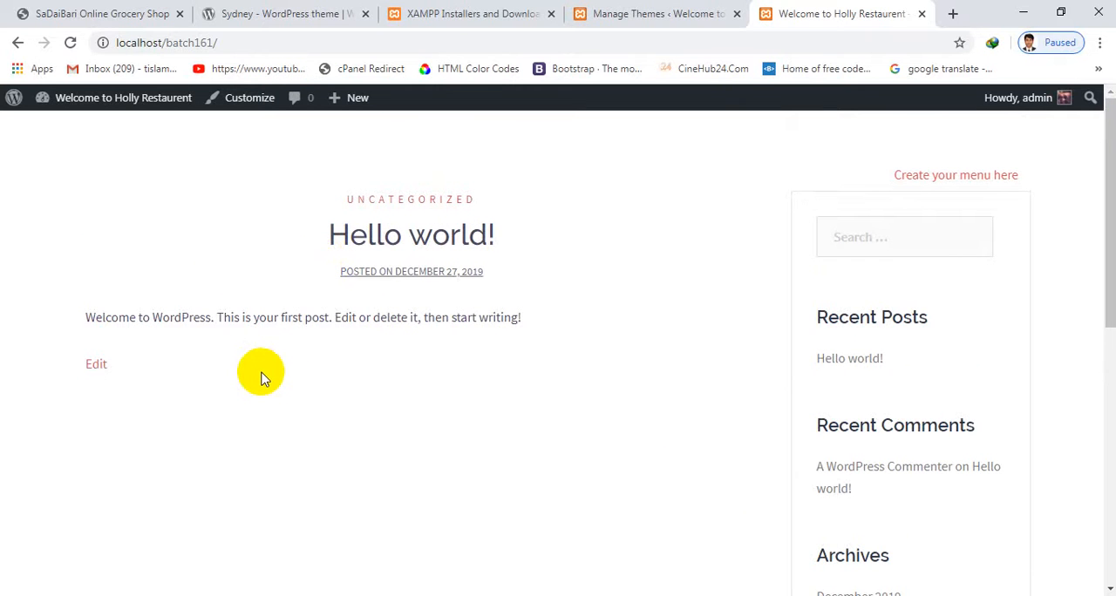
scroll(358, 297, "down", 5)
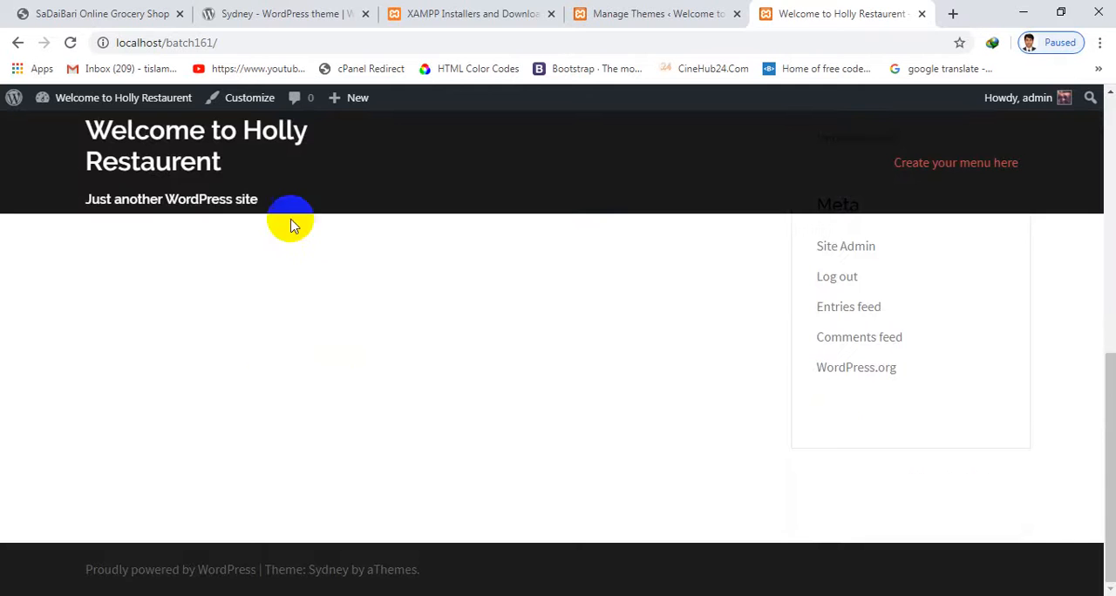
Return to the site's theme admin and open the Customizer for Sydney, viewing the homepage again while it loads
left_click(282, 12)
left_click(462, 13)
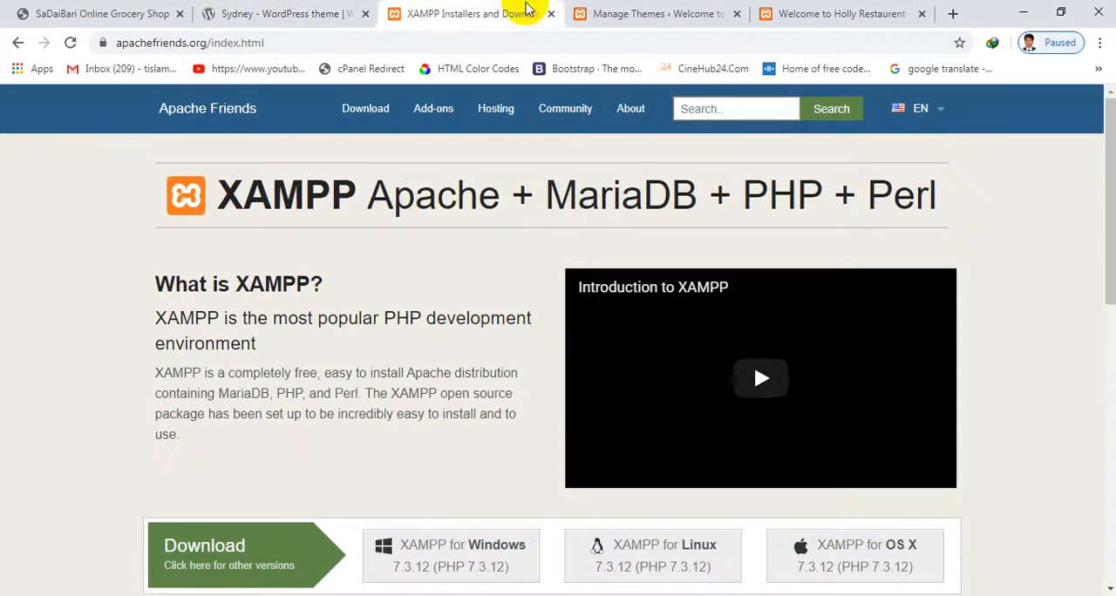
left_click(793, 12)
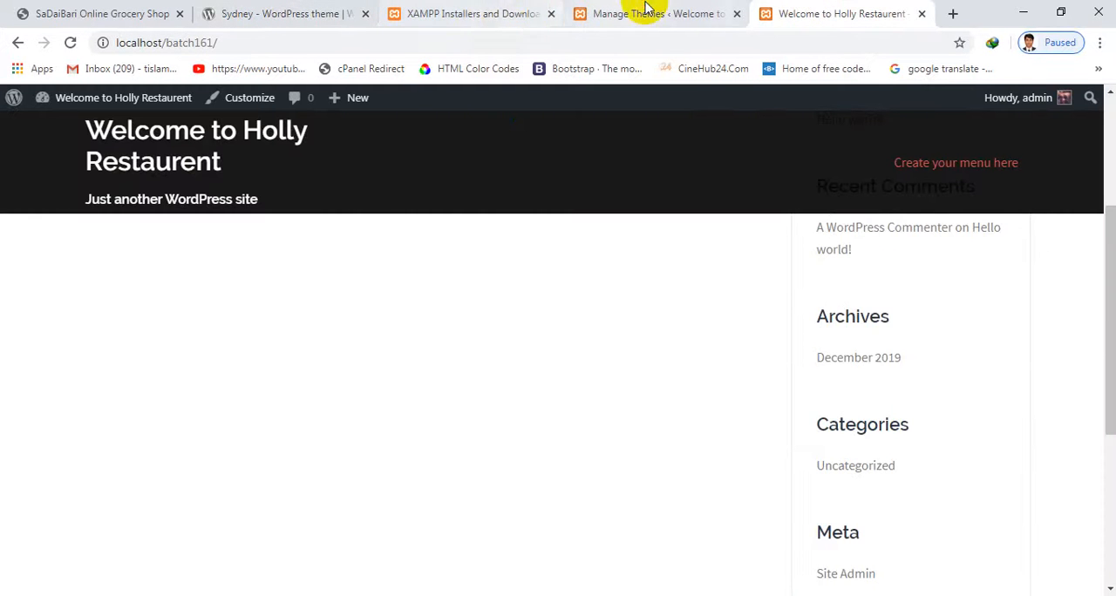
left_click(645, 13)
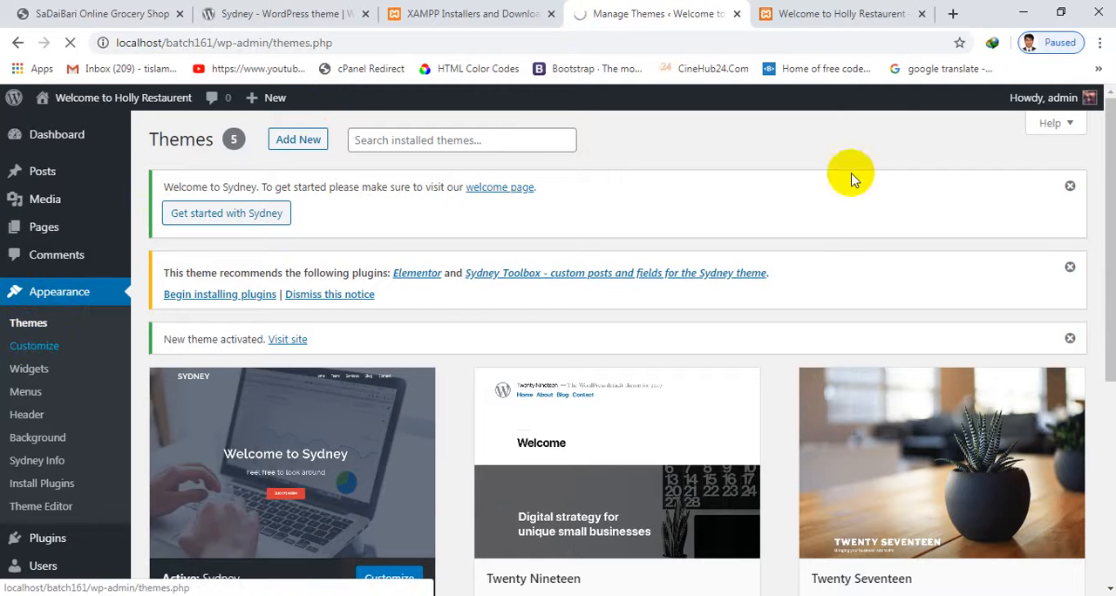
left_click(837, 12)
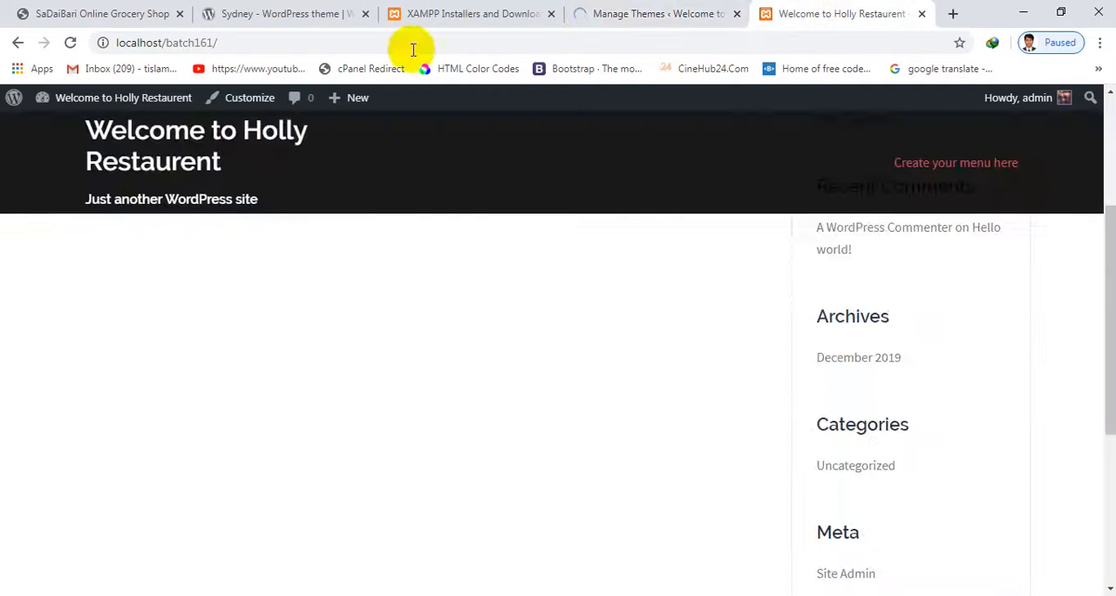
scroll(729, 327, "down", 6)
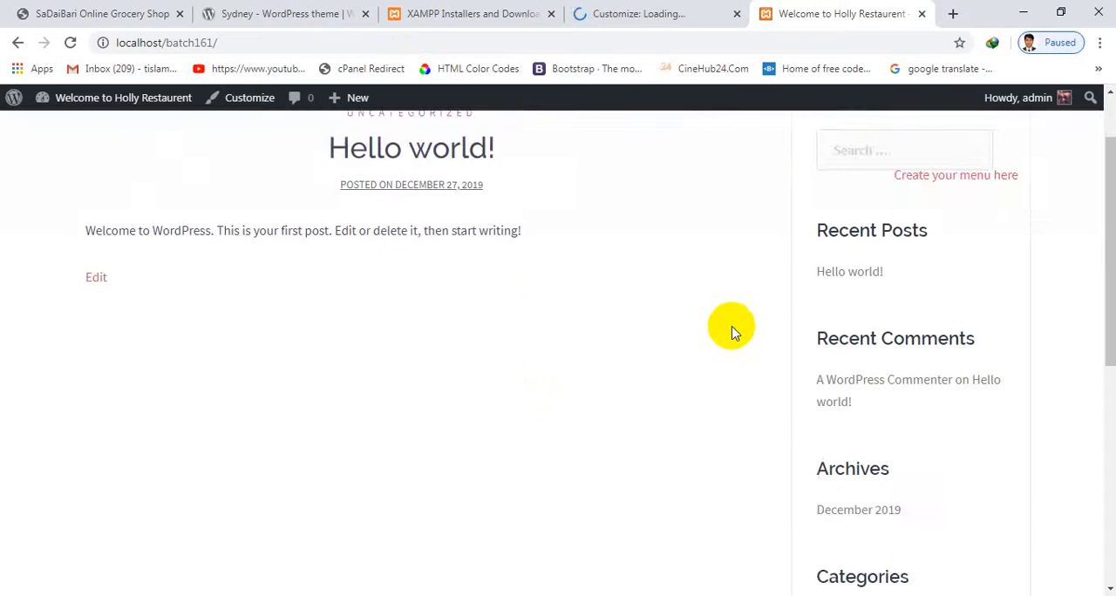
scroll(711, 329, "up", 2)
scroll(698, 327, "up", 5)
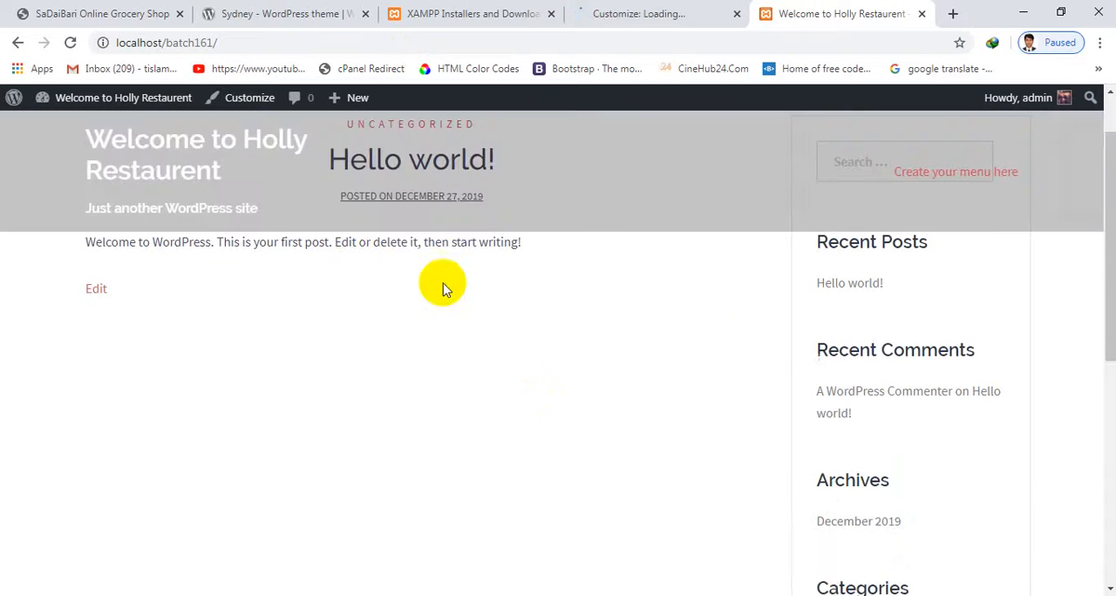
left_click(618, 11)
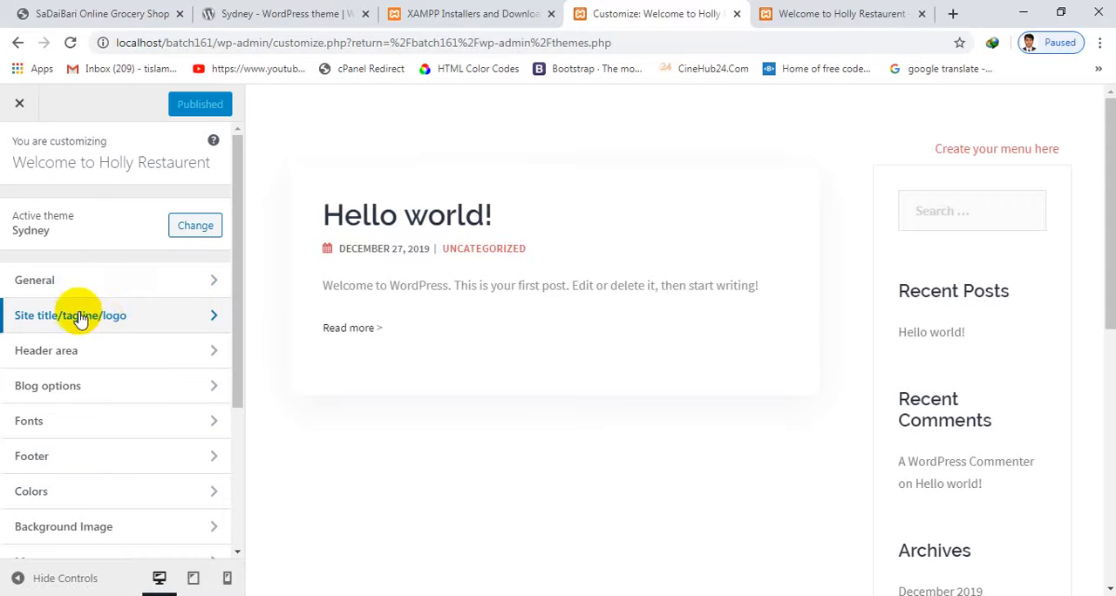
Check the Customizer's General padding settings, and open the site title, tagline and logo settings to review the title and tagline
left_click(63, 280)
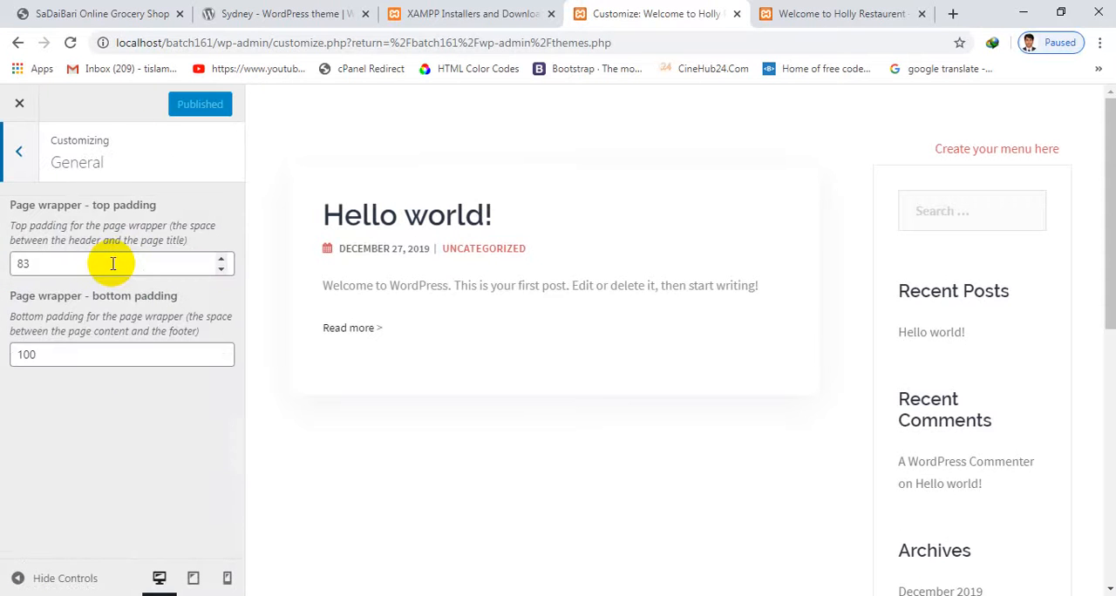
left_click(19, 152)
left_click(103, 322)
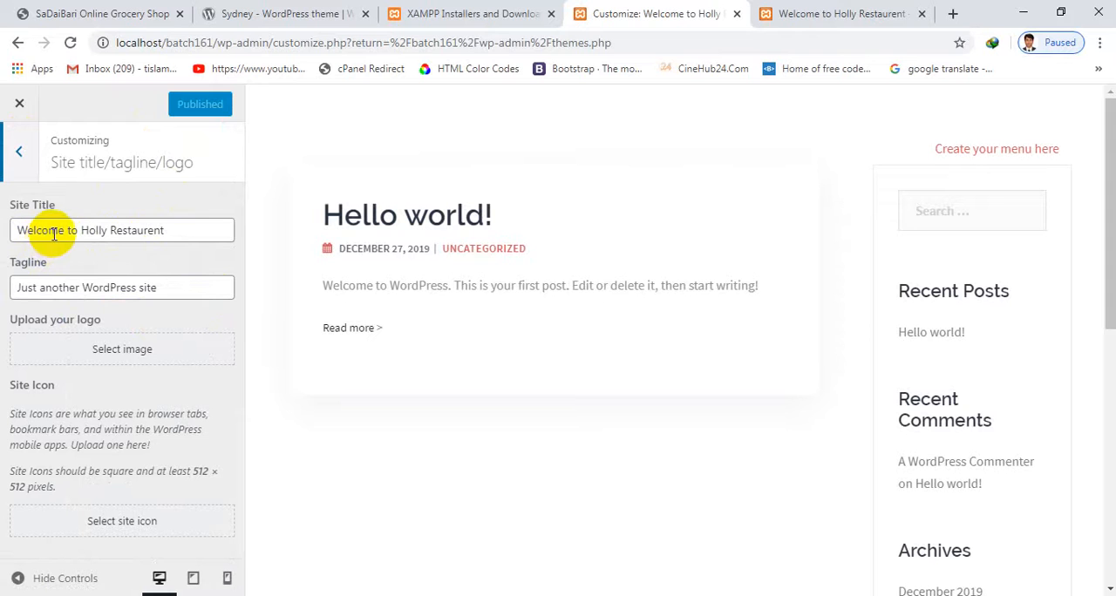
left_click_drag(162, 230, 3, 244)
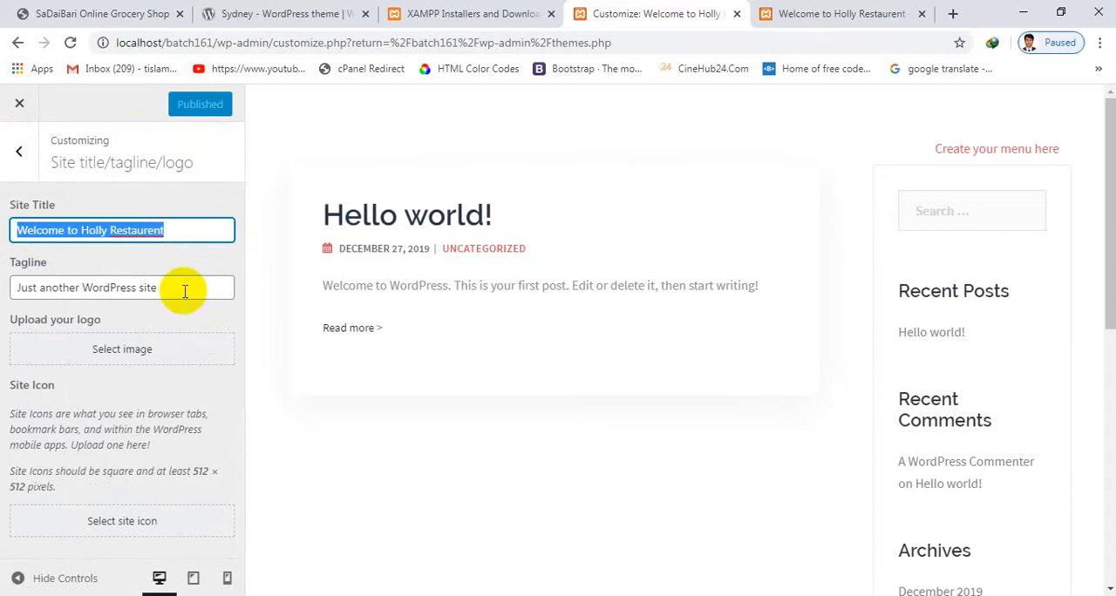
left_click_drag(182, 290, 62, 290)
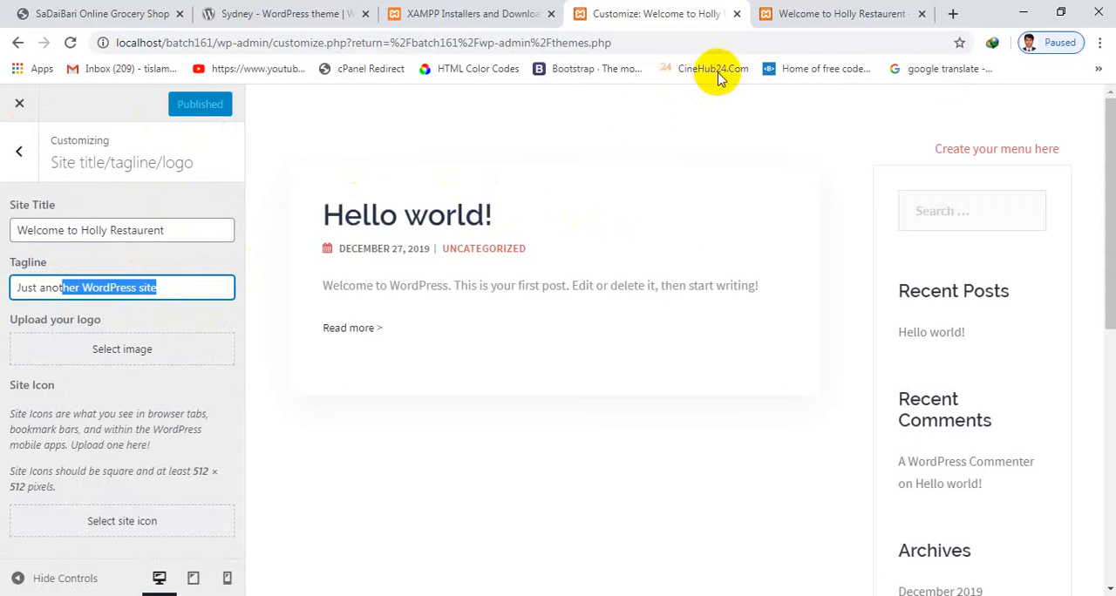
Open Google in a new browser tab, search for "restaurent logo" and show the image results
left_click(955, 13)
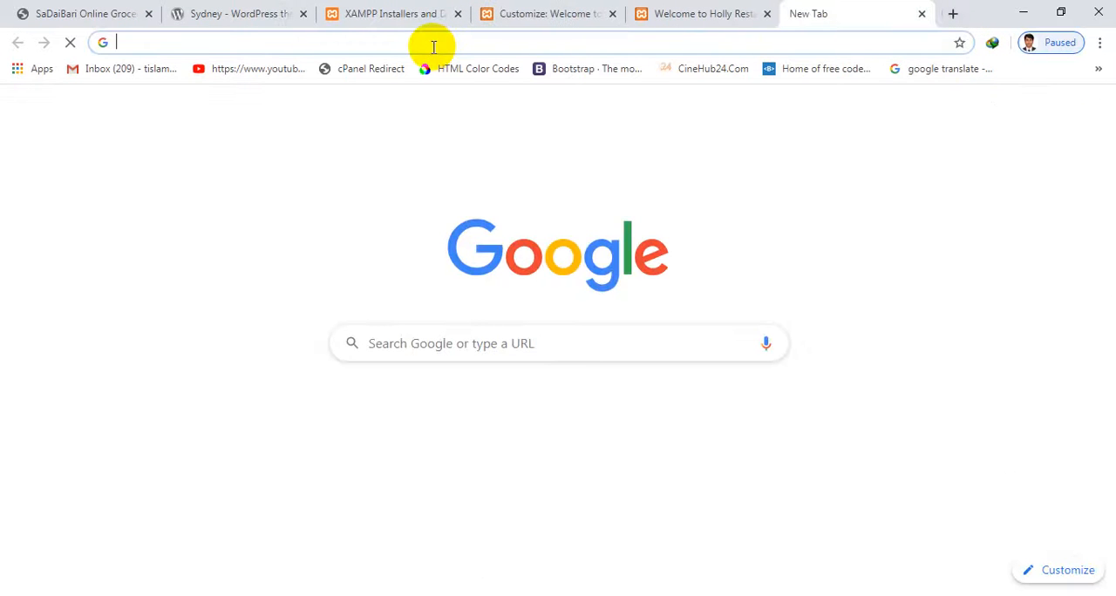
type("goo")
key("Return")
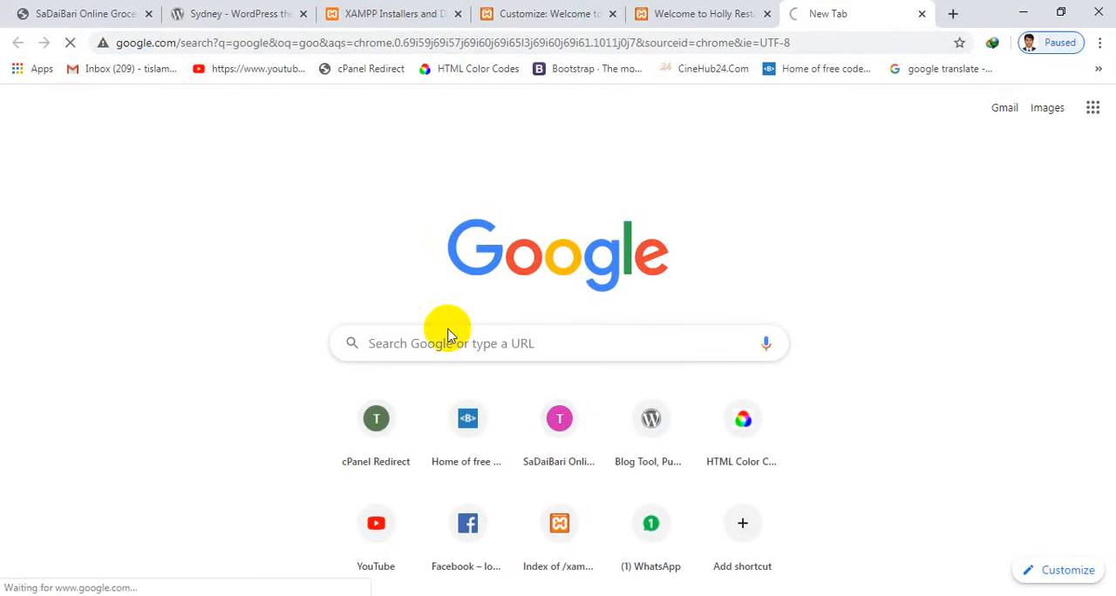
double_click(139, 123)
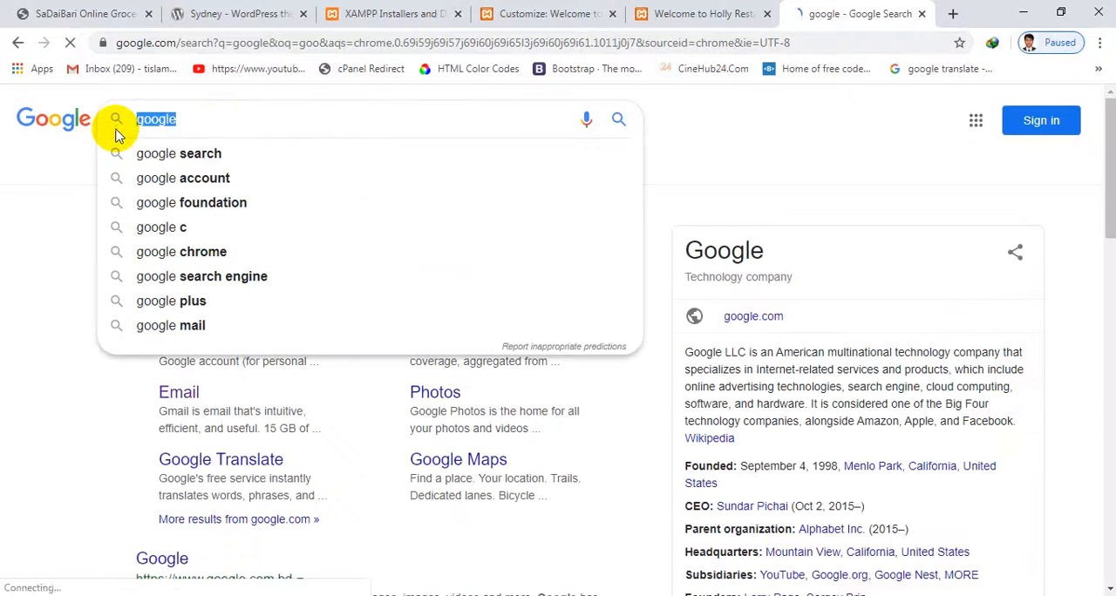
type("restau")
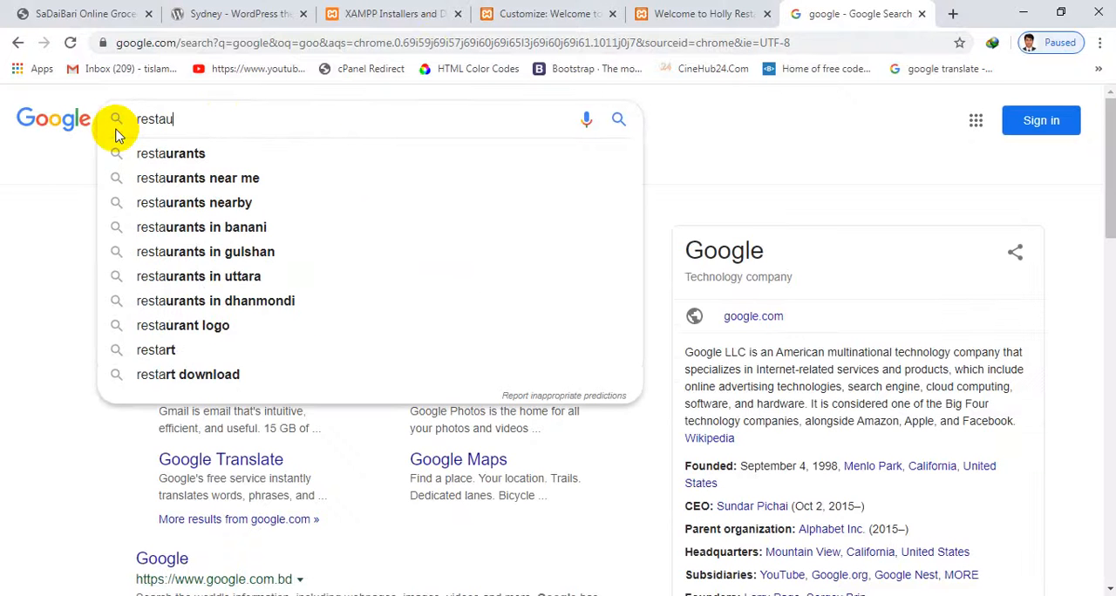
type("rent logo")
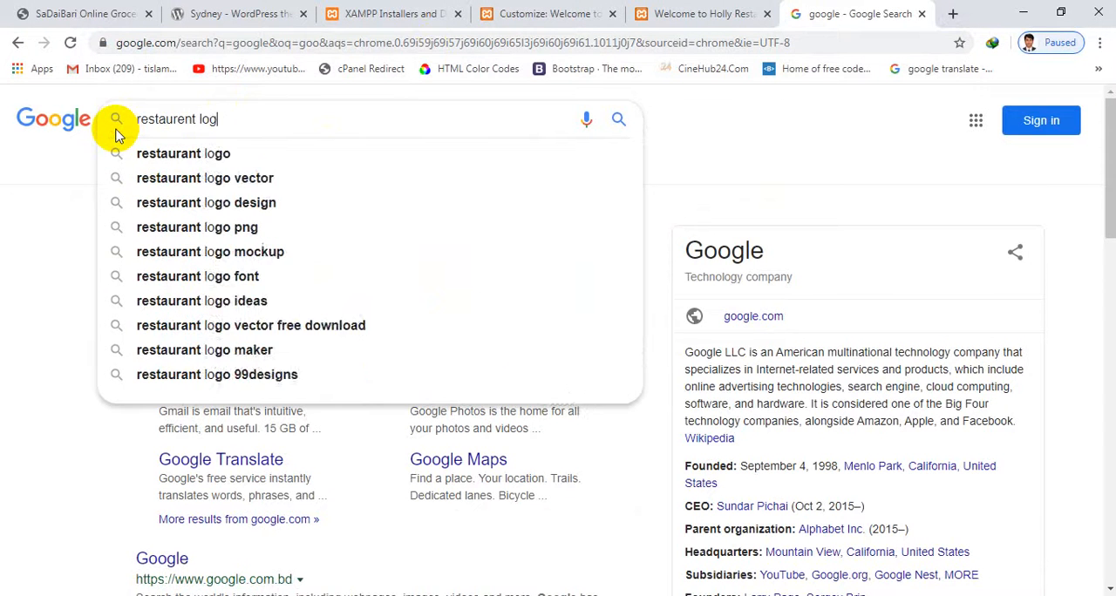
key("Return")
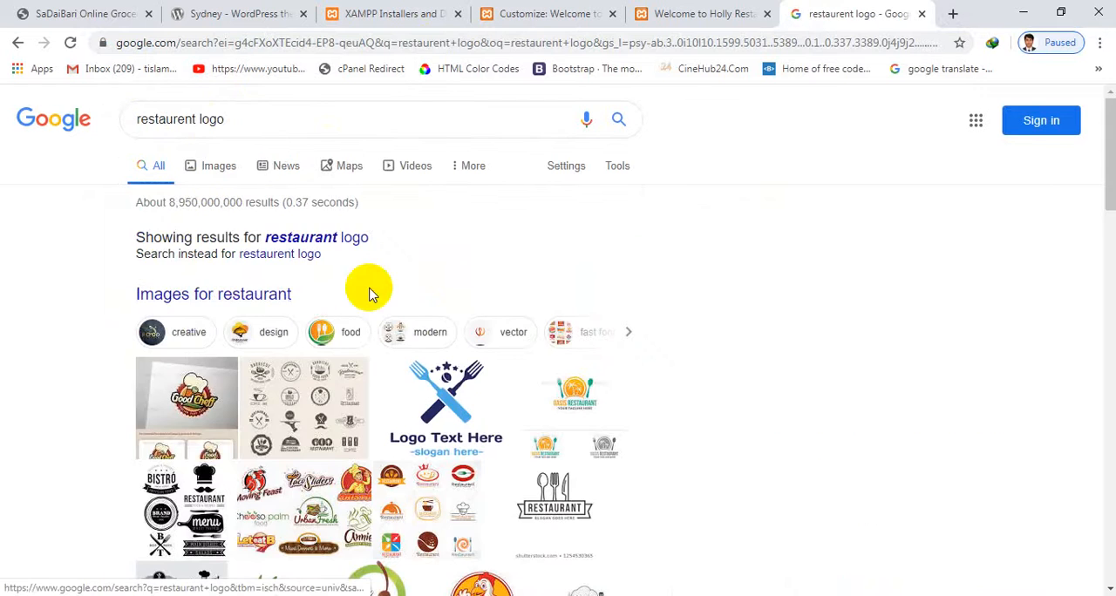
left_click(235, 178)
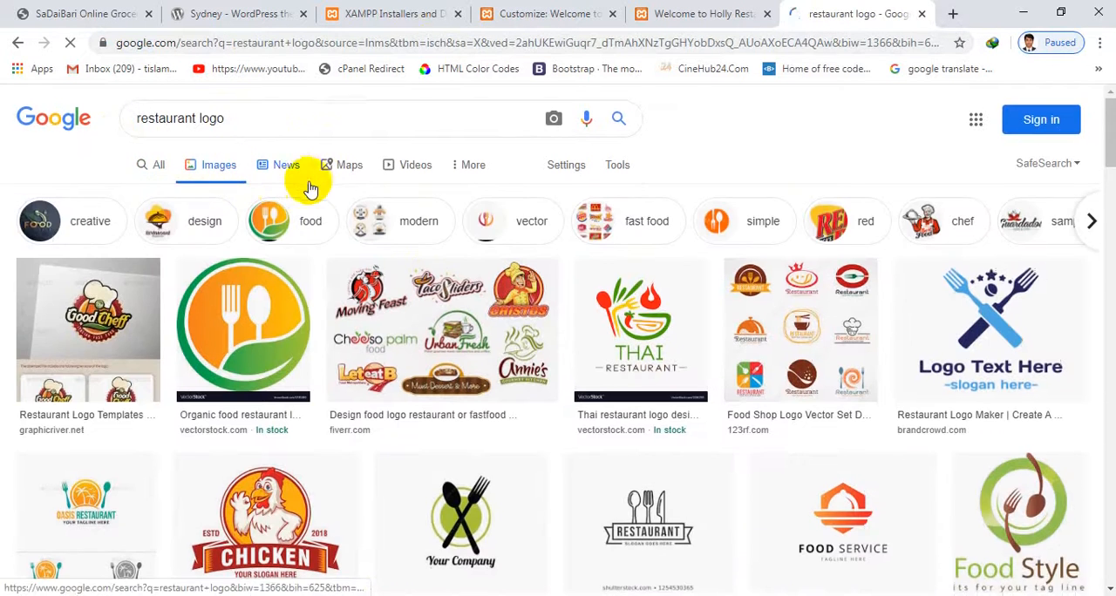
Open the chicken logo from the restaurant logo image results and save it to the Desktop as a JPEG named lgooo
scroll(314, 179, "down", 2)
left_click(311, 447)
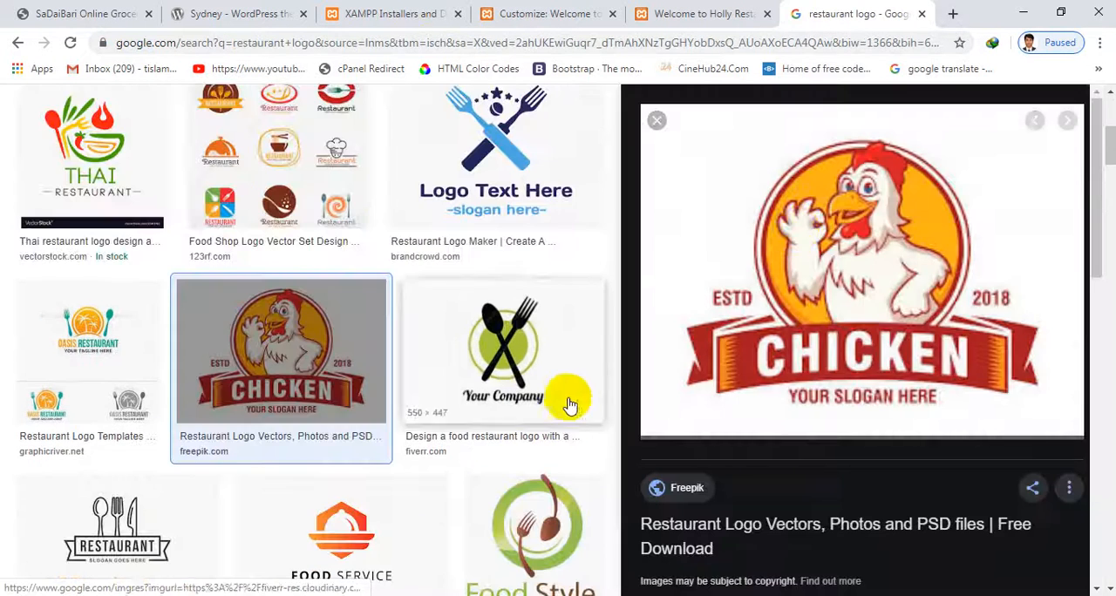
right_click(797, 234)
left_click(837, 375)
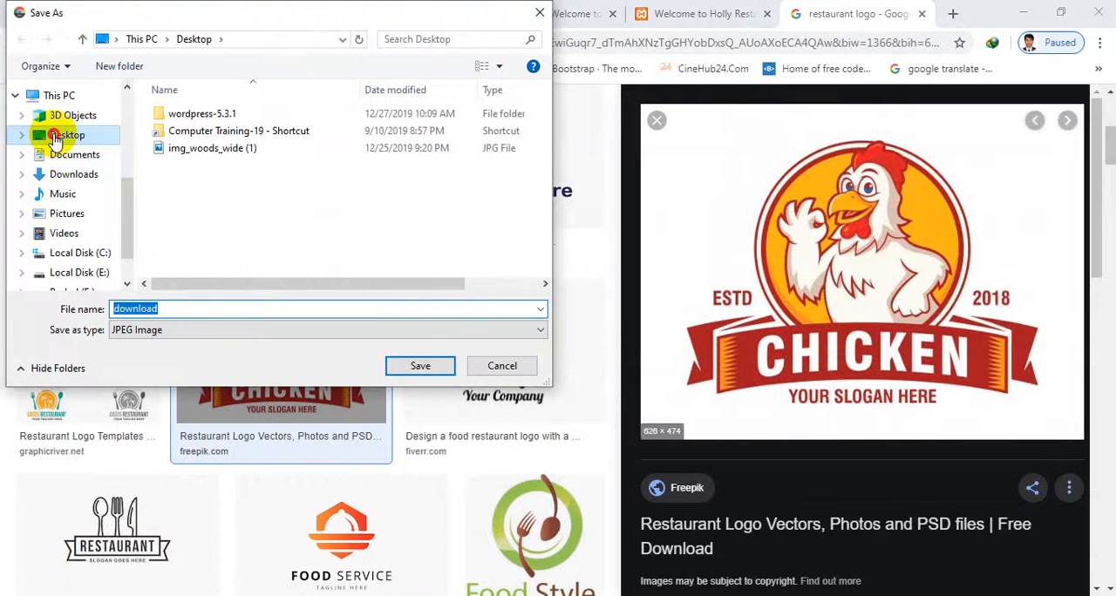
left_click(52, 134)
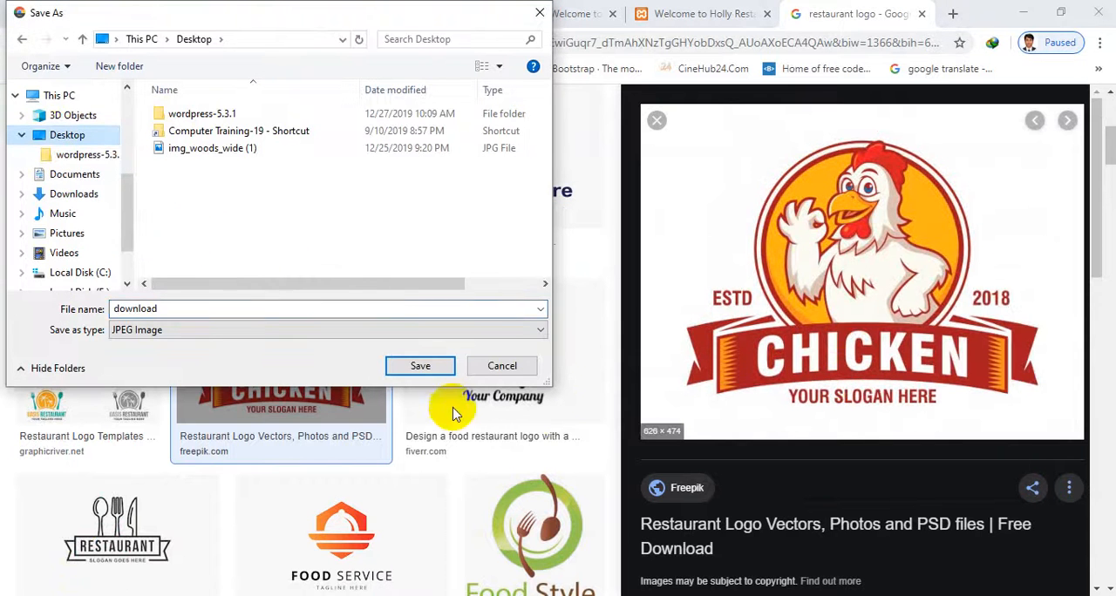
left_click(362, 305)
type("lgooo")
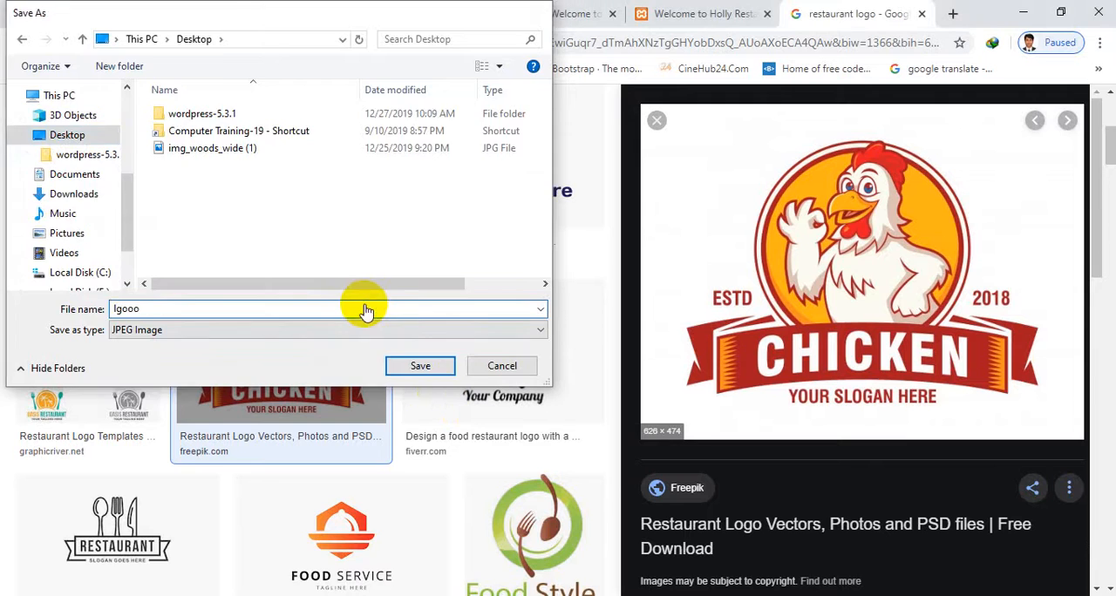
key("Return")
Return to the Customizer and upload lgooo.jpg from the Desktop as the site icon image
left_click(705, 11)
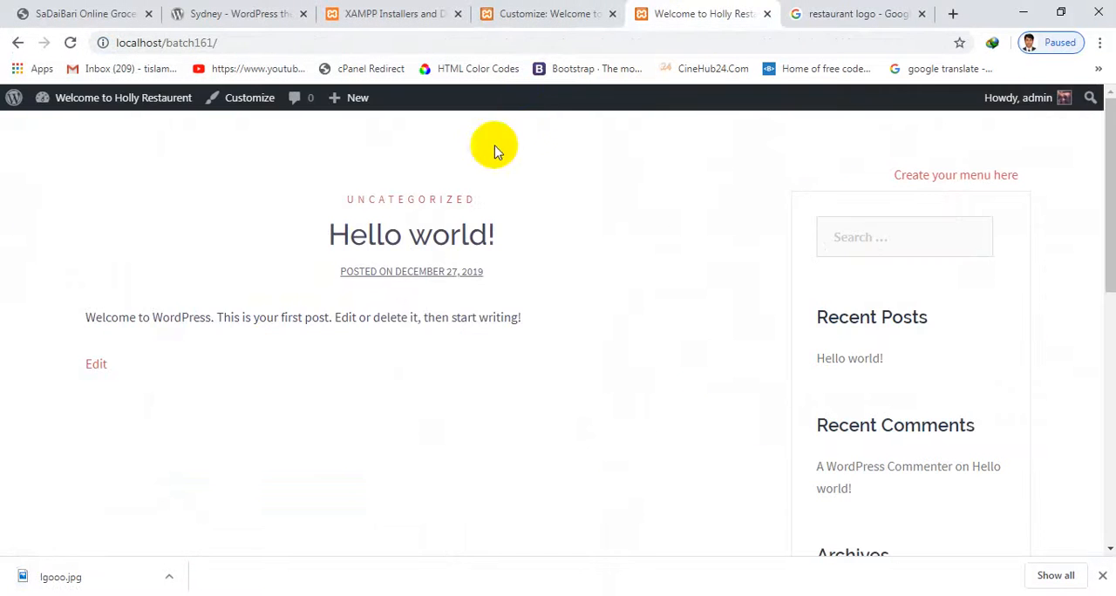
left_click(506, 10)
scroll(87, 401, "down", 1)
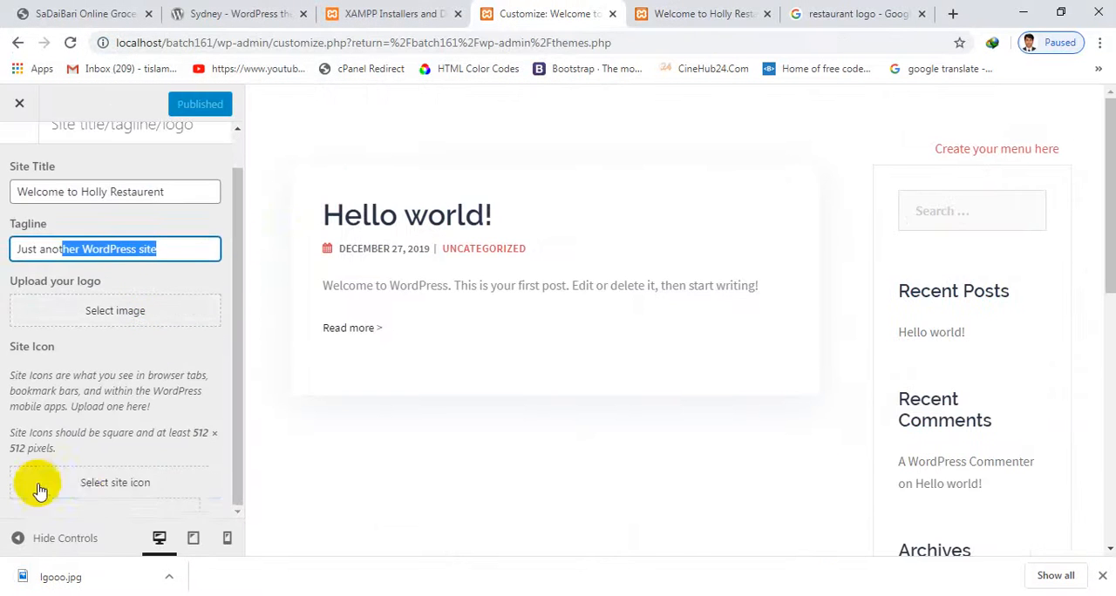
left_click(82, 481)
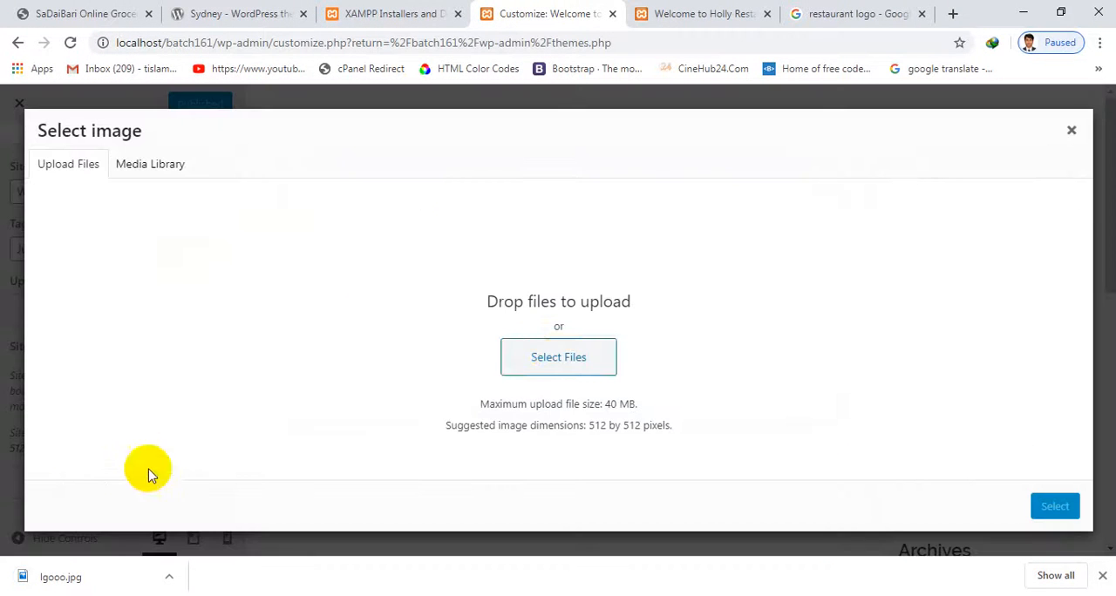
left_click(518, 366)
left_click(55, 139)
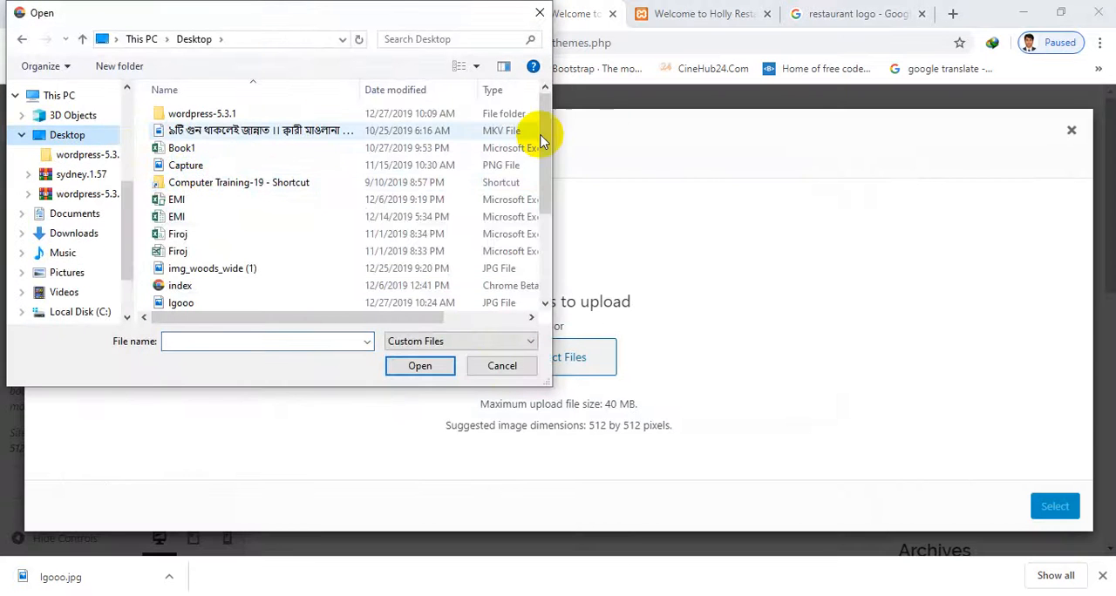
left_click(370, 186)
key("l")
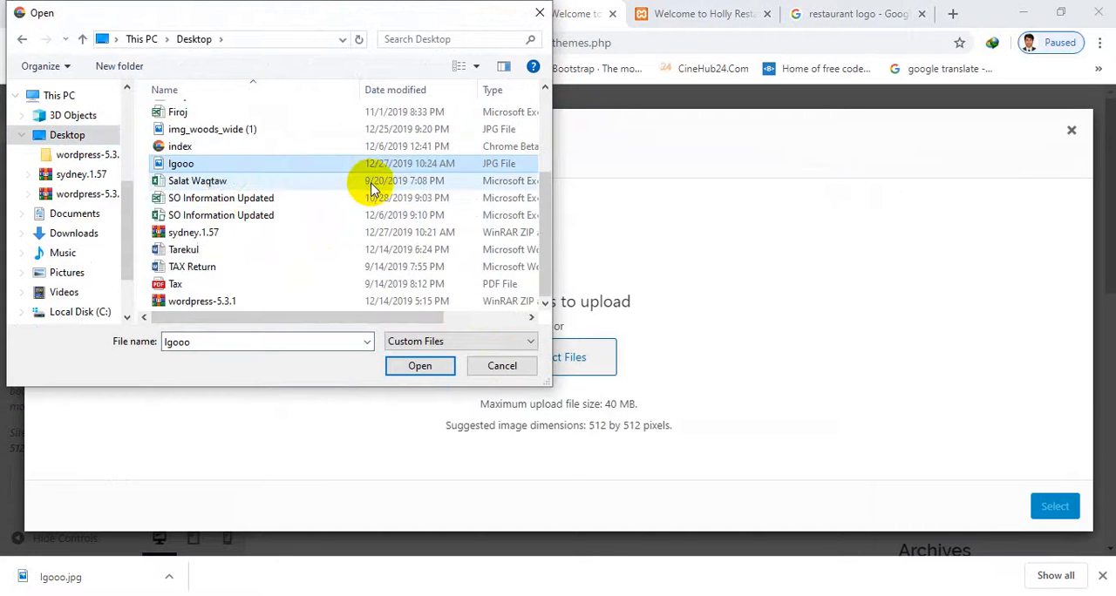
double_click(224, 167)
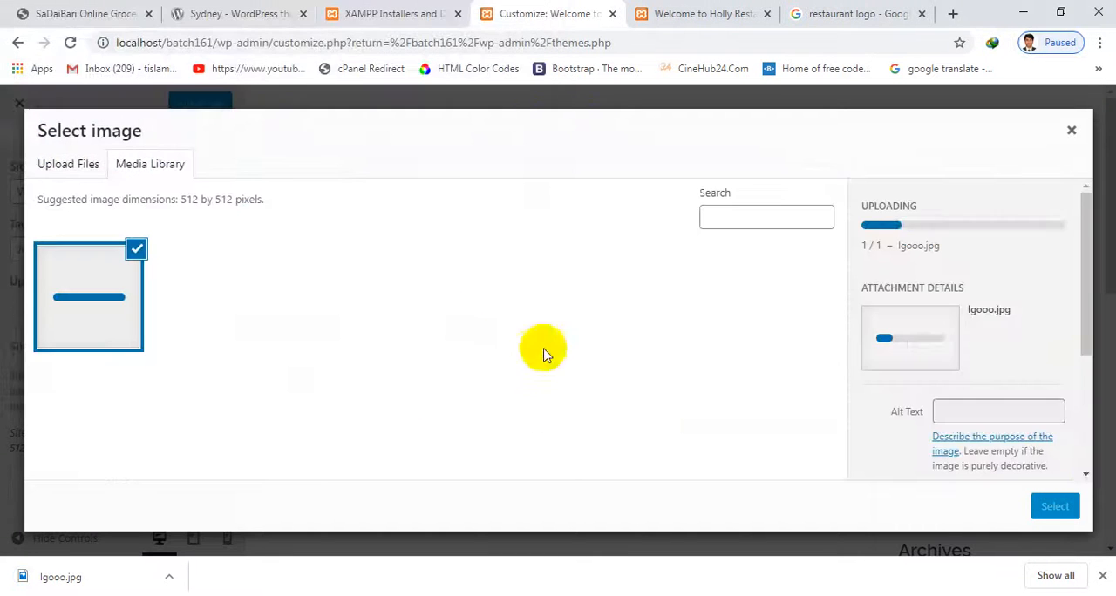
left_click(1058, 507)
Center the square crop over the chicken logo, crop it as the site icon and publish the change
left_click_drag(440, 244, 428, 243)
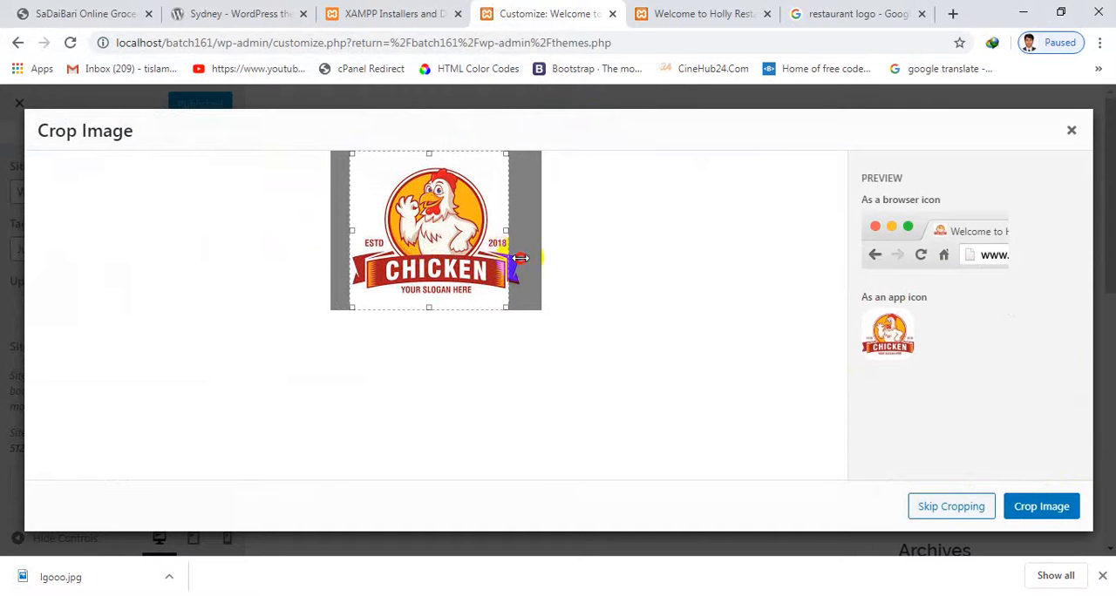
left_click_drag(492, 254, 499, 253)
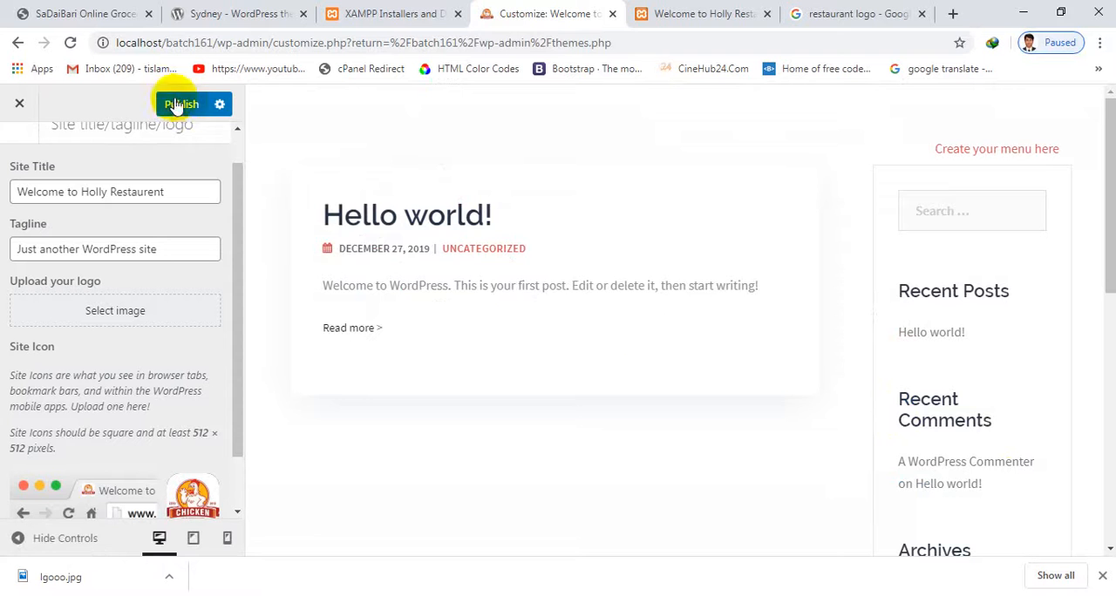
left_click(180, 104)
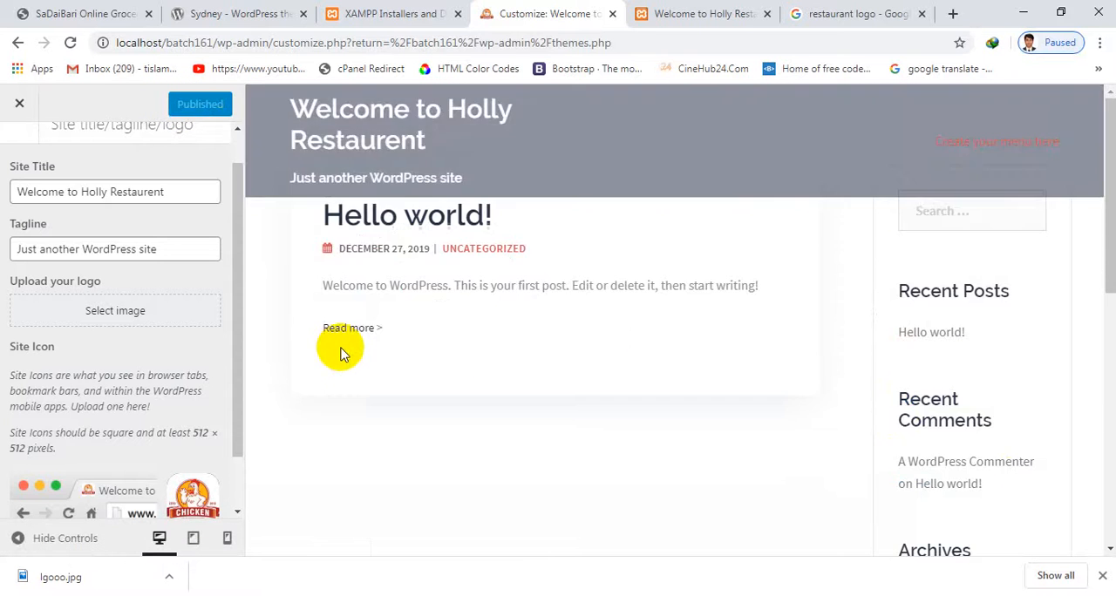
Choose lgooo.jpg from the media library as the site logo and publish the change
scroll(340, 353, "down", 5)
scroll(103, 411, "down", 1)
scroll(103, 405, "up", 2)
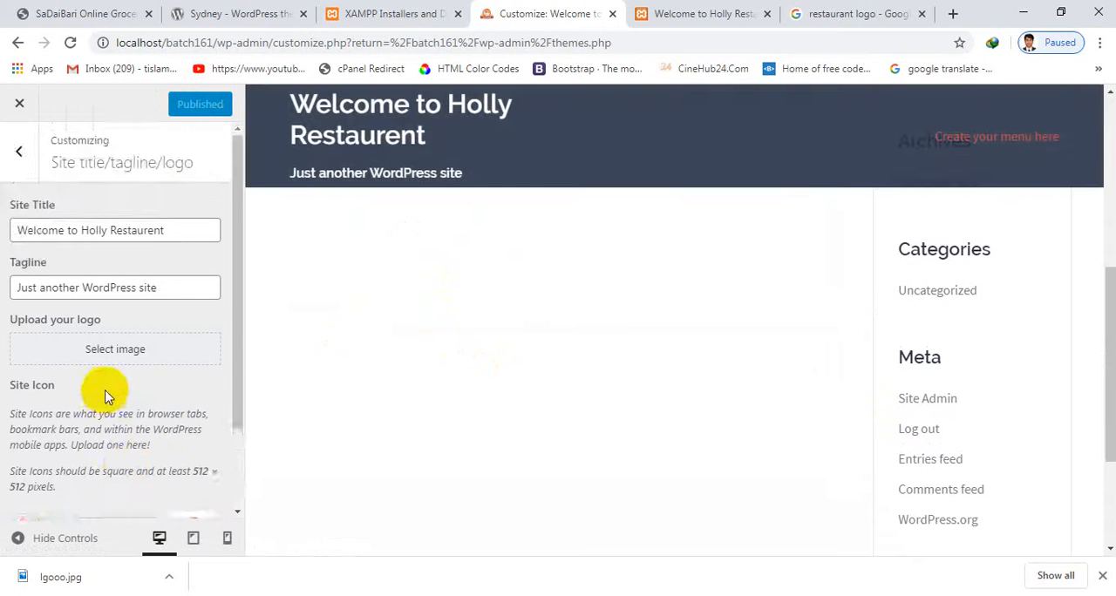
scroll(96, 405, "down", 2)
scroll(129, 378, "up", 2)
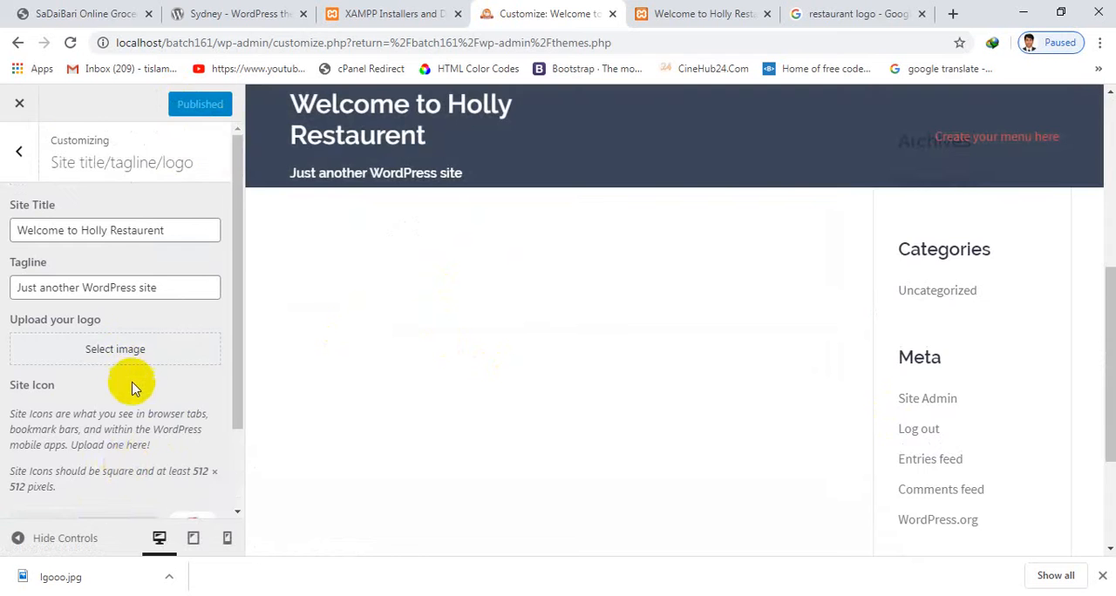
left_click(132, 346)
left_click(110, 301)
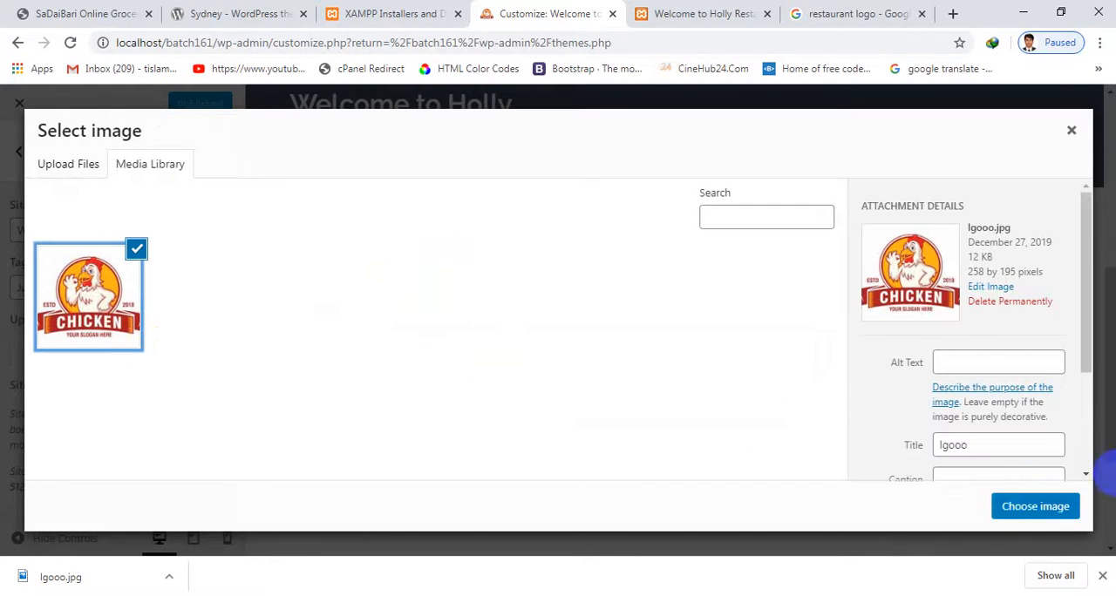
left_click(1015, 509)
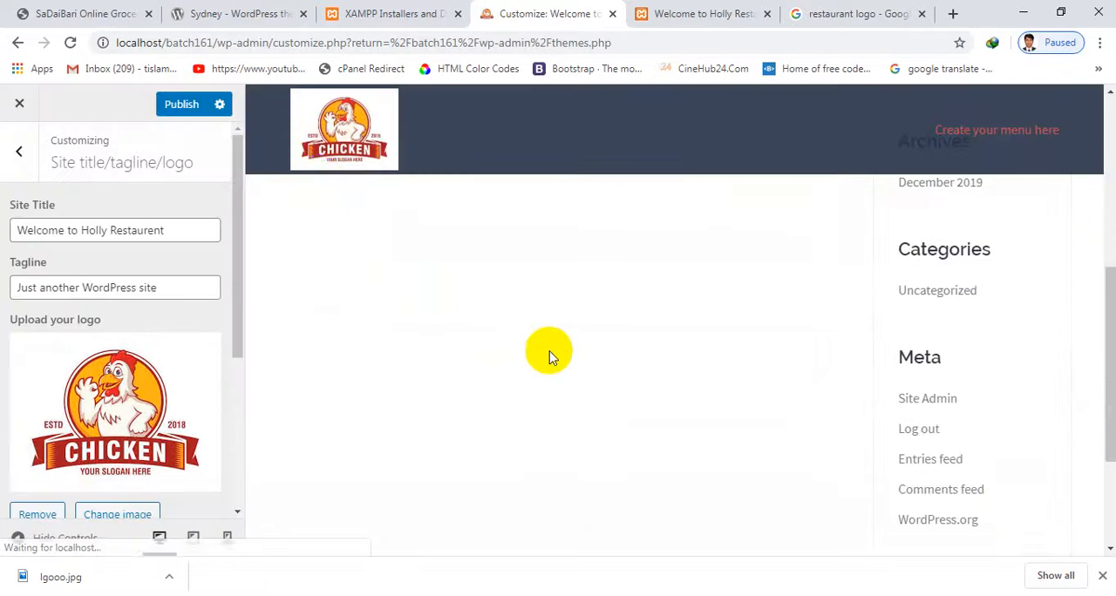
left_click(181, 103)
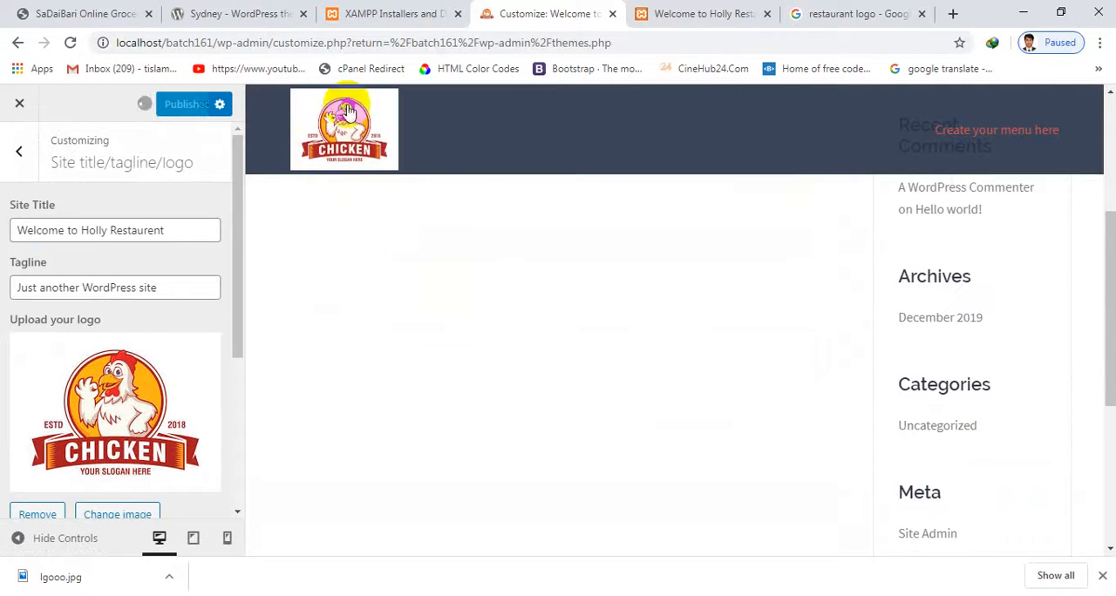
Reload the site's homepage and examine the logo in the header at different positions along the page
left_click(710, 10)
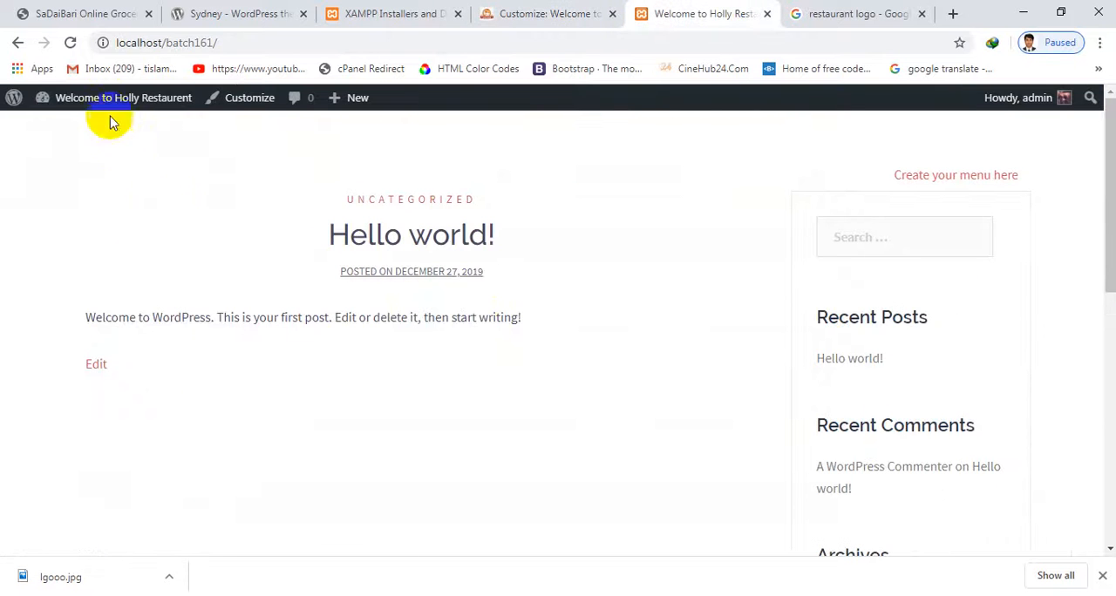
left_click(81, 47)
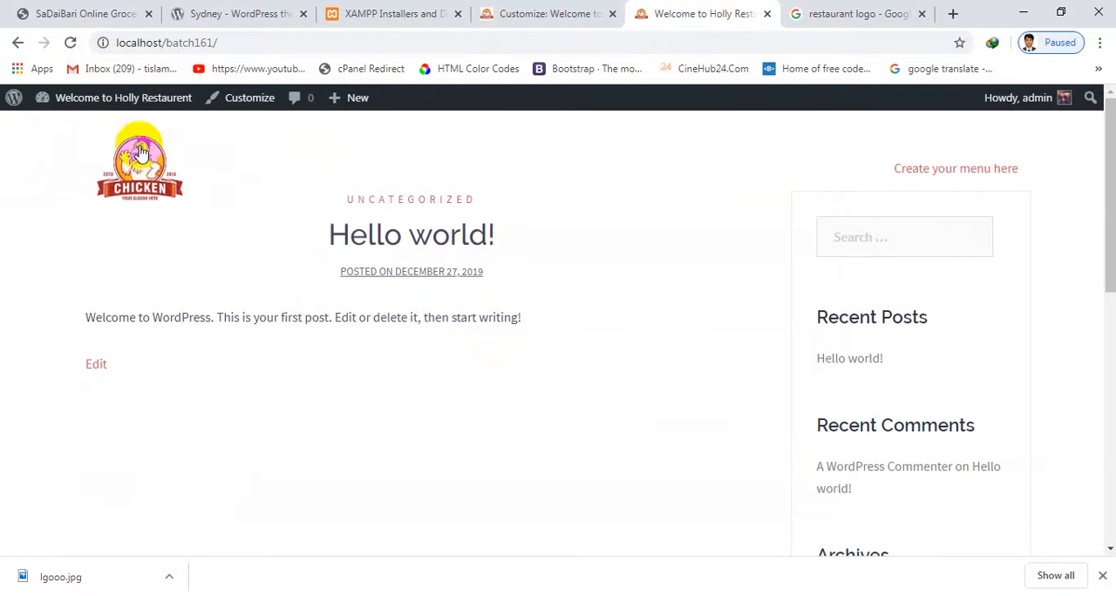
scroll(159, 225, "down", 3)
scroll(157, 214, "up", 3)
scroll(288, 339, "down", 4)
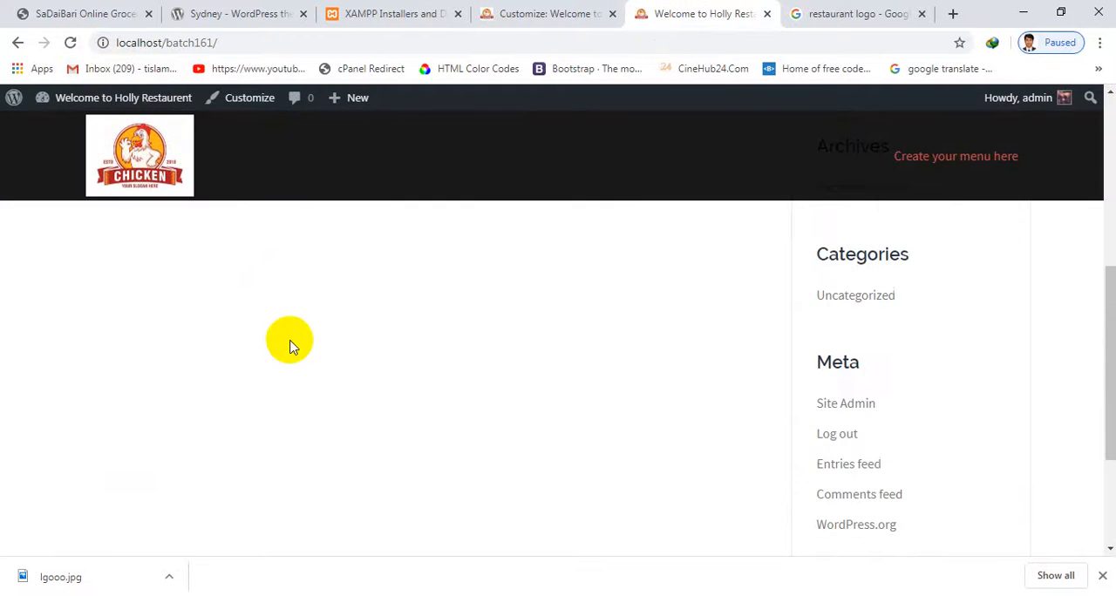
scroll(262, 279, "up", 4)
scroll(209, 209, "down", 3)
Return to the Customizer and review the Header type options for the front page and the other pages
left_click(393, 14)
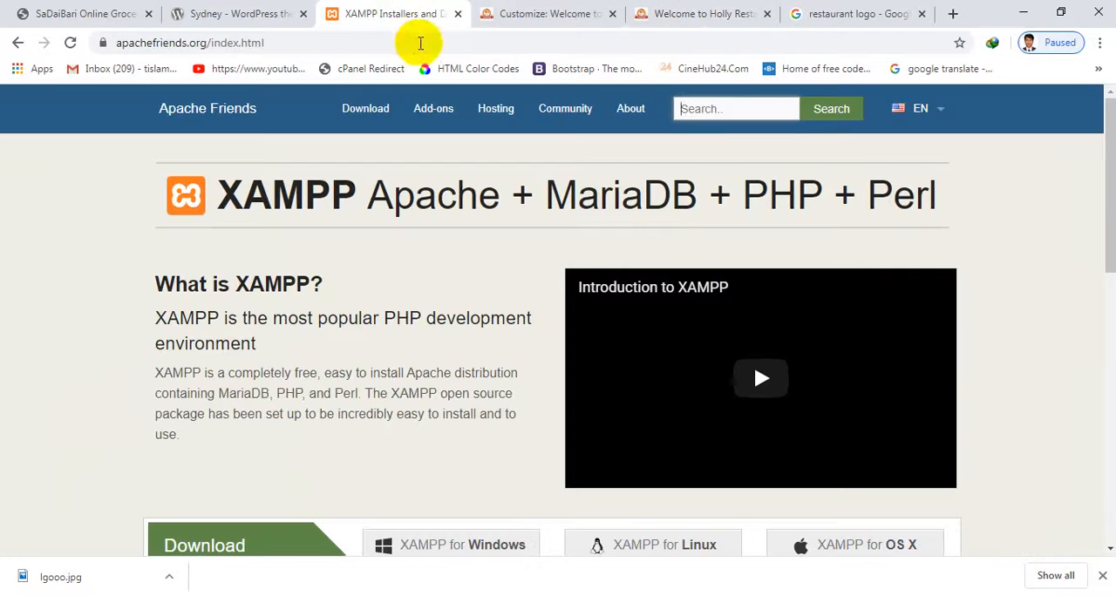
left_click(584, 13)
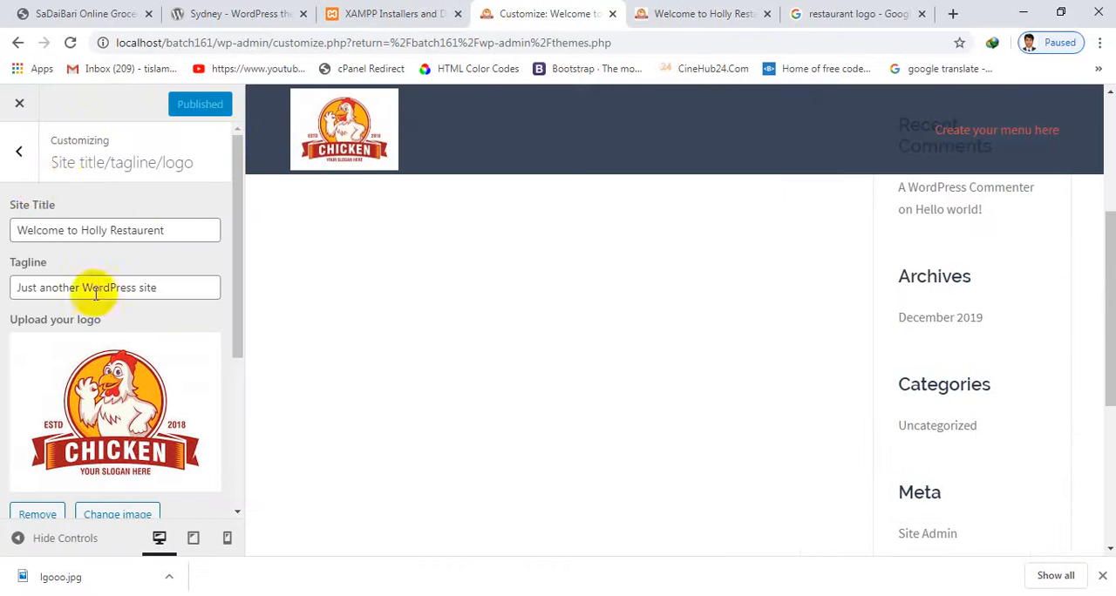
left_click(7, 146)
left_click(103, 353)
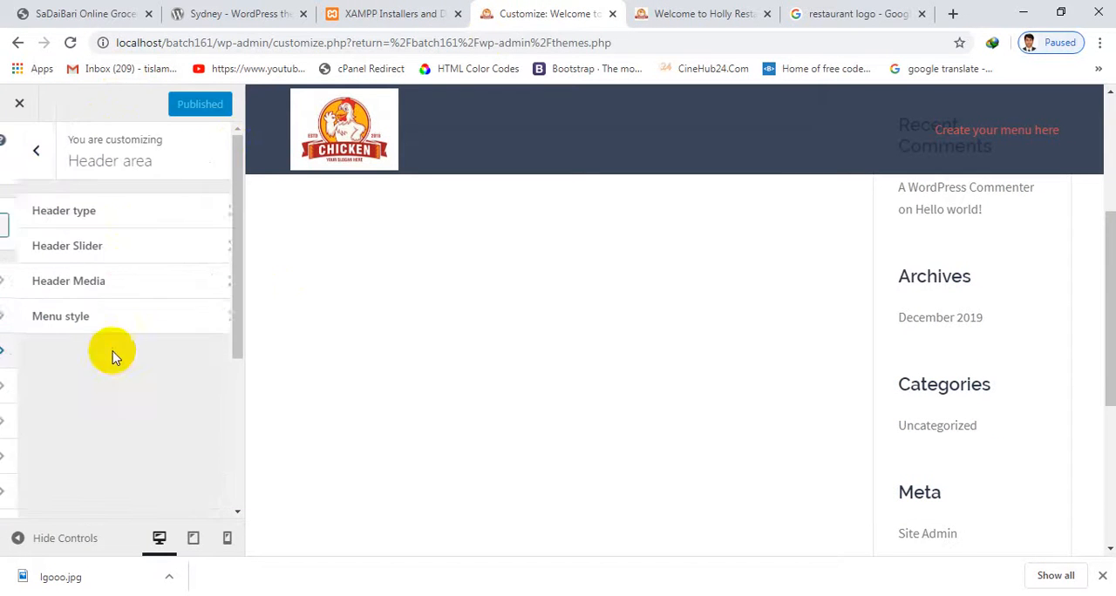
left_click(137, 229)
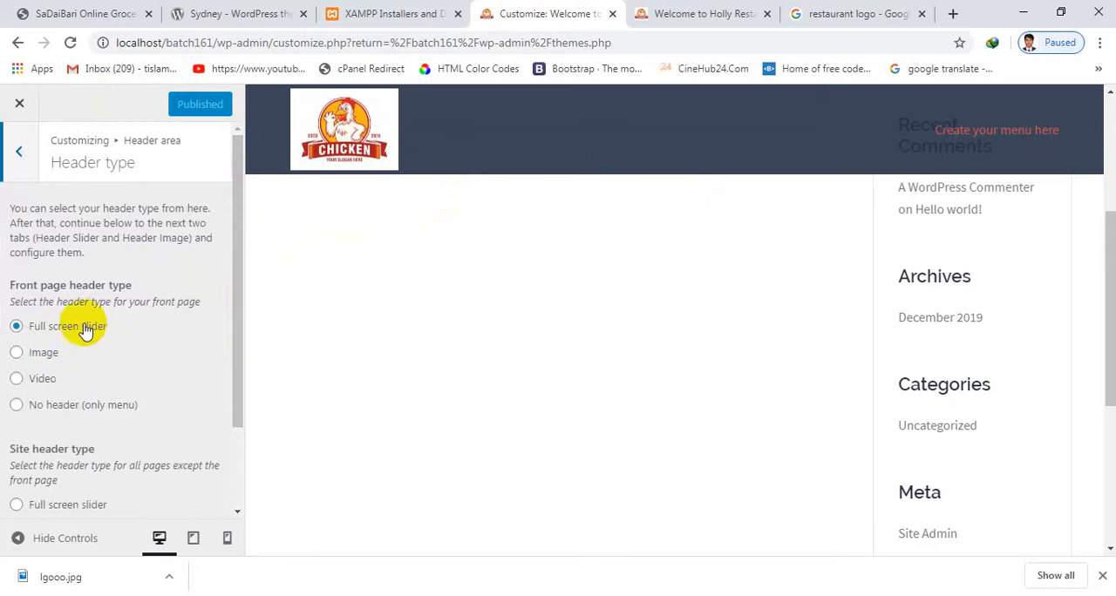
scroll(92, 318, "down", 1)
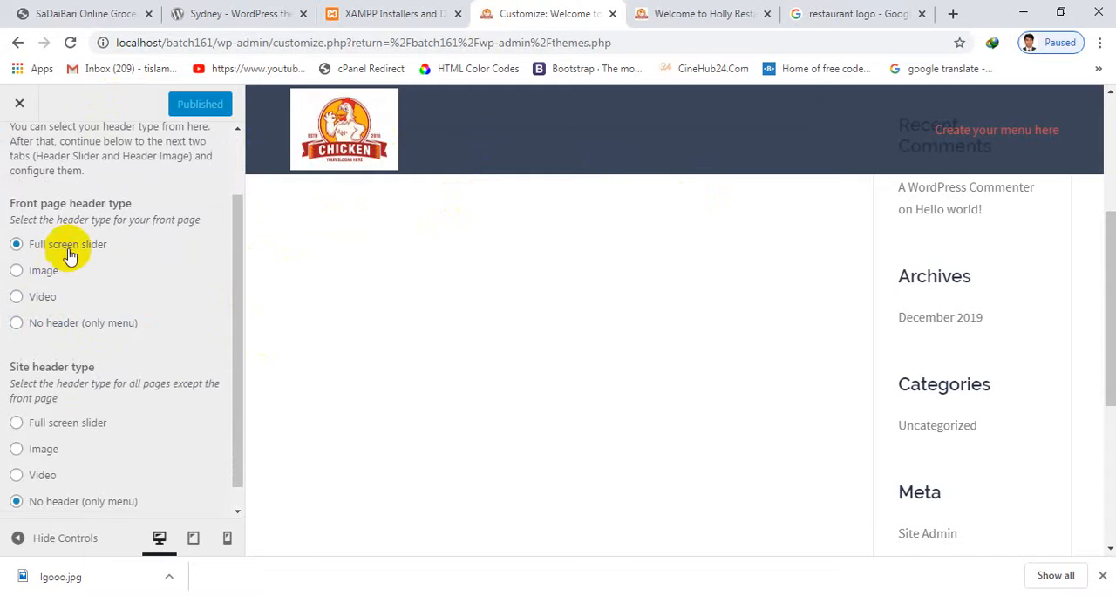
scroll(197, 381, "down", 1)
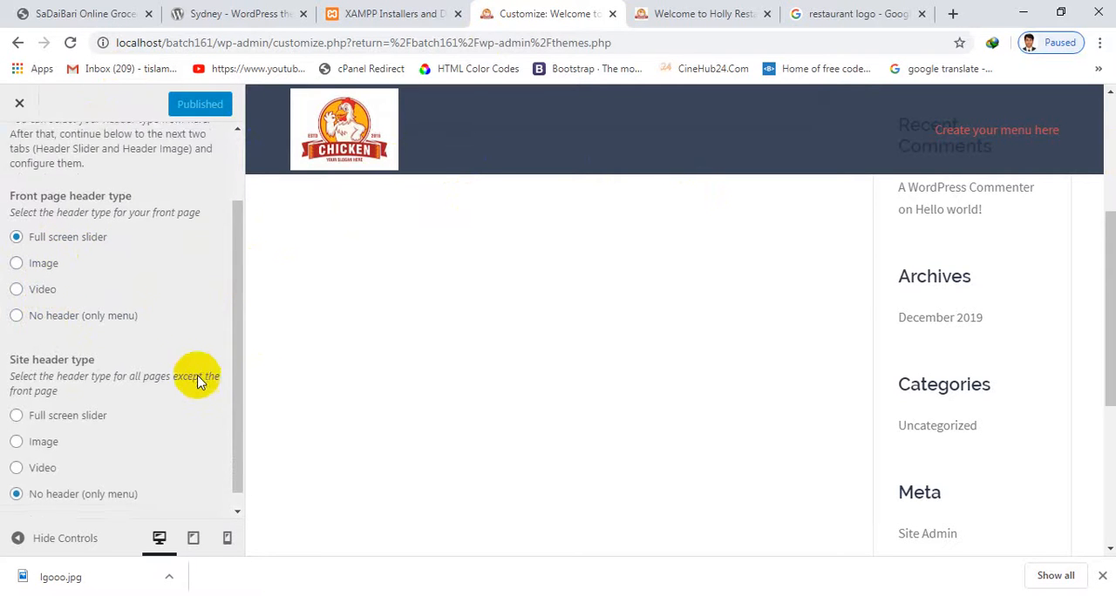
scroll(114, 291, "up", 3)
Open the Header Slider settings and review the slider speed and the first slide's image and text options
left_click(22, 161)
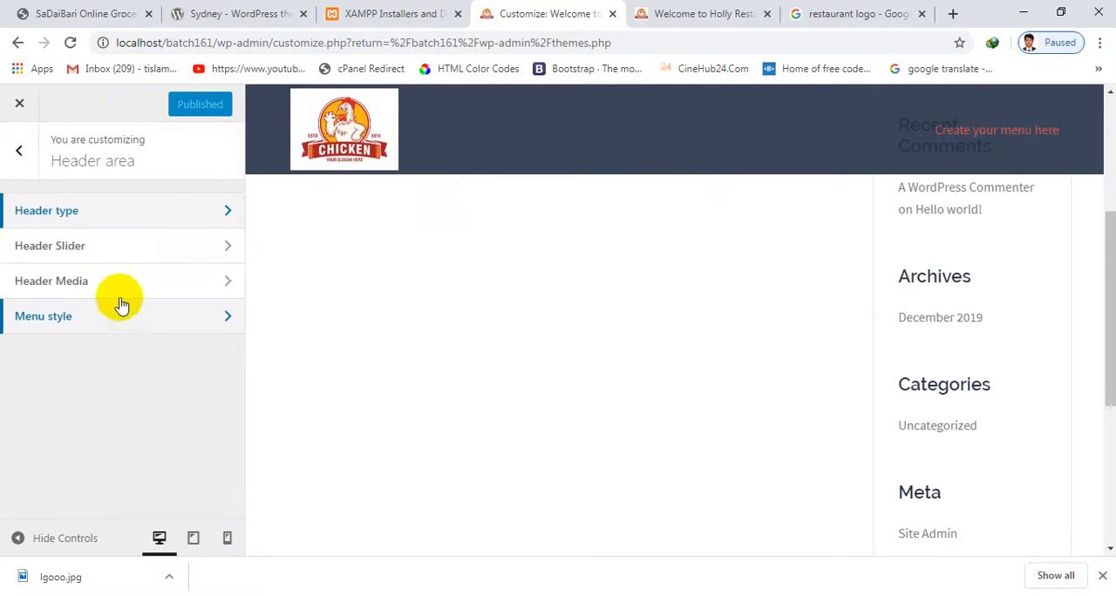
left_click(137, 244)
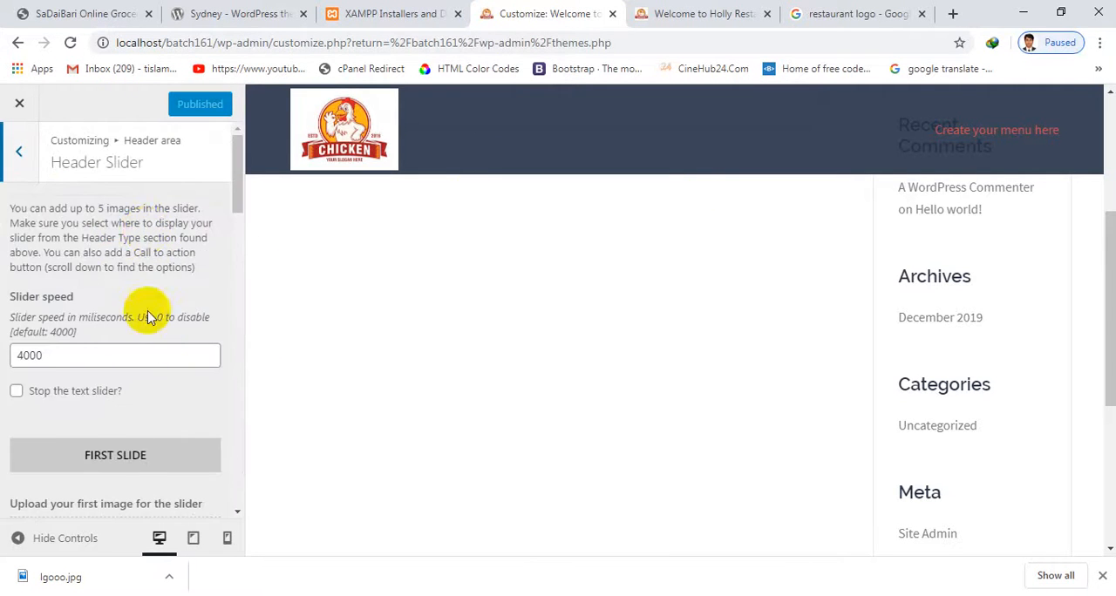
scroll(157, 340, "down", 3)
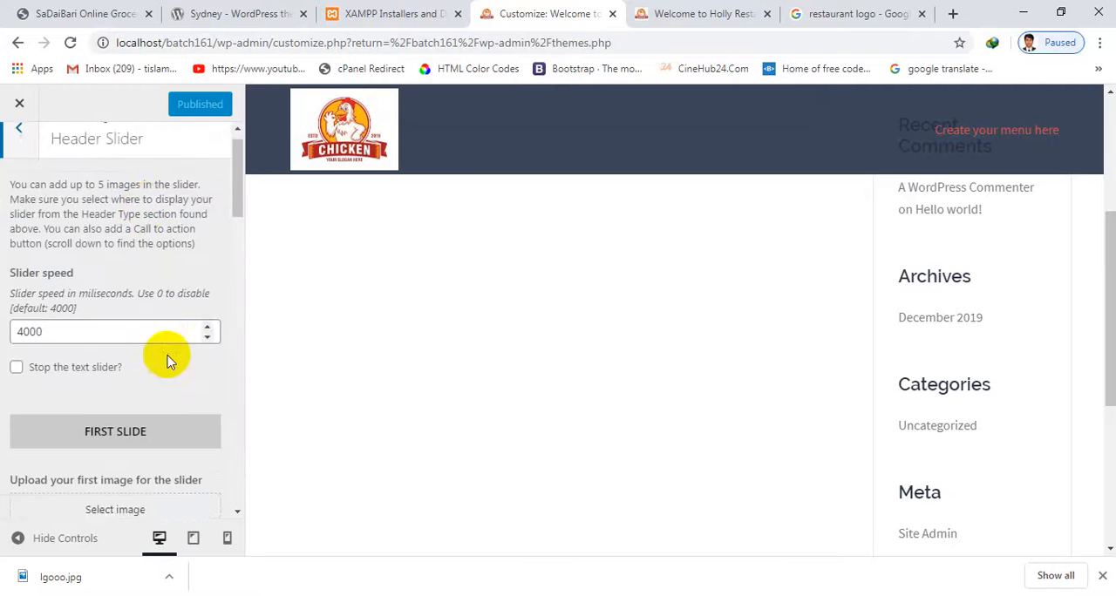
Return to the Google image results and try to search for "restaurant banner"
left_click(844, 14)
scroll(348, 195, "up", 5)
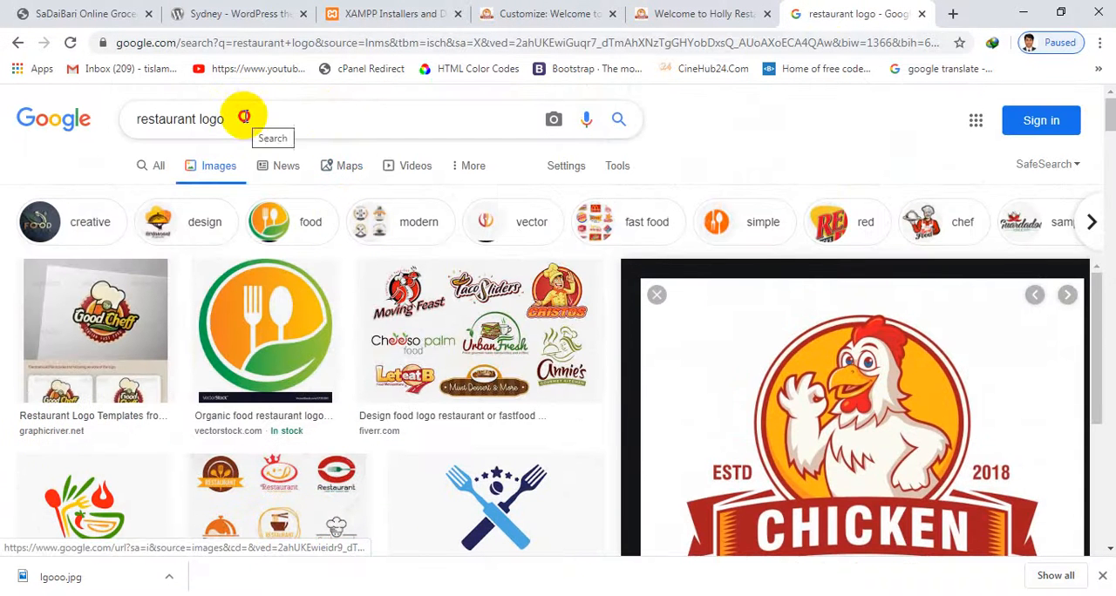
left_click(244, 116)
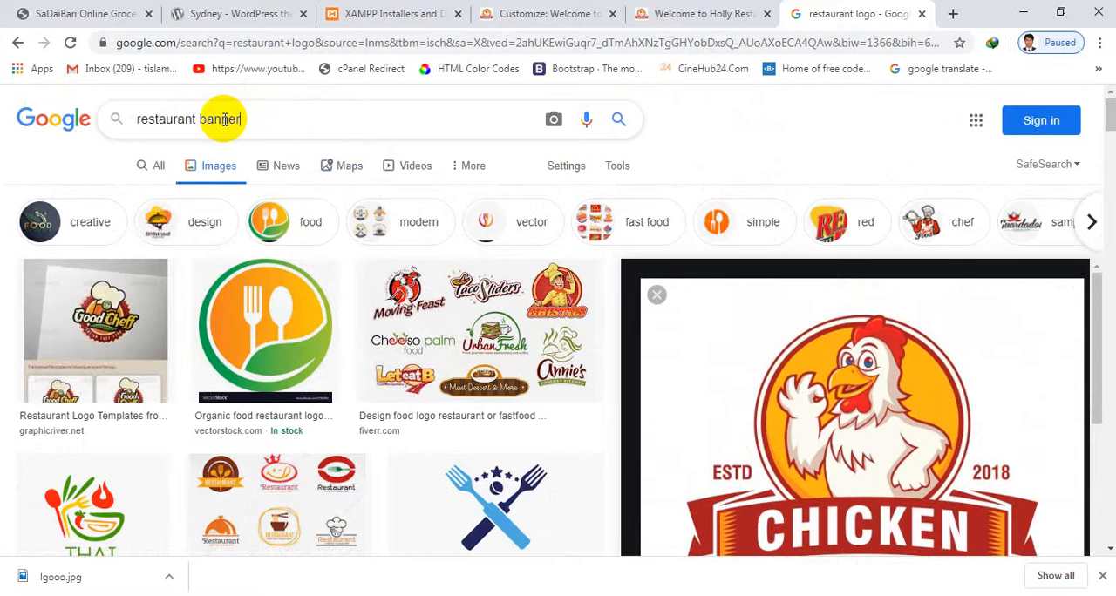
key("Return")
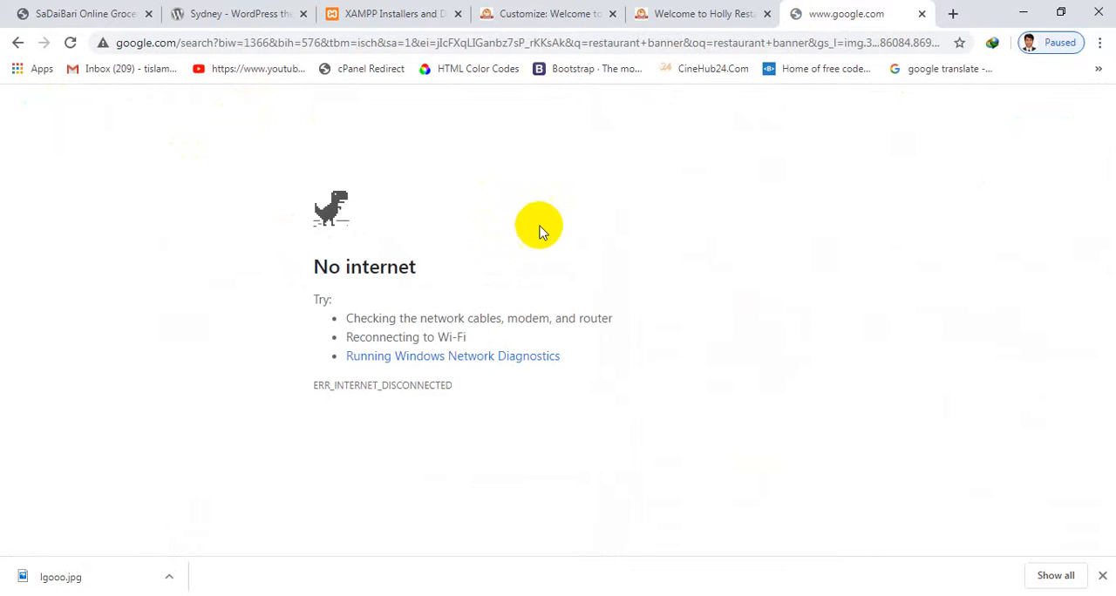
Connect the computer to the first secured Wi-Fi network in the list of available networks
left_click(998, 592)
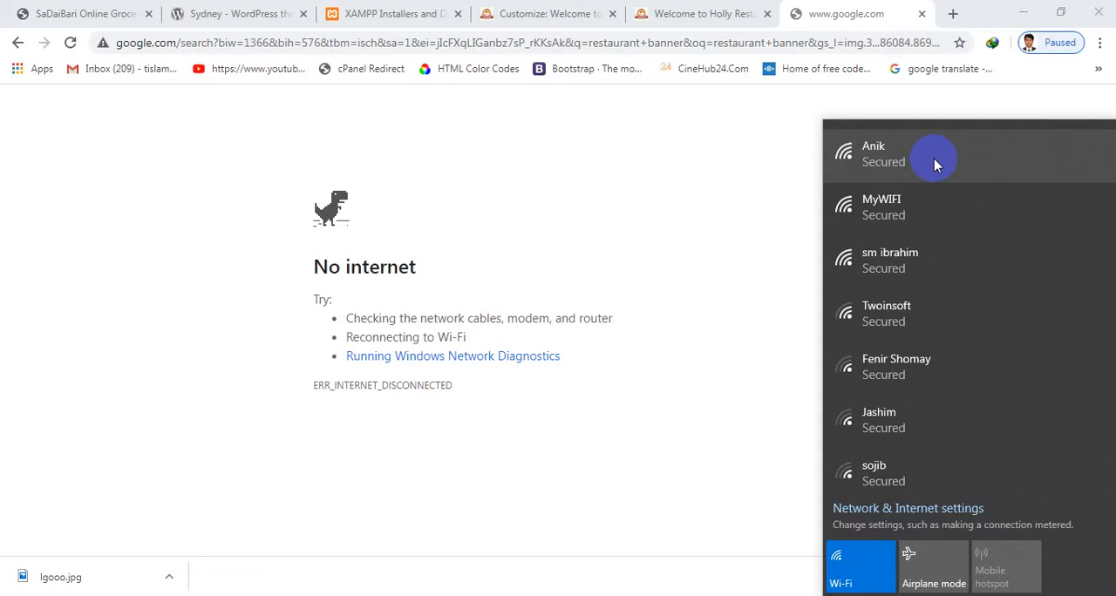
left_click(640, 227)
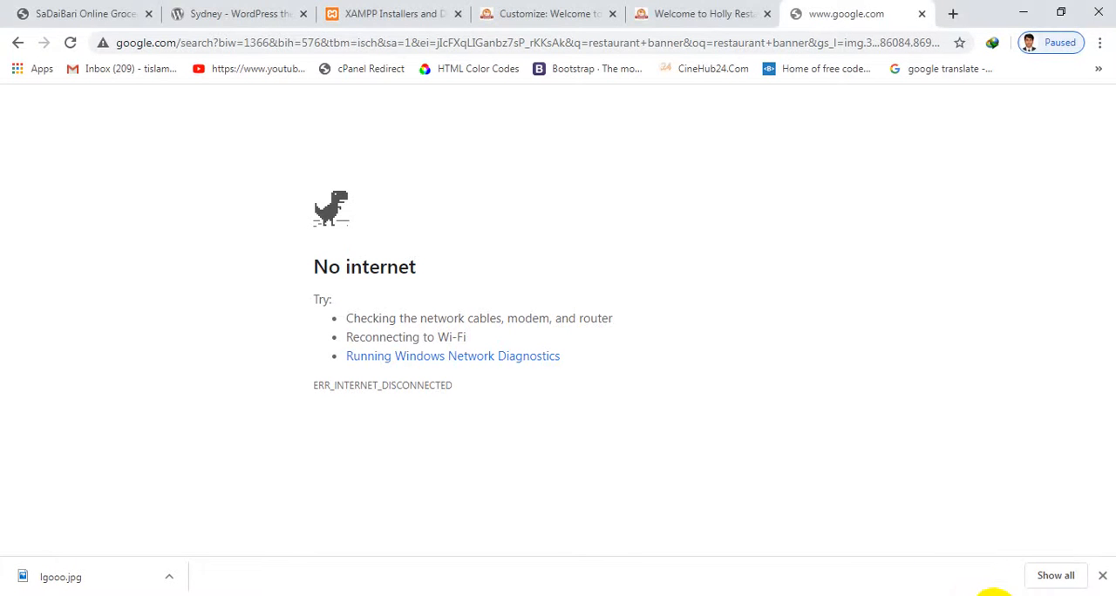
left_click(993, 593)
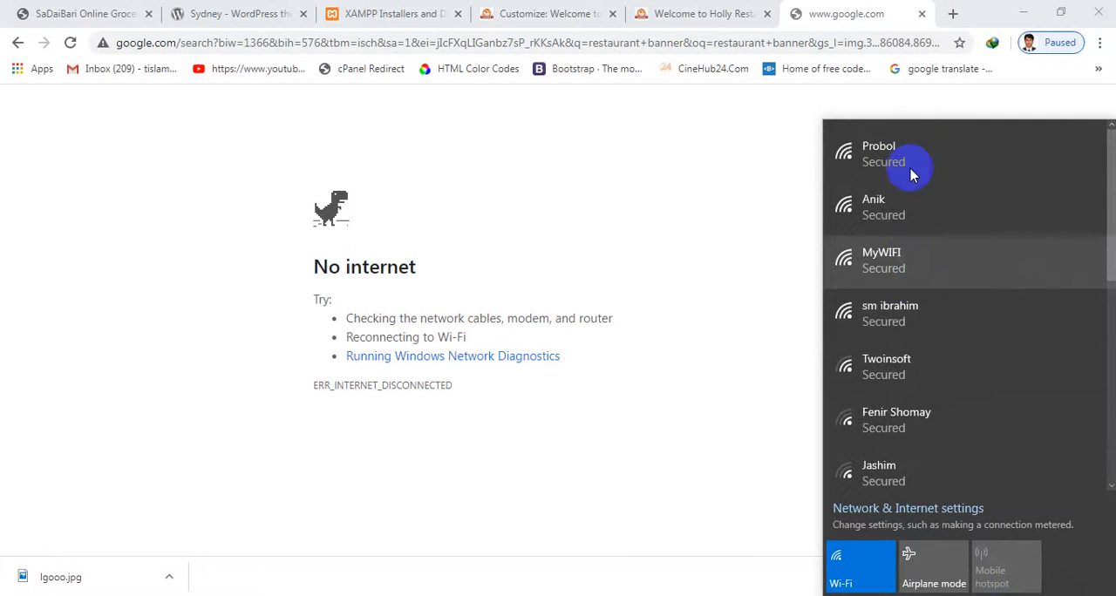
left_click(911, 174)
left_click(1007, 225)
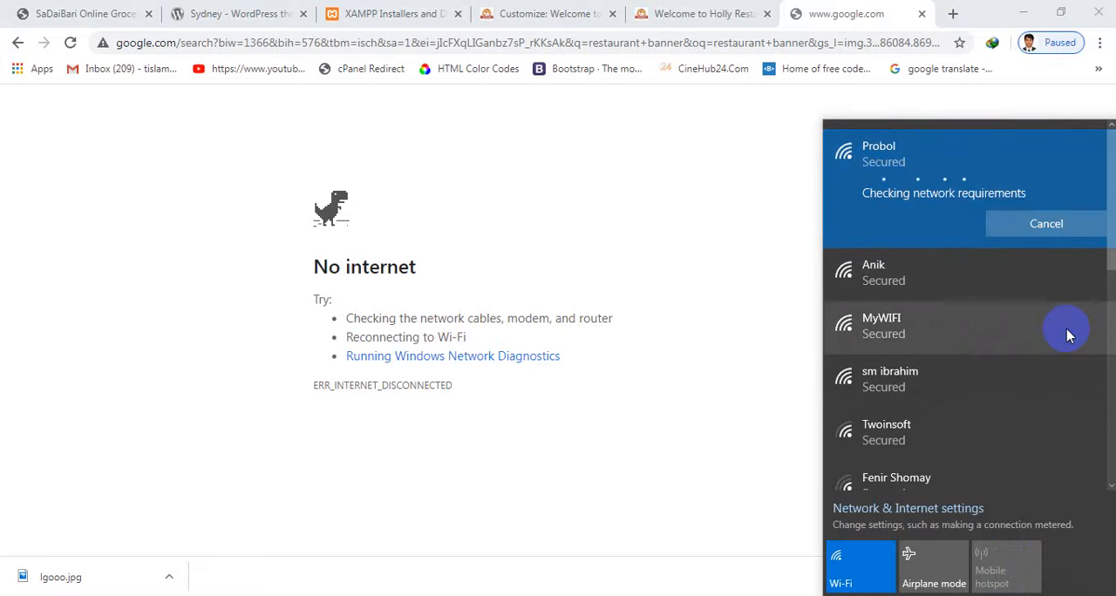
Reload the "restaurant banner" image search and look through the results for a suitable slider image
left_click(723, 20)
left_click(807, 15)
left_click(499, 41)
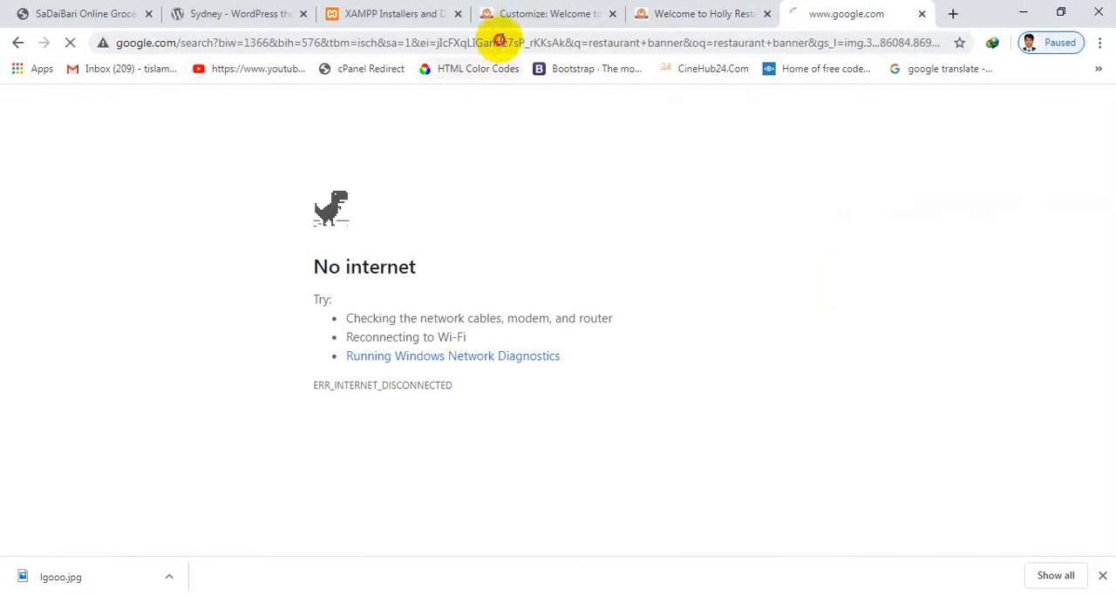
key("Return")
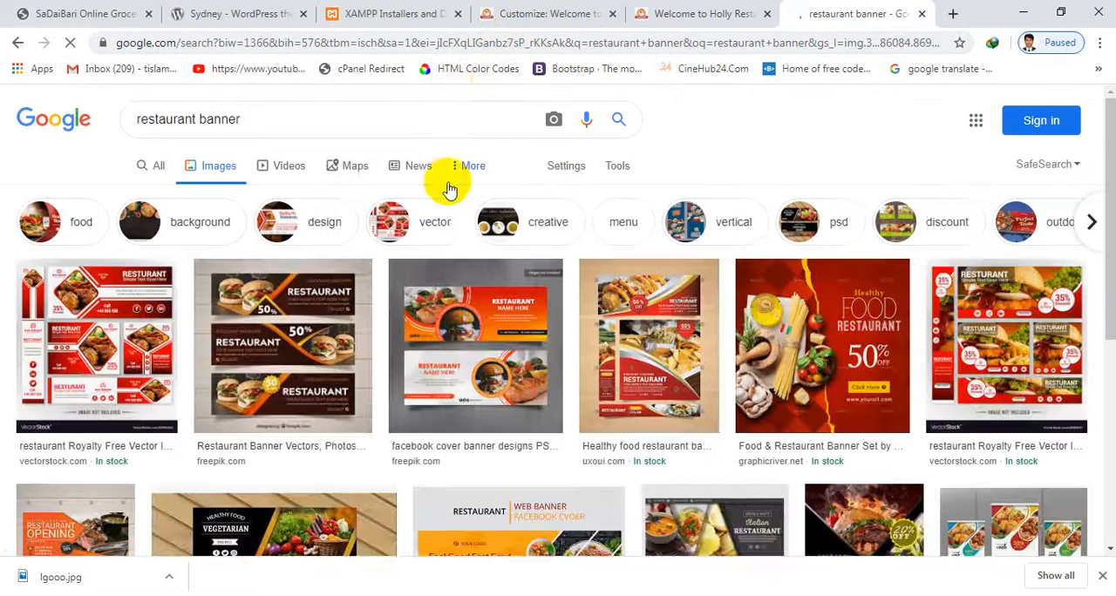
scroll(448, 183, "down", 3)
scroll(448, 181, "down", 10)
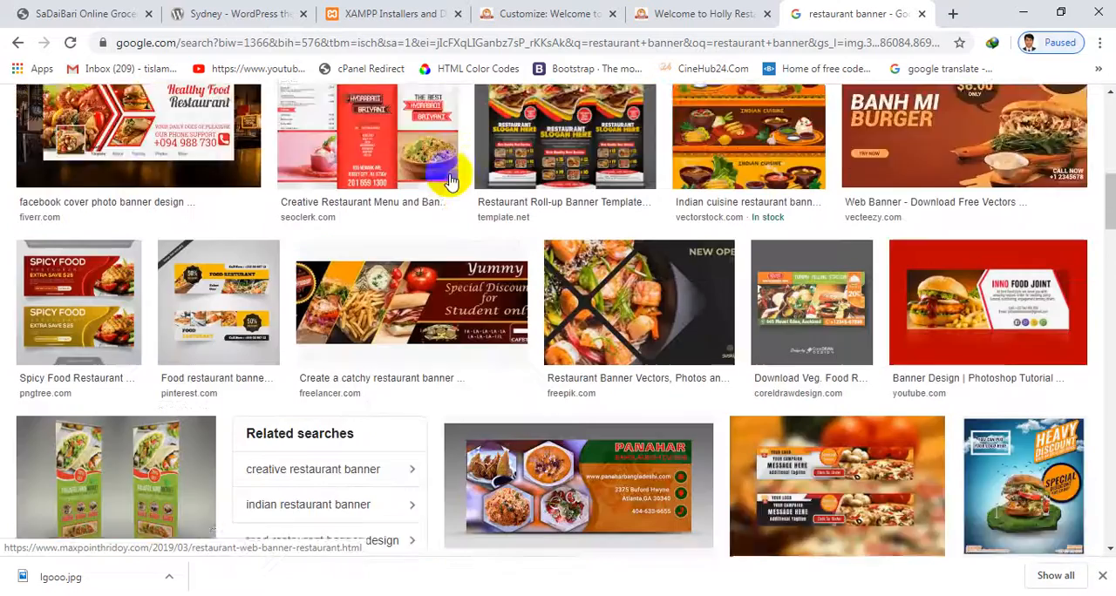
scroll(448, 181, "down", 7)
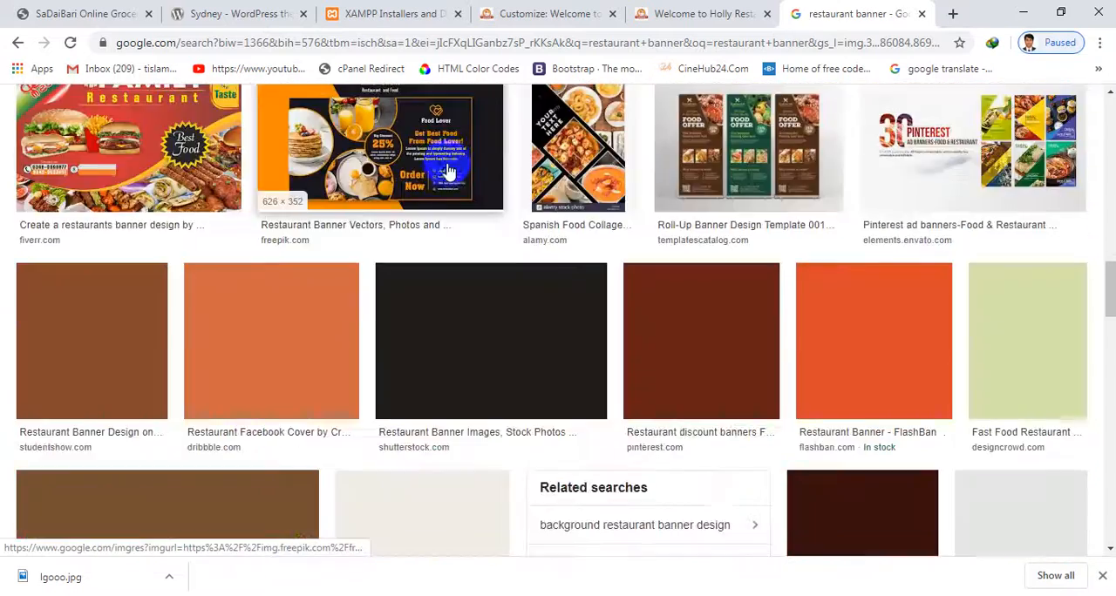
scroll(436, 157, "up", 15)
scroll(429, 143, "up", 1)
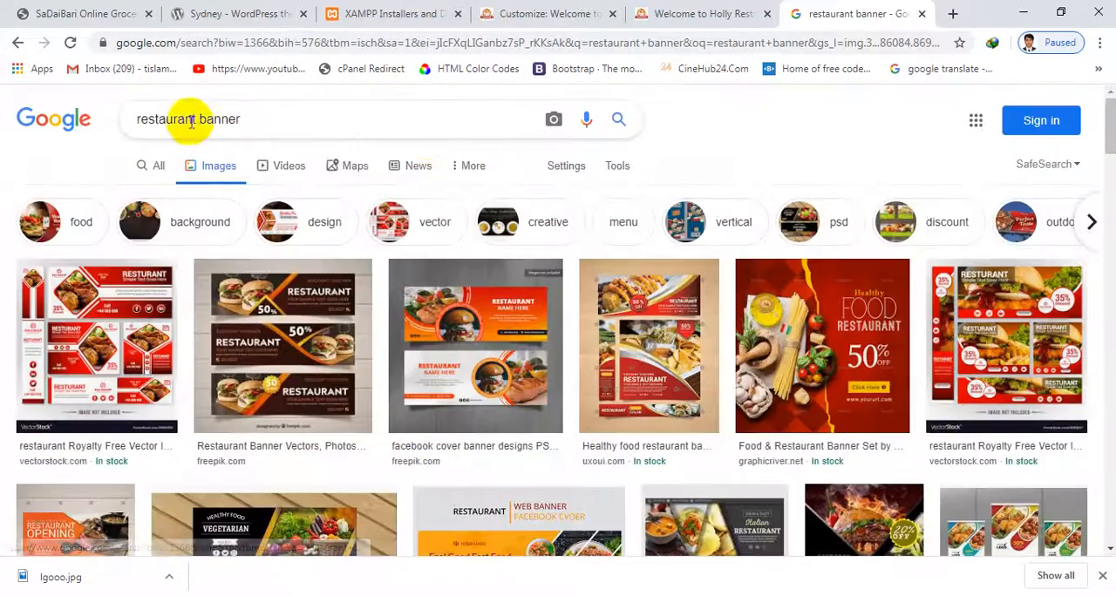
Refine the image search to "restaurant slider banner"
left_click(223, 116)
type("slid")
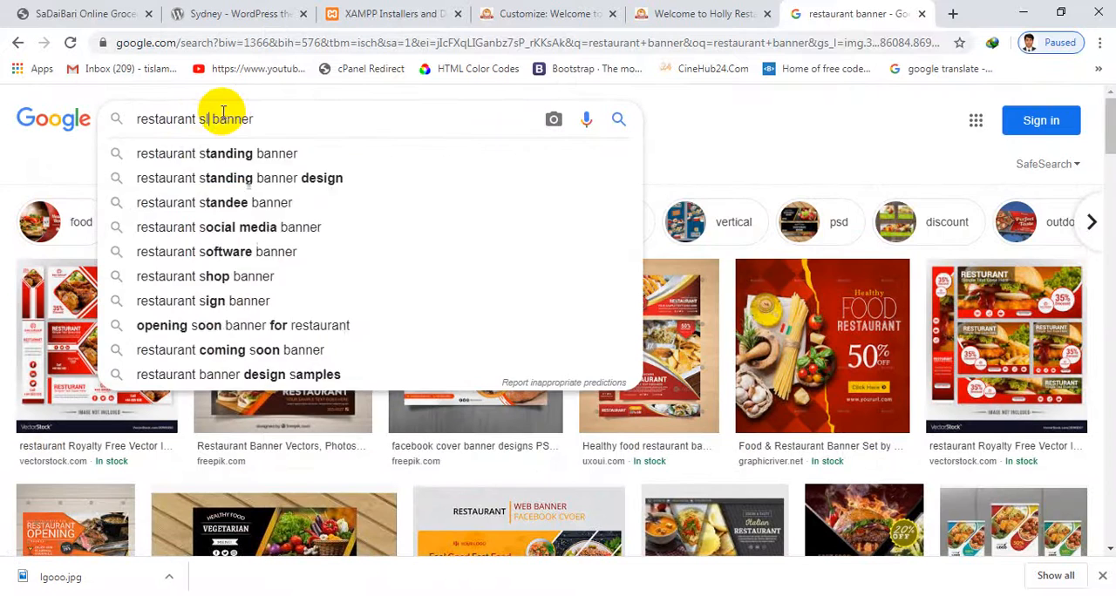
type("er")
key("Return")
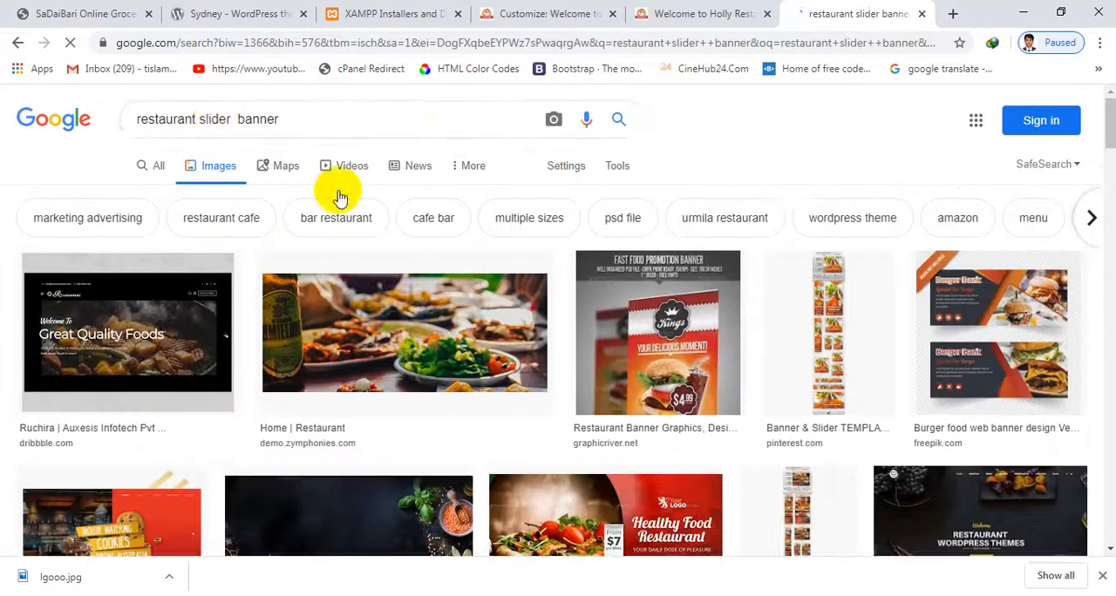
Open the "Home | Restaurant" food image from demo.zymphonies.com and save it to the Desktop as slide_01
scroll(375, 214, "down", 1)
left_click(404, 234)
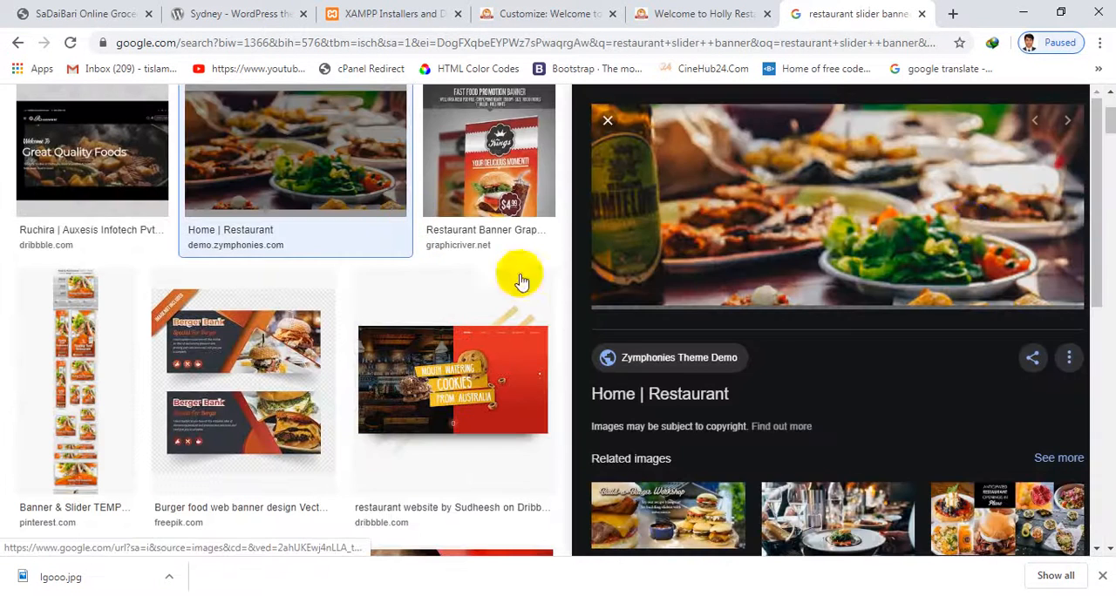
right_click(853, 146)
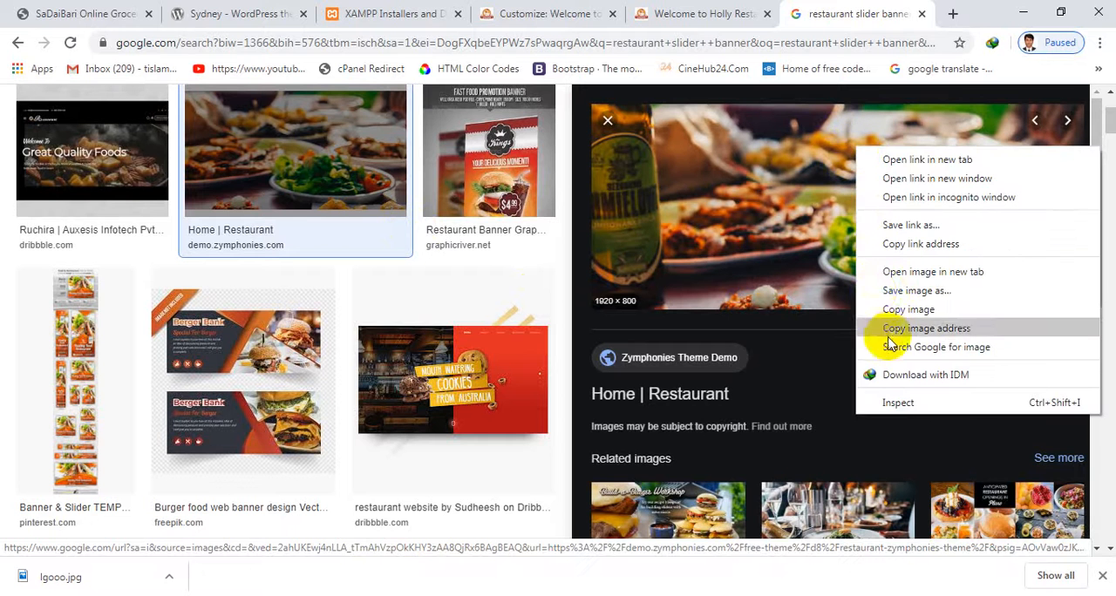
left_click(898, 290)
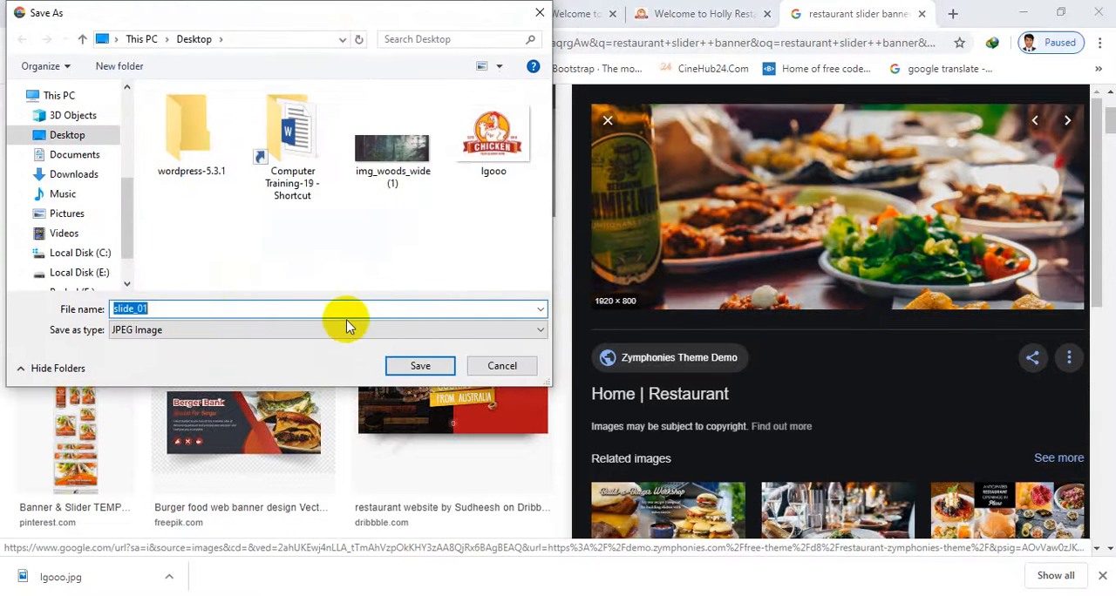
left_click(438, 370)
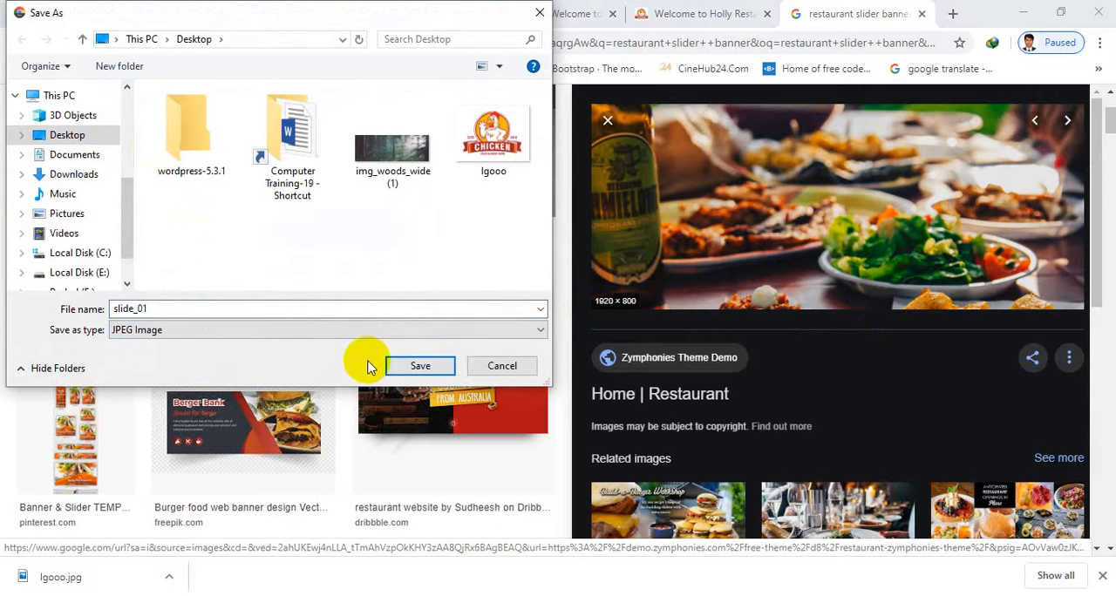
left_click(419, 365)
Open the related image "Build a Better Burger–and Slider Size It" and save it to the Desktop as sl2
scroll(854, 322, "down", 3)
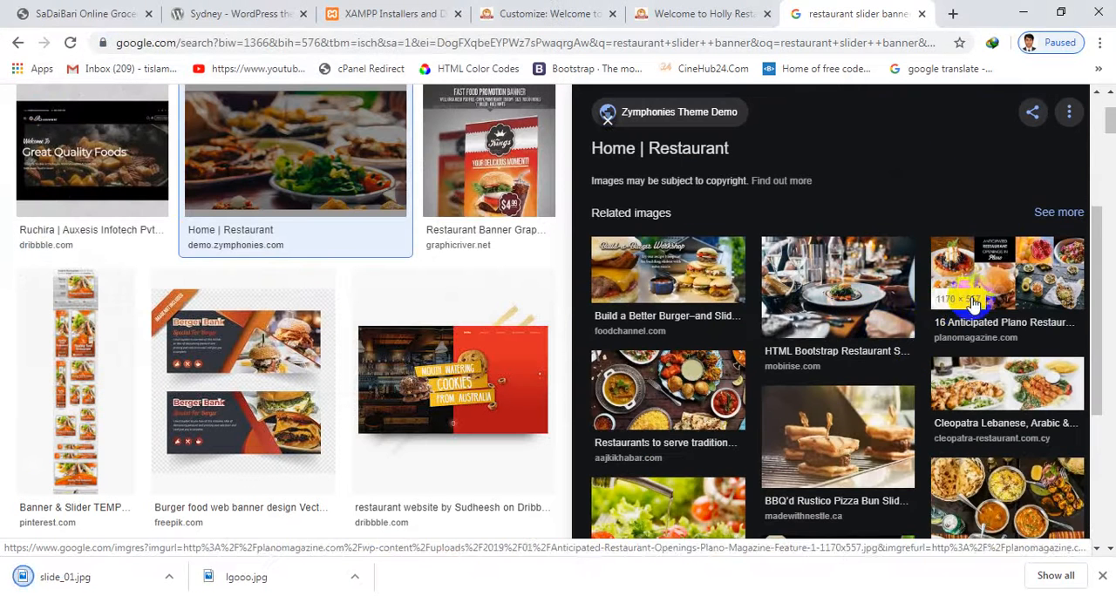
left_click(627, 292)
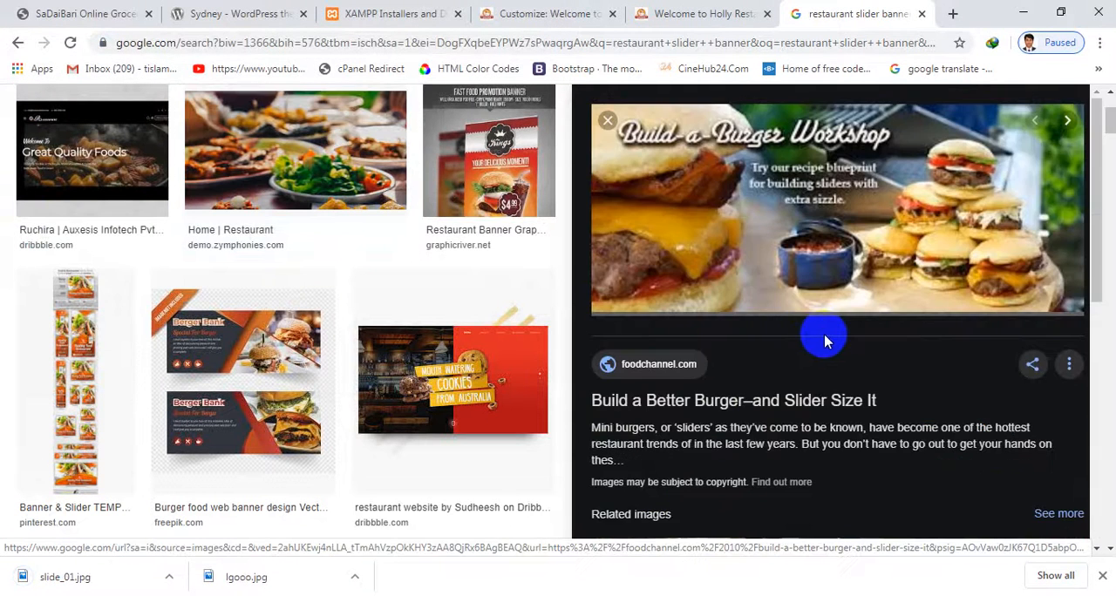
scroll(837, 301, "down", 1)
scroll(834, 315, "up", 1)
right_click(862, 217)
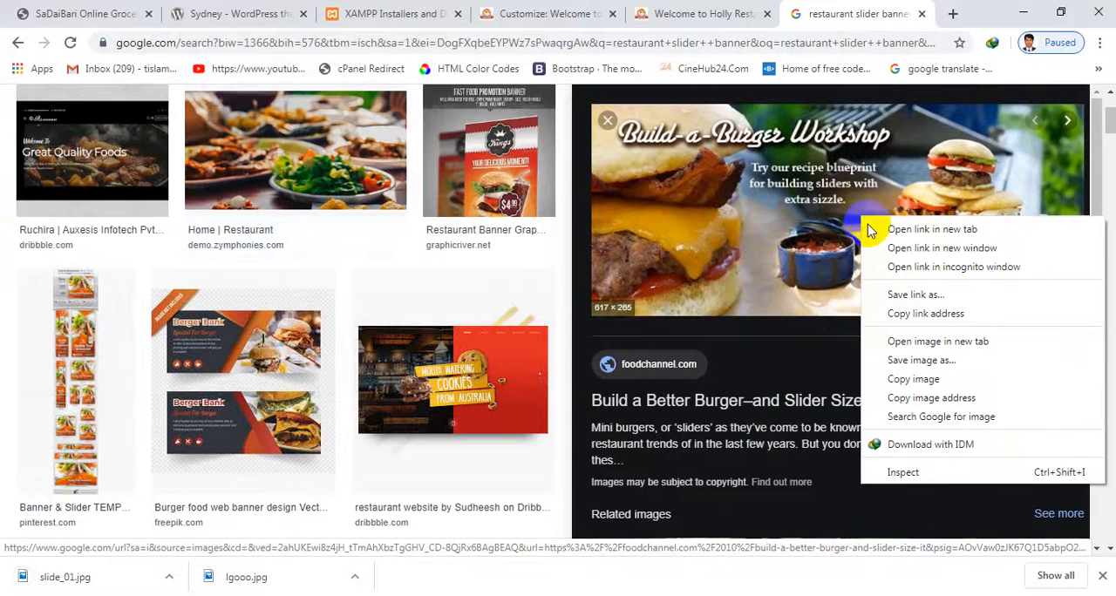
left_click(897, 362)
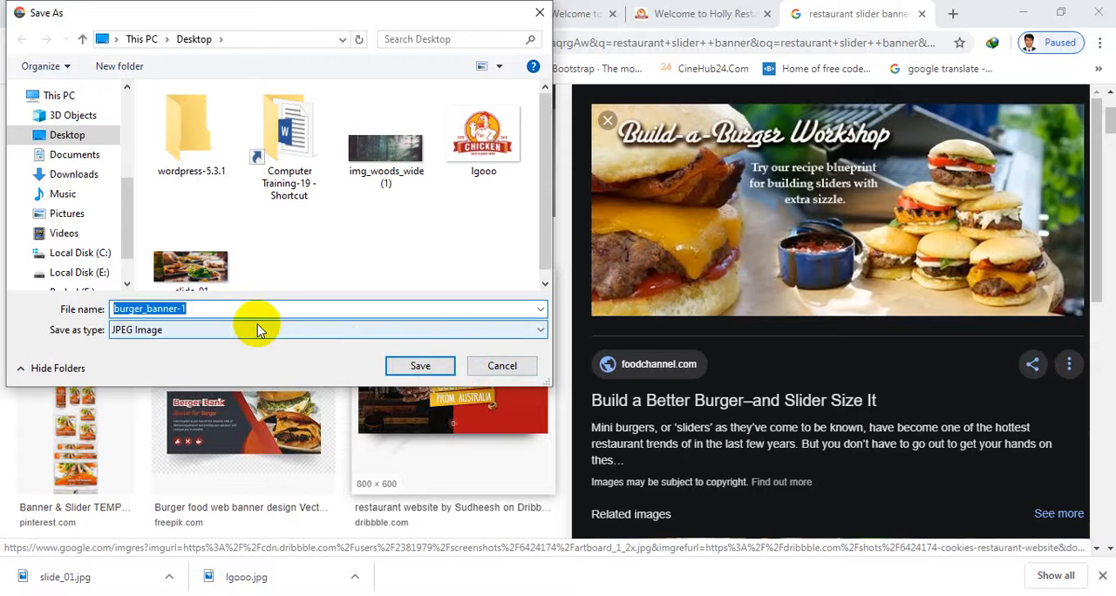
type("sl2")
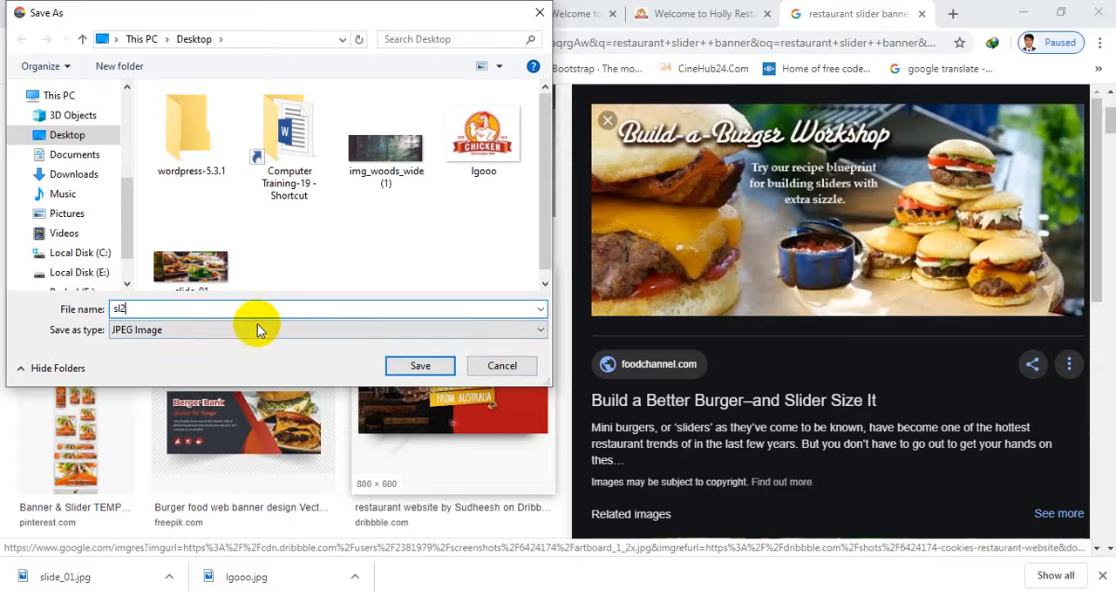
left_click(422, 365)
Examine the related fruit and vegetable banner images for a third slide, close the preview and look over the main search results
scroll(767, 318, "down", 5)
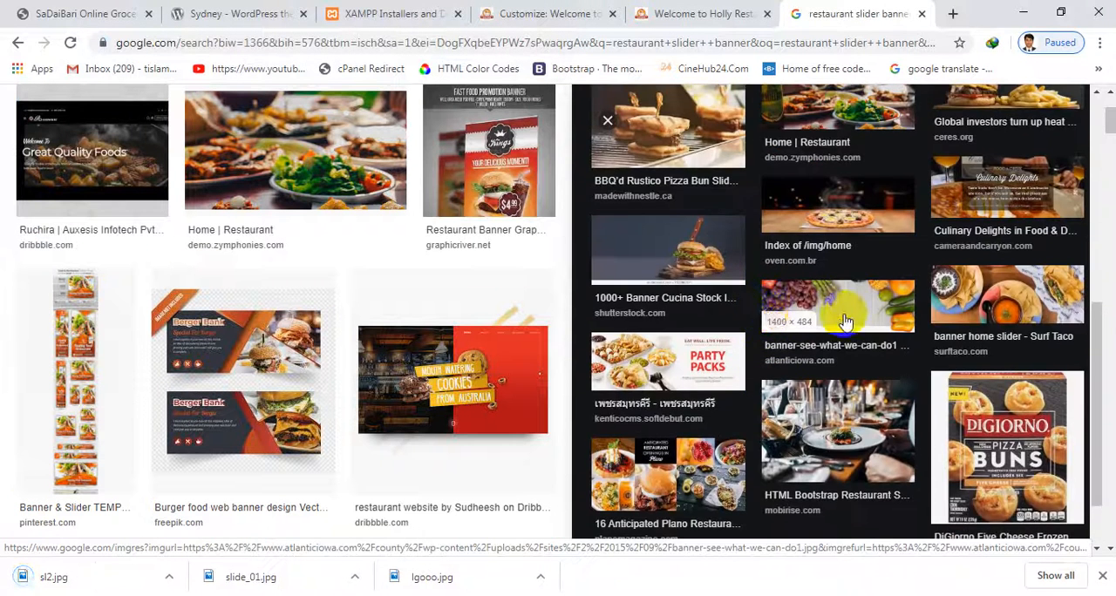
left_click(828, 296)
scroll(871, 339, "down", 3)
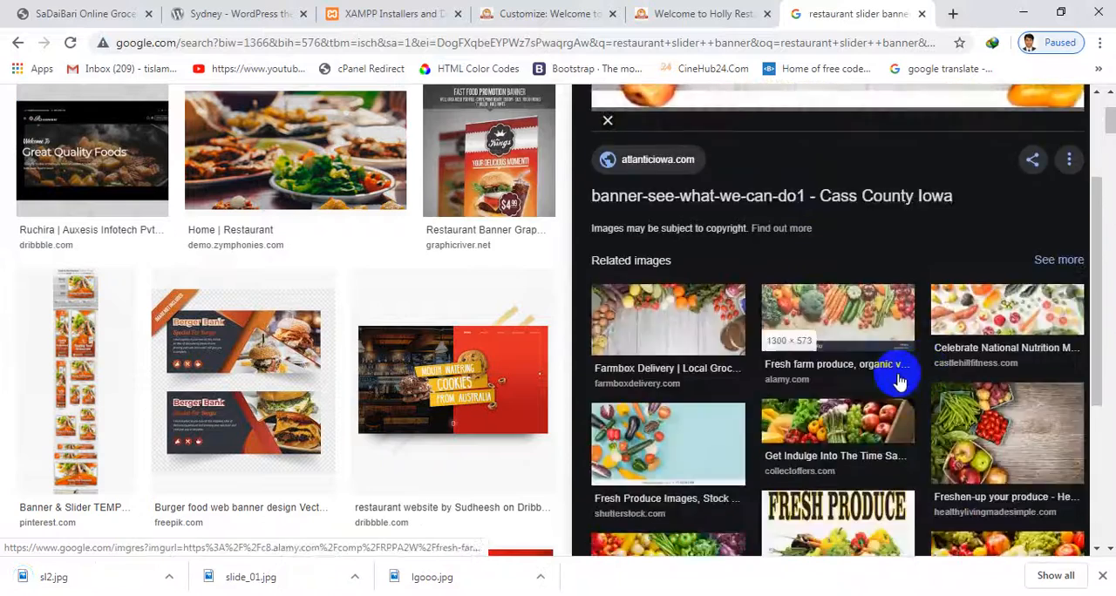
scroll(907, 357, "up", 3)
scroll(941, 281, "up", 3)
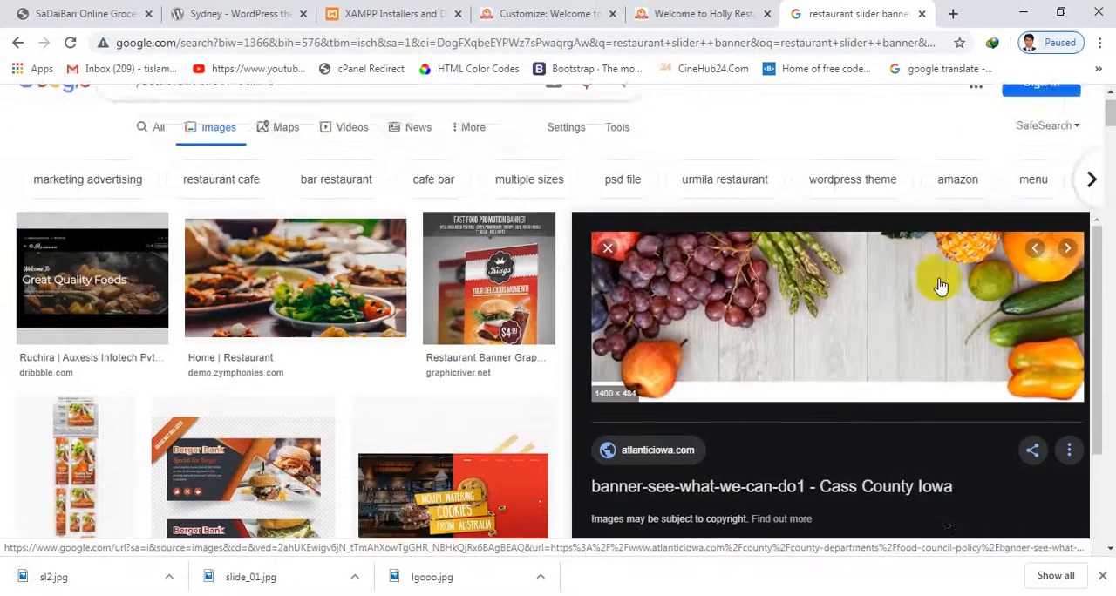
scroll(612, 279, "down", 3)
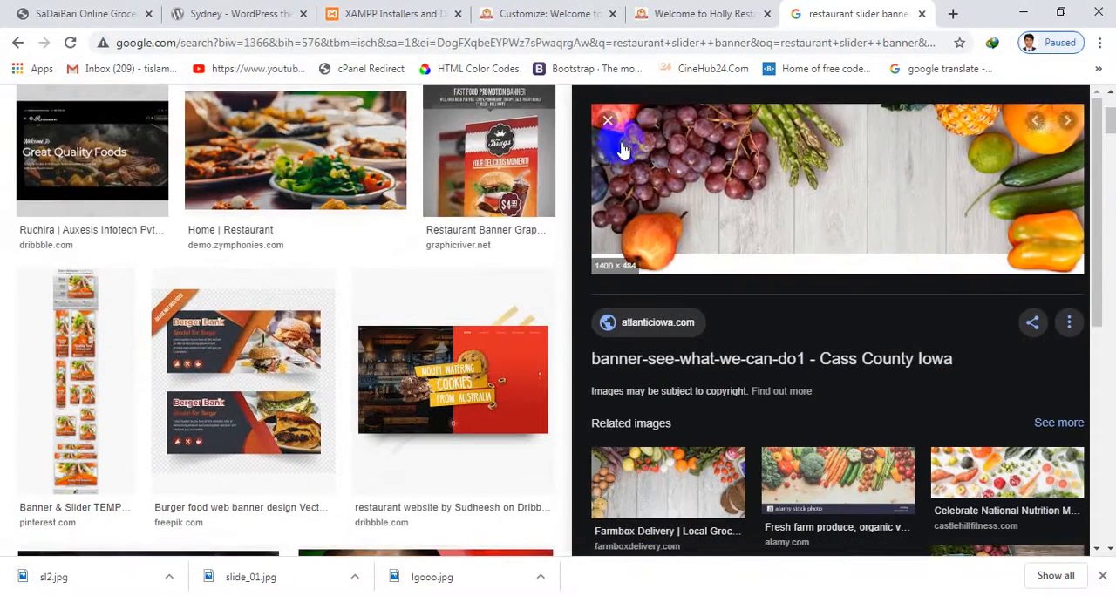
scroll(850, 294, "up", 1)
scroll(850, 294, "down", 5)
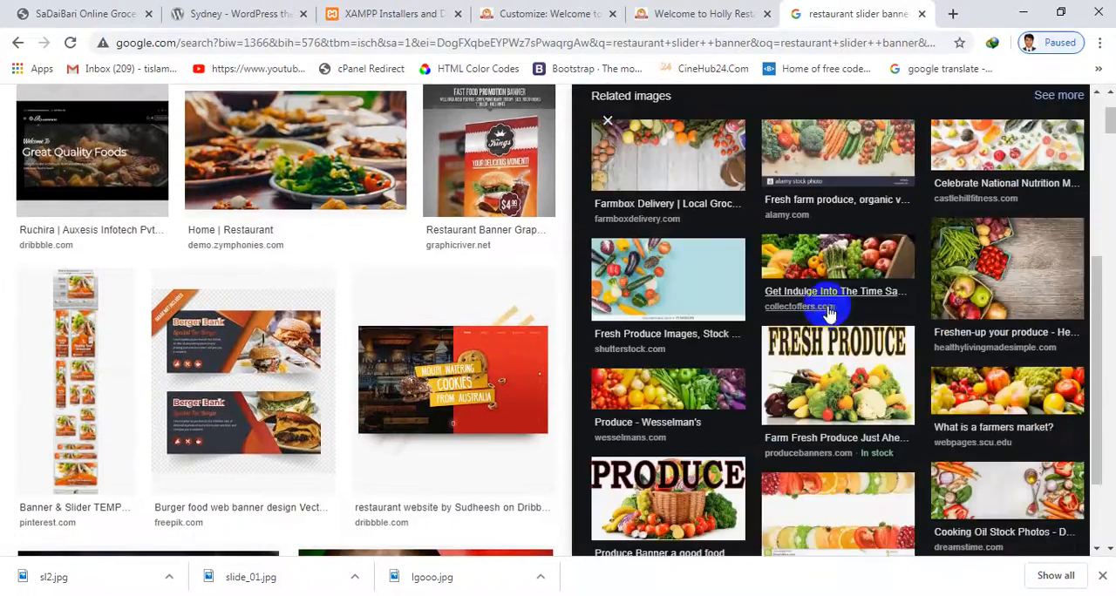
left_click(671, 278)
scroll(689, 266, "down", 2)
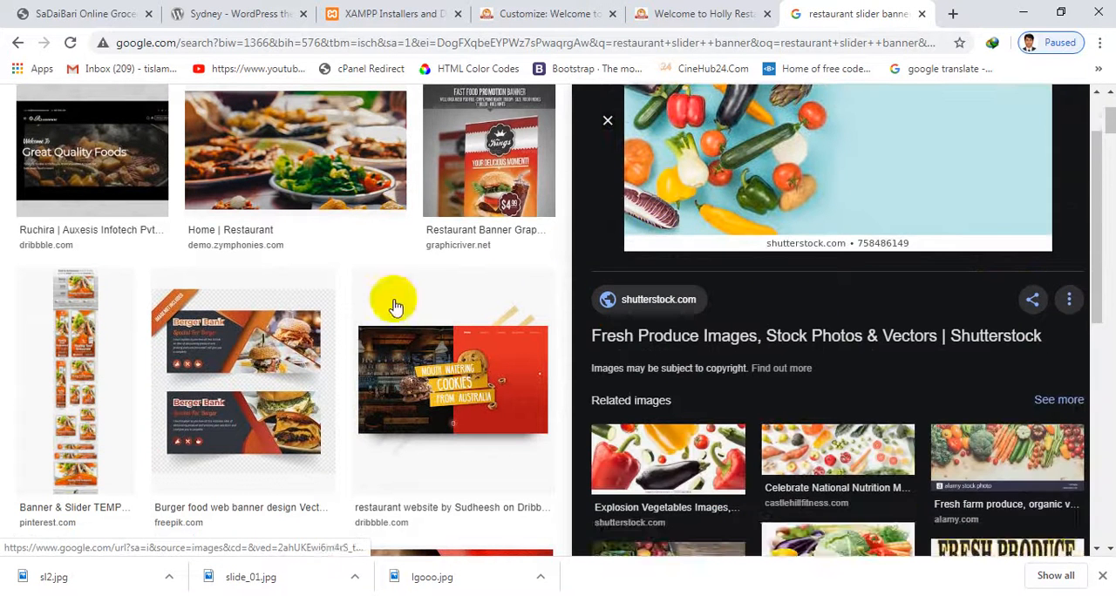
scroll(288, 297, "up", 2)
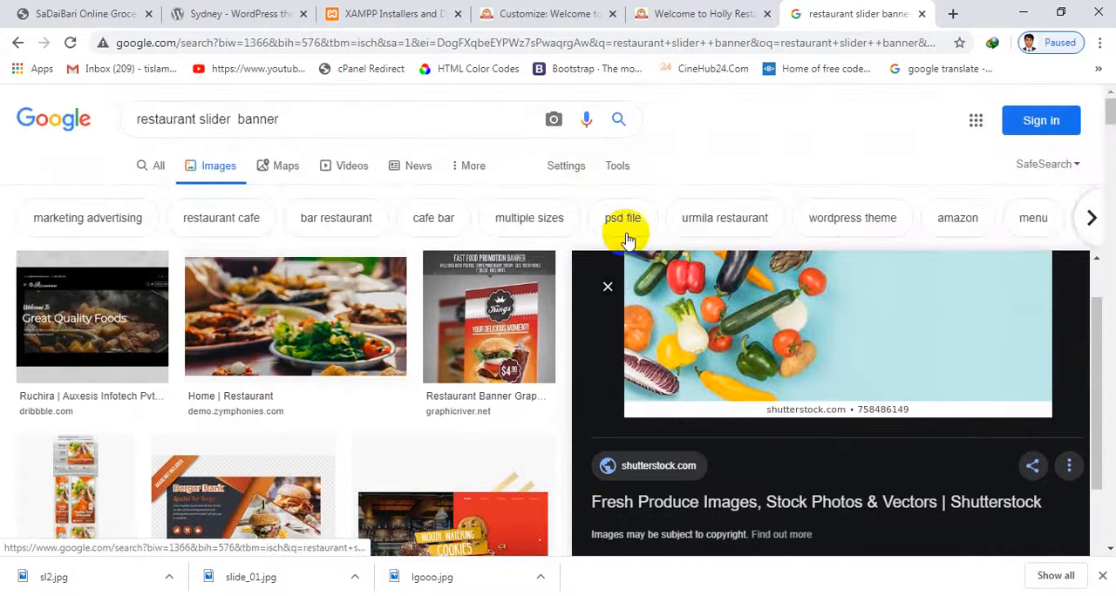
left_click(607, 287)
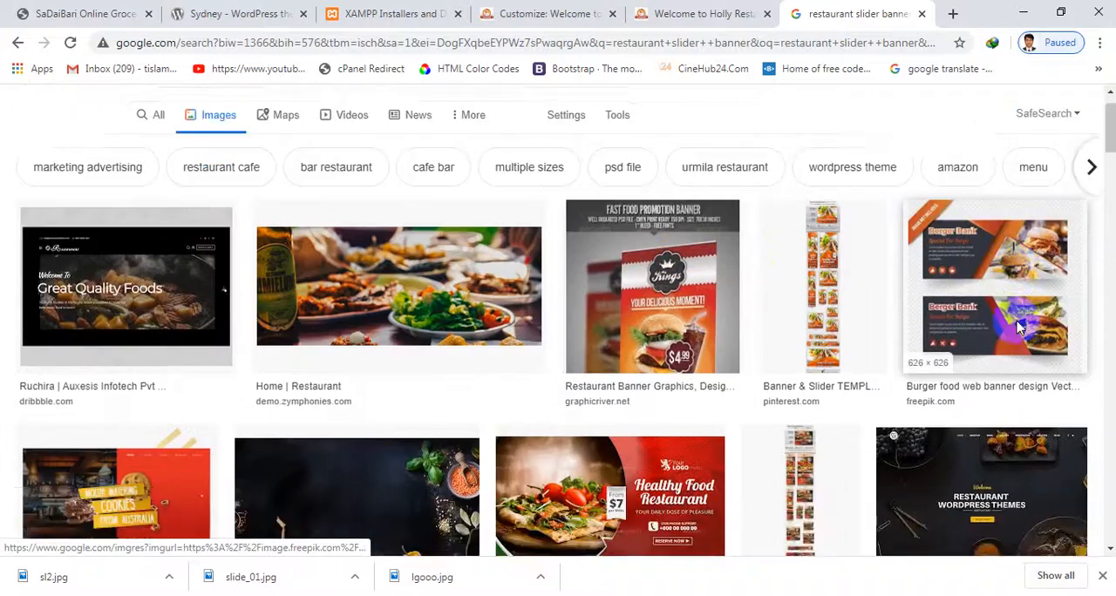
scroll(1009, 327, "down", 6)
scroll(228, 252, "up", 6)
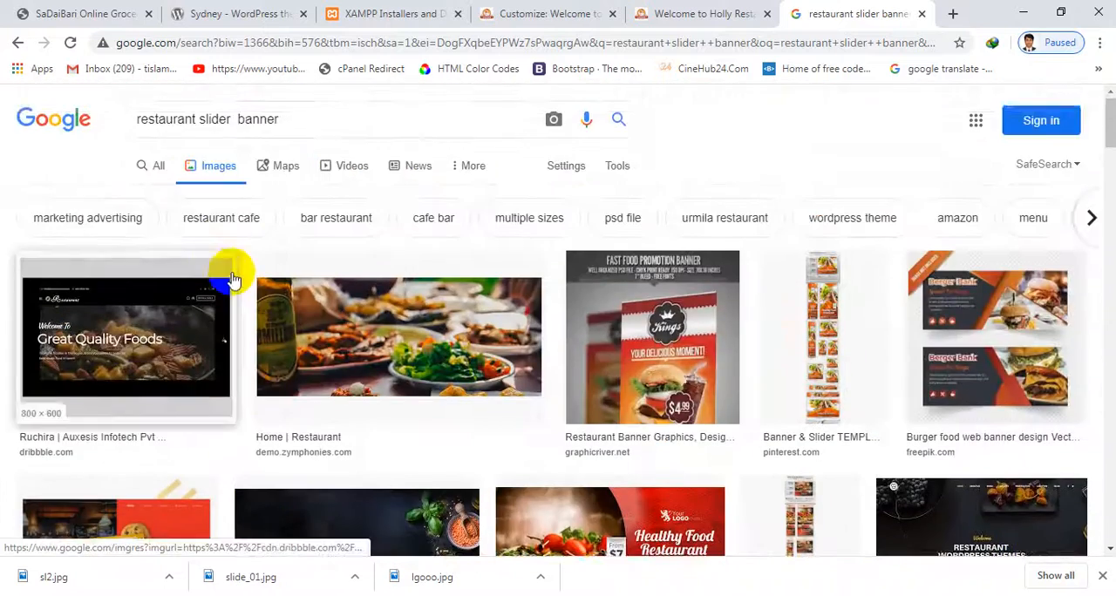
Open the related image "16 Anticipated Plano Restaurant Openings in 2019" and save it to the Desktop as sl3
scroll(244, 287, "down", 2)
left_click(419, 196)
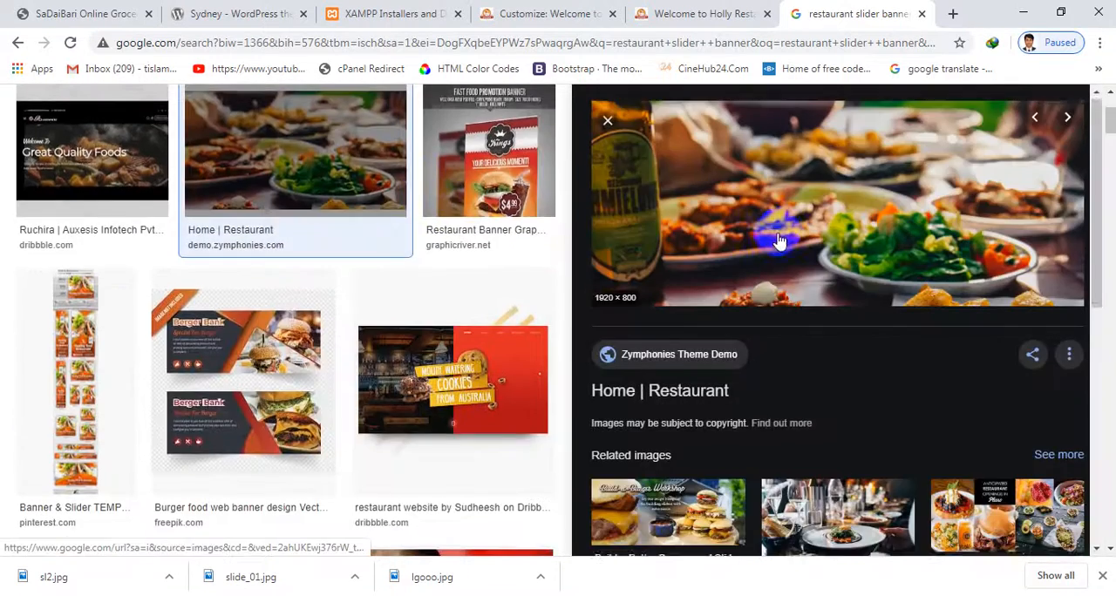
scroll(785, 240, "down", 3)
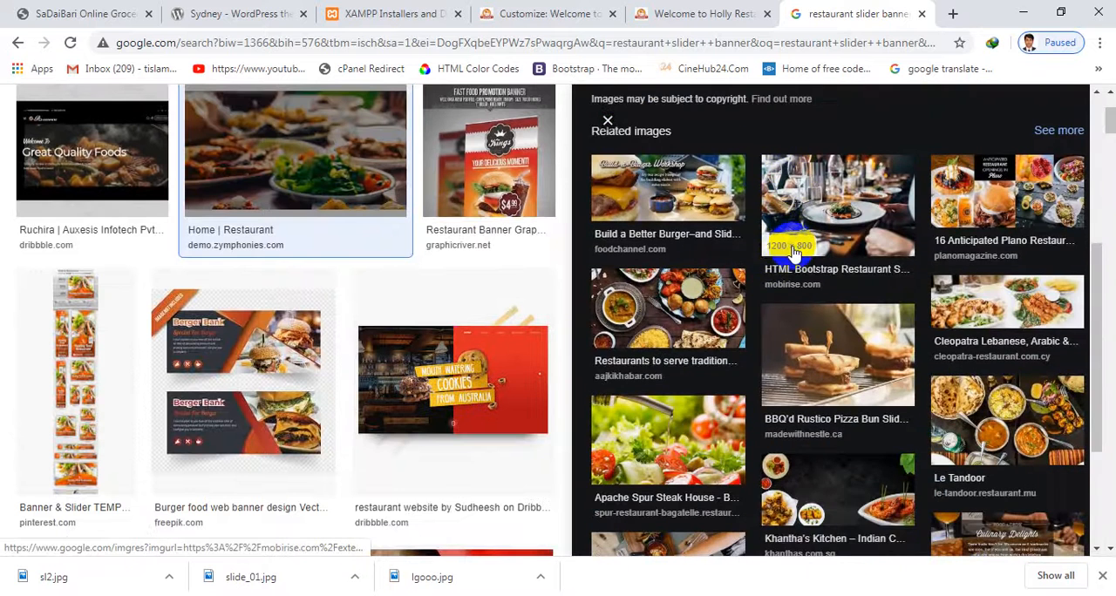
left_click(991, 216)
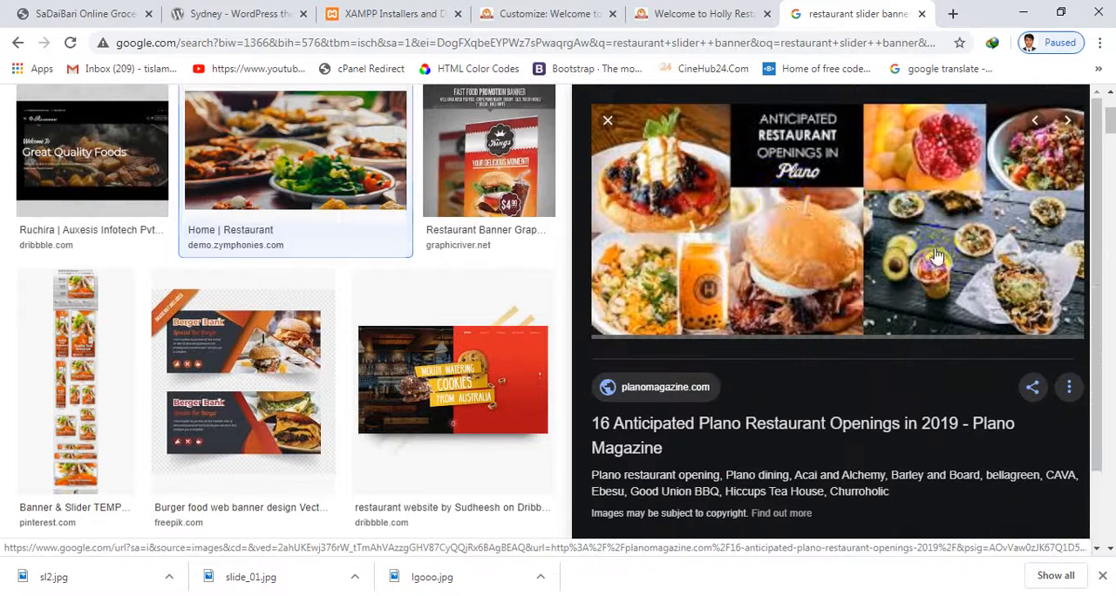
right_click(756, 207)
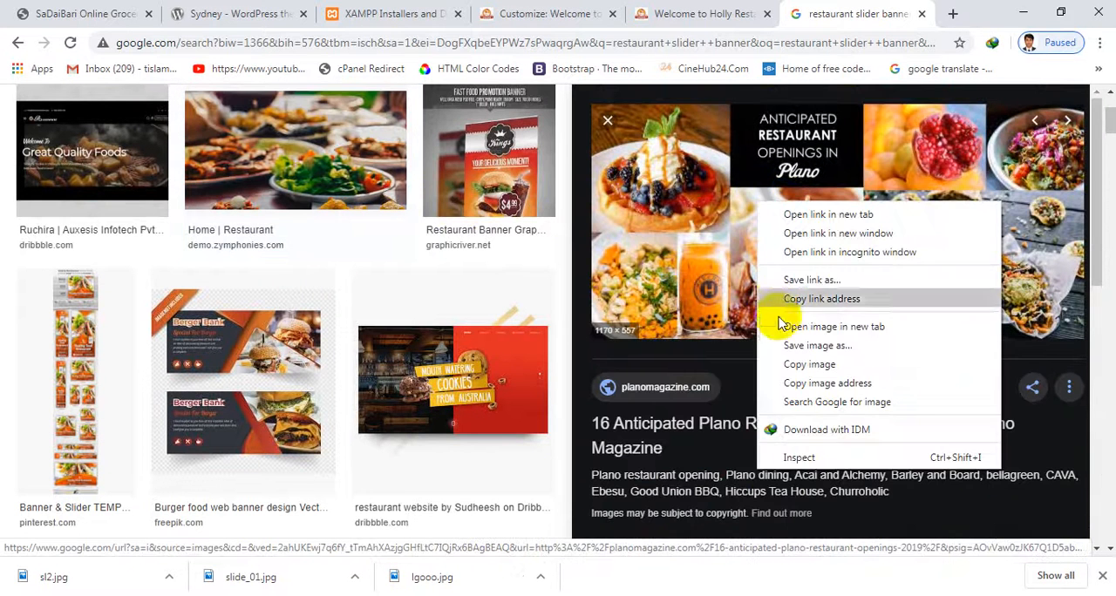
left_click(784, 345)
type("sl3")
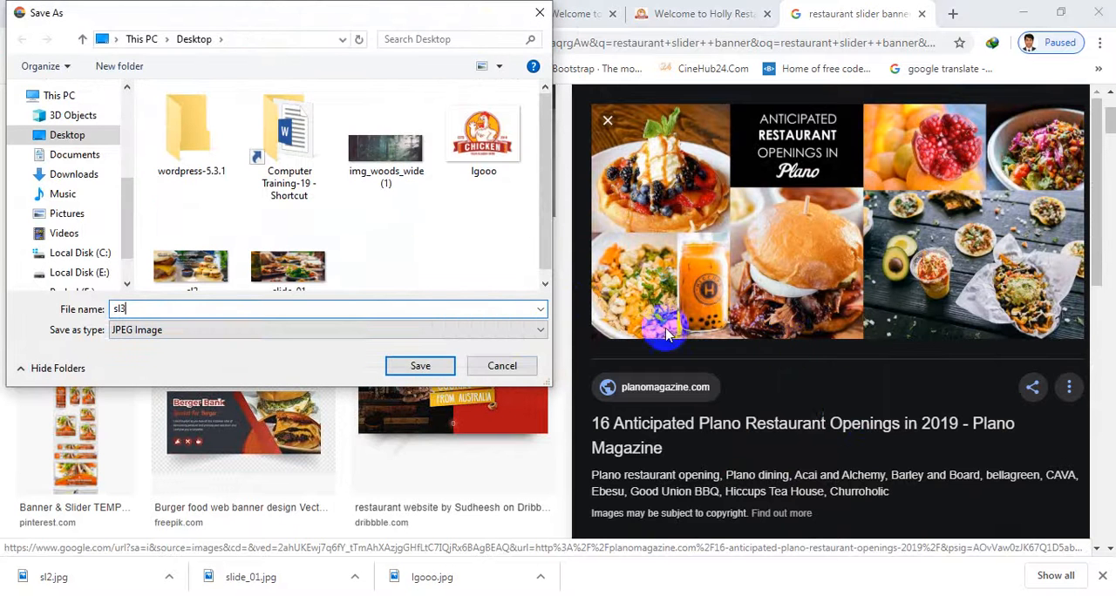
left_click(488, 370)
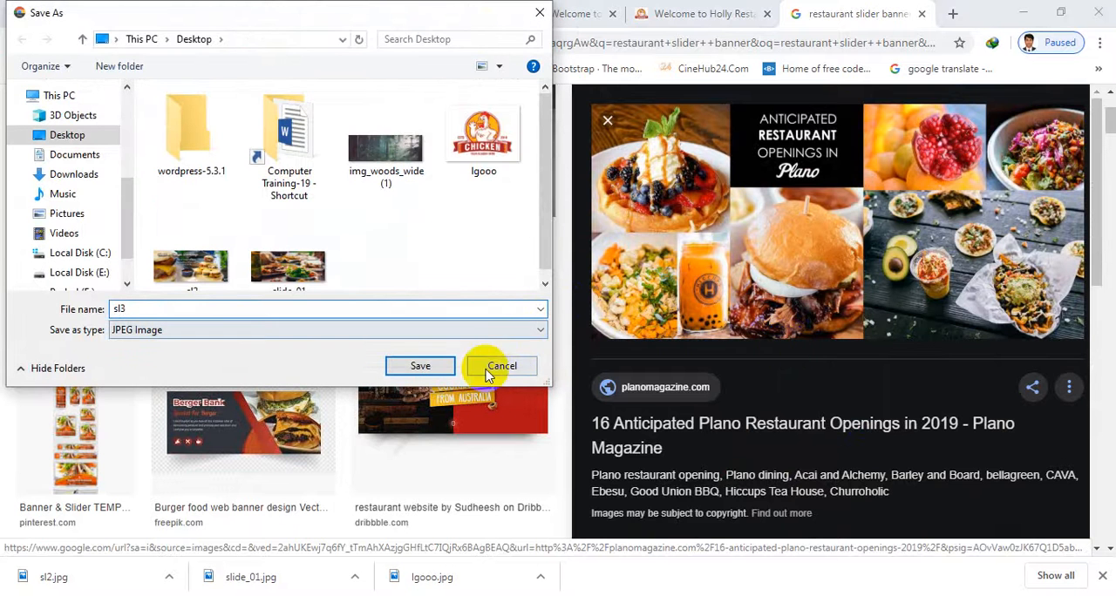
left_click(439, 373)
Switch back to the Customizer and upload slide_01 from the Desktop as the header slider's first slide image
left_click(704, 12)
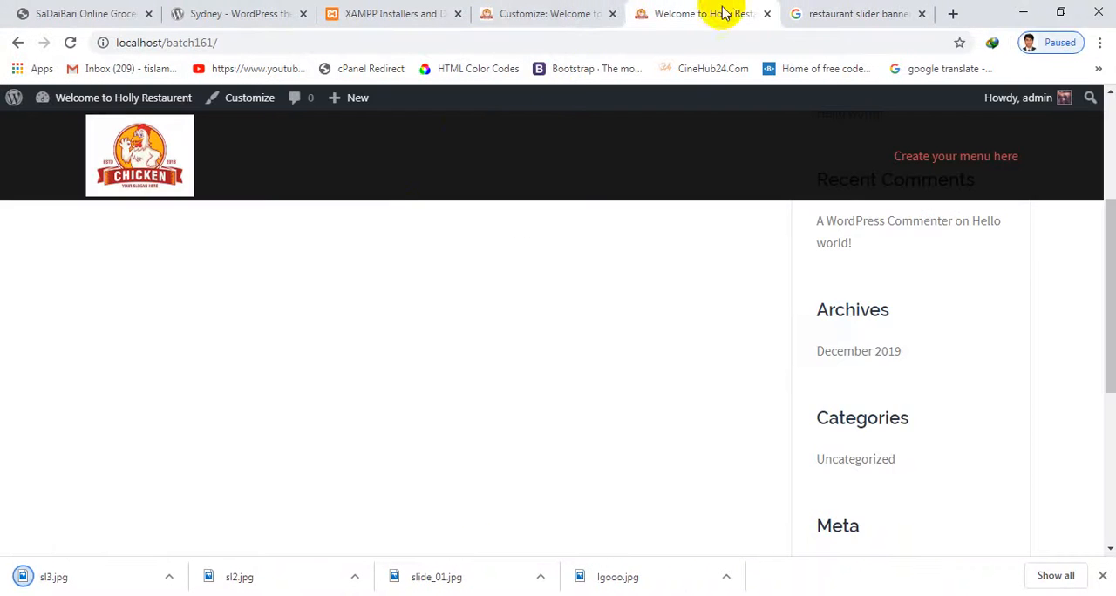
left_click(582, 16)
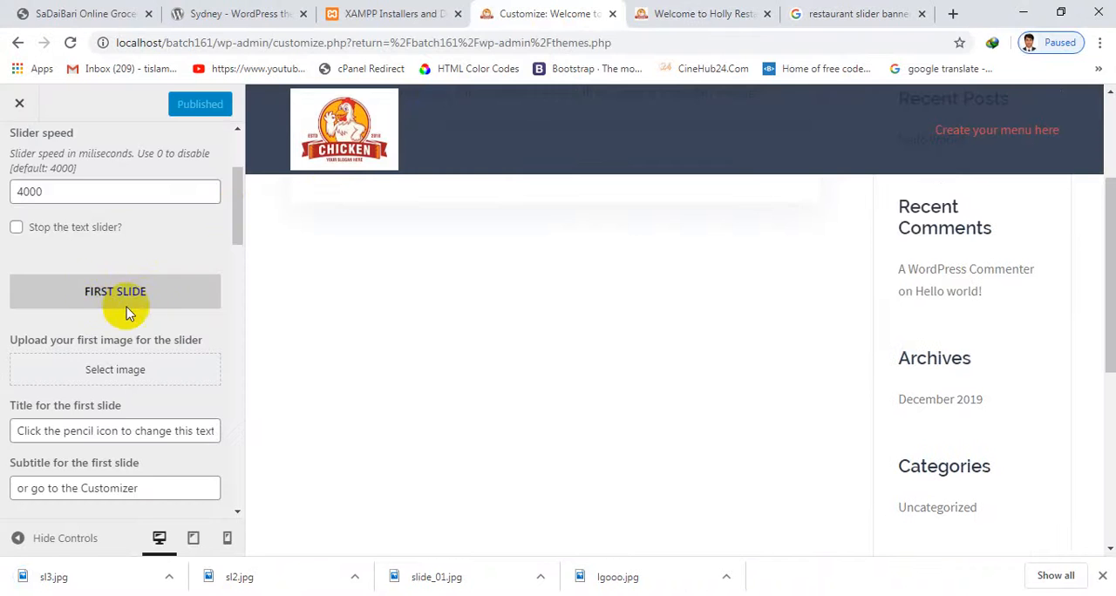
scroll(150, 323, "down", 1)
scroll(150, 323, "down", 1)
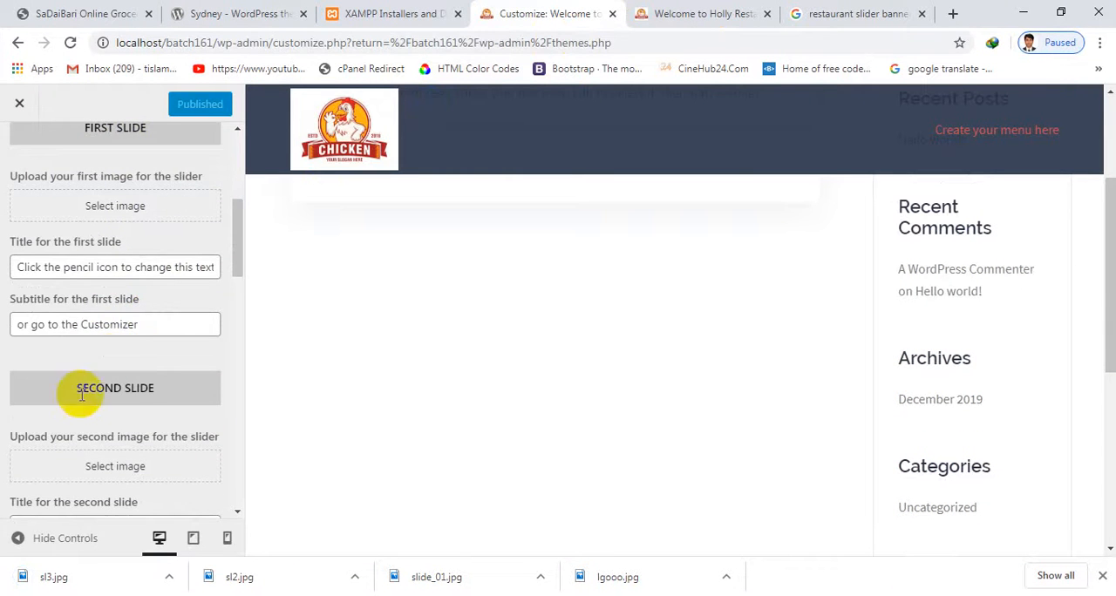
scroll(87, 349, "down", 1)
scroll(113, 270, "up", 3)
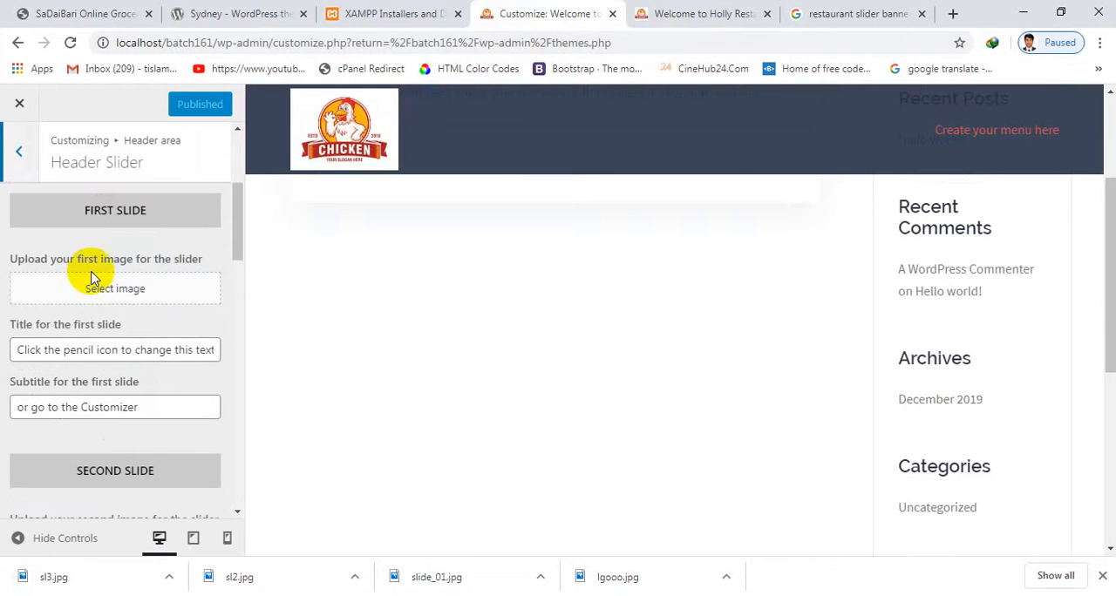
left_click(114, 295)
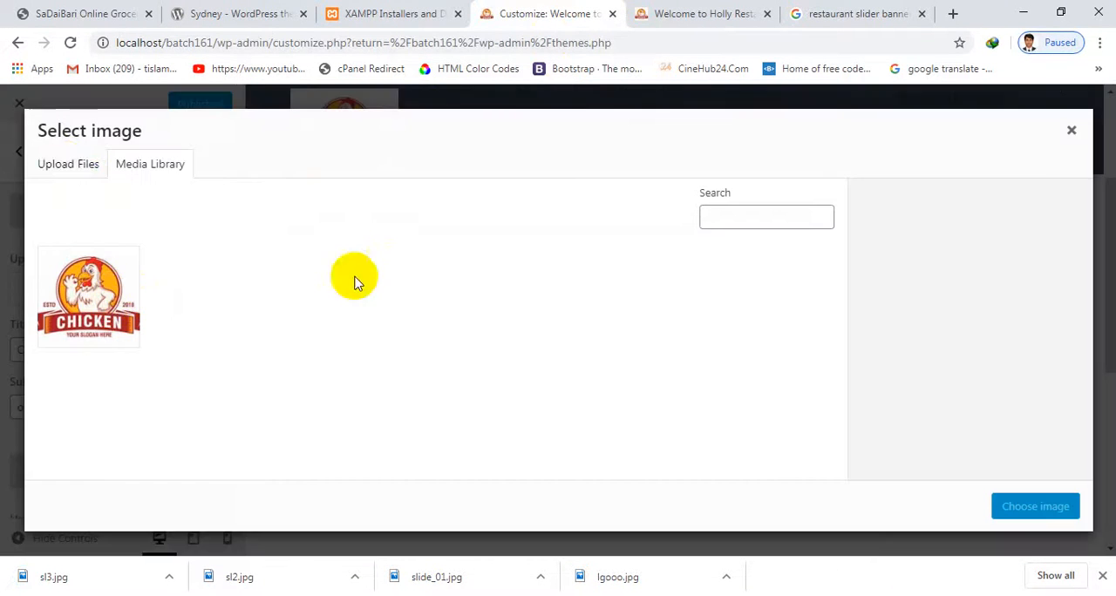
left_click(66, 164)
left_click(588, 370)
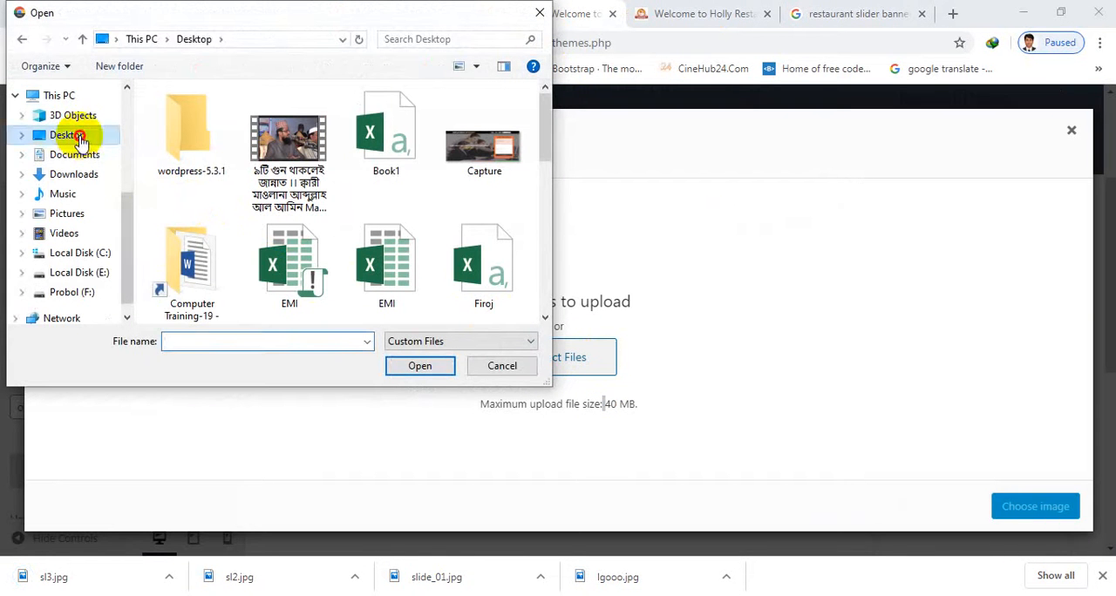
left_click(79, 137)
left_click(366, 143)
key("s")
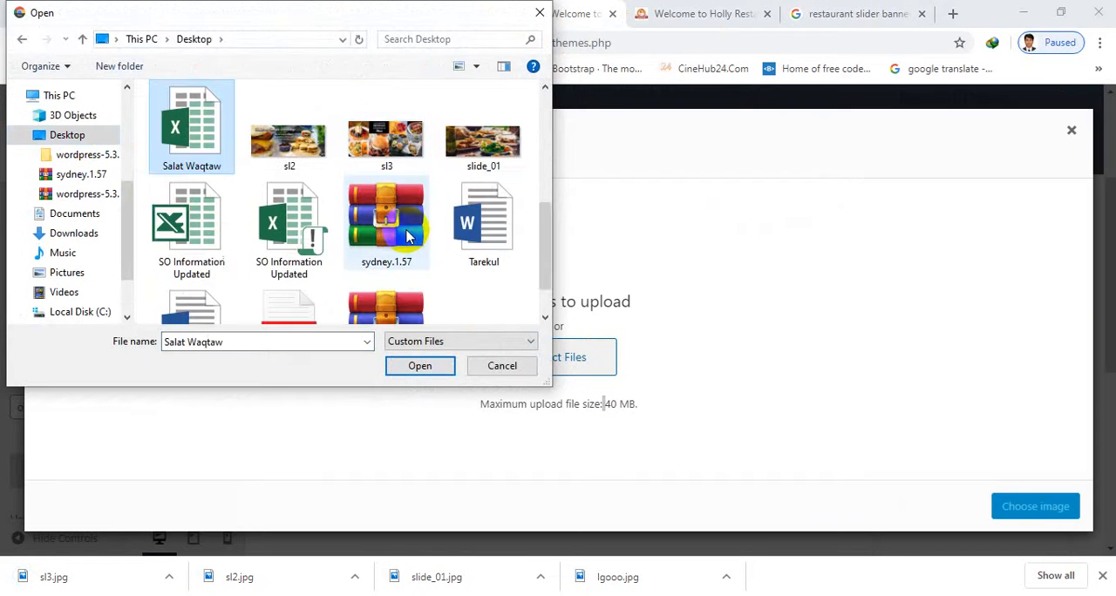
double_click(480, 144)
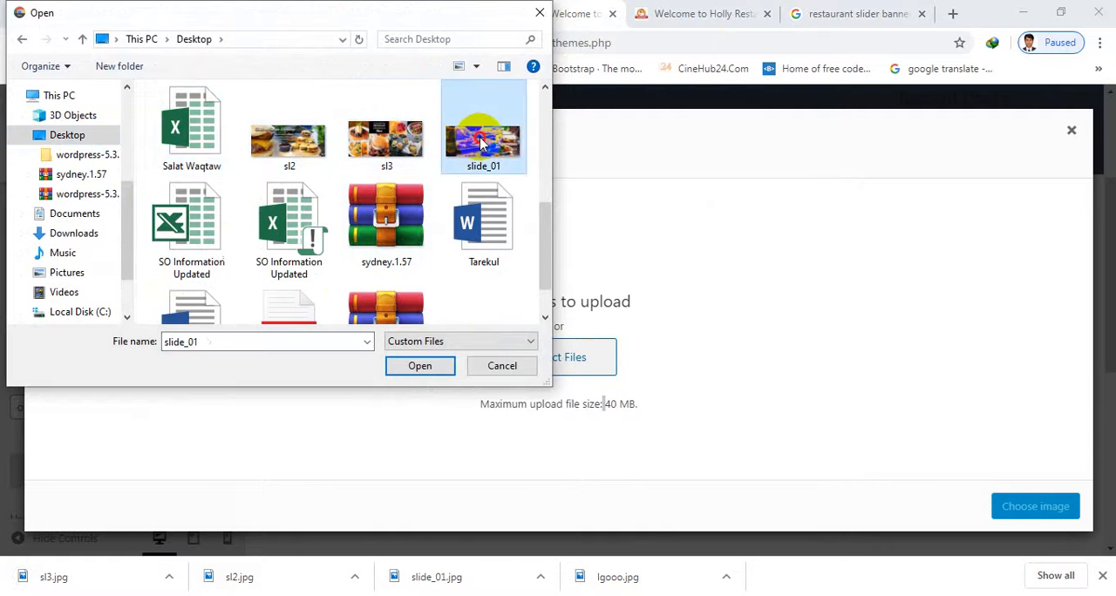
left_click(1055, 507)
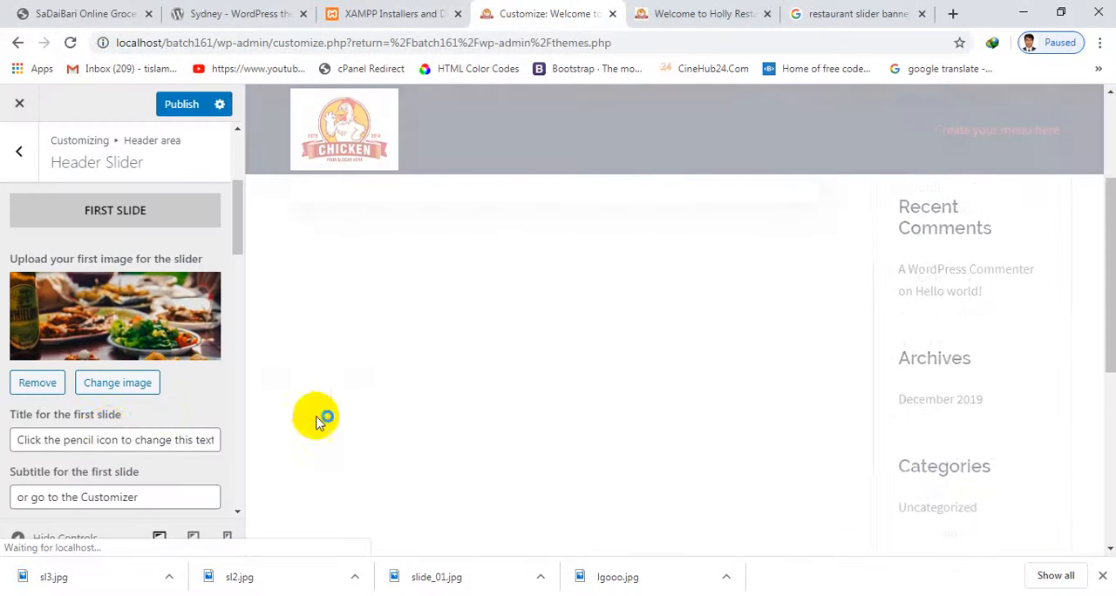
Examine the first slide's banner in the site preview and look over its image, title and subtitle settings
scroll(106, 434, "down", 1)
scroll(197, 286, "up", 3)
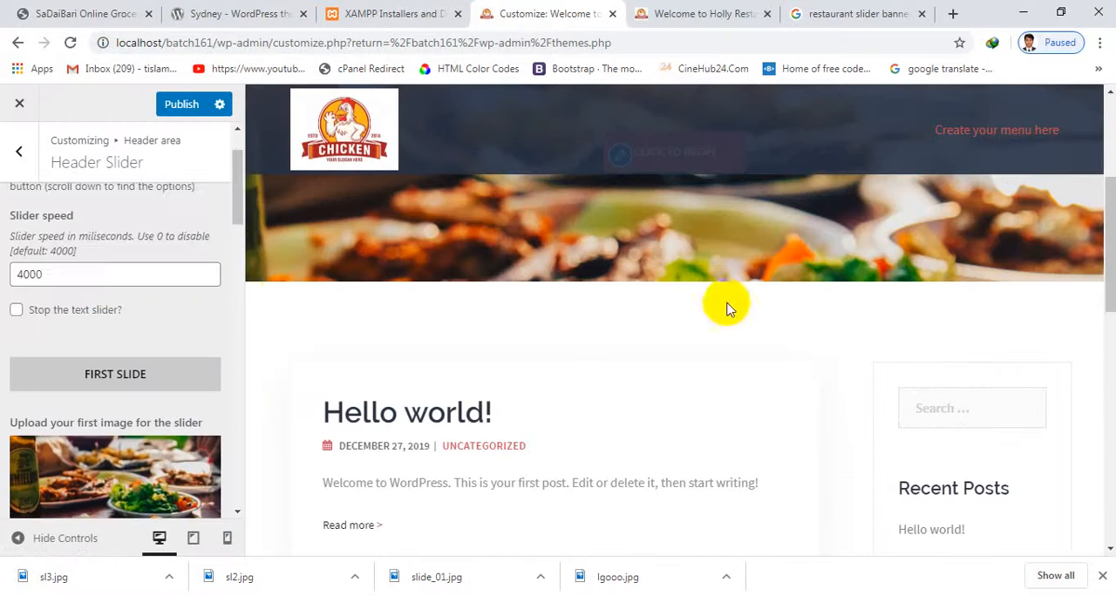
scroll(727, 309, "up", 4)
scroll(416, 337, "down", 4)
scroll(169, 424, "down", 3)
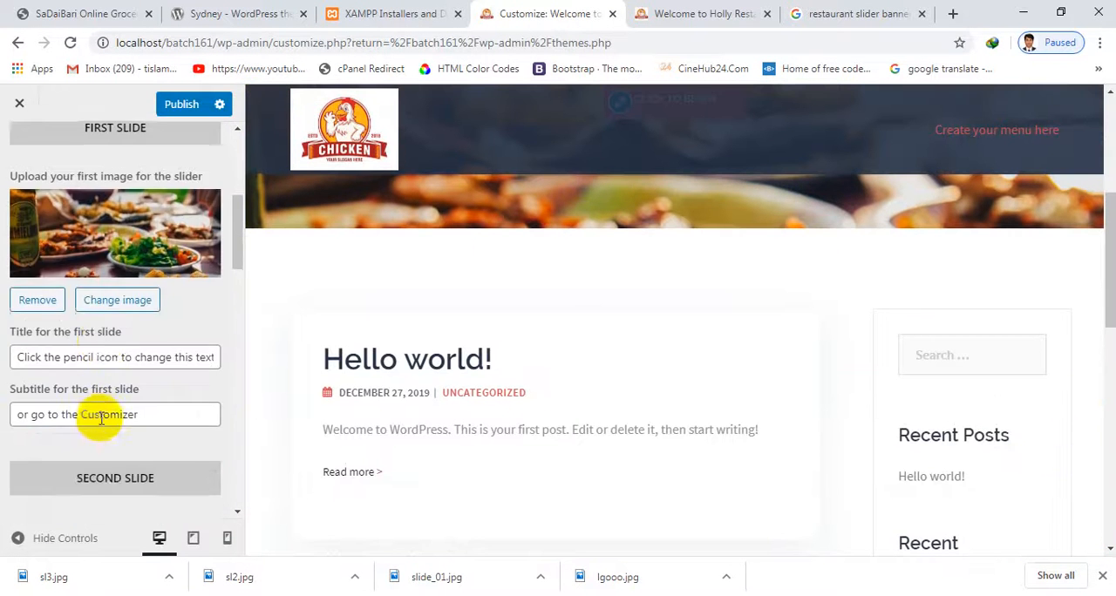
scroll(104, 375, "up", 4)
scroll(104, 369, "down", 3)
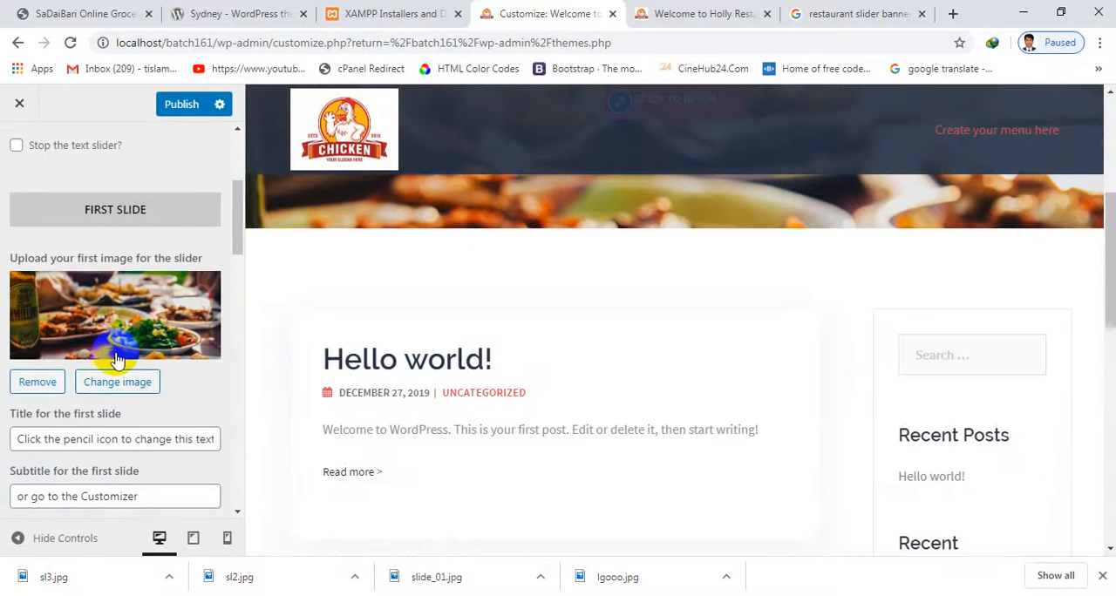
scroll(112, 361, "up", 2)
Set the first slide's title to "Welcome to holly resaturent to change this text" and its subtitle to "Order mow"
scroll(95, 343, "down", 2)
scroll(95, 346, "down", 1)
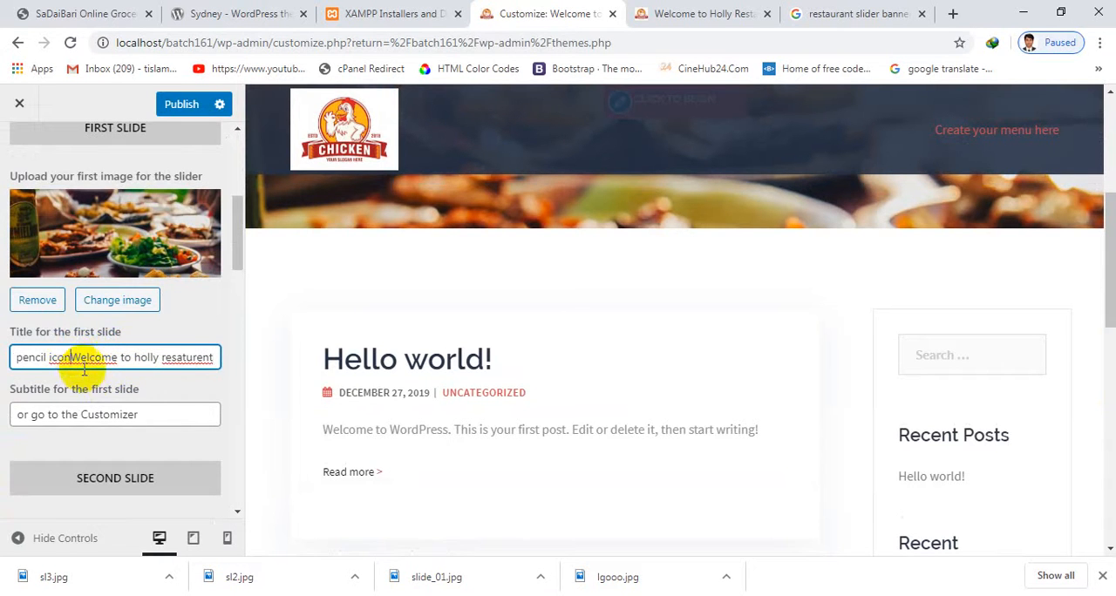
left_click(89, 401)
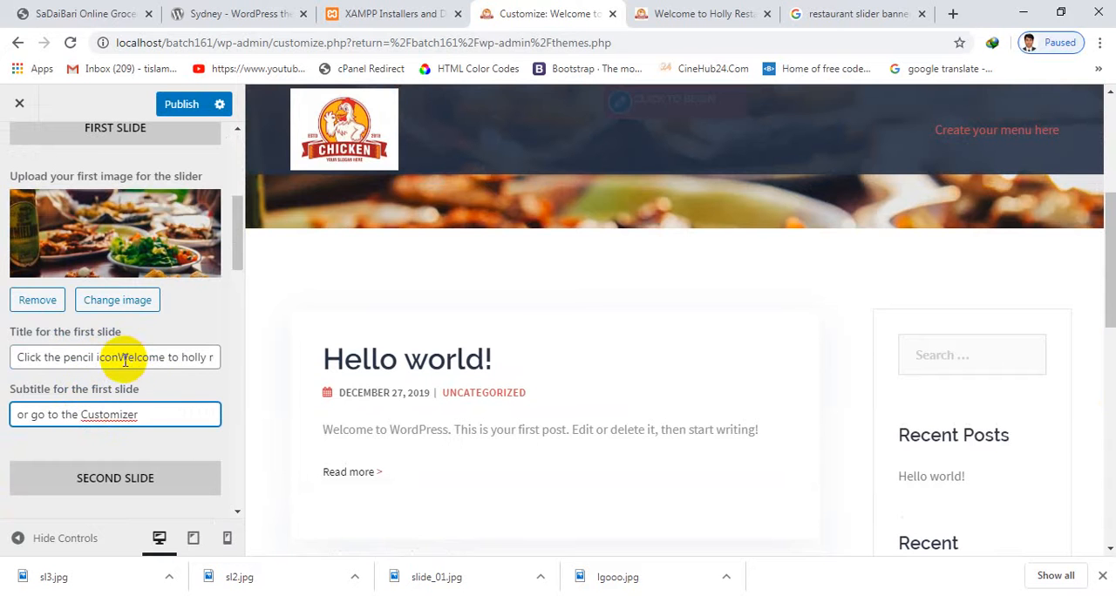
left_click_drag(119, 355, 2, 358)
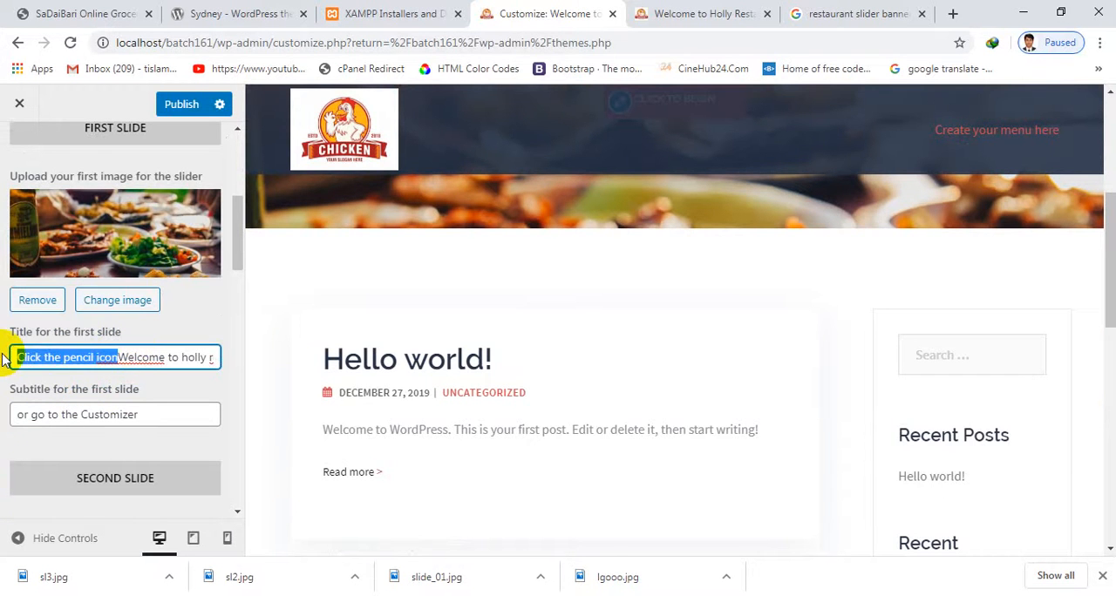
left_click(101, 415)
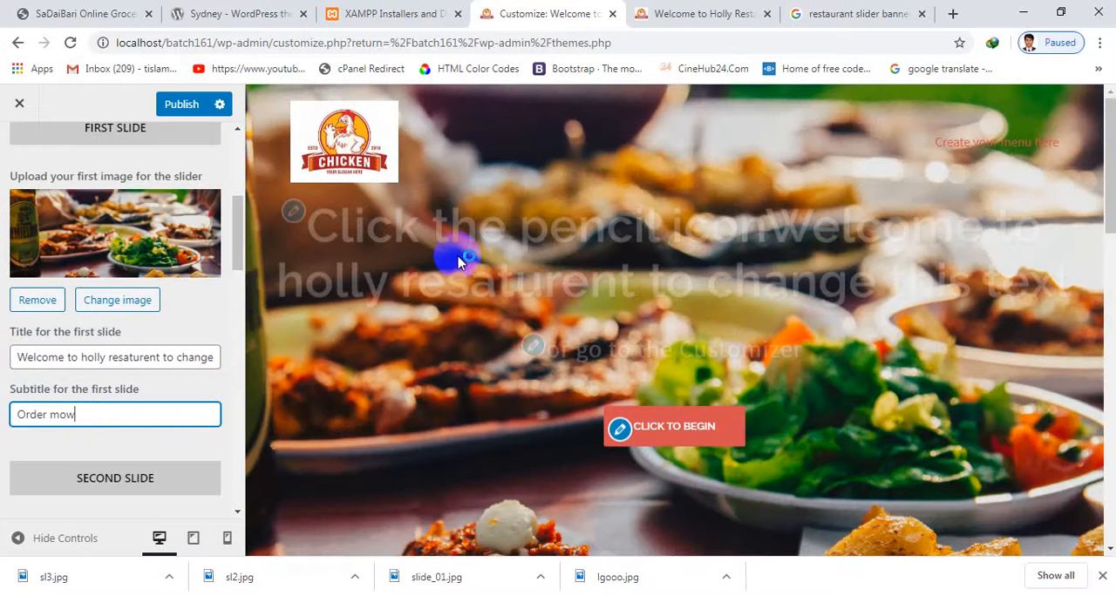
Check the first slide's new title and subtitle on the banner in the site preview
scroll(459, 261, "down", 1)
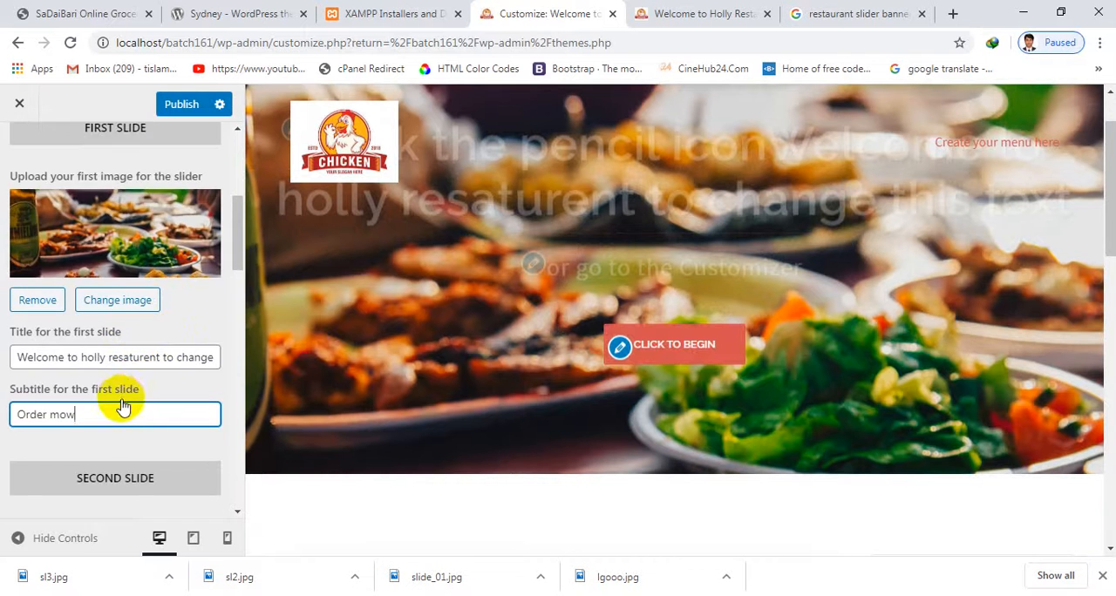
scroll(124, 401, "down", 2)
scroll(126, 405, "up", 3)
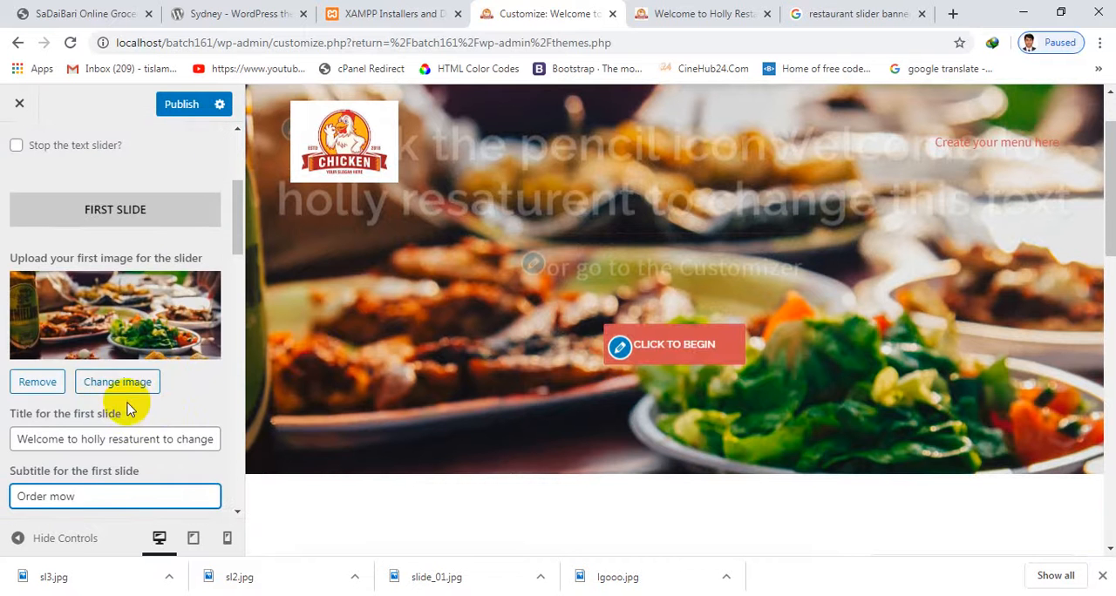
scroll(69, 403, "up", 3)
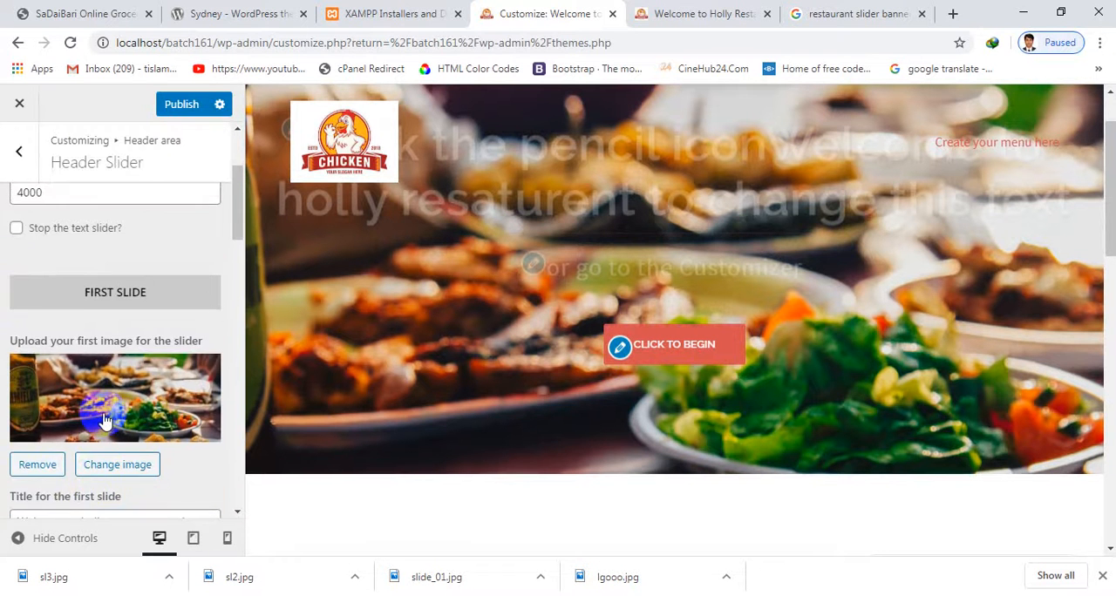
scroll(99, 399, "down", 5)
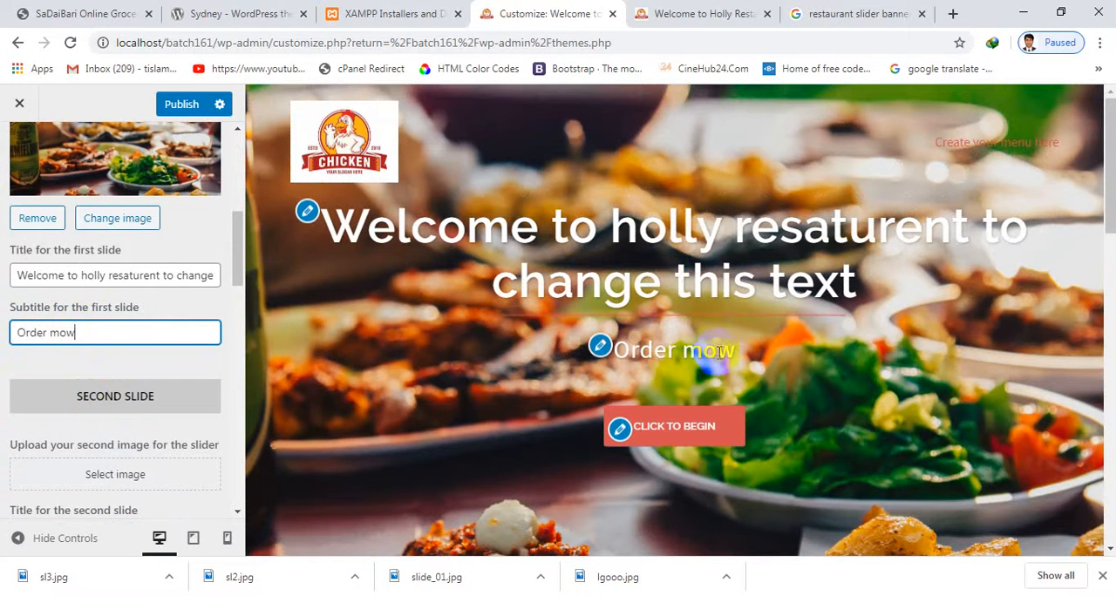
scroll(710, 428, "down", 1)
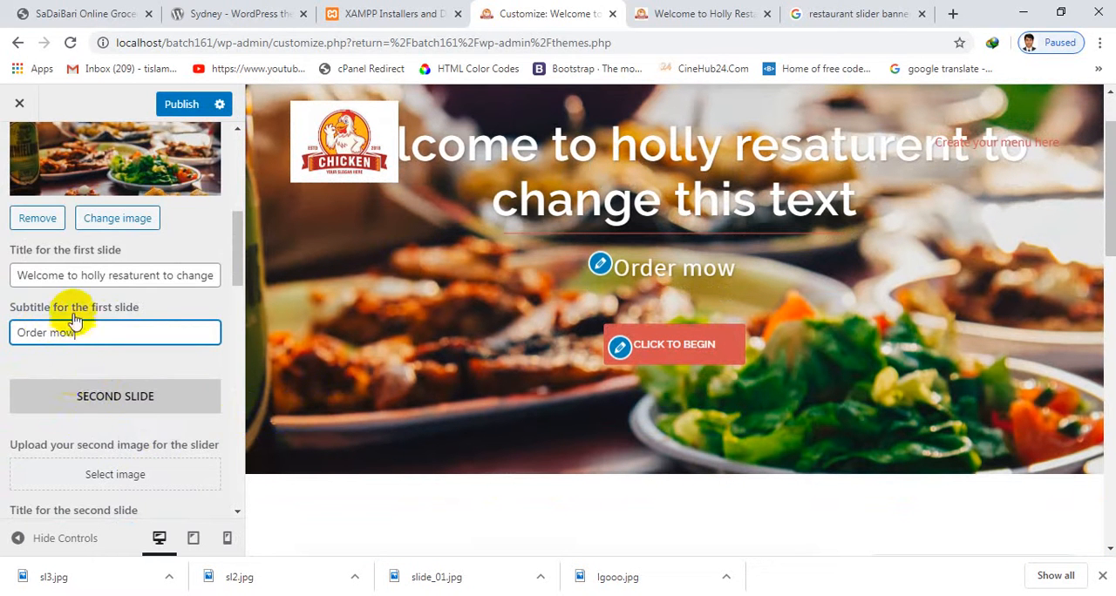
scroll(74, 321, "up", 2)
Upload sl3 from the Desktop as the header slider's second slide image
scroll(93, 366, "down", 4)
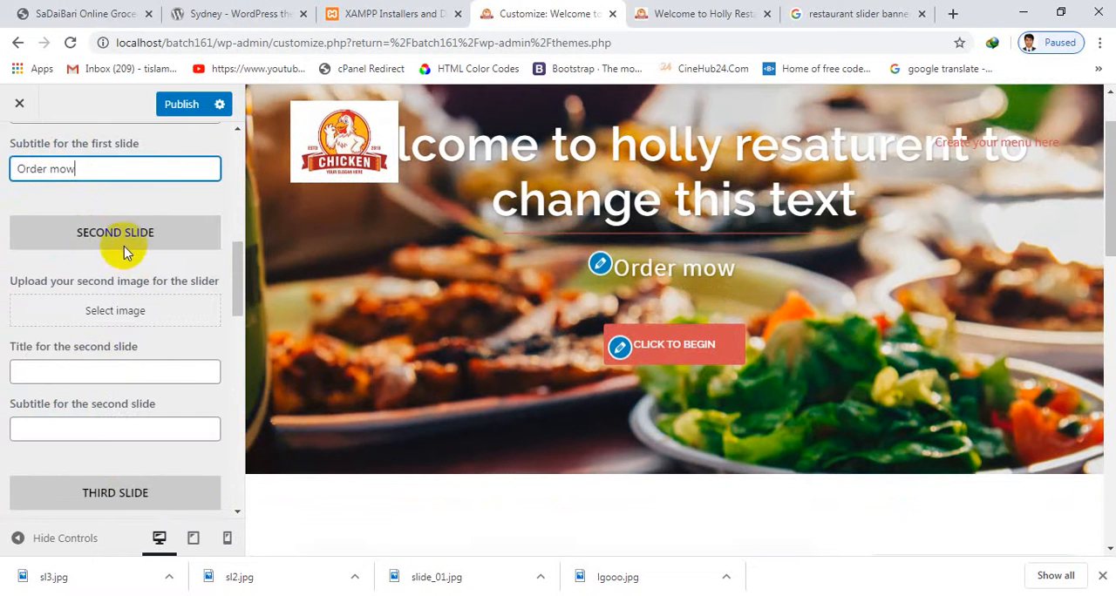
left_click(114, 309)
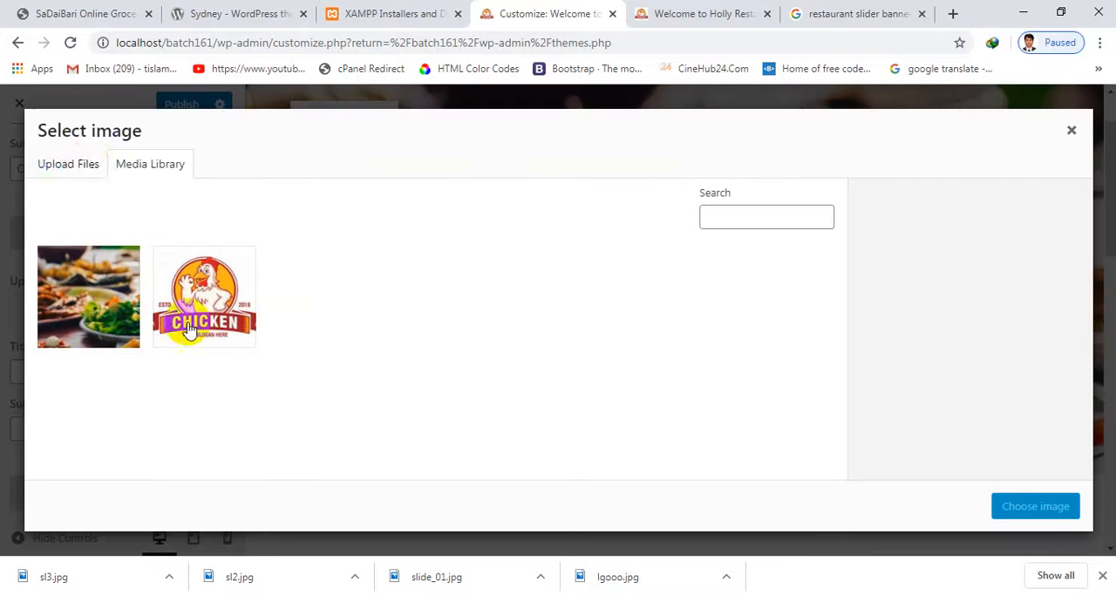
left_click(93, 174)
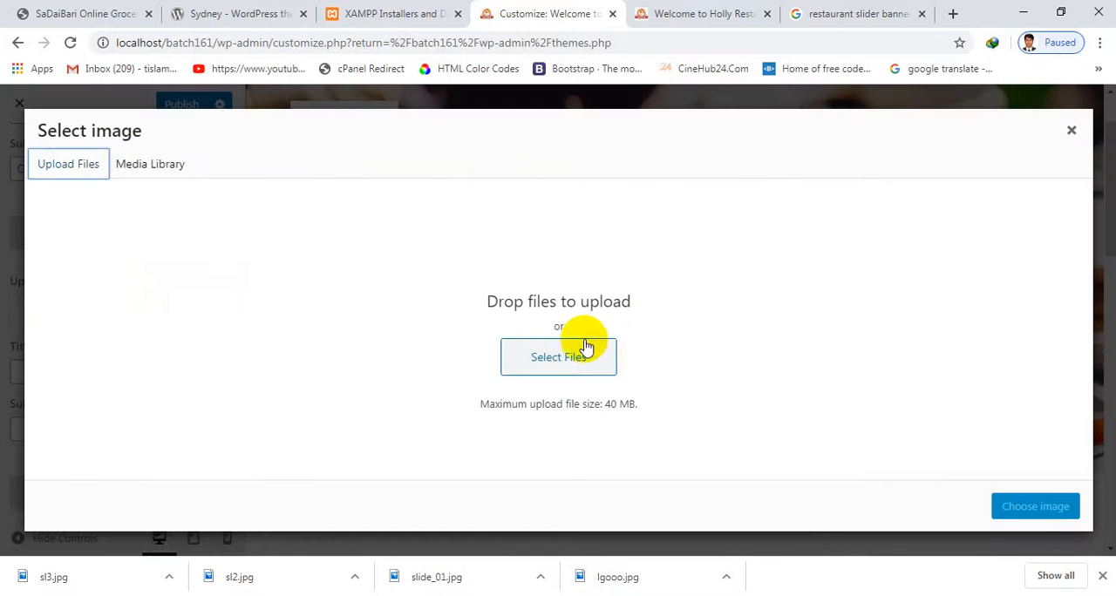
left_click(488, 301)
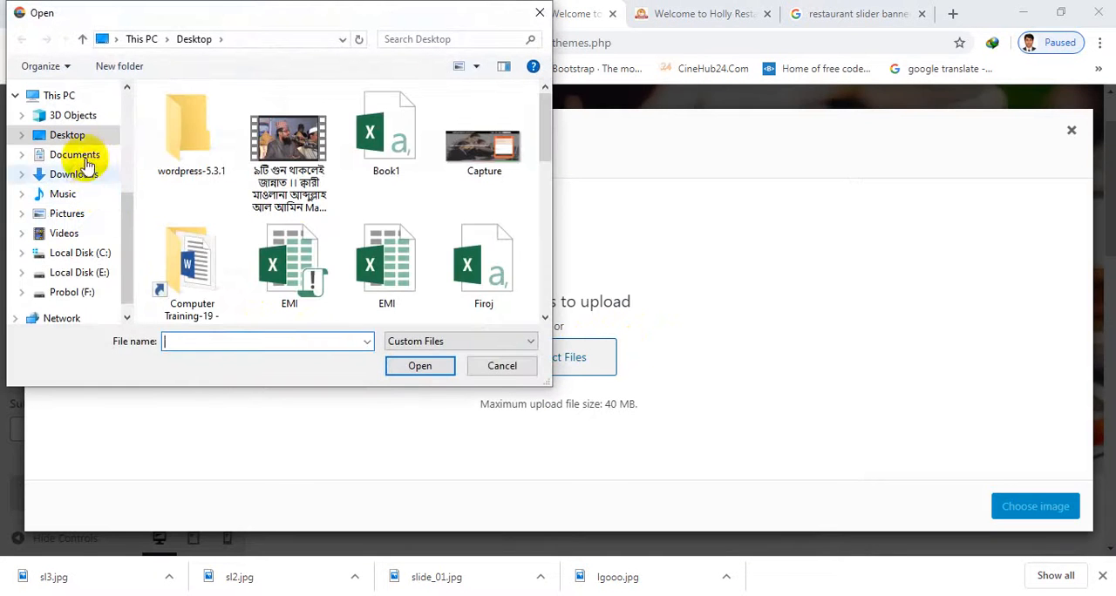
left_click(263, 165)
key("s")
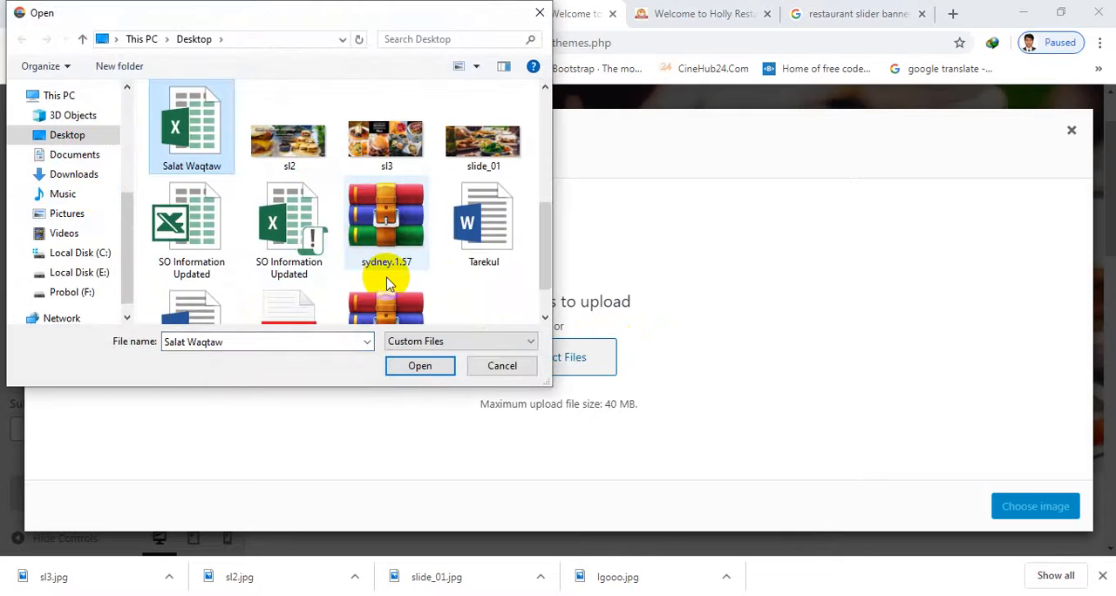
key("l")
left_click(392, 152)
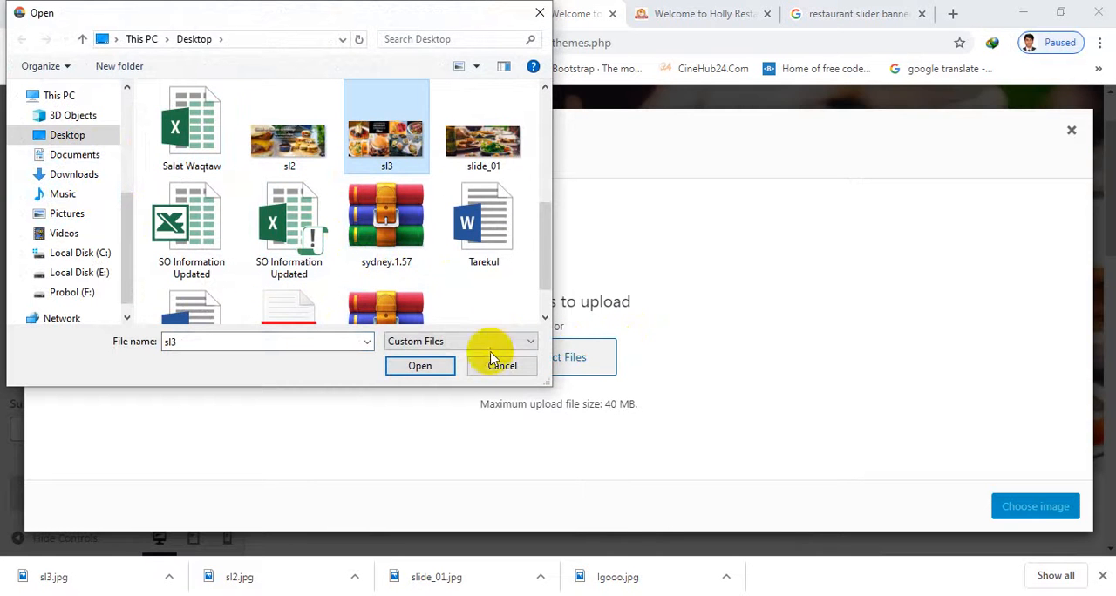
left_click(422, 367)
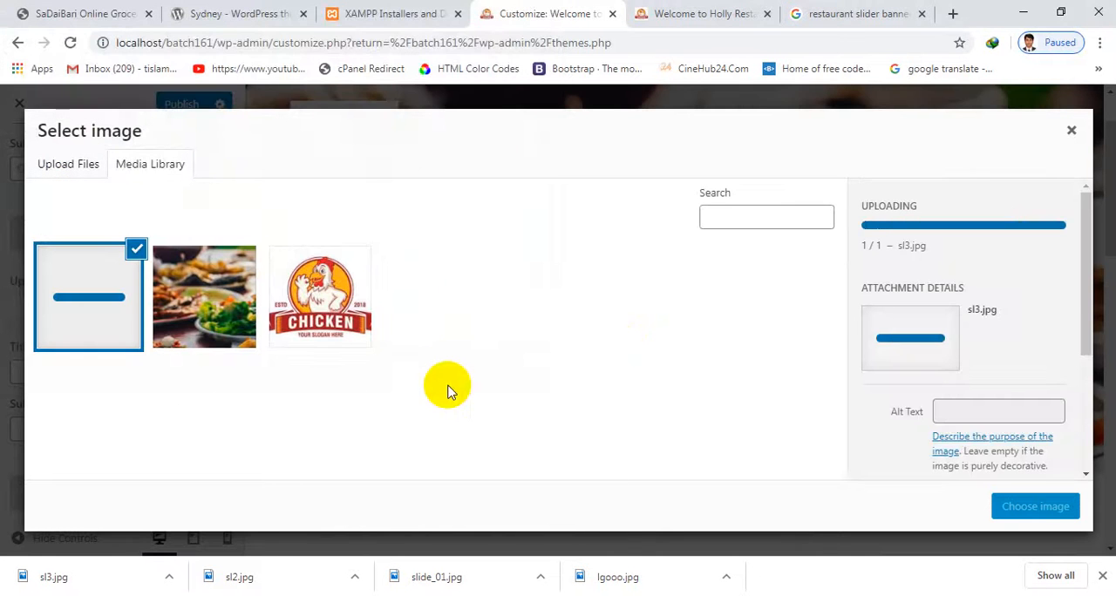
left_click(1022, 519)
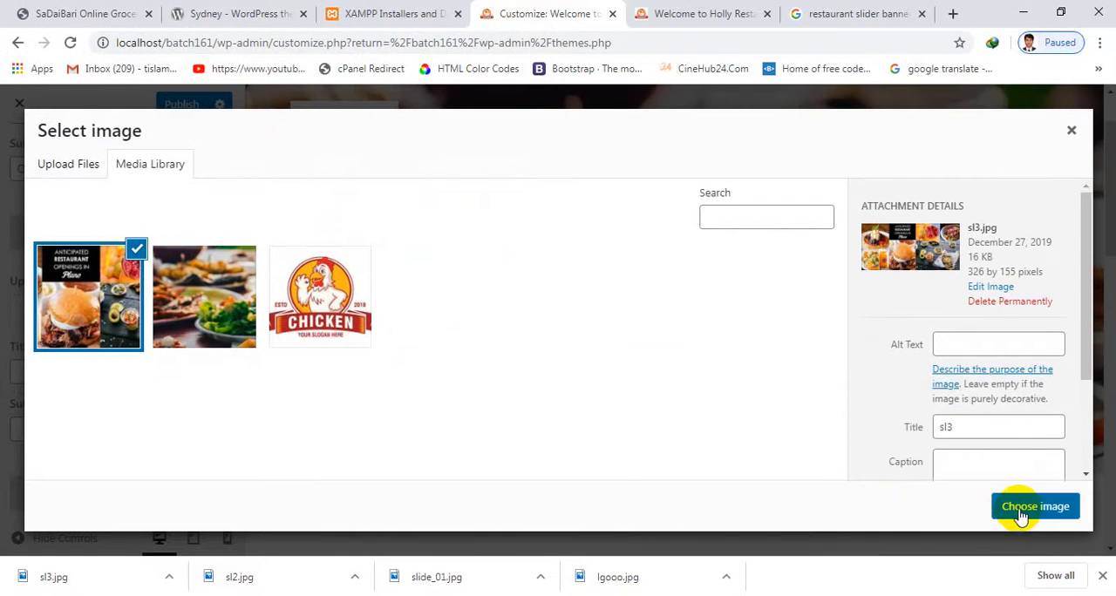
left_click(1034, 507)
Upload slide_01 from the Desktop as the header slider's third slide image
scroll(187, 443, "down", 2)
scroll(130, 423, "down", 1)
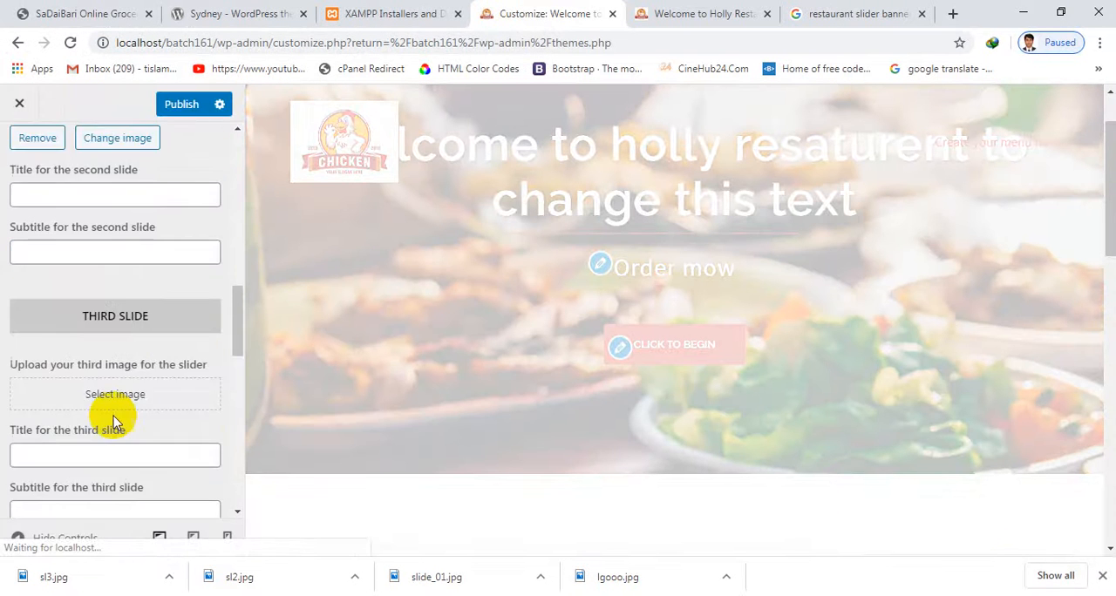
scroll(113, 416, "down", 1)
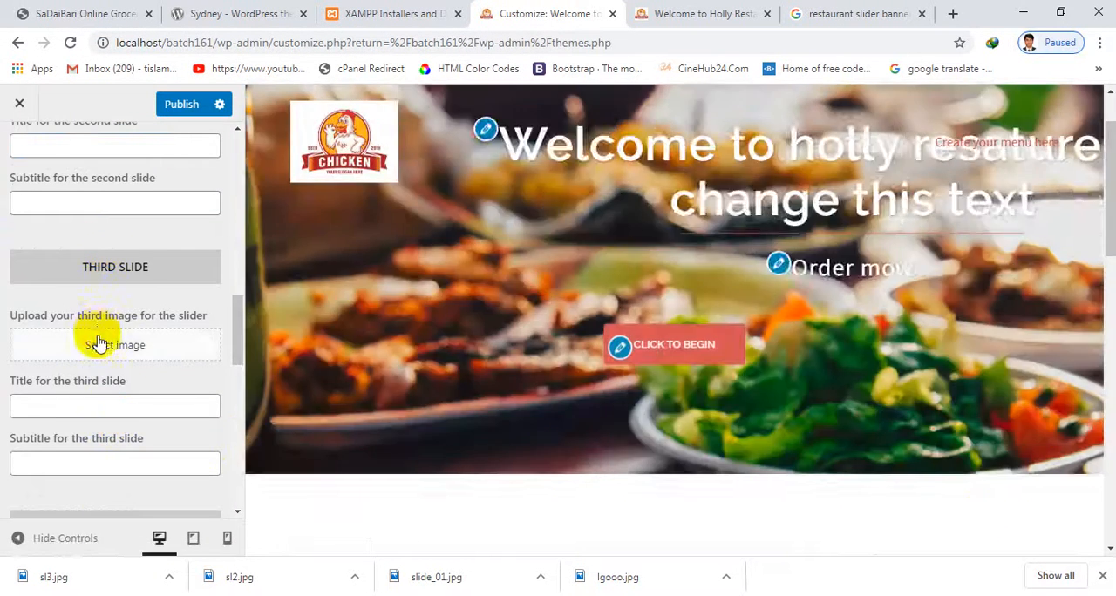
left_click(99, 344)
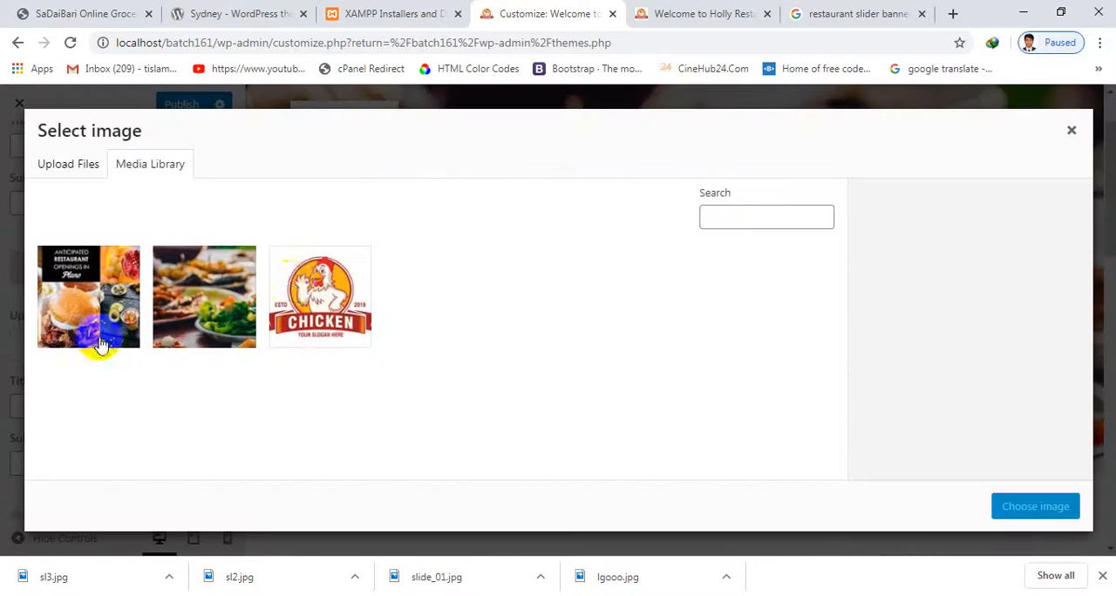
left_click(71, 166)
left_click(589, 359)
left_click(585, 364)
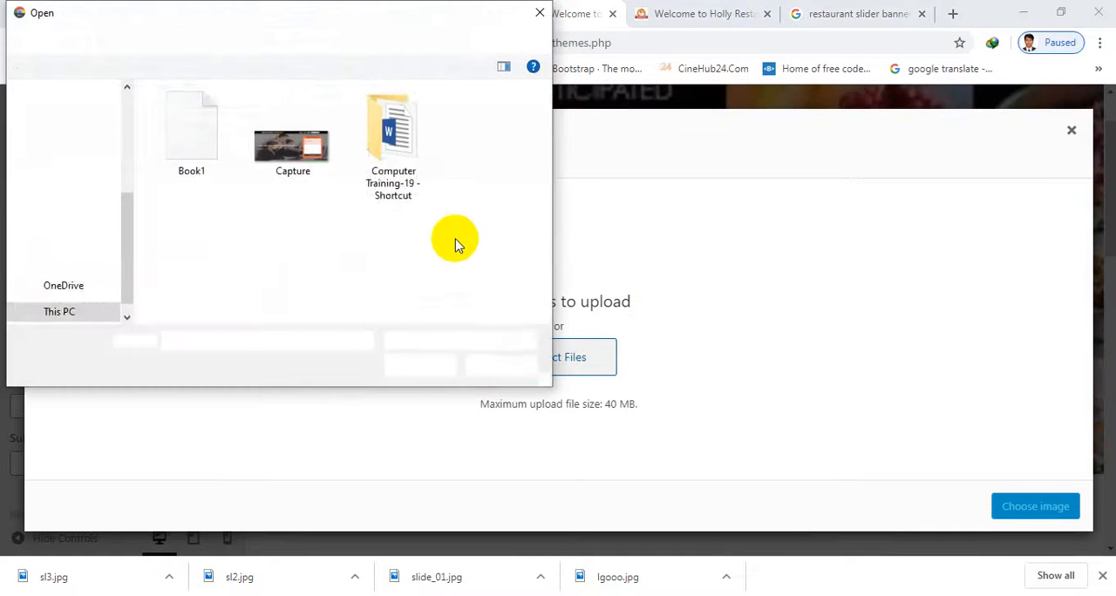
left_click(329, 153)
key("s")
key("l")
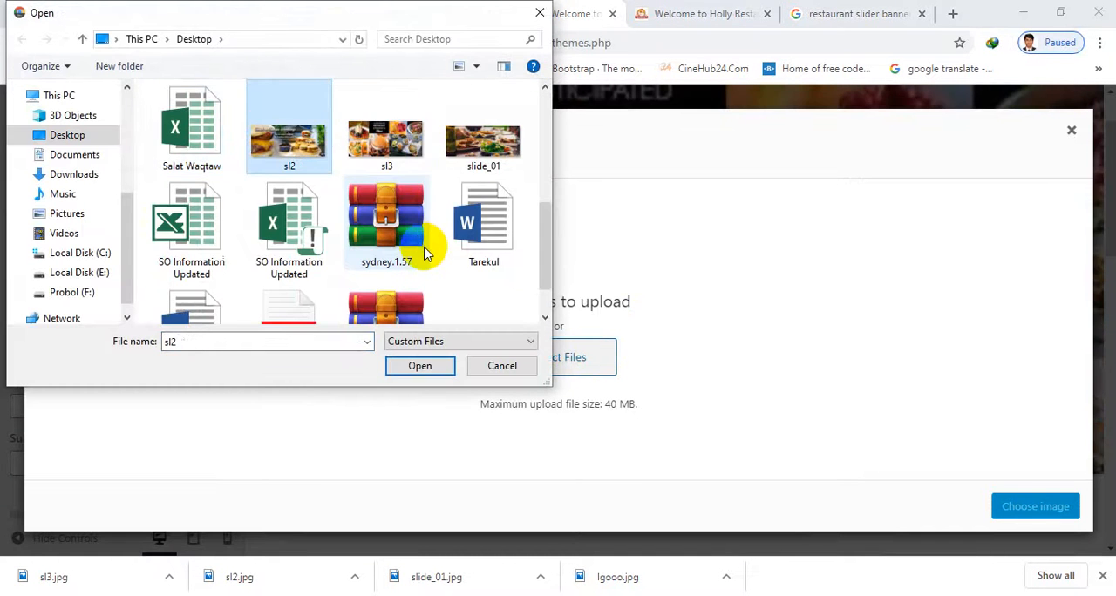
double_click(482, 144)
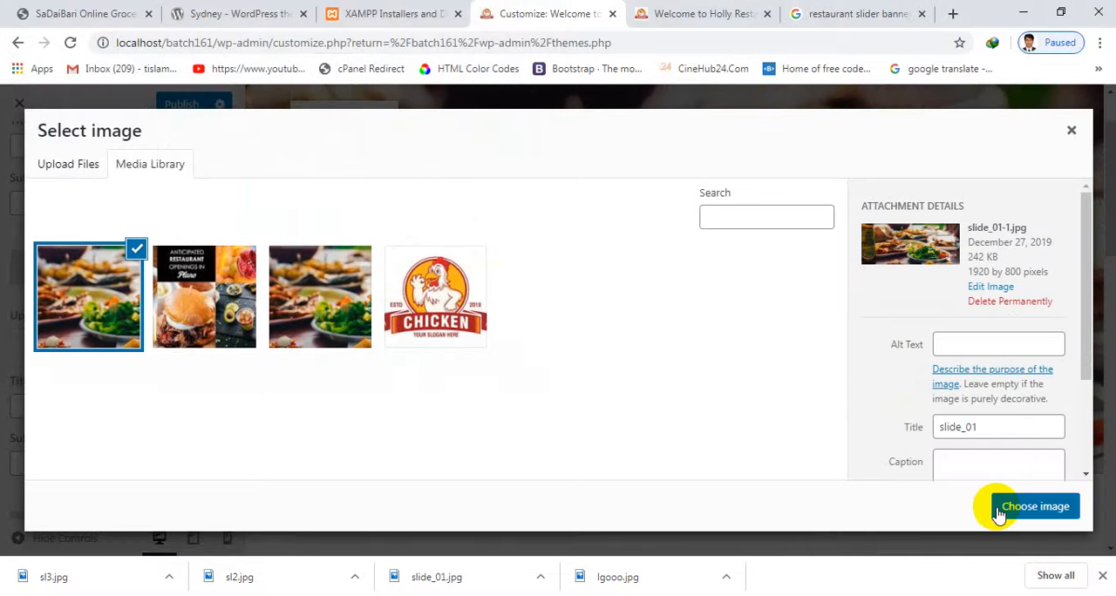
left_click(999, 513)
Set the call to action button's text to "Buy Now" and the slider mobile behavior to Full screen
scroll(154, 386, "down", 5)
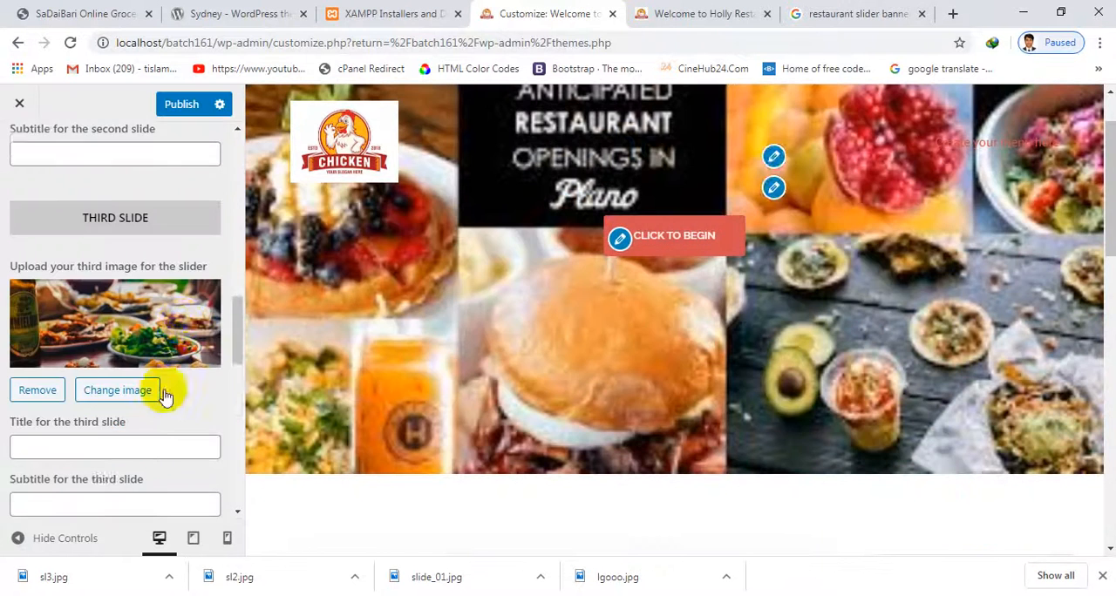
scroll(132, 410, "down", 8)
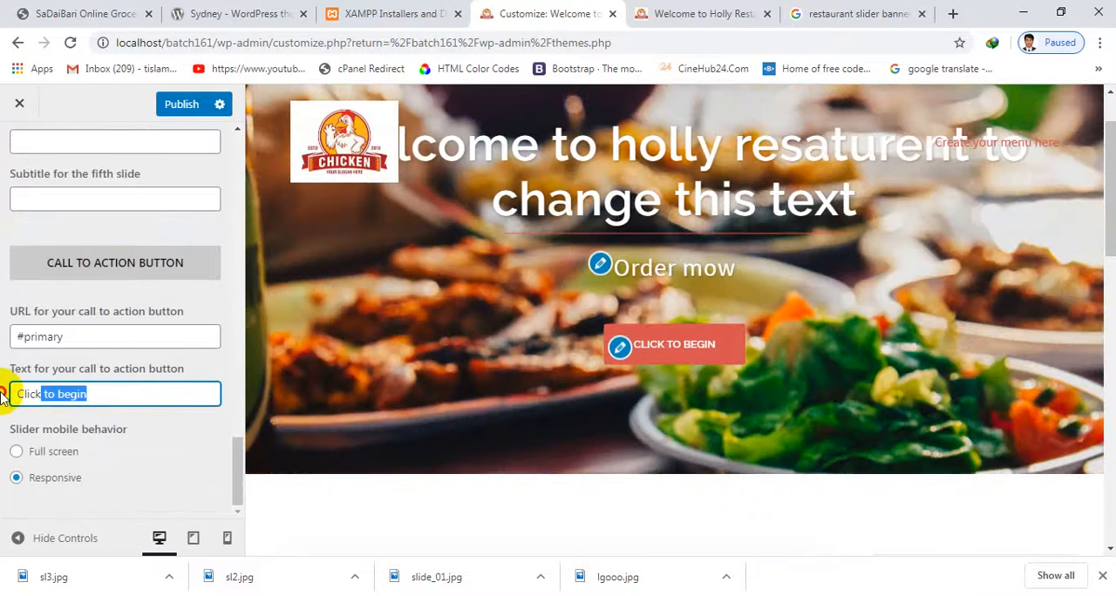
type("Bu")
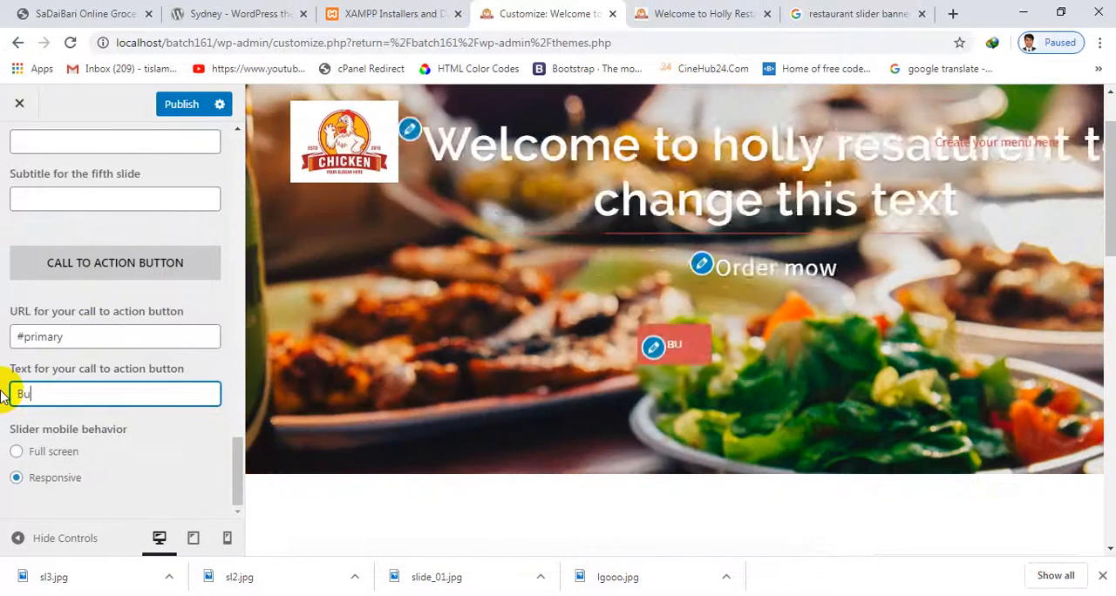
type("y Now")
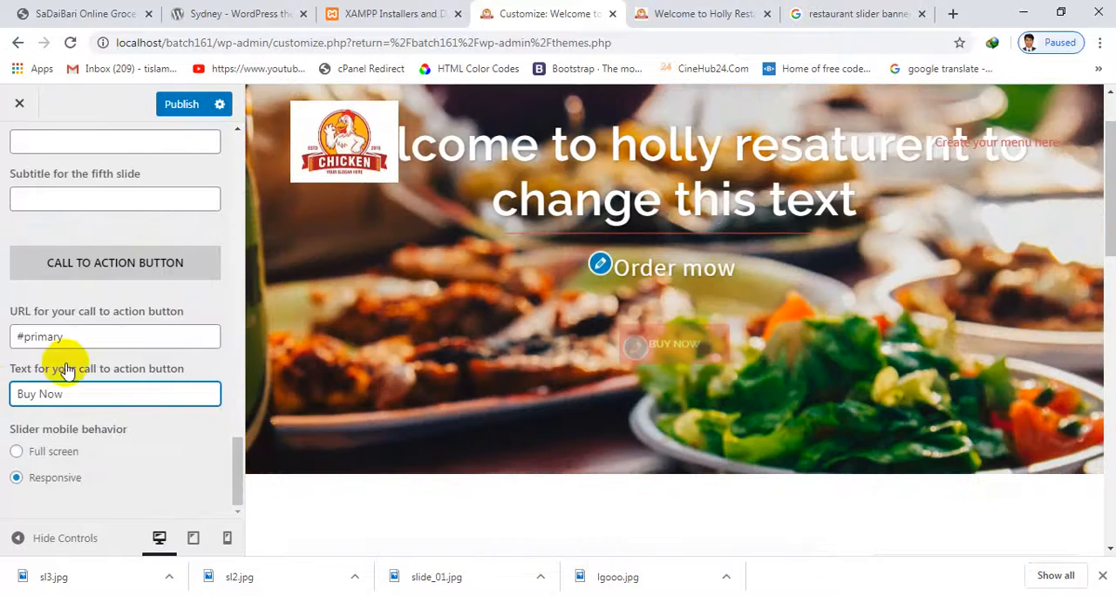
left_click_drag(82, 338, 12, 338)
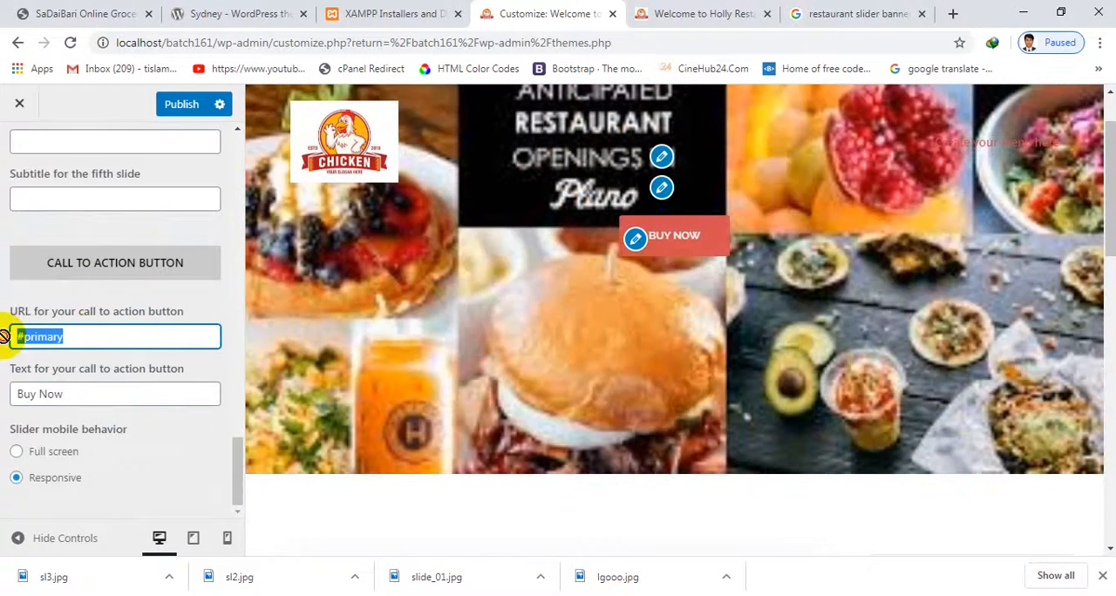
left_click(45, 451)
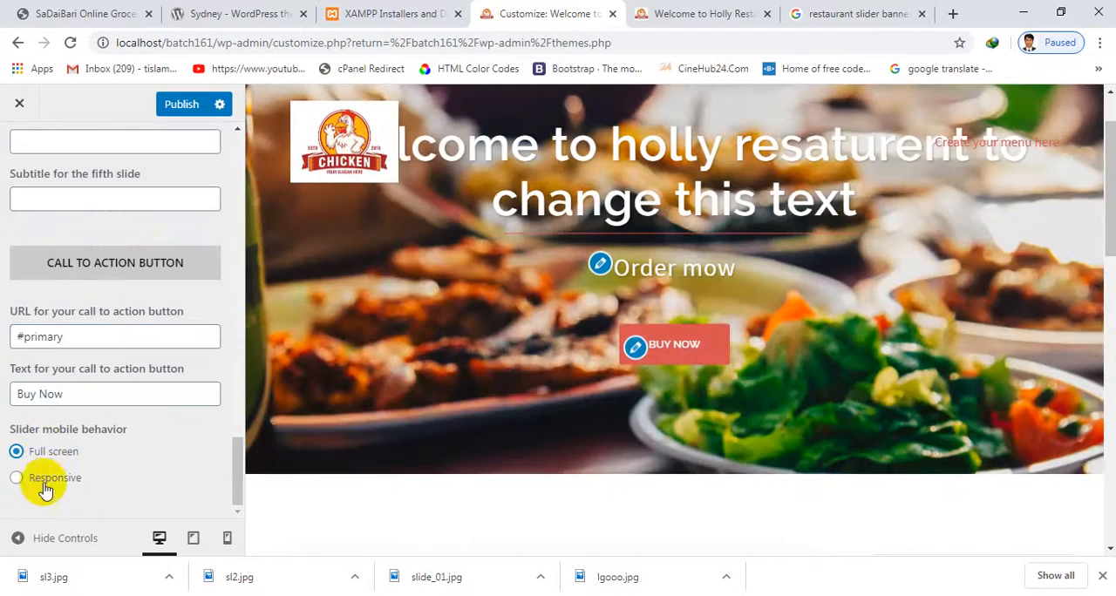
Publish the slider changes and check the banner slides and the Buy Now button on the site's front page
scroll(99, 454, "up", 20)
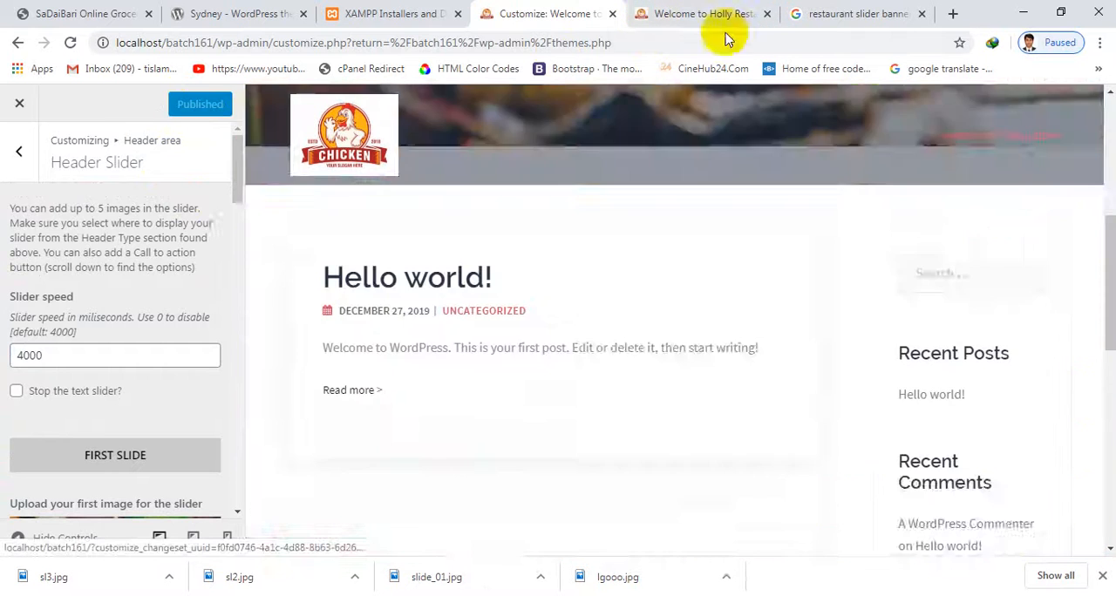
left_click(704, 13)
left_click(546, 10)
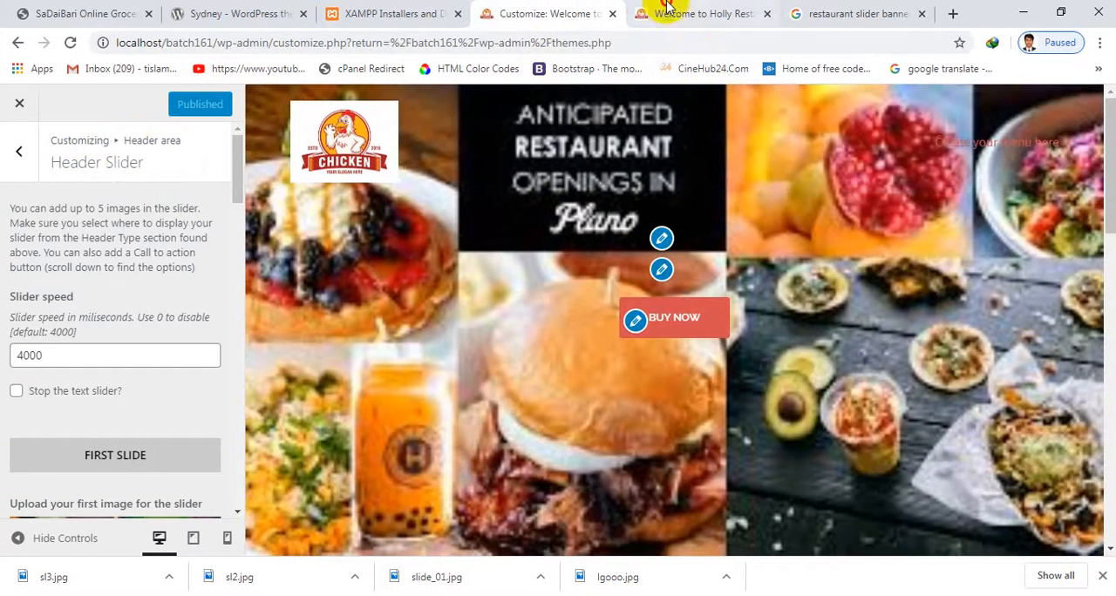
left_click(667, 10)
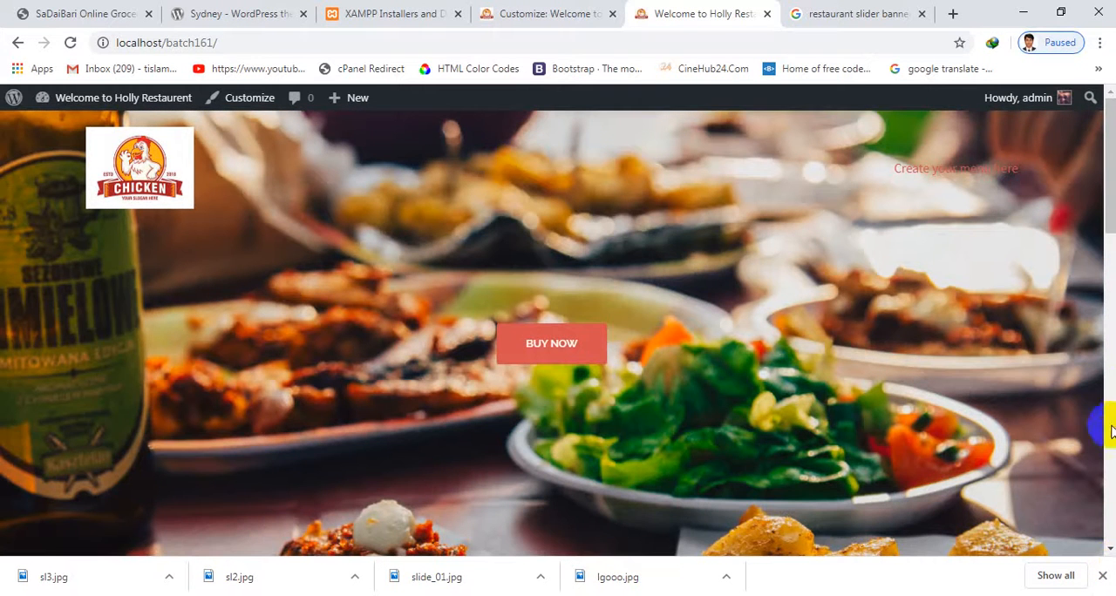
scroll(1112, 431, "down", 5)
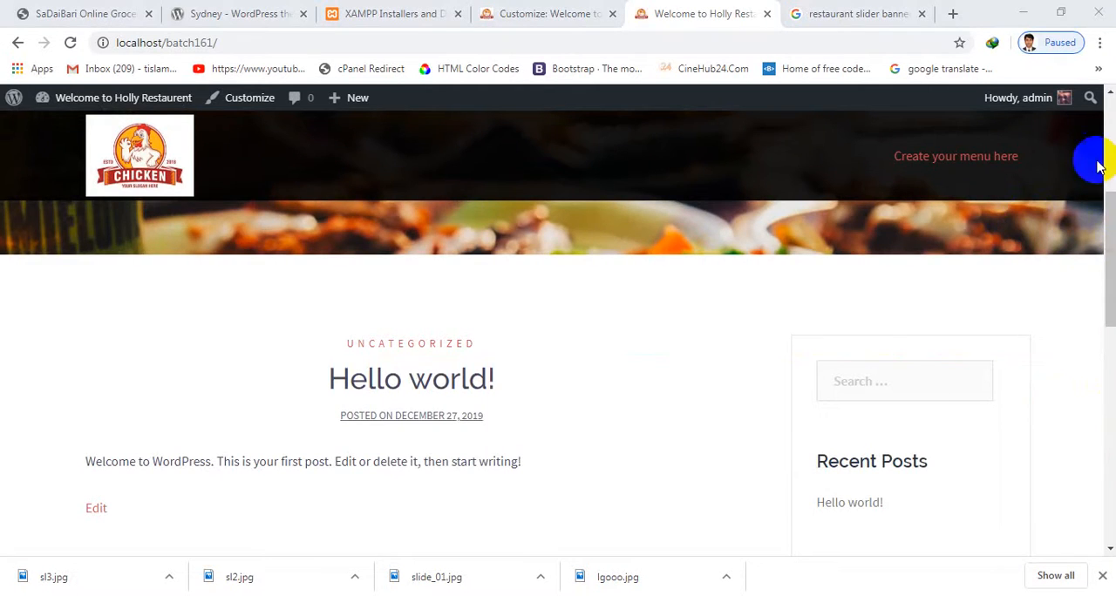
left_click_drag(1112, 231, 1076, 132)
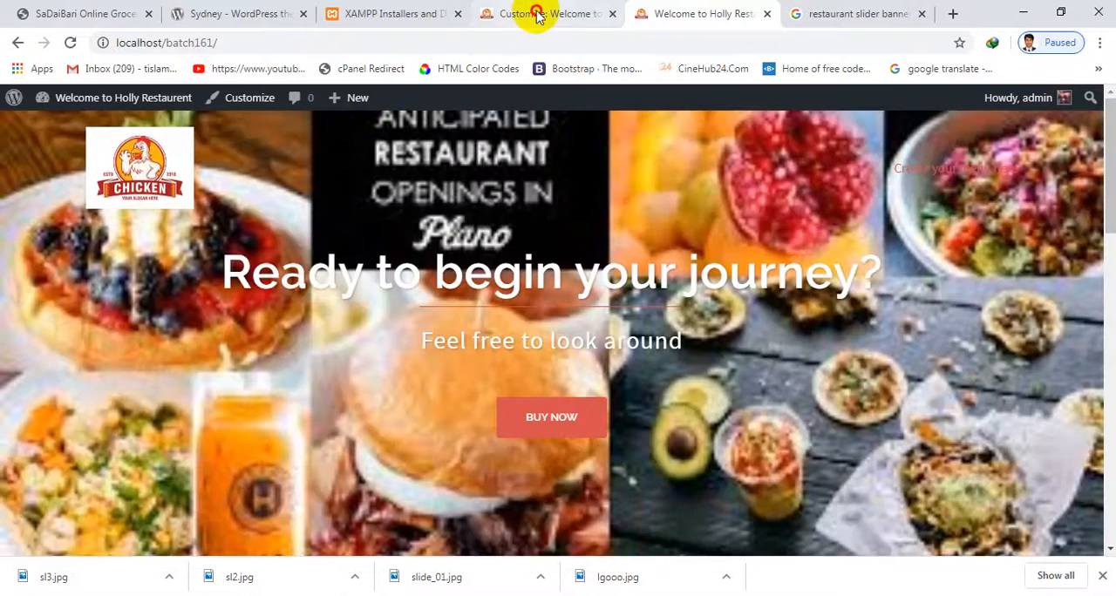
Return to the Customizer, look over the Header Media settings and open the Header type settings
left_click(533, 13)
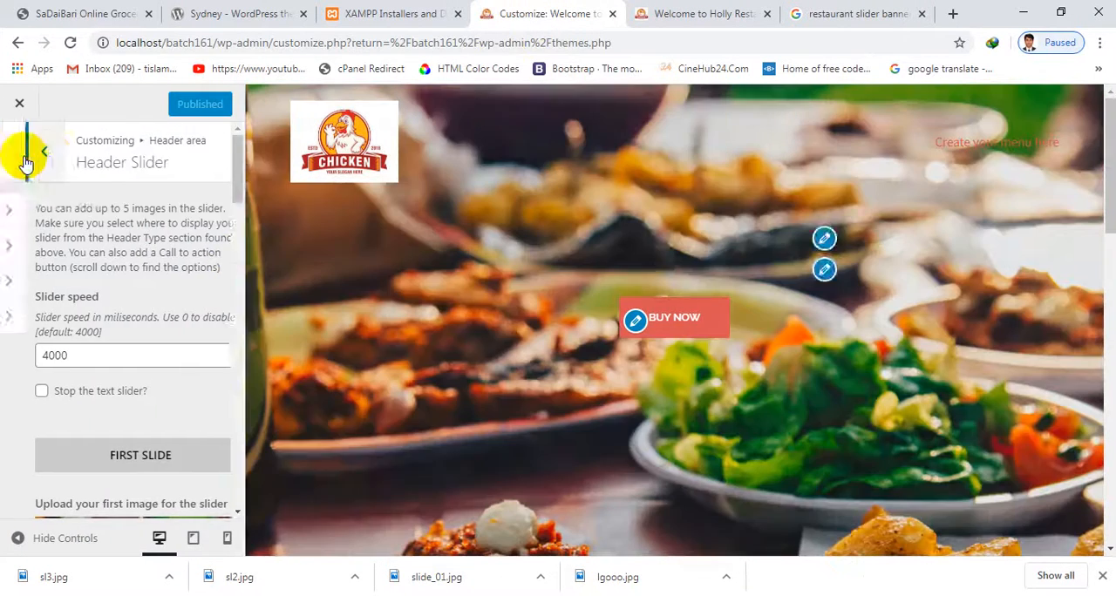
left_click(23, 157)
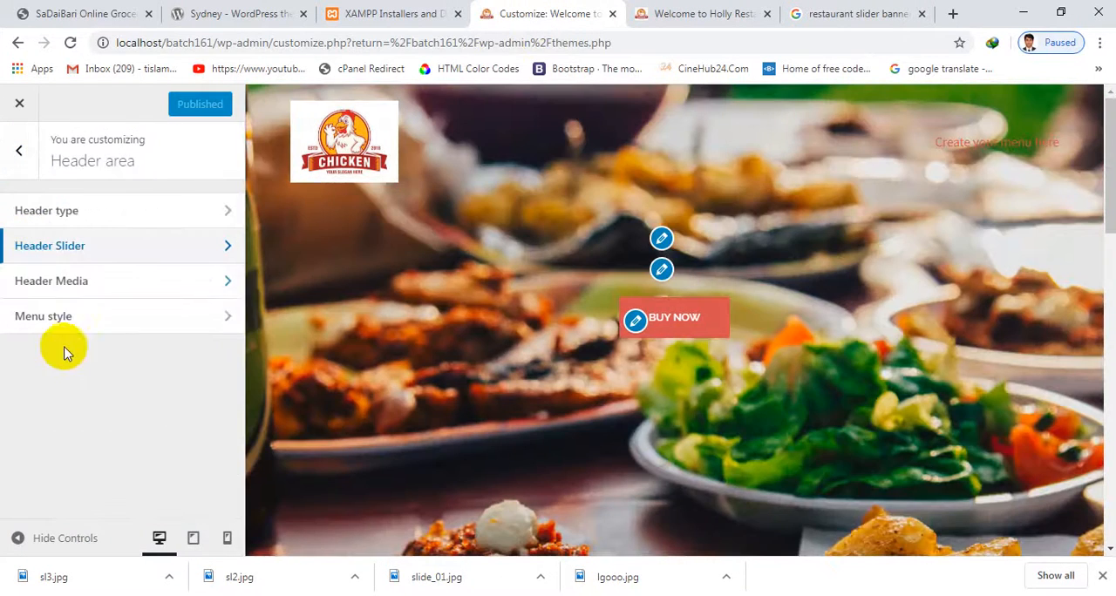
left_click(57, 282)
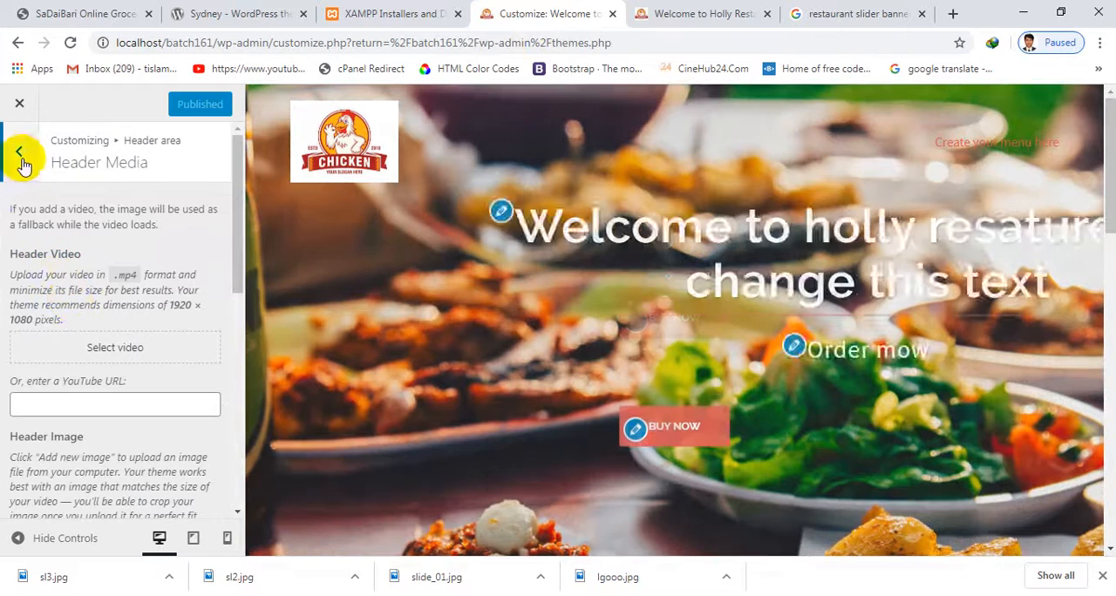
left_click(19, 153)
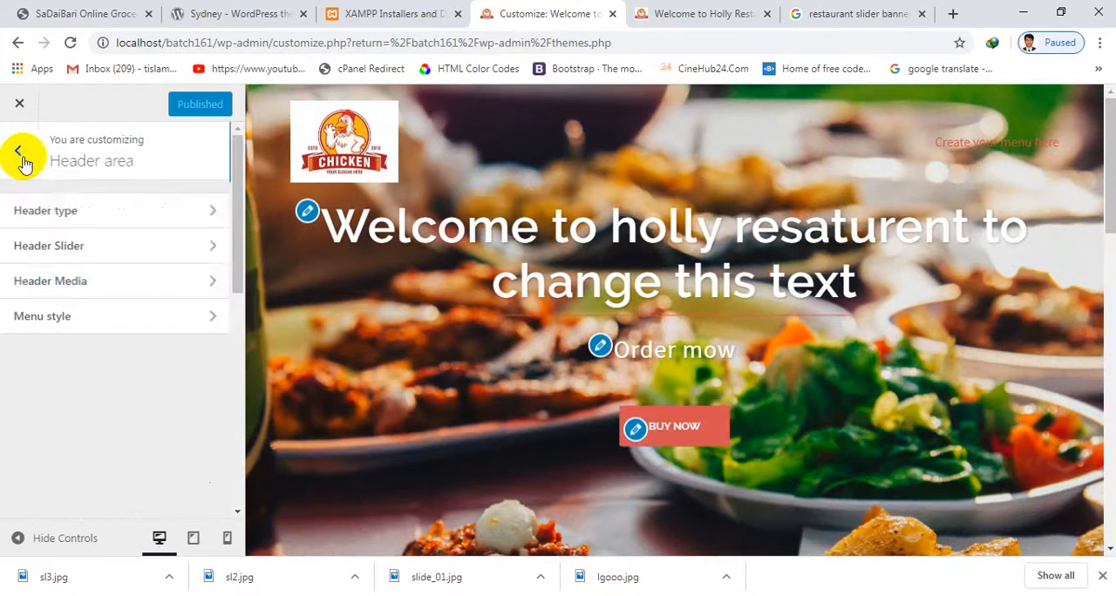
left_click(47, 207)
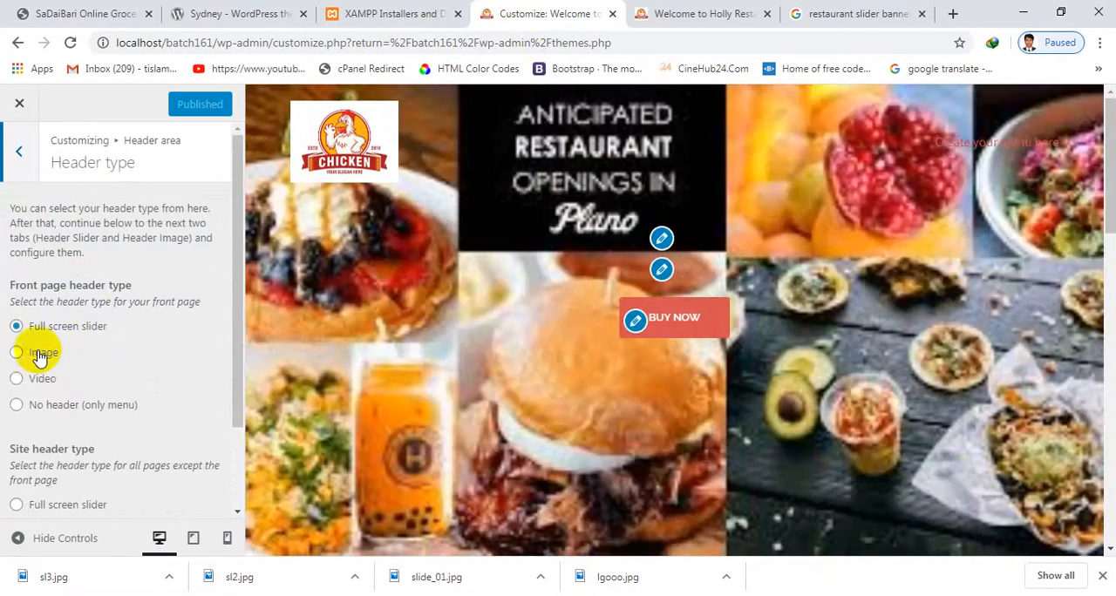
Try Image as the front page header type and check it in the site preview
left_click(36, 356)
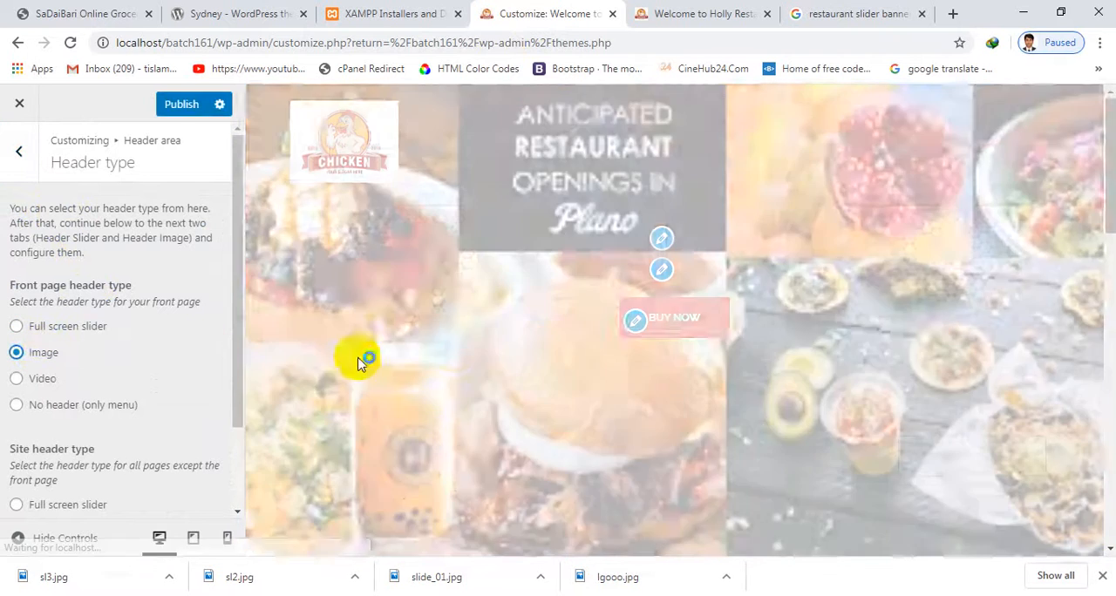
scroll(650, 262, "down", 4)
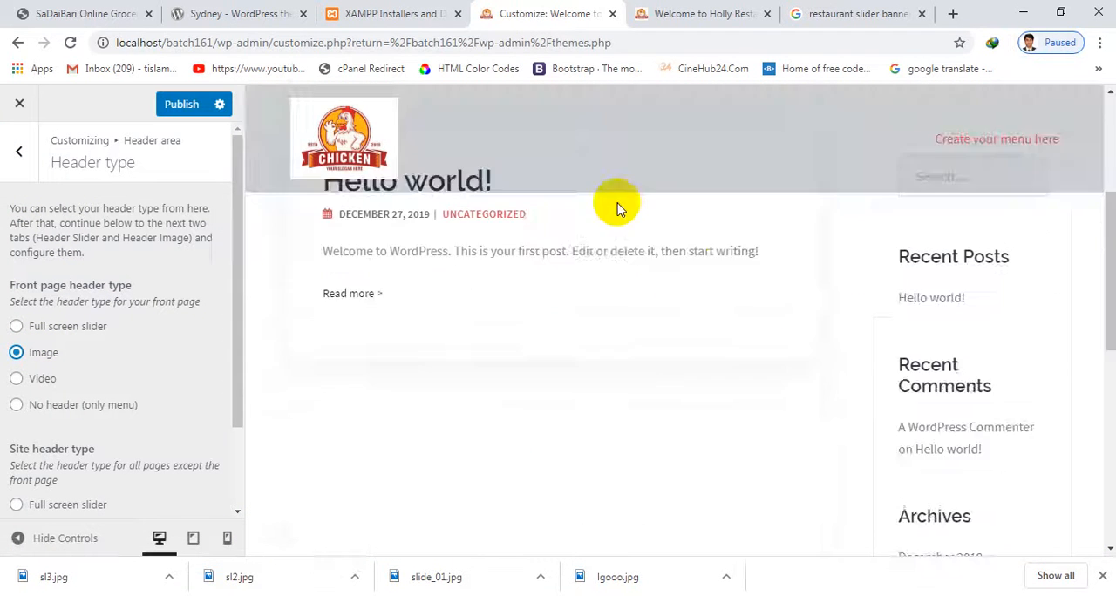
scroll(615, 208, "up", 3)
scroll(546, 223, "up", 1)
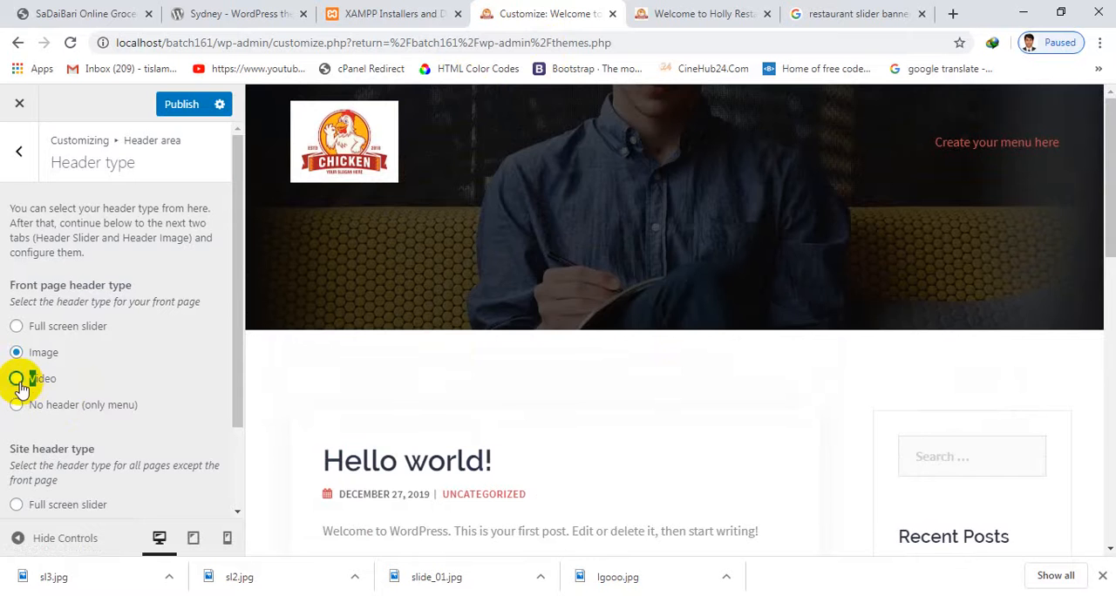
Set the front page header type to Video and publish the change
left_click(18, 381)
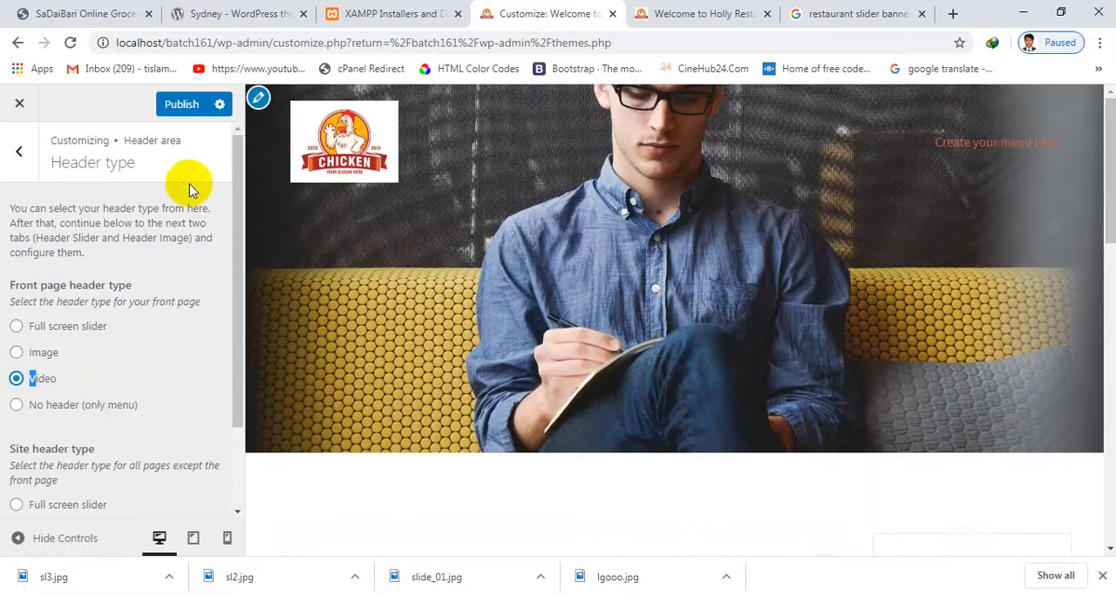
left_click(178, 106)
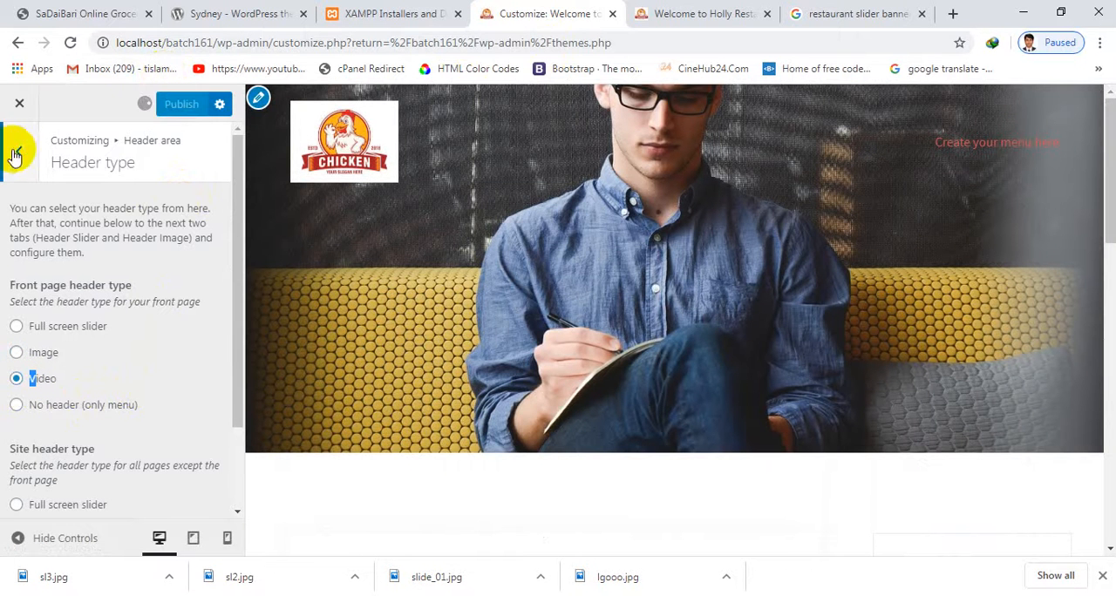
Open the Header Media settings and look over the header video, header image, background size and header height options
left_click(14, 156)
left_click(85, 287)
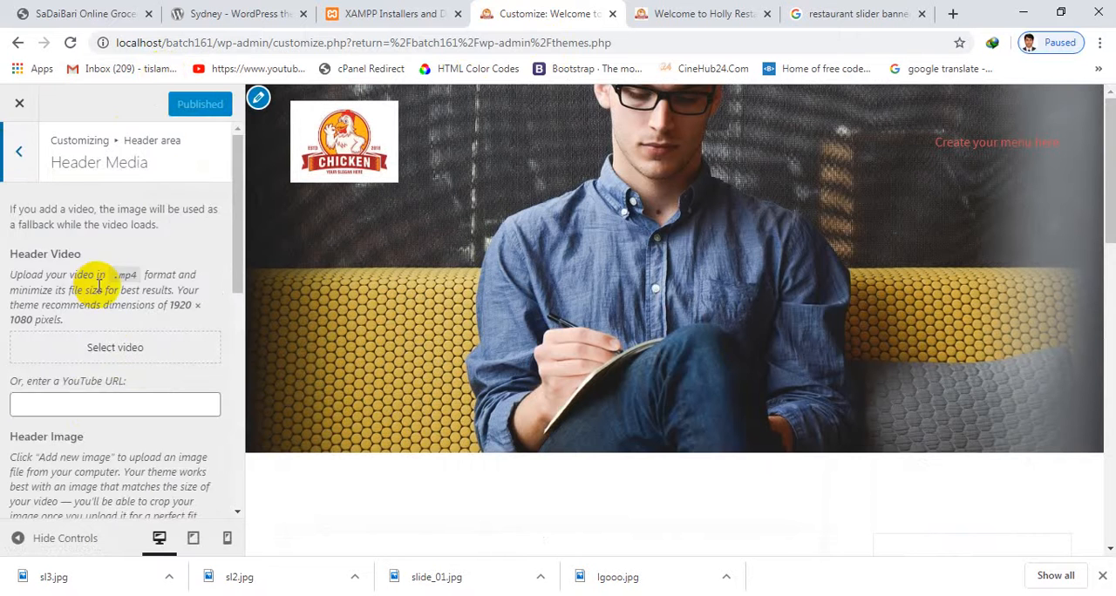
scroll(110, 331, "down", 3)
scroll(112, 348, "down", 1)
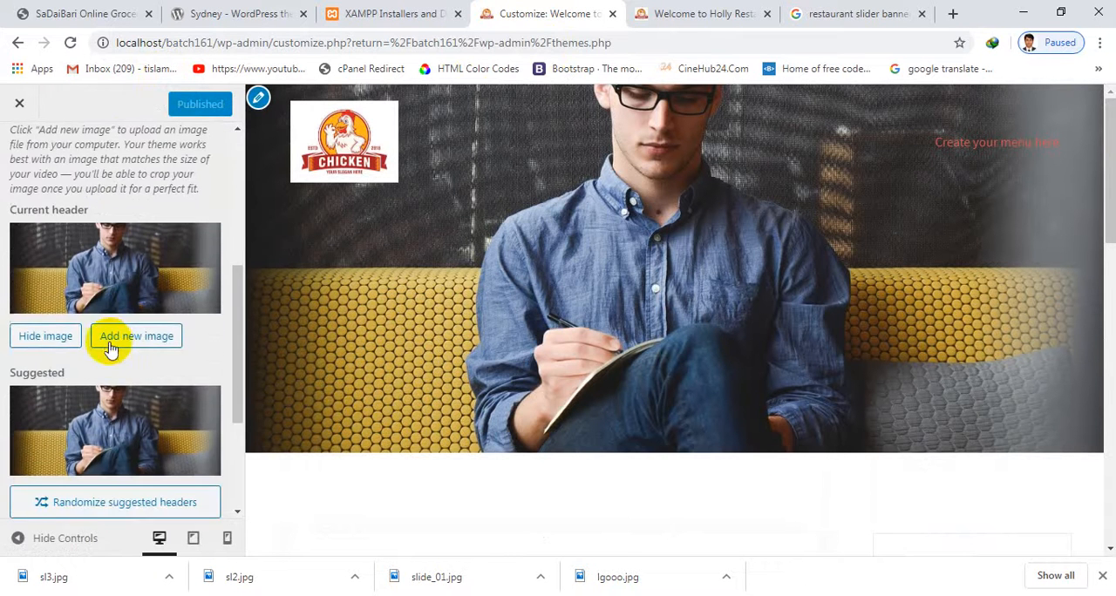
scroll(114, 328, "up", 3)
scroll(115, 326, "down", 3)
scroll(139, 341, "down", 2)
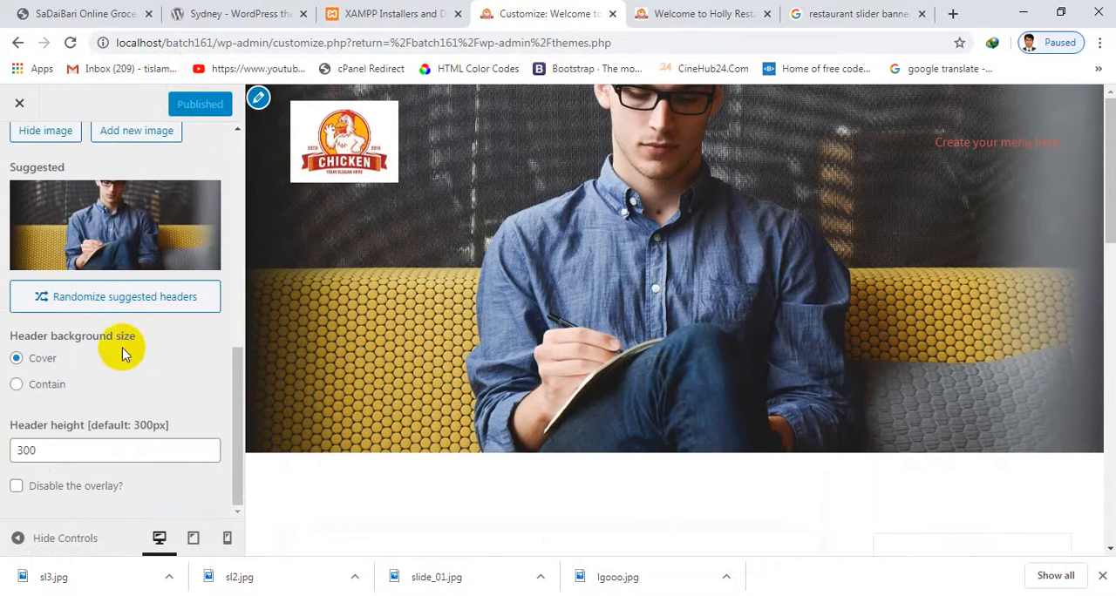
scroll(146, 446, "up", 6)
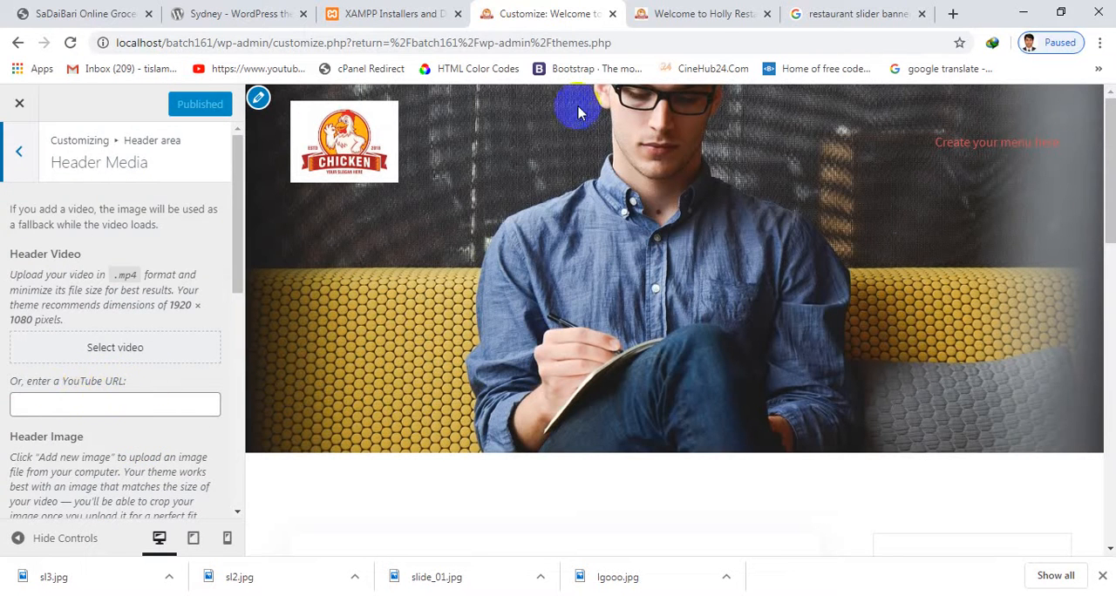
Search Google for "restaurant video" among the video results, open the Restaurant Promo Video Template on YouTube and pause it
left_click(850, 15)
scroll(366, 148, "up", 3)
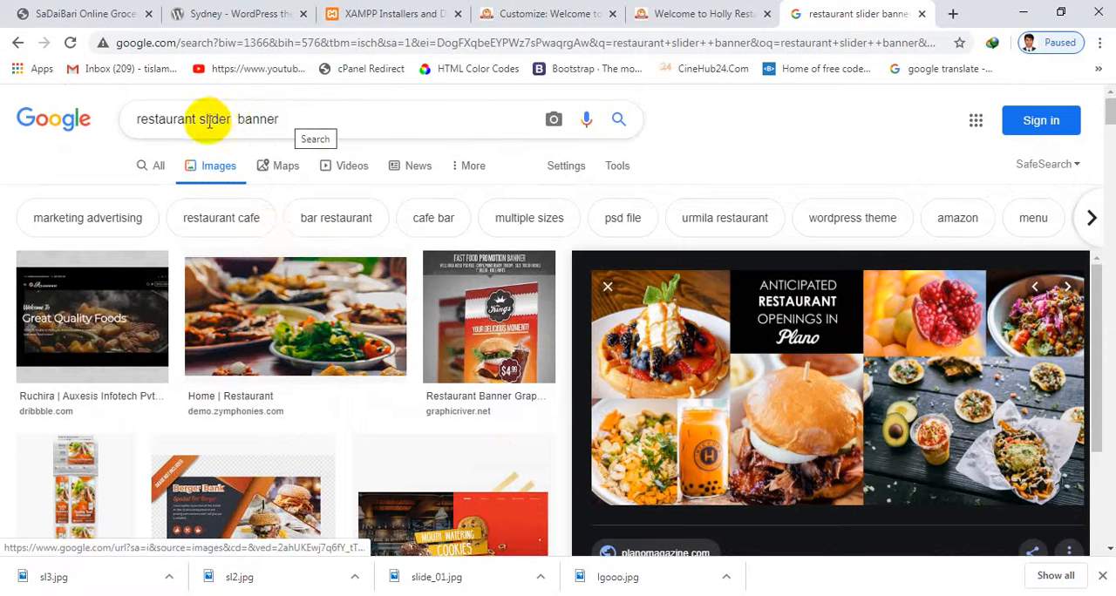
left_click_drag(205, 120, 503, 118)
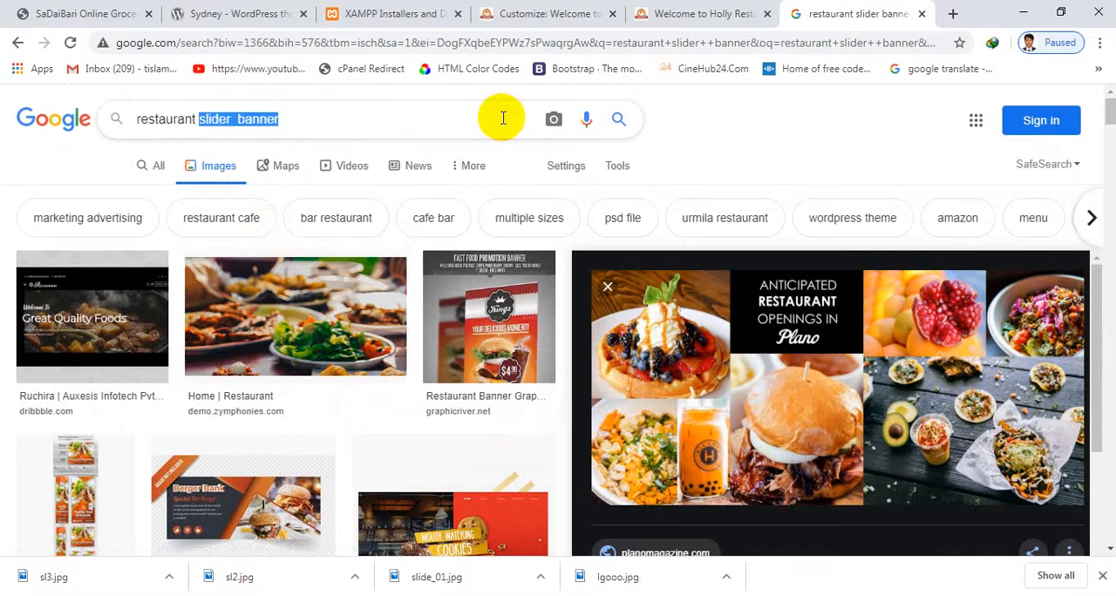
type("vide")
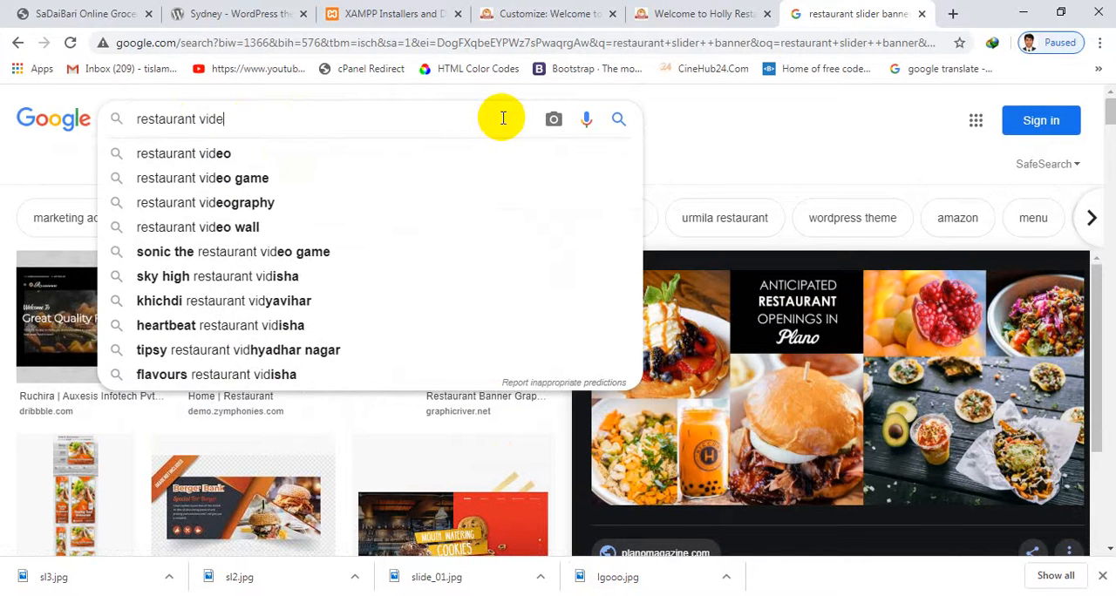
type("o")
key("Return")
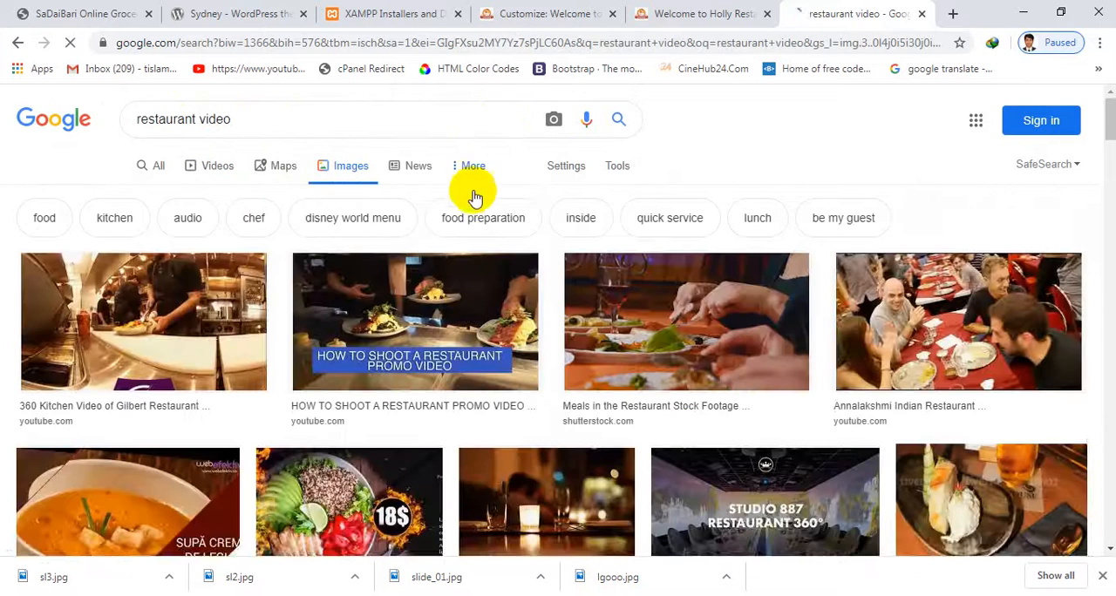
left_click(223, 167)
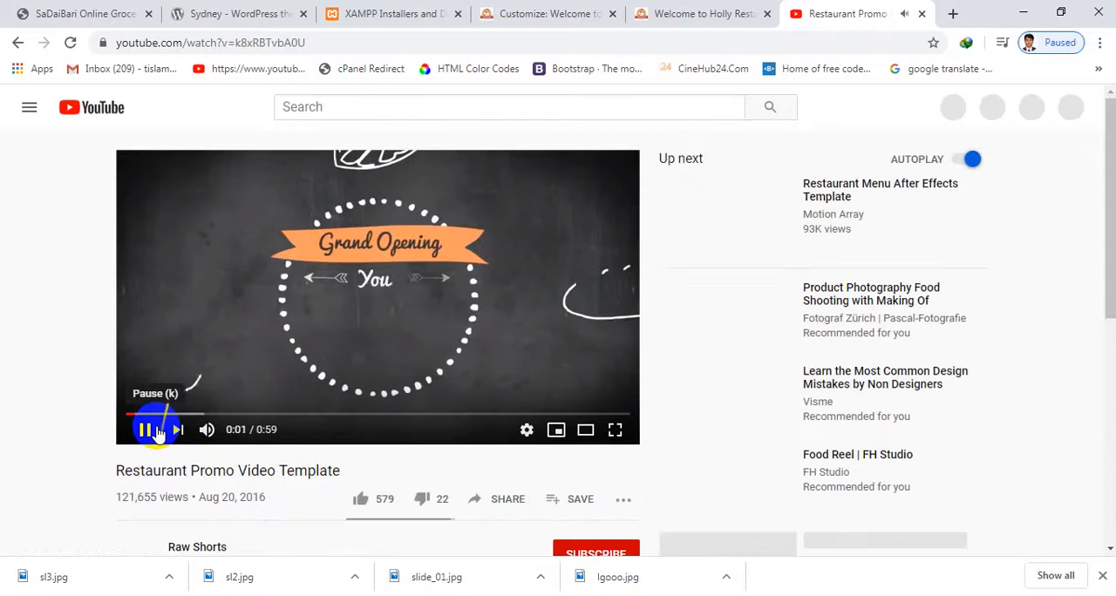
left_click(157, 434)
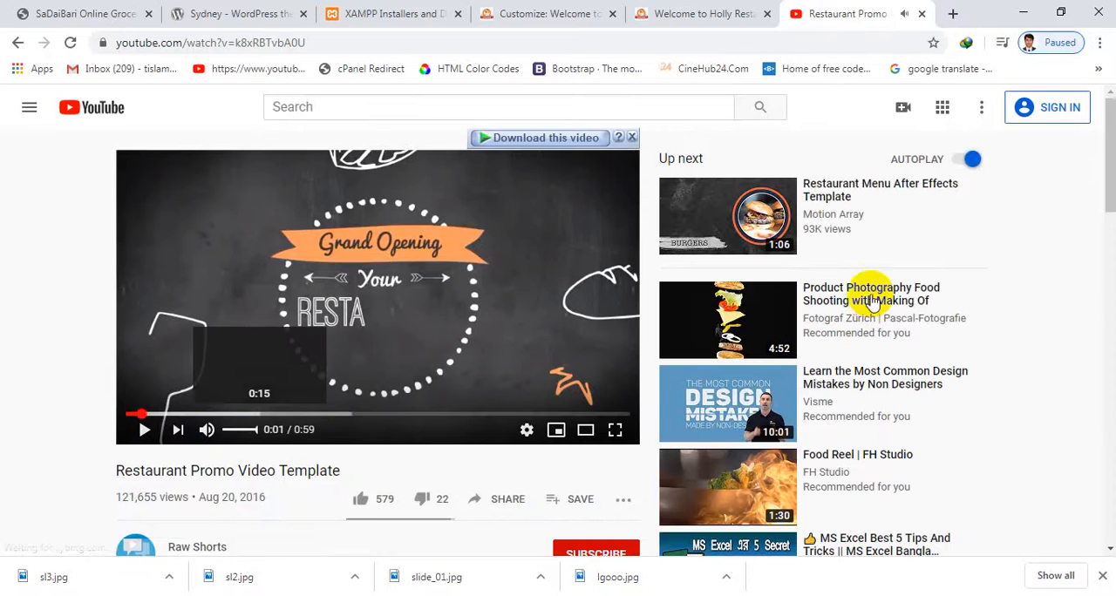
left_click(685, 353)
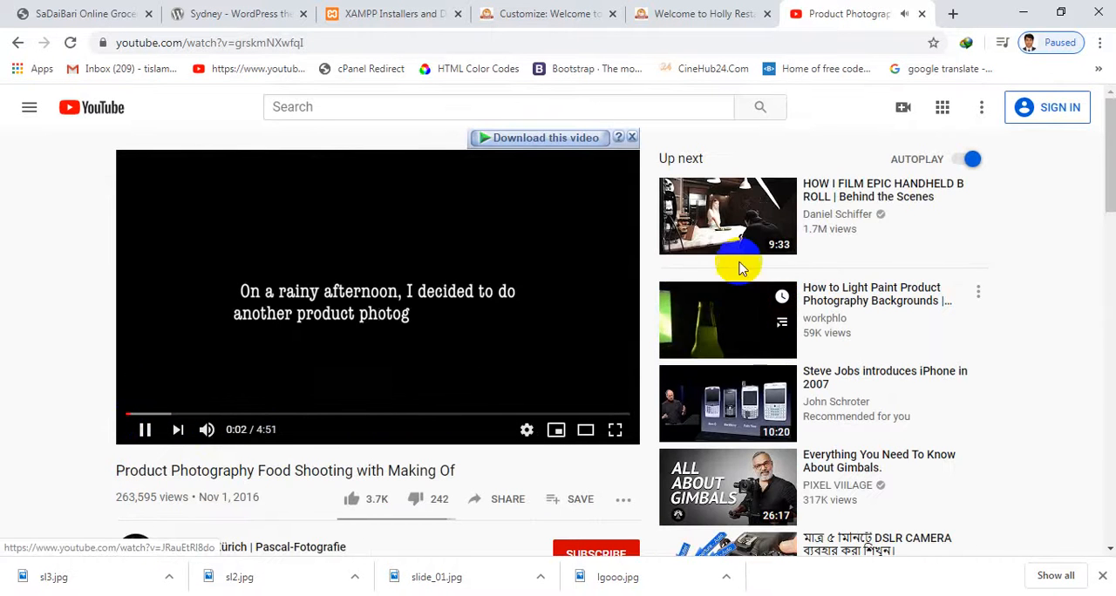
scroll(743, 265, "down", 3)
scroll(786, 388, "down", 1)
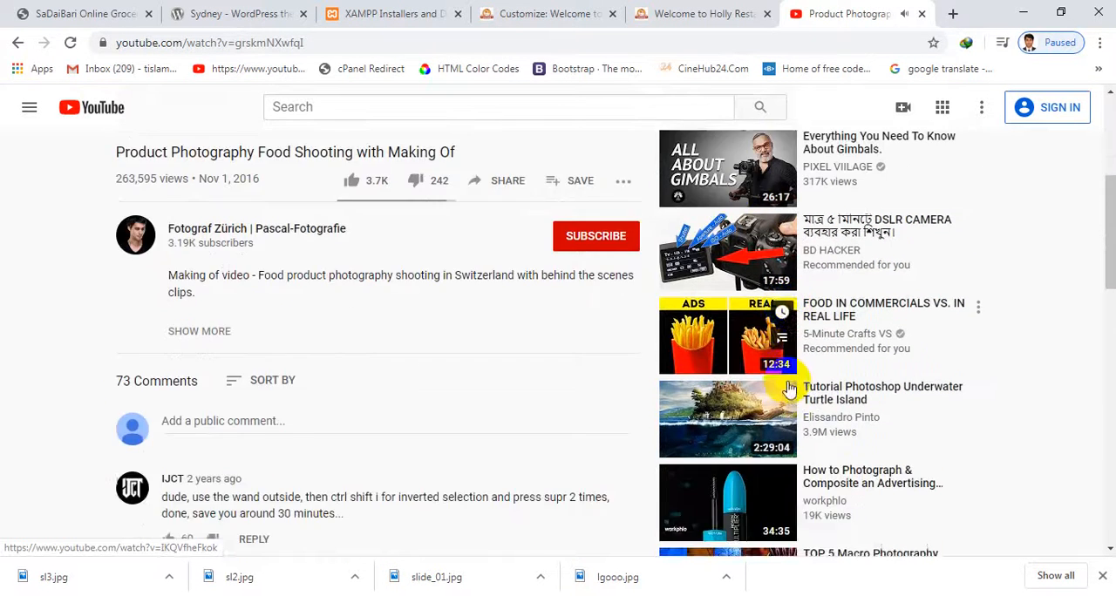
scroll(786, 388, "up", 3)
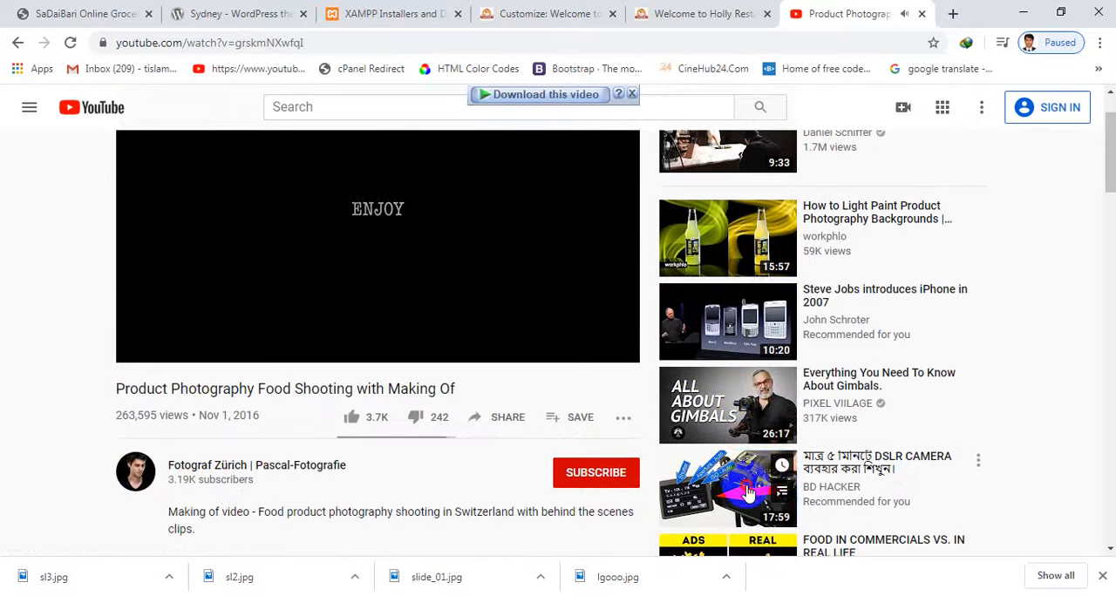
left_click(740, 492)
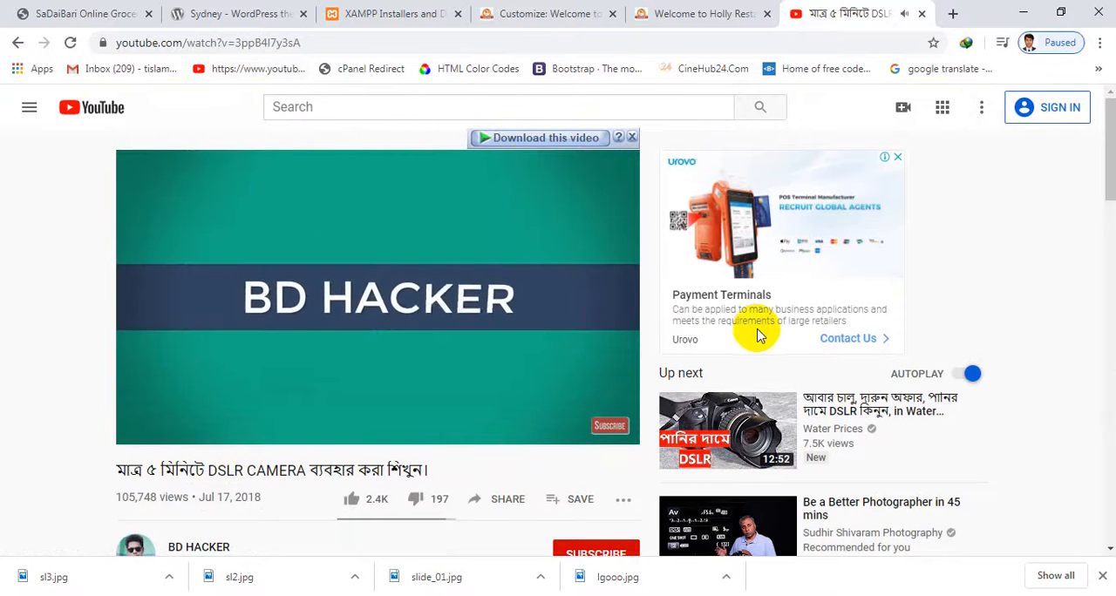
left_click(16, 44)
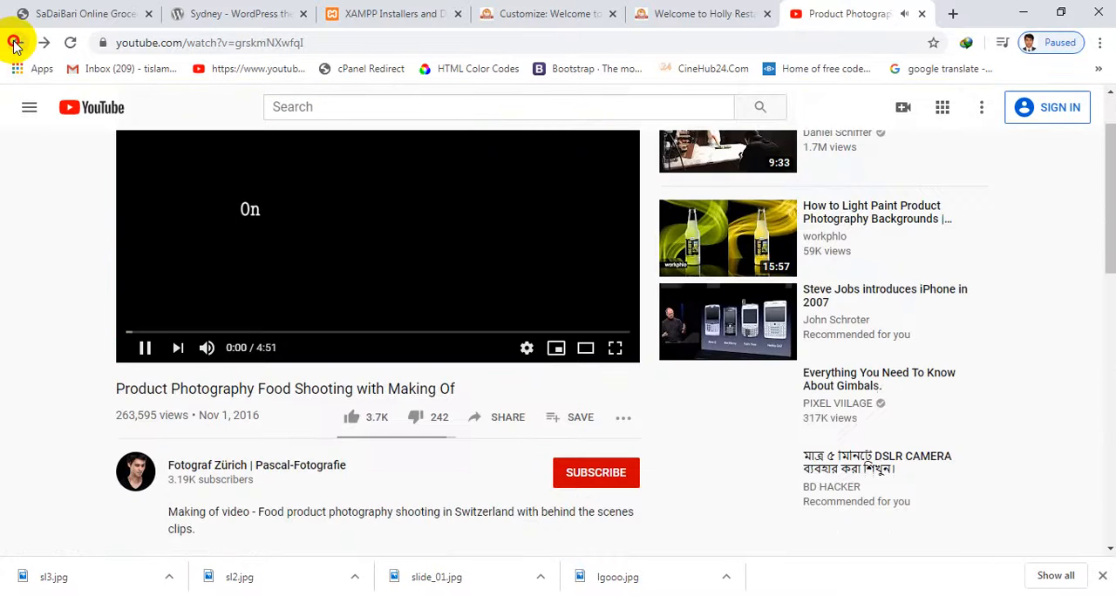
left_click(16, 43)
Copy the share link of the Restaurant Promo Video Template and close the YouTube page
scroll(498, 259, "down", 3)
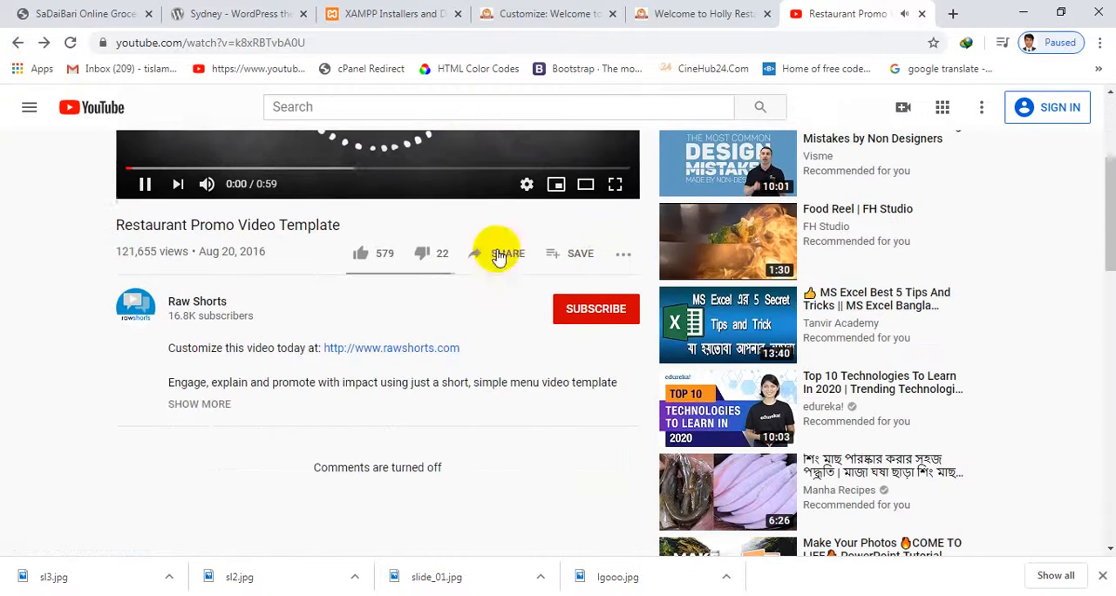
left_click(512, 258)
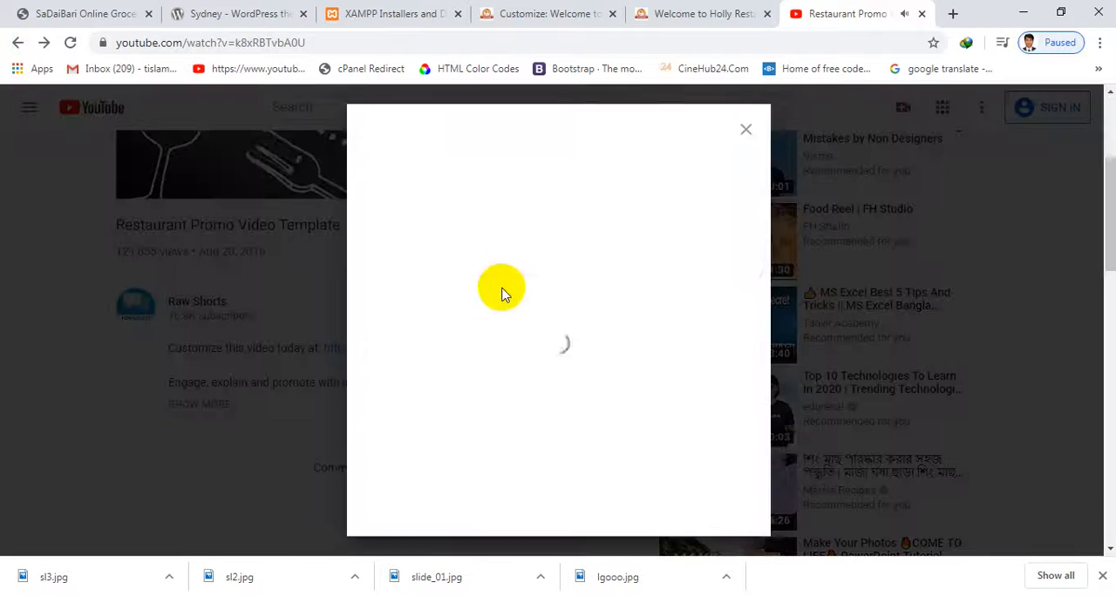
left_click(721, 358)
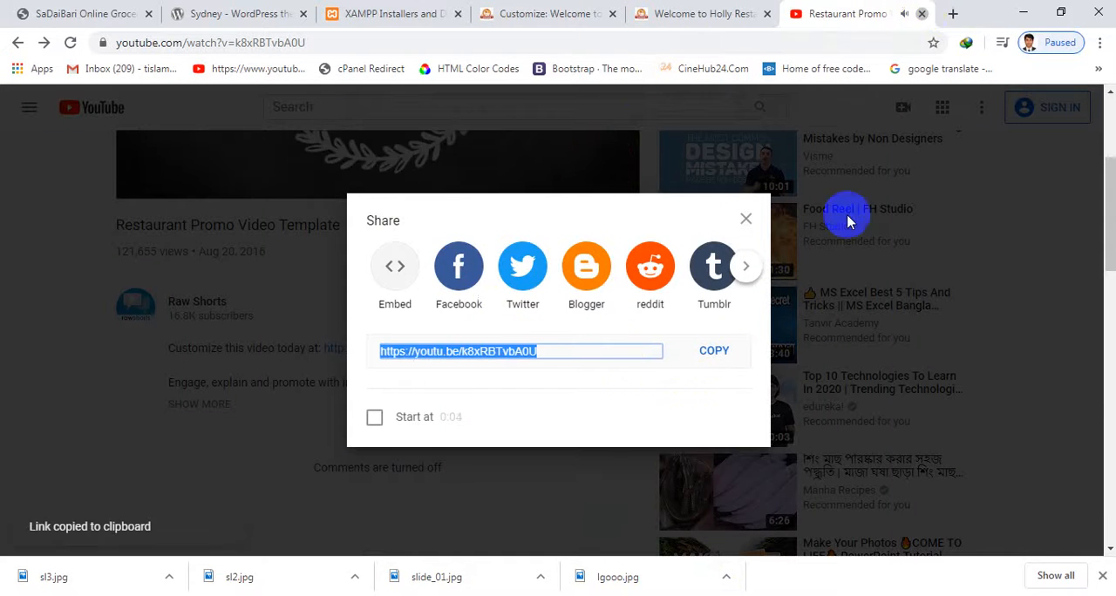
left_click(921, 13)
left_click(452, 9)
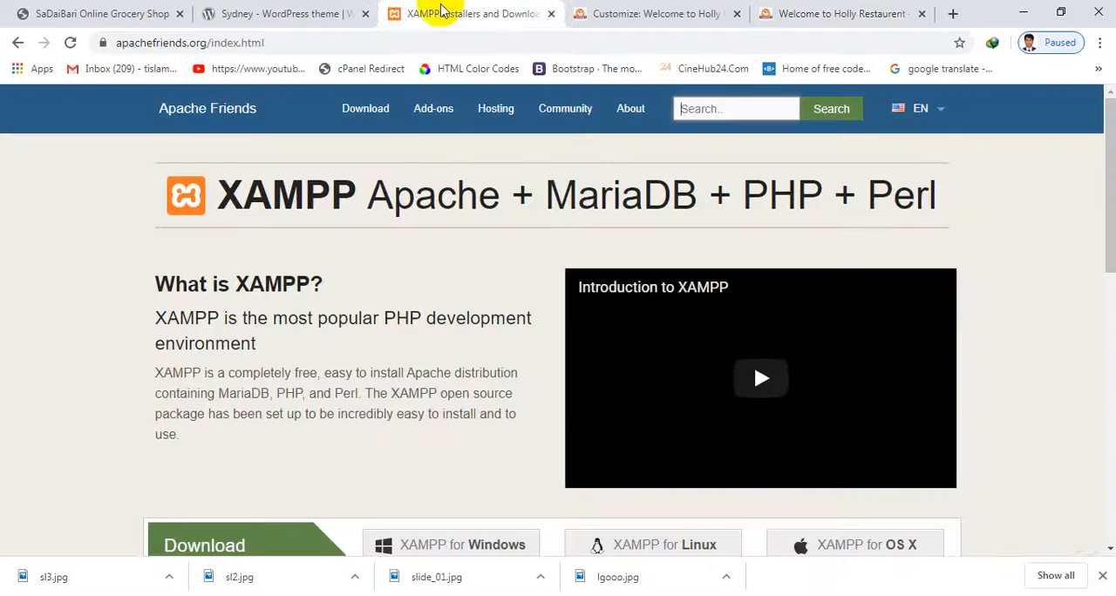
left_click(273, 11)
left_click(144, 7)
left_click(650, 12)
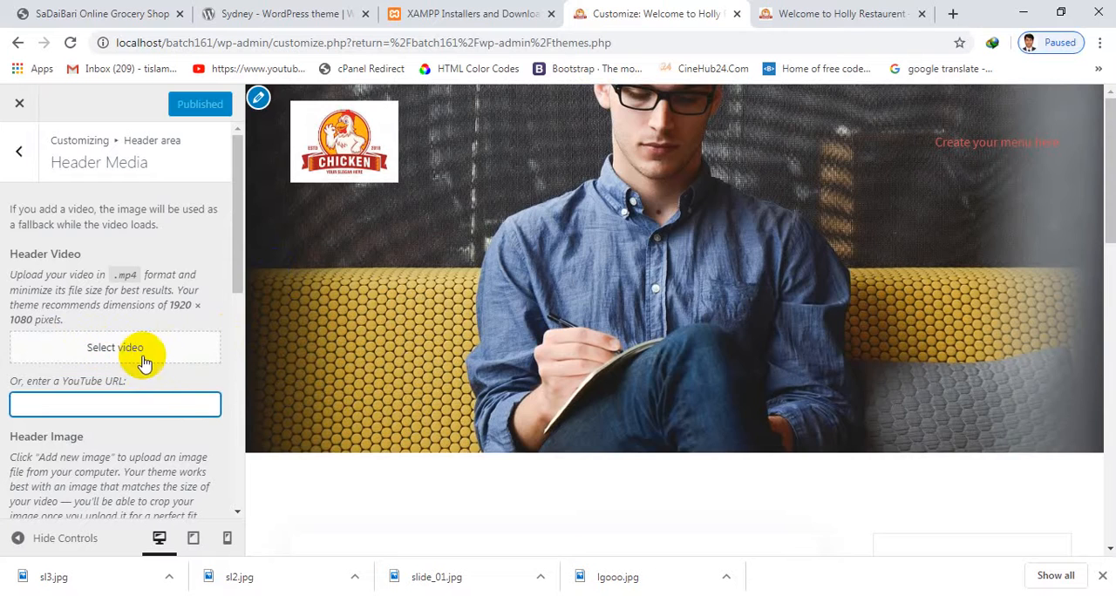
key("ctrl+v")
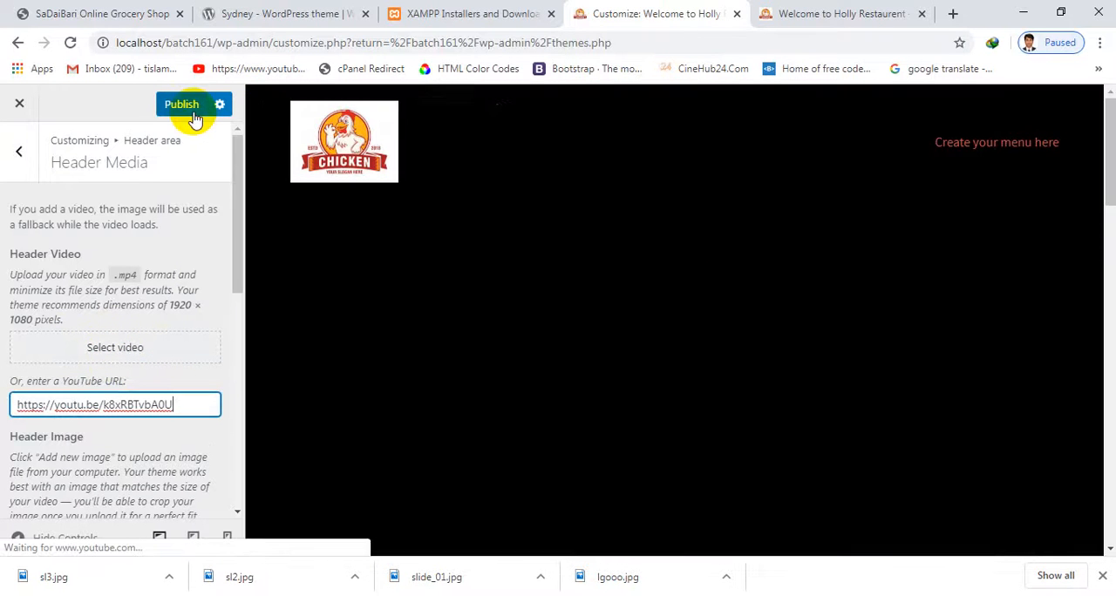
left_click(193, 113)
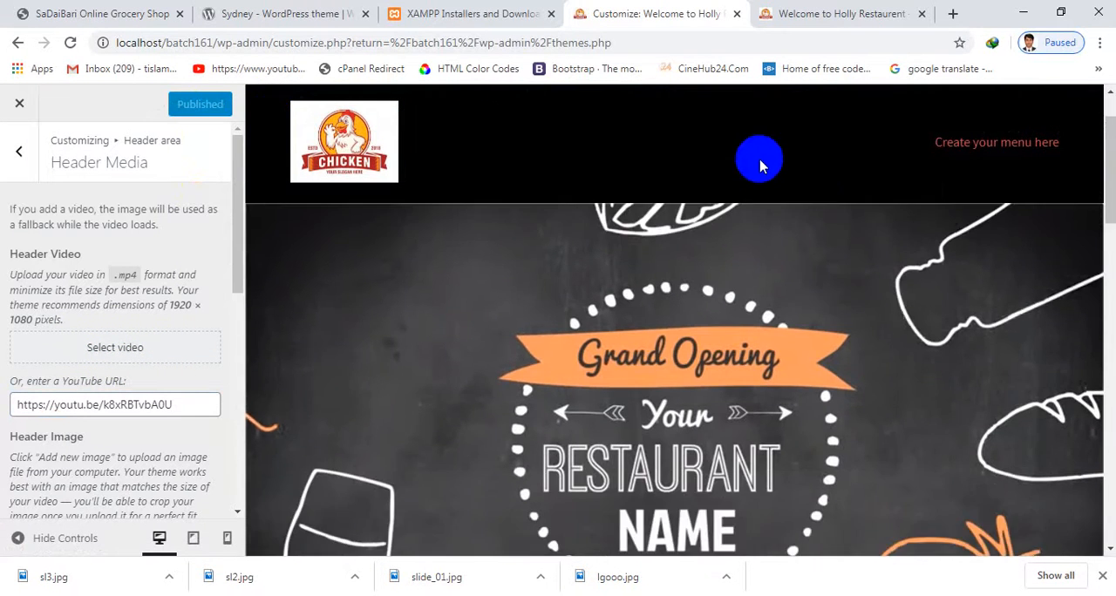
Check how the header video plays on the site's front page
left_click(462, 13)
left_click(693, 13)
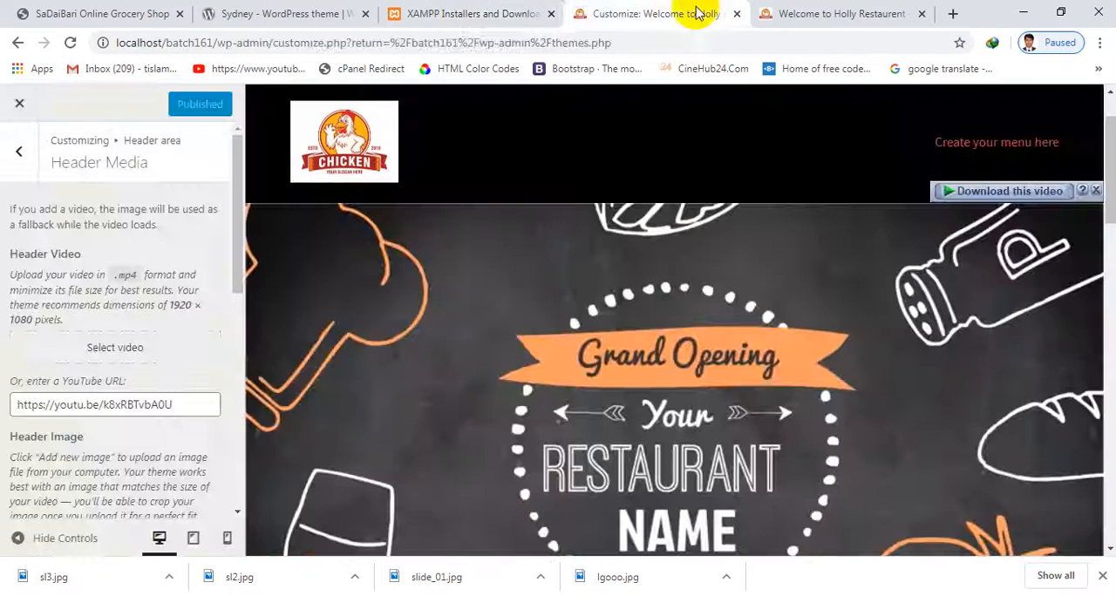
left_click(907, 12)
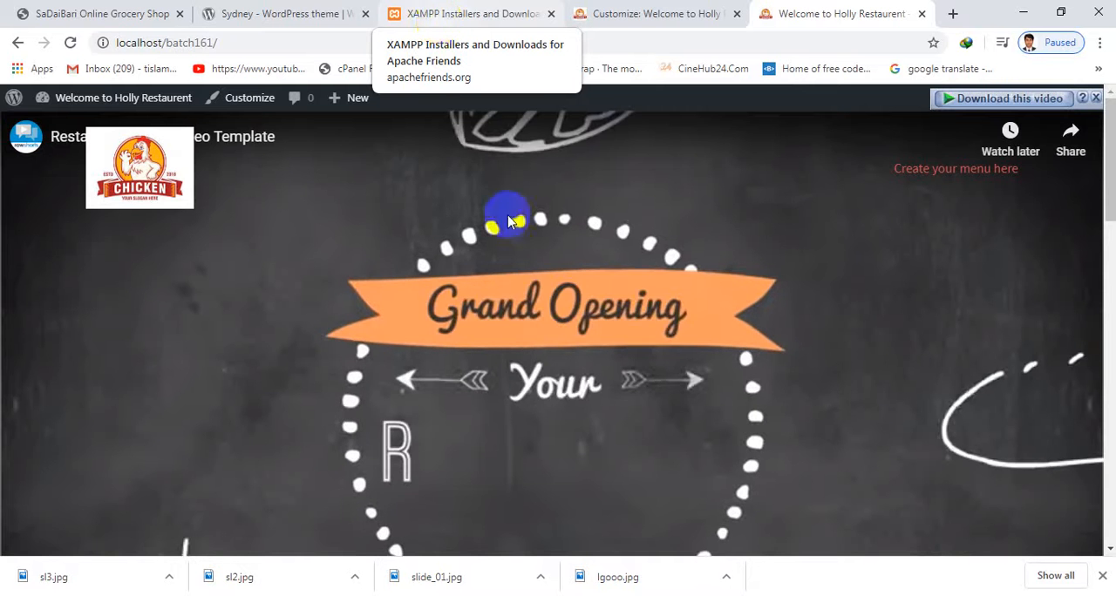
scroll(605, 267, "down", 4)
scroll(623, 275, "up", 4)
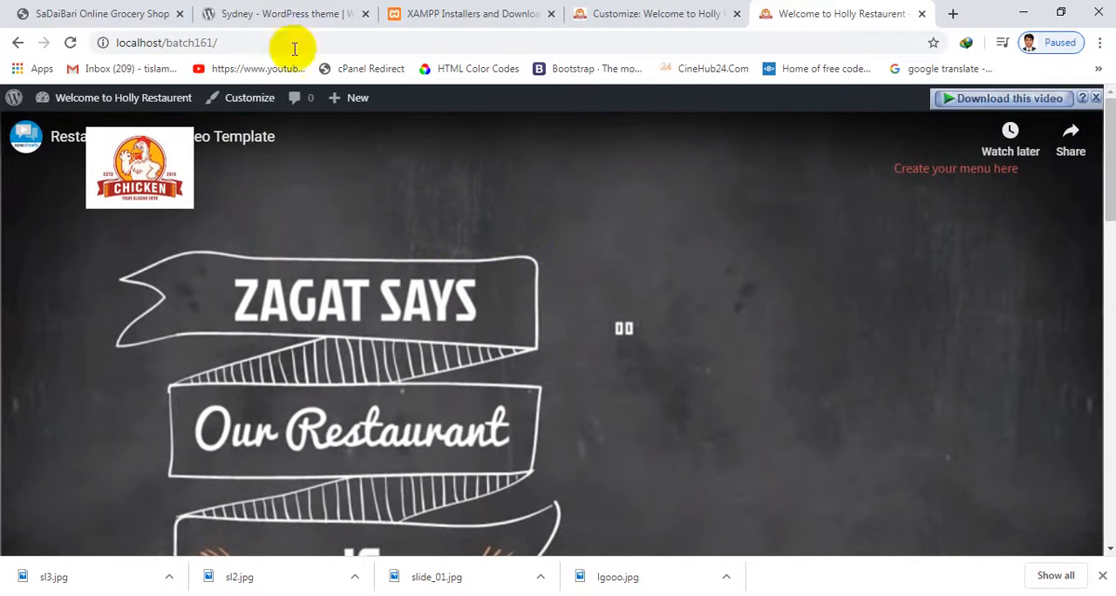
Return to the Customizer, open the header area's Menu style settings and check the sticky menu's behaviour in the site preview
left_click(414, 13)
left_click(621, 15)
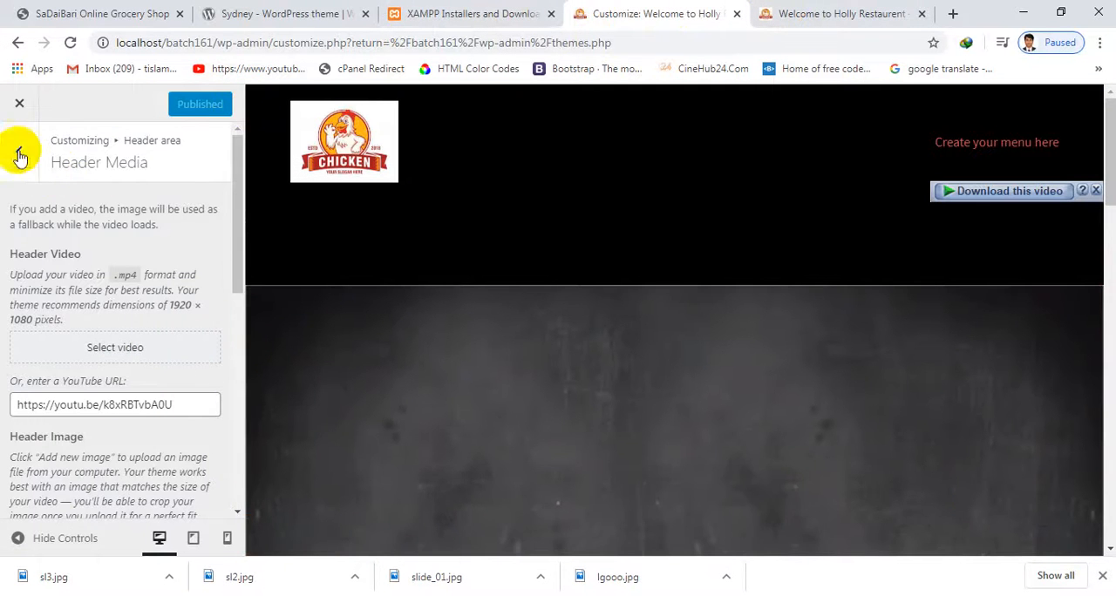
left_click(20, 155)
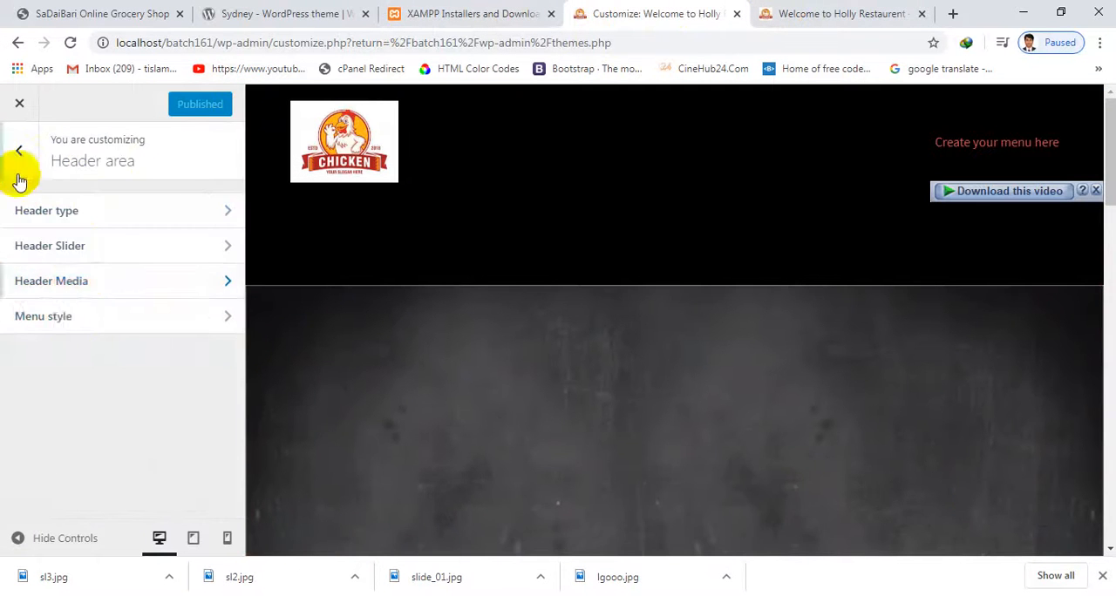
left_click(77, 315)
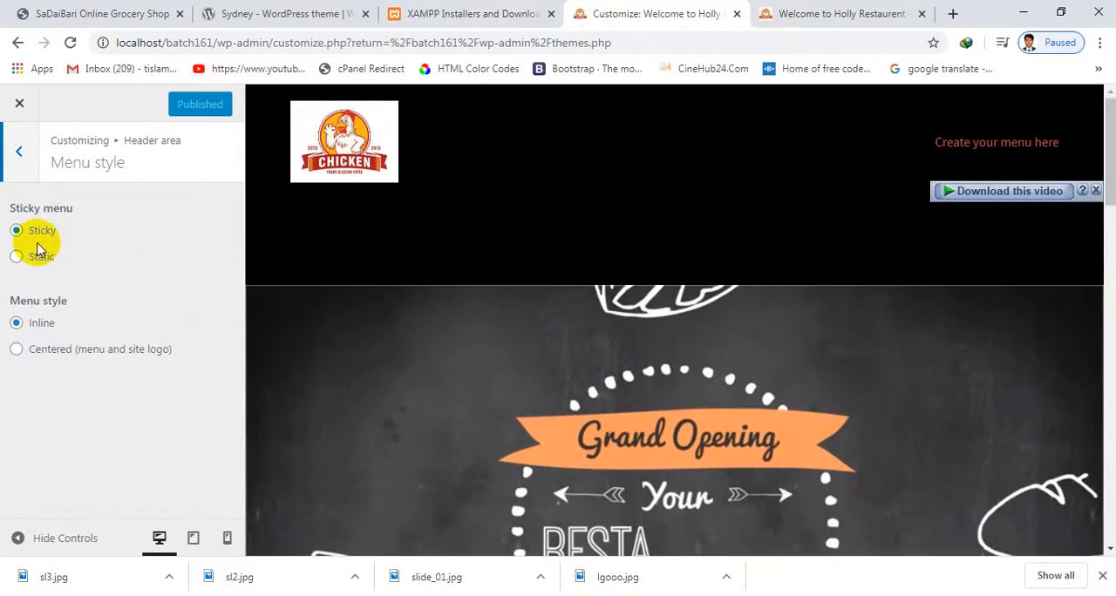
scroll(732, 322, "down", 5)
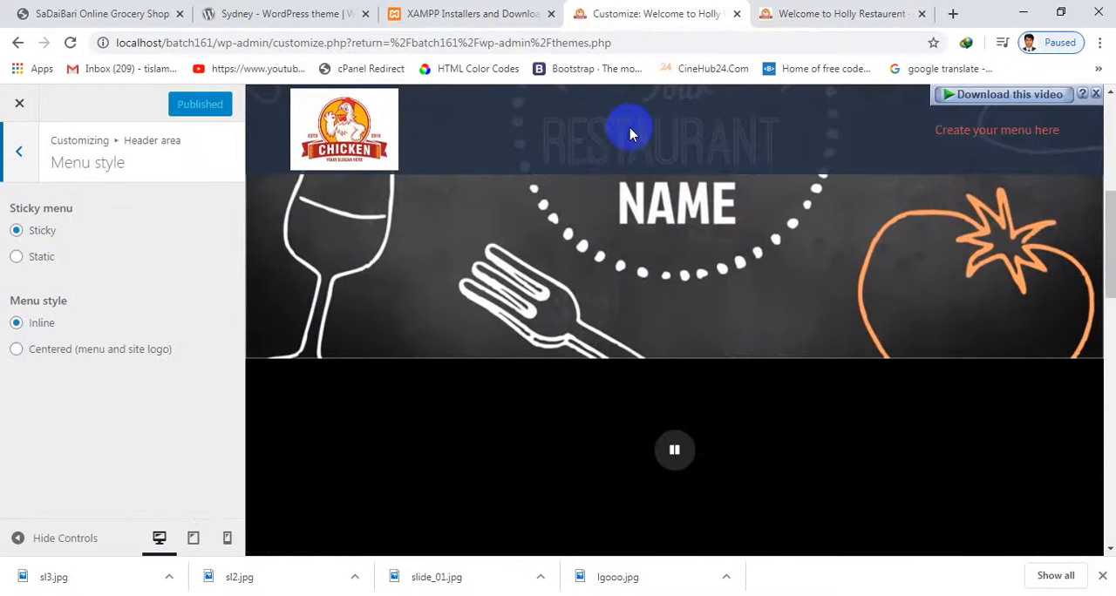
scroll(649, 216, "up", 1)
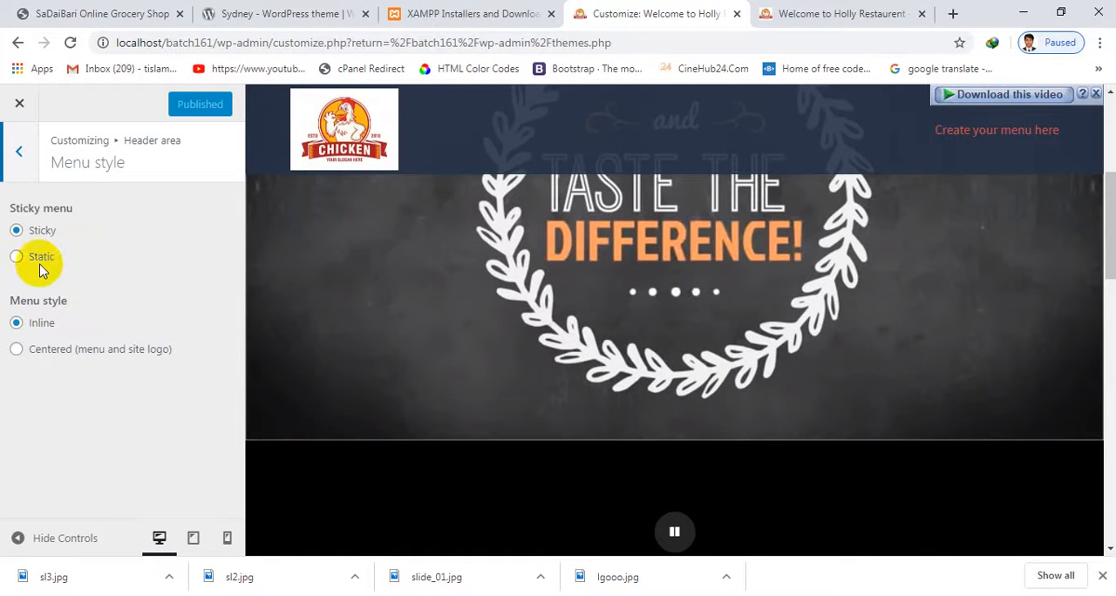
scroll(565, 306, "up", 4)
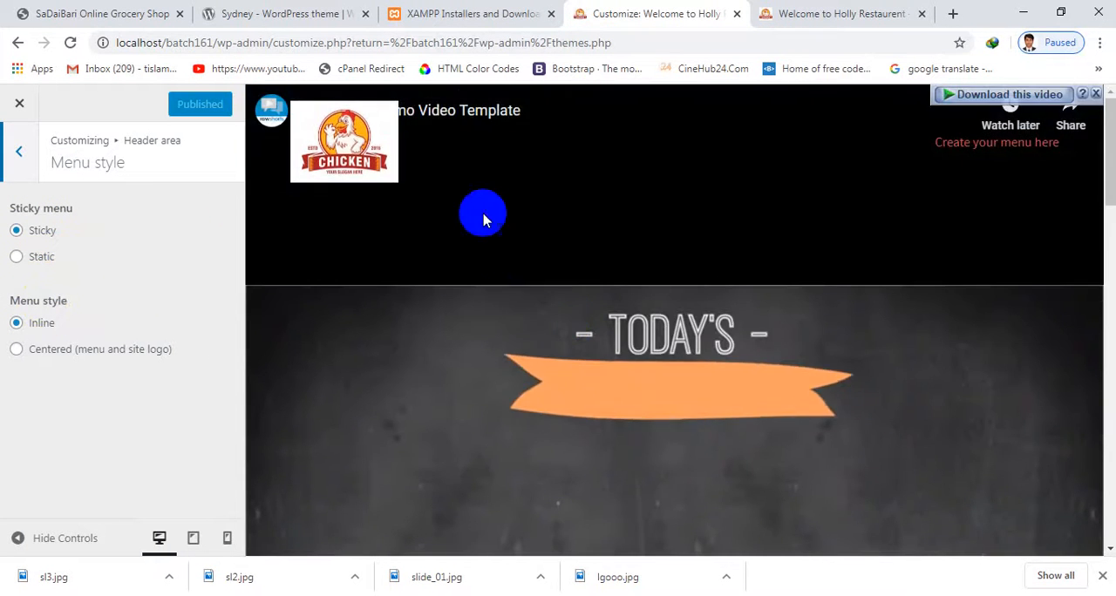
Try the Centered (menu and site logo) menu style in the preview, restore Inline and publish
left_click(42, 326)
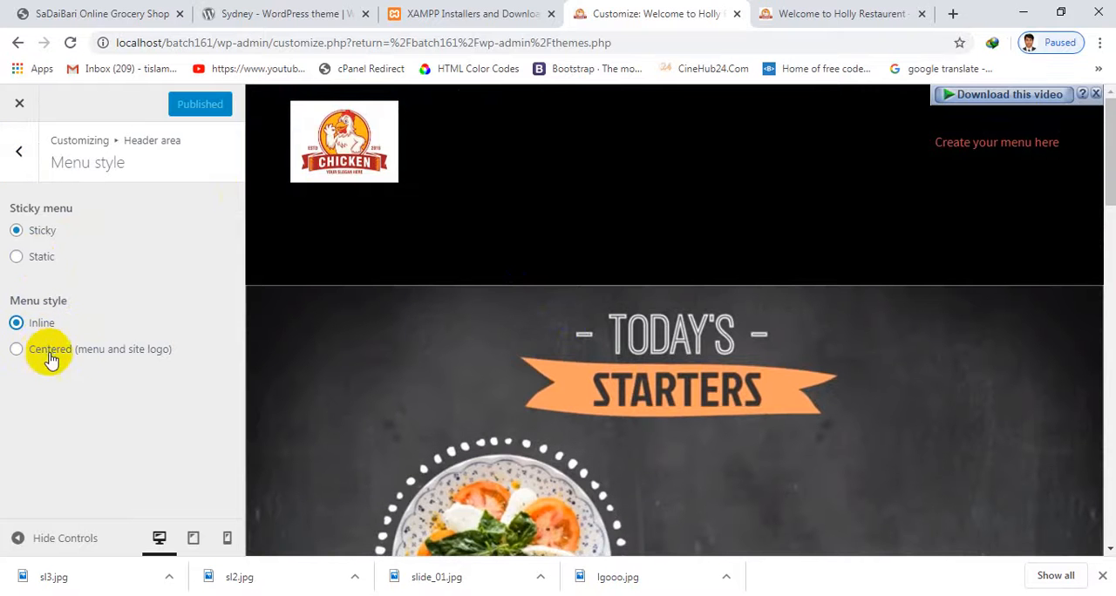
left_click(74, 352)
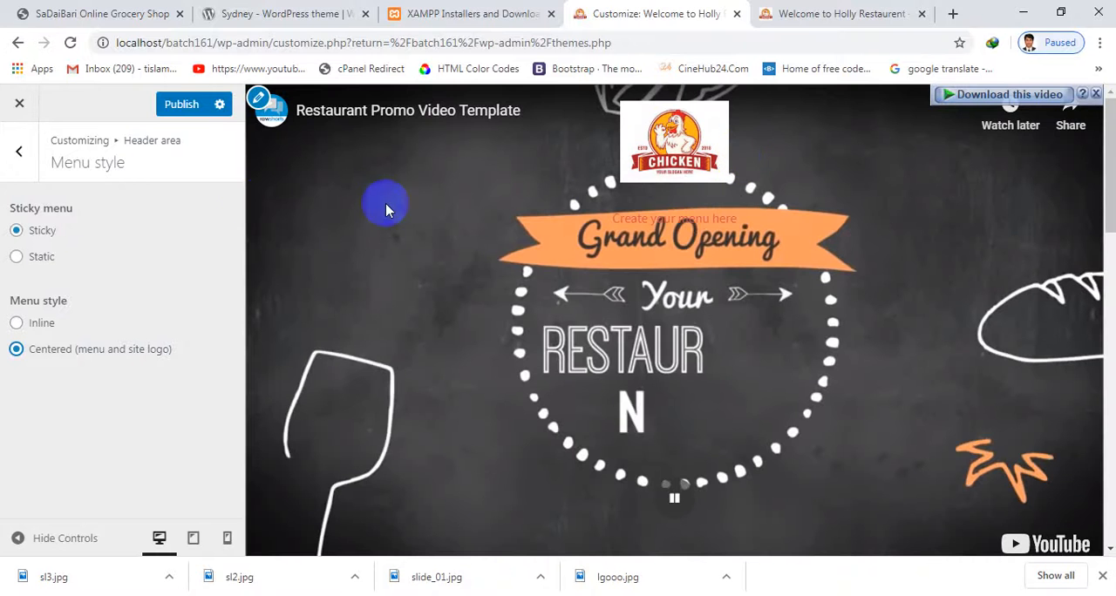
left_click(44, 323)
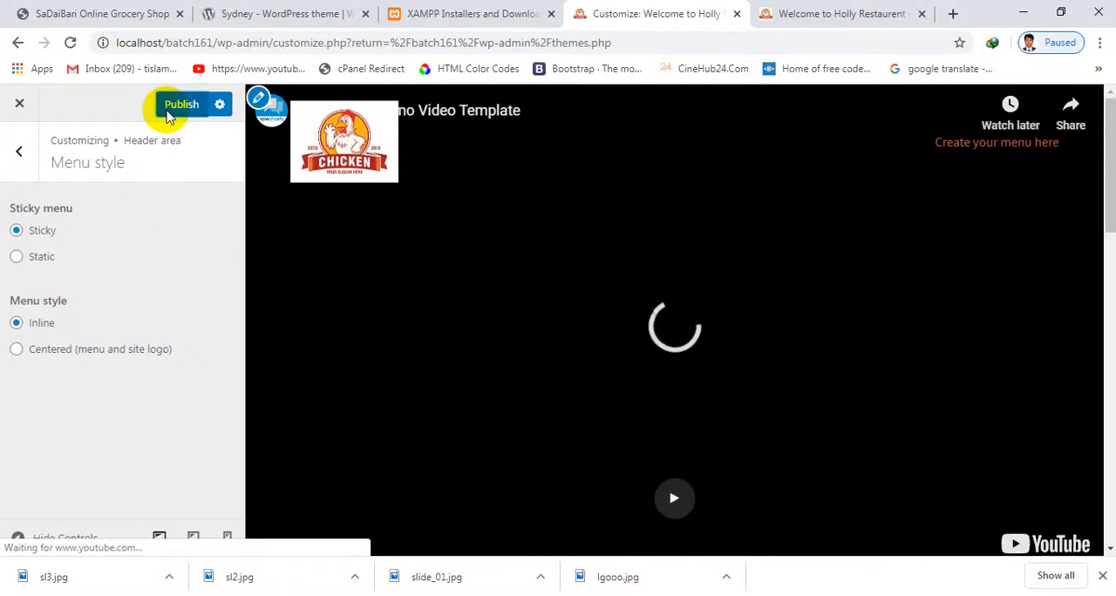
left_click(166, 112)
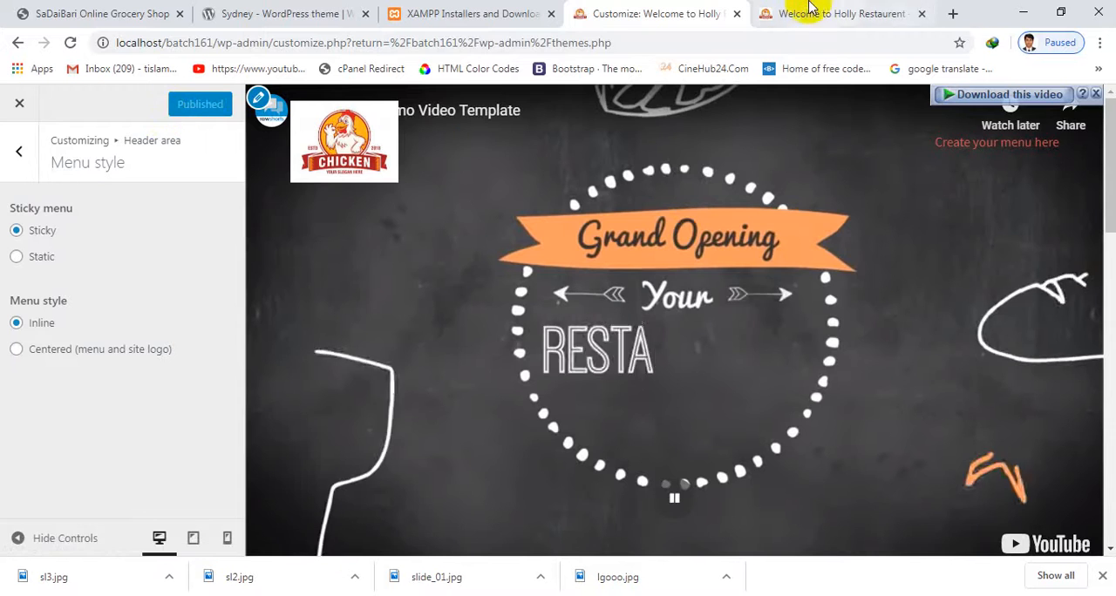
Review the header area's Header type, Header Slider and Header Media settings, including the first slide's image, title and subtitle
left_click(806, 10)
left_click(677, 13)
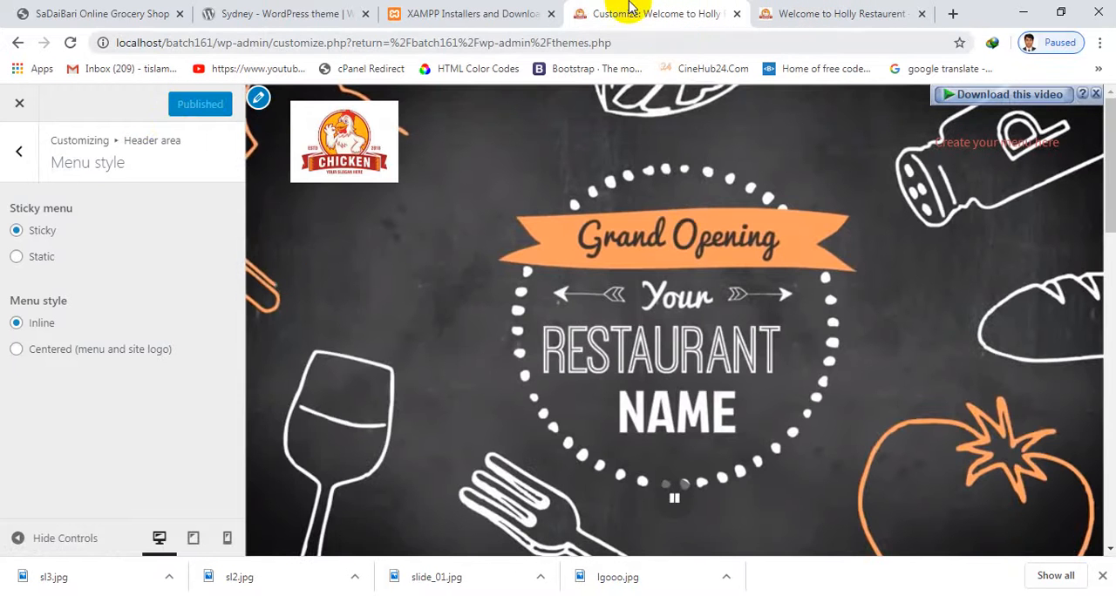
left_click(20, 148)
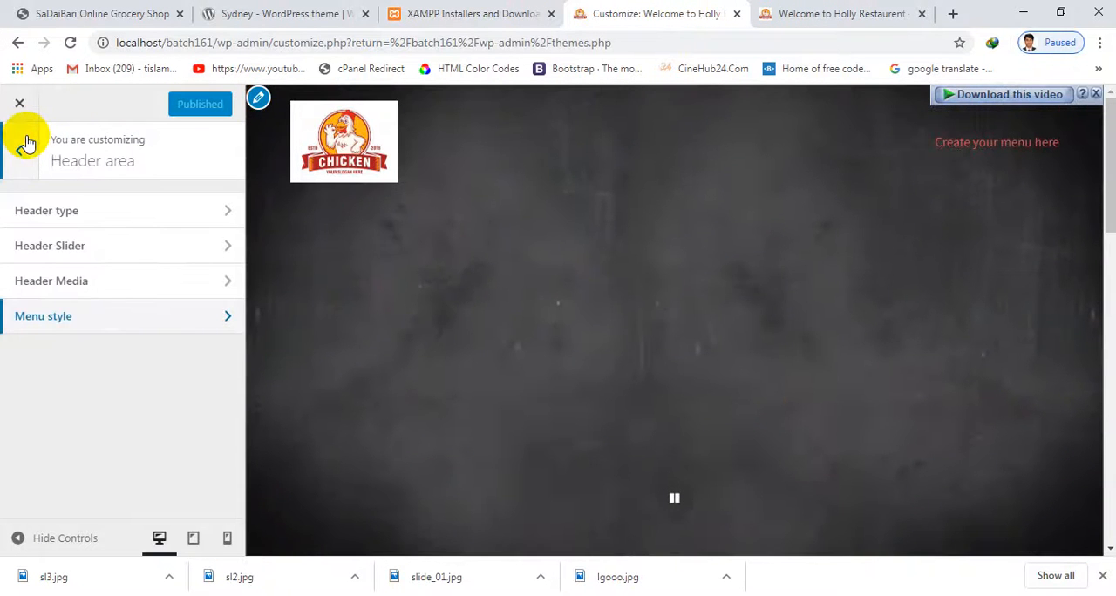
left_click(94, 218)
scroll(104, 305, "down", 1)
scroll(90, 249, "up", 1)
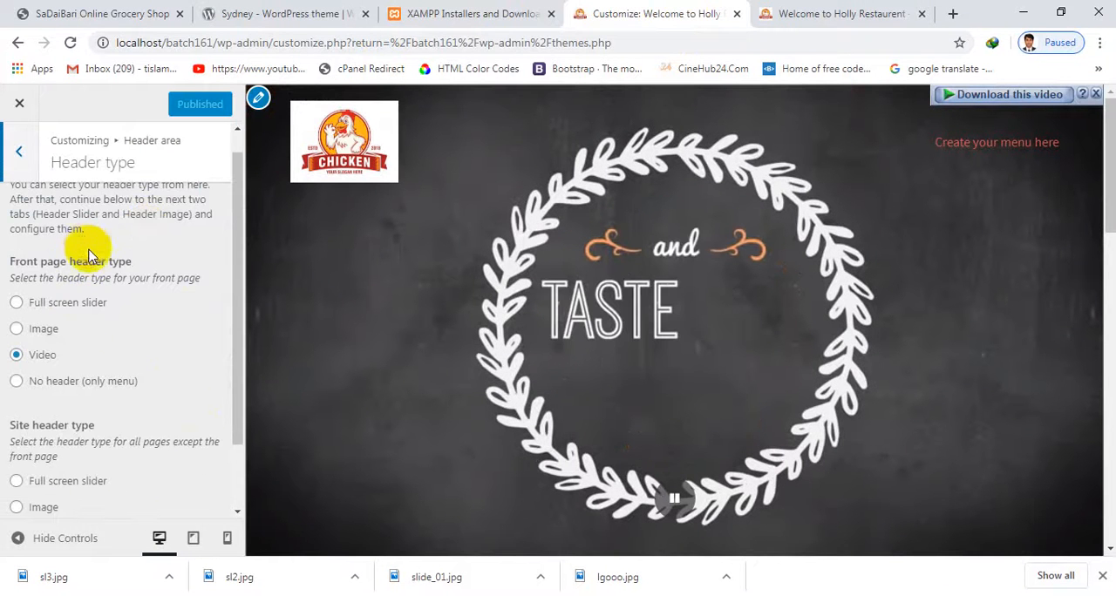
left_click(21, 150)
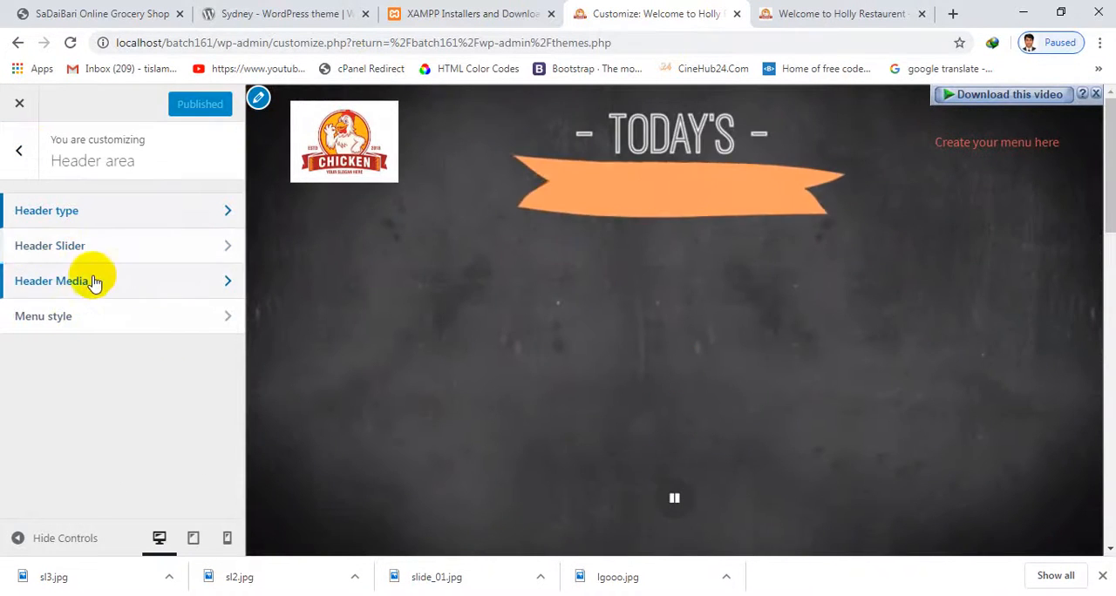
left_click(75, 245)
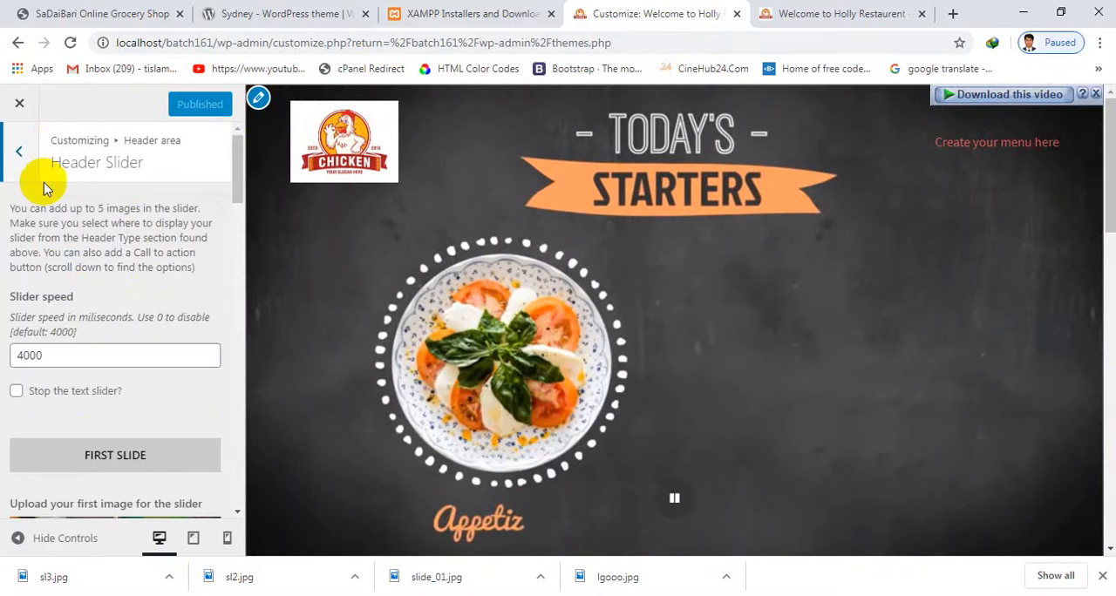
left_click(21, 150)
left_click(75, 282)
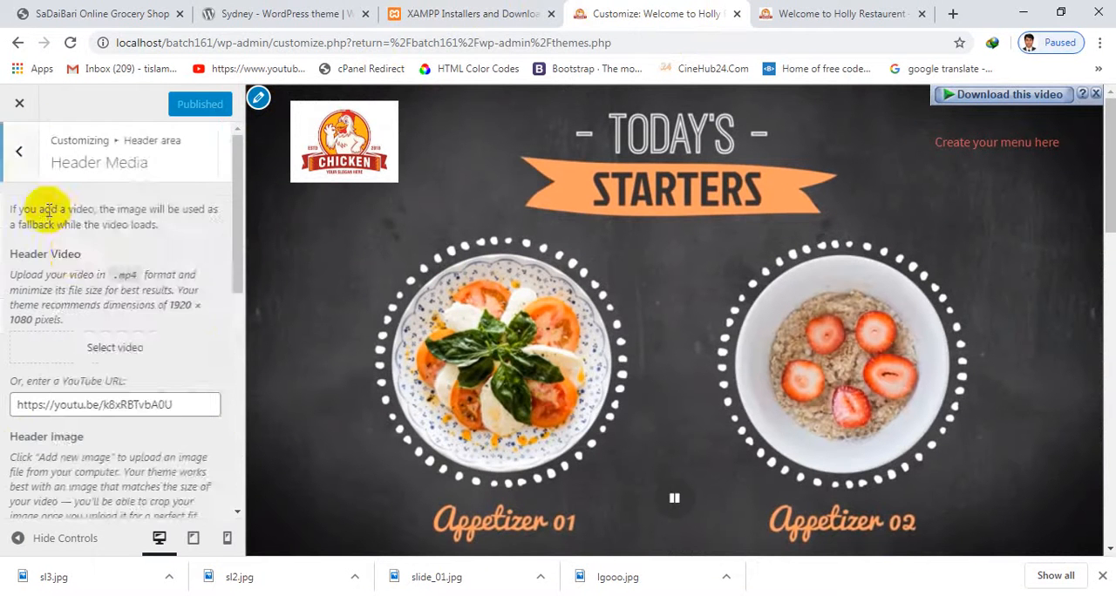
left_click(21, 153)
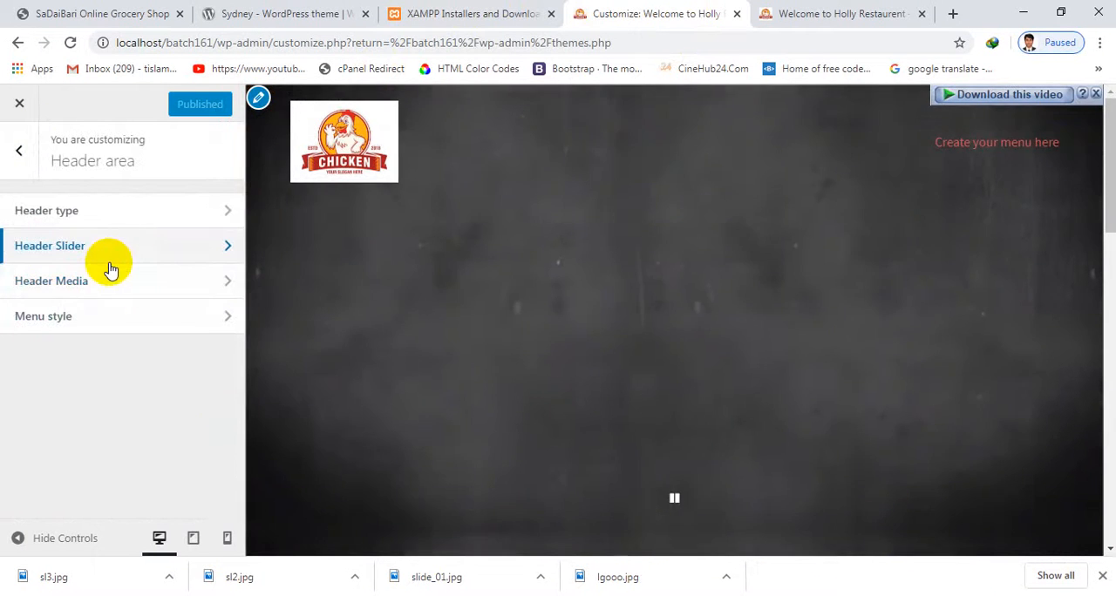
left_click(110, 261)
scroll(96, 297, "down", 3)
scroll(26, 272, "up", 2)
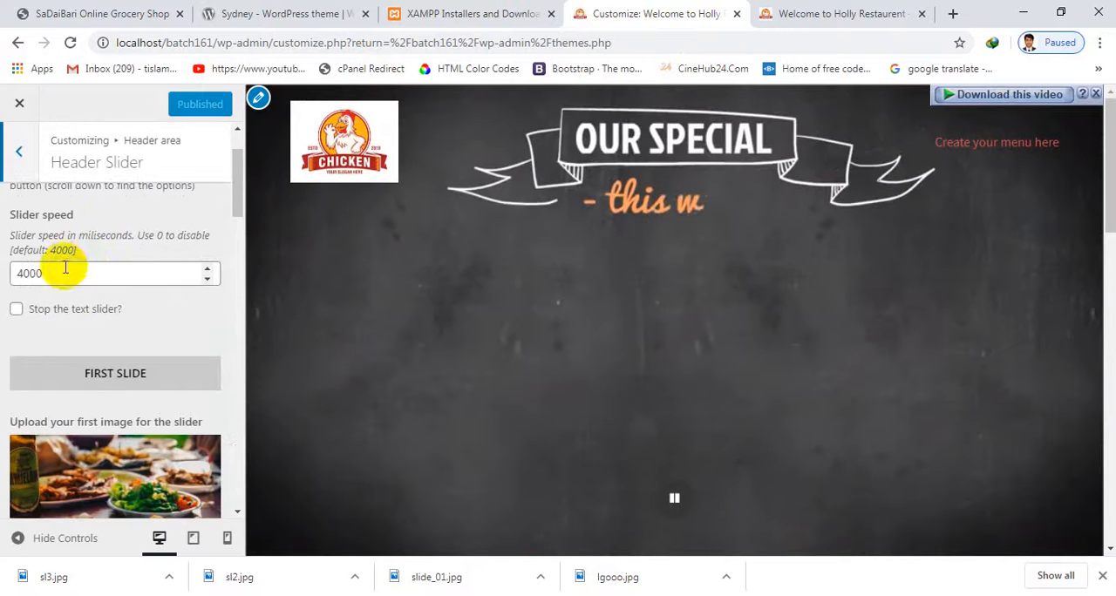
scroll(43, 288, "down", 6)
left_click(31, 147)
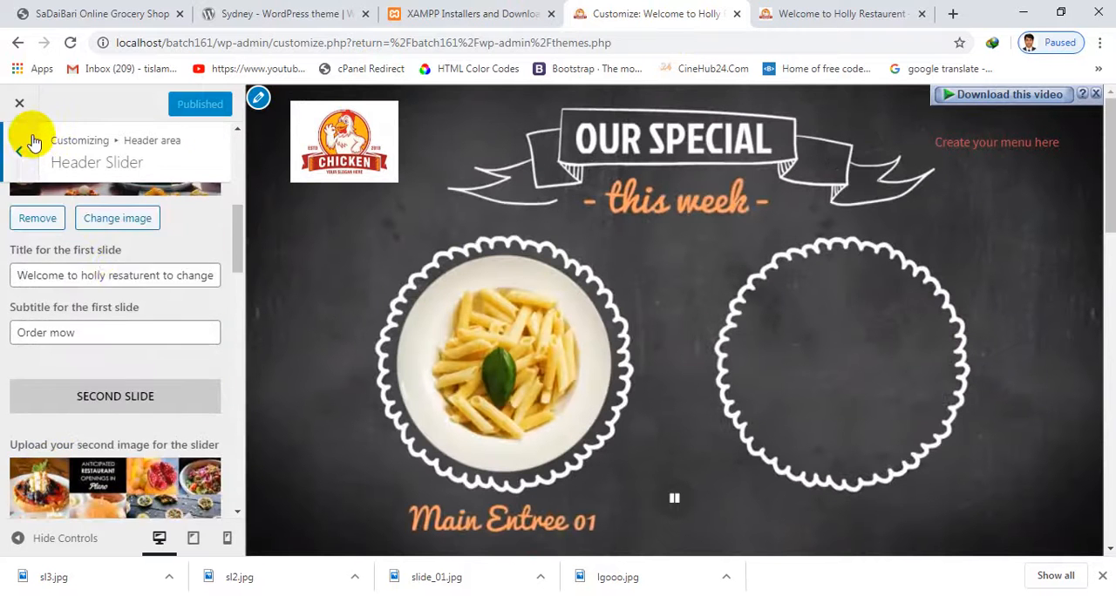
Open the Customizer's Blog options and examine the layout and content/excerpt settings alongside the post list in the preview
left_click(30, 140)
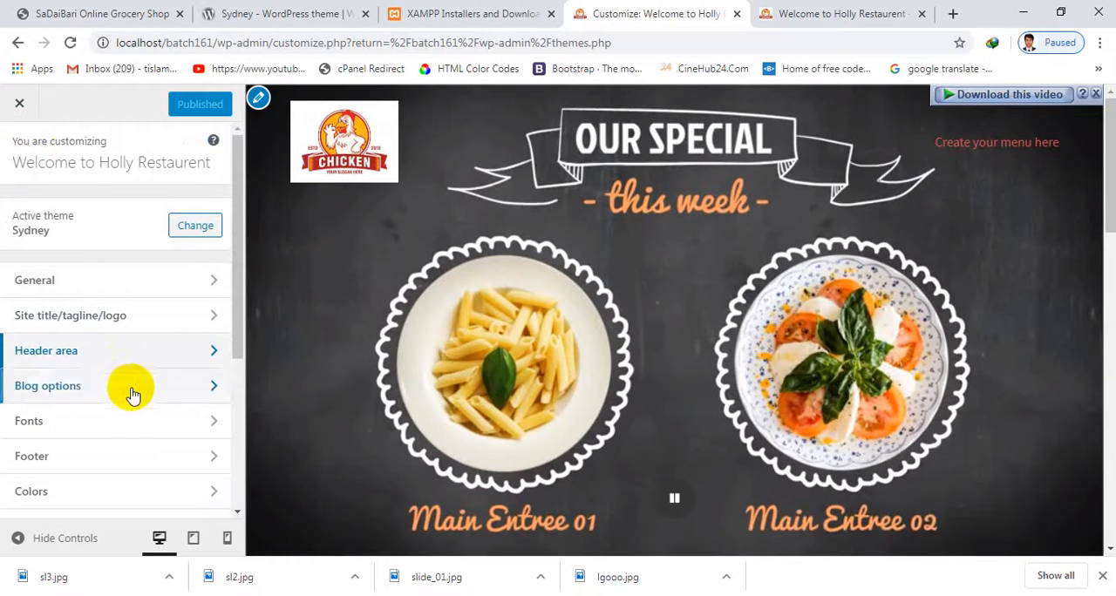
scroll(131, 383, "down", 2)
left_click(124, 301)
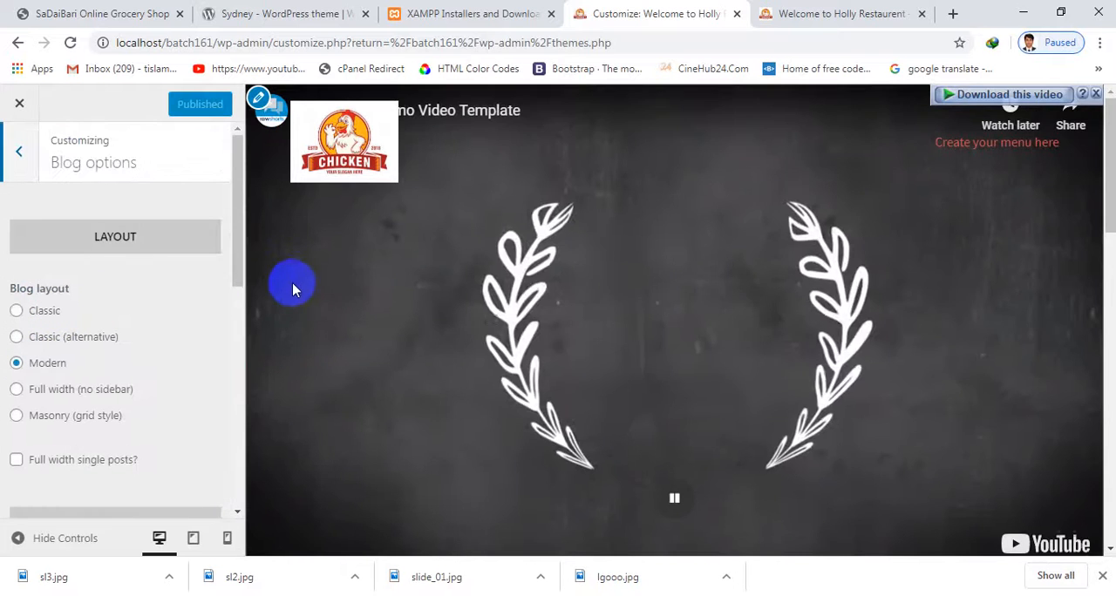
scroll(809, 297, "down", 5)
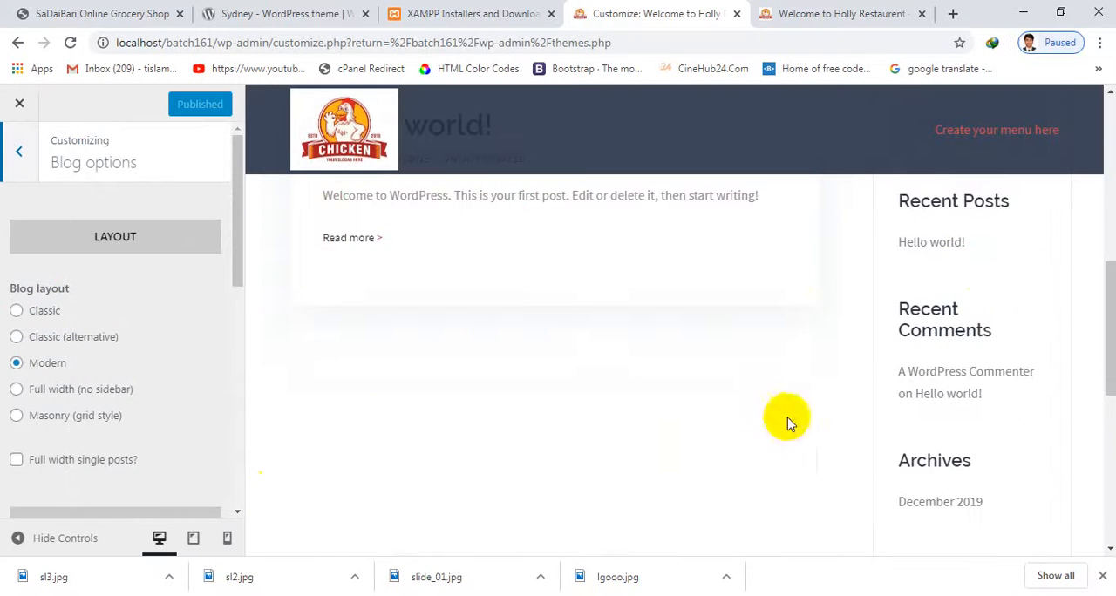
scroll(147, 428, "down", 2)
scroll(61, 331, "down", 2)
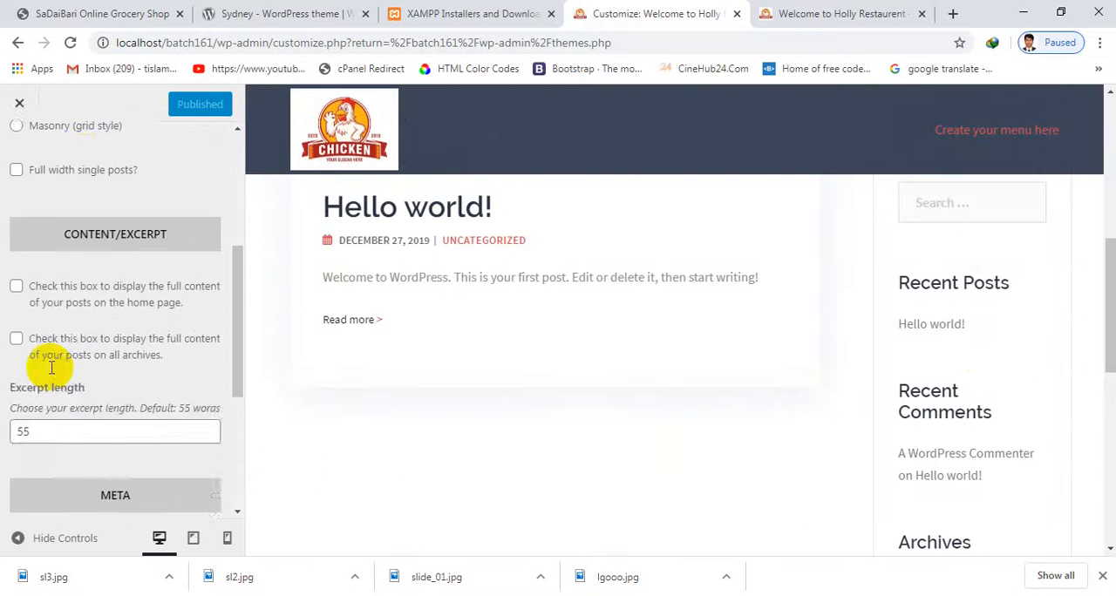
scroll(48, 353, "up", 3)
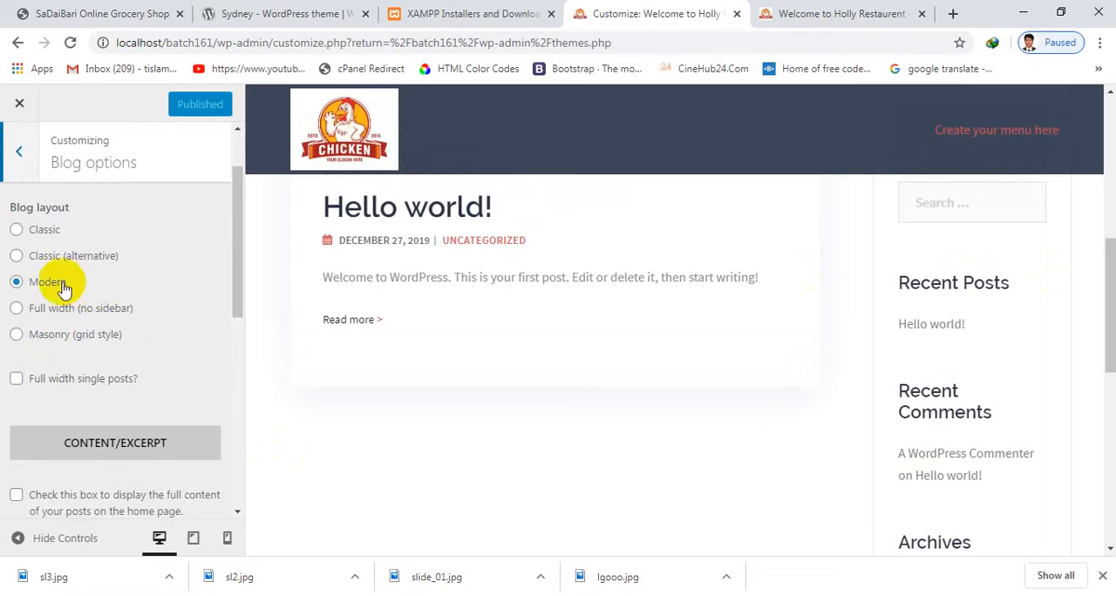
Try the Full width (no sidebar) blog layout in the preview, choose Classic instead and check the sidebar
left_click(18, 309)
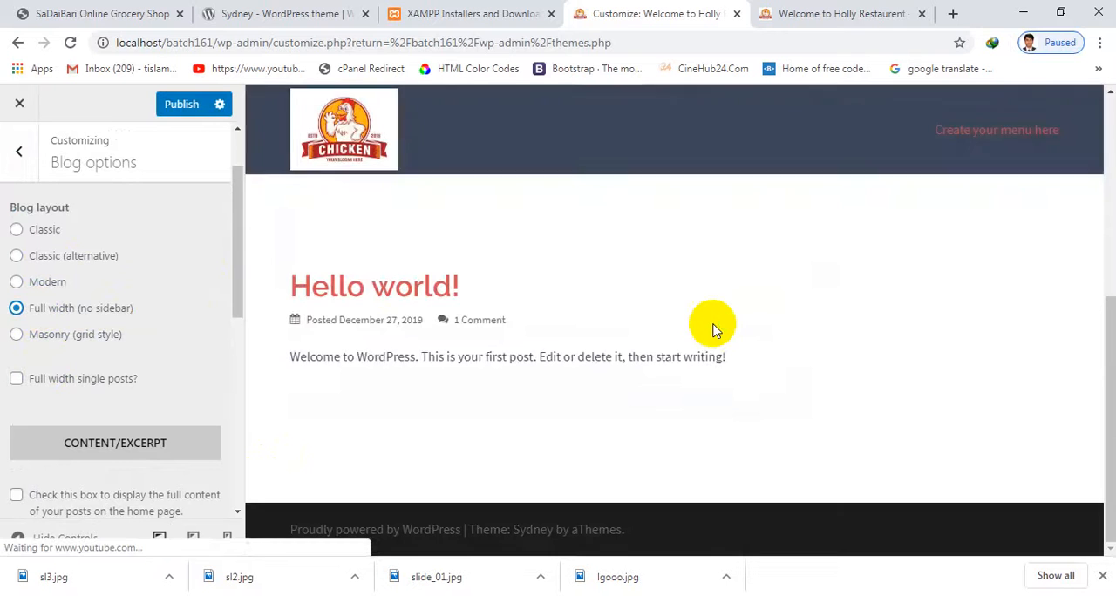
scroll(867, 349, "down", 2)
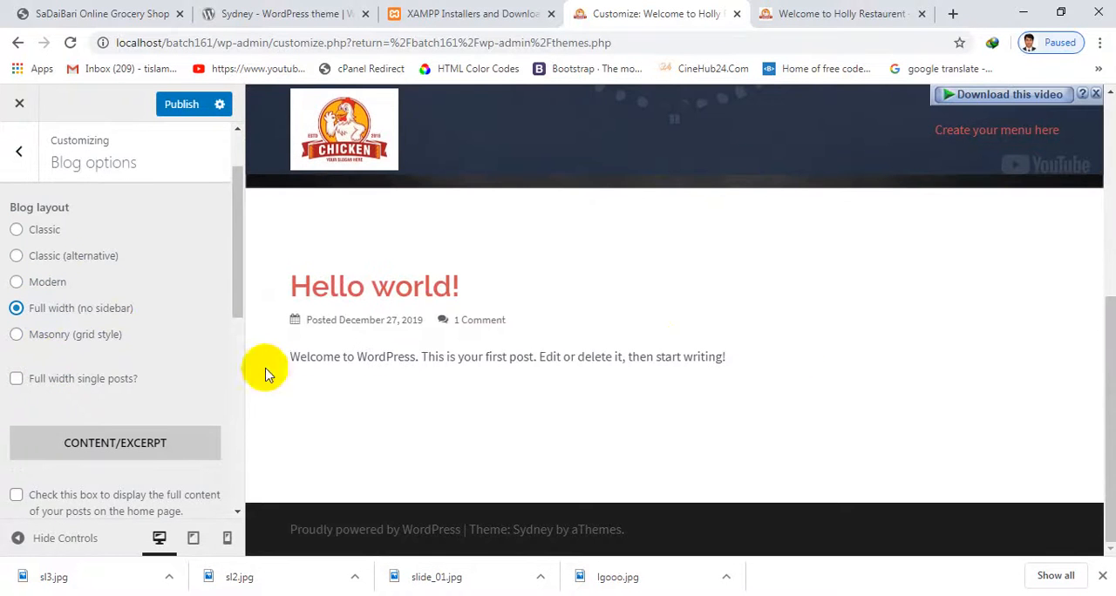
left_click(18, 231)
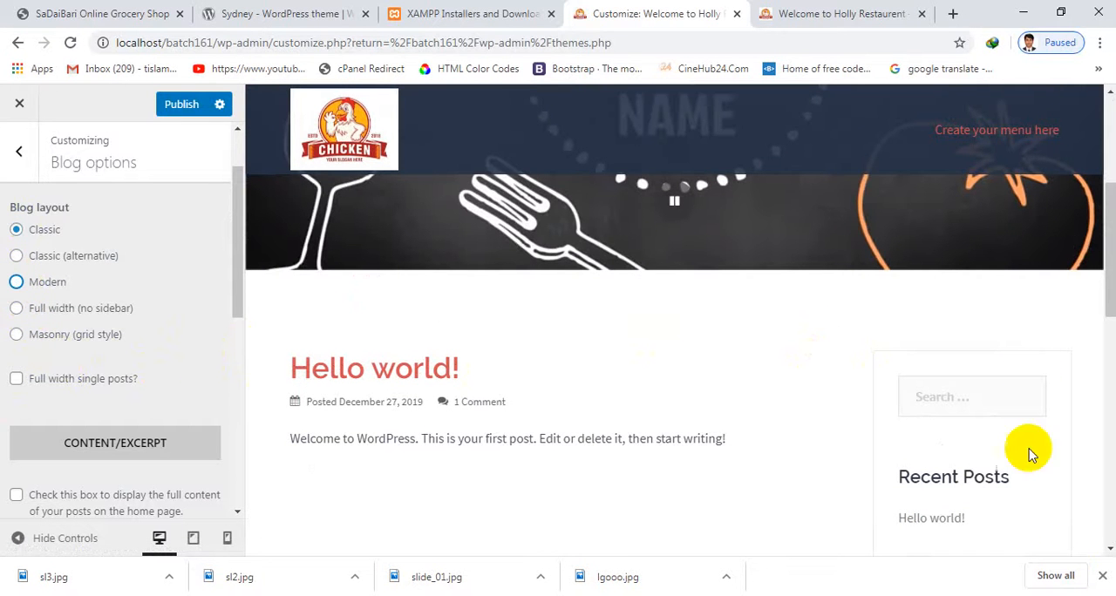
scroll(965, 473, "down", 10)
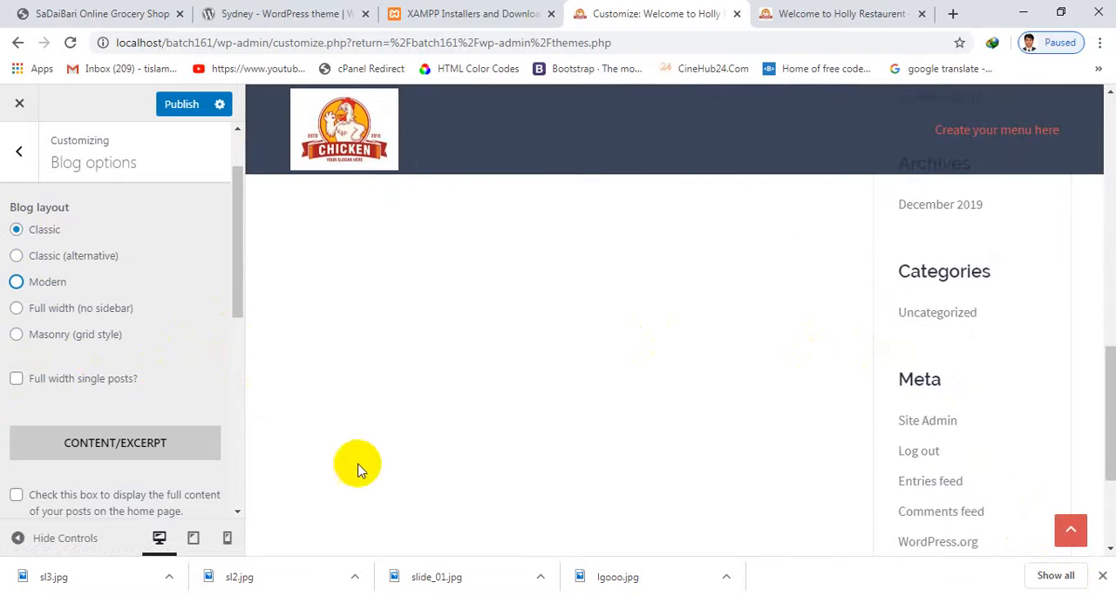
Enable full post content on the home page and on all archives, and publish the blog options
scroll(61, 424, "down", 2)
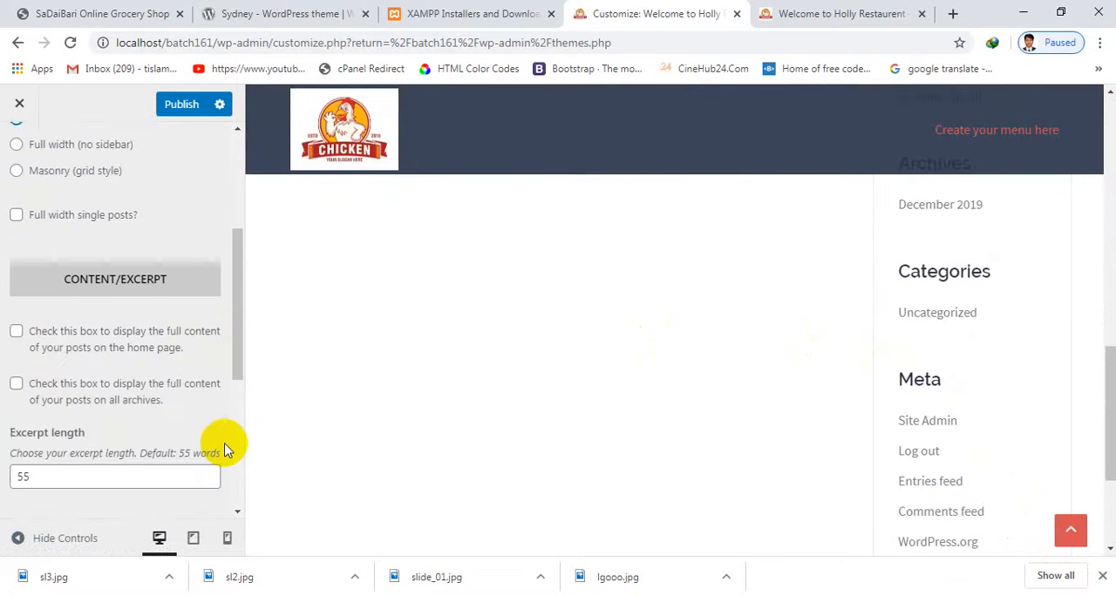
left_click(17, 332)
left_click(16, 383)
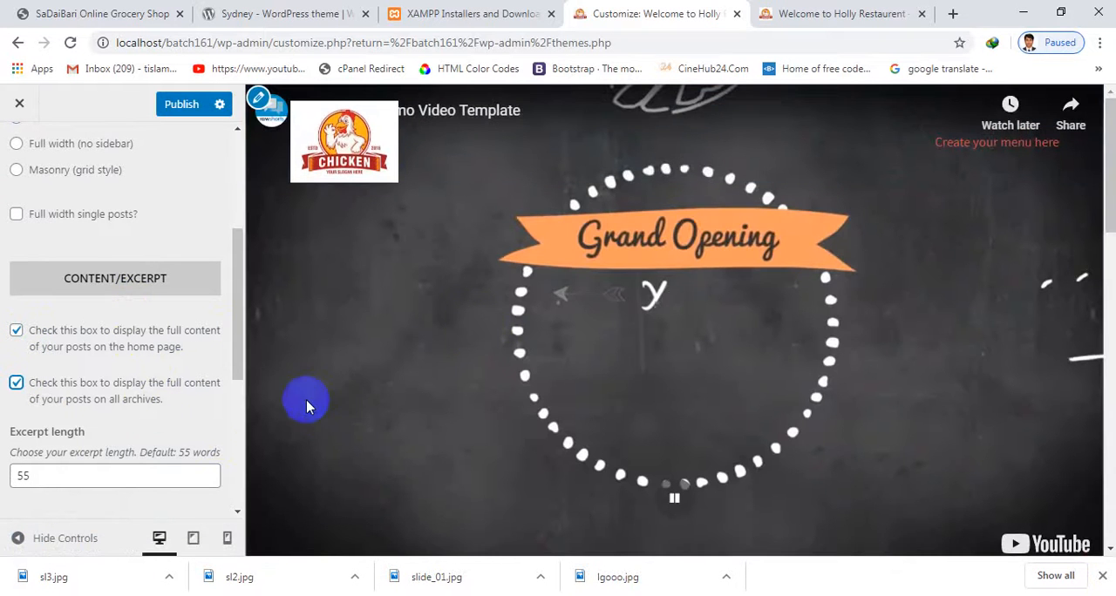
scroll(25, 314, "up", 2)
left_click(190, 106)
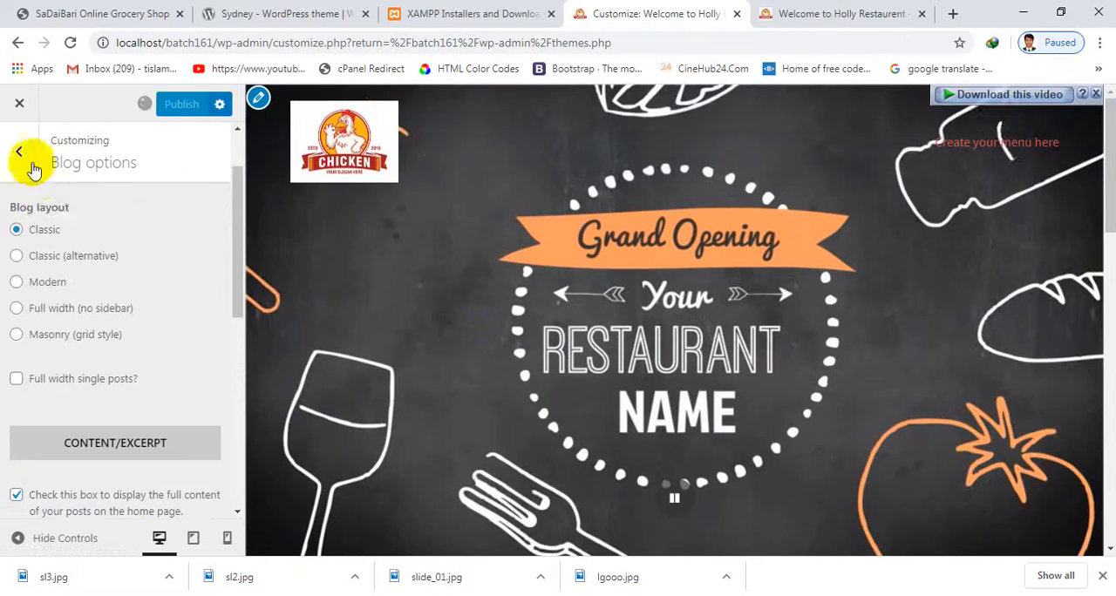
Open the Fonts settings and examine the body font name and font family against the post text in the preview
left_click(21, 152)
left_click(125, 348)
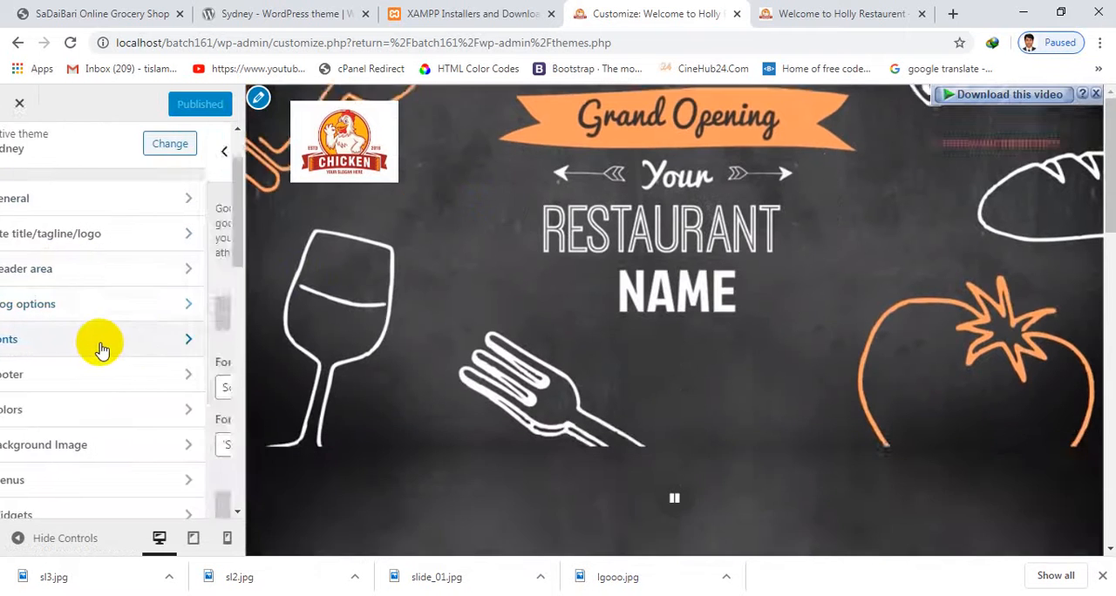
scroll(616, 304, "down", 5)
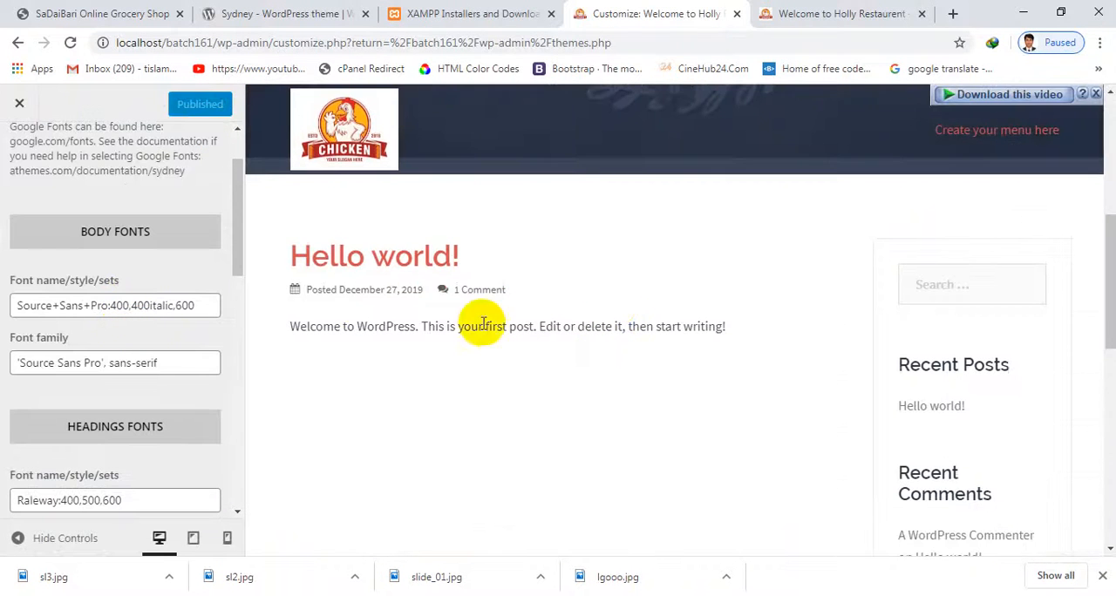
left_click_drag(294, 261, 380, 339)
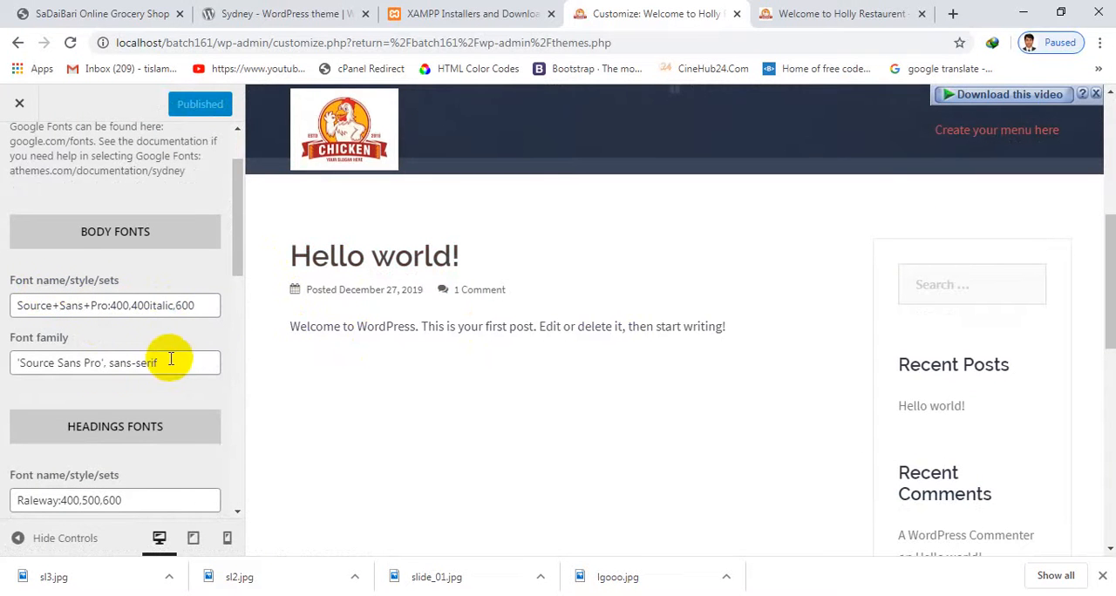
left_click_drag(171, 360, 38, 361)
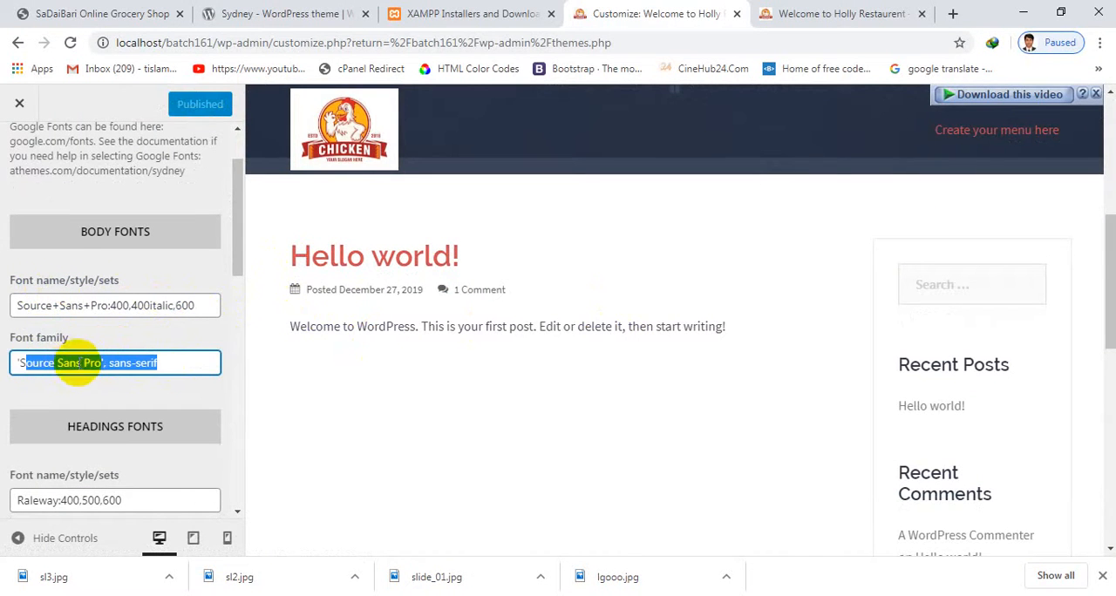
left_click(80, 362)
left_click_drag(160, 360, 34, 364)
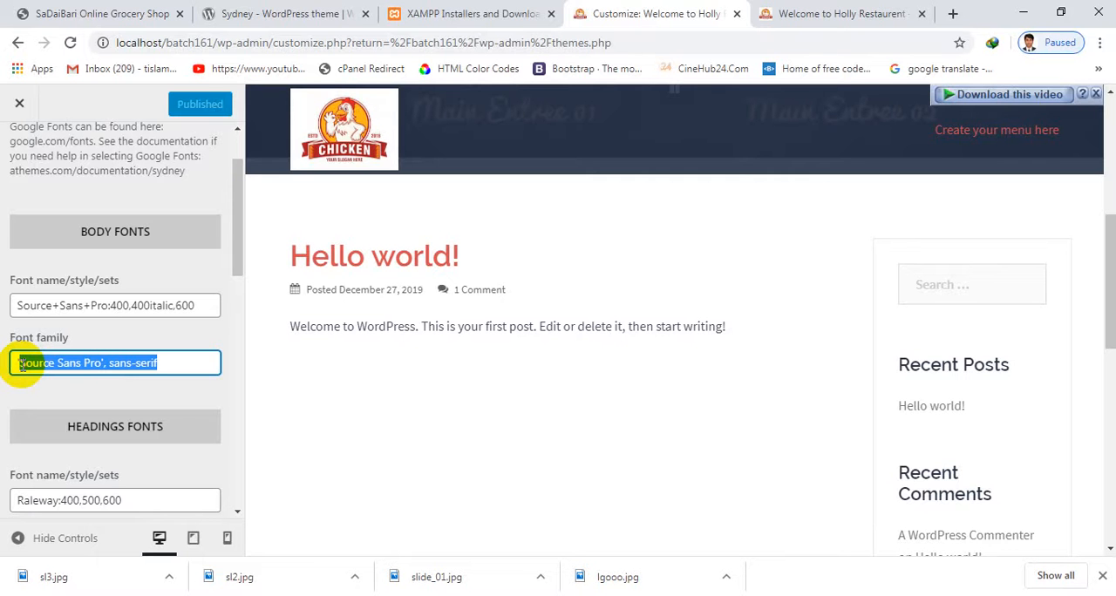
Look over the headings fonts and the font sizes from site title to H4 in the Fonts settings
scroll(82, 374, "down", 1)
scroll(122, 405, "down", 1)
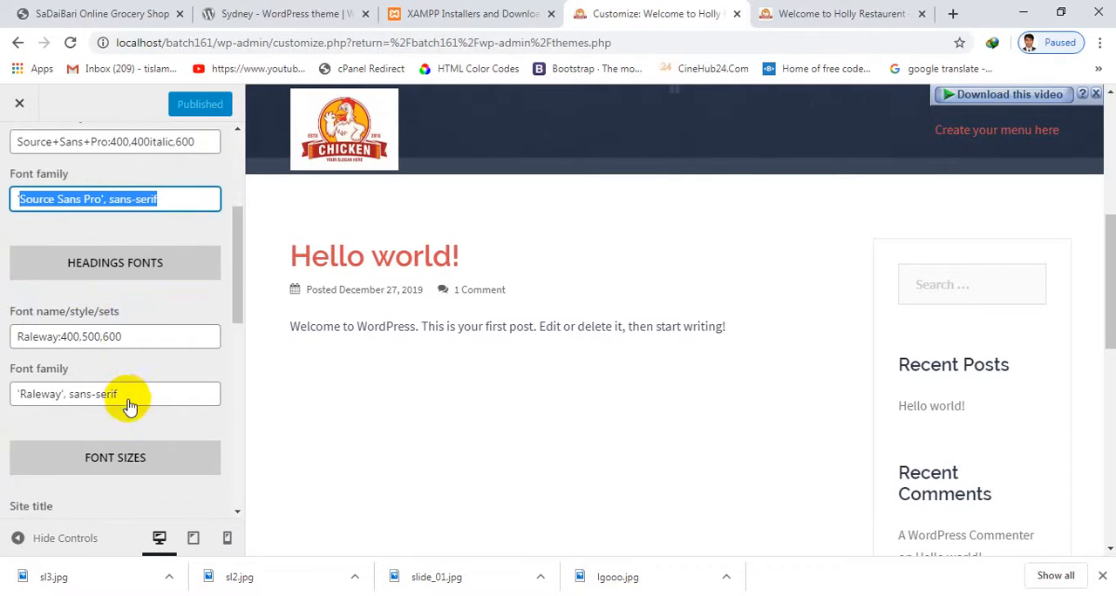
scroll(80, 402, "down", 5)
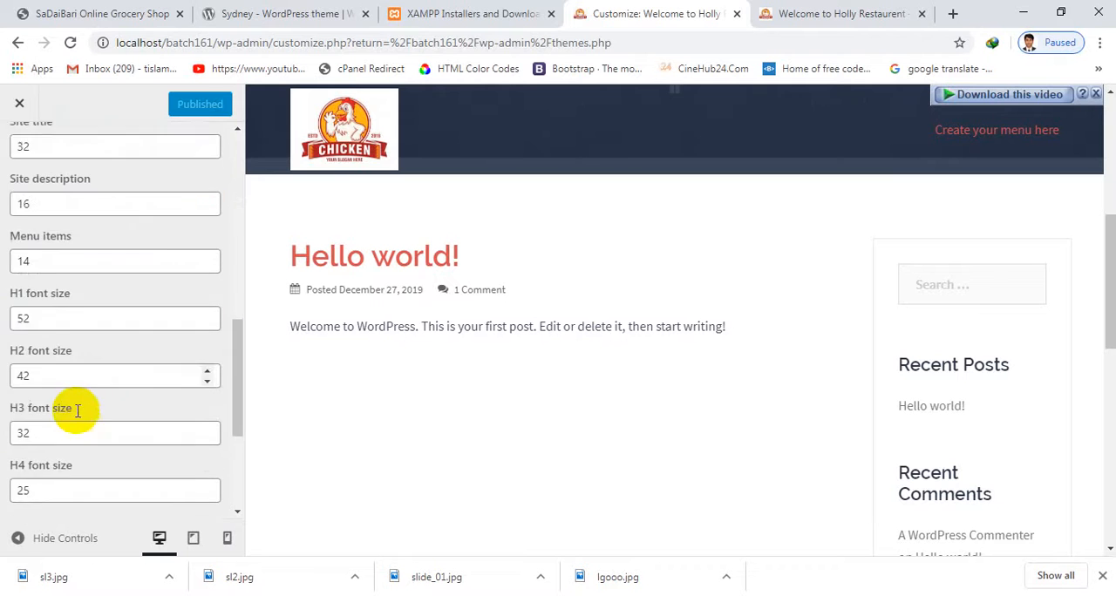
scroll(100, 406, "up", 6)
scroll(111, 380, "up", 1)
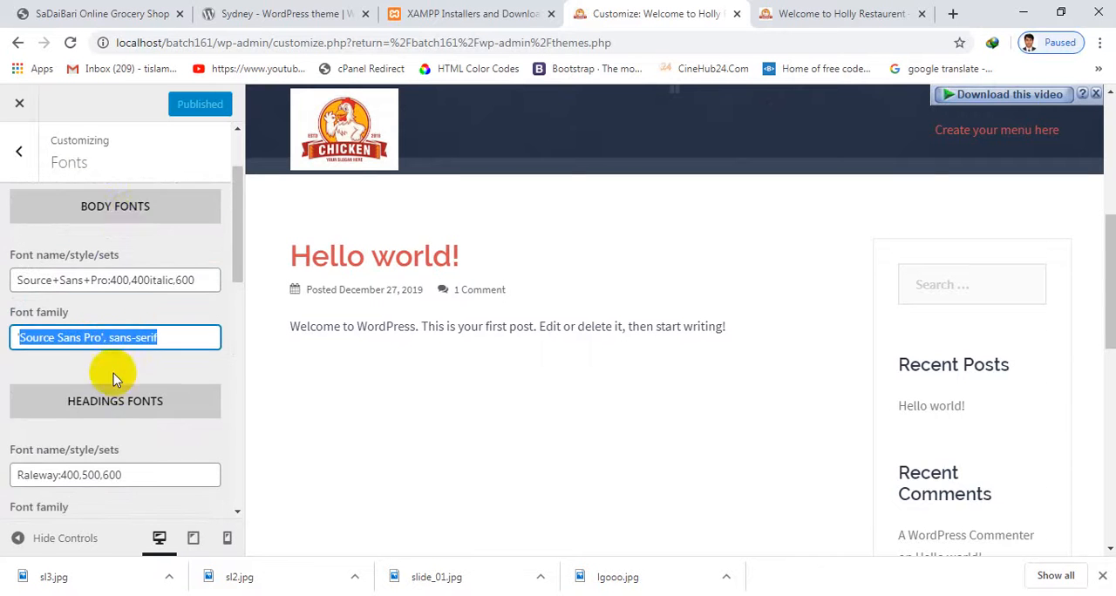
Compare the preview's post heading and text with the headings font and font size settings, and select the Site title size value
left_click_drag(311, 253, 553, 329)
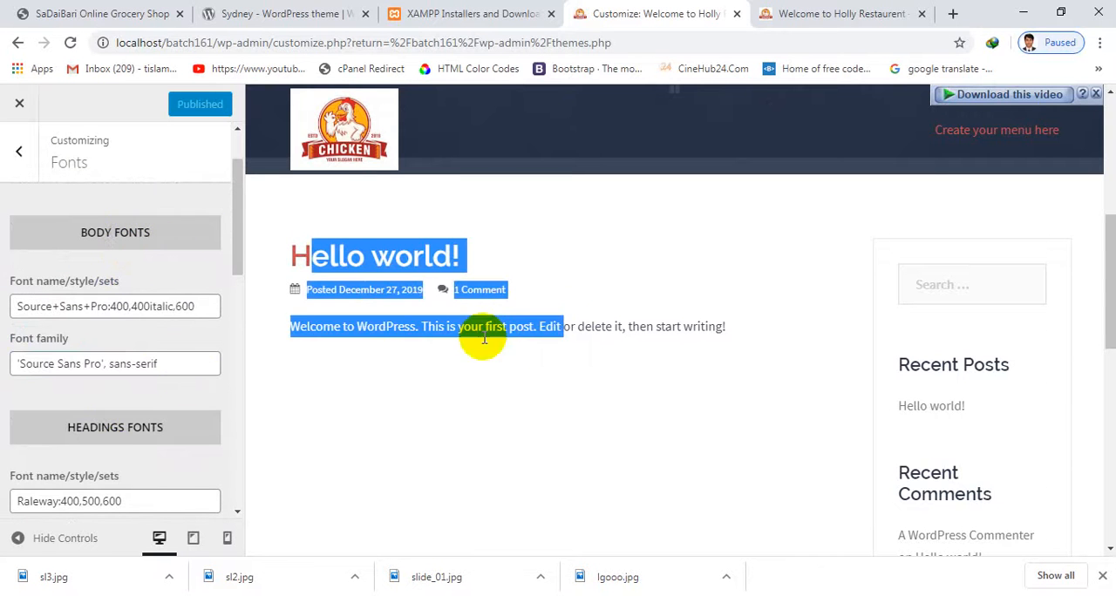
scroll(498, 309, "up", 5)
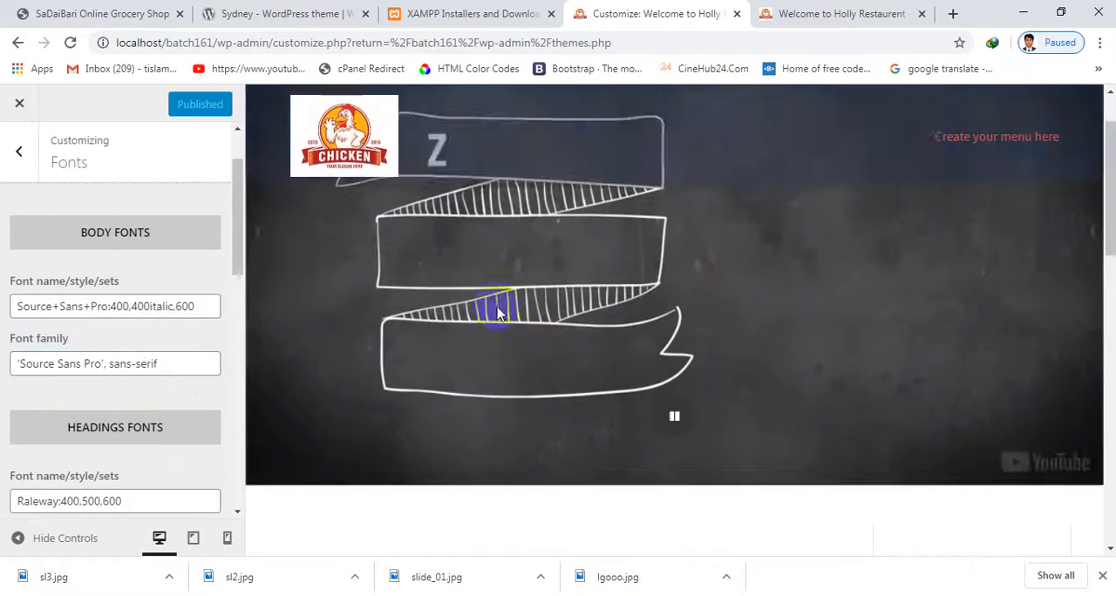
scroll(361, 316, "down", 6)
scroll(126, 446, "down", 3)
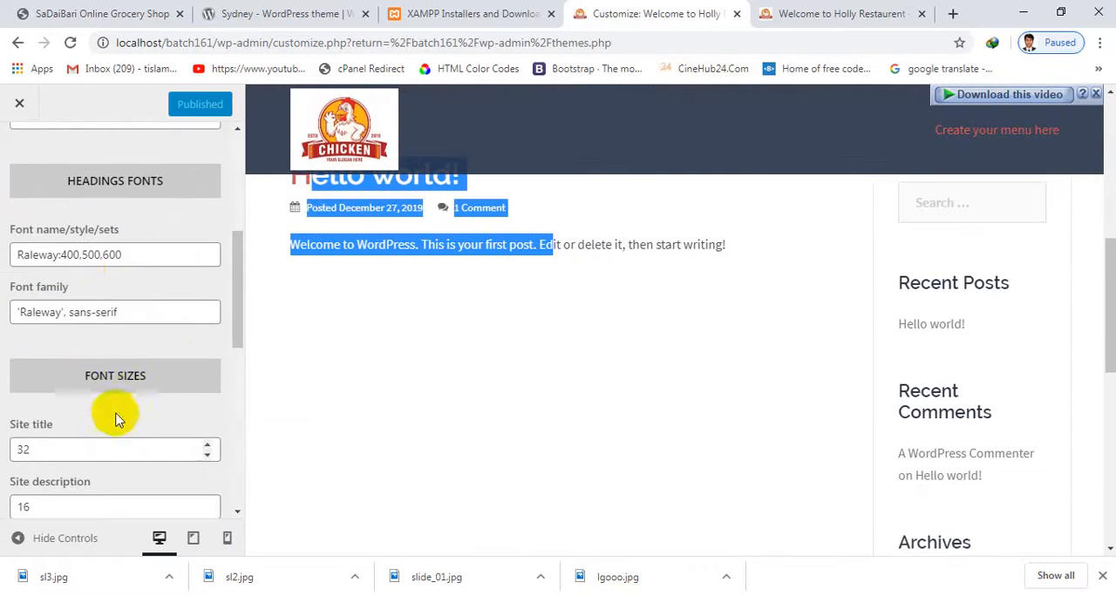
scroll(111, 399, "down", 1)
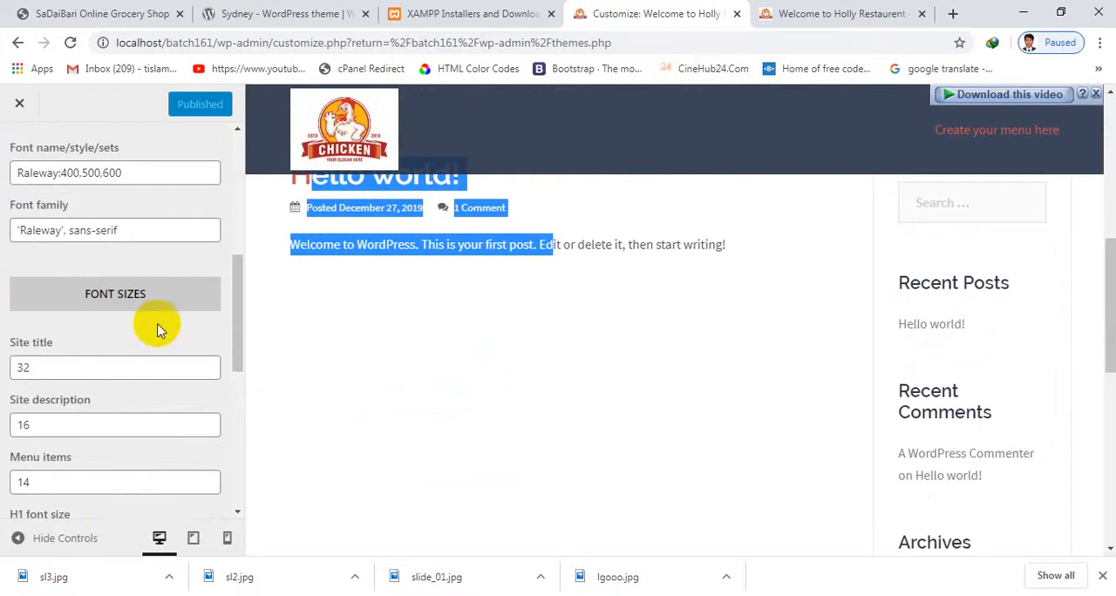
scroll(149, 336, "down", 1)
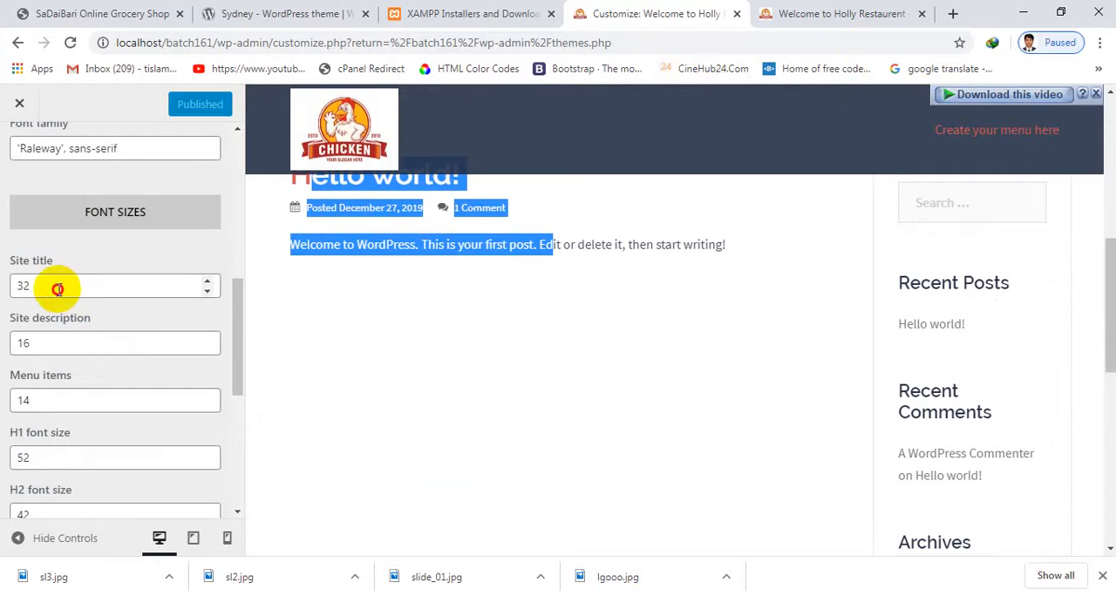
double_click(58, 289)
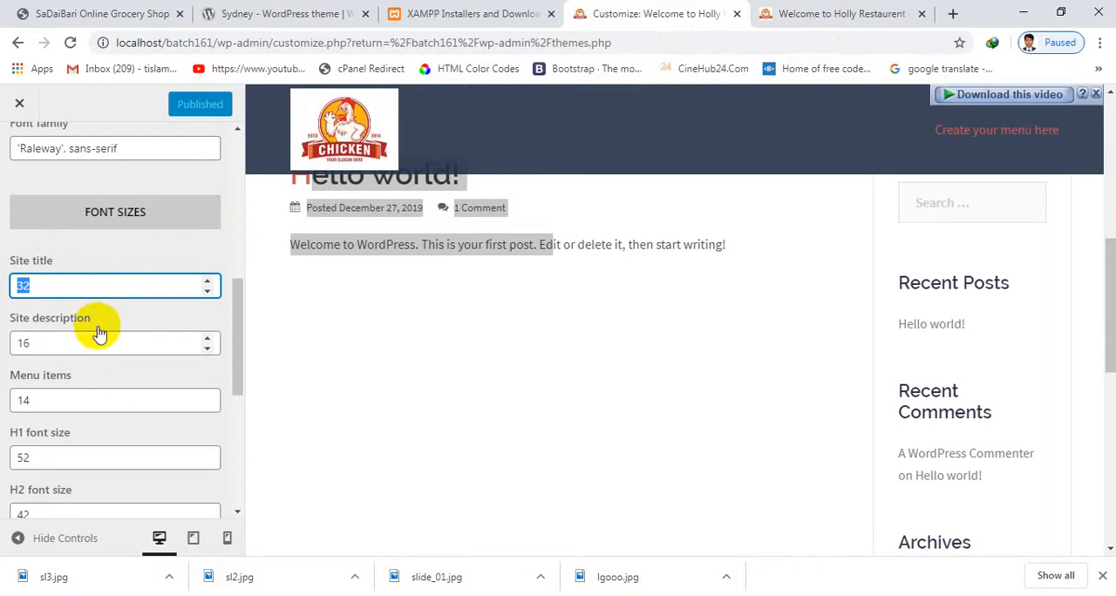
Compare the preview's post text with the font size settings from site title to H4
scroll(637, 330, "down", 1)
scroll(654, 305, "up", 2)
left_click_drag(720, 323, 458, 331)
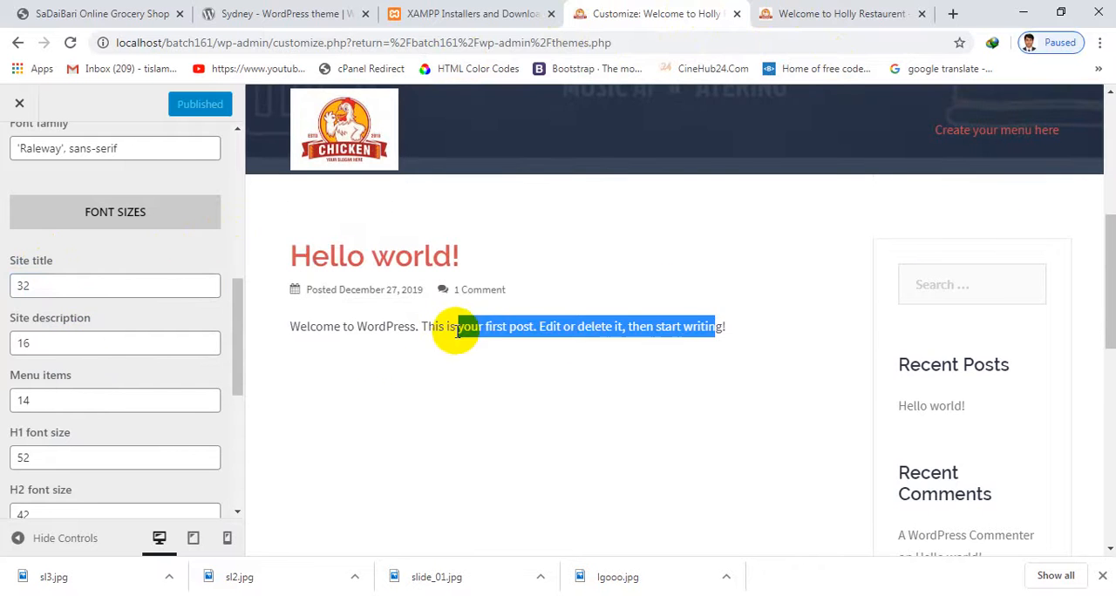
scroll(375, 350, "down", 2)
scroll(72, 342, "down", 2)
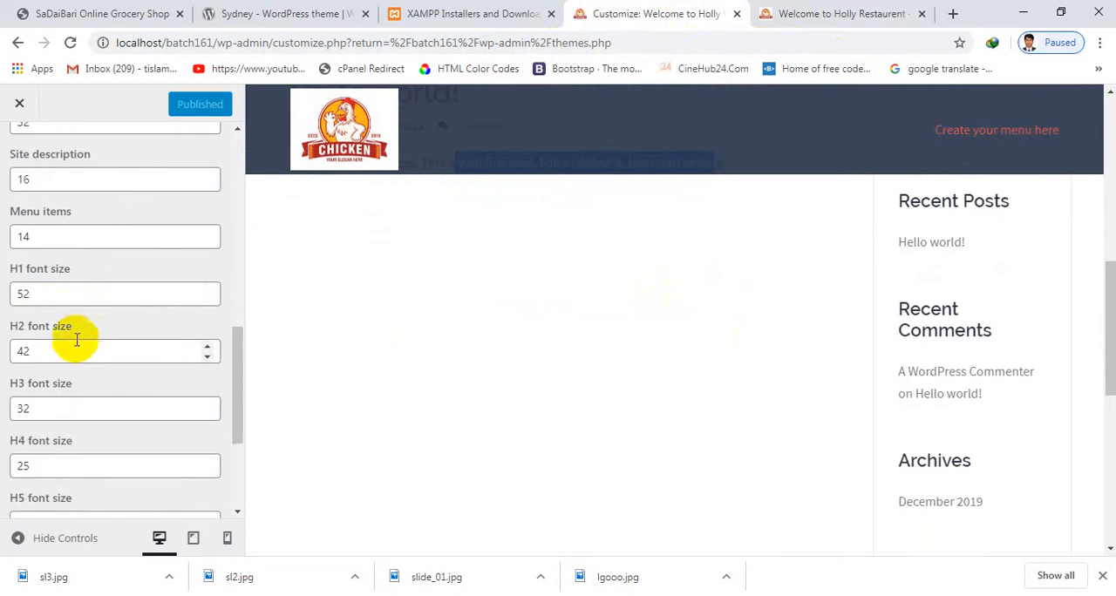
left_click_drag(73, 359, 3, 370)
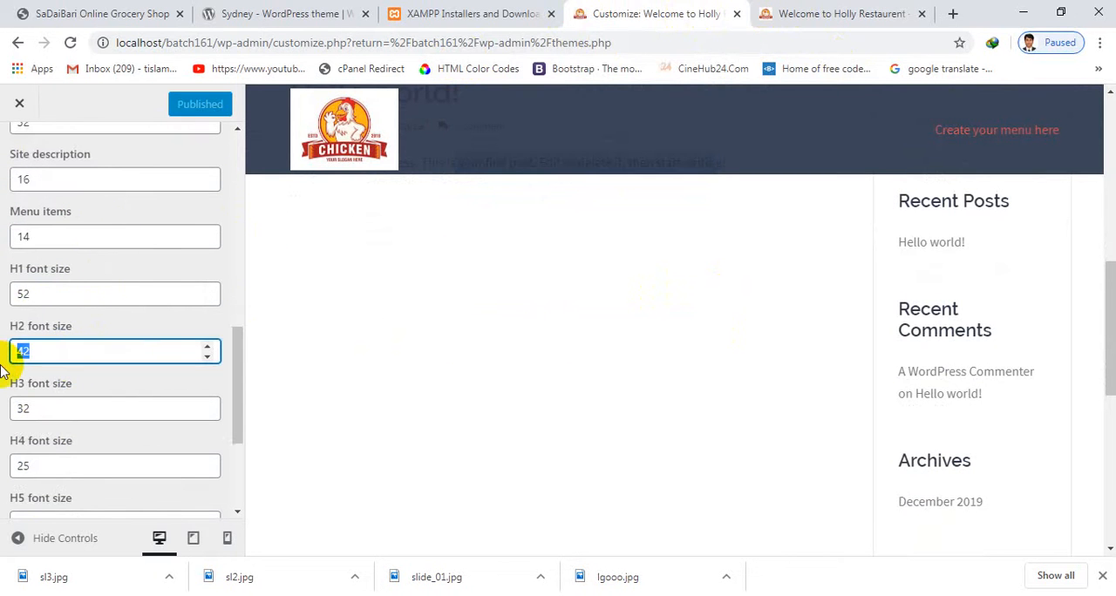
left_click(61, 296)
Set the H3 font size to 30 and leave the Fonts settings
left_click(40, 400)
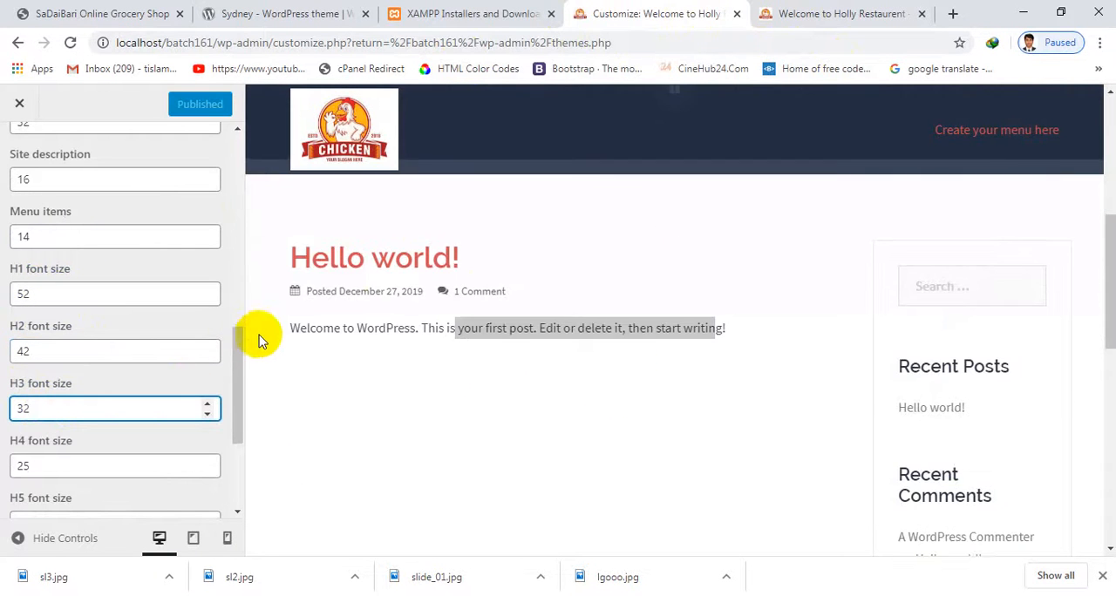
scroll(120, 331, "up", 5)
scroll(120, 331, "down", 10)
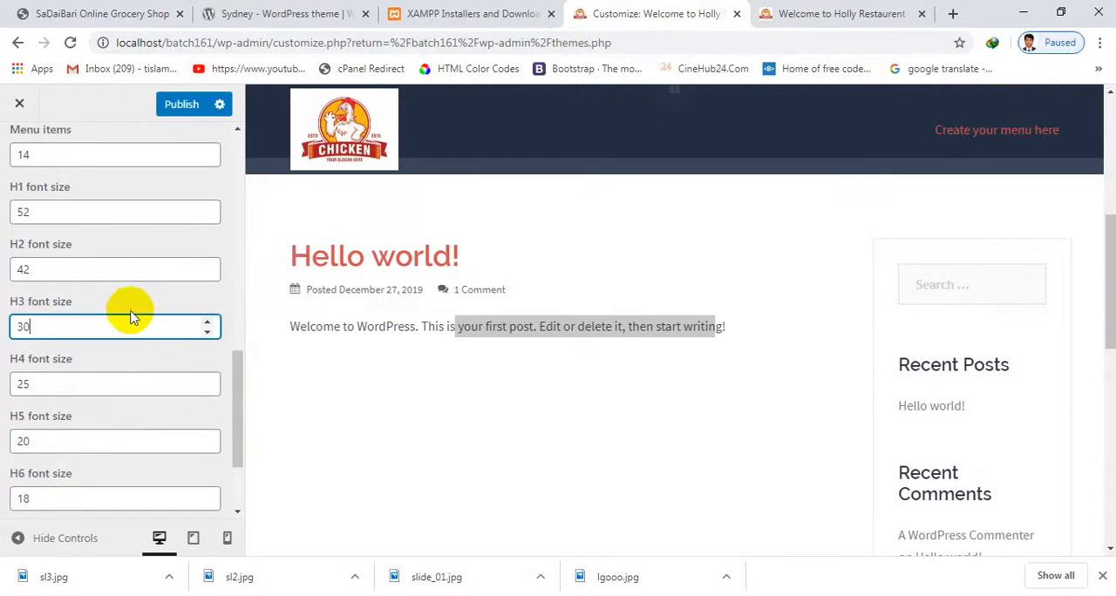
scroll(65, 263, "up", 9)
left_click(17, 156)
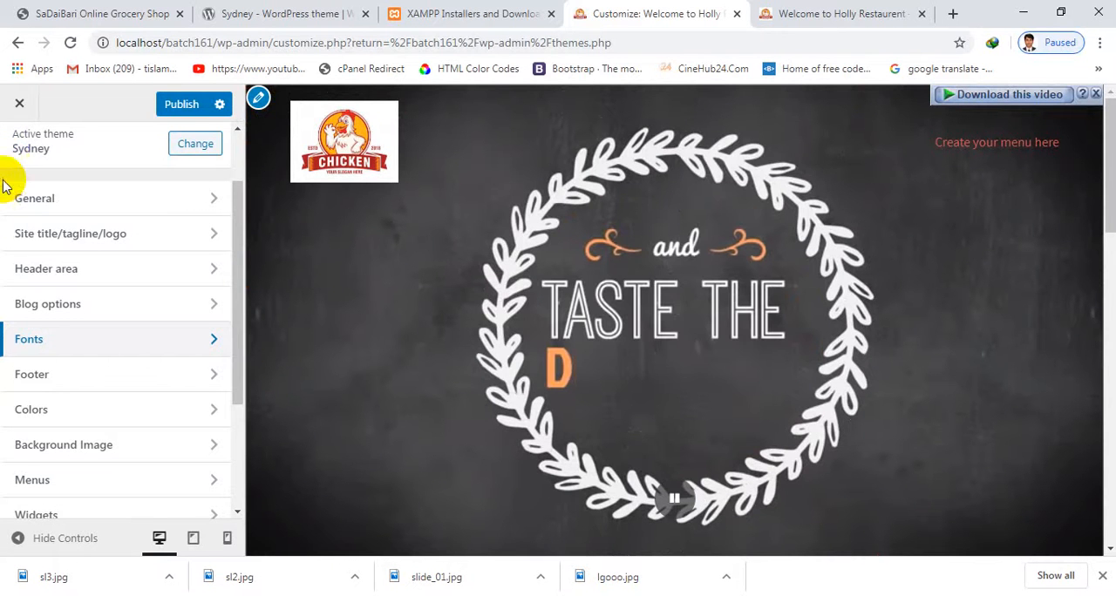
Try one footer widget area, set the footer back to three widget areas, and publish the changes
left_click(67, 372)
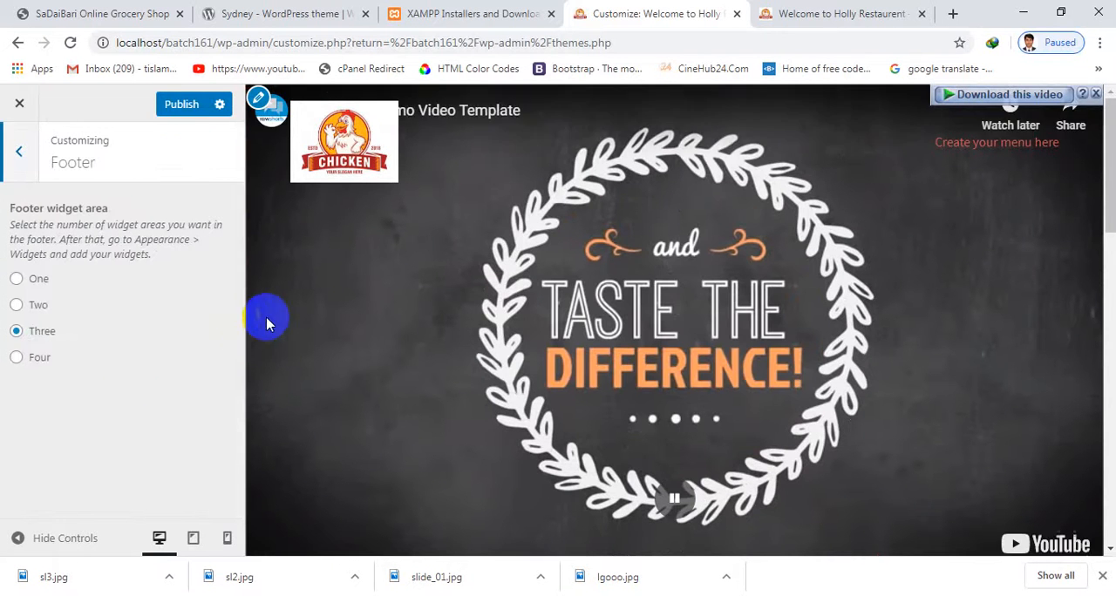
scroll(610, 397, "down", 10)
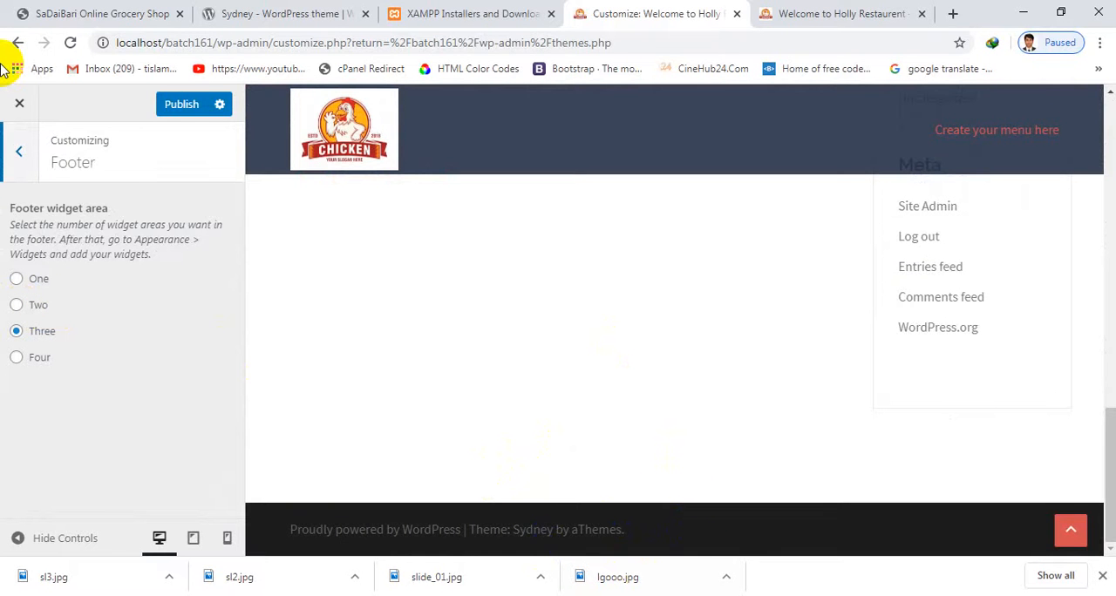
left_click(15, 281)
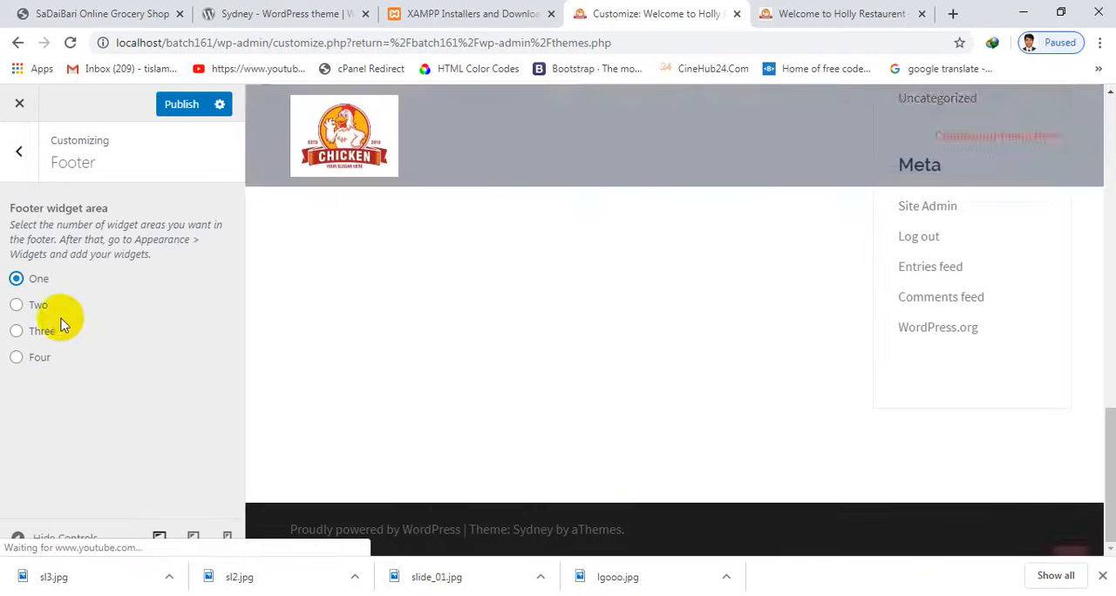
left_click(39, 338)
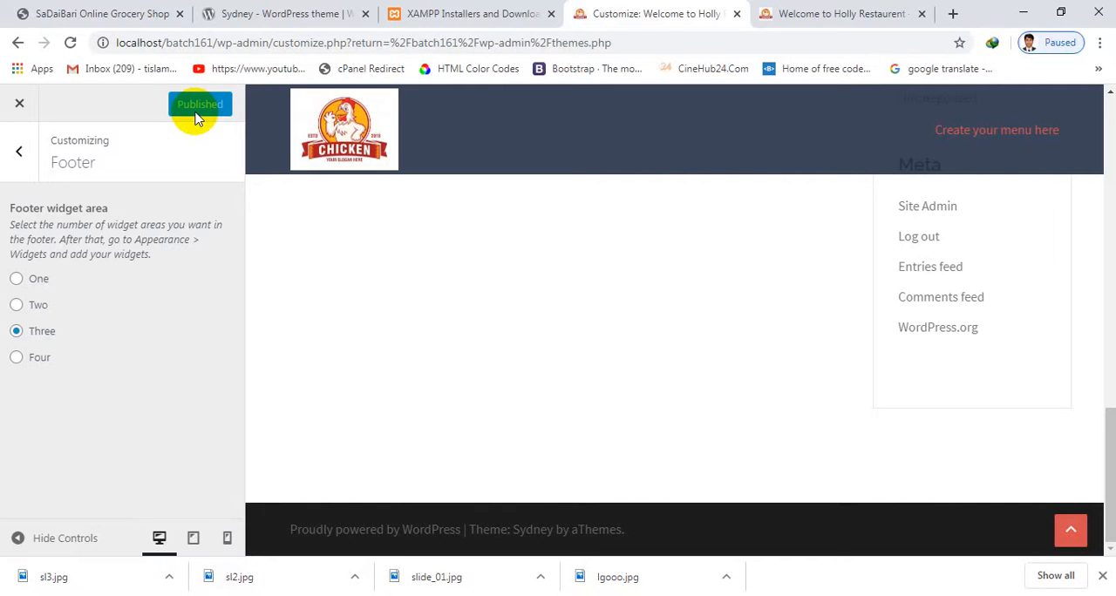
left_click(19, 162)
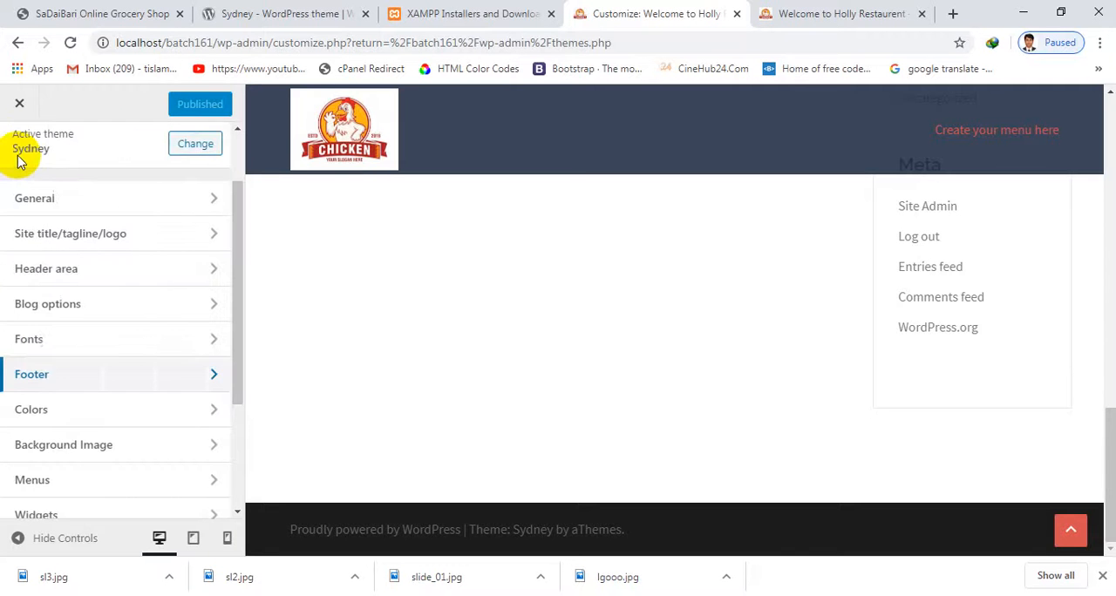
Try the dark grey background color #595959 in the General colors and restore the default background color
scroll(92, 349, "down", 2)
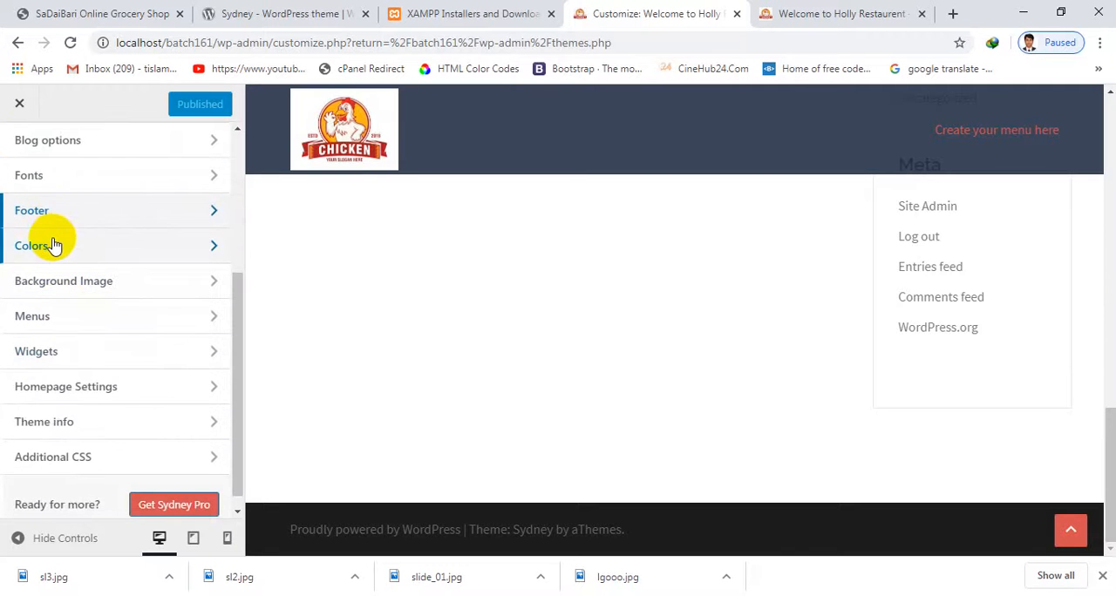
left_click(49, 243)
left_click(58, 221)
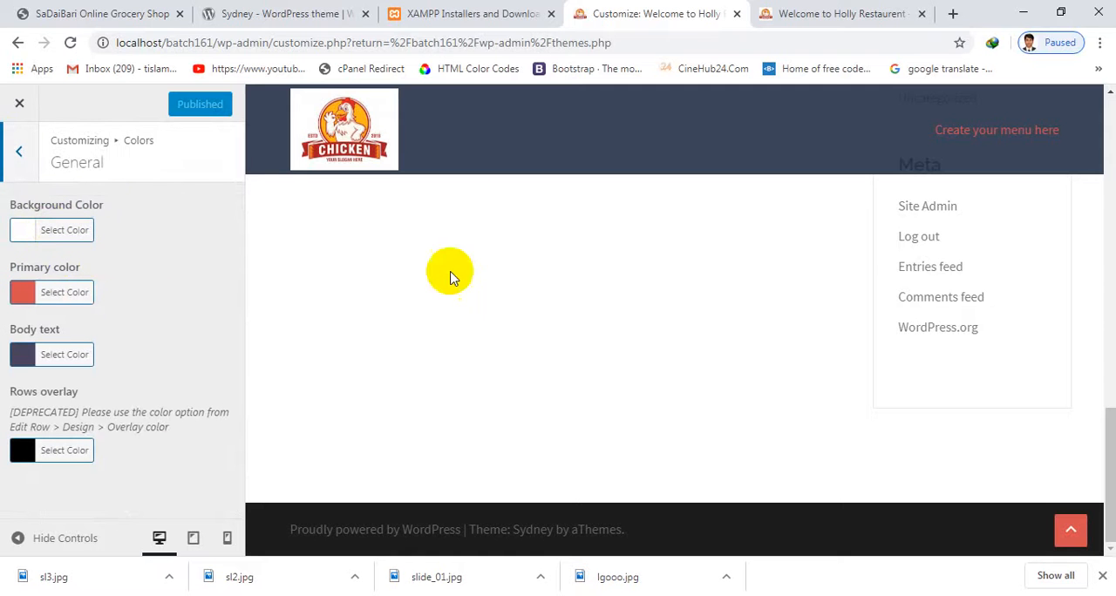
left_click(28, 231)
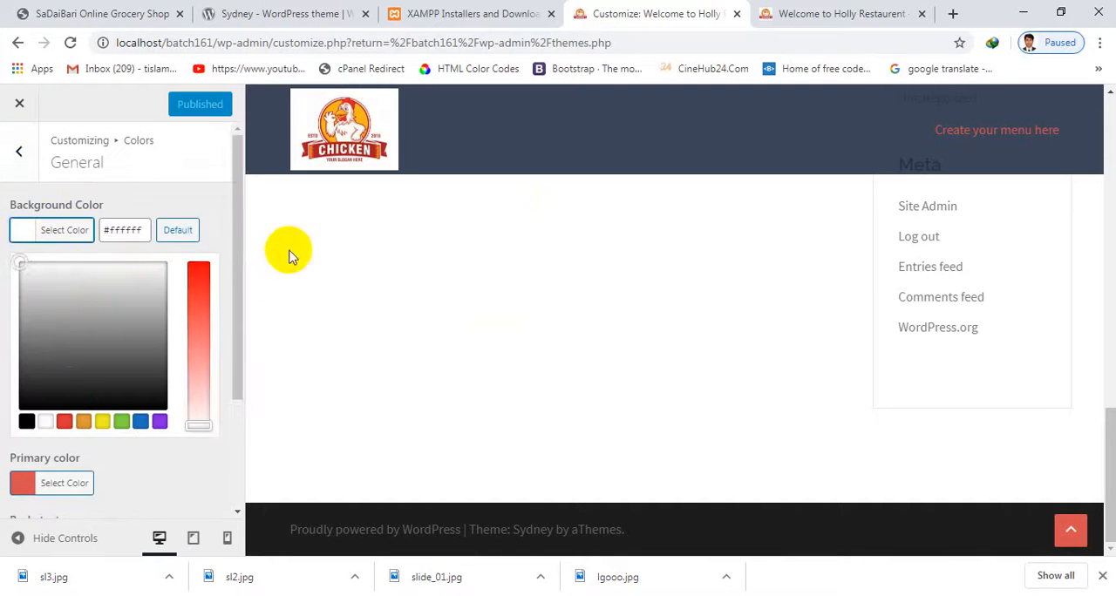
left_click(68, 359)
scroll(964, 348, "up", 5)
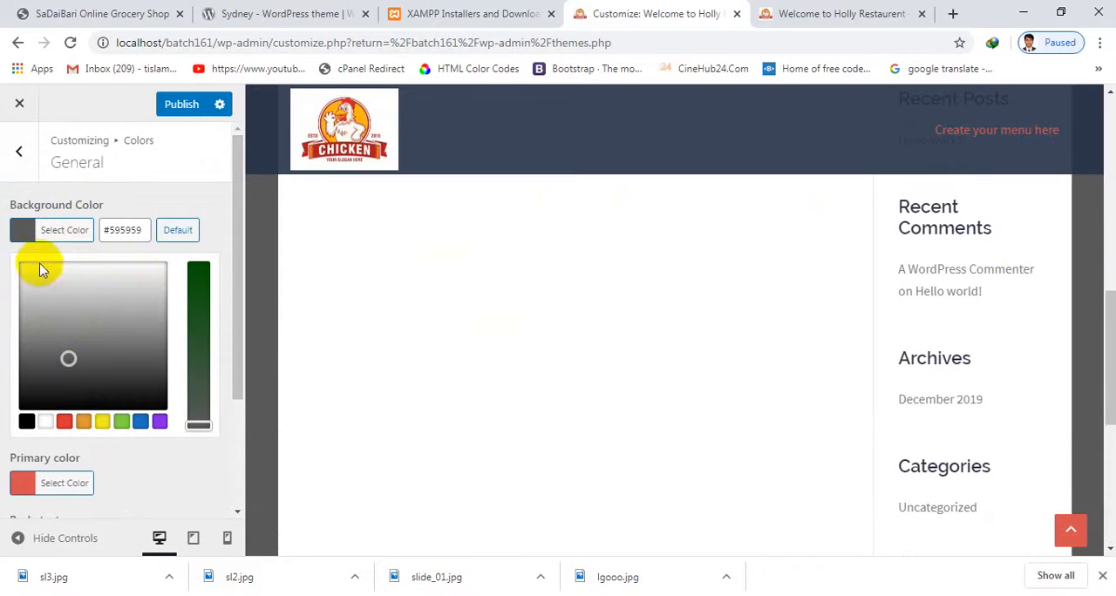
left_click(23, 234)
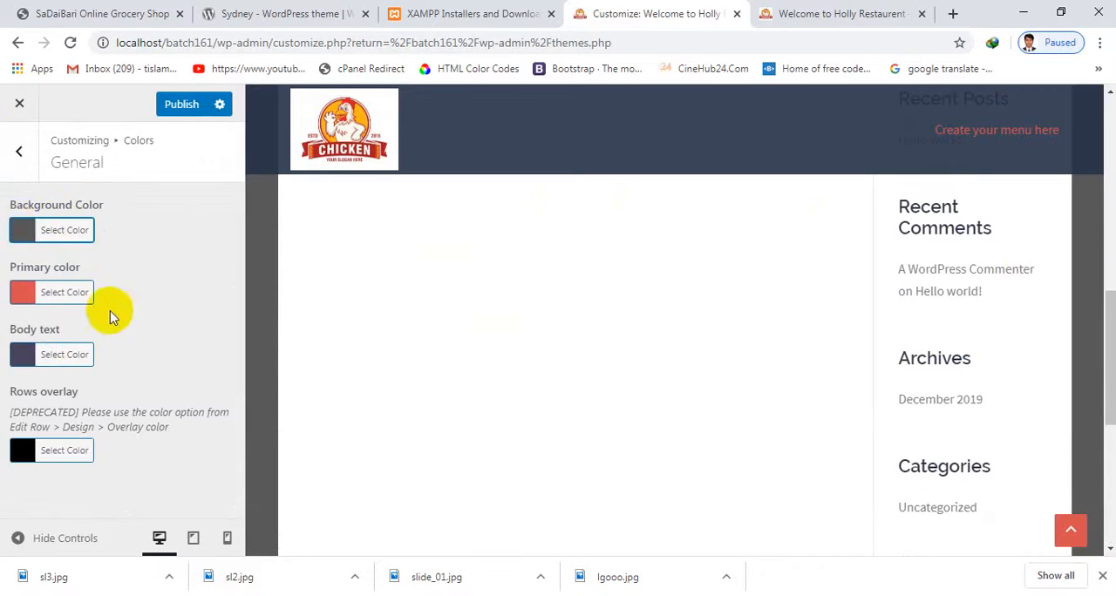
left_click(20, 229)
left_click(169, 227)
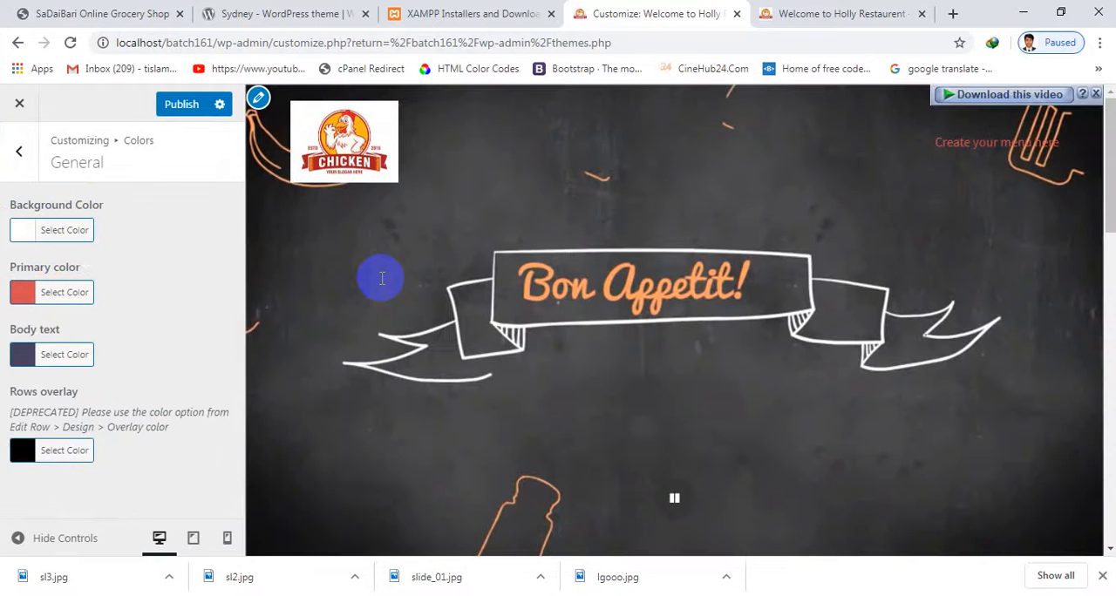
Set the body text color to dark brown #2d2920 in the General colors
scroll(939, 374, "down", 10)
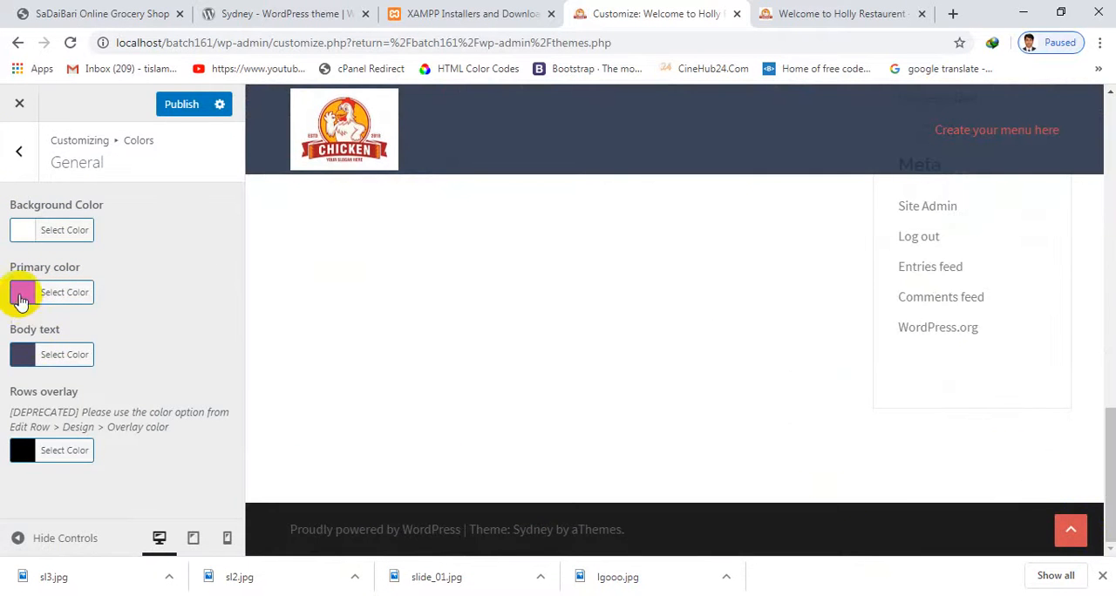
scroll(523, 287, "up", 8)
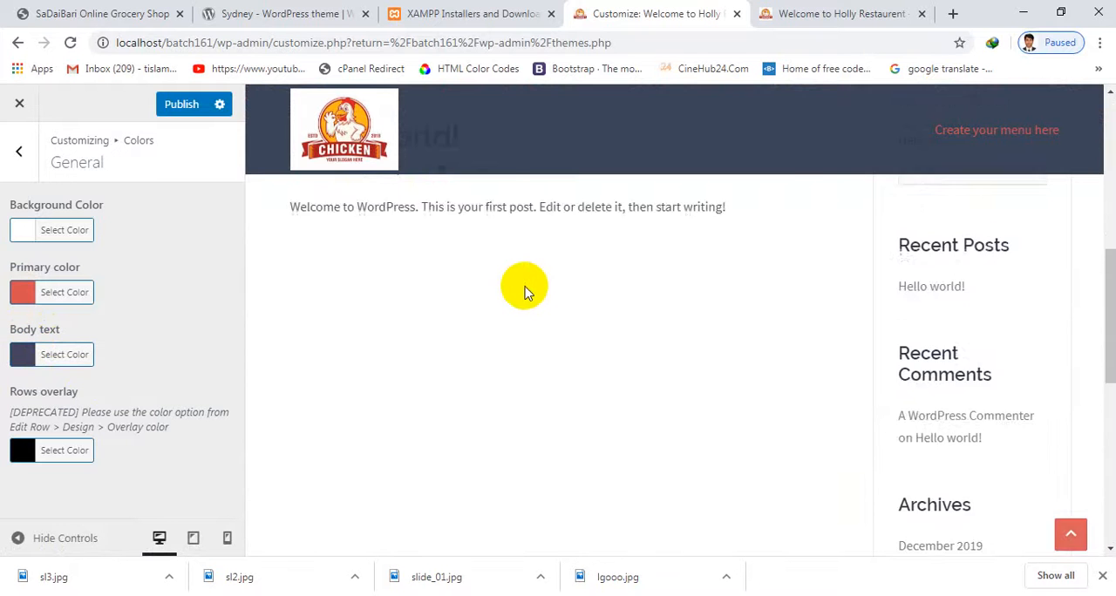
left_click(23, 355)
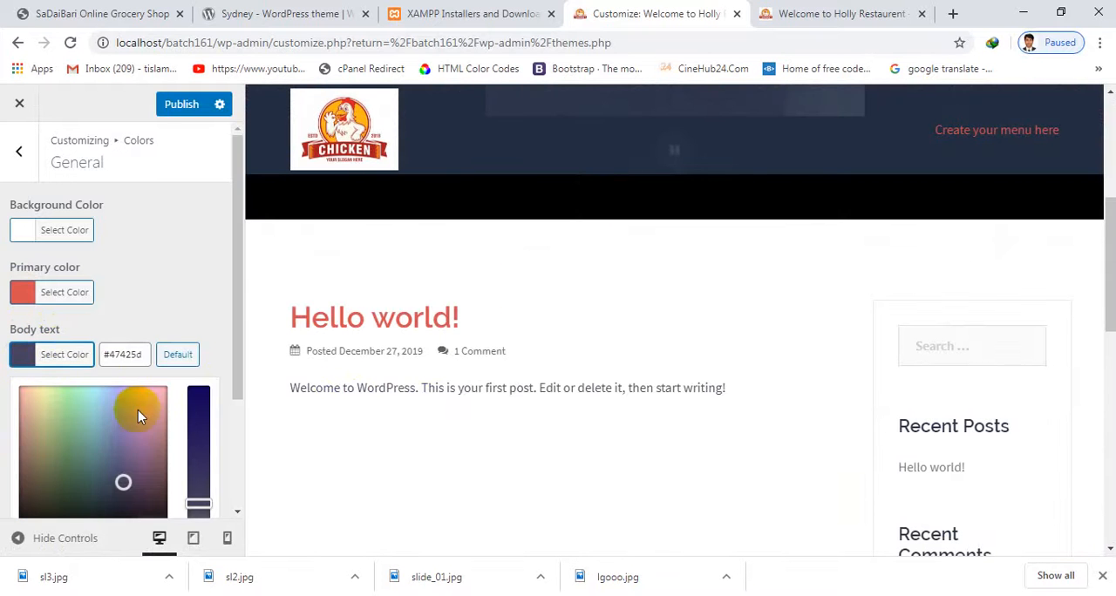
left_click_drag(140, 411, 0, 356)
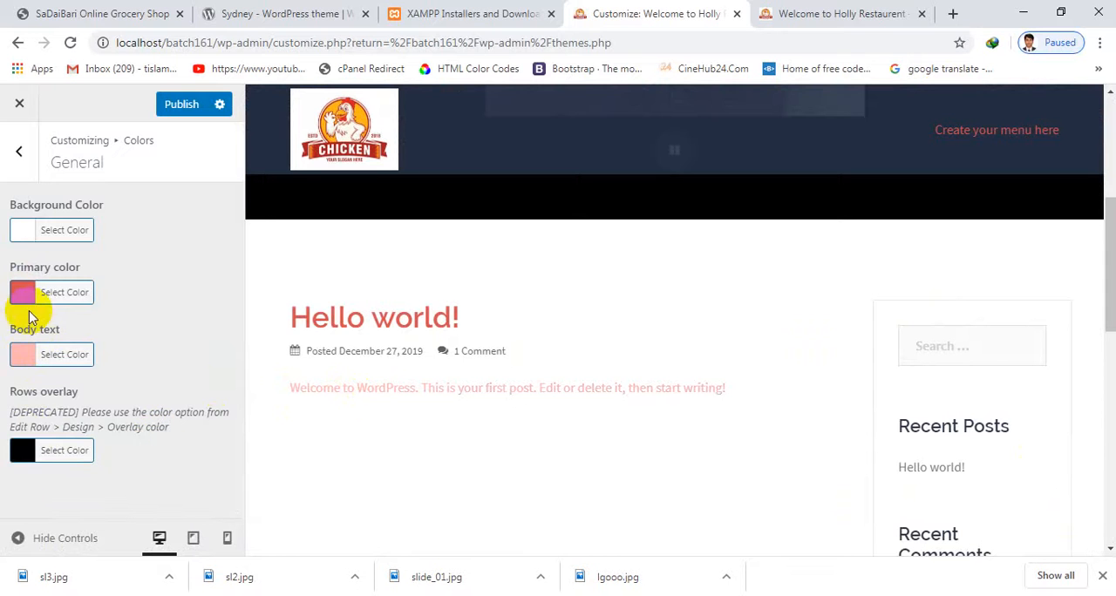
left_click(31, 354)
left_click(36, 508)
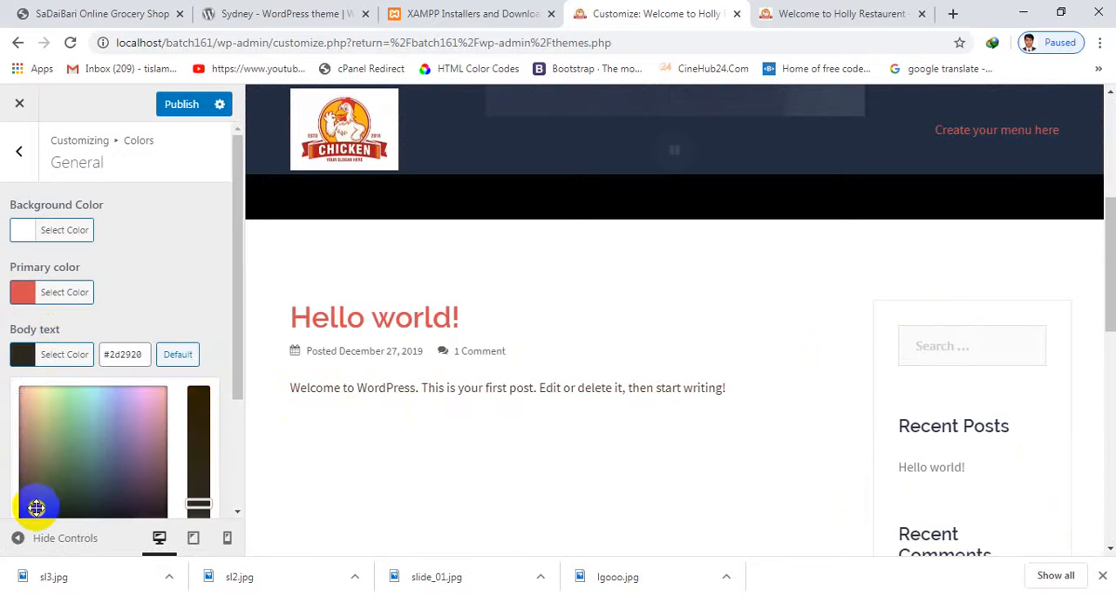
left_click(23, 355)
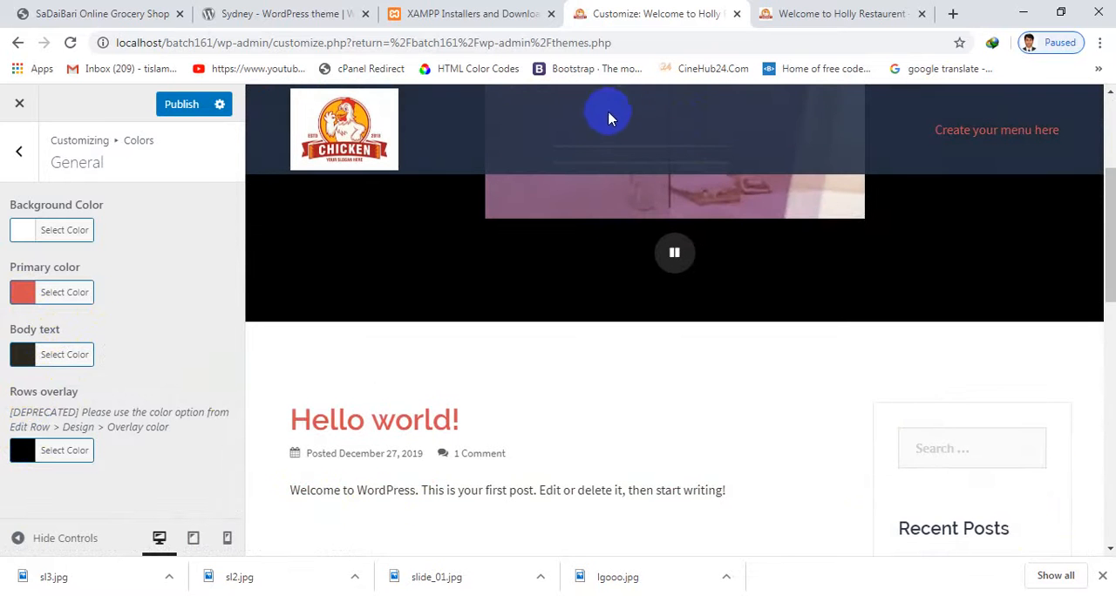
left_click(19, 150)
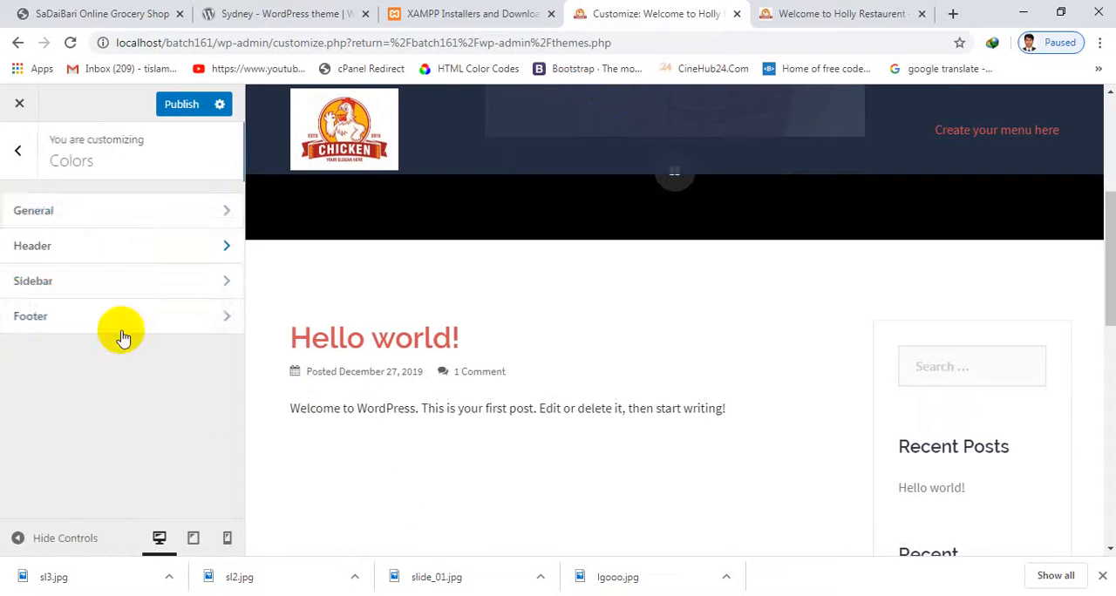
Set the sidebar background to light grey #dbdbdb in the Sidebar colors
left_click(38, 285)
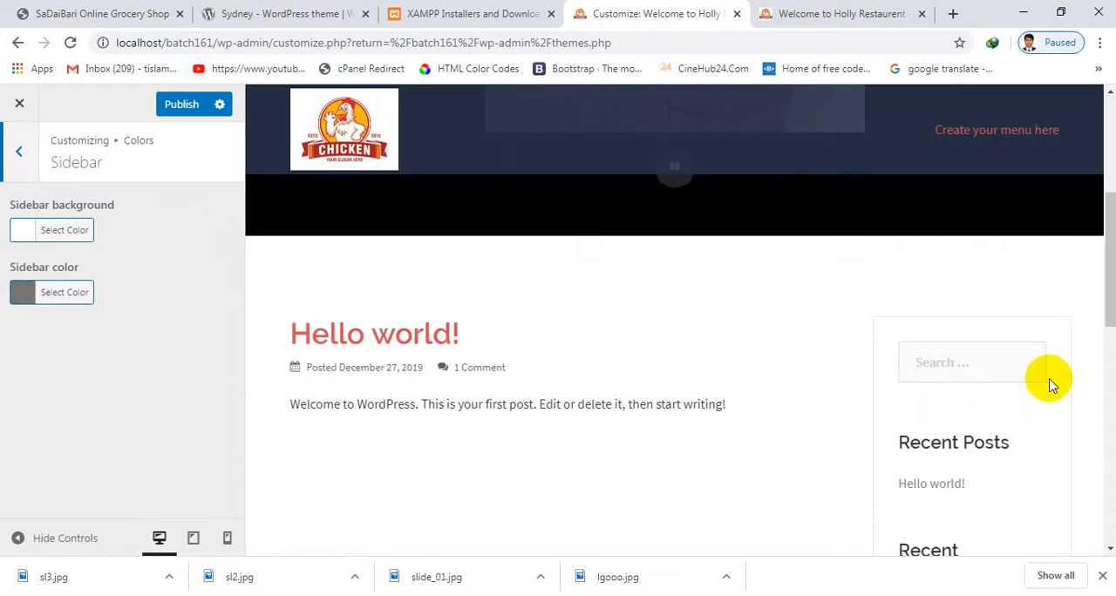
scroll(1028, 366, "down", 3)
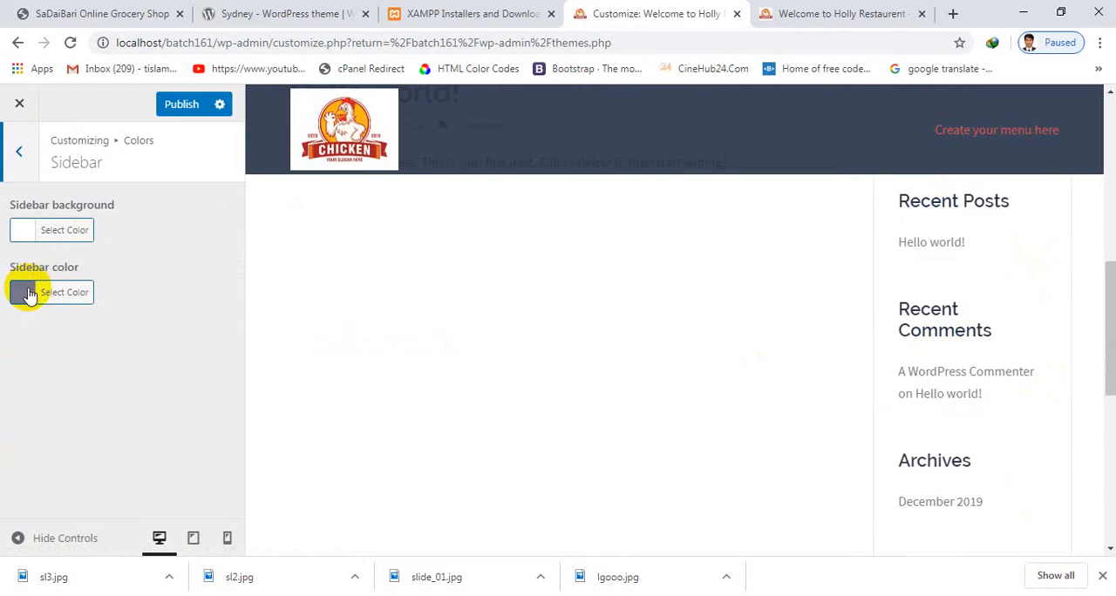
left_click(23, 236)
left_click(94, 357)
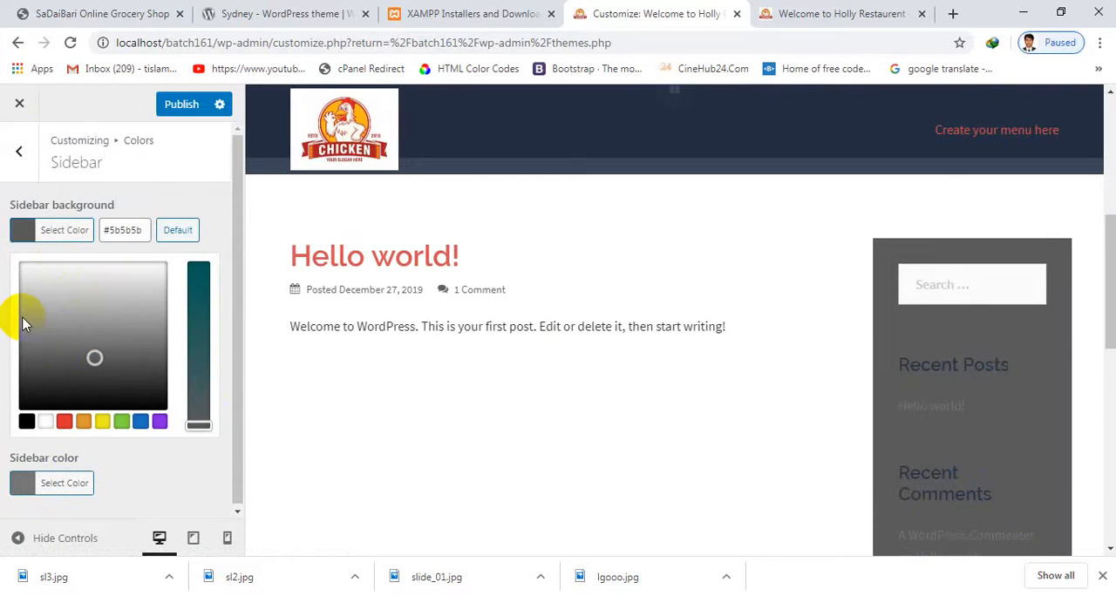
left_click_drag(23, 323, 22, 288)
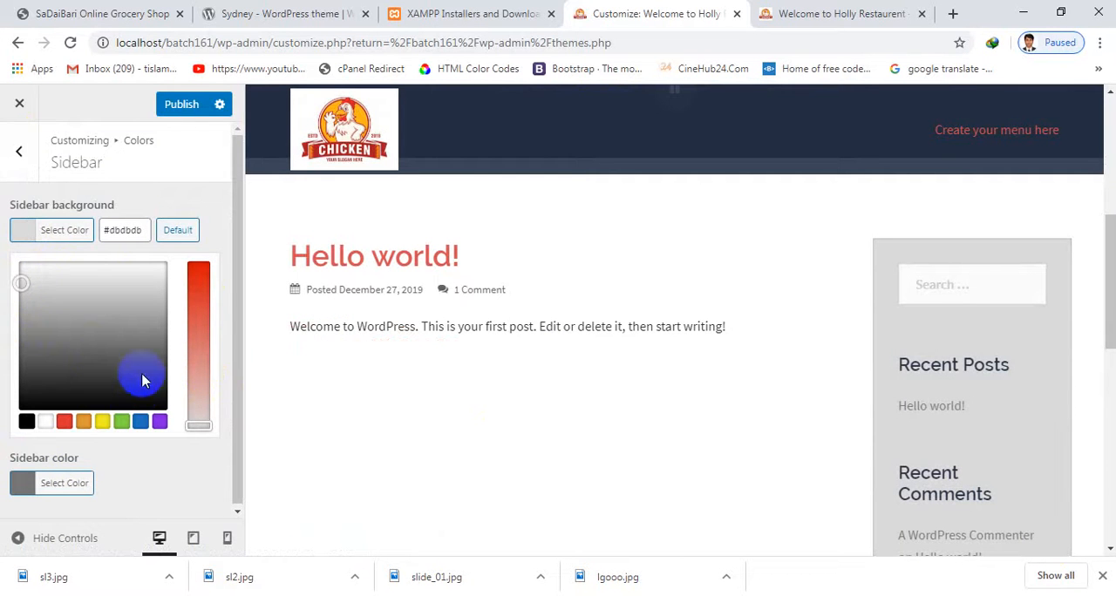
left_click(18, 153)
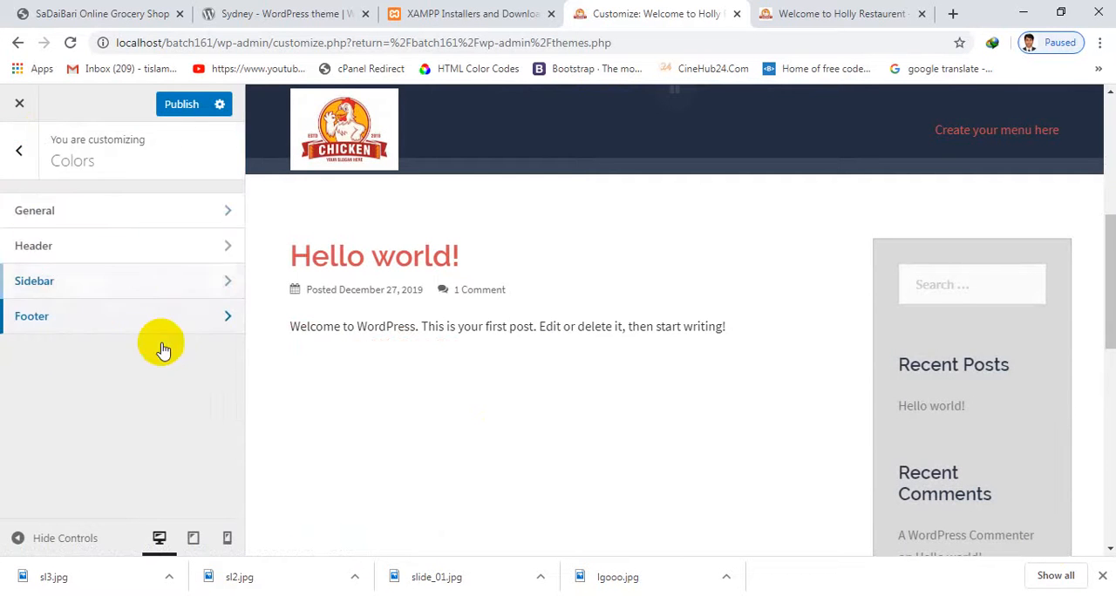
Change the footer background to teal in the Footer colors and go back to the customizer's main section list
left_click(161, 324)
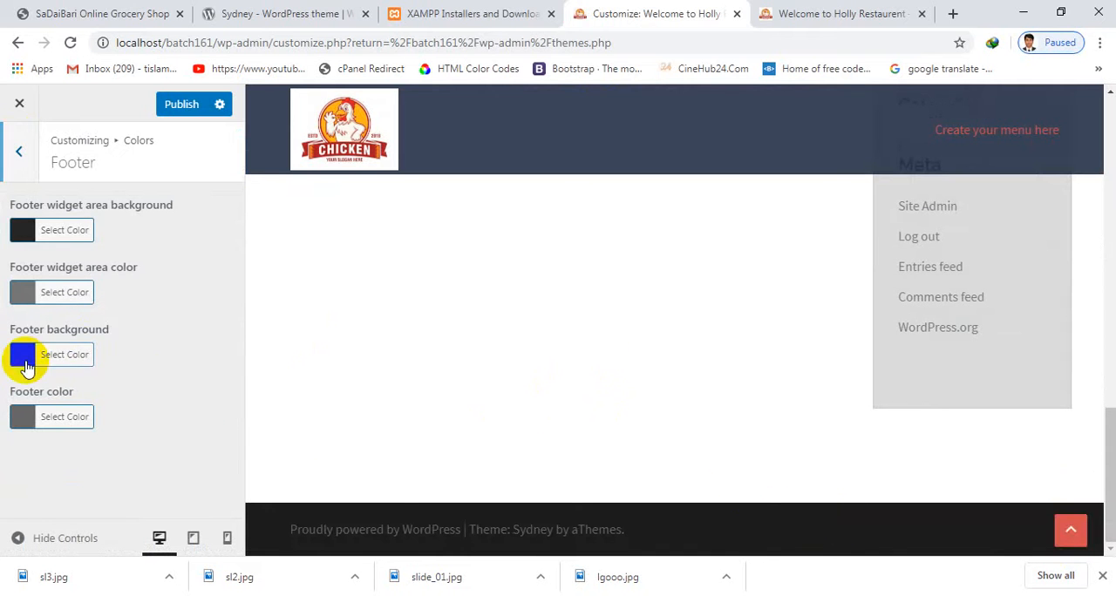
left_click(25, 359)
left_click(95, 447)
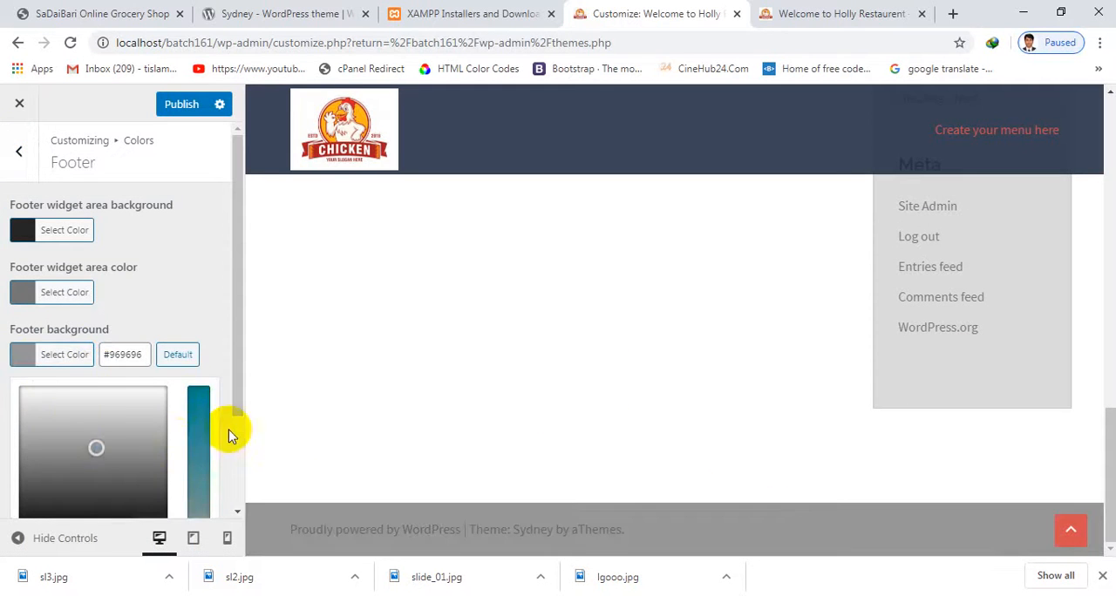
left_click(200, 435)
scroll(201, 449, "down", 2)
left_click(201, 459)
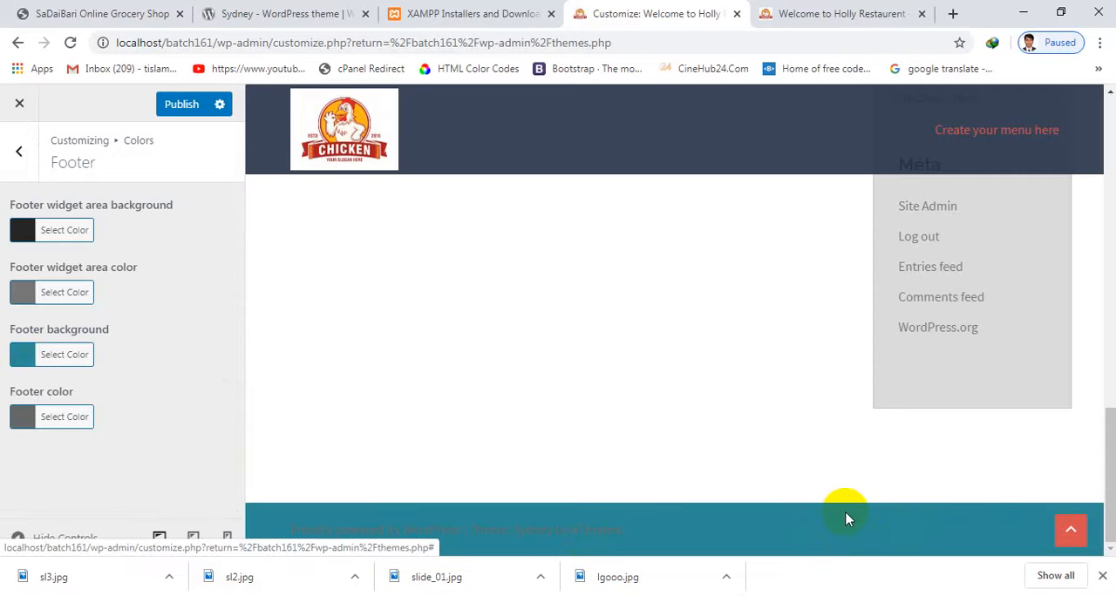
scroll(523, 393, "up", 3)
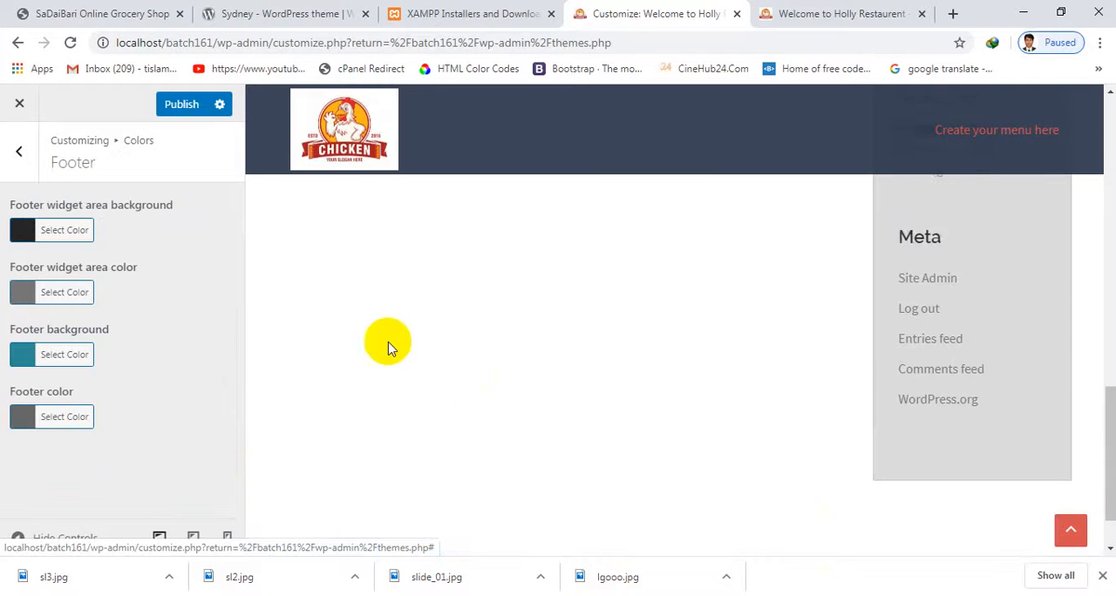
left_click(7, 151)
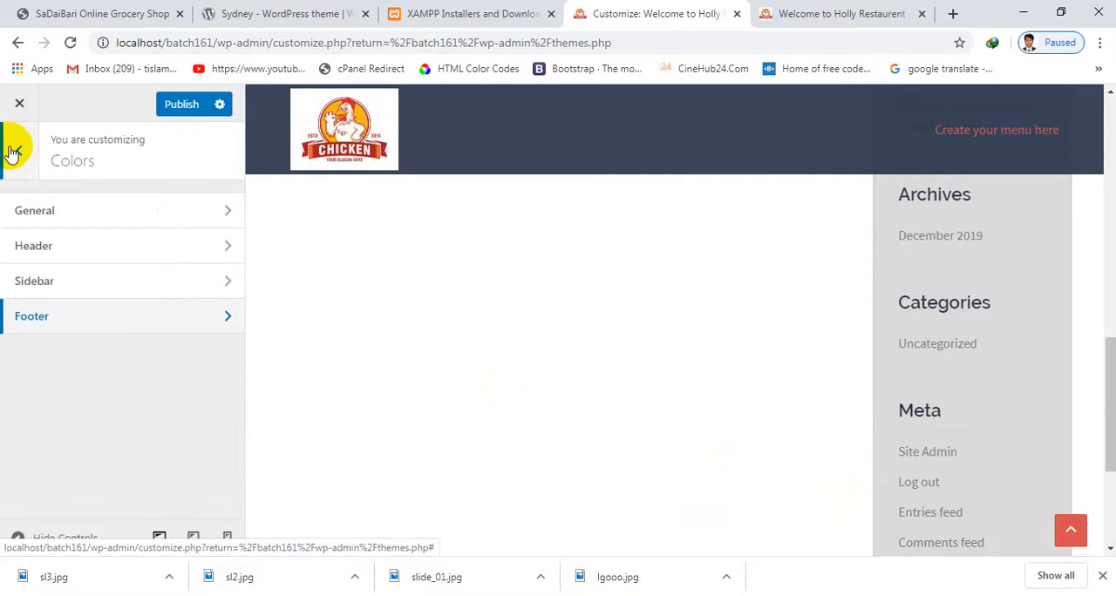
left_click(15, 153)
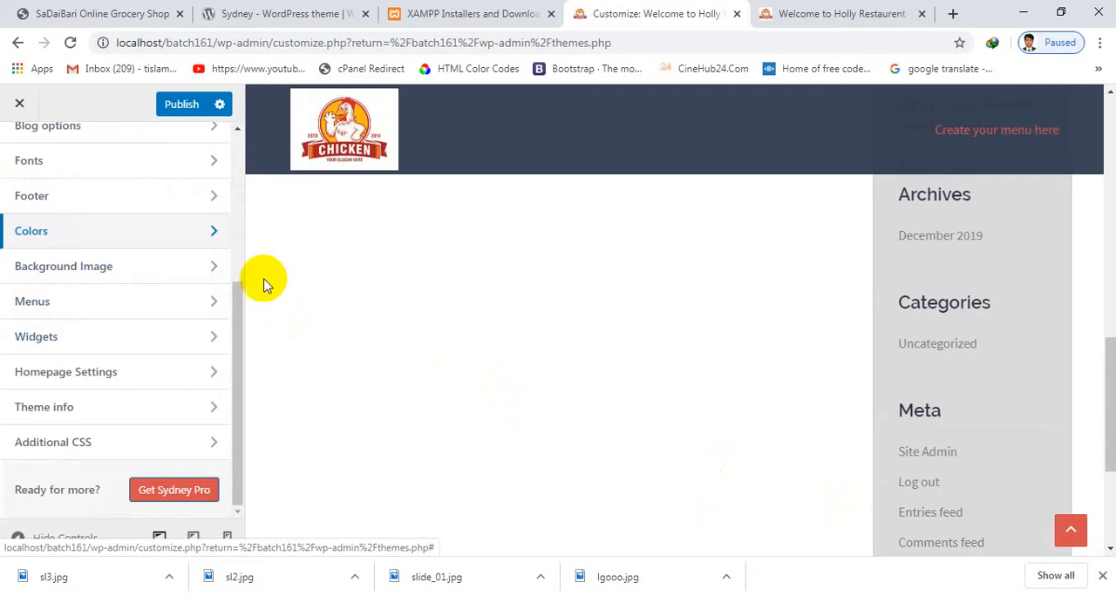
Try slide_01 from the media library as the site's background image, preview it down the page, and remove it again
left_click(55, 264)
left_click(139, 237)
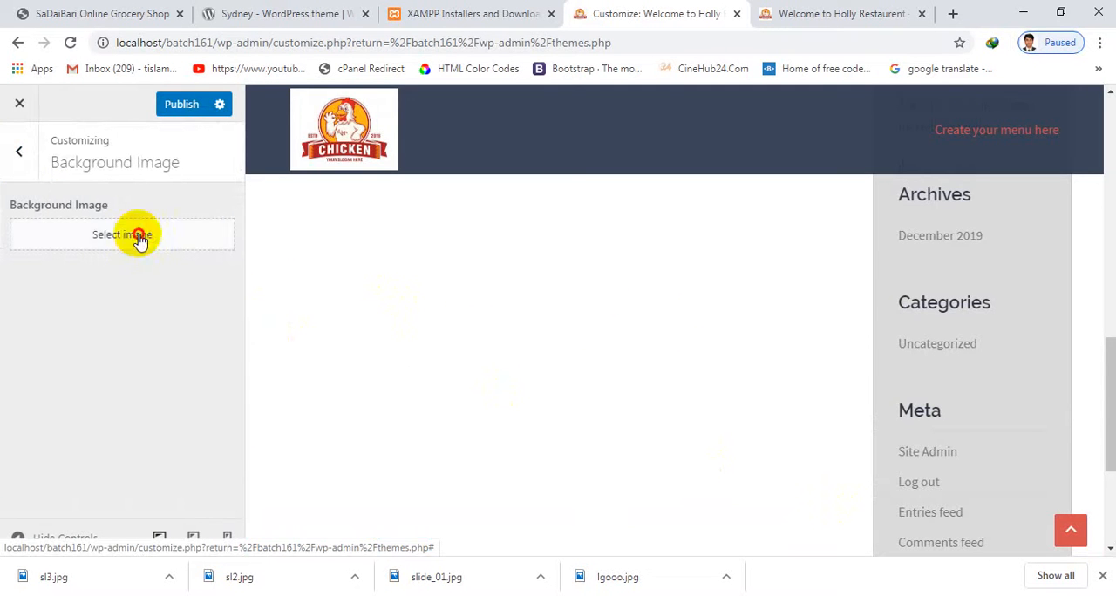
left_click(118, 262)
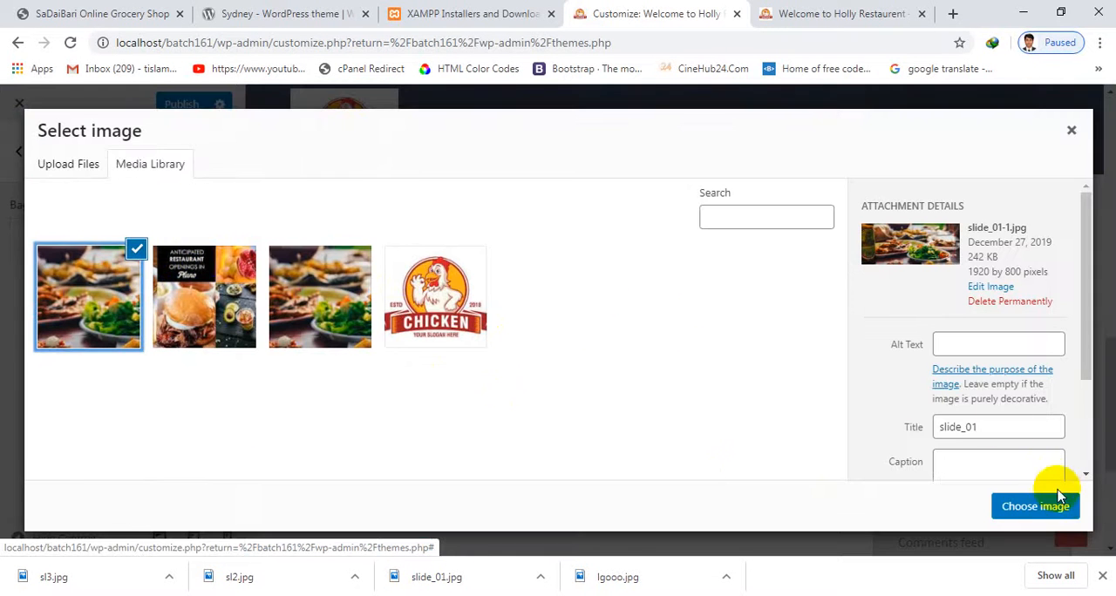
left_click(1033, 507)
scroll(1046, 488, "down", 3)
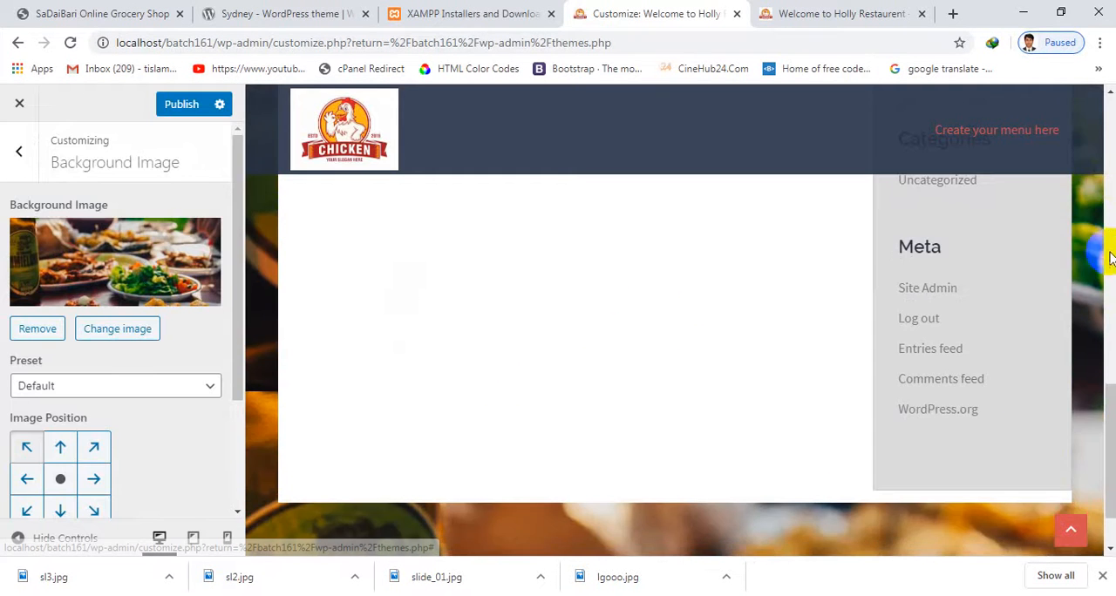
scroll(932, 510, "down", 1)
scroll(380, 481, "up", 3)
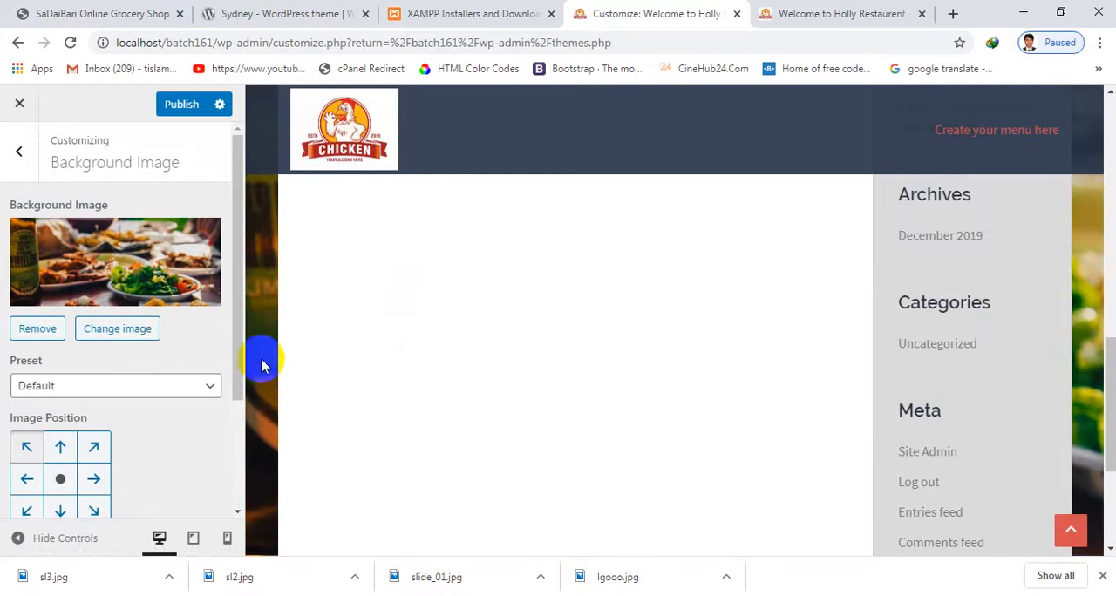
scroll(418, 441, "up", 9)
scroll(427, 436, "down", 3)
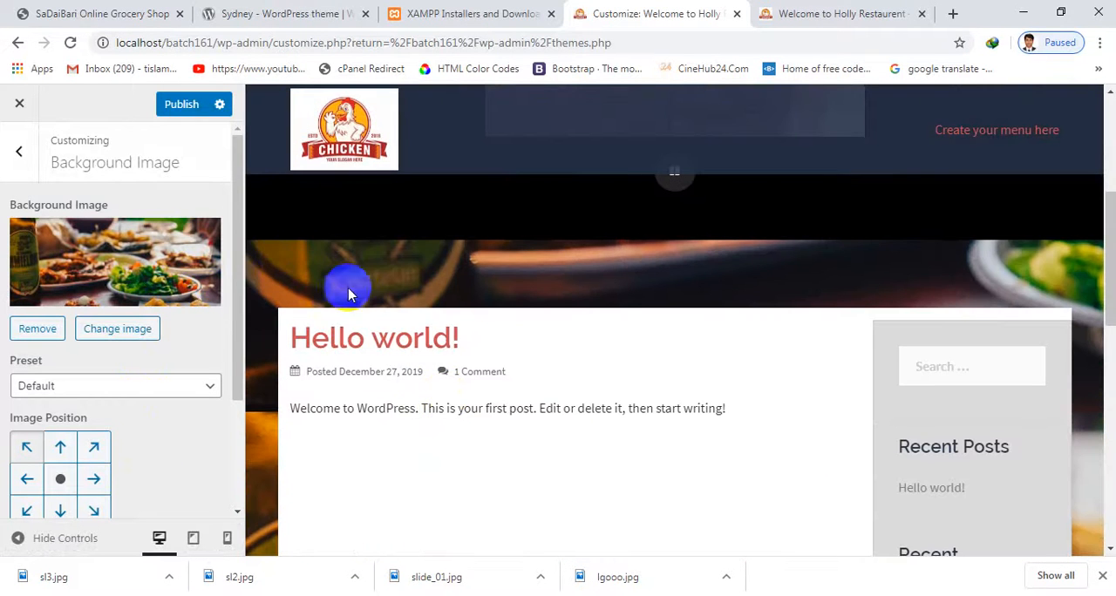
scroll(327, 331, "down", 2)
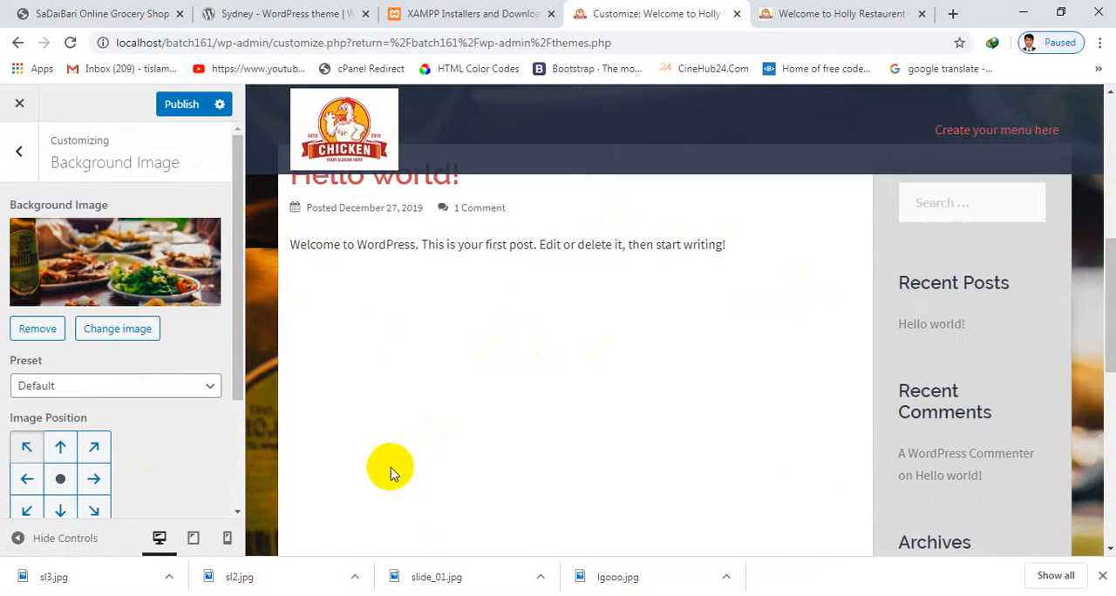
left_click(54, 330)
left_click(18, 151)
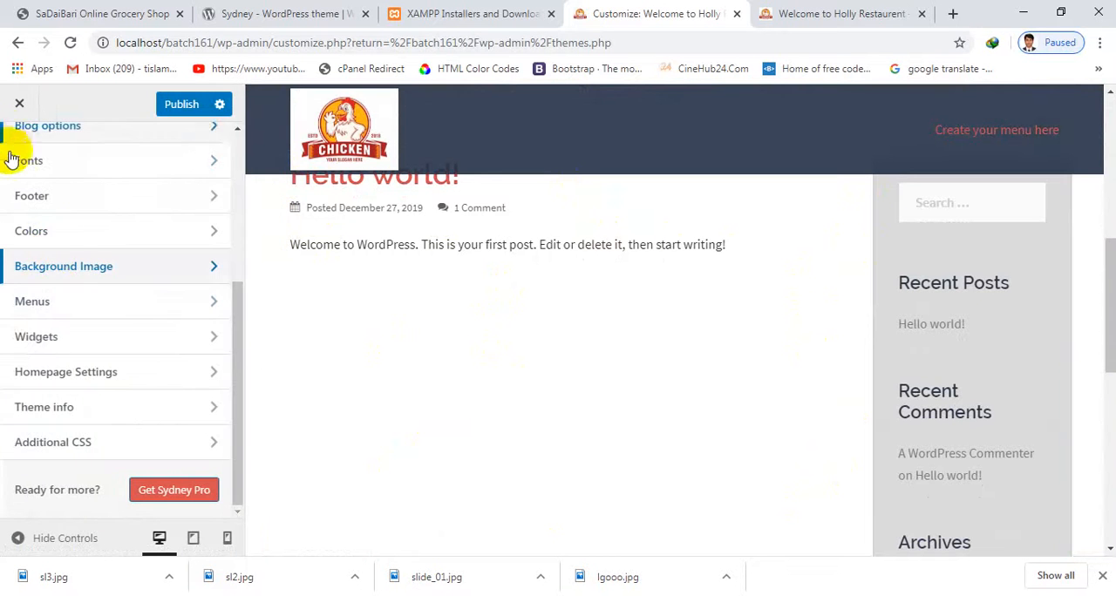
Check the Widgets section, and try the static page option in Homepage Settings before restoring the latest posts display
left_click(107, 339)
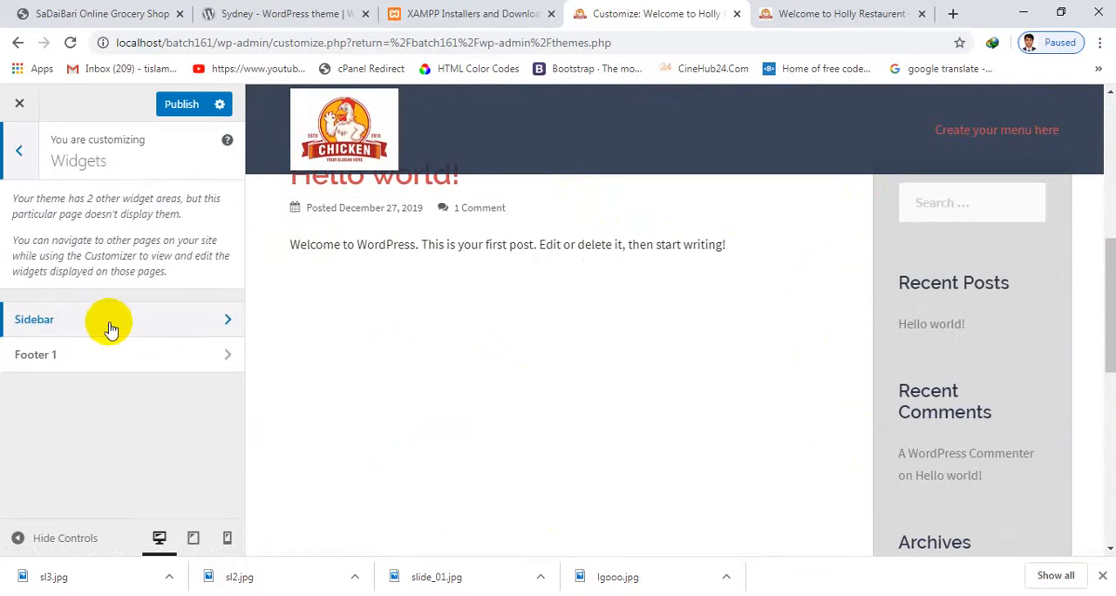
left_click(16, 153)
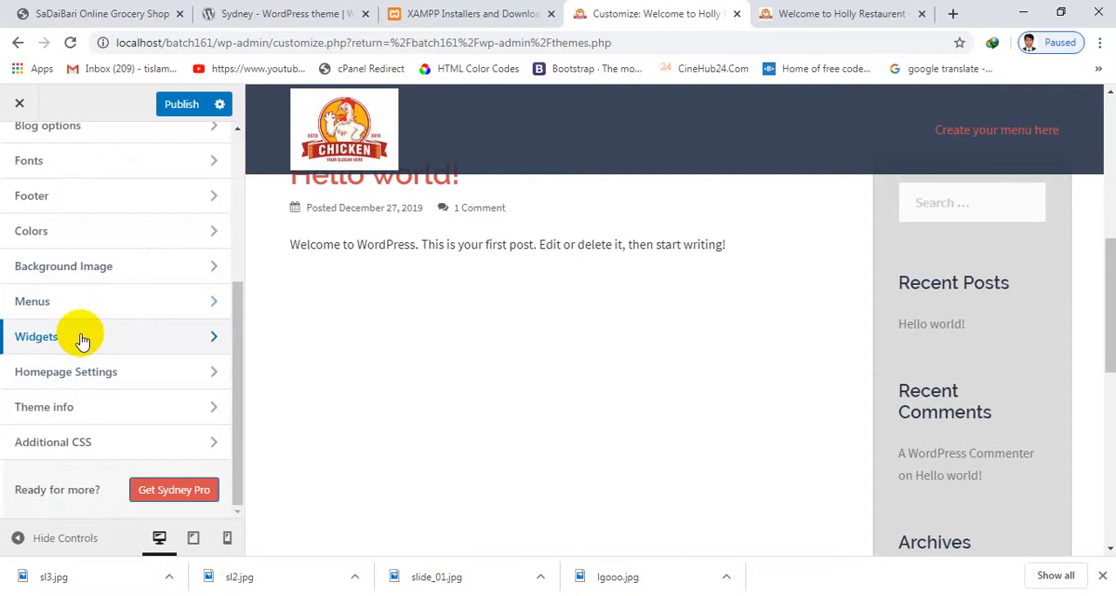
left_click(100, 374)
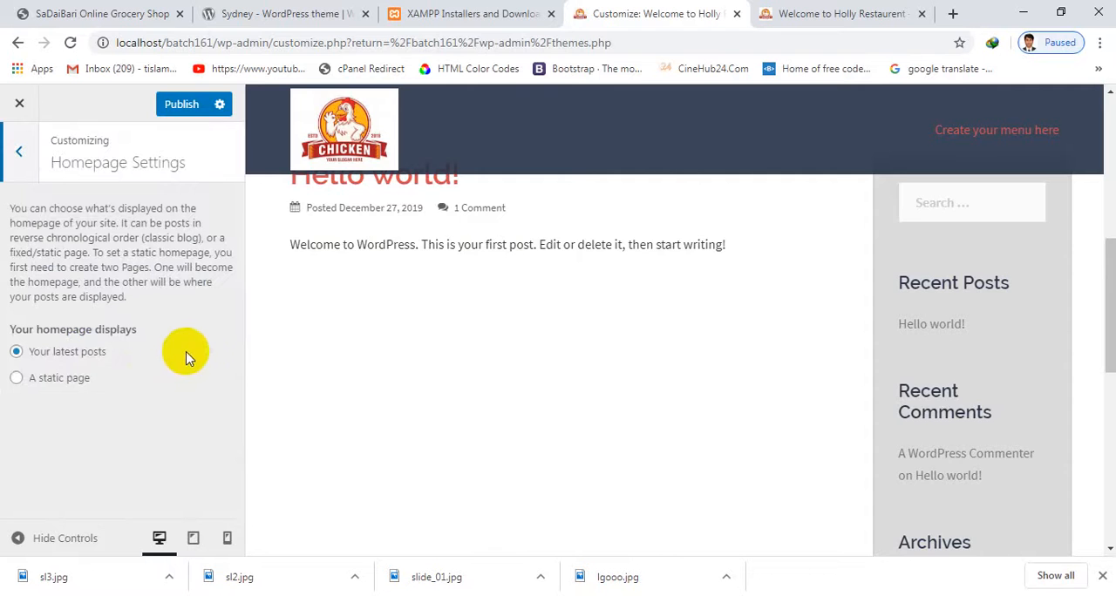
scroll(373, 351, "up", 6)
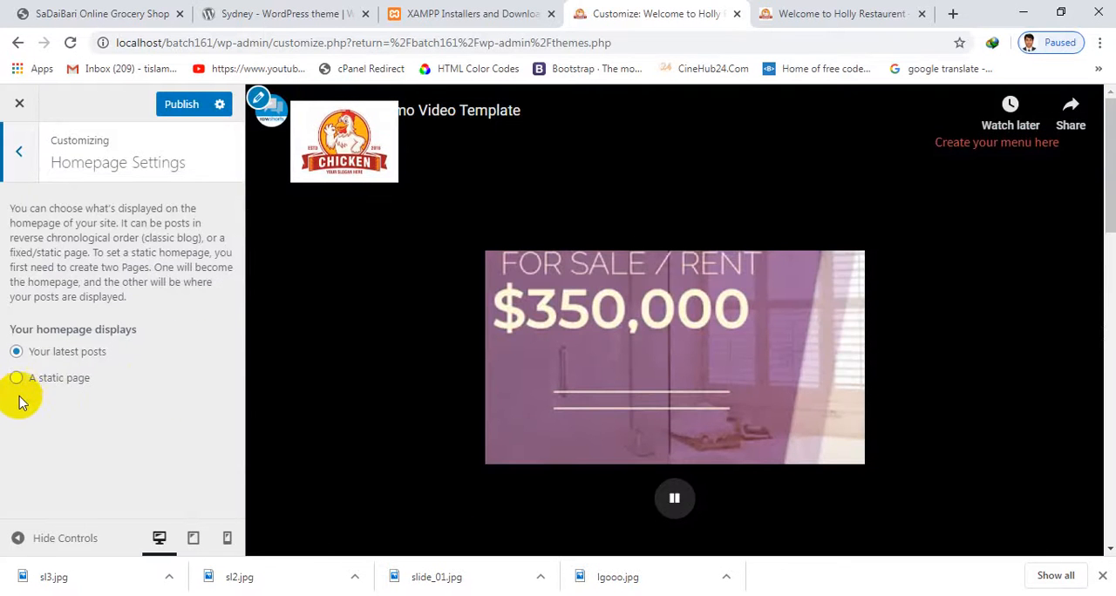
left_click(17, 378)
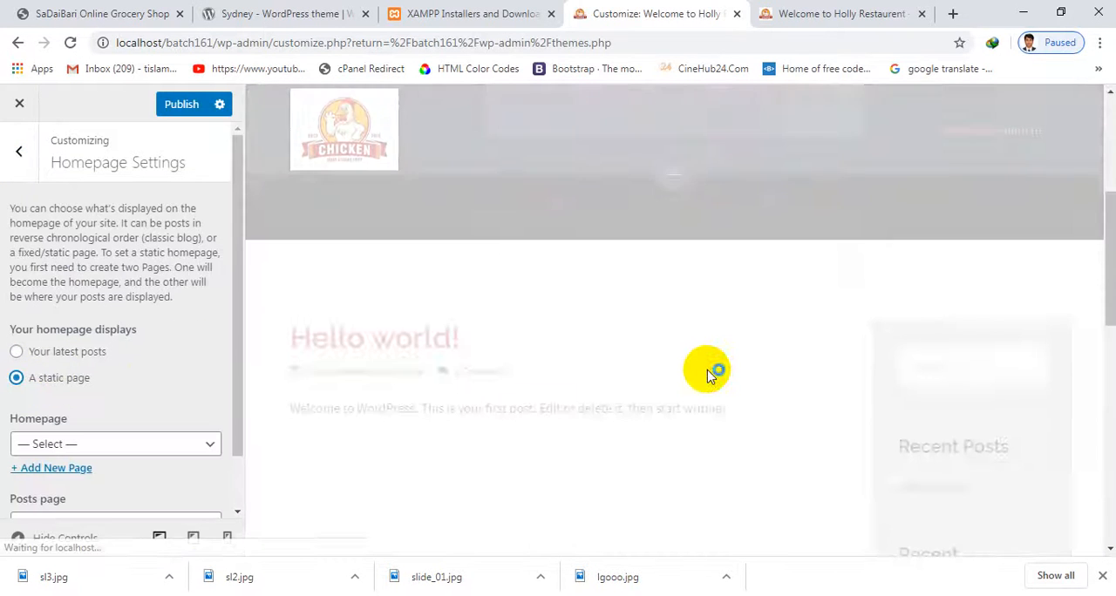
scroll(708, 371, "down", 10)
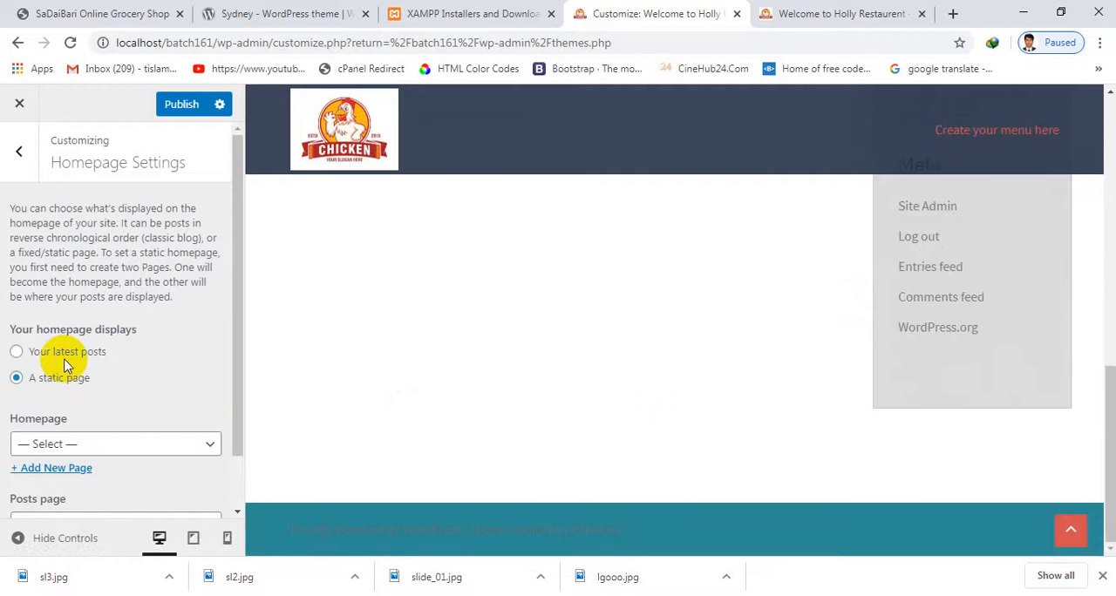
left_click(16, 352)
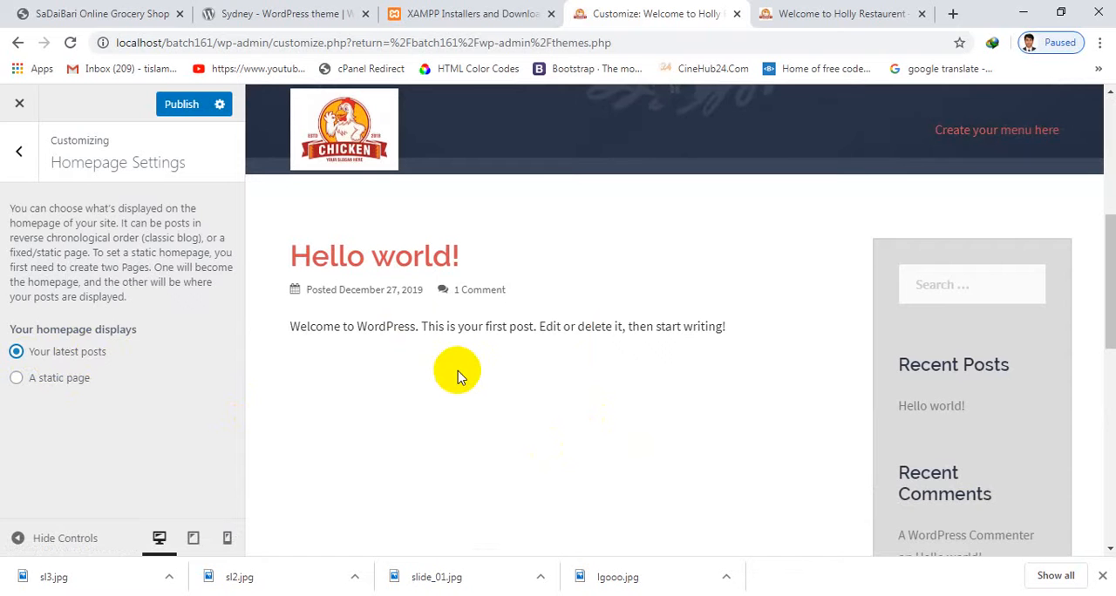
Try Sample Page as the static homepage, restore the latest posts display, and return to the customizer's main section list
left_click(19, 380)
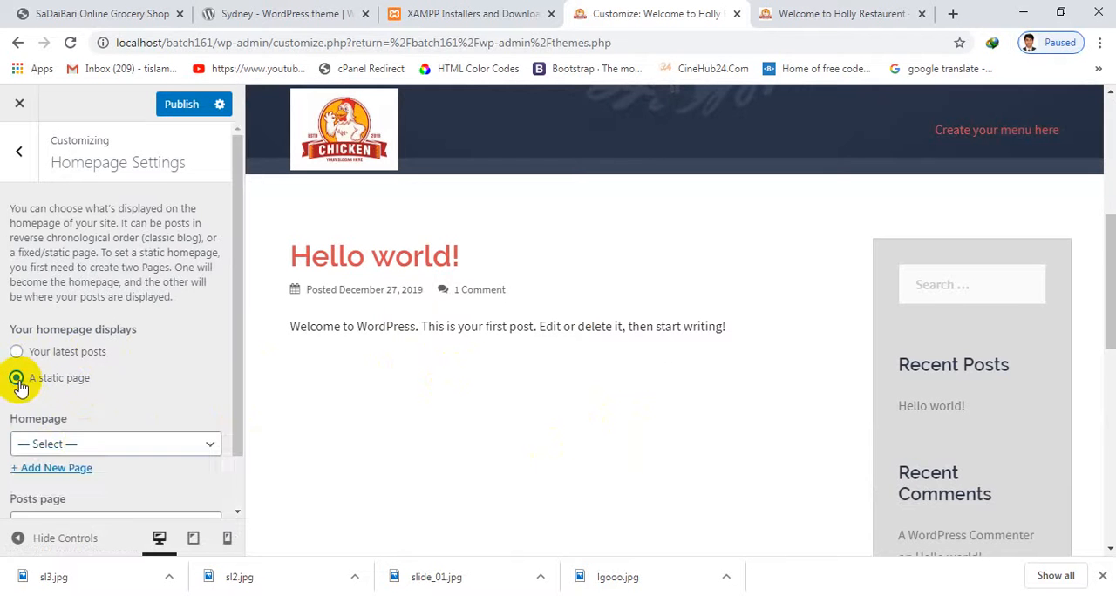
left_click(85, 443)
left_click(74, 482)
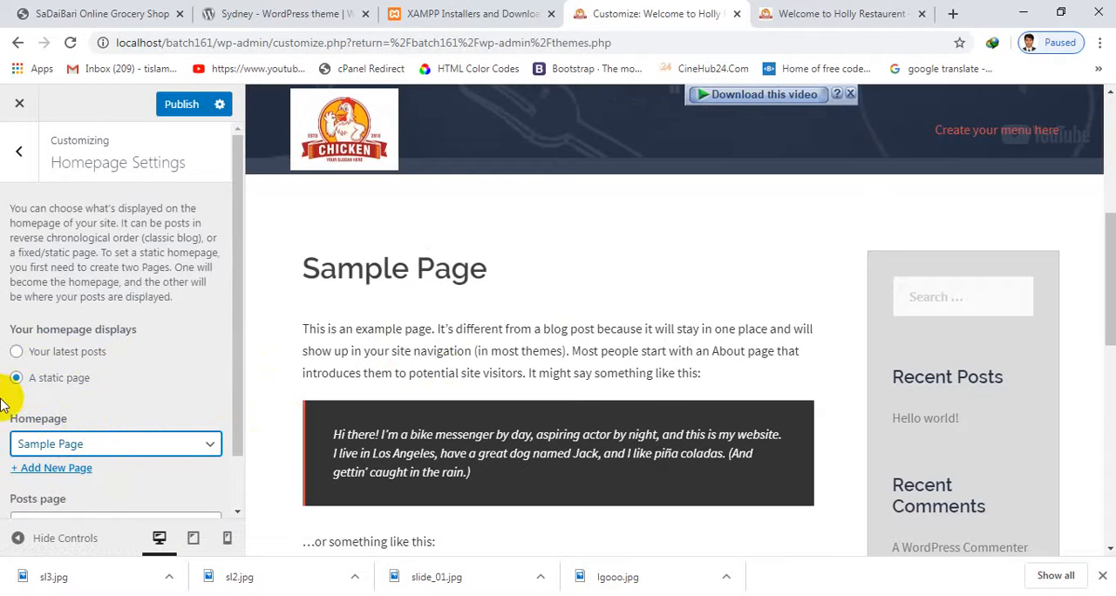
left_click(16, 353)
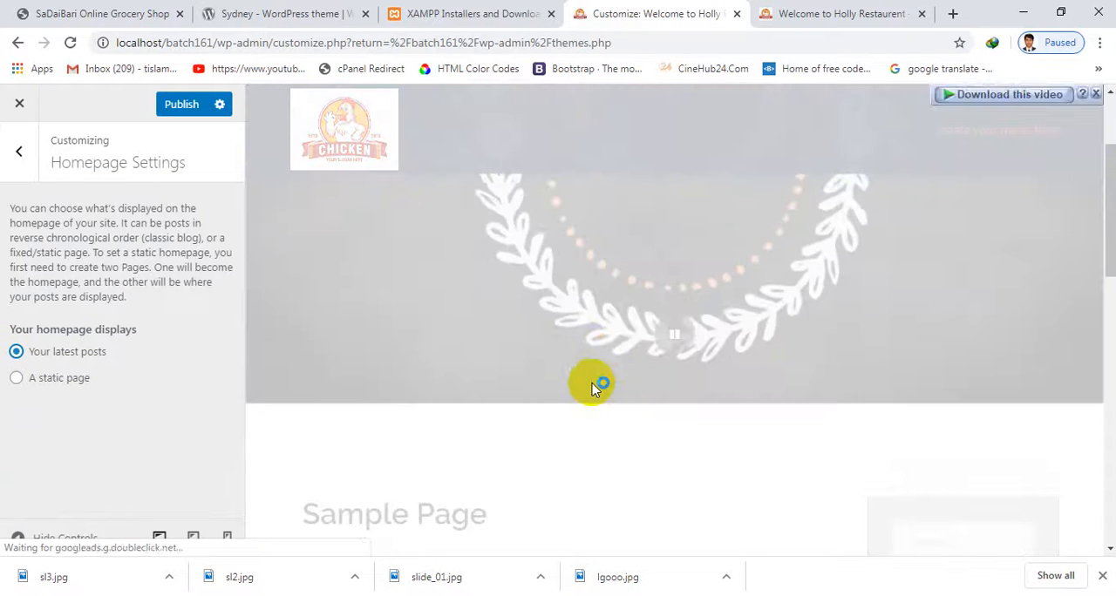
scroll(689, 462, "down", 2)
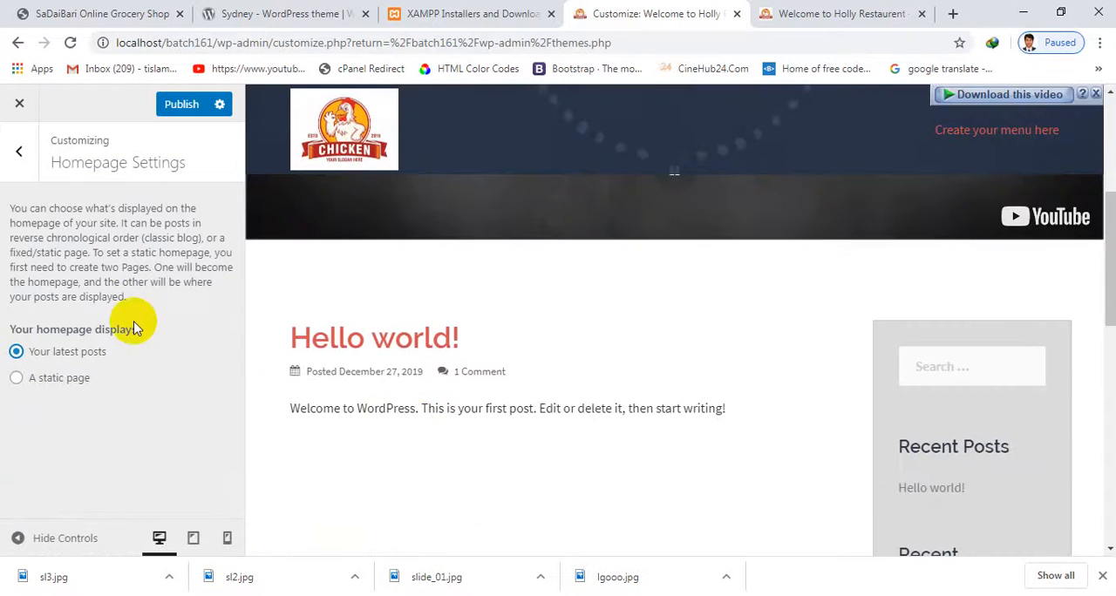
left_click(18, 151)
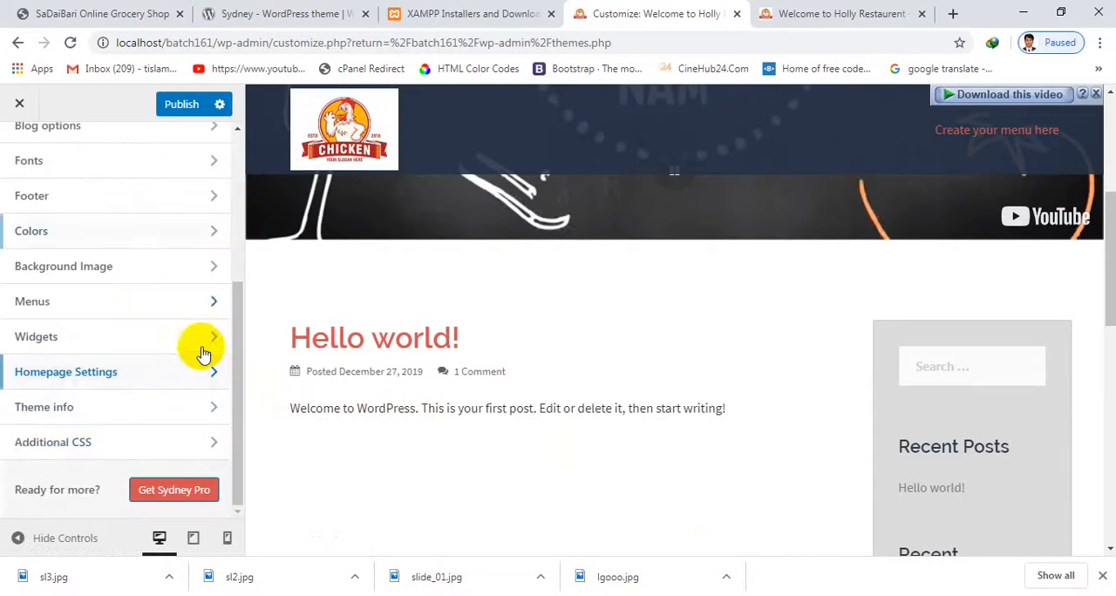
View the Theme info section and look over the header video and page content in the site preview
left_click(137, 417)
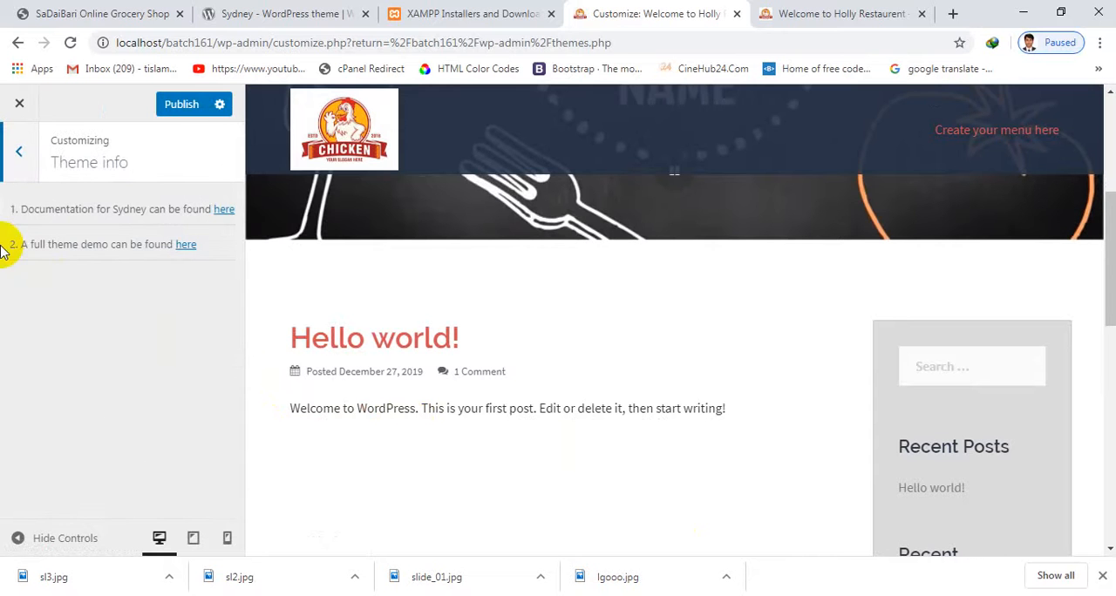
left_click(18, 151)
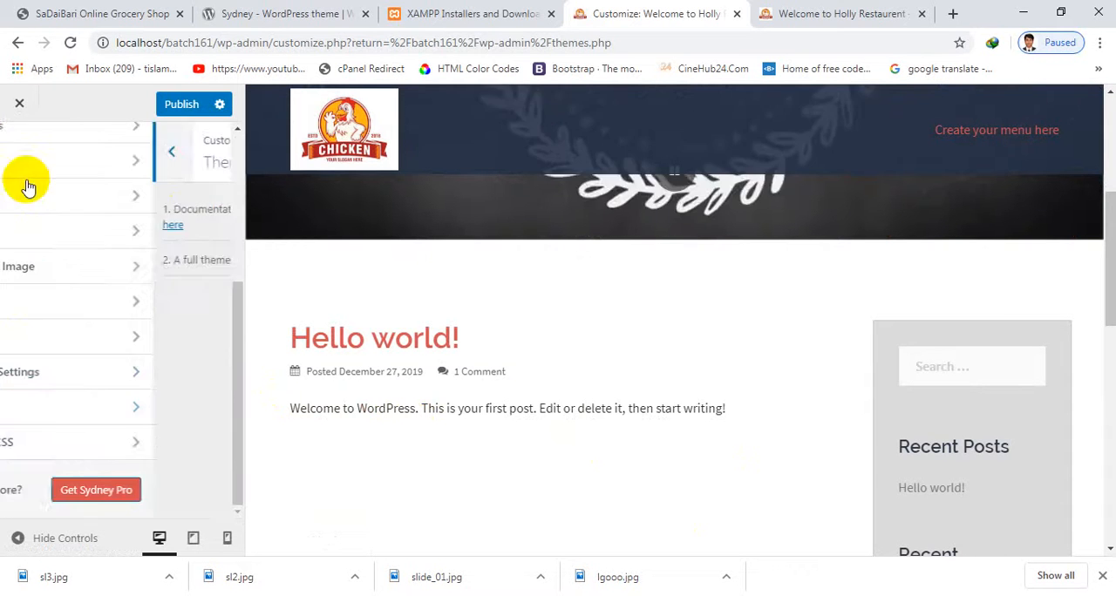
scroll(92, 436, "up", 4)
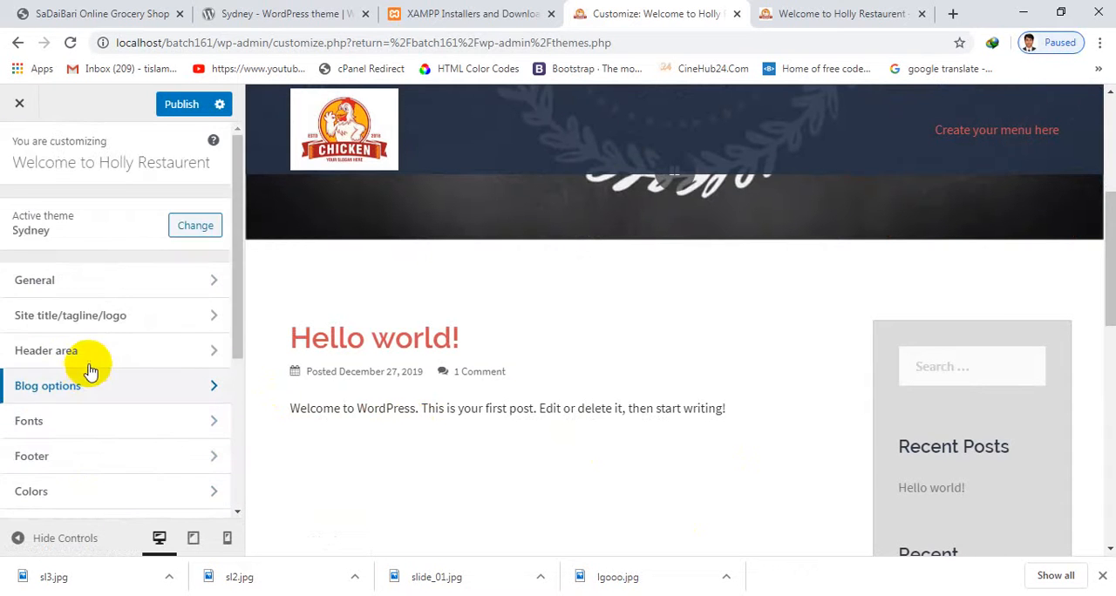
scroll(433, 442, "up", 3)
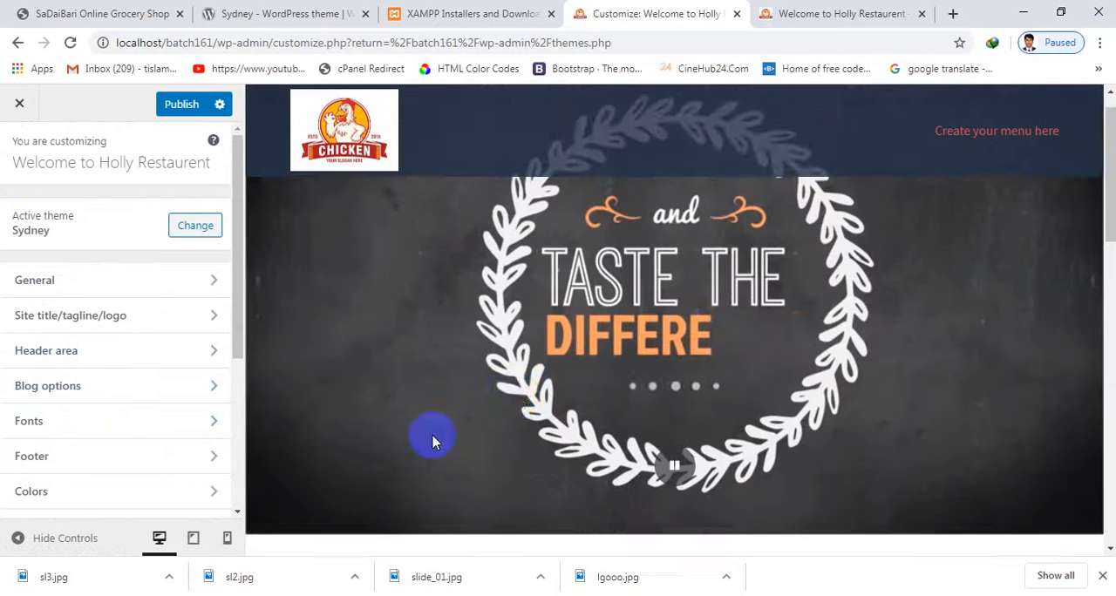
scroll(471, 438, "up", 1)
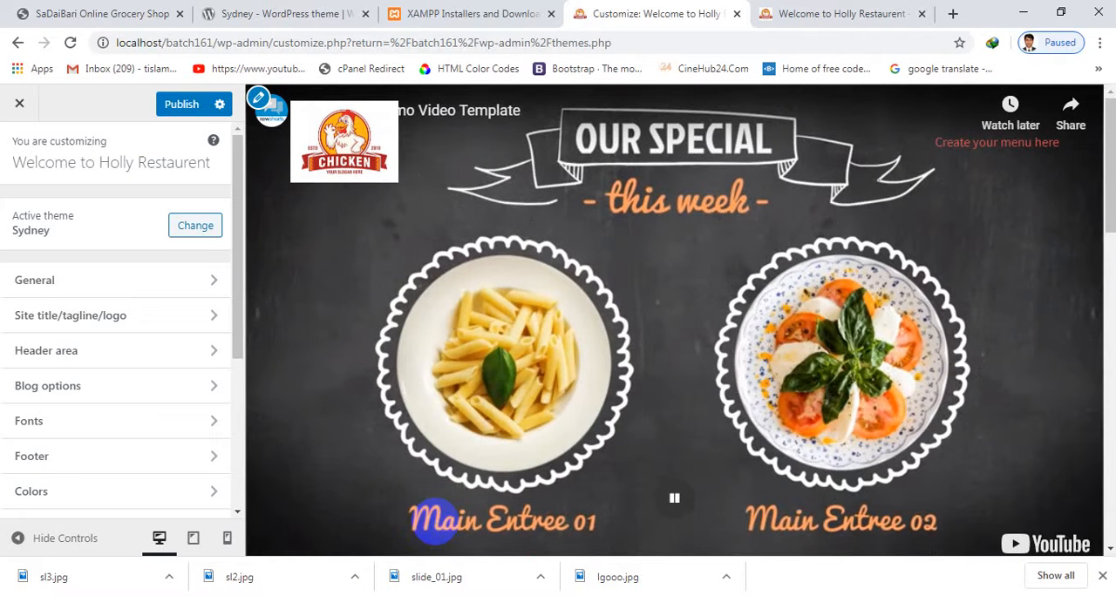
scroll(435, 522, "down", 5)
scroll(439, 534, "up", 5)
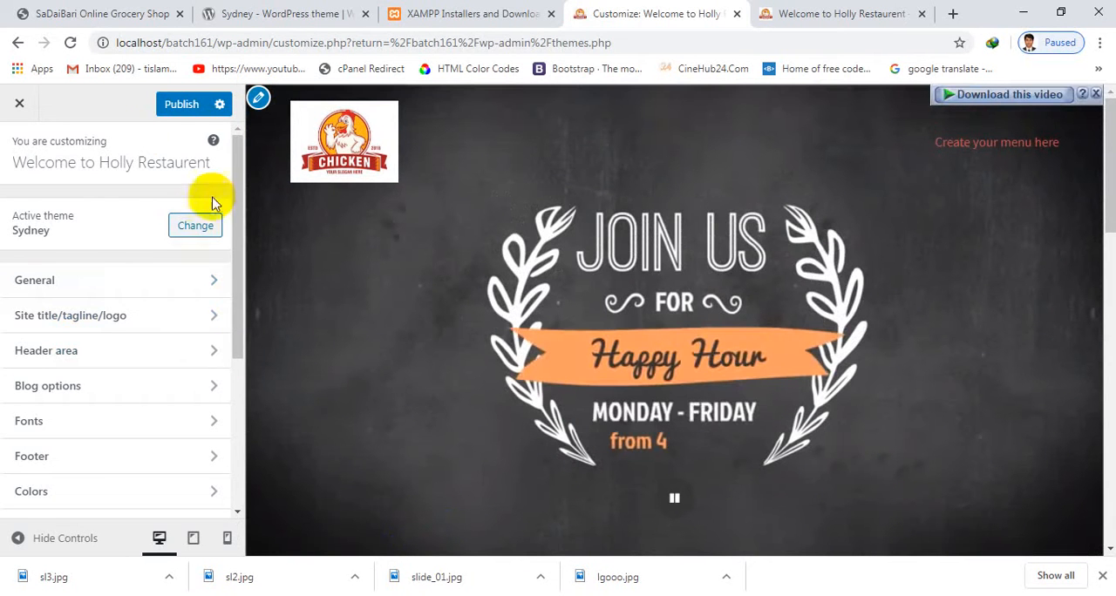
Publish the customizer changes and look over the whole homepage preview
left_click(171, 105)
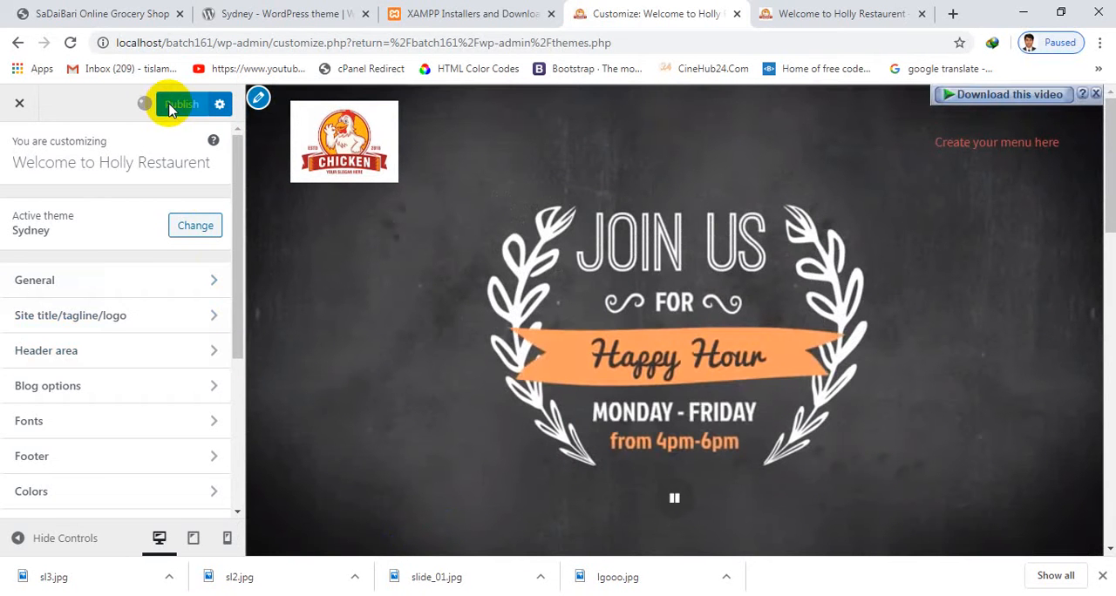
scroll(250, 235, "down", 5)
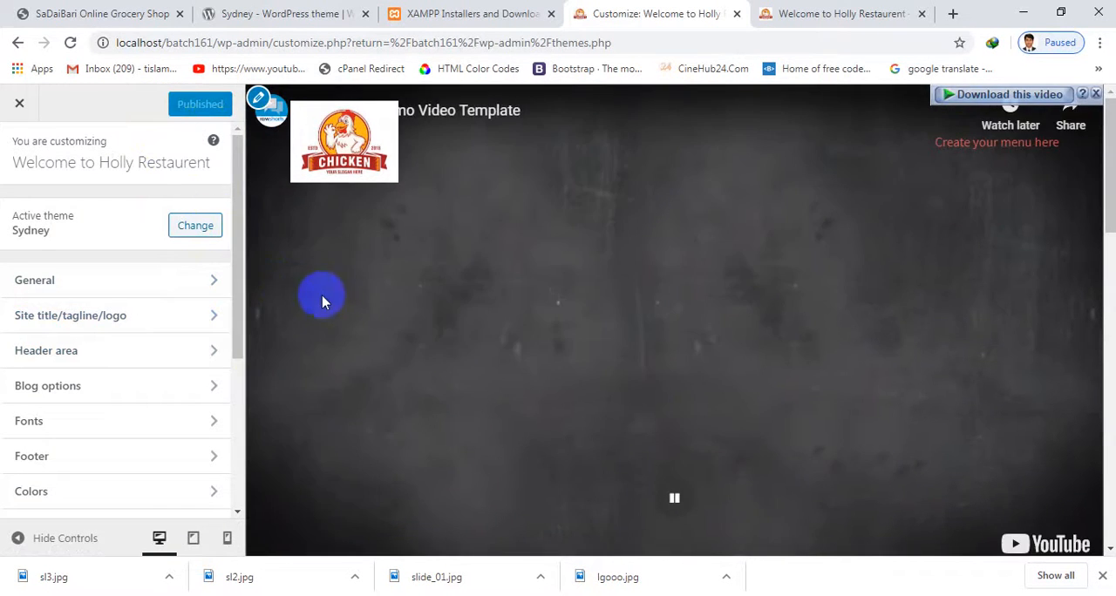
scroll(324, 296, "down", 5)
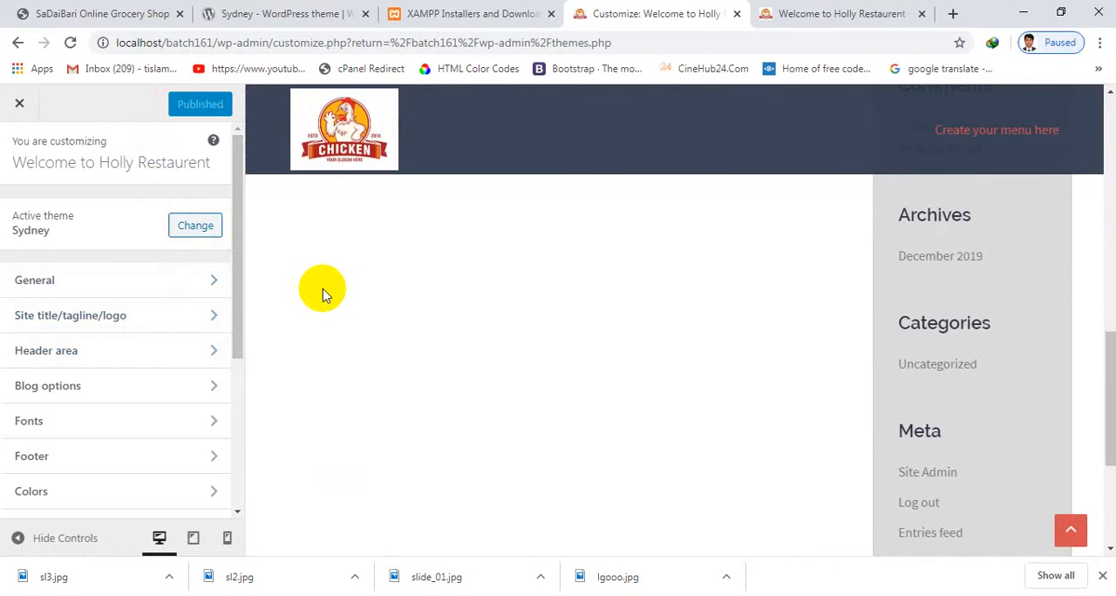
scroll(366, 218, "up", 3)
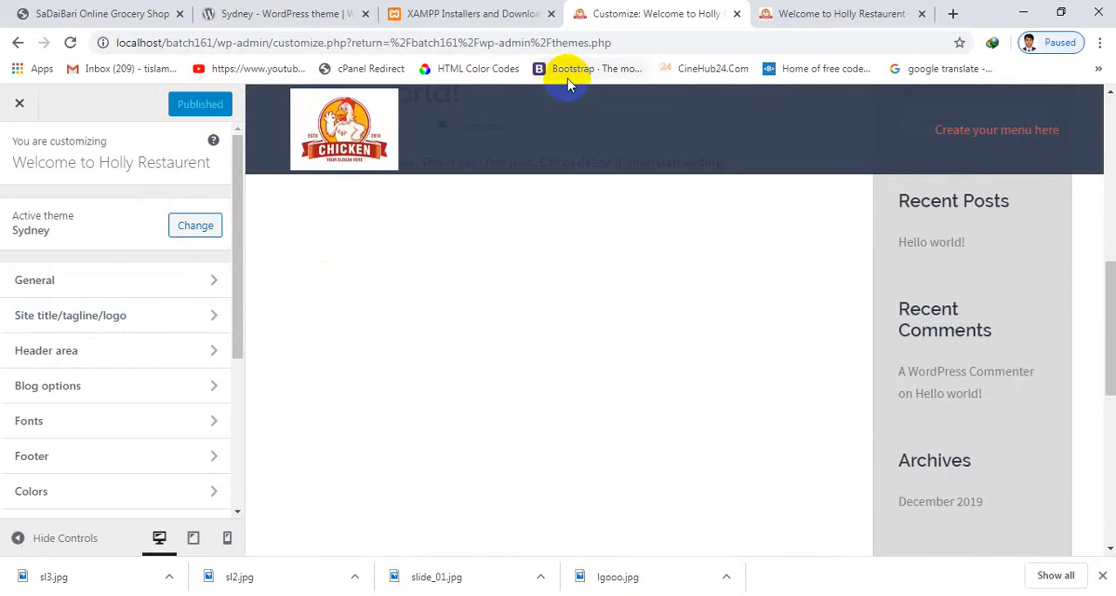
scroll(591, 224, "up", 10)
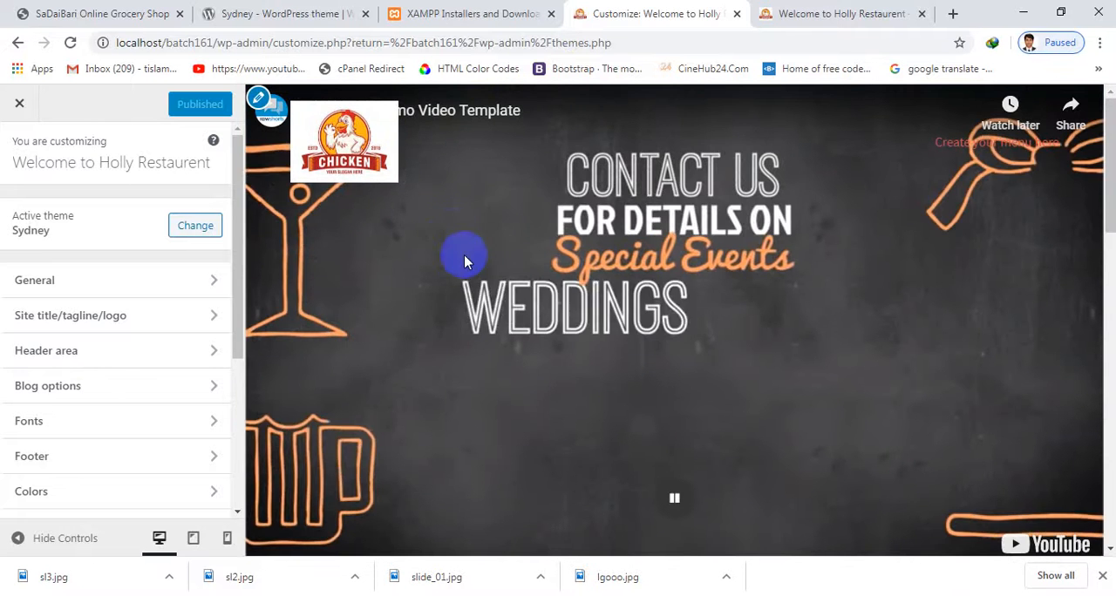
scroll(463, 257, "down", 4)
scroll(482, 253, "up", 4)
Look at the open Sydney theme page, grocery shop page and live restaurant site, and return to the customizer
left_click(319, 11)
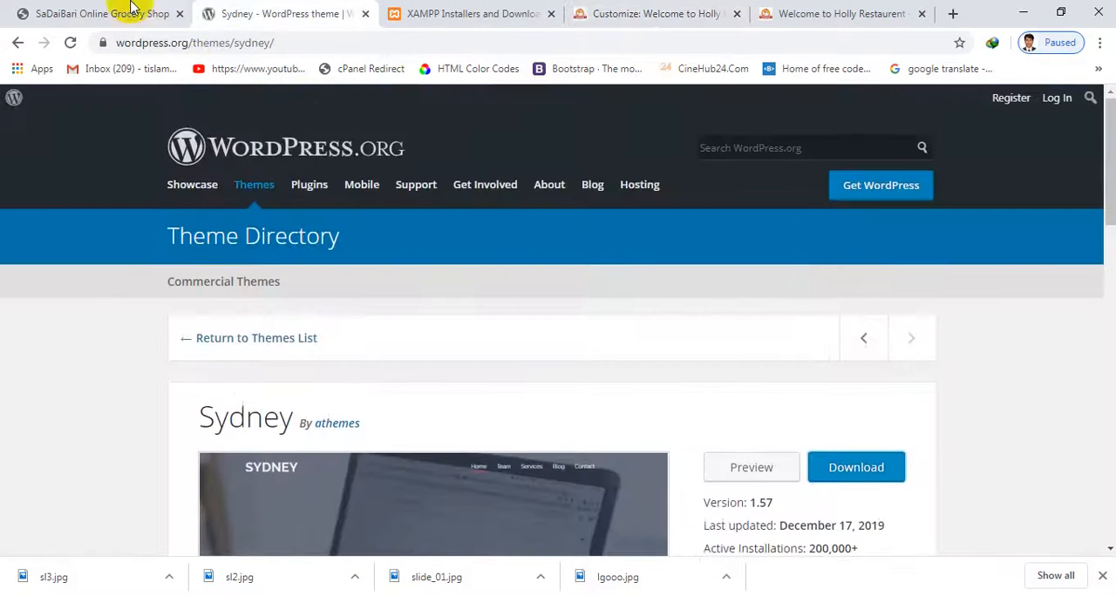
left_click(104, 12)
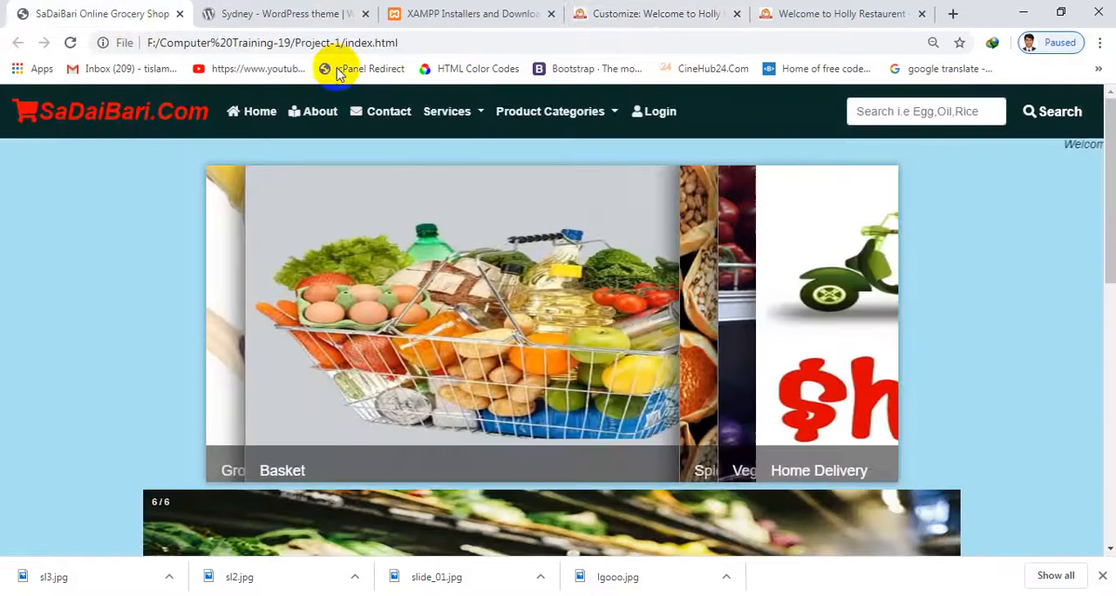
left_click(292, 8)
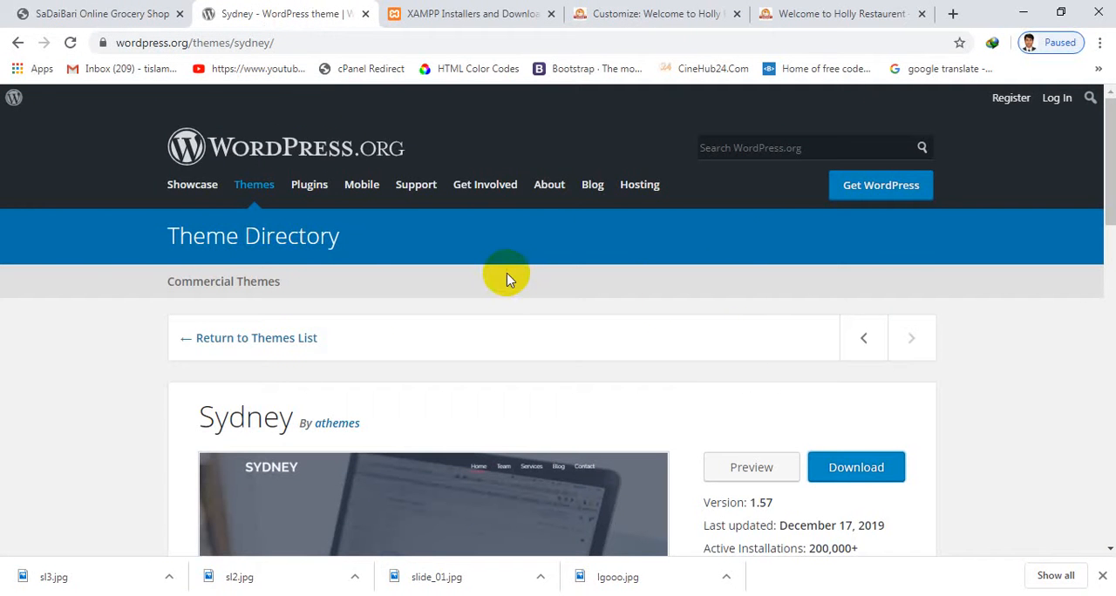
left_click(800, 11)
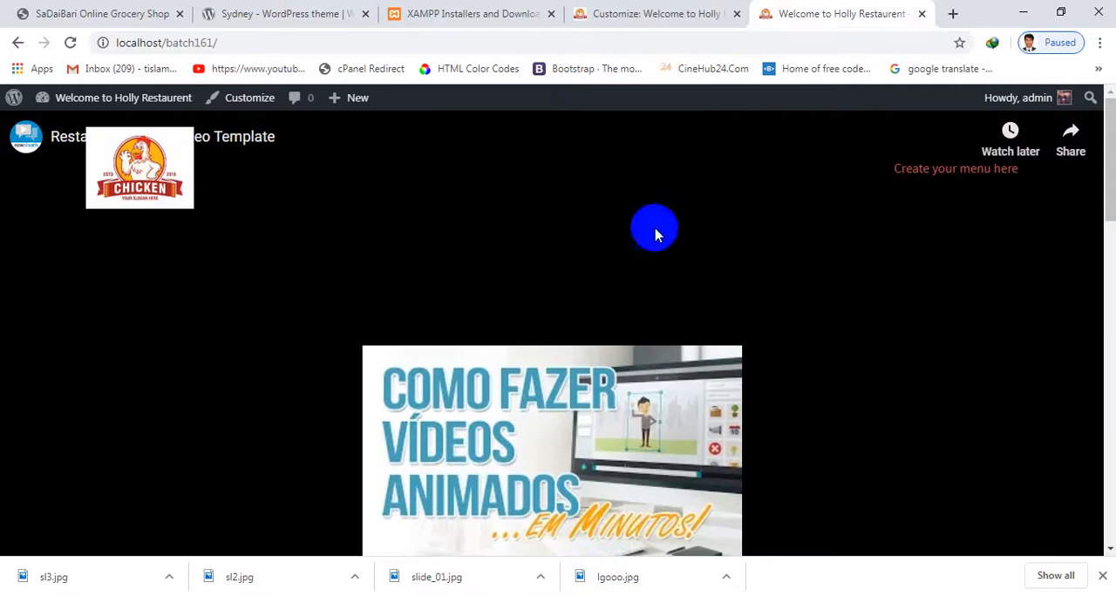
left_click(668, 11)
Review the homepage preview and the Header area options in the customizer, and minimize the browser to show the desktop
scroll(411, 468, "down", 3)
scroll(18, 220, "down", 1)
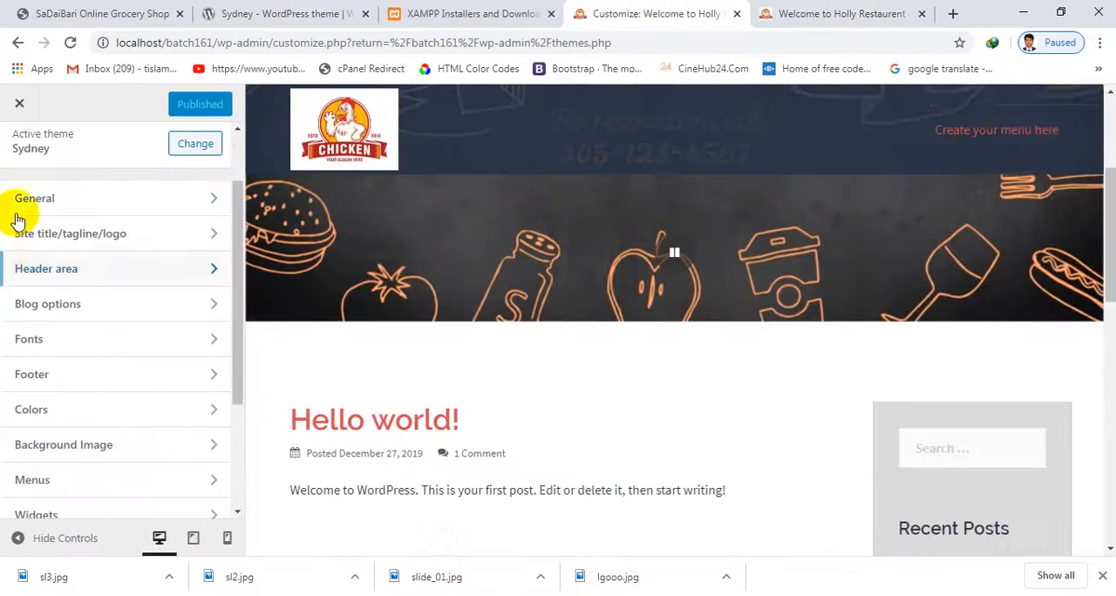
scroll(82, 388, "up", 1)
scroll(279, 349, "up", 2)
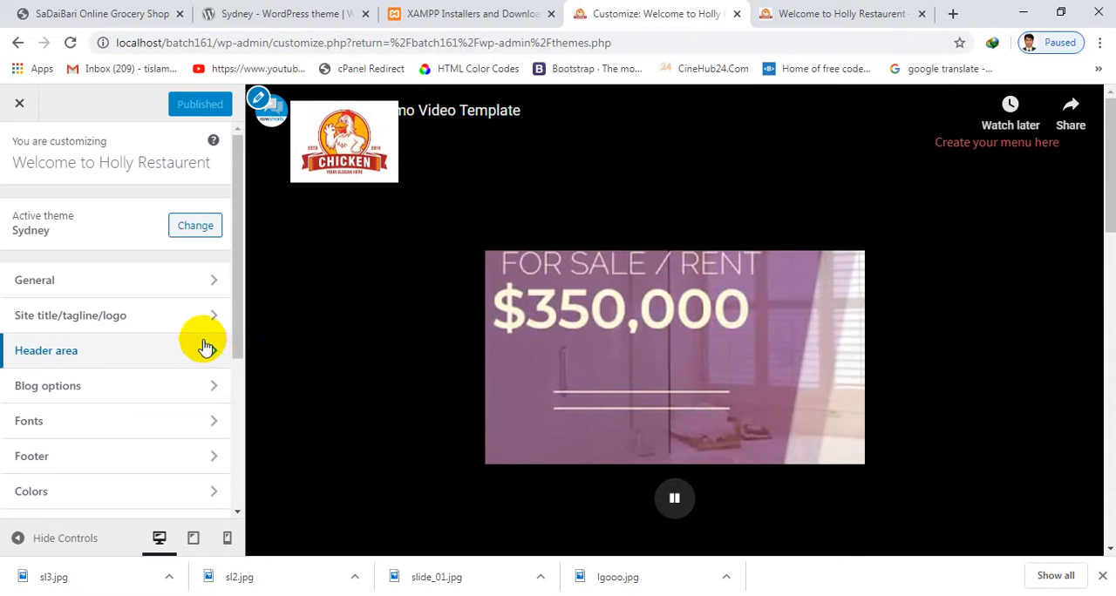
left_click(191, 349)
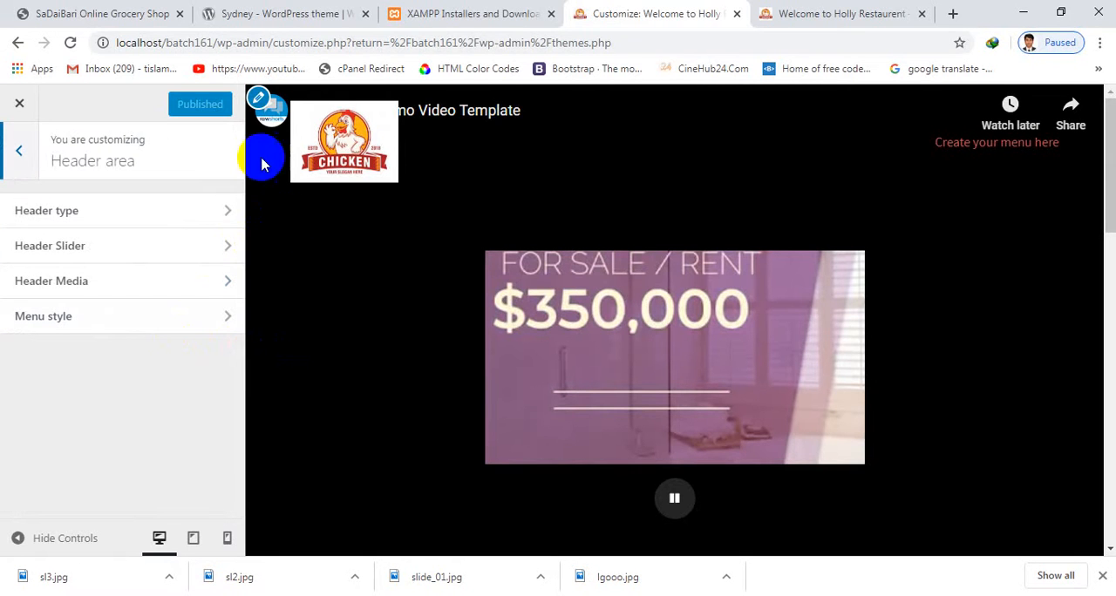
left_click(1016, 11)
left_click(1017, 12)
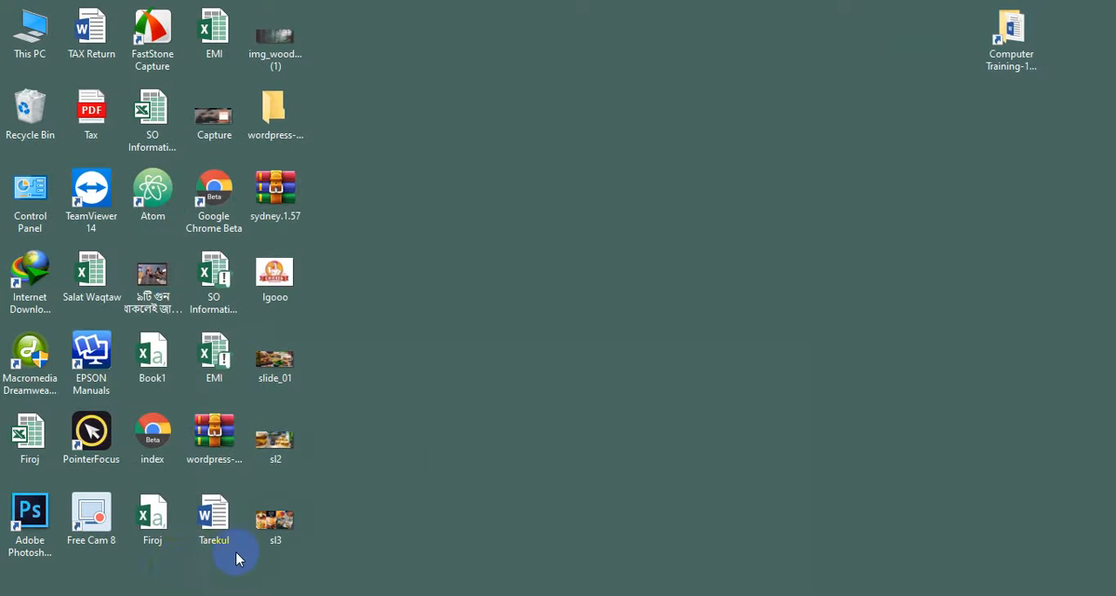